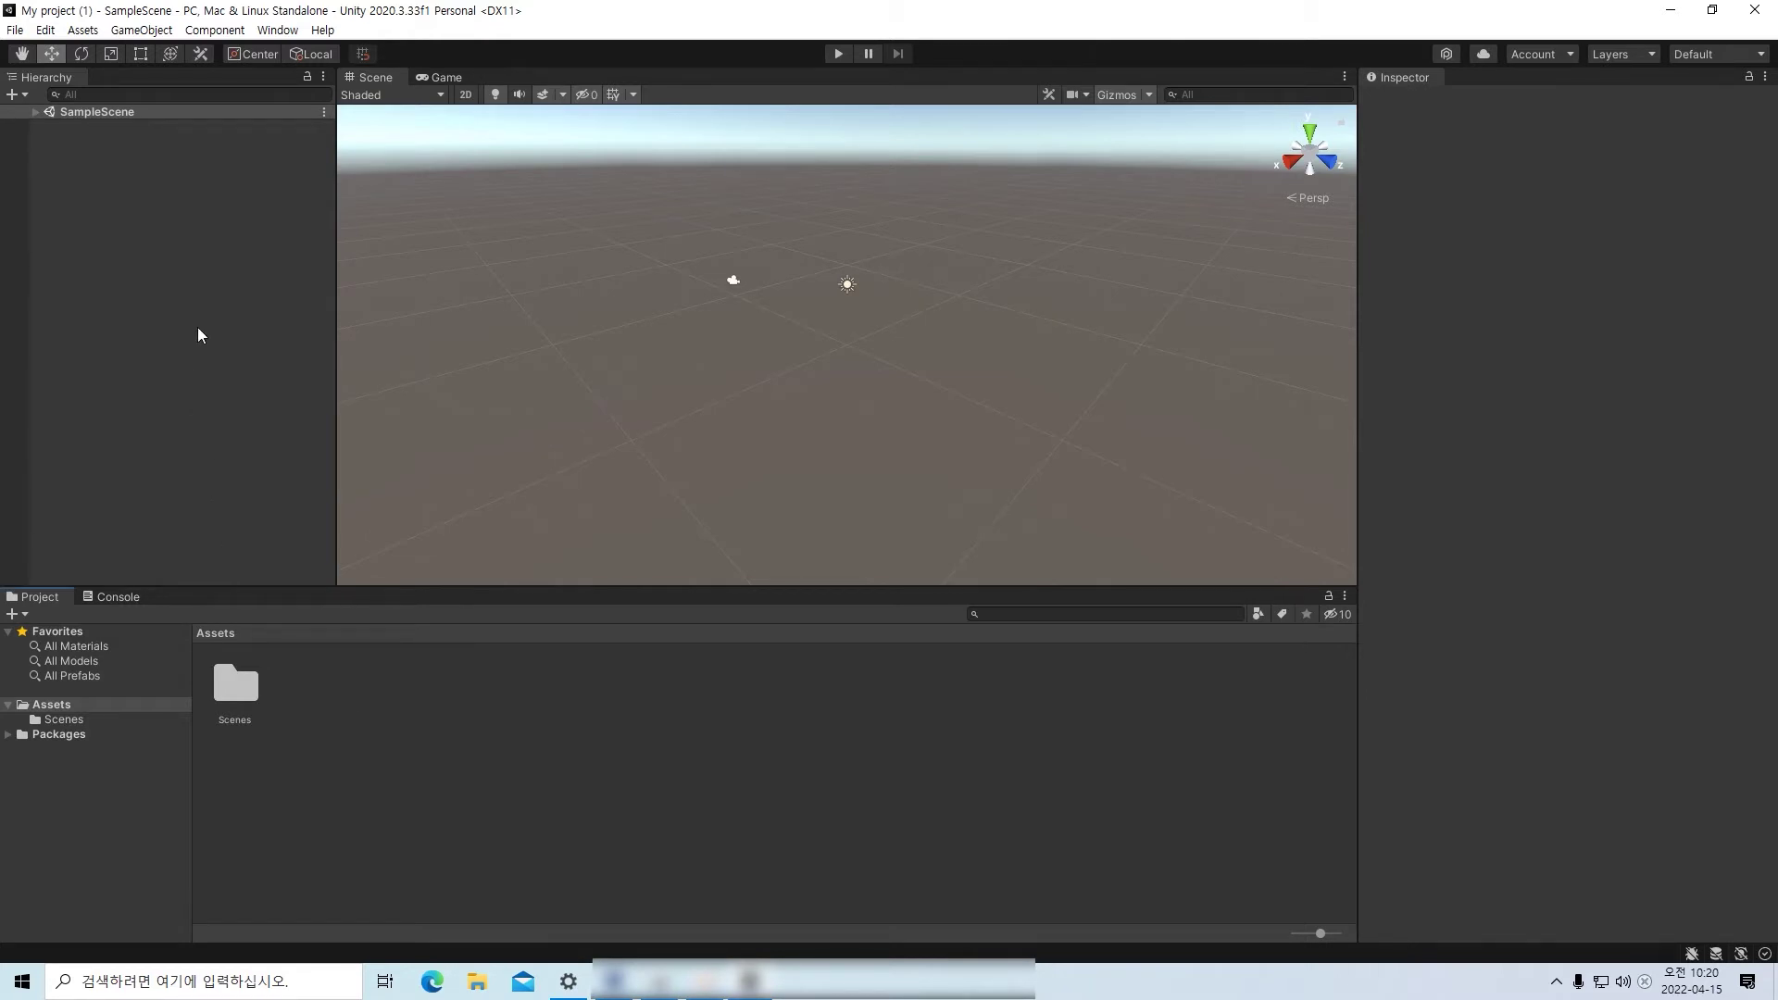
# - Switch the editor from the Default layout to the 2 by 3 layout
pyautogui.click(170, 322)
pyautogui.click(1451, 159)
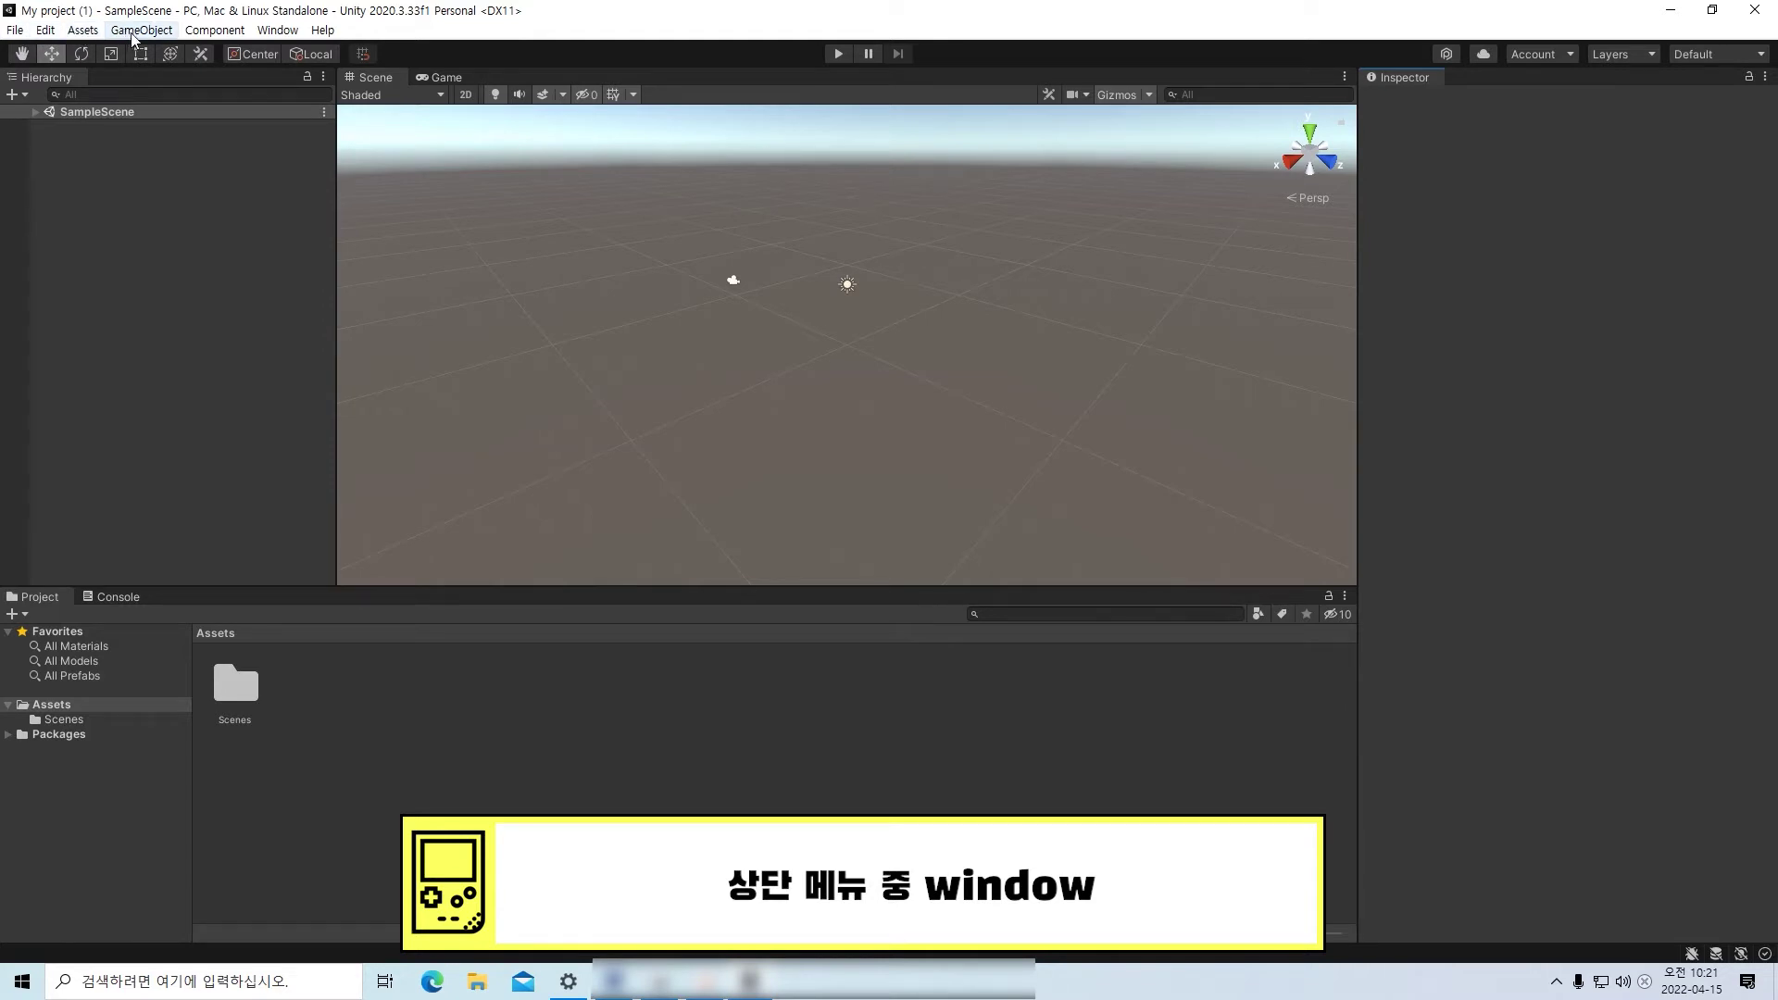
pyautogui.click(278, 32)
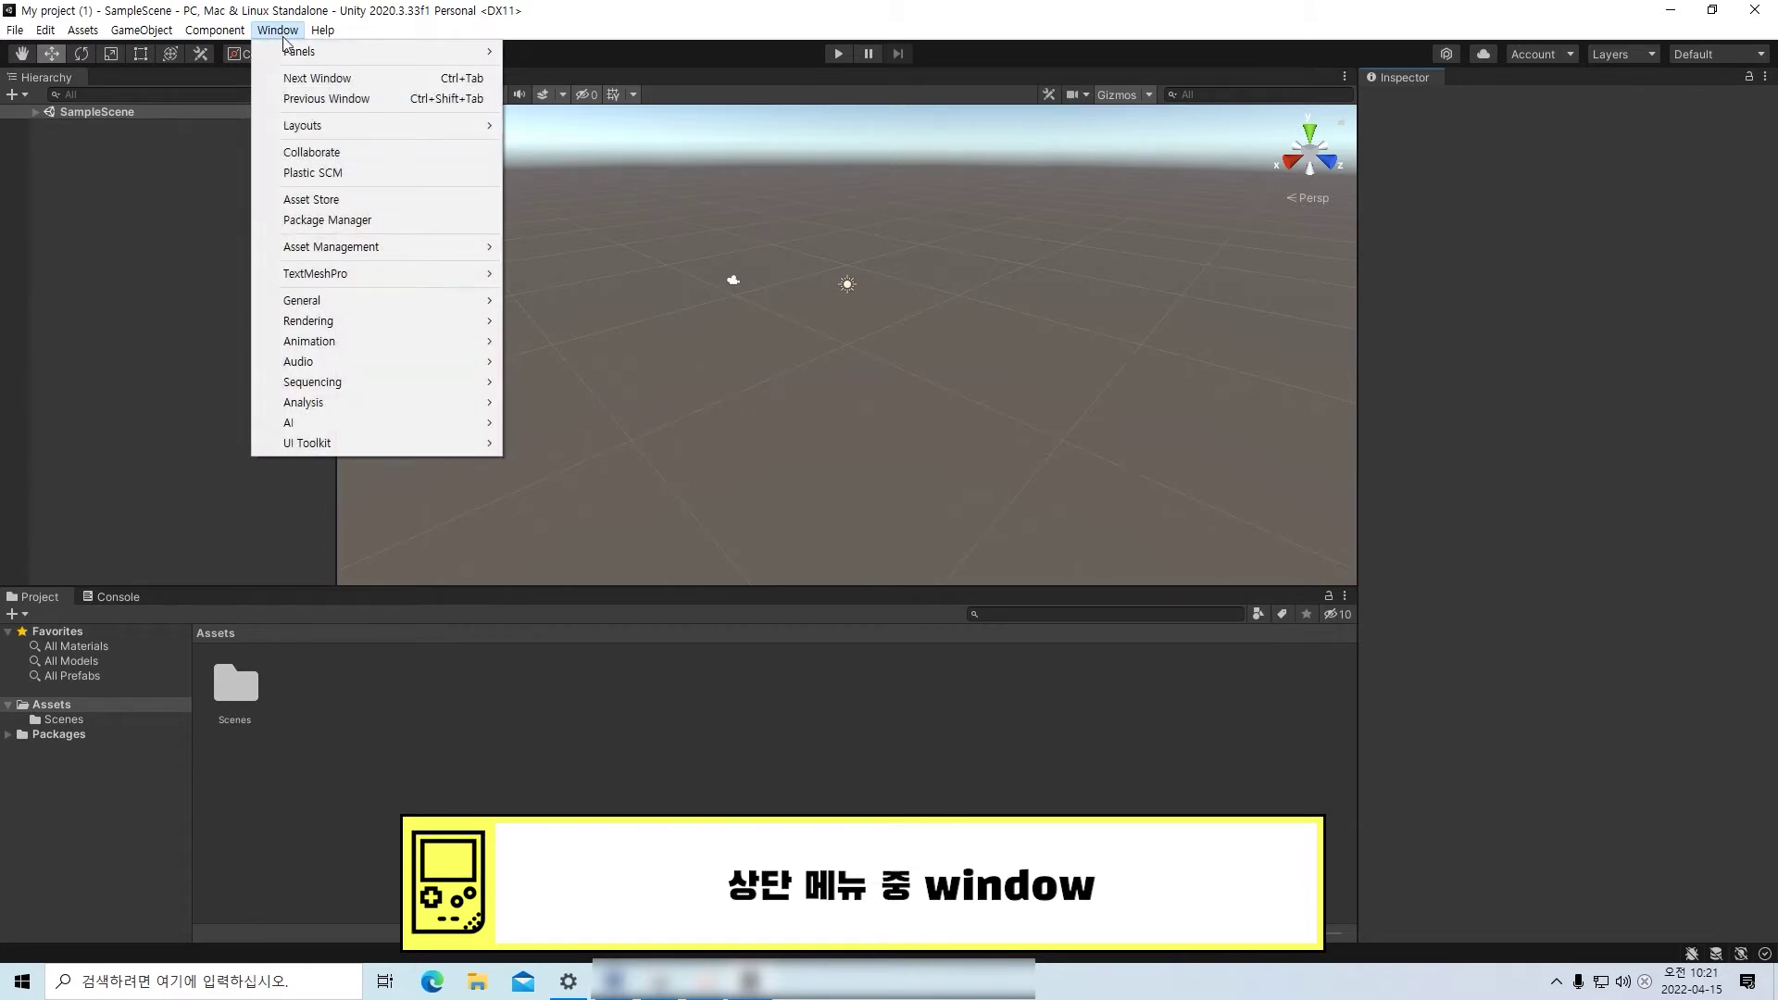
pyautogui.moveTo(323, 128)
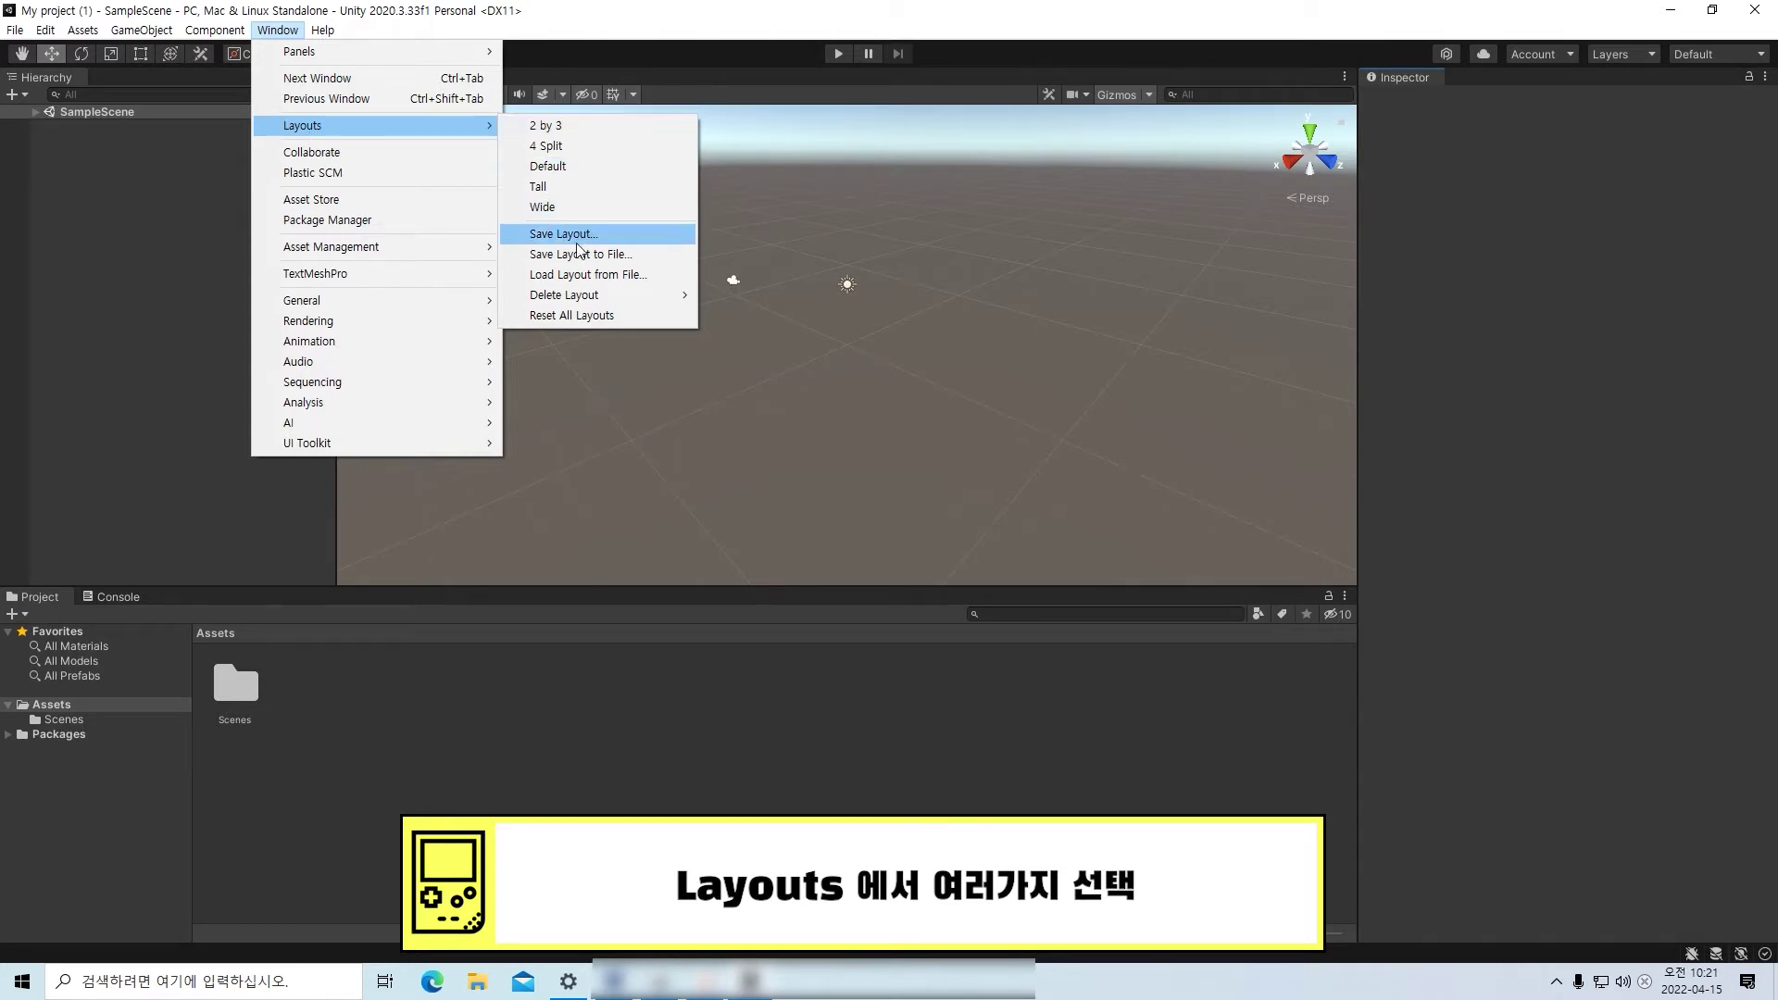
pyautogui.click(589, 130)
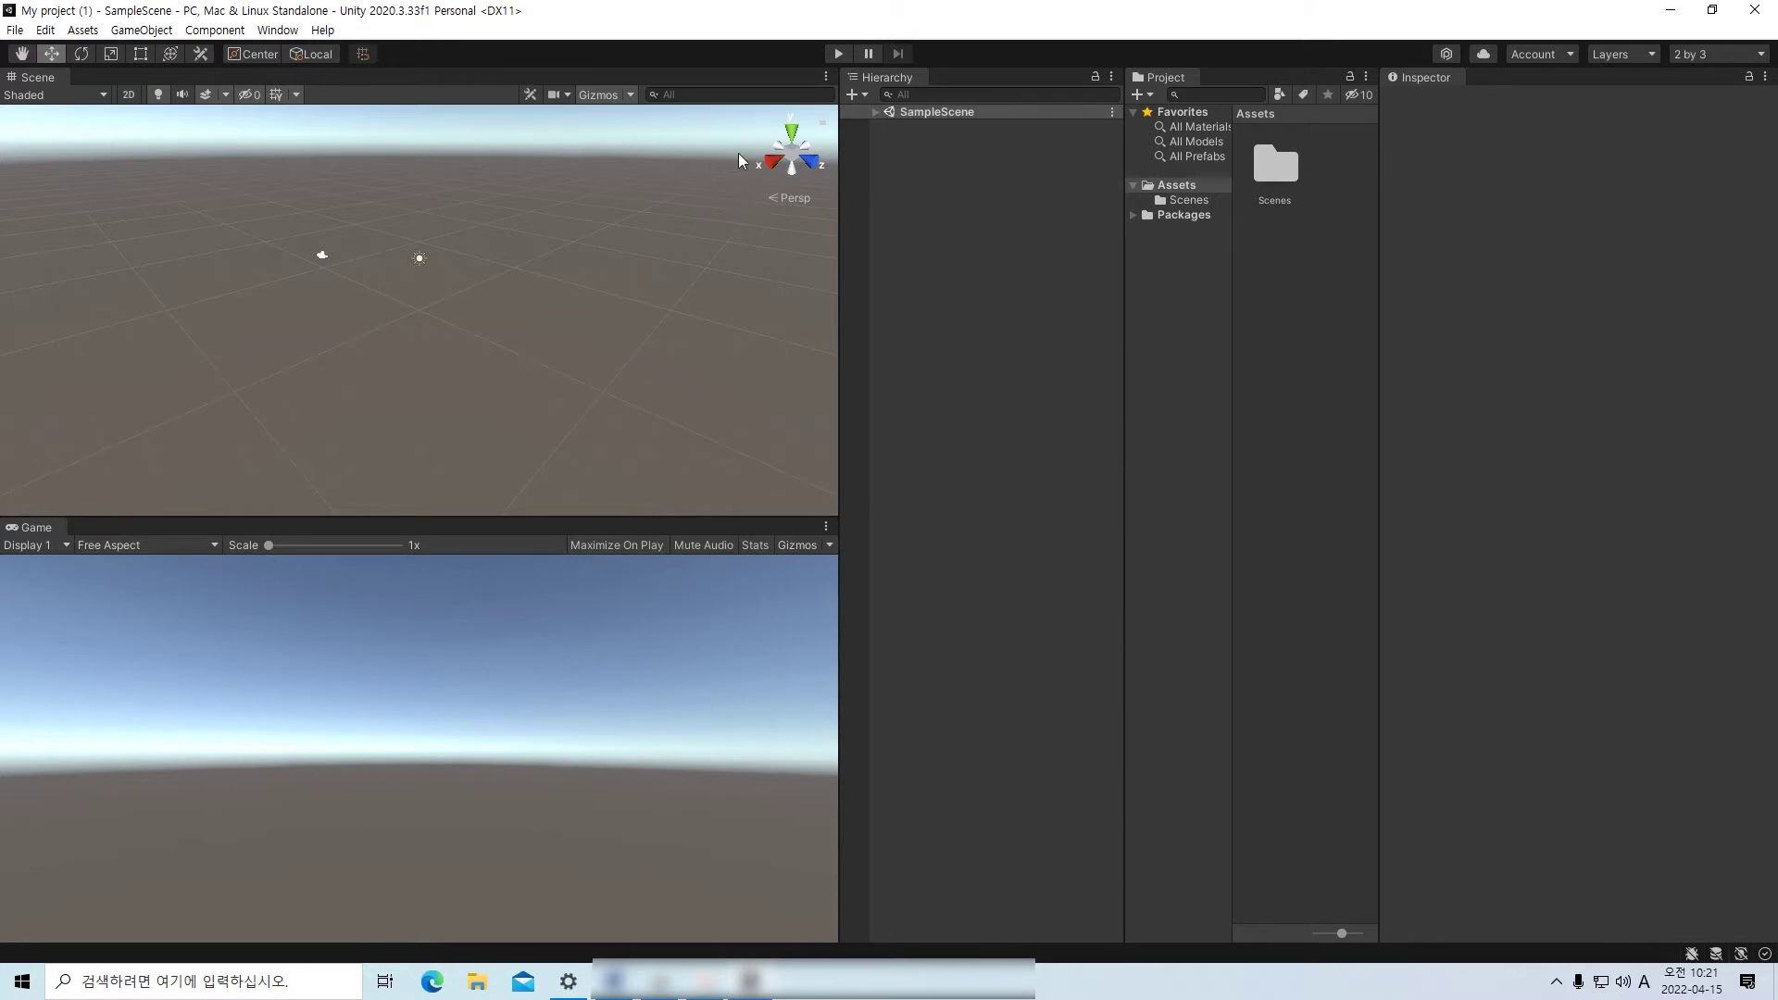
# - Try the 4 Split editor layout and return to the Default layout
pyautogui.click(274, 31)
pyautogui.moveTo(497, 125)
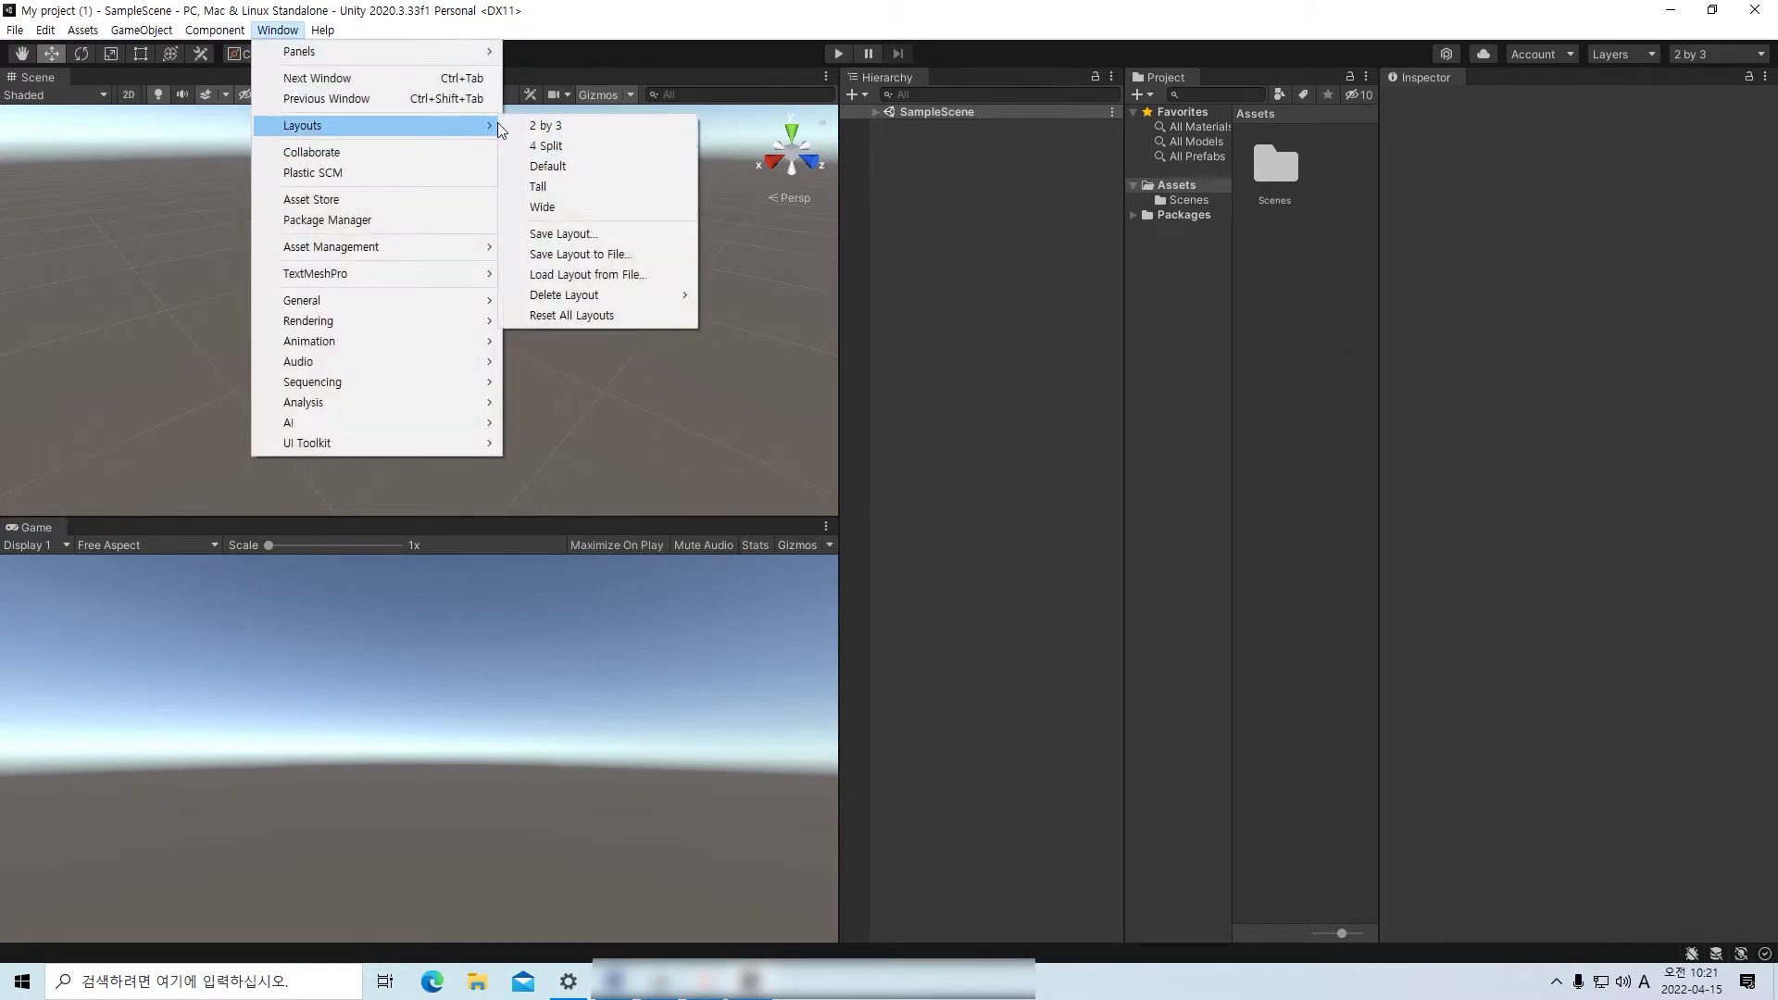
pyautogui.click(560, 143)
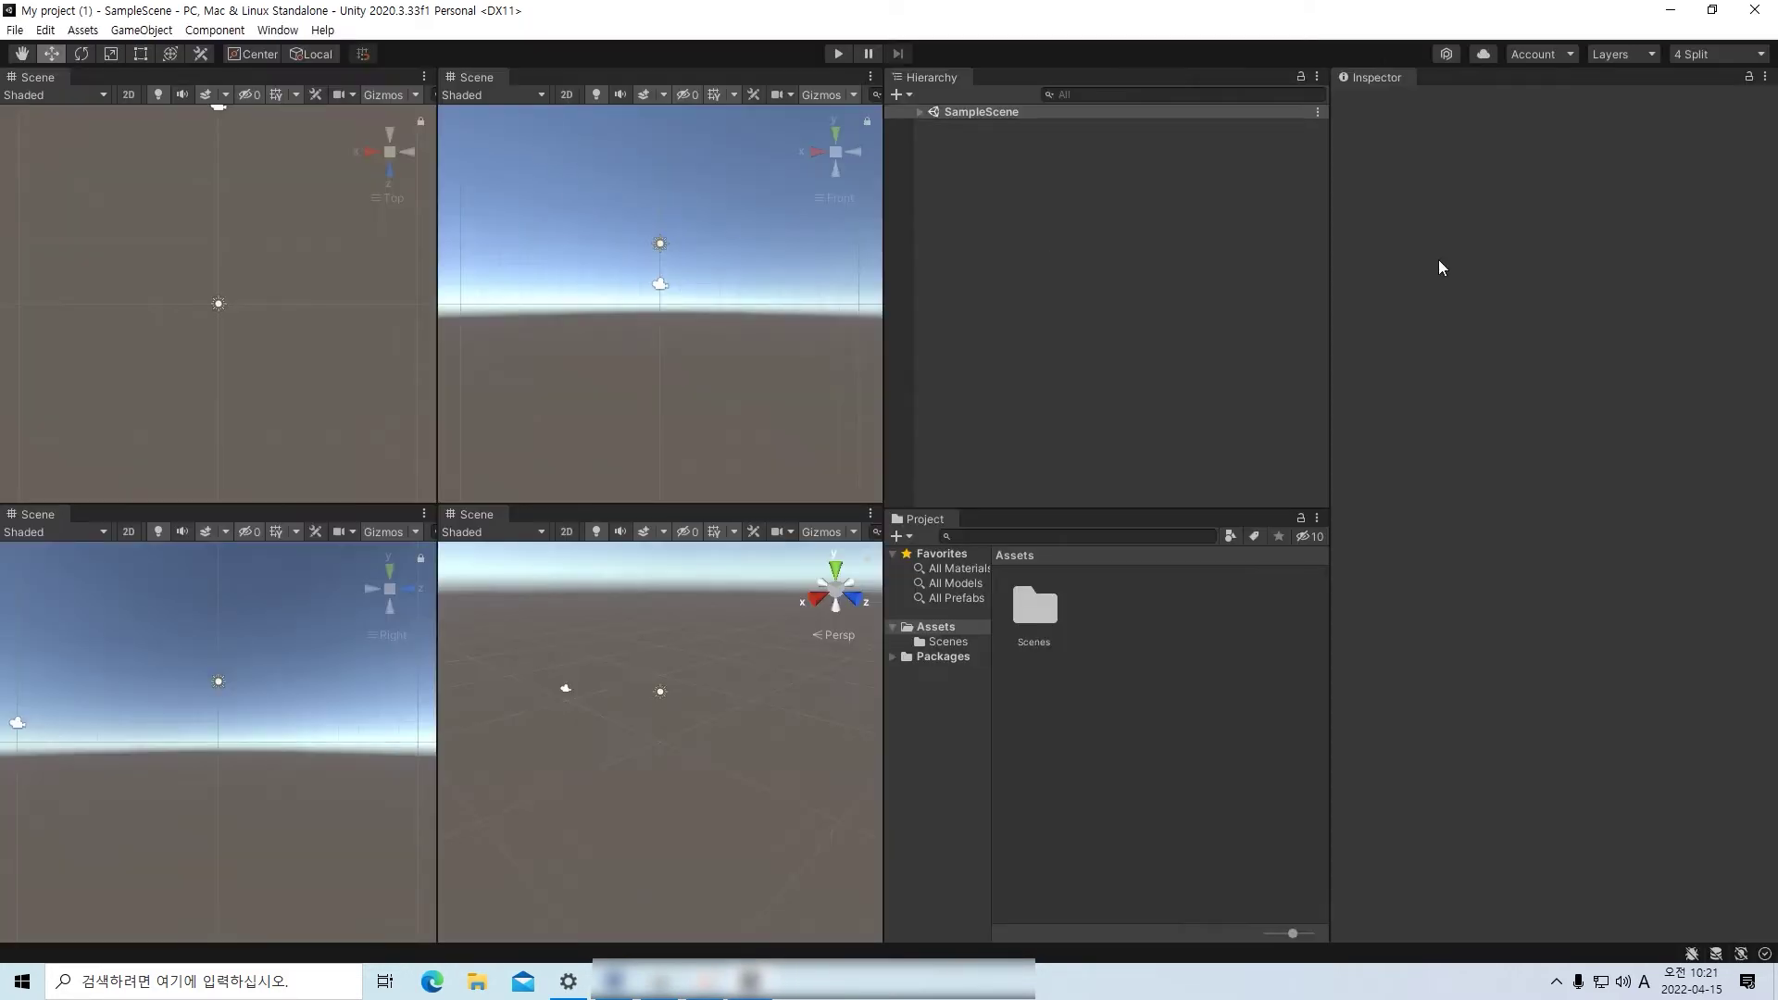
pyautogui.click(277, 31)
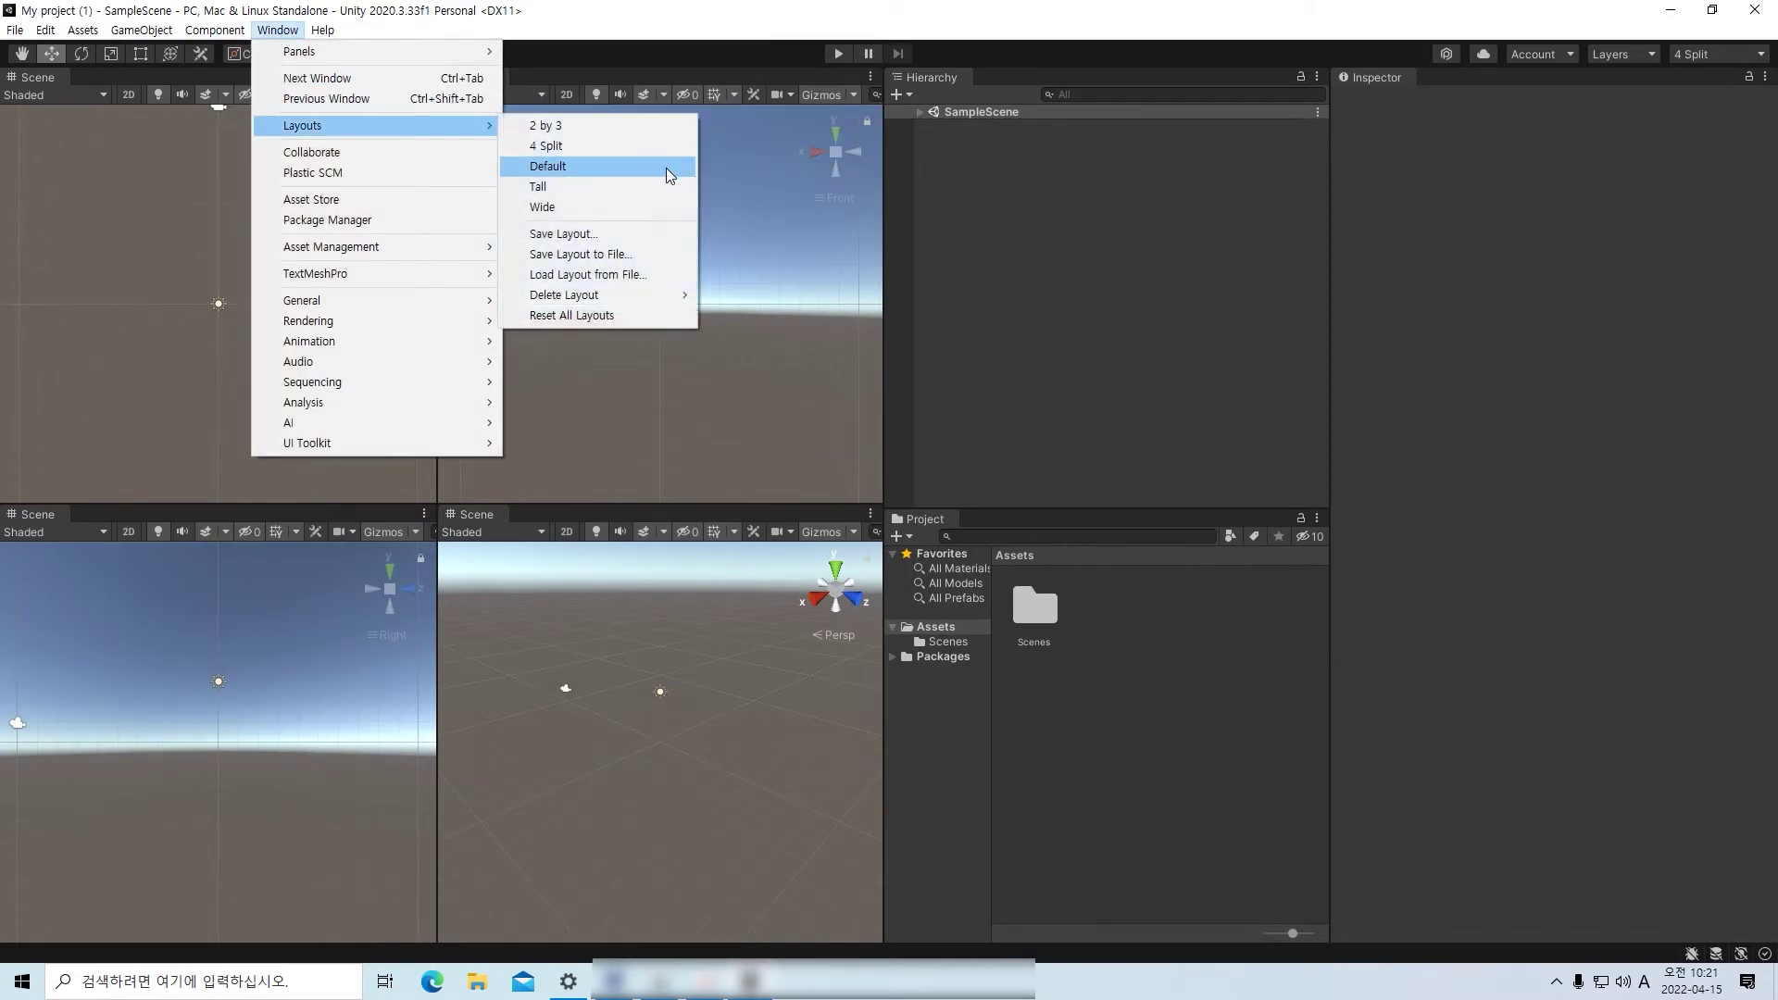
pyautogui.click(652, 167)
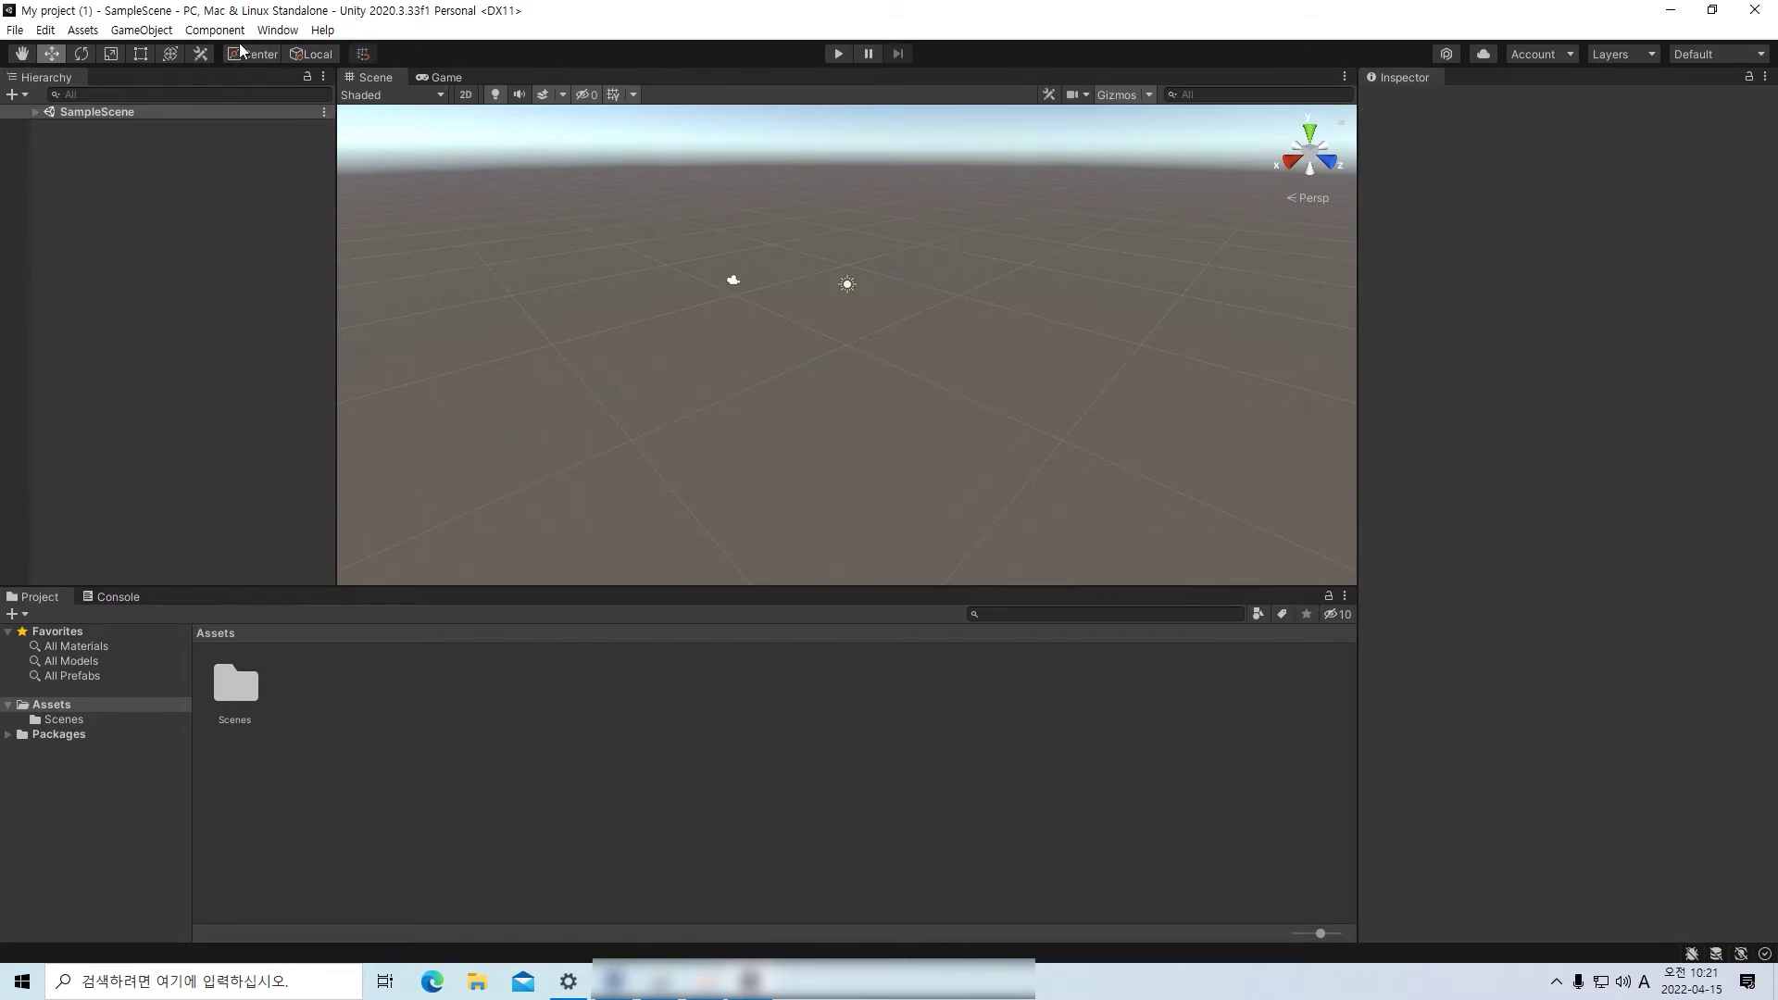
# - Try the Tall editor layout, followed by the Wide layout
pyautogui.click(278, 30)
pyautogui.moveTo(315, 126)
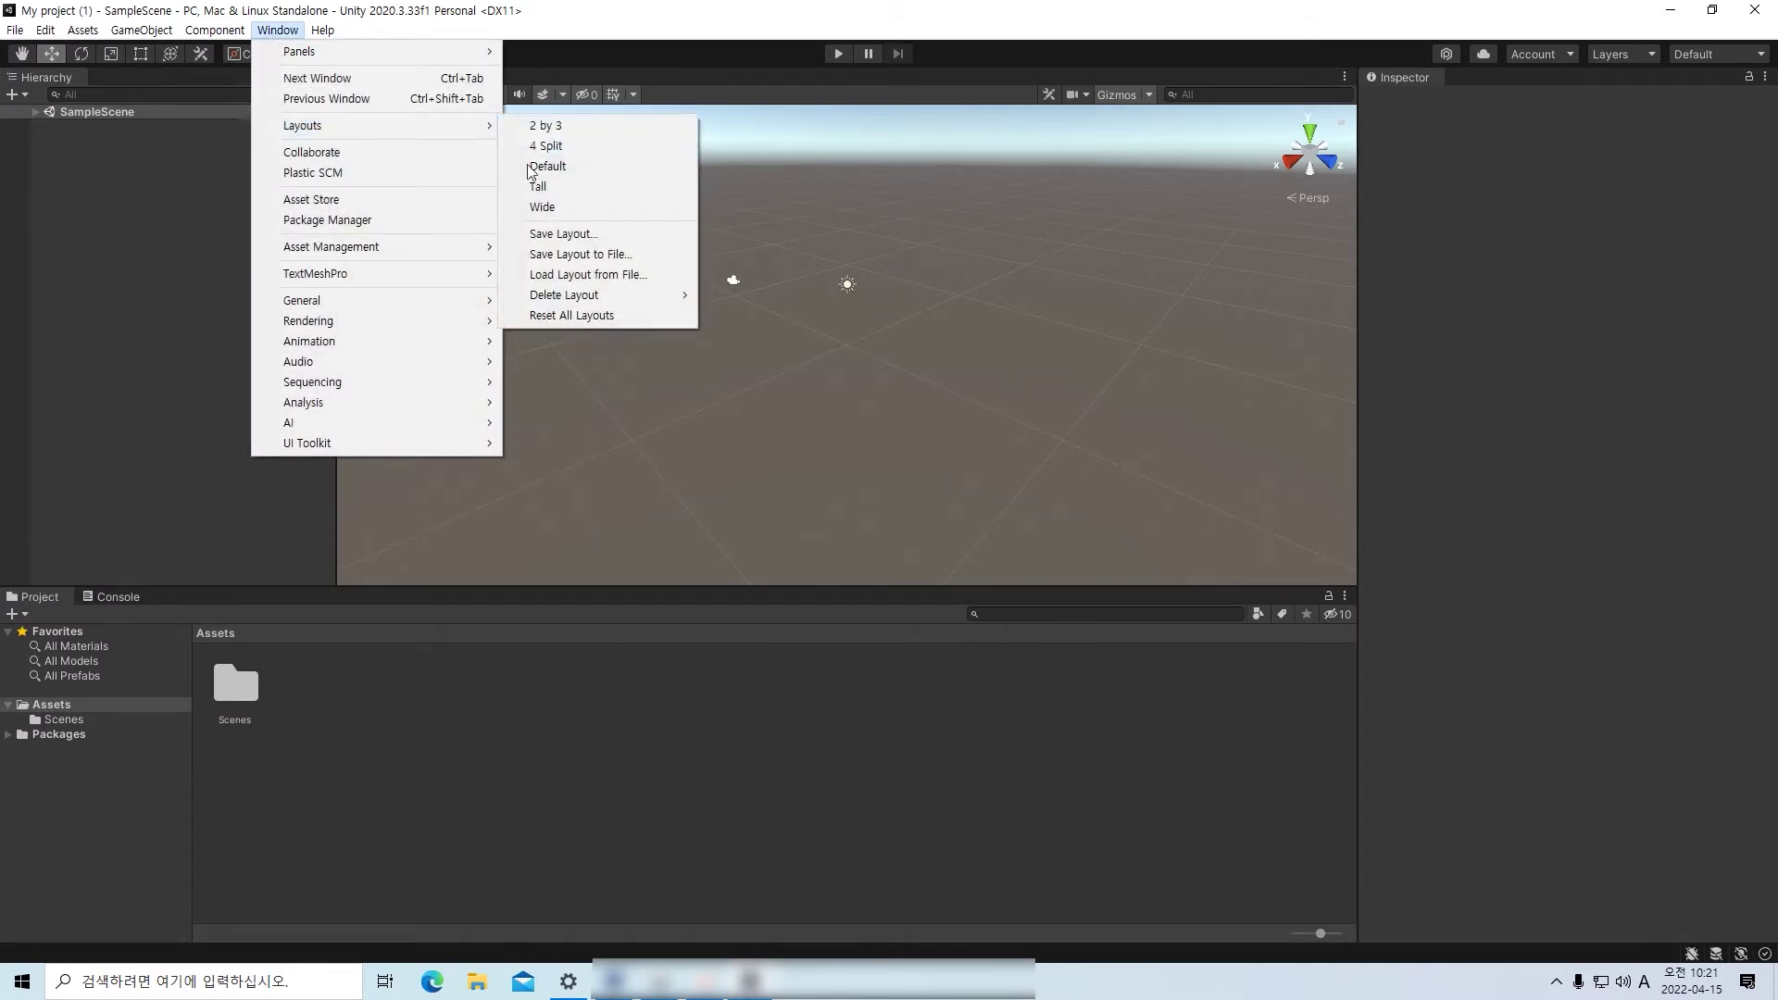
pyautogui.click(663, 188)
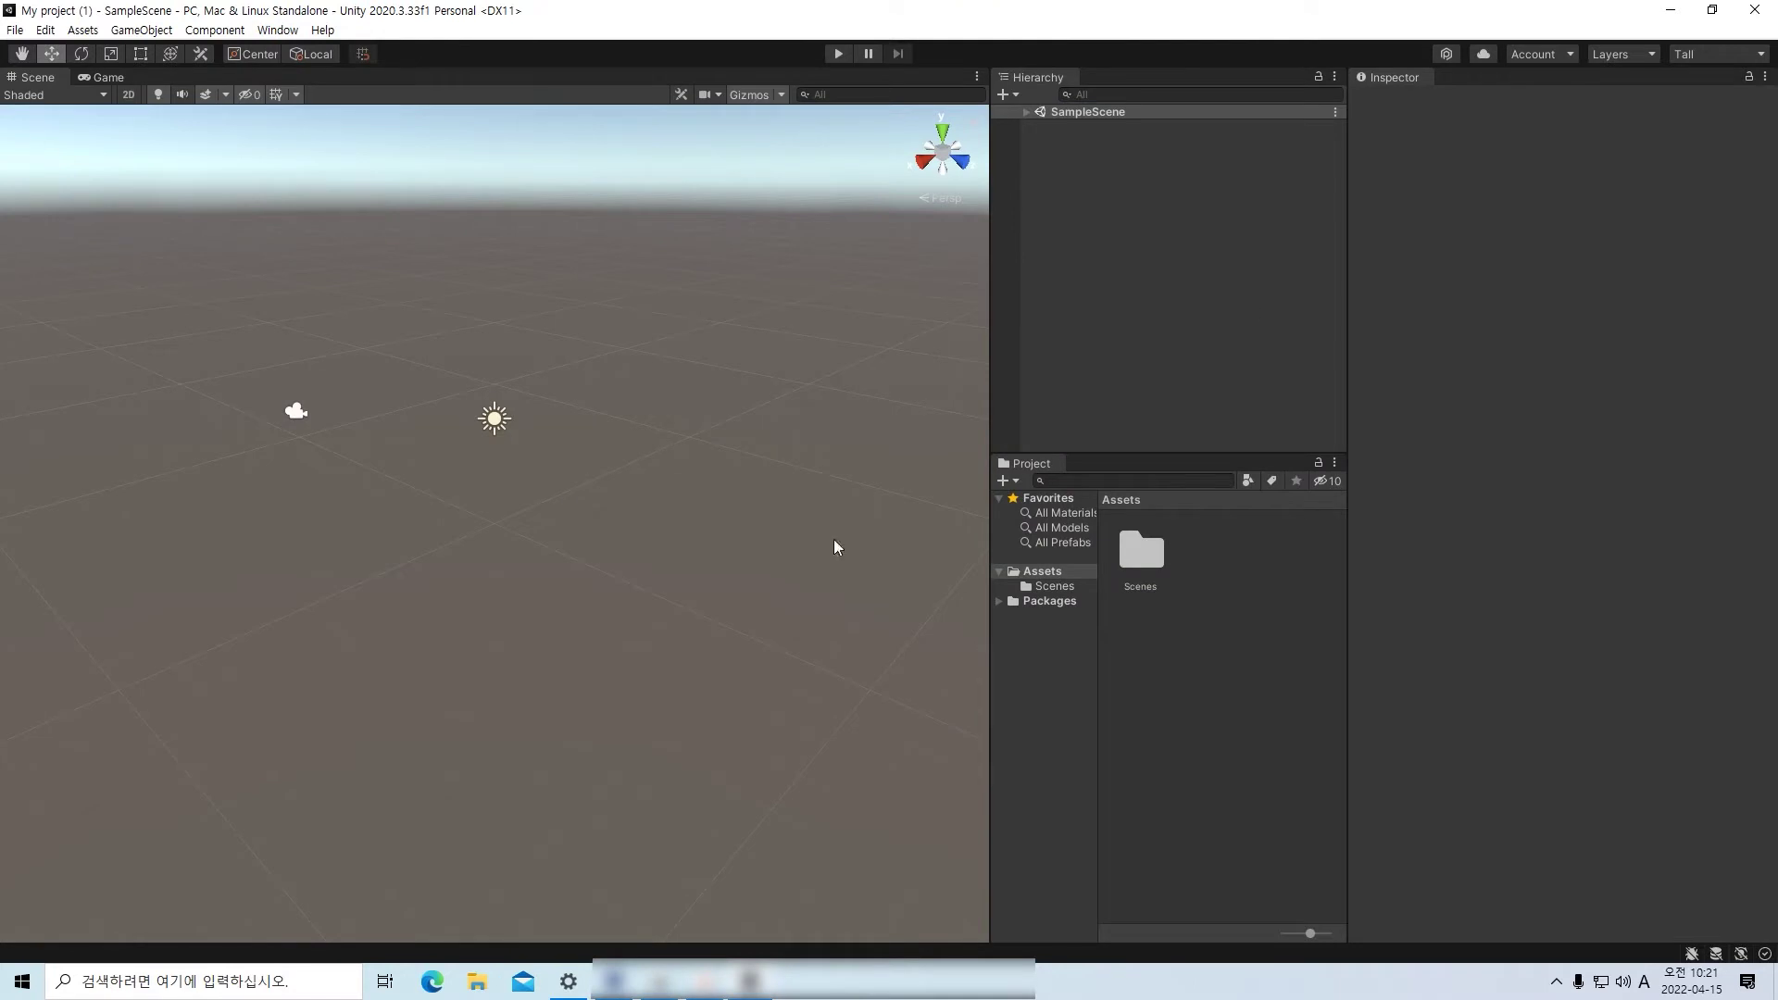
pyautogui.click(277, 32)
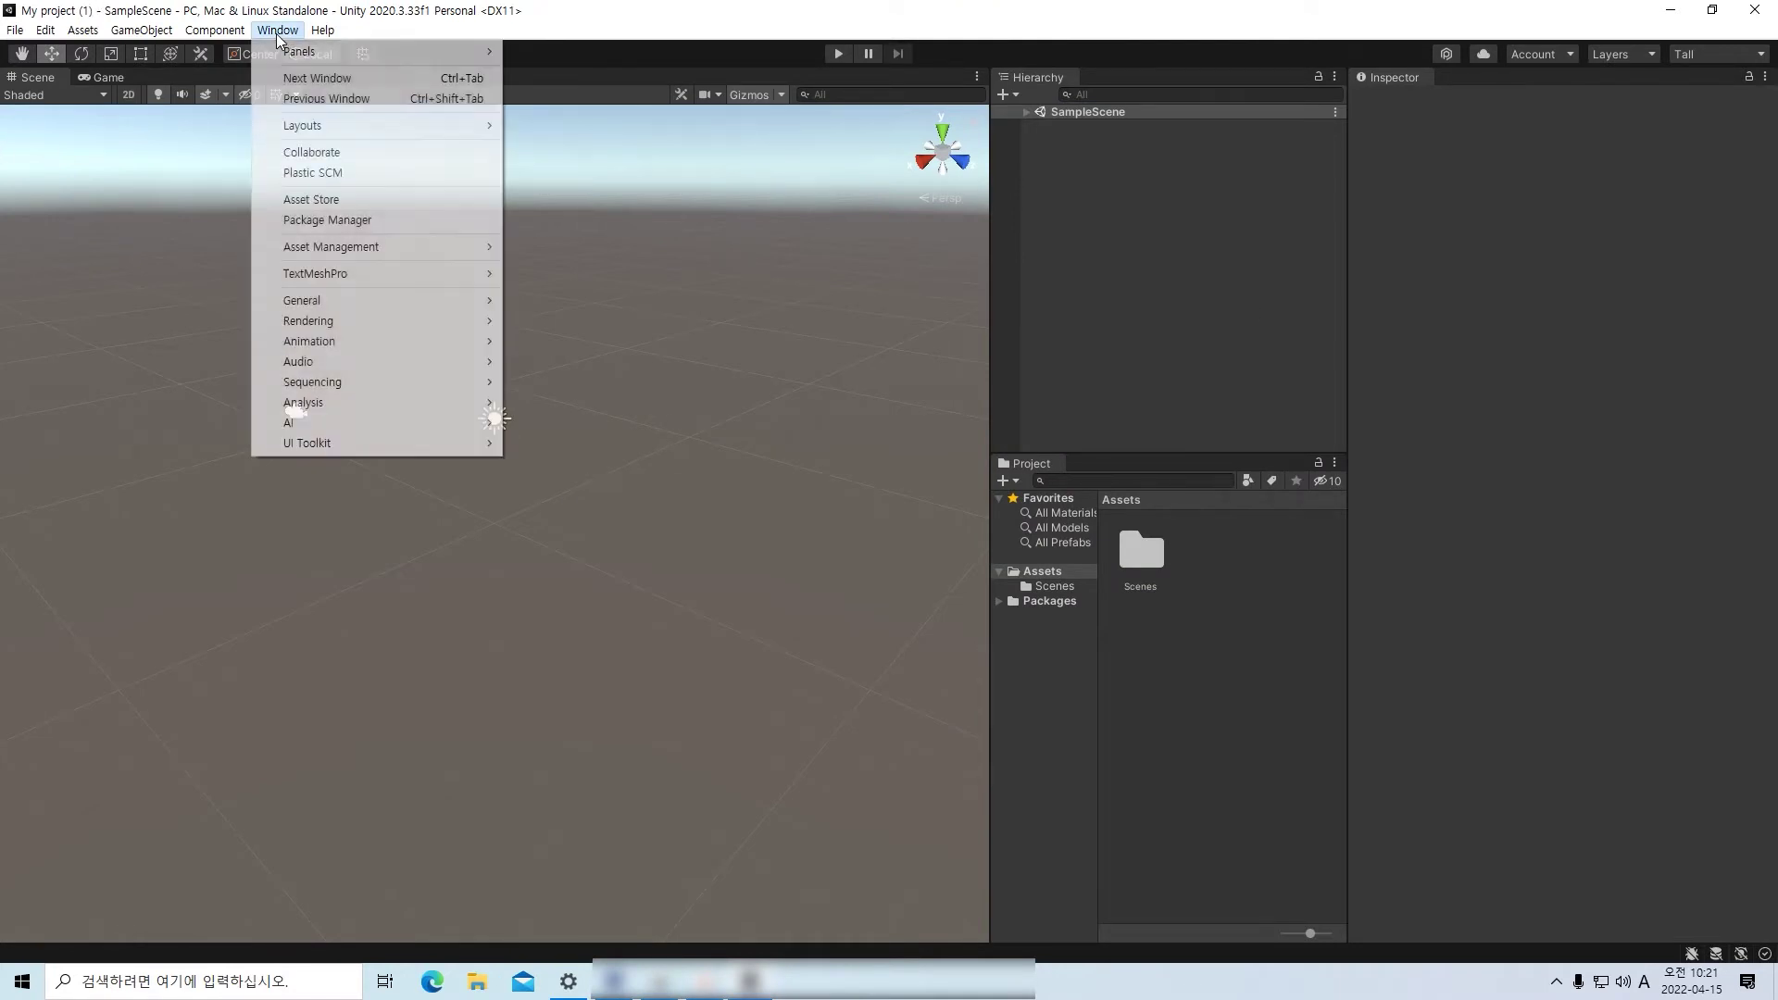
pyautogui.moveTo(329, 126)
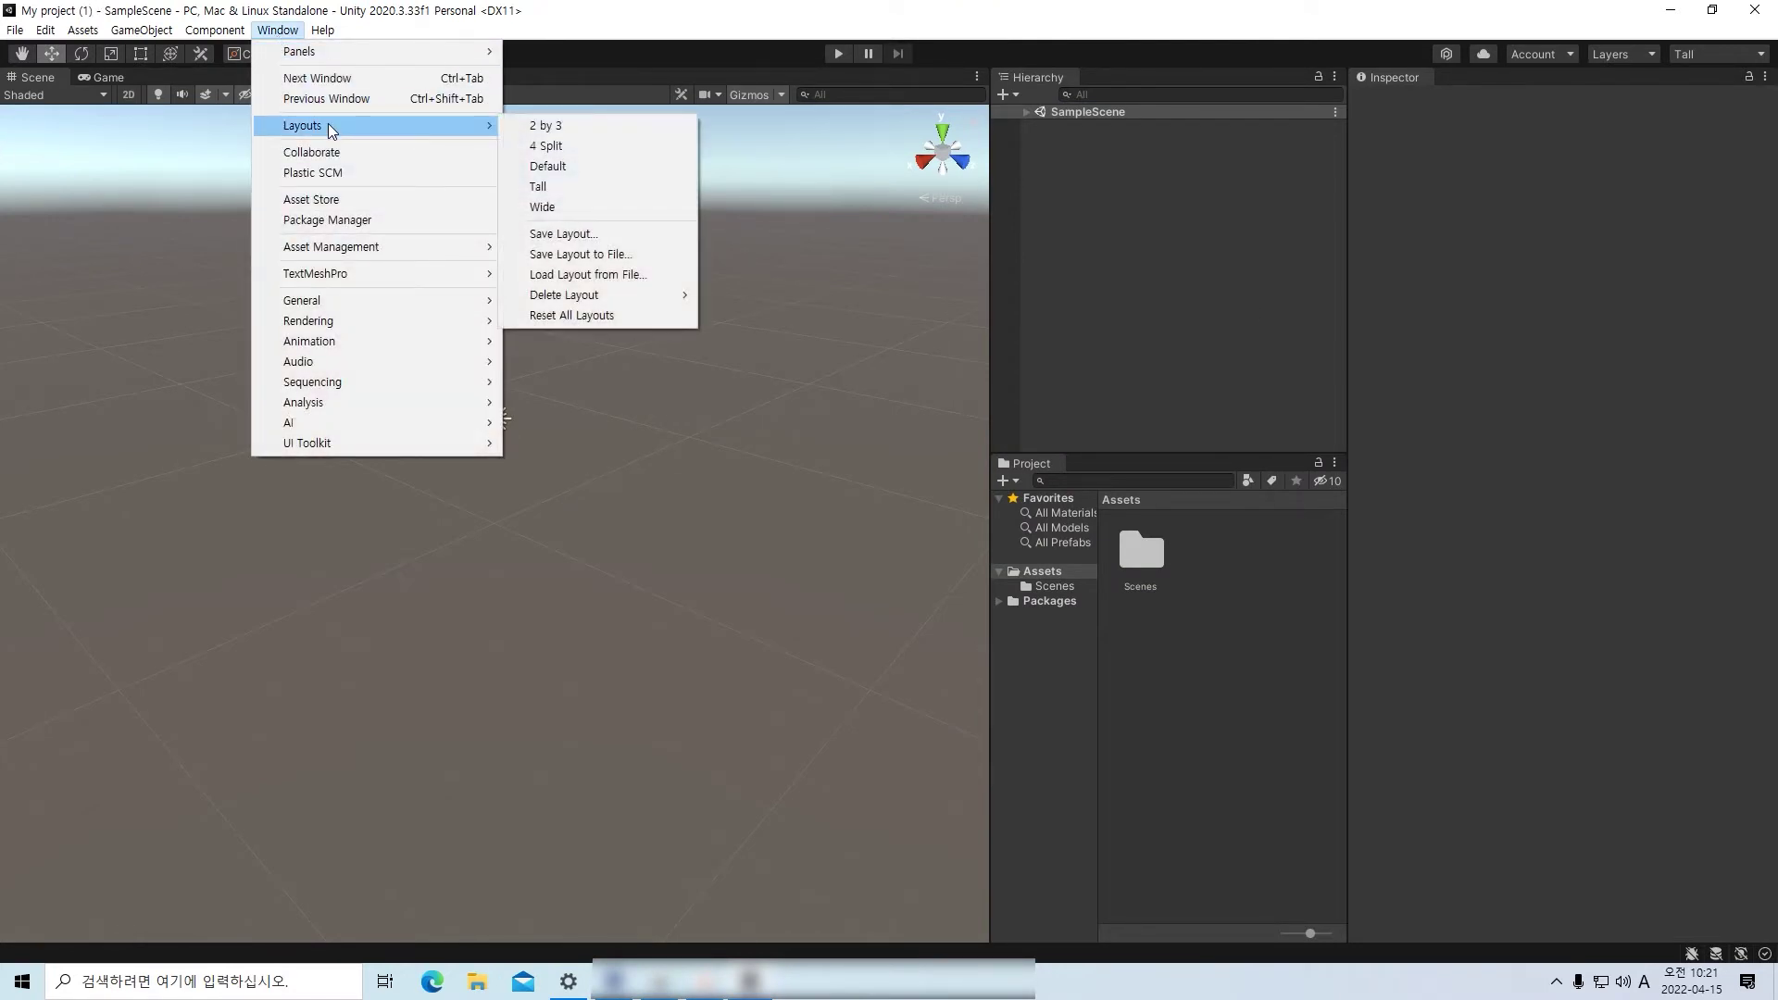
pyautogui.click(620, 207)
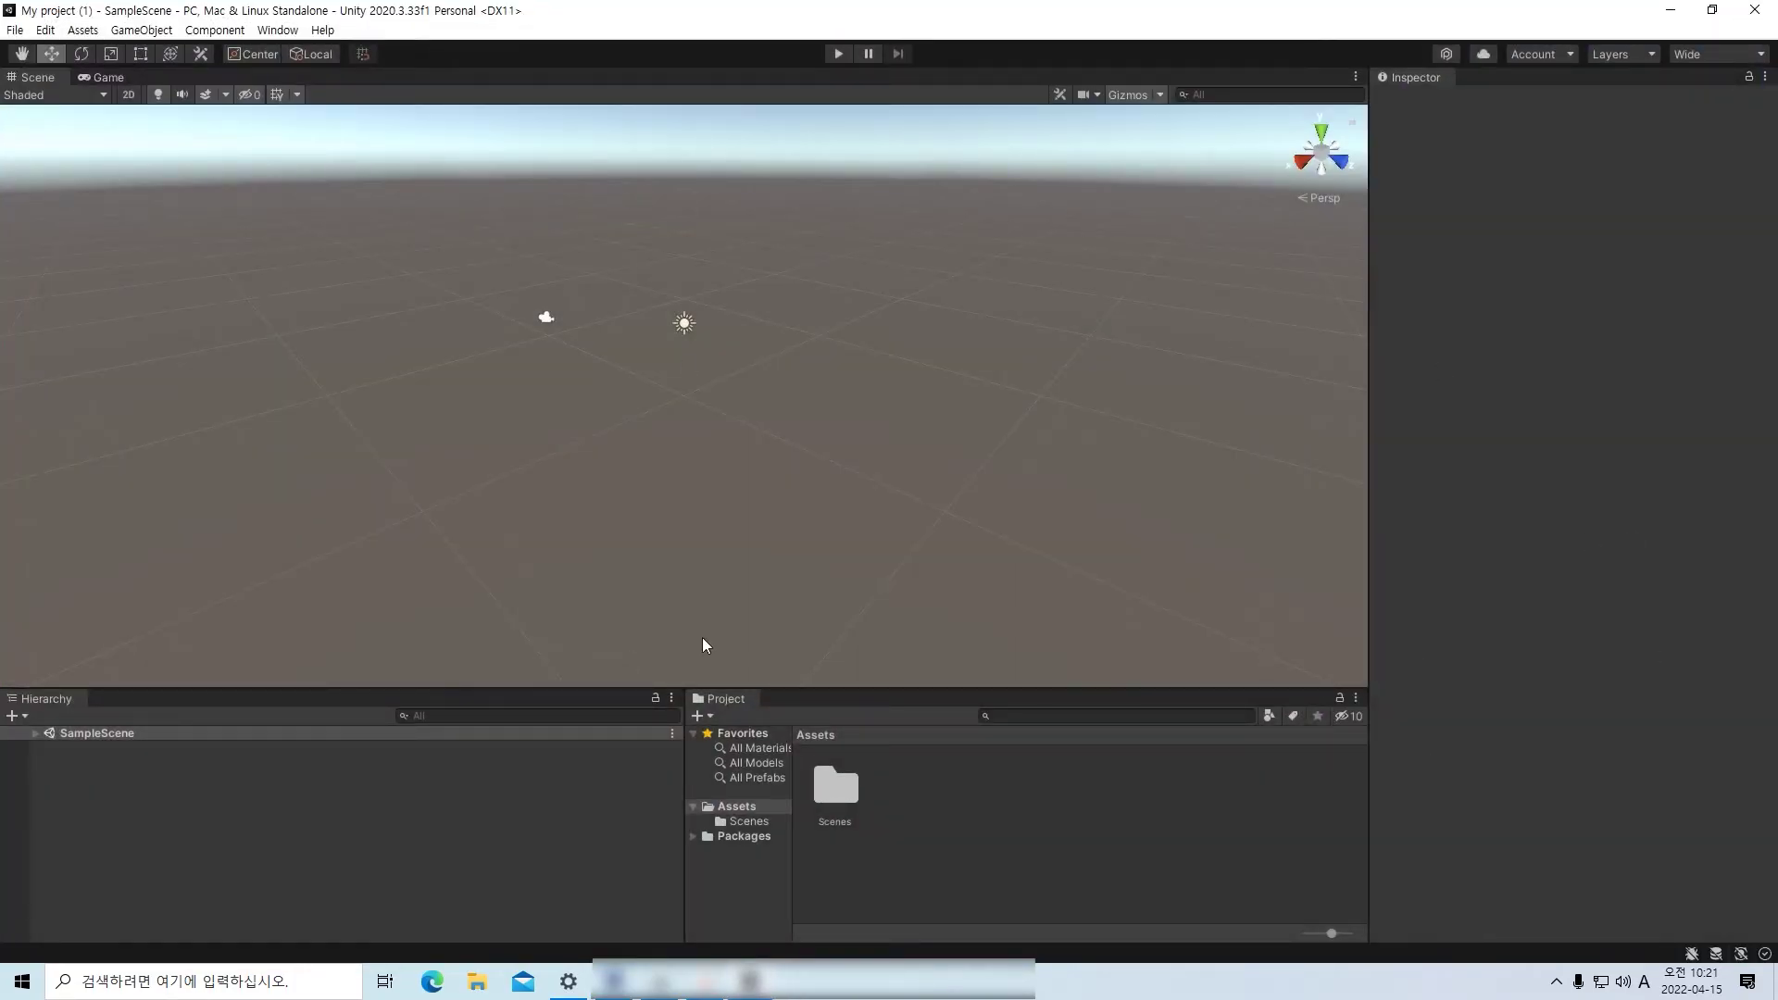
# - Compare the 2 by 3 and Tall editor layouts by applying each in turn
pyautogui.click(278, 31)
pyautogui.moveTo(297, 135)
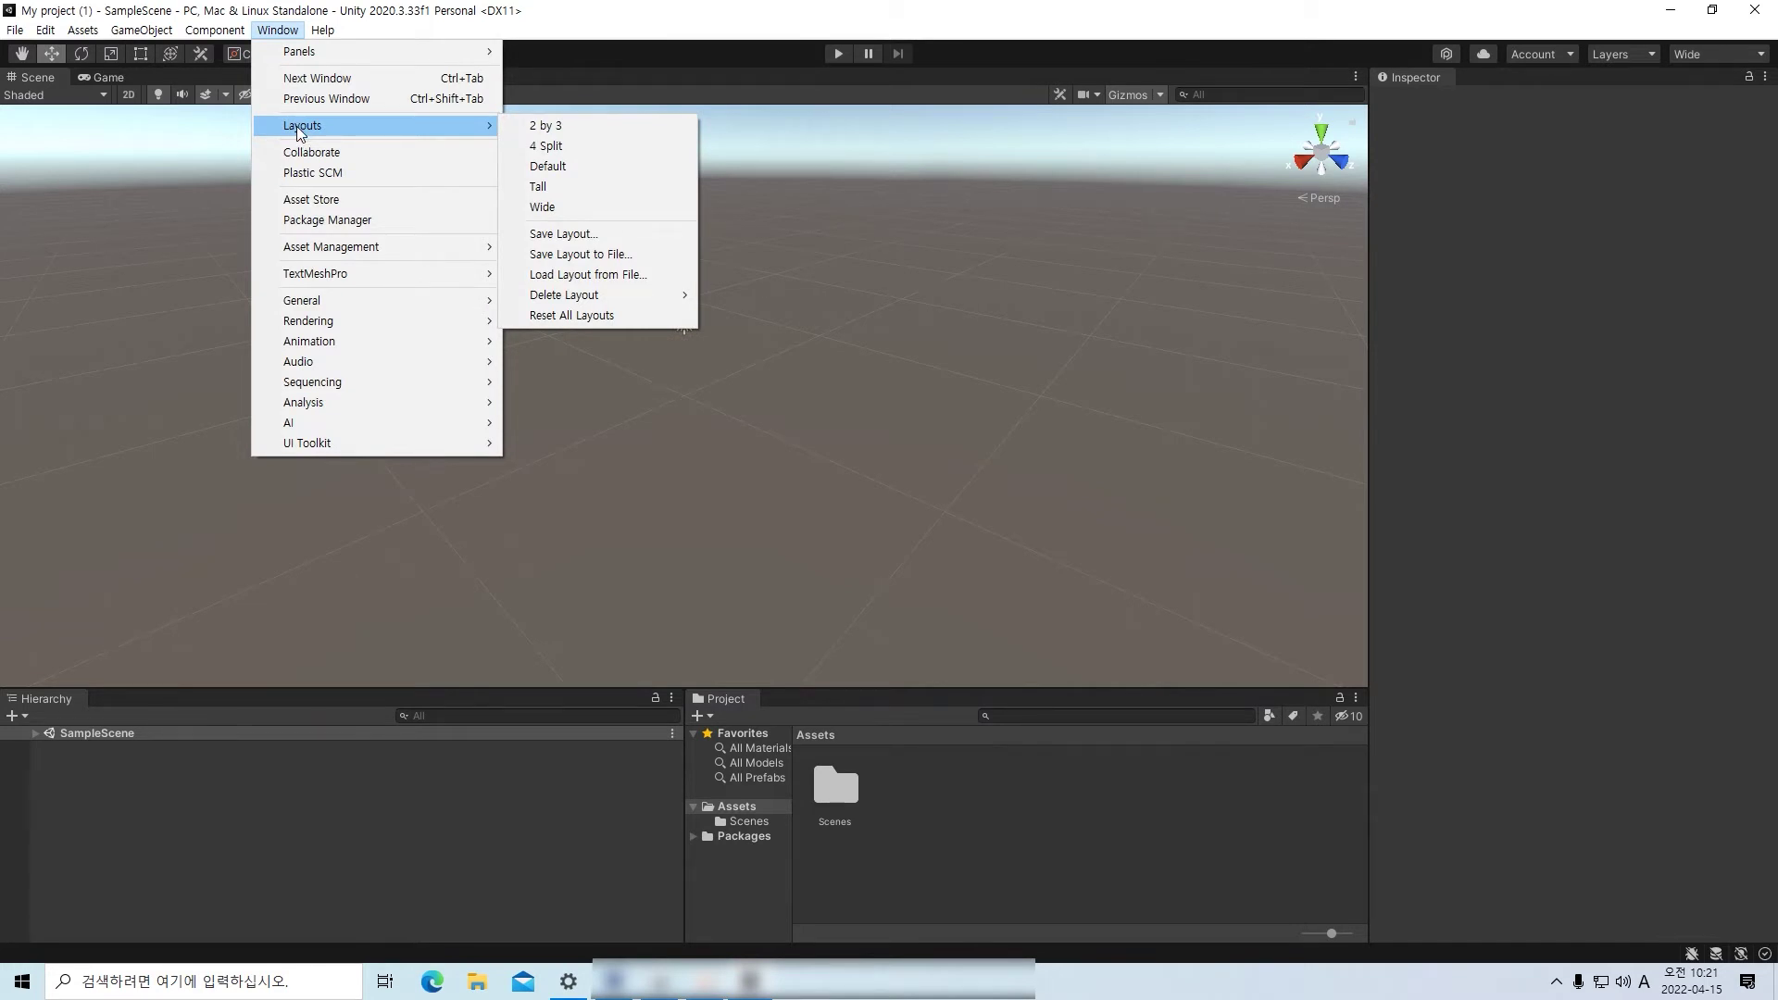
pyautogui.click(663, 130)
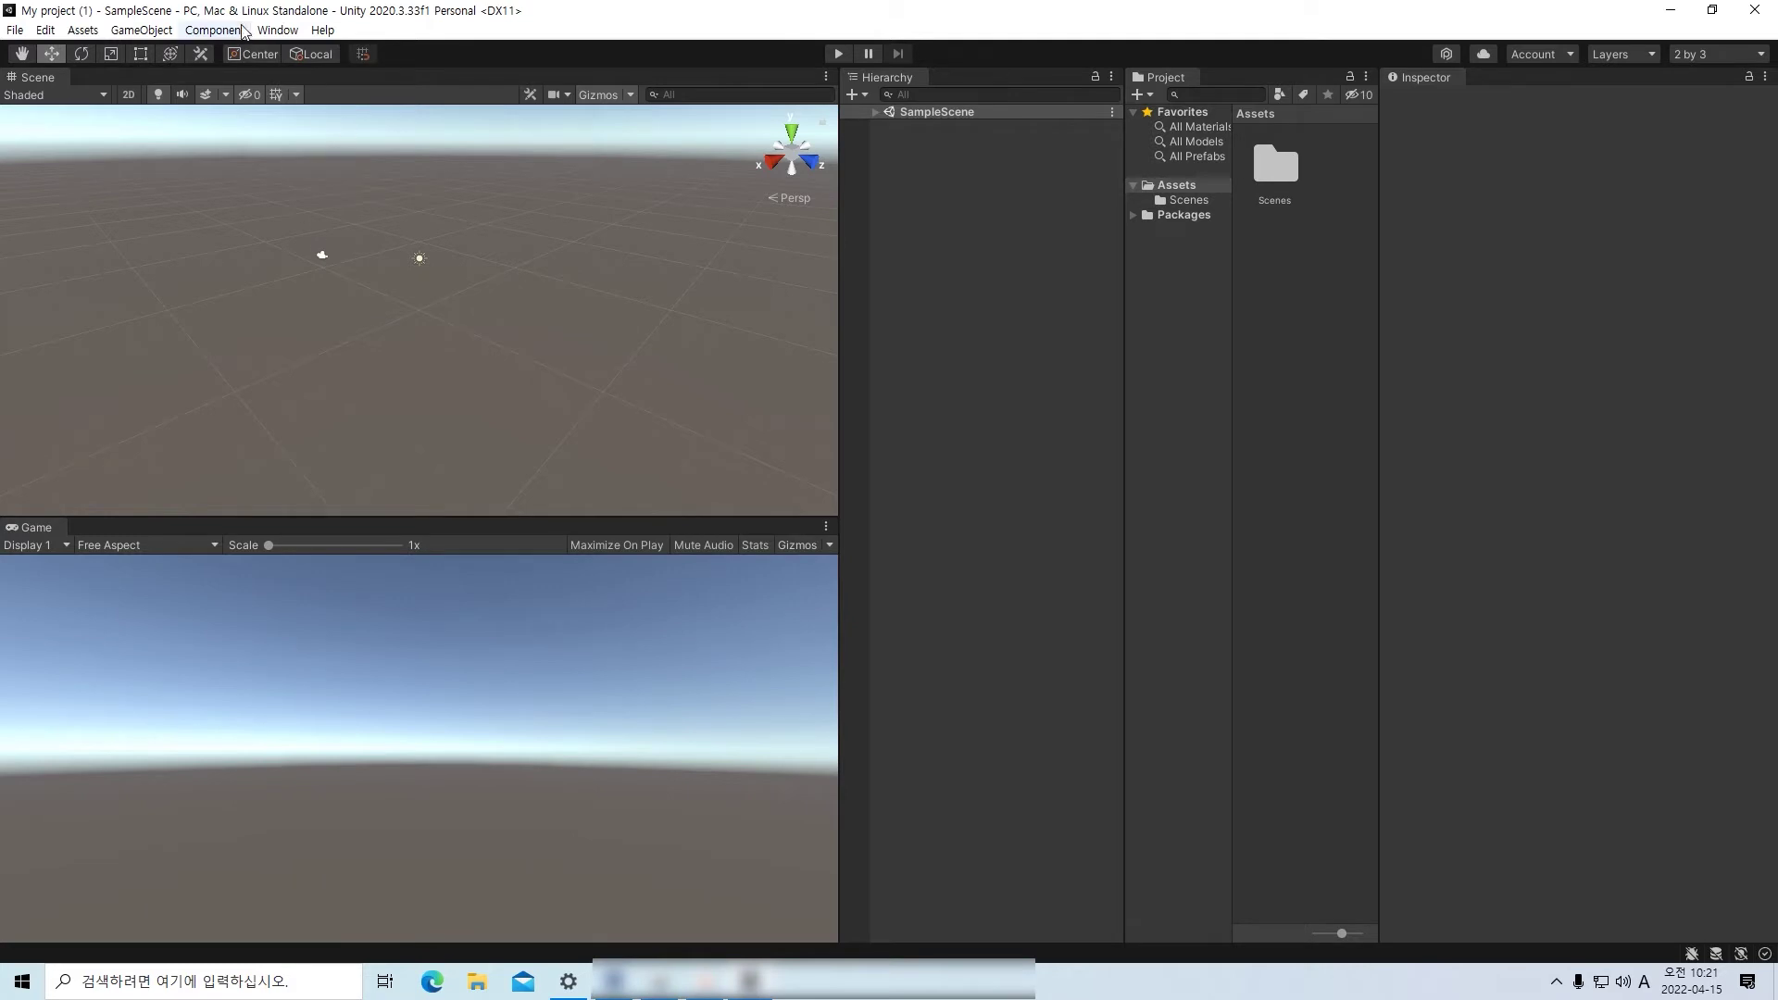
pyautogui.click(278, 30)
pyautogui.moveTo(343, 128)
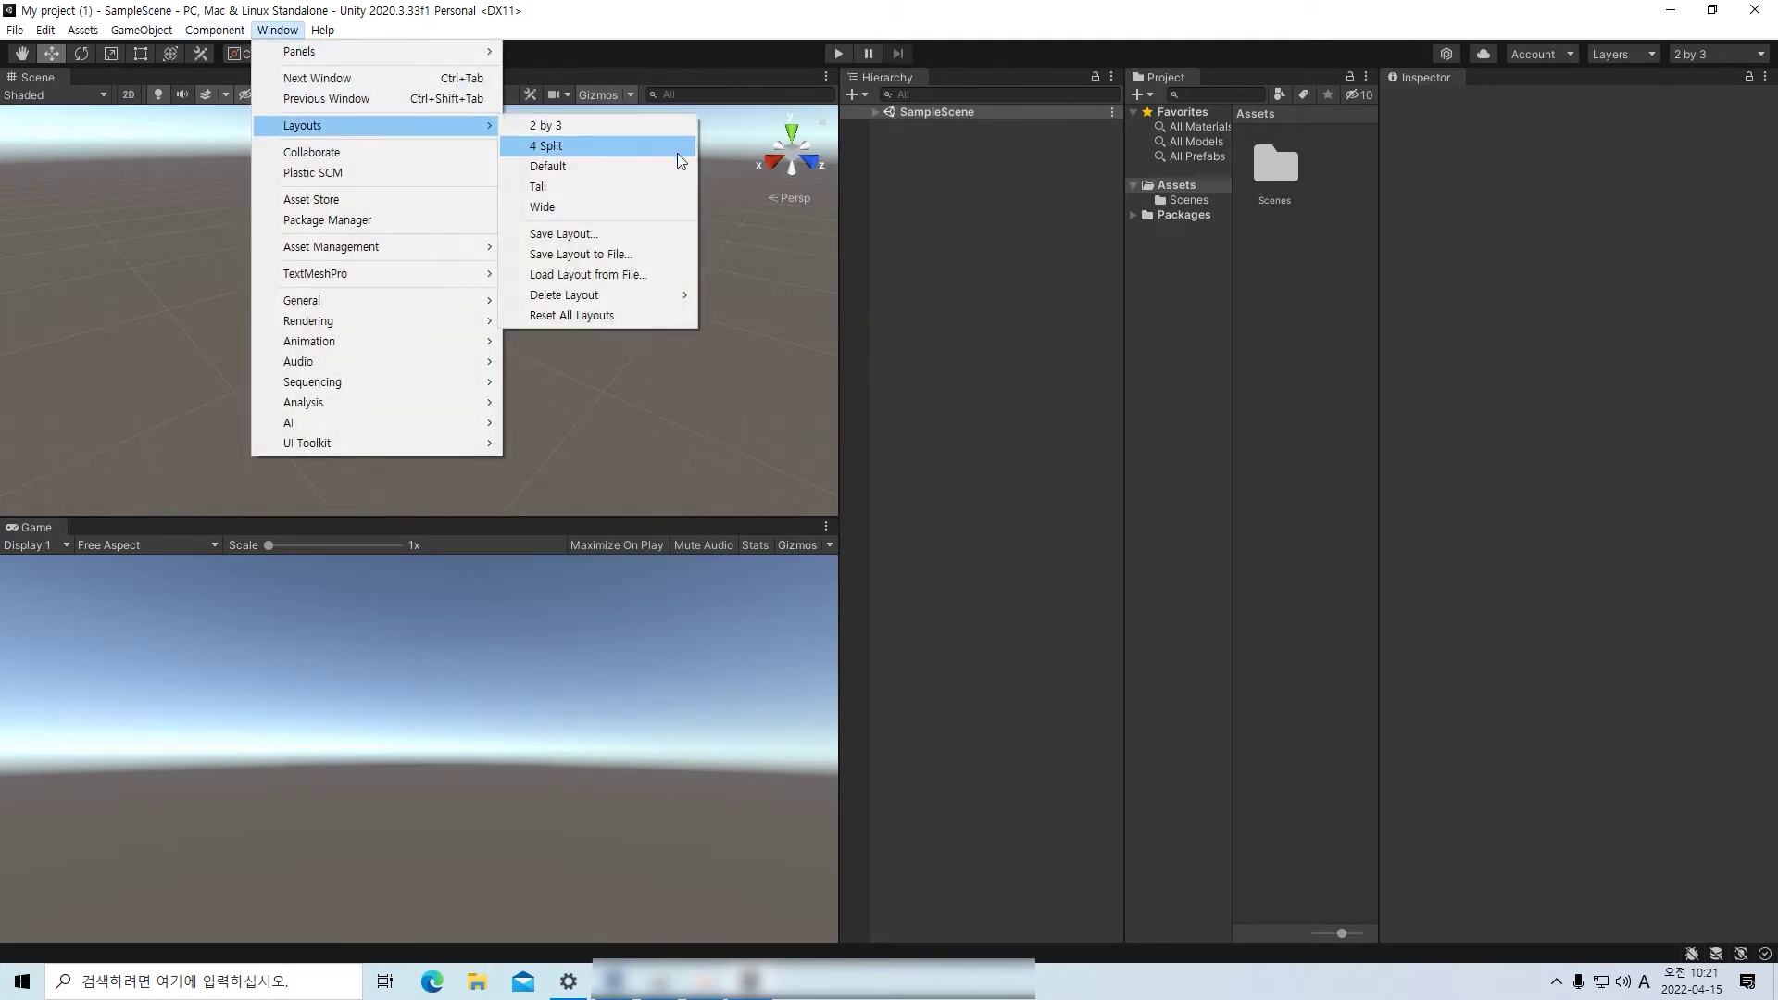
pyautogui.click(670, 187)
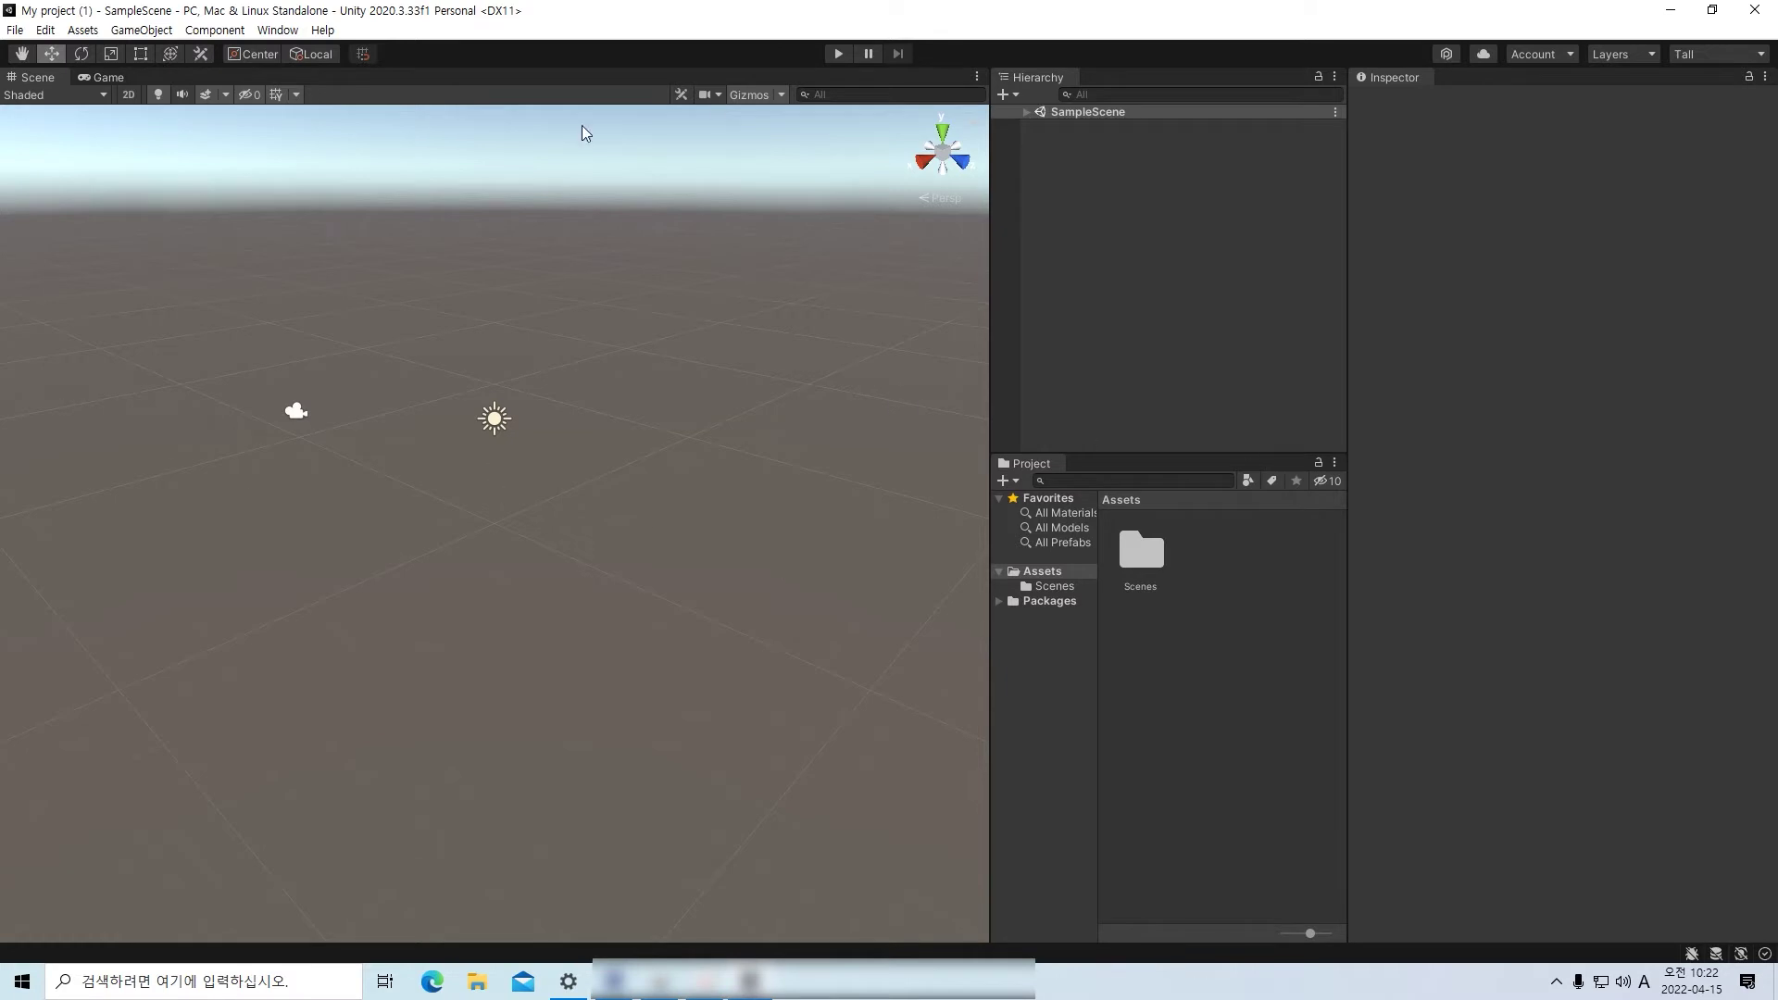
# - Apply the 2 by 3 layout to the editor
pyautogui.click(278, 30)
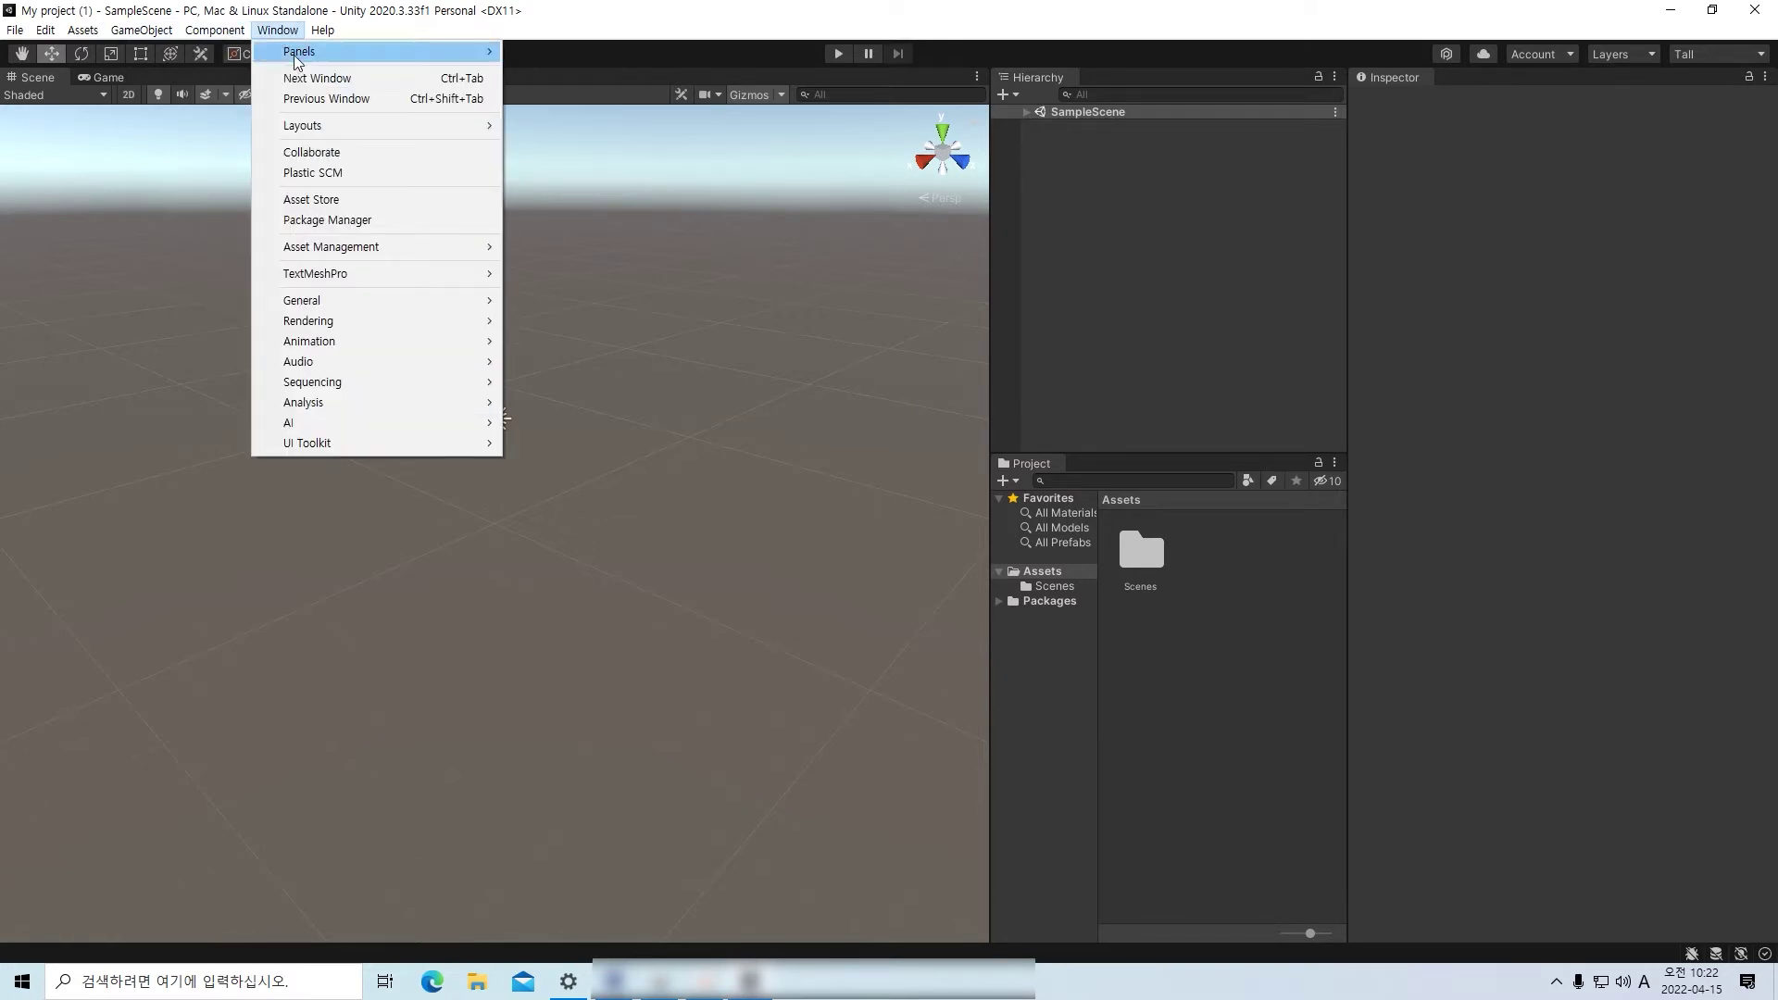
pyautogui.moveTo(340, 131)
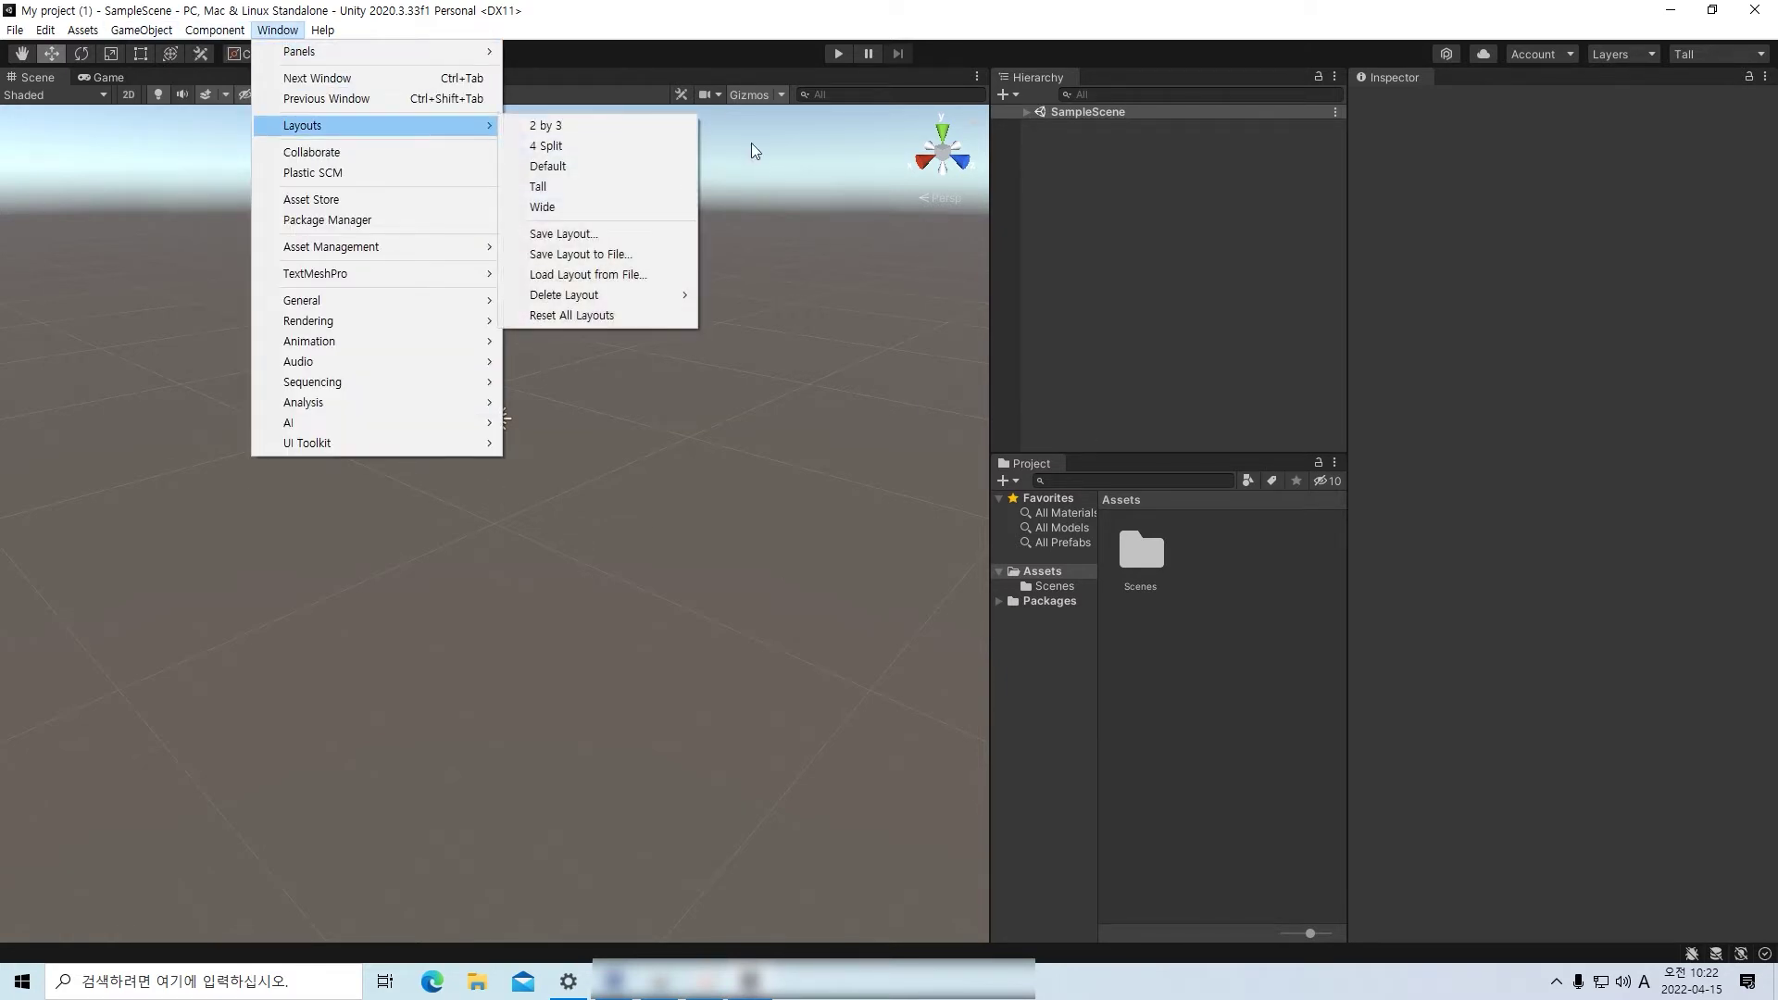
pyautogui.click(647, 125)
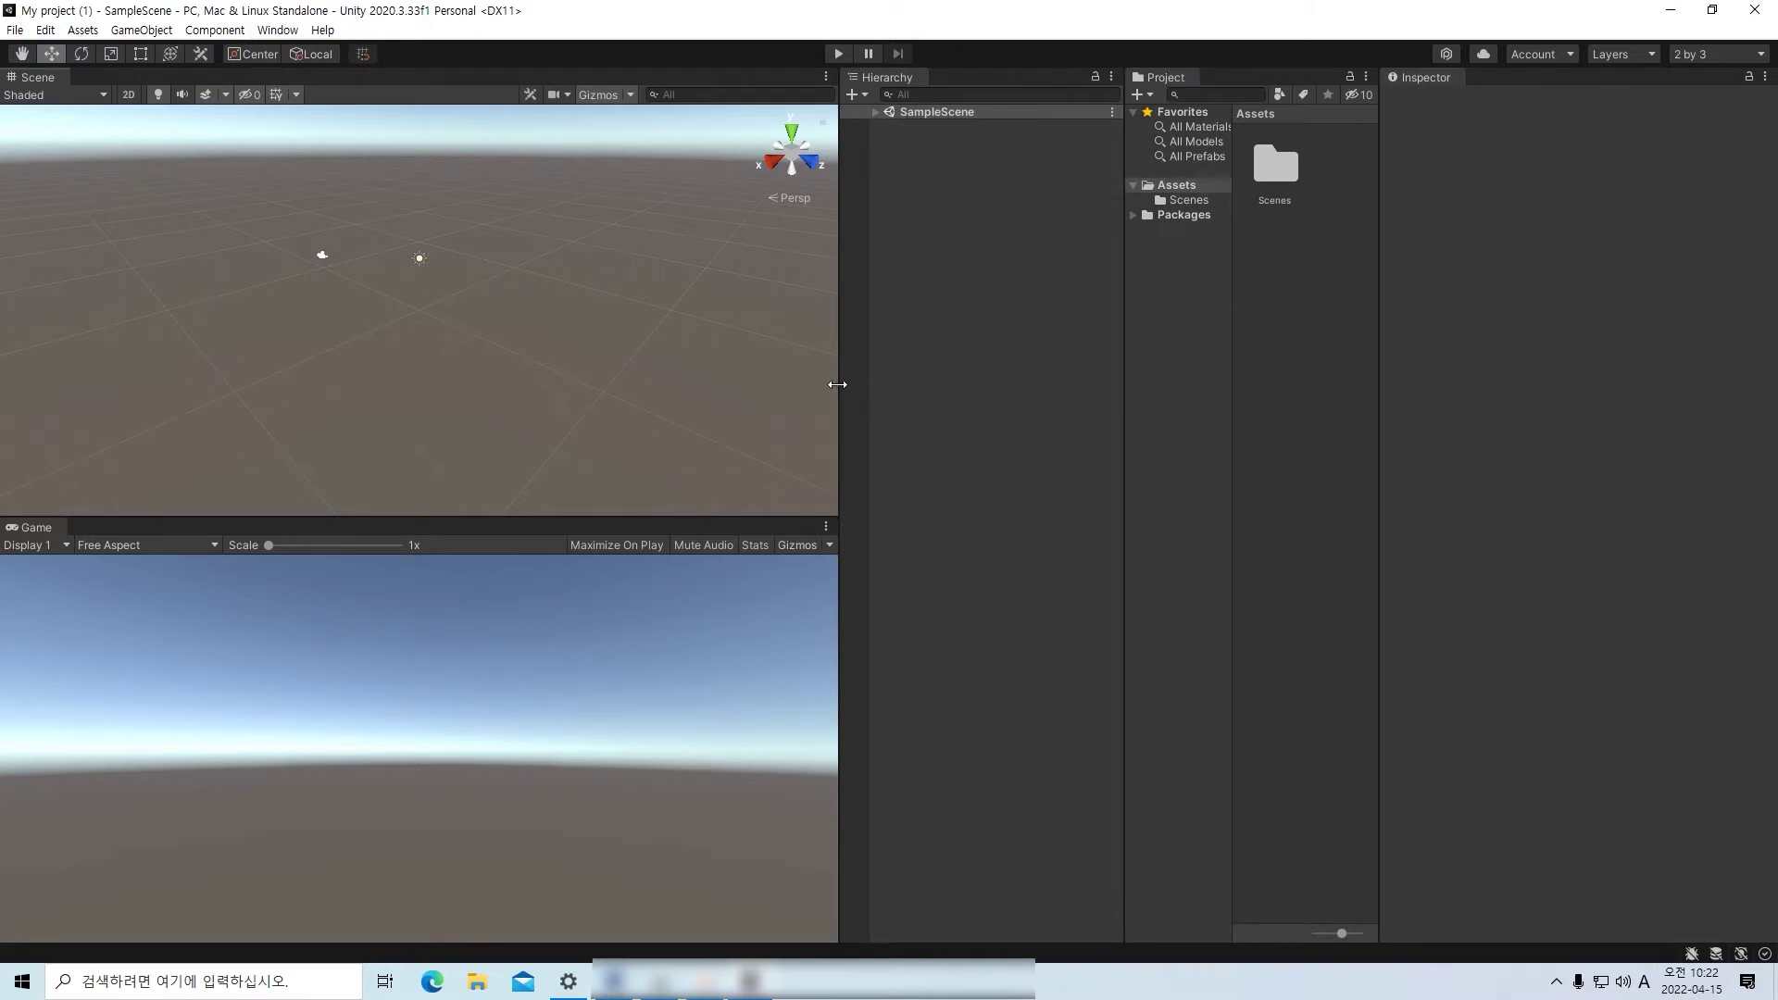
# - Widen the Scene/Game and Hierarchy columns, and dock the Project panel beneath the Hierarchy at about half the column height
pyautogui.moveTo(837, 384); pyautogui.dragTo(922, 385)
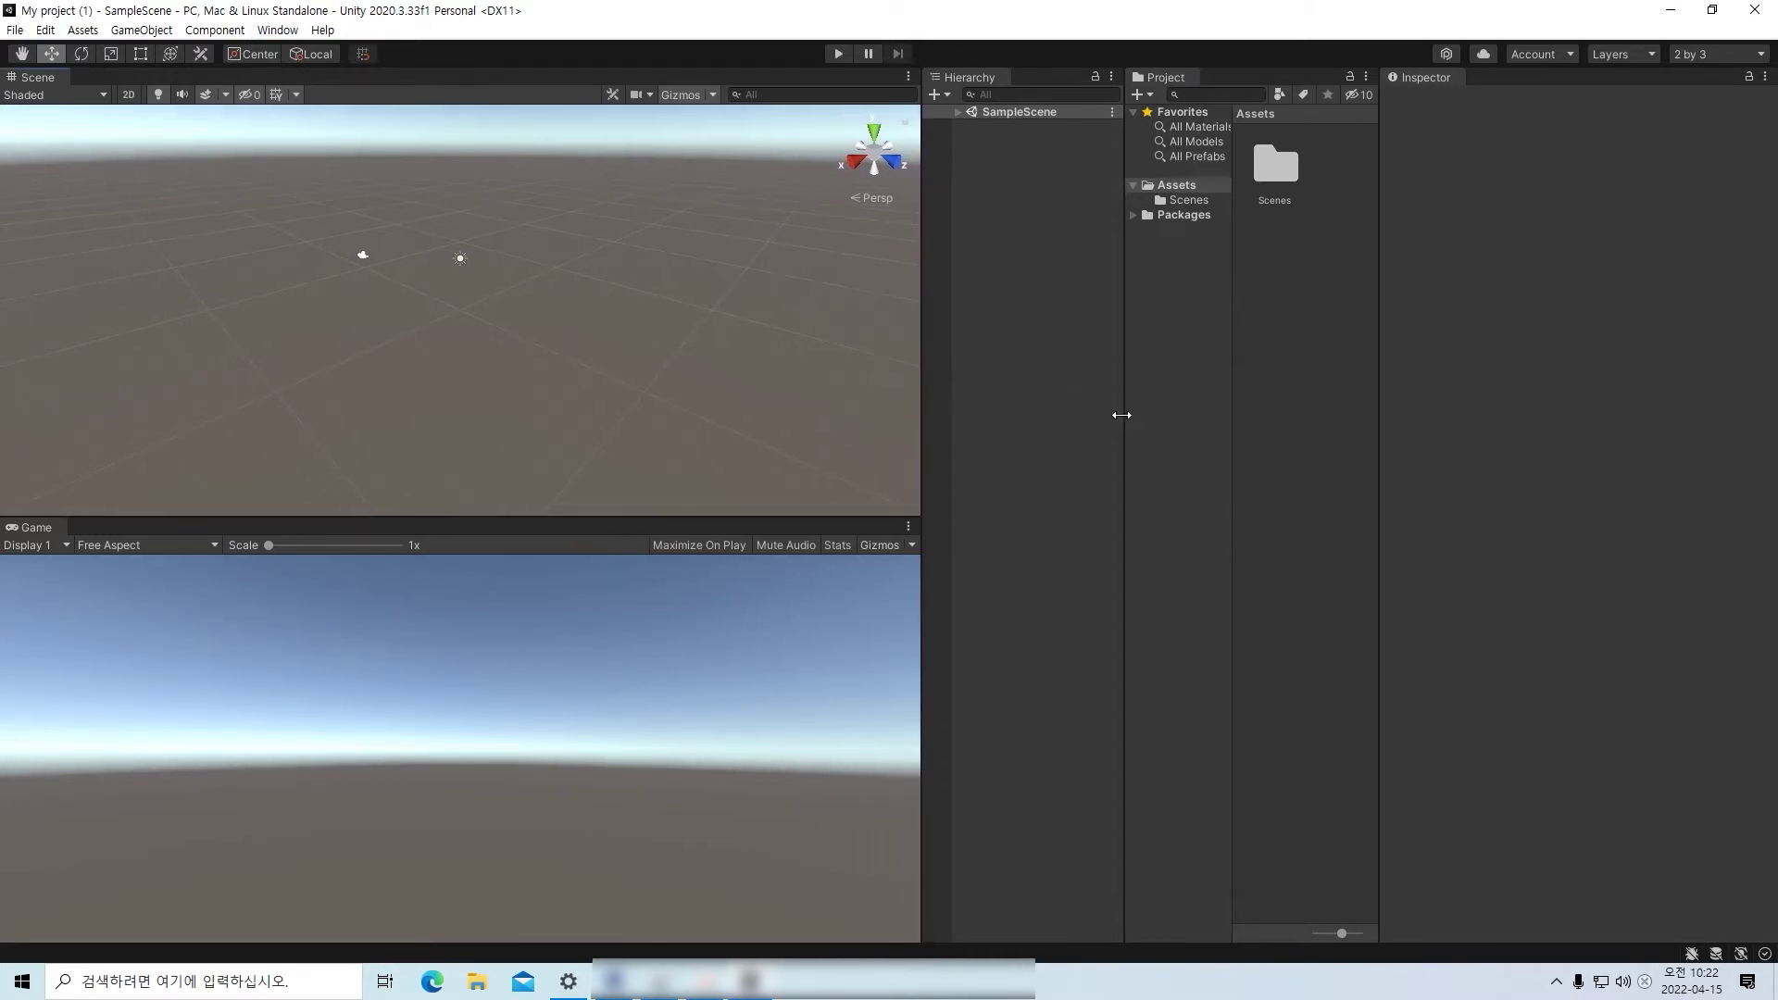
pyautogui.moveTo(1121, 415); pyautogui.dragTo(1190, 416)
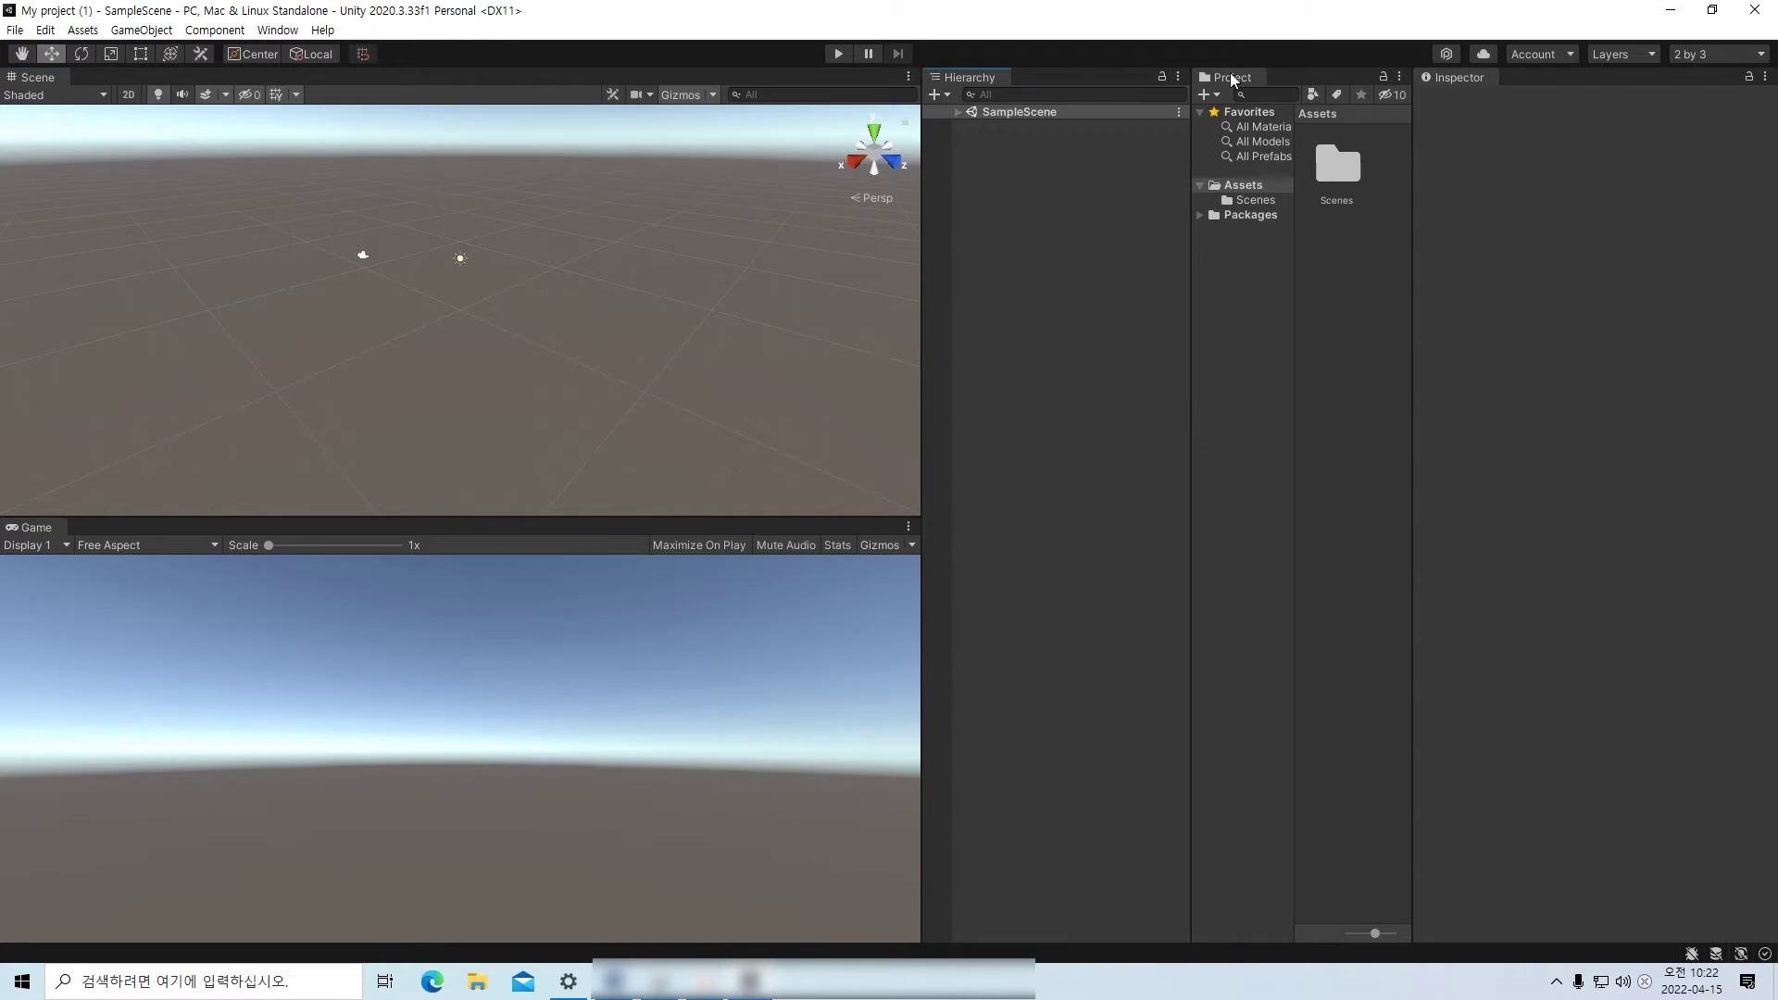
pyautogui.moveTo(1231, 78); pyautogui.dragTo(996, 821)
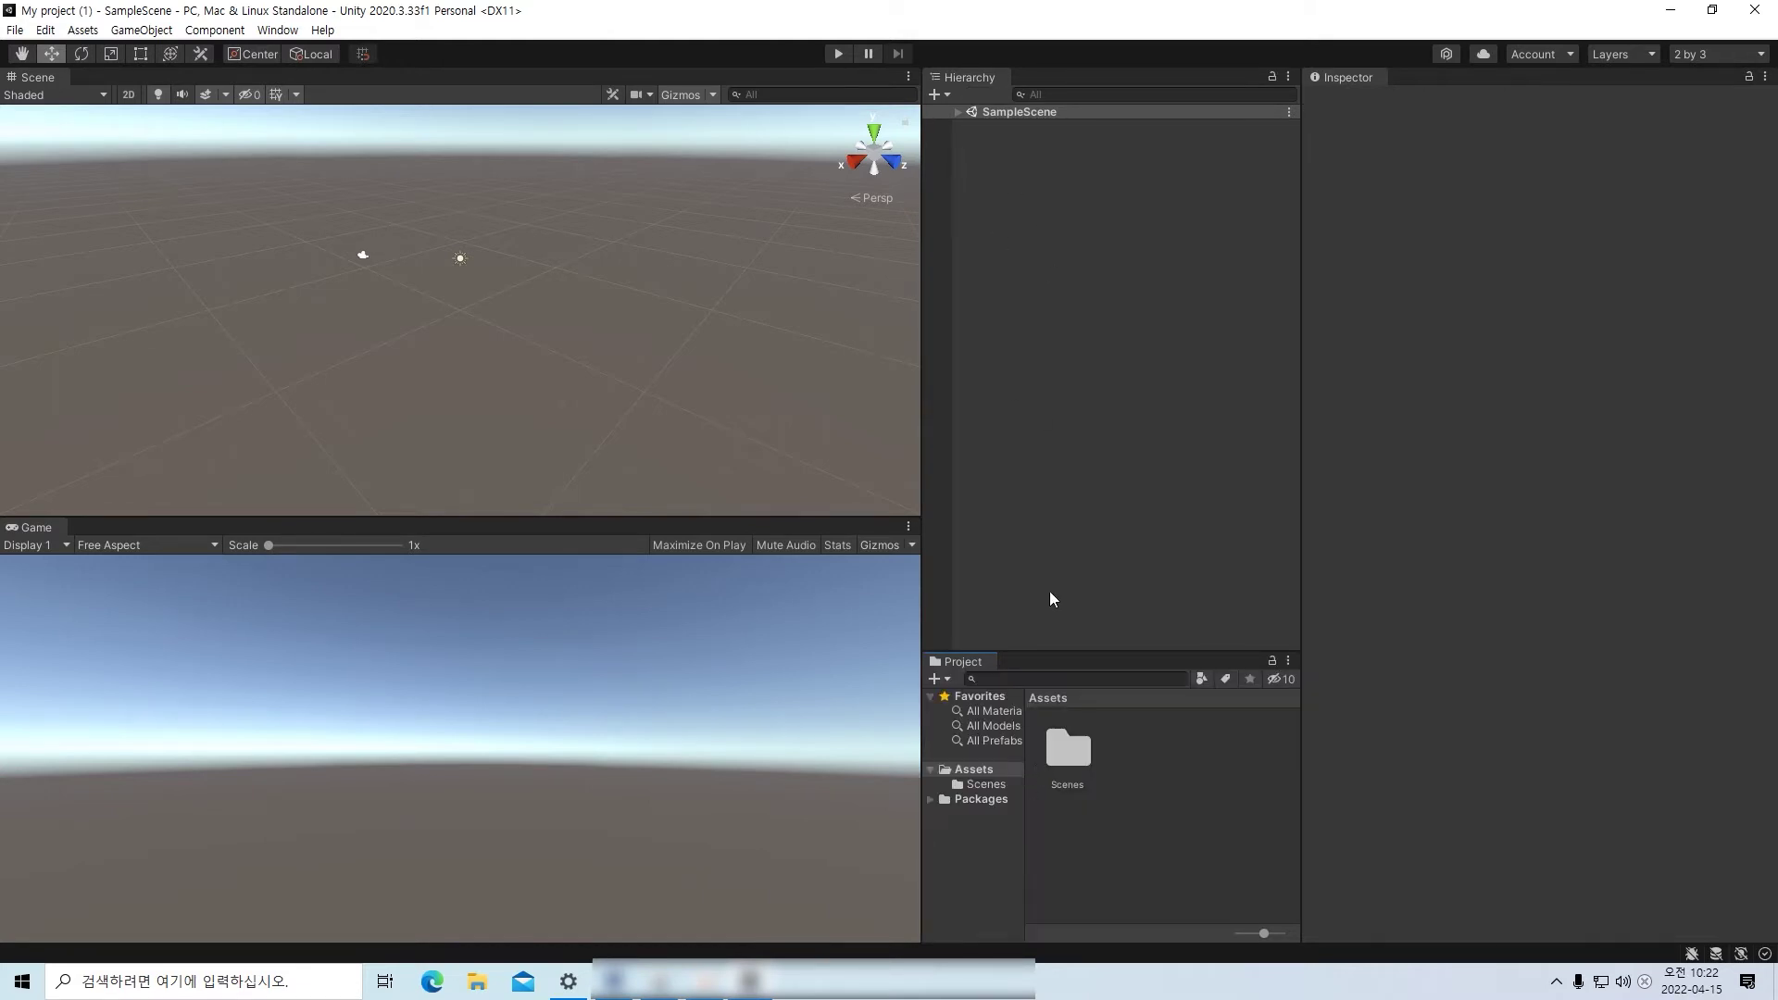
pyautogui.moveTo(1090, 649); pyautogui.dragTo(1093, 518)
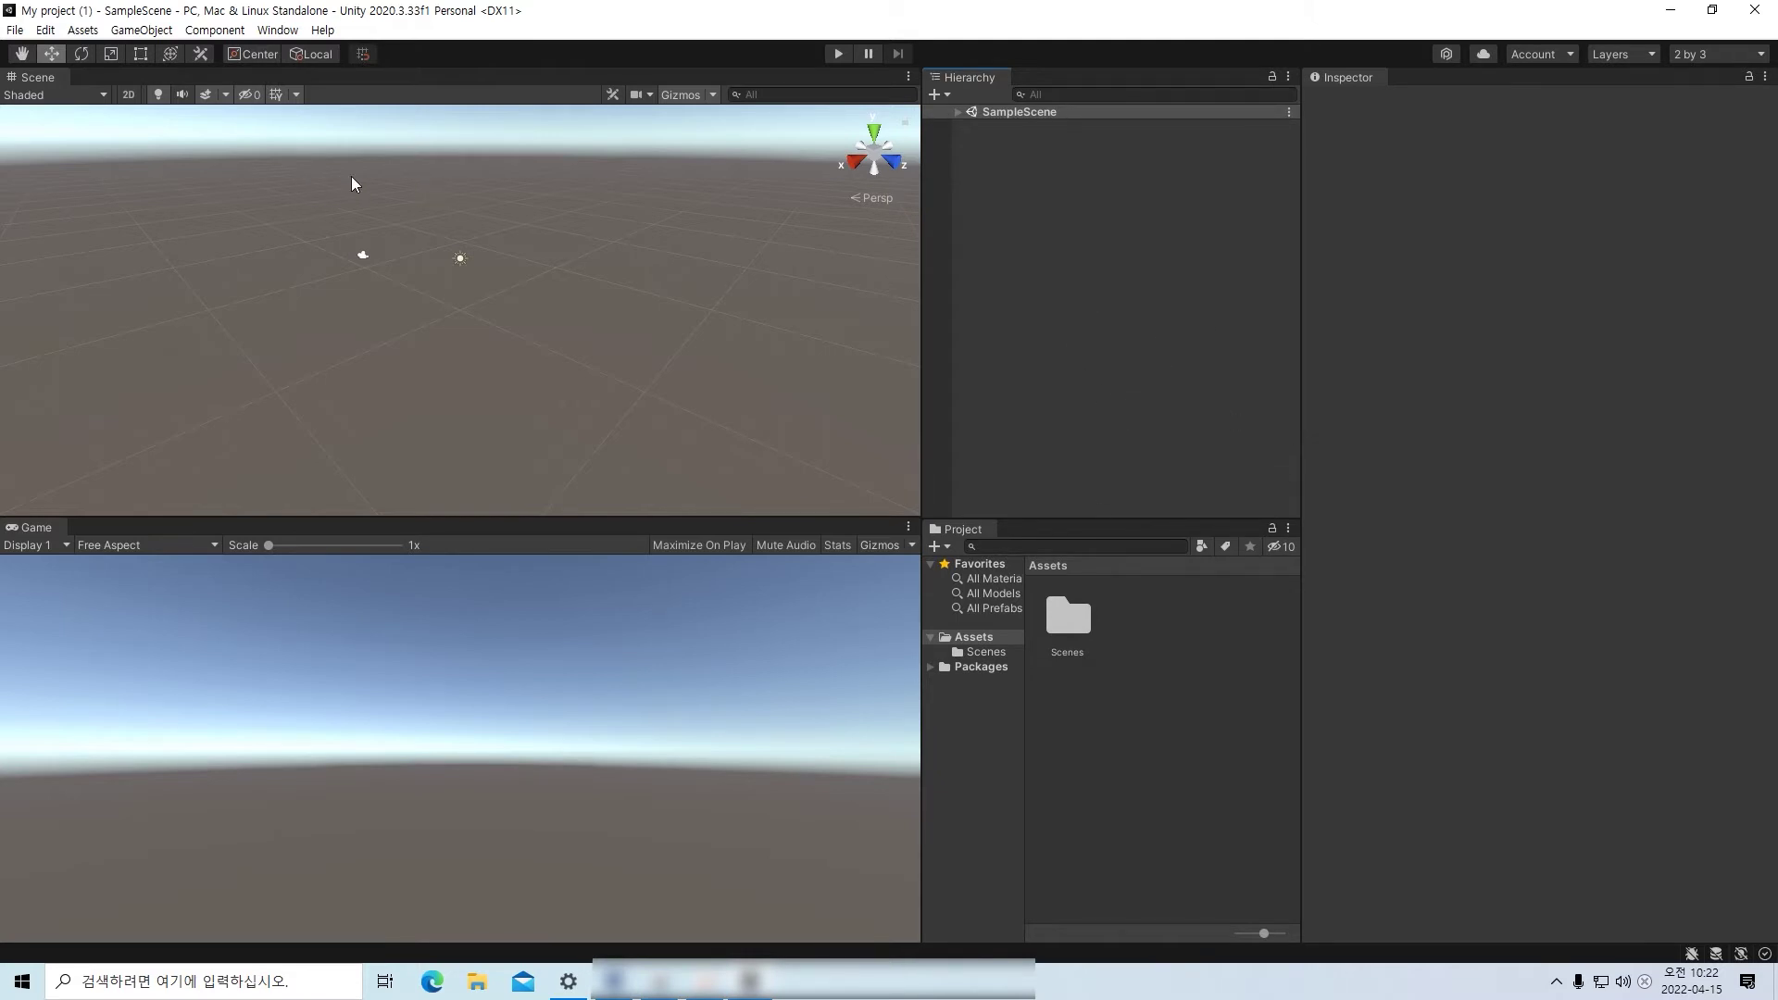
# - Open the Console window and dock it beside the Hierarchy panel, between it and the Scene view
pyautogui.click(286, 30)
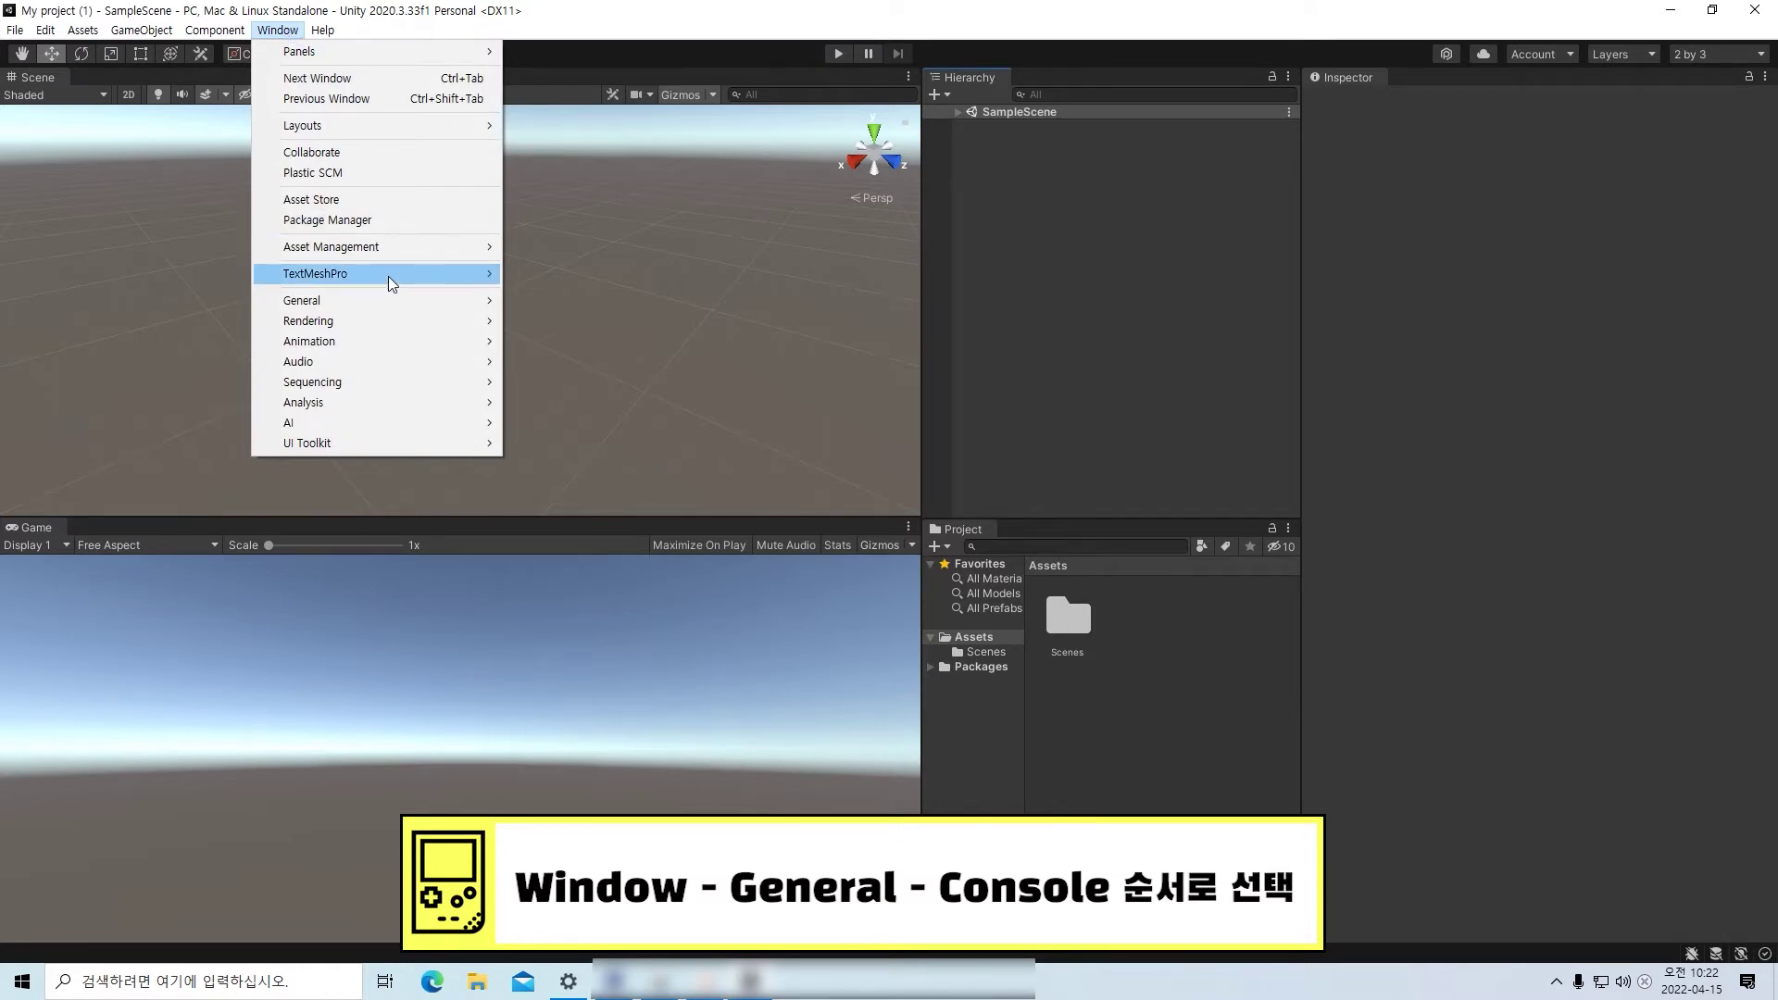
pyautogui.moveTo(382, 300)
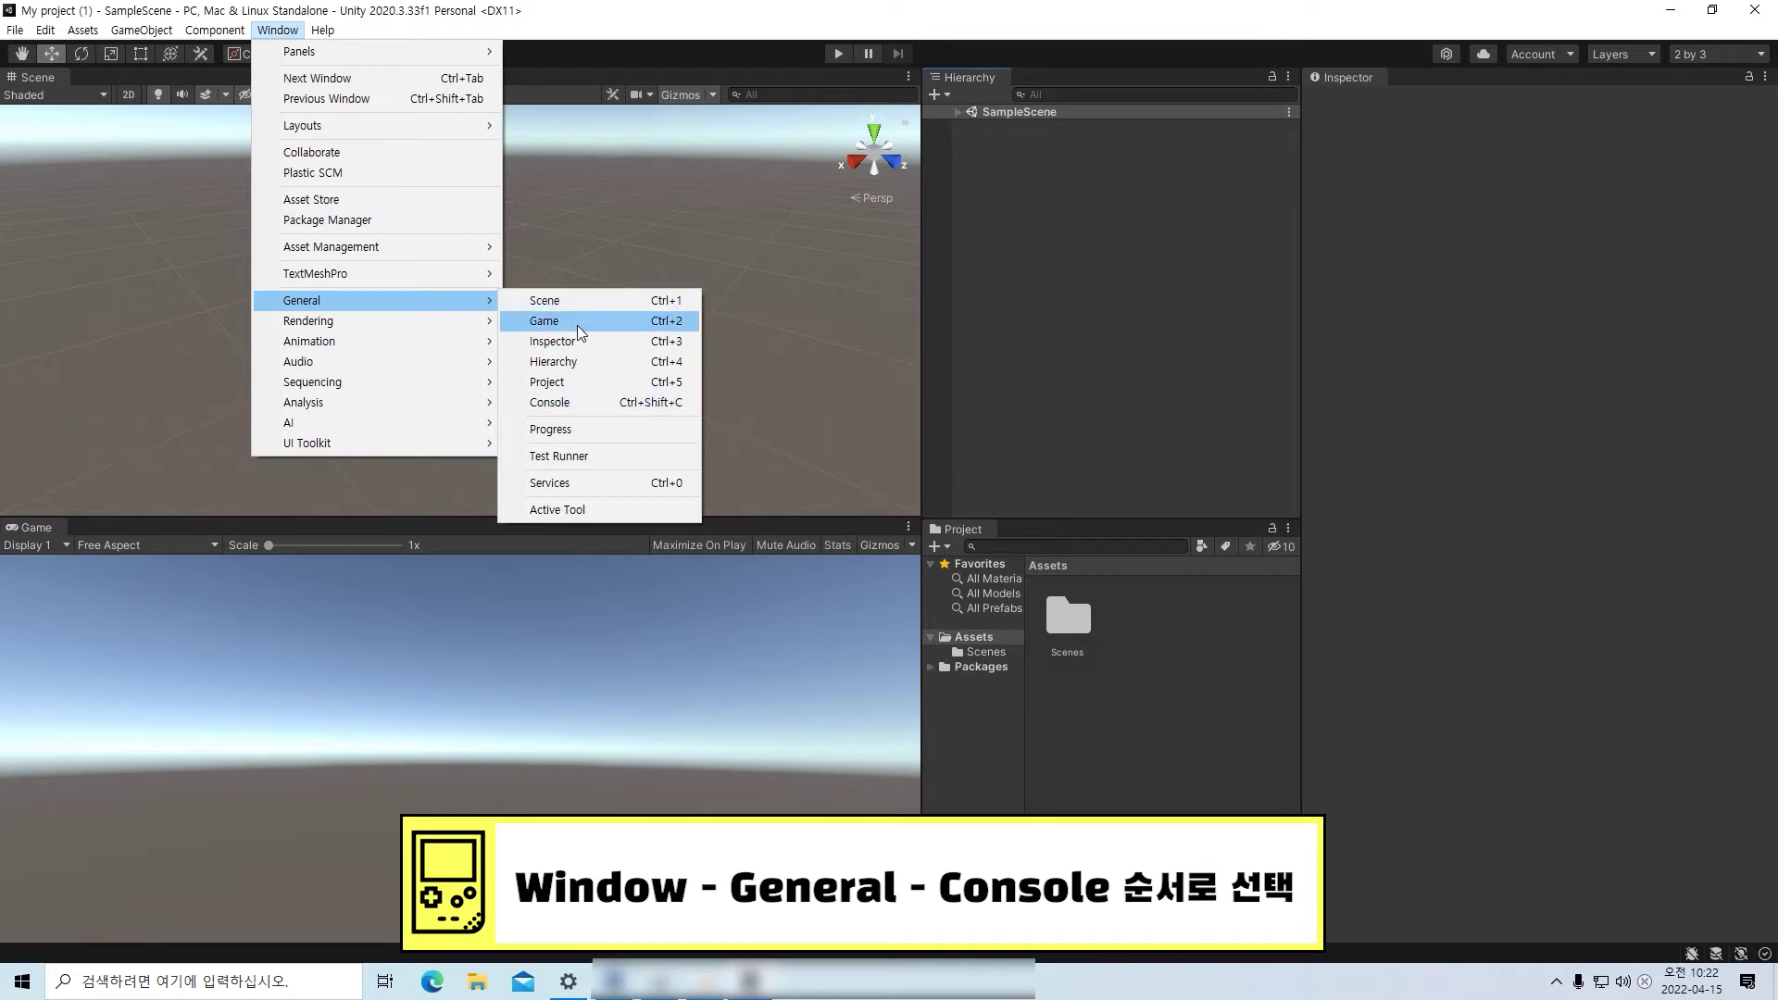
pyautogui.click(580, 413)
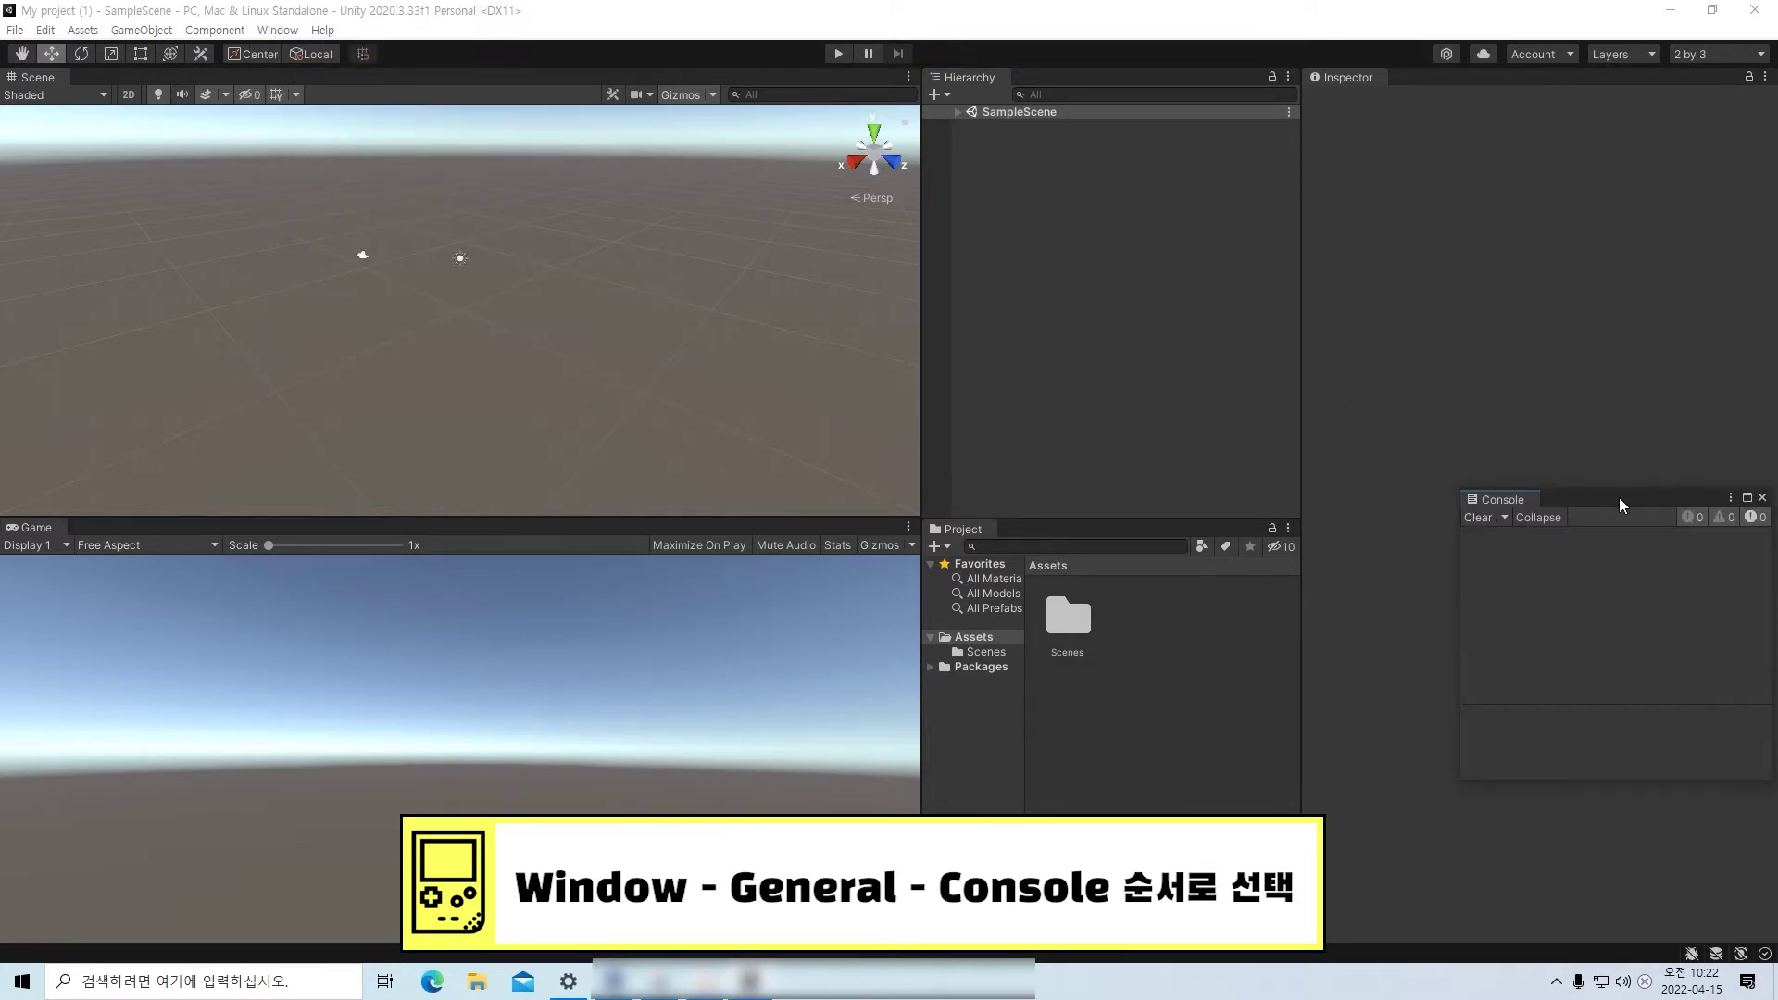
pyautogui.moveTo(1554, 503); pyautogui.dragTo(1072, 317)
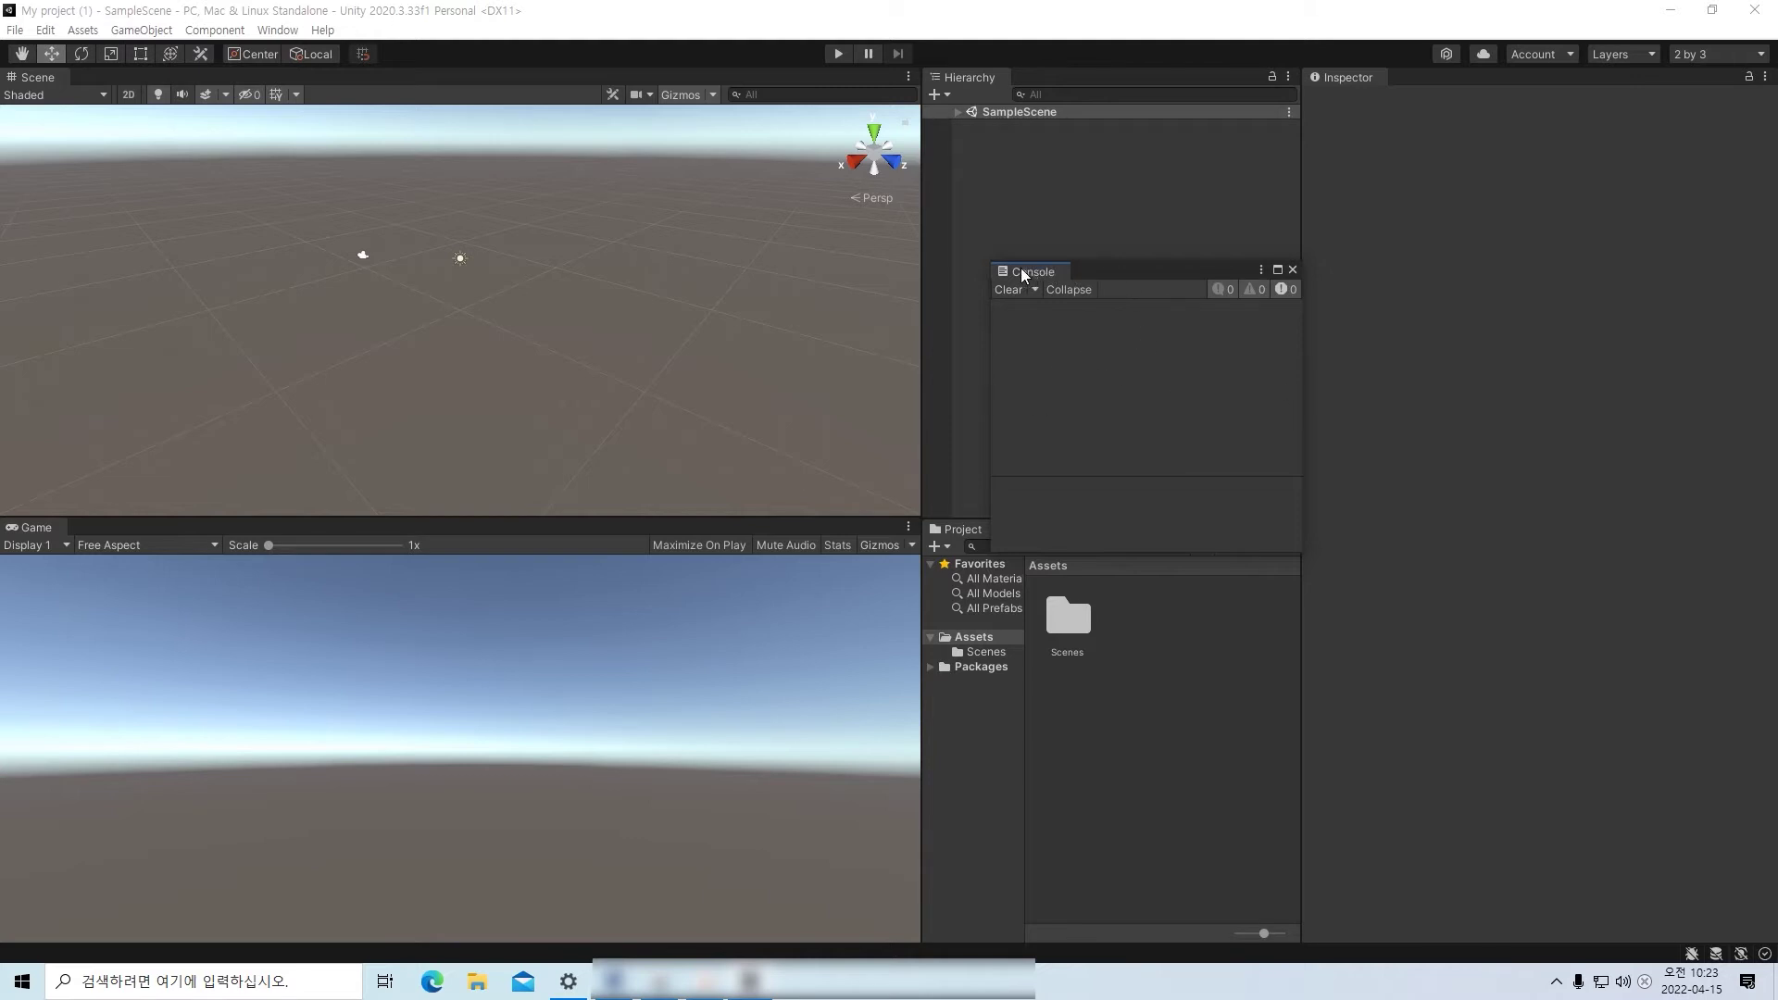
pyautogui.moveTo(1023, 275)
pyautogui.mouseDown()
pyautogui.moveTo(1182, 286)
pyautogui.moveTo(1019, 286)
pyautogui.mouseUp()
pyautogui.moveTo(1032, 275); pyautogui.dragTo(986, 277)
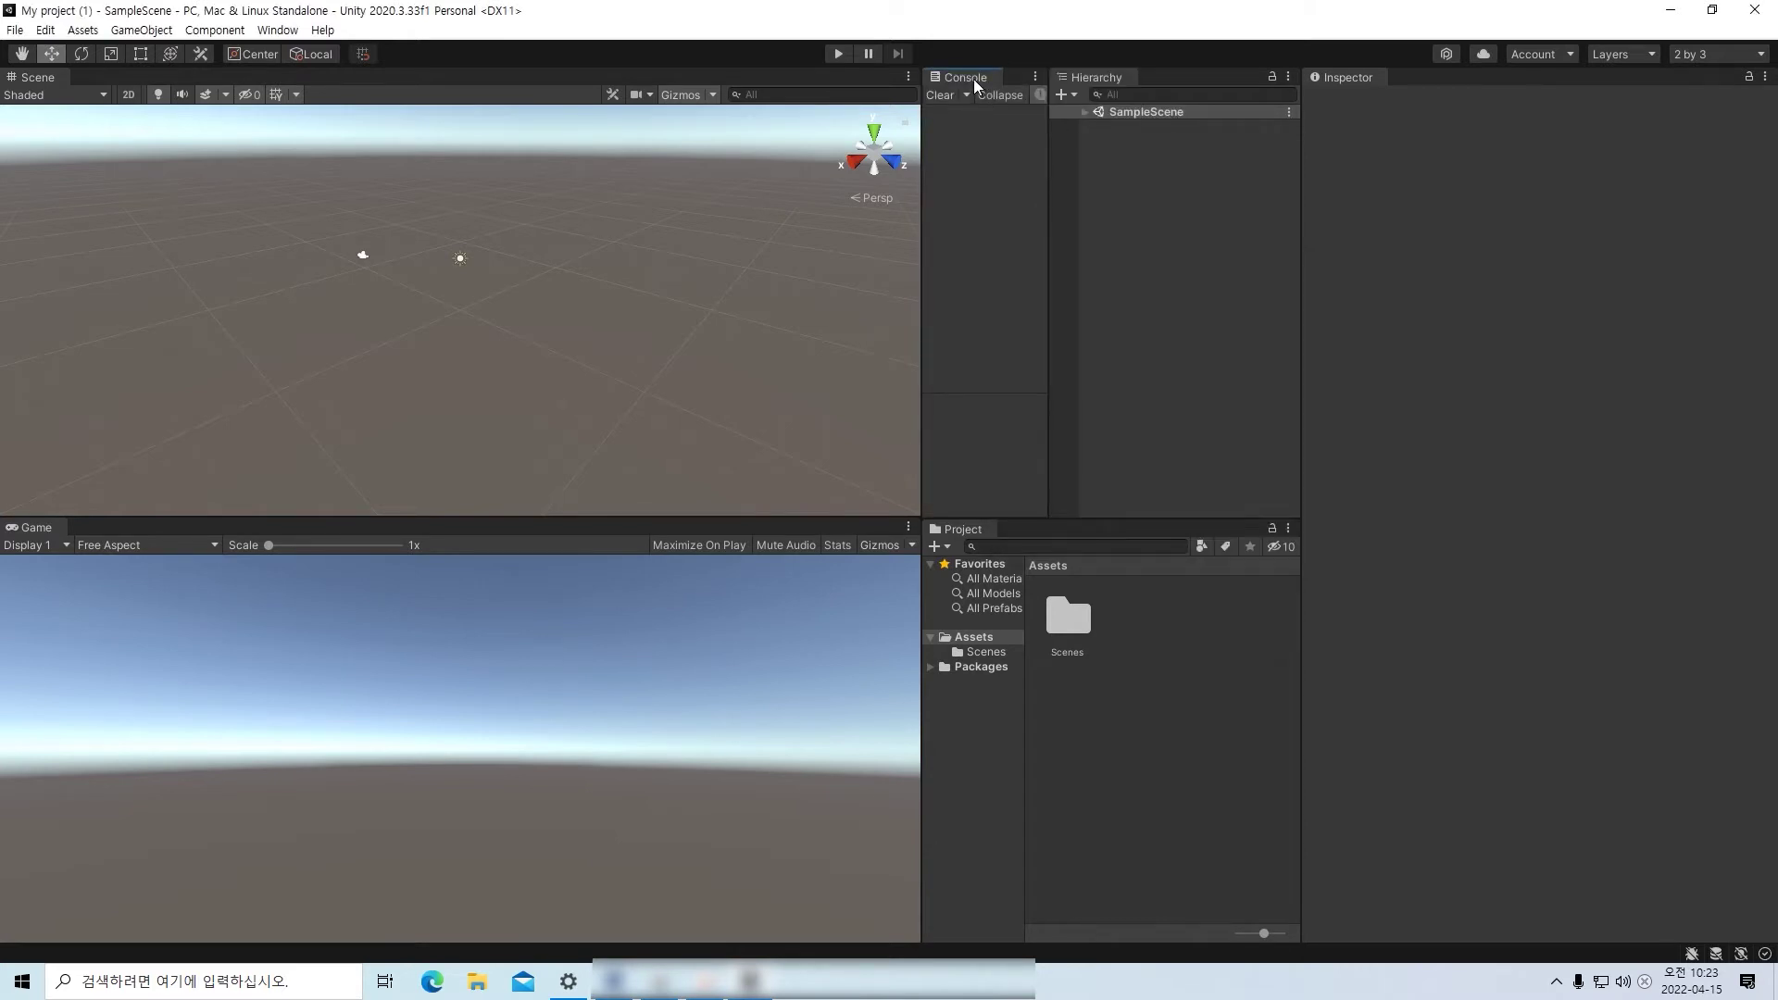
# - Move the Console beneath the Inspector and enlarge it until its upper edge lines up with the Project panel
pyautogui.moveTo(972, 78); pyautogui.dragTo(1491, 737)
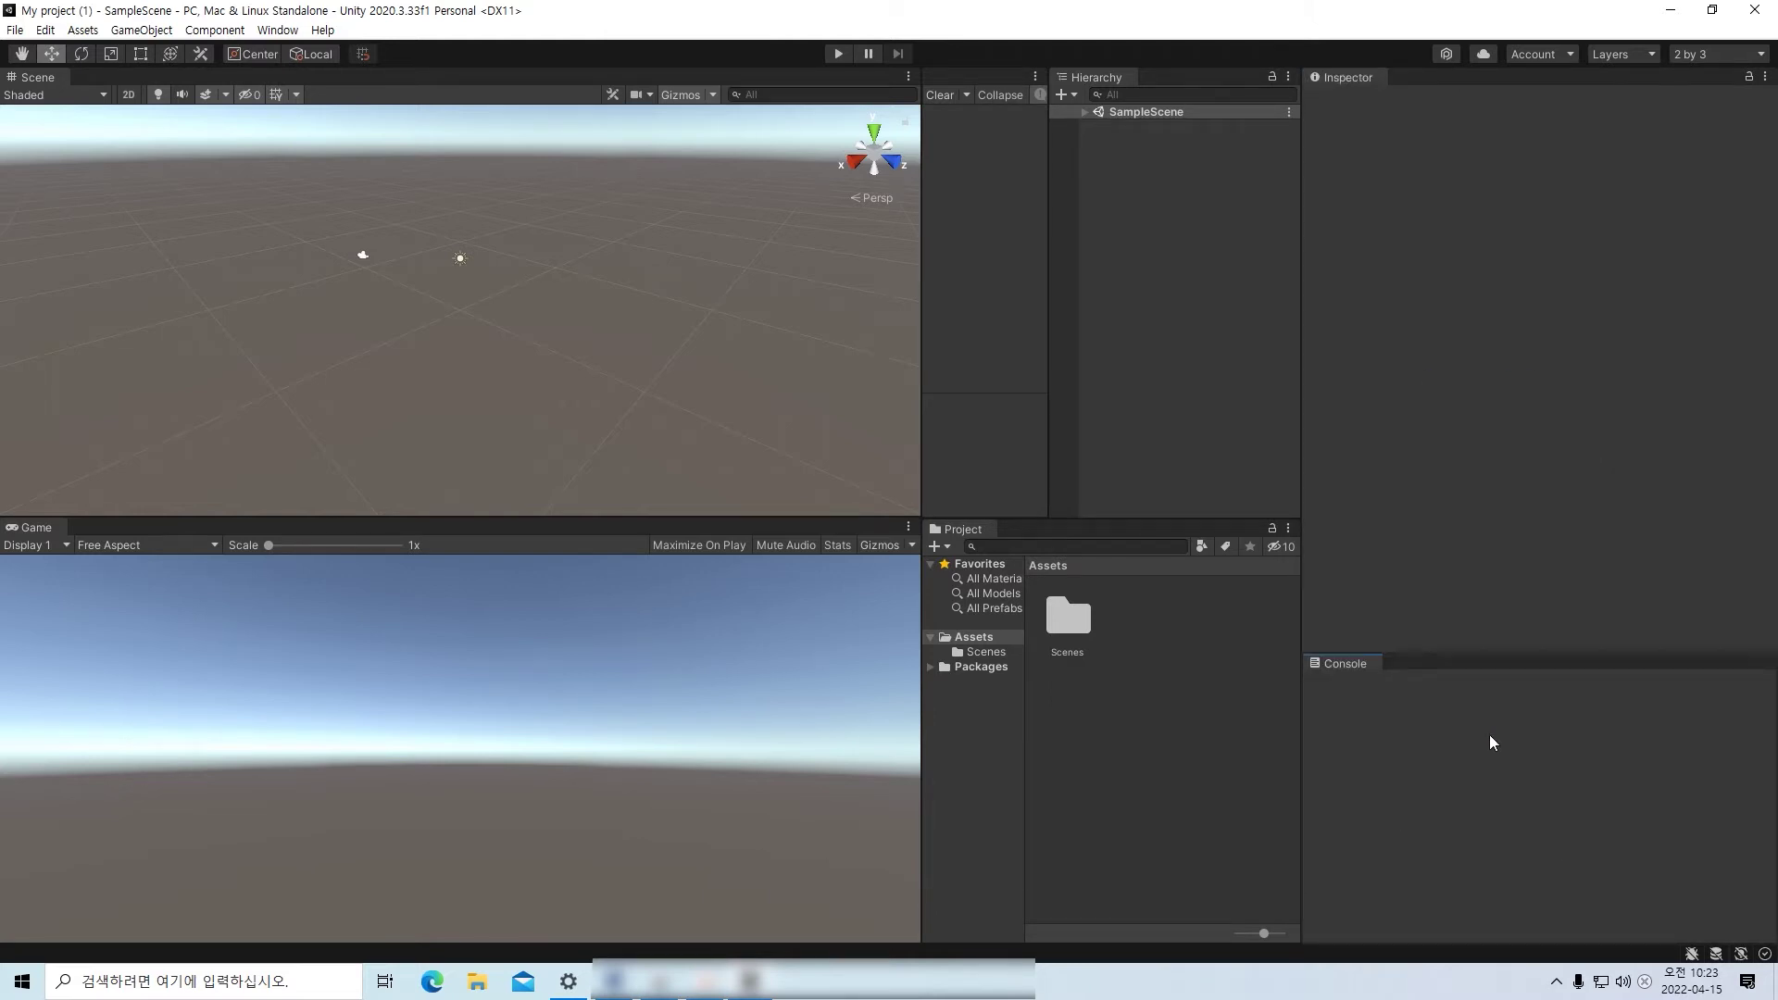
pyautogui.moveTo(1394, 648); pyautogui.dragTo(1465, 523)
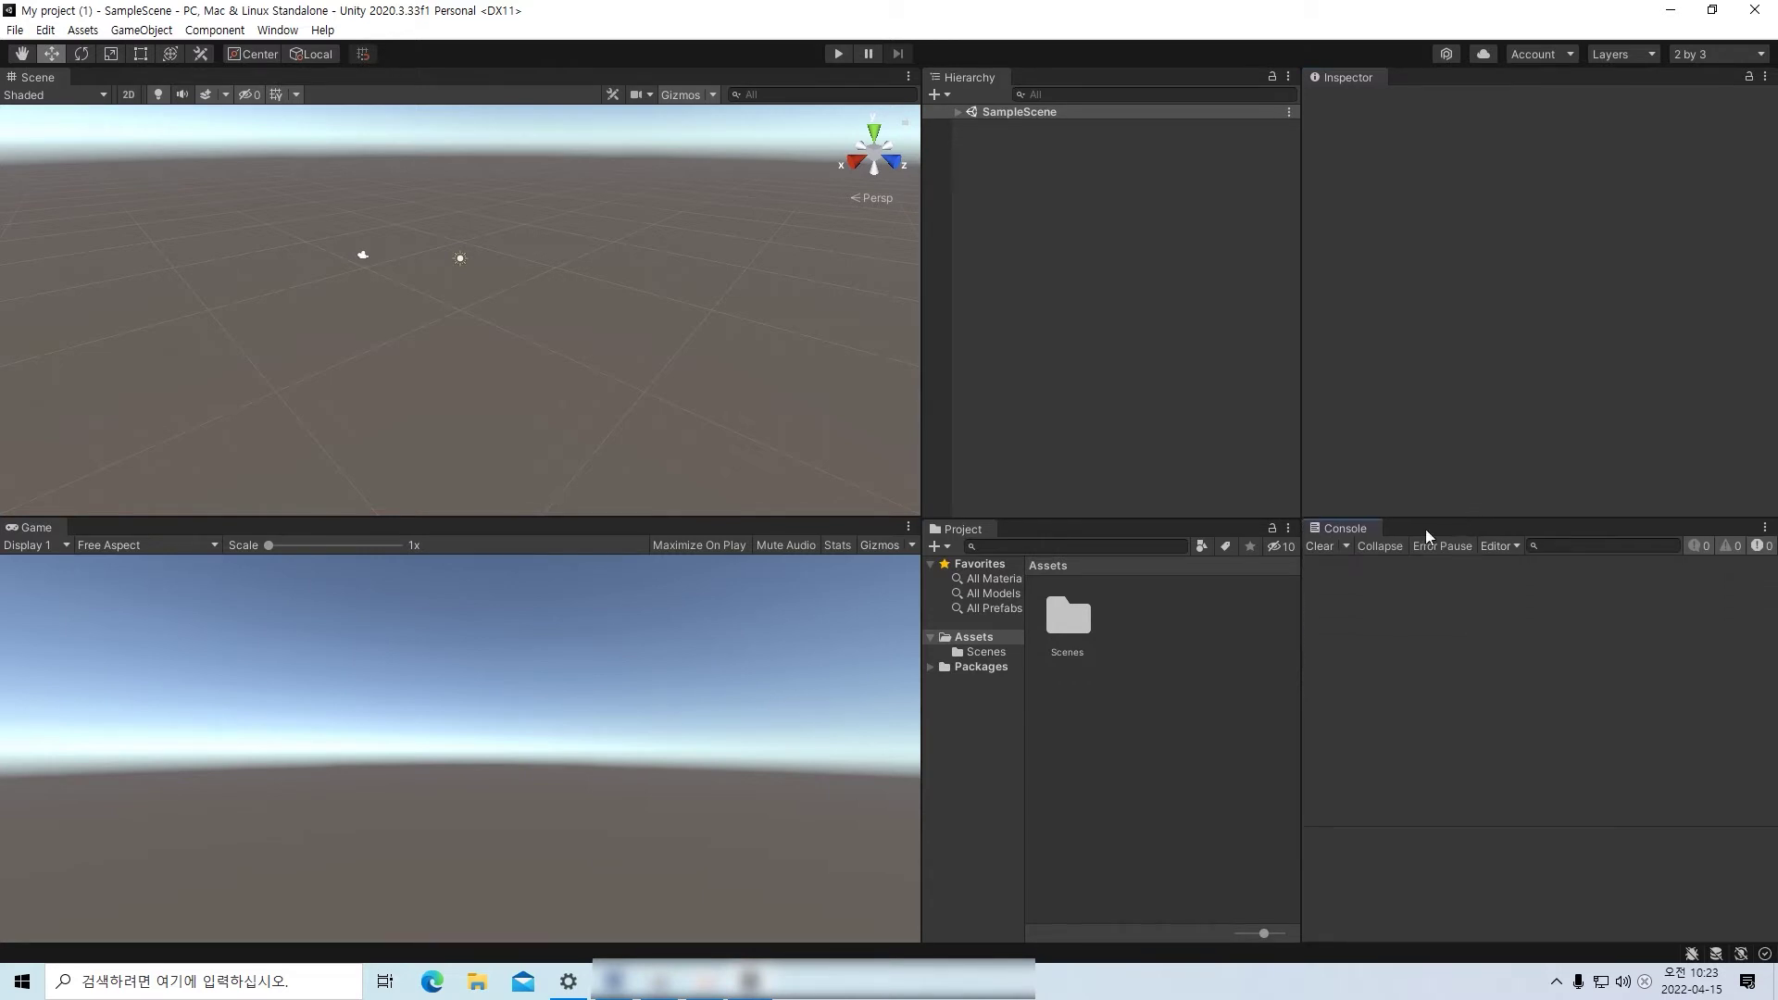
# - Try docking the Console beside the Game view, and return it beneath the Inspector at the Project panel's height
pyautogui.moveTo(1354, 533); pyautogui.dragTo(780, 738)
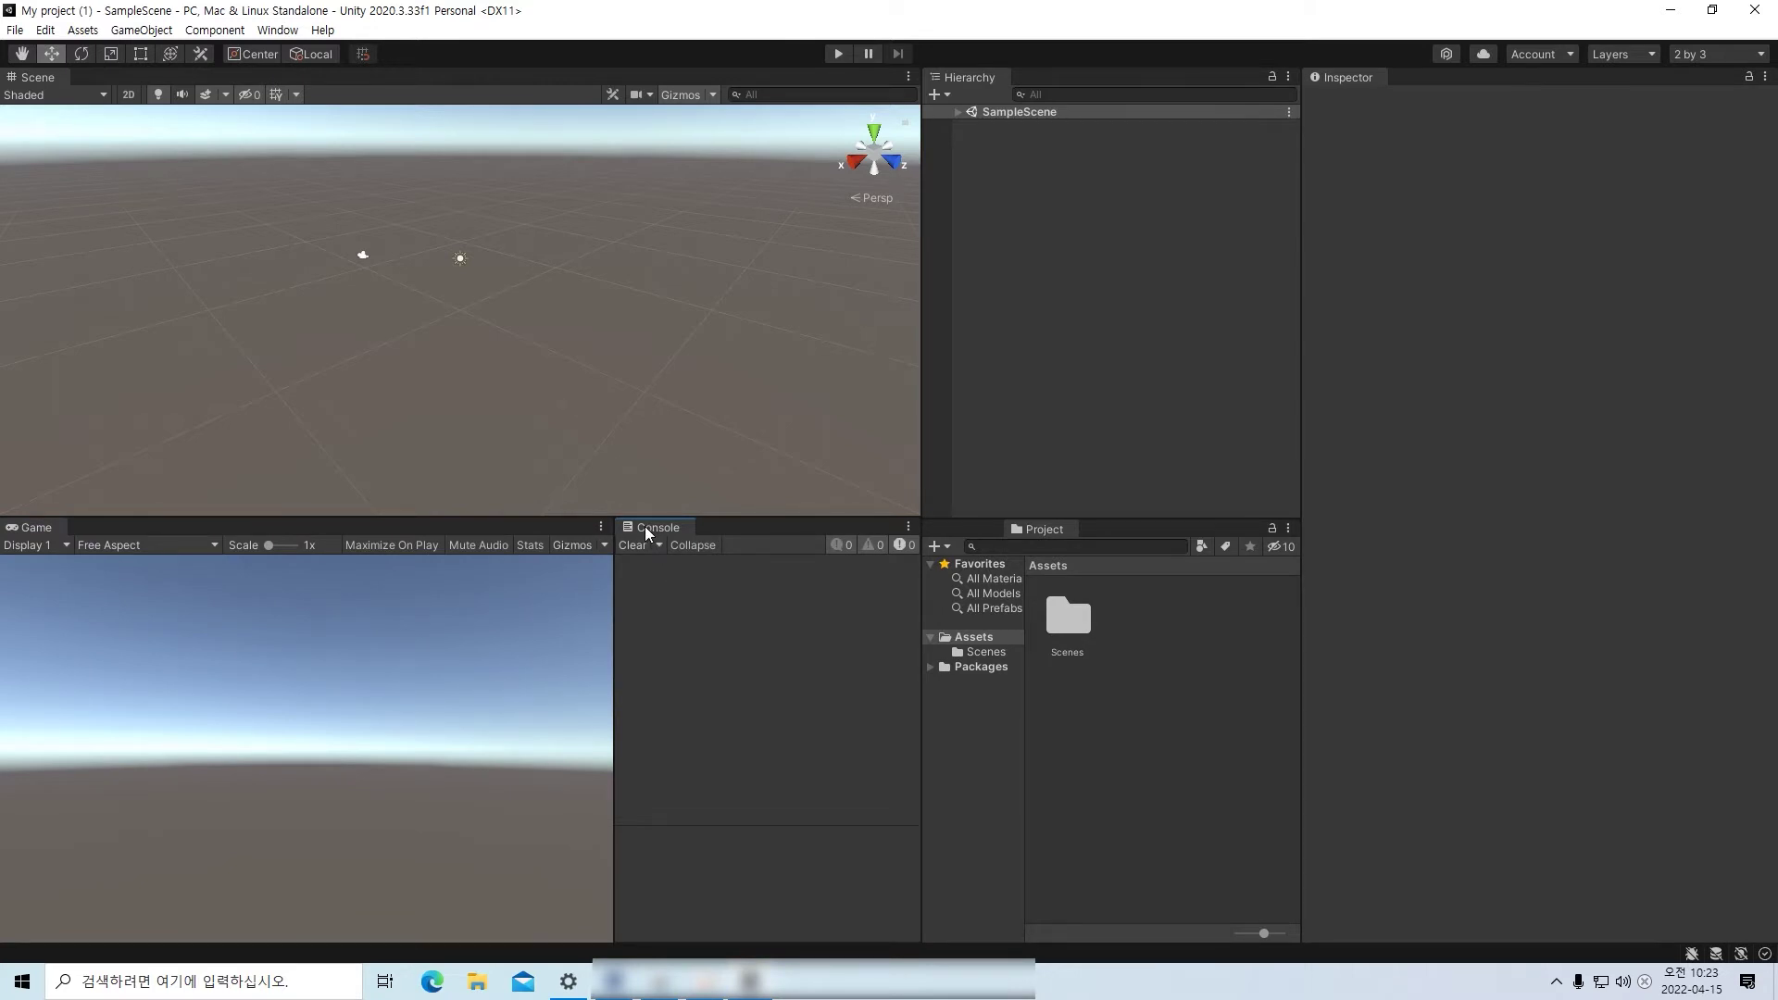
pyautogui.moveTo(645, 532); pyautogui.dragTo(1576, 756)
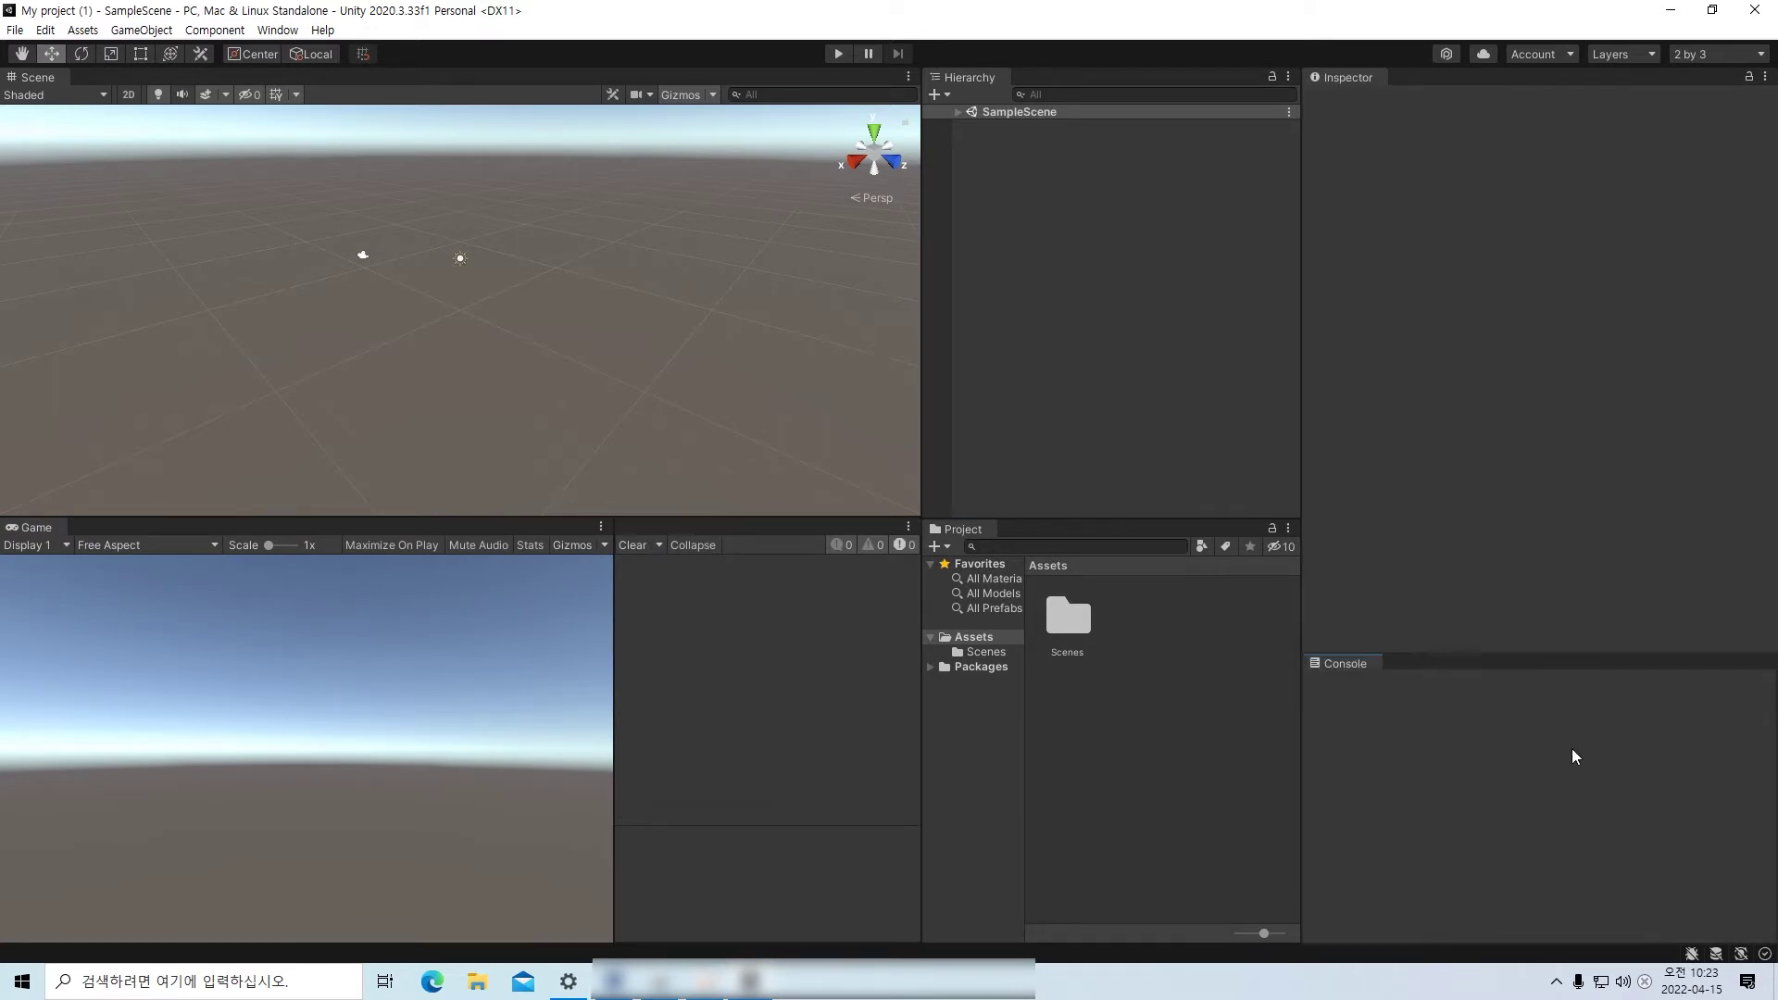
pyautogui.moveTo(1441, 655); pyautogui.dragTo(1480, 516)
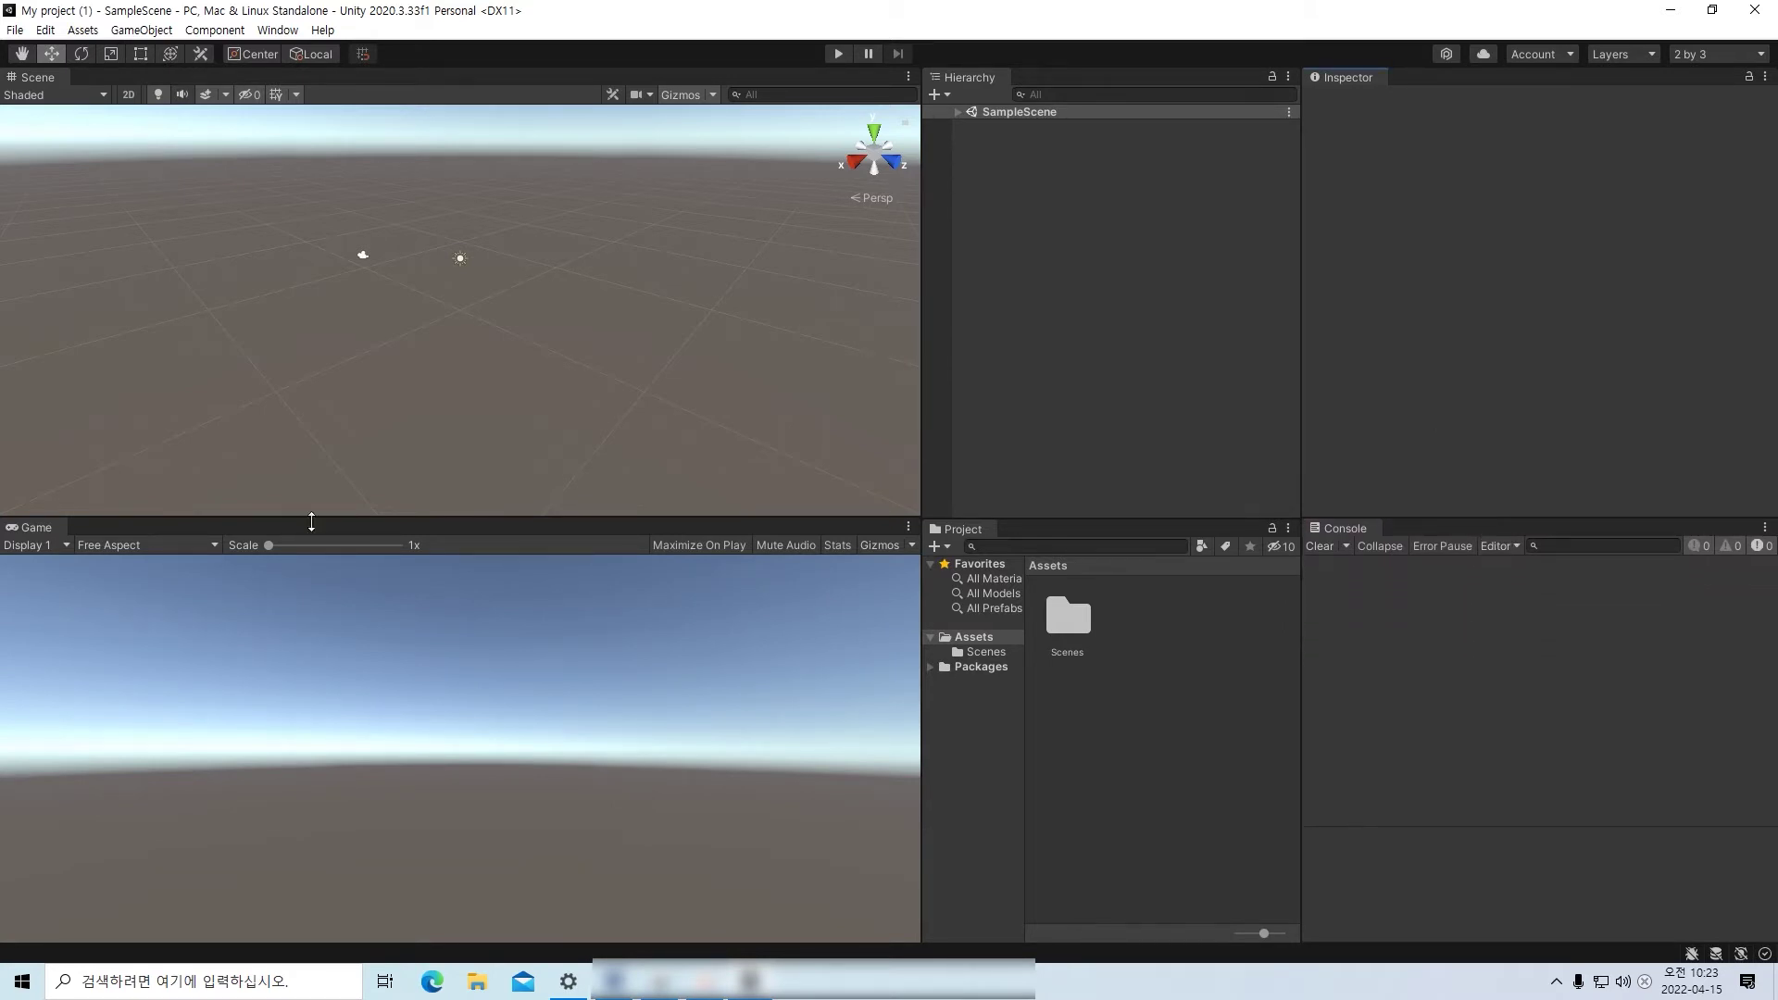
# - Widen the Scene and Game views by narrowing the Hierarchy and Project column
pyautogui.moveTo(924, 350); pyautogui.dragTo(1051, 347)
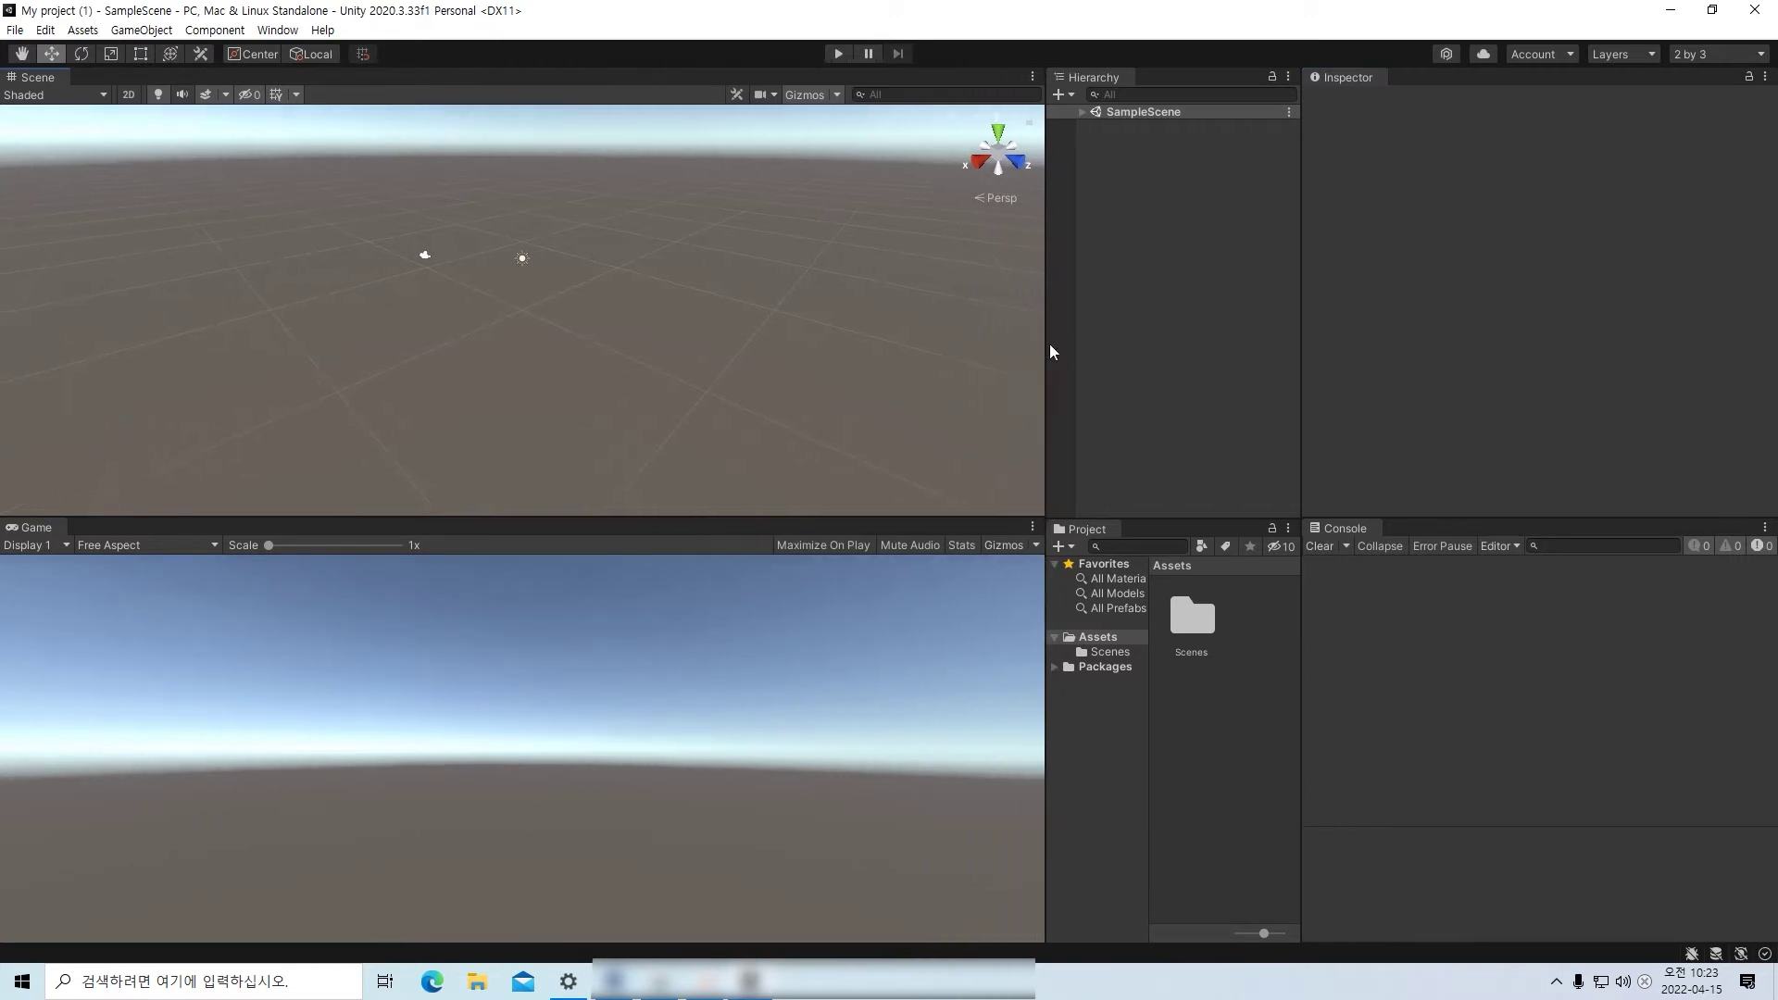
# - Narrow the Inspector and Console column, and slightly widen the Scene and Game views
pyautogui.moveTo(1301, 361); pyautogui.dragTo(1409, 367)
pyautogui.moveTo(1052, 400); pyautogui.dragTo(1070, 403)
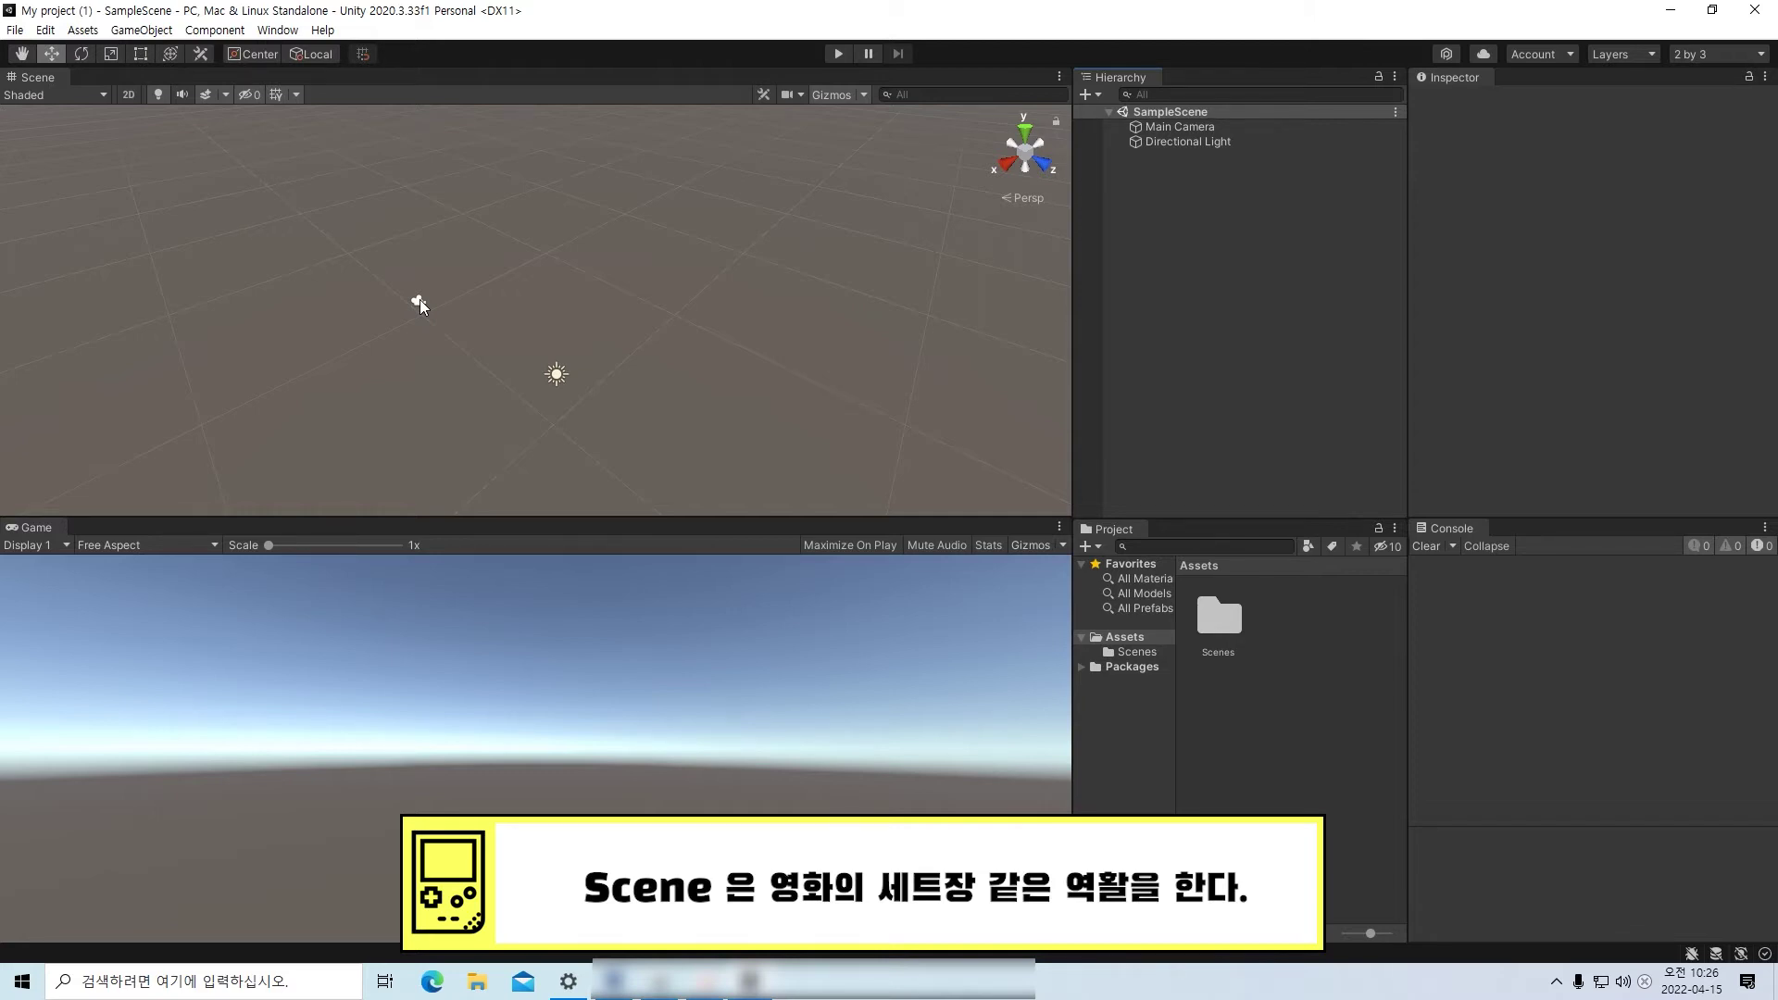
# - Add a 3D cube to SampleScene under its default name
pyautogui.rightClick(1184, 230)
pyautogui.moveTo(1291, 468)
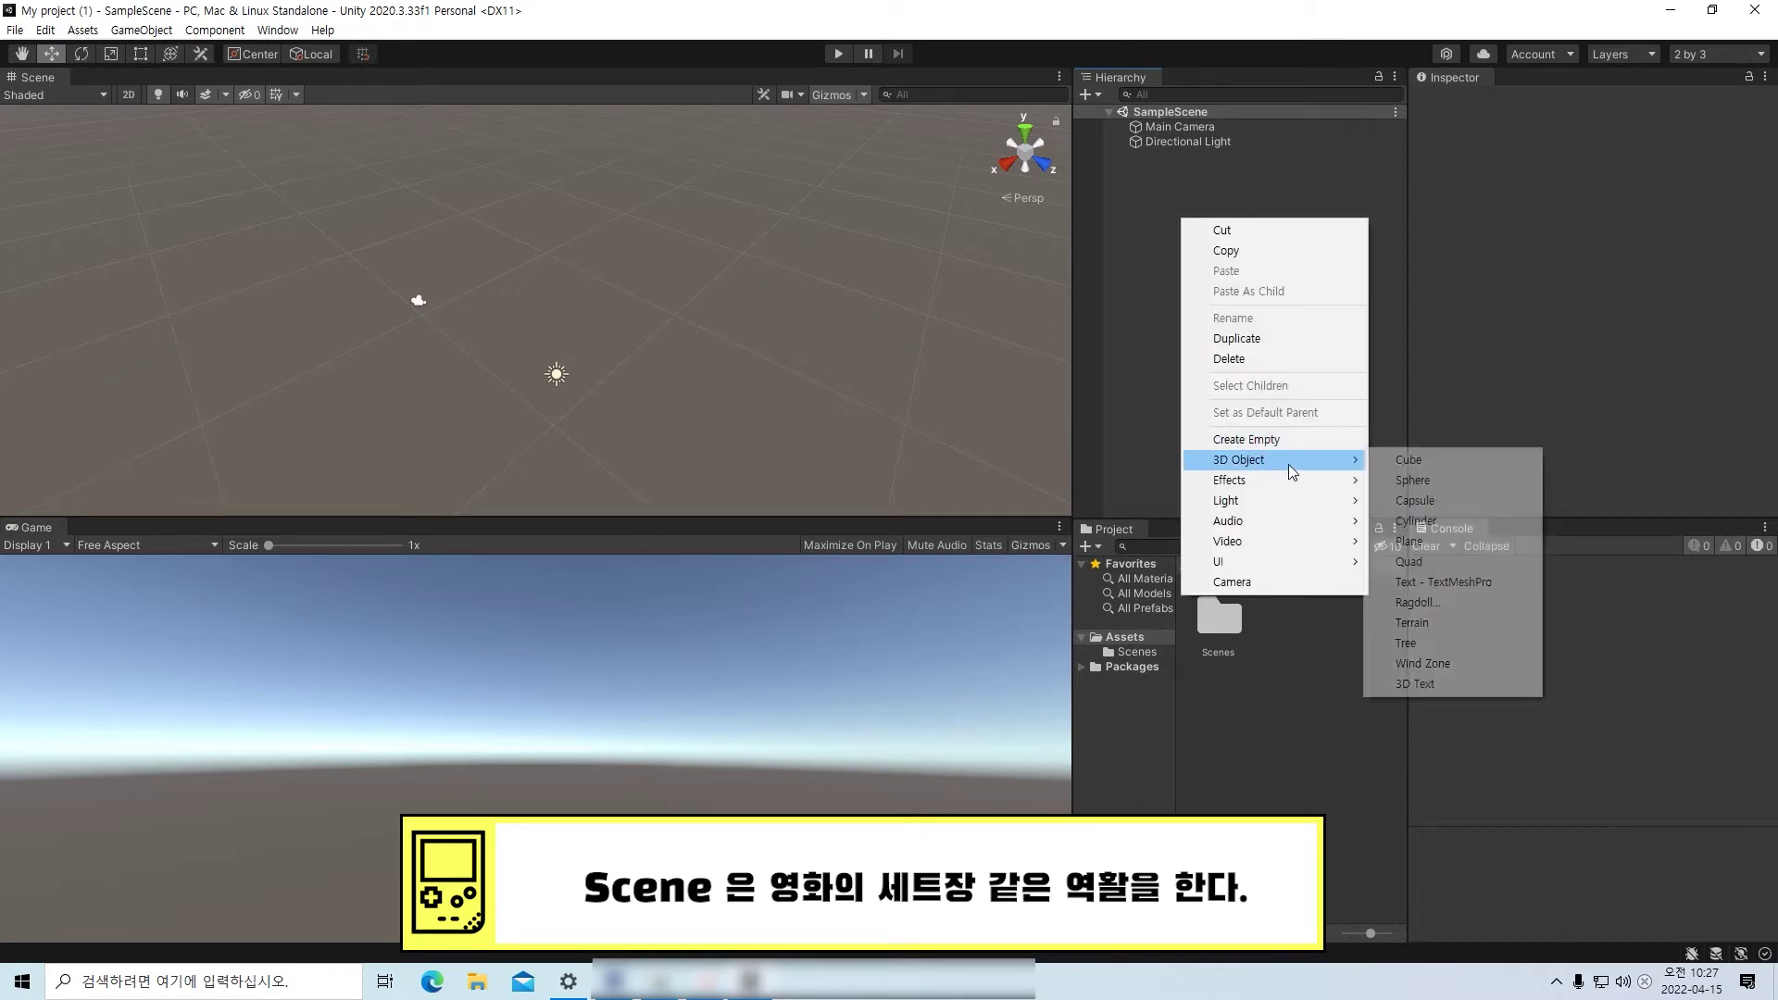
pyautogui.click(1446, 463)
pyautogui.click(1249, 278)
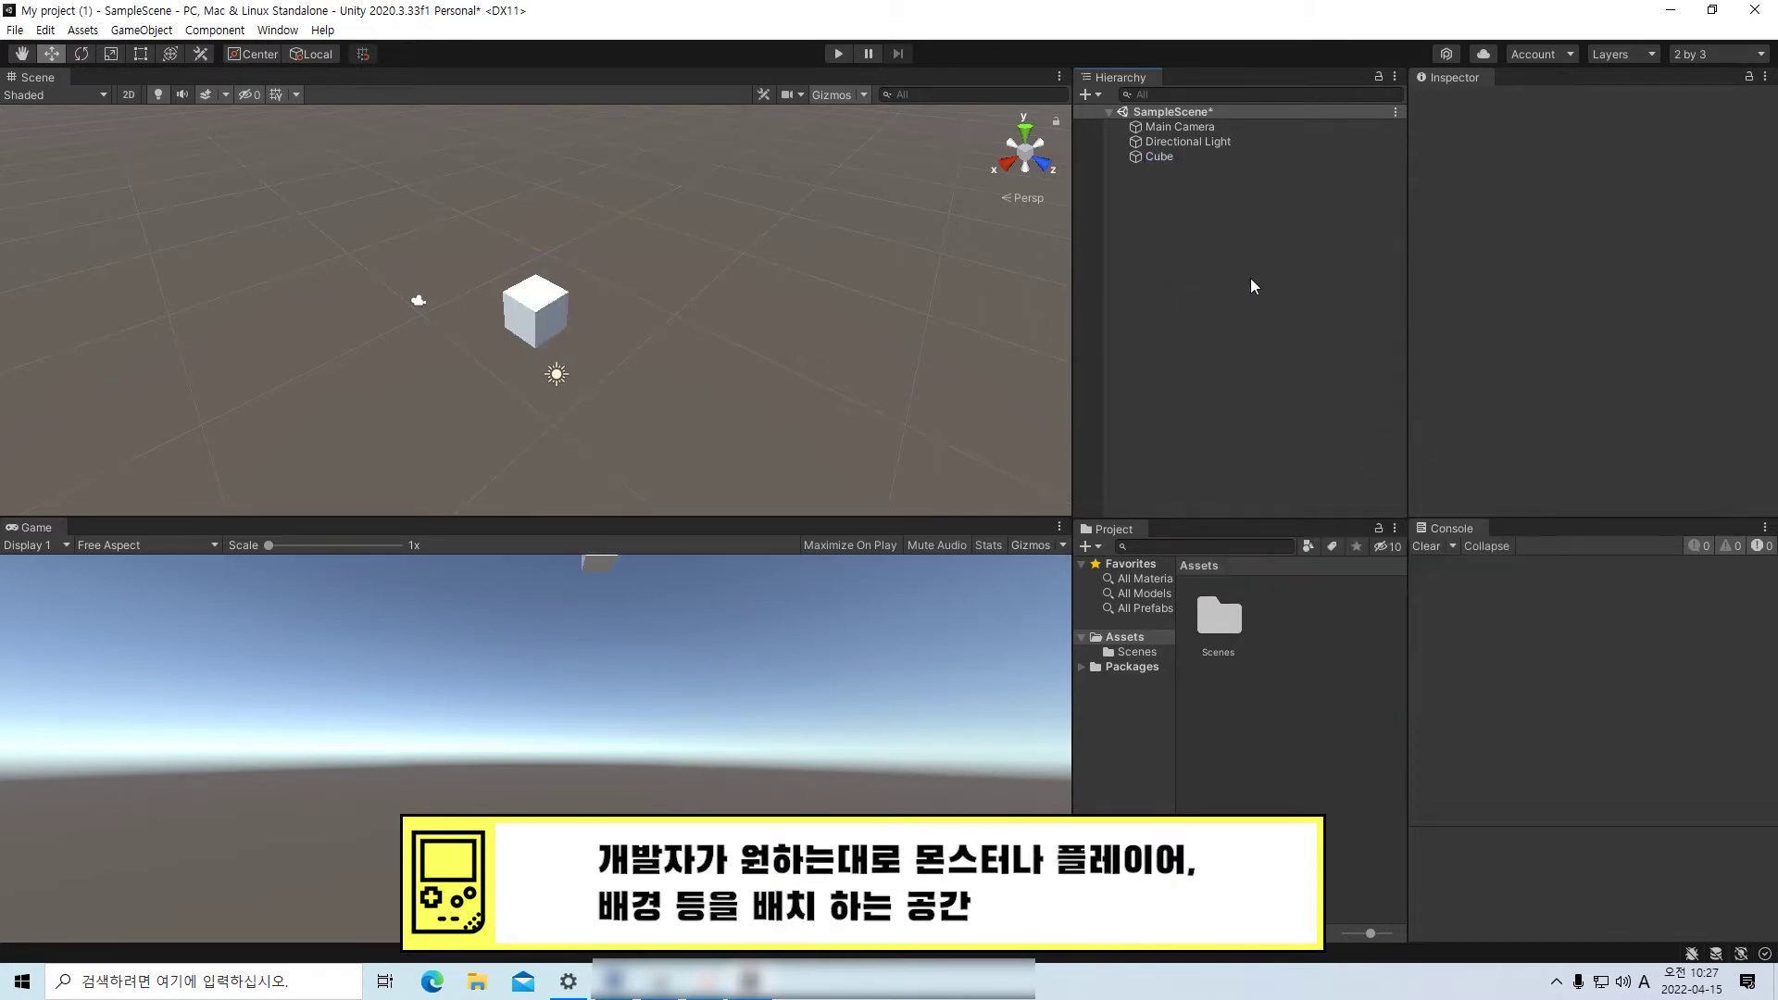
# - Add a 3D sphere to SampleScene under its default name
pyautogui.rightClick(1194, 275)
pyautogui.moveTo(1294, 518)
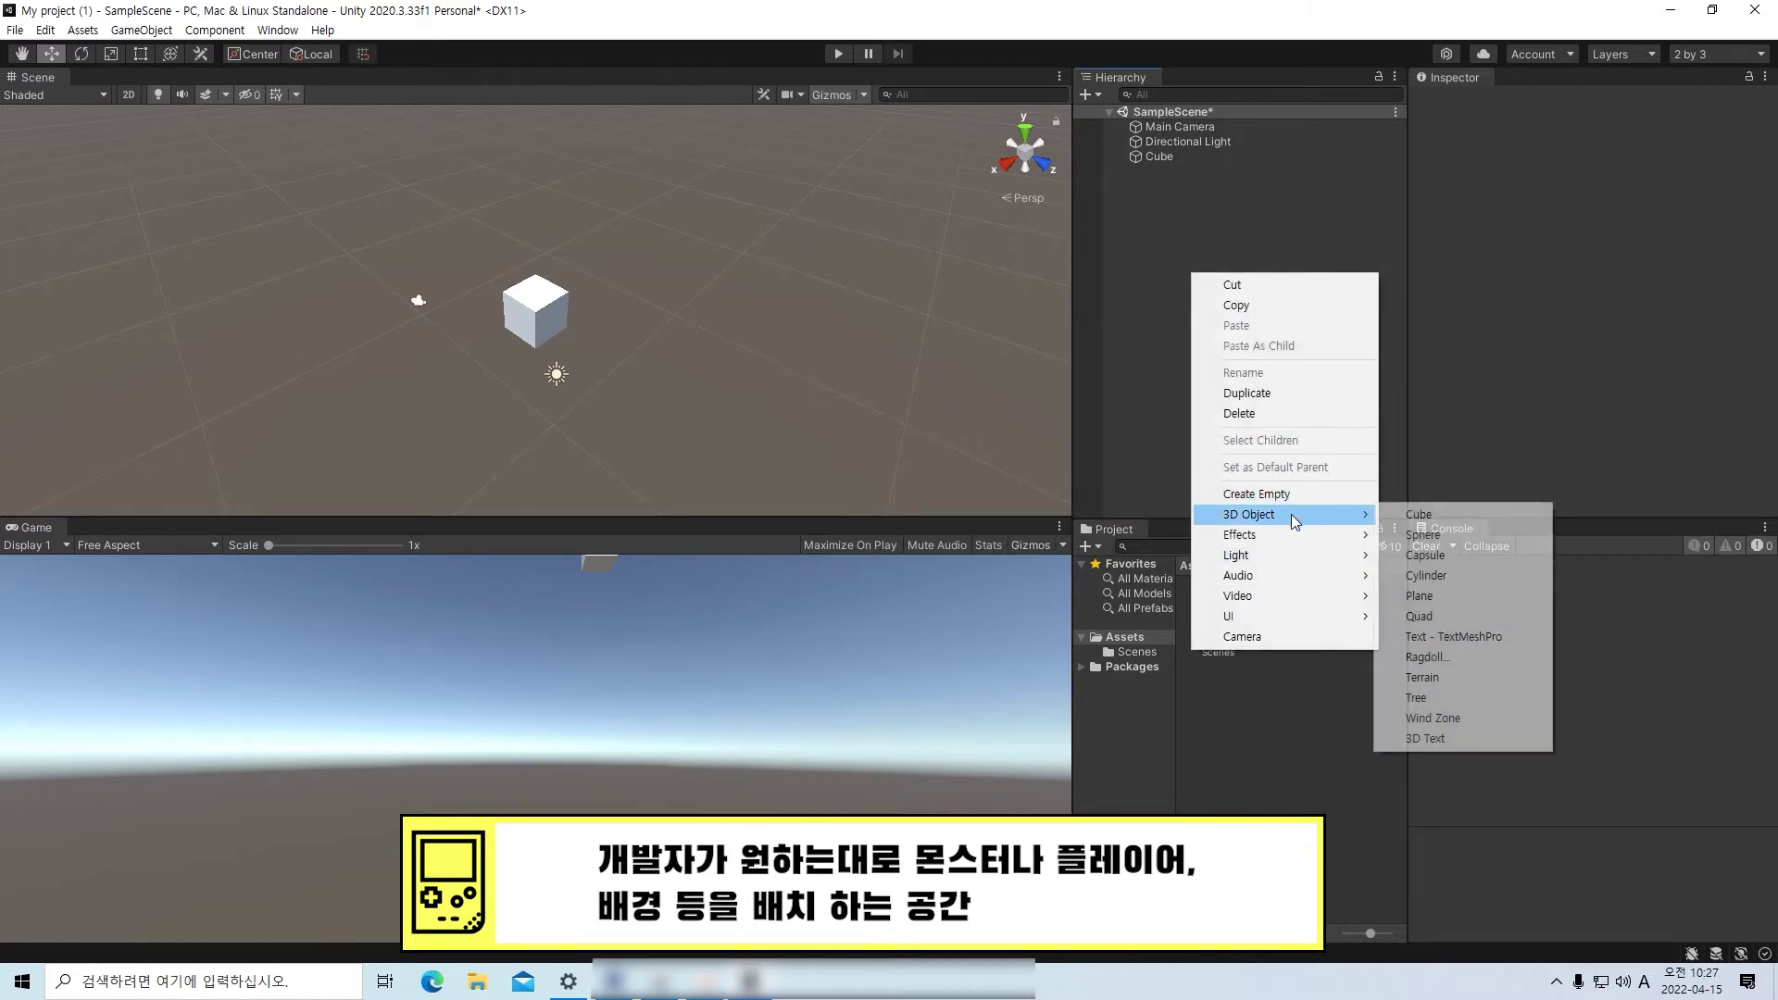
pyautogui.click(1485, 536)
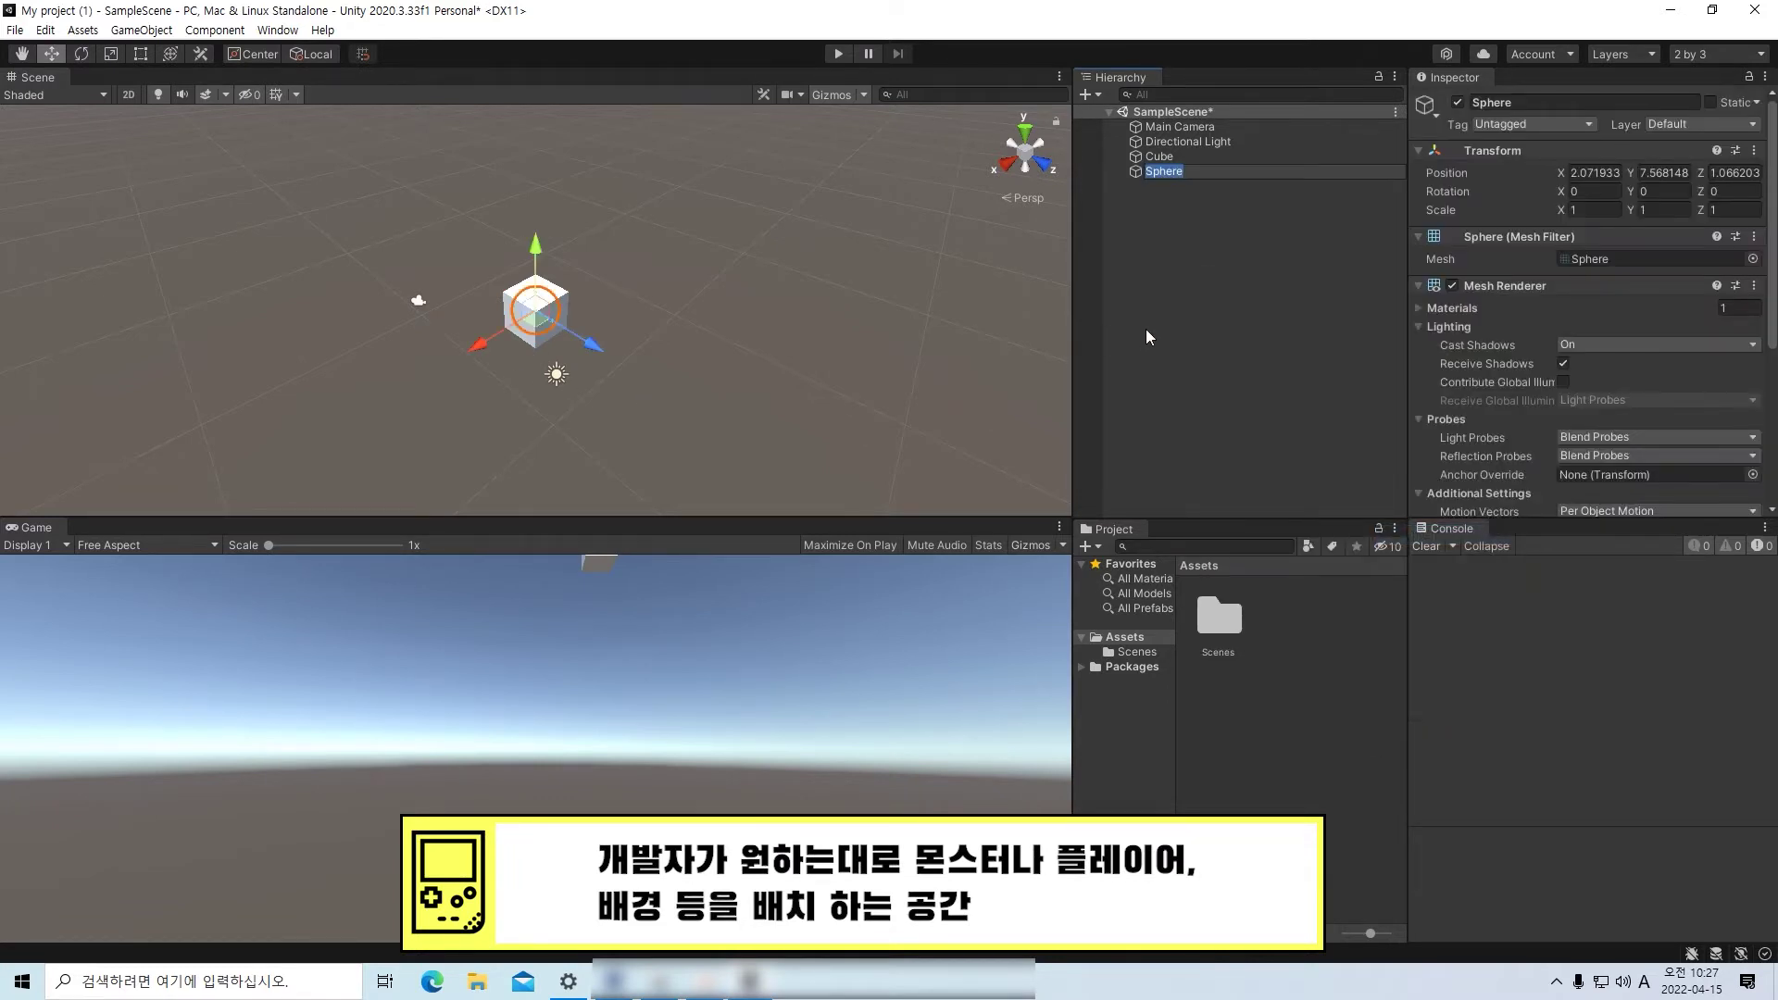
pyautogui.click(1209, 302)
# - Move the Sphere along its Z axis to about 4.04 so it sits apart from the cube
pyautogui.click(1174, 180)
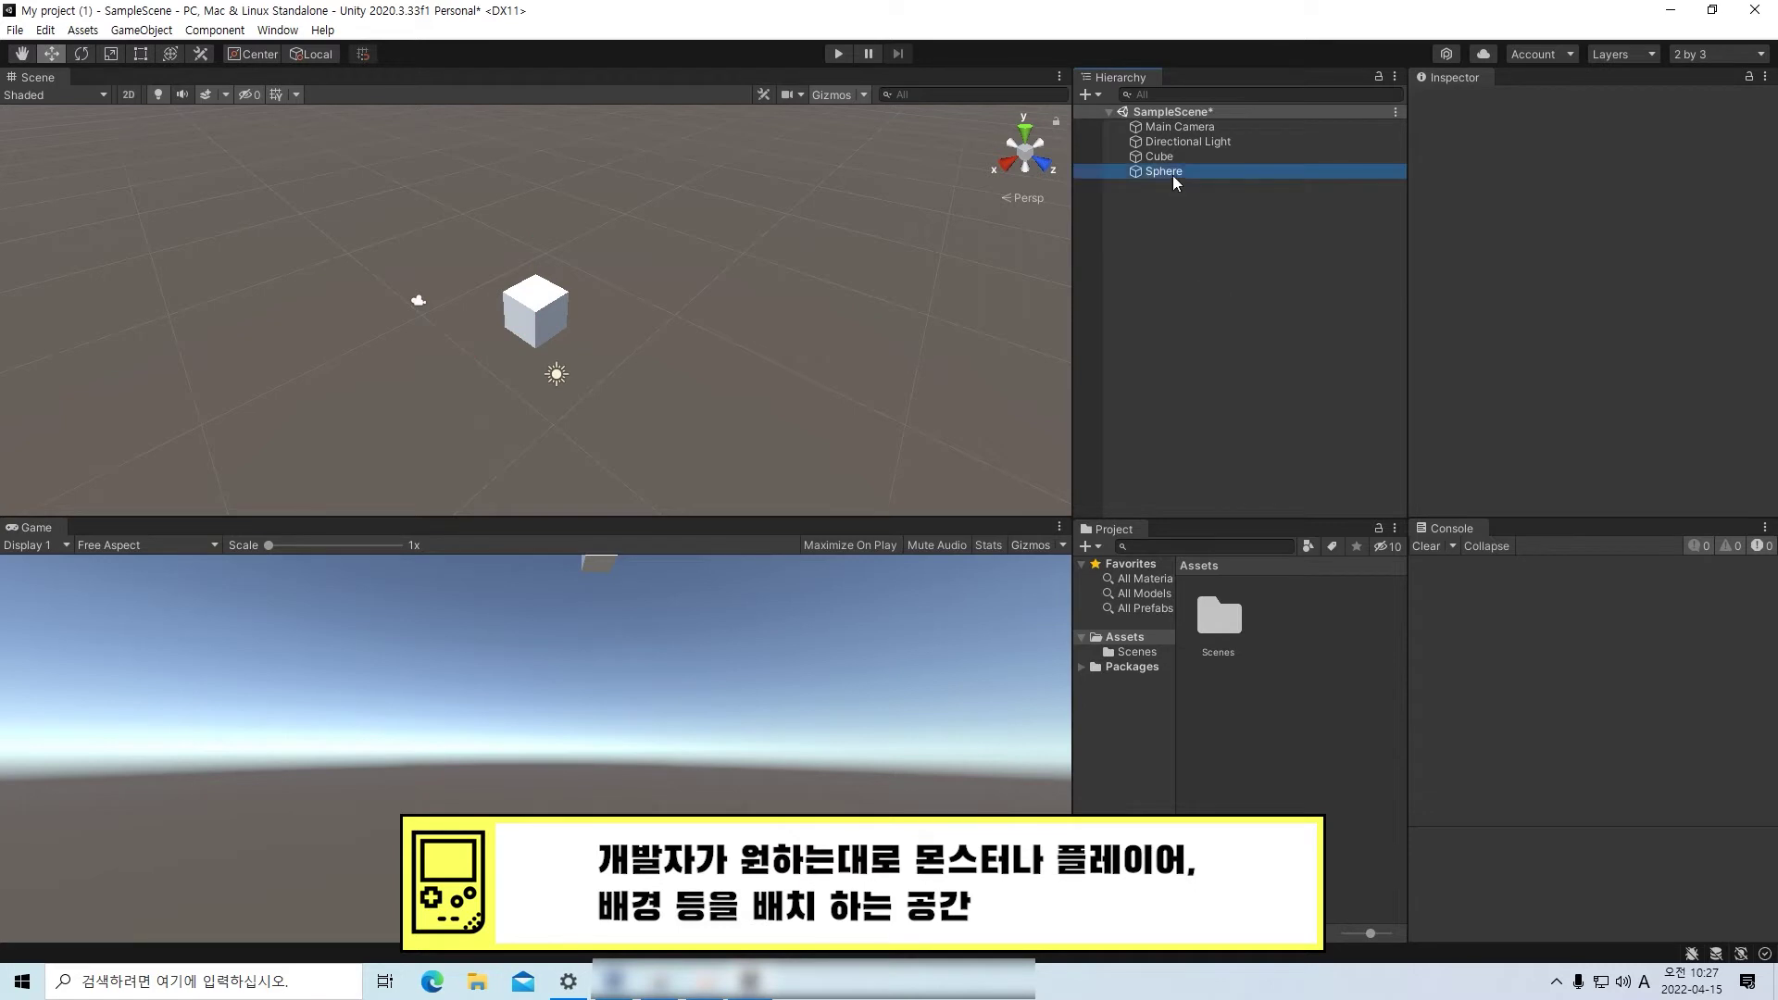
pyautogui.moveTo(588, 347); pyautogui.dragTo(707, 424)
pyautogui.click(848, 352)
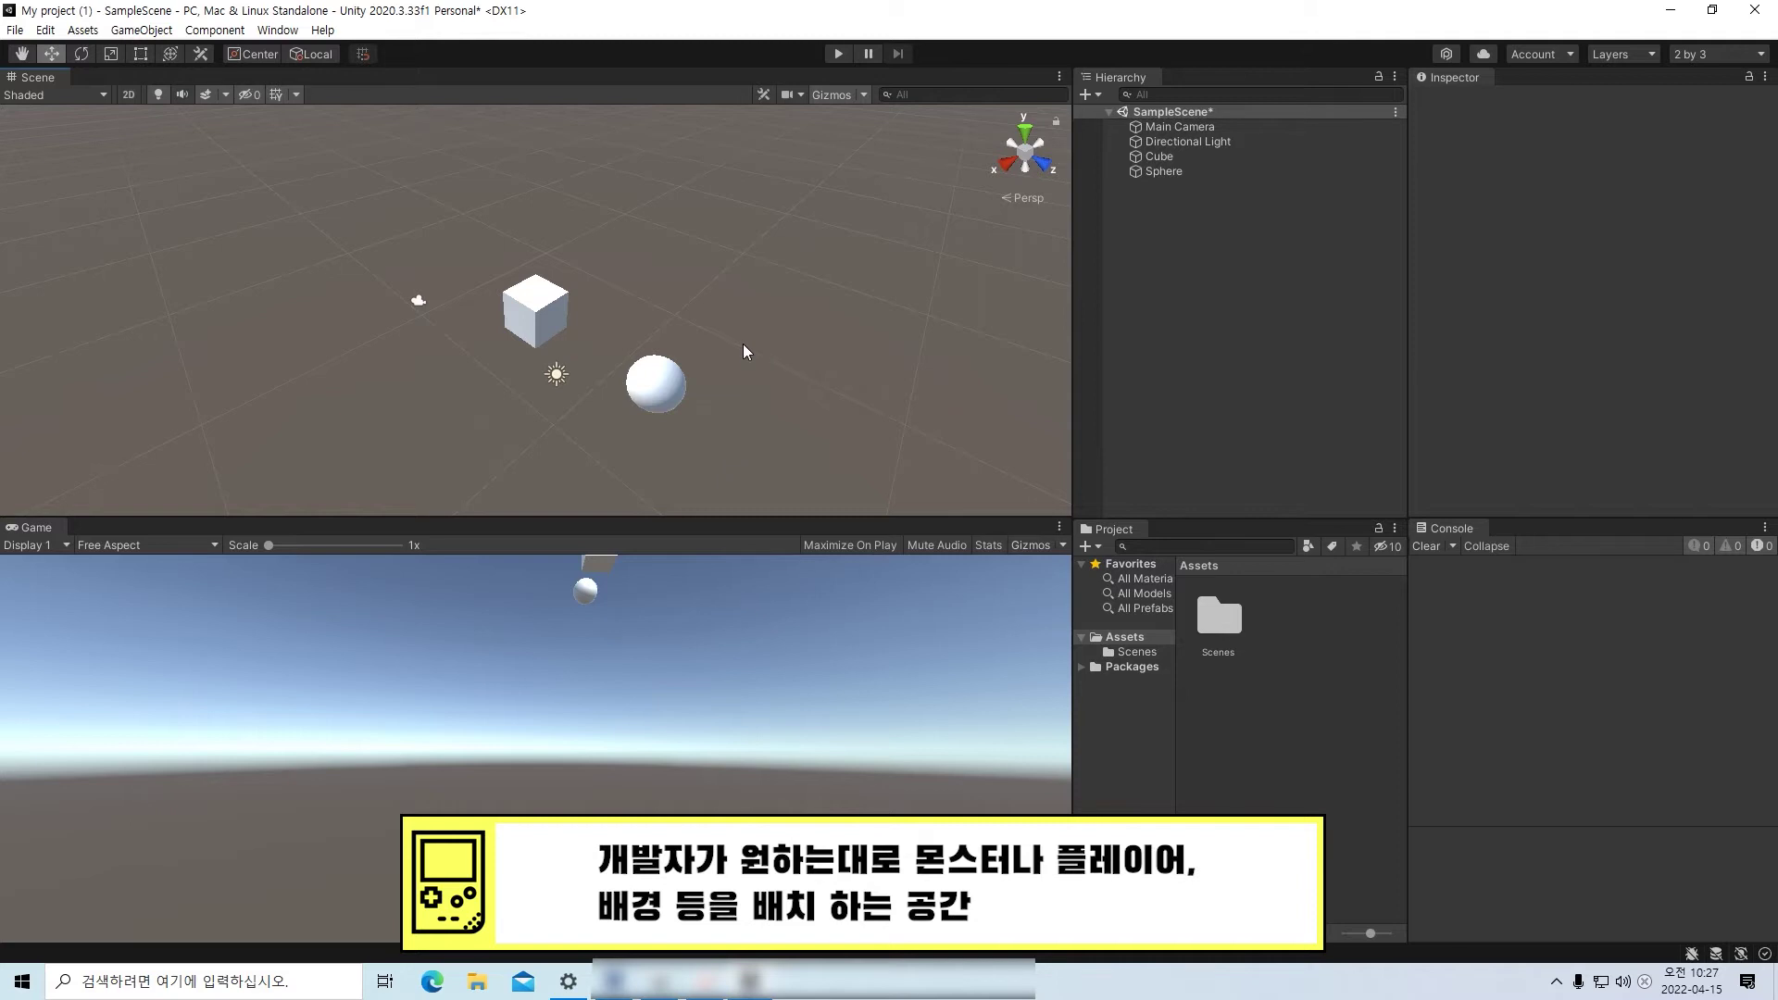
# - Examine the cube and sphere in the Scene view from nearer, farther and shifted viewpoints
pyautogui.scroll(-4, 746, 350)
pyautogui.scroll(1, 740, 357)
pyautogui.scroll(-2, 731, 363)
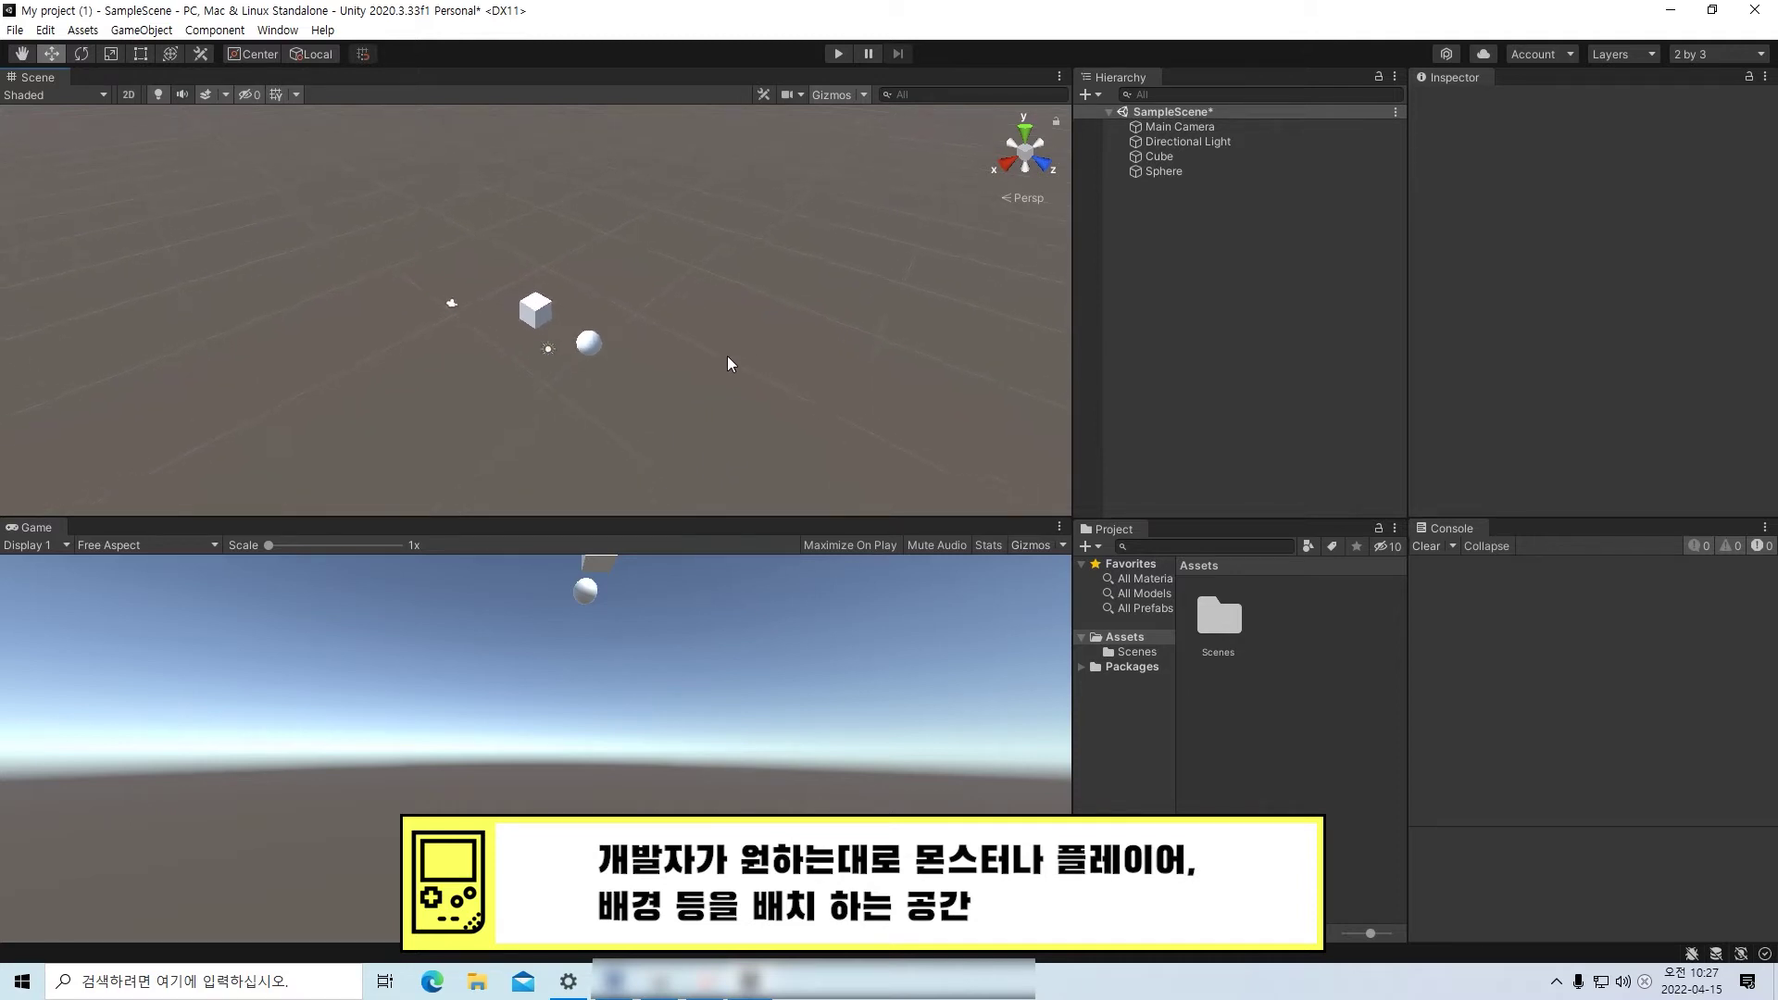
pyautogui.scroll(4, 728, 361)
pyautogui.moveTo(727, 361); pyautogui.dragTo(867, 290, button='middle')
pyautogui.moveTo(512, 393); pyautogui.dragTo(413, 425, button='middle')
pyautogui.scroll(-4, 648, 391)
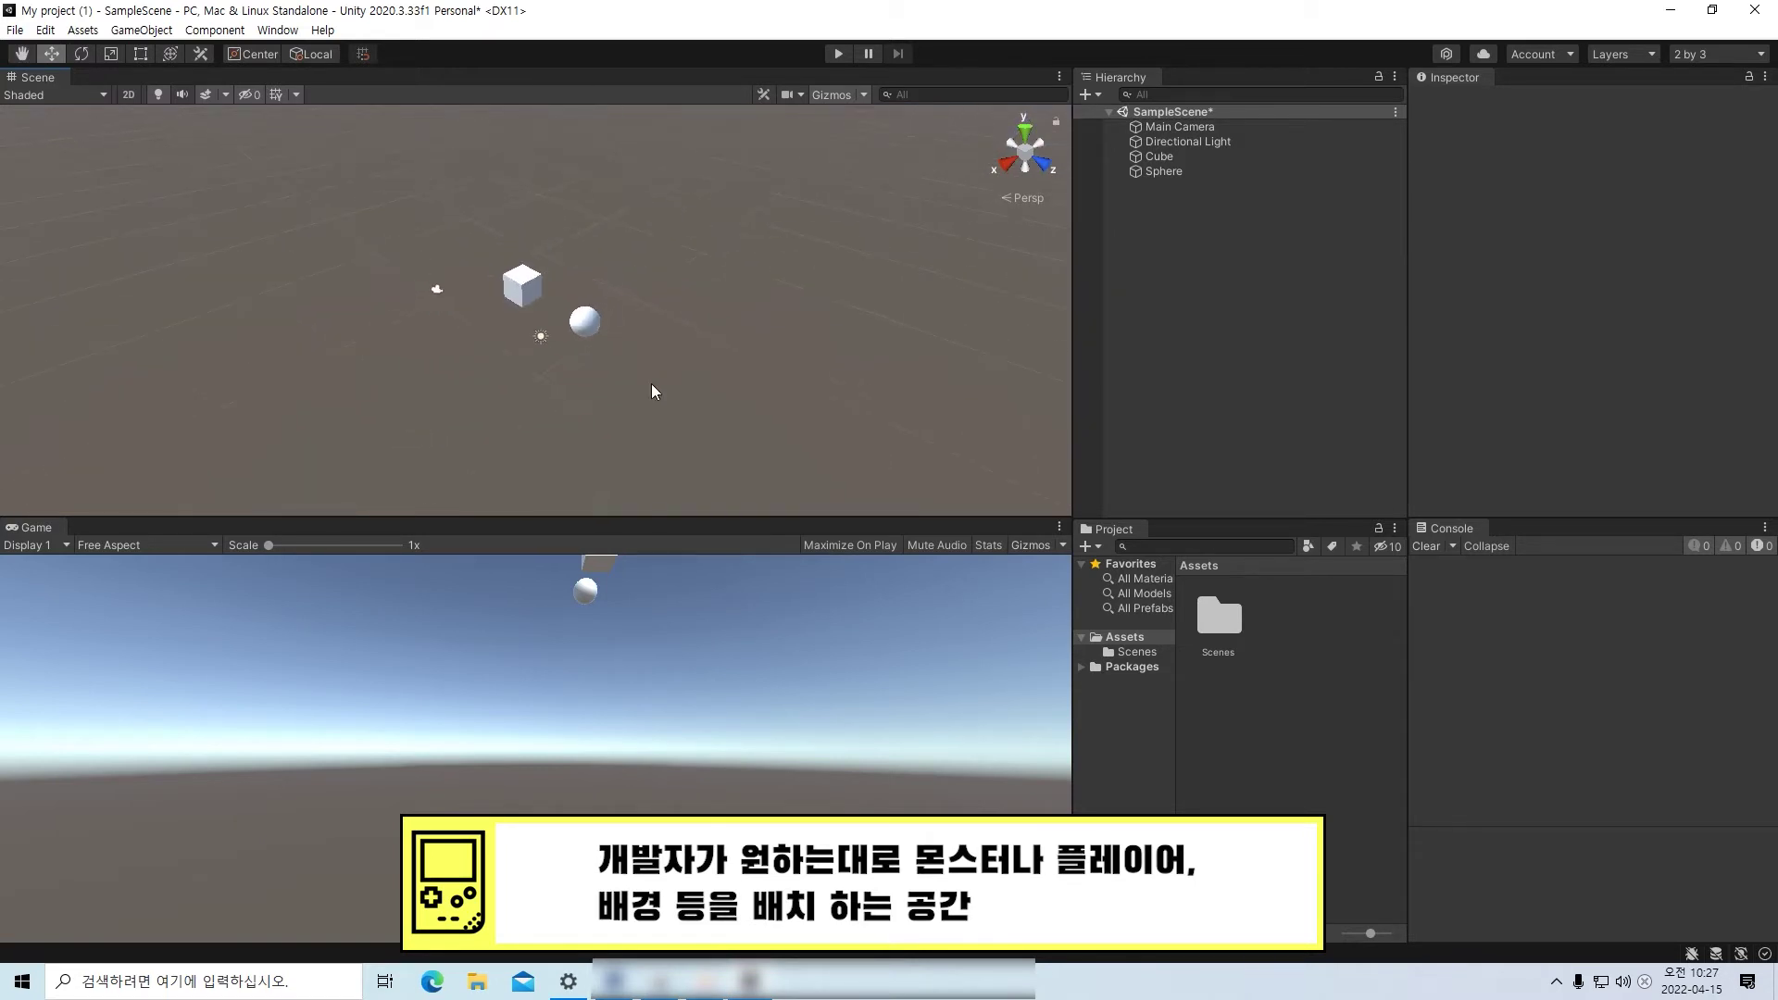
pyautogui.scroll(2, 652, 389)
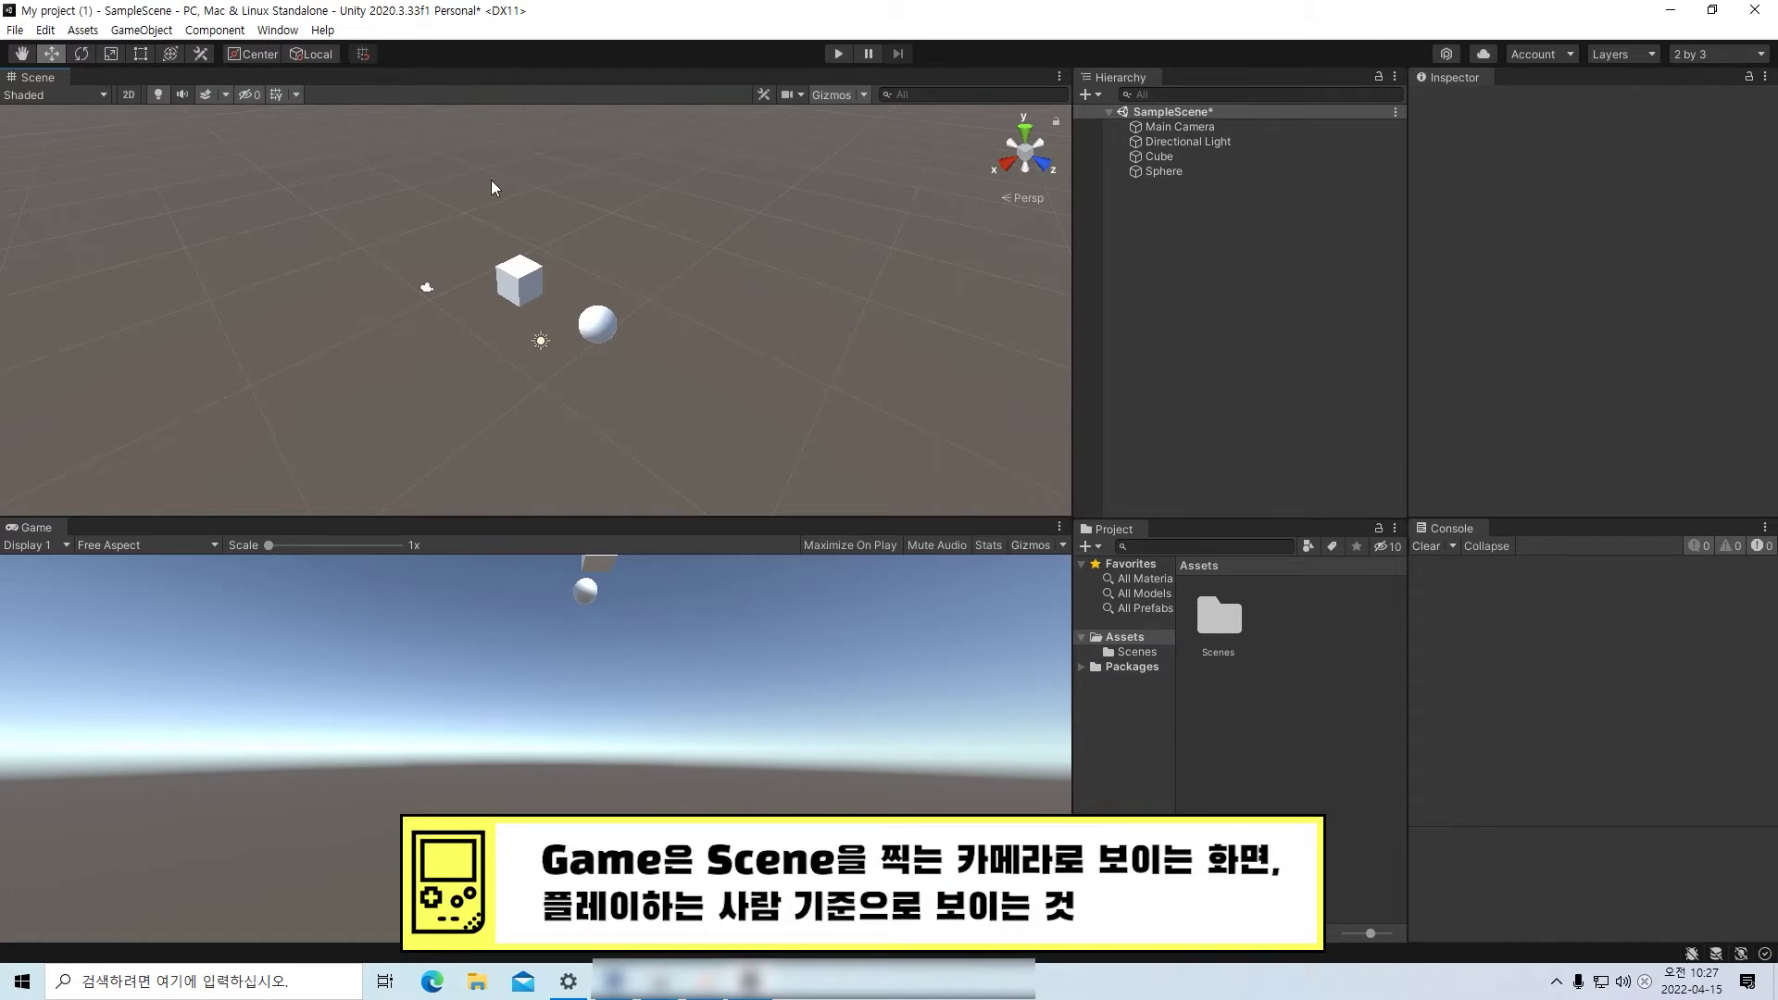
# - Raise the Main Camera along the Y axis to about 7.09, bringing the cube and sphere into the Game view
pyautogui.click(428, 288)
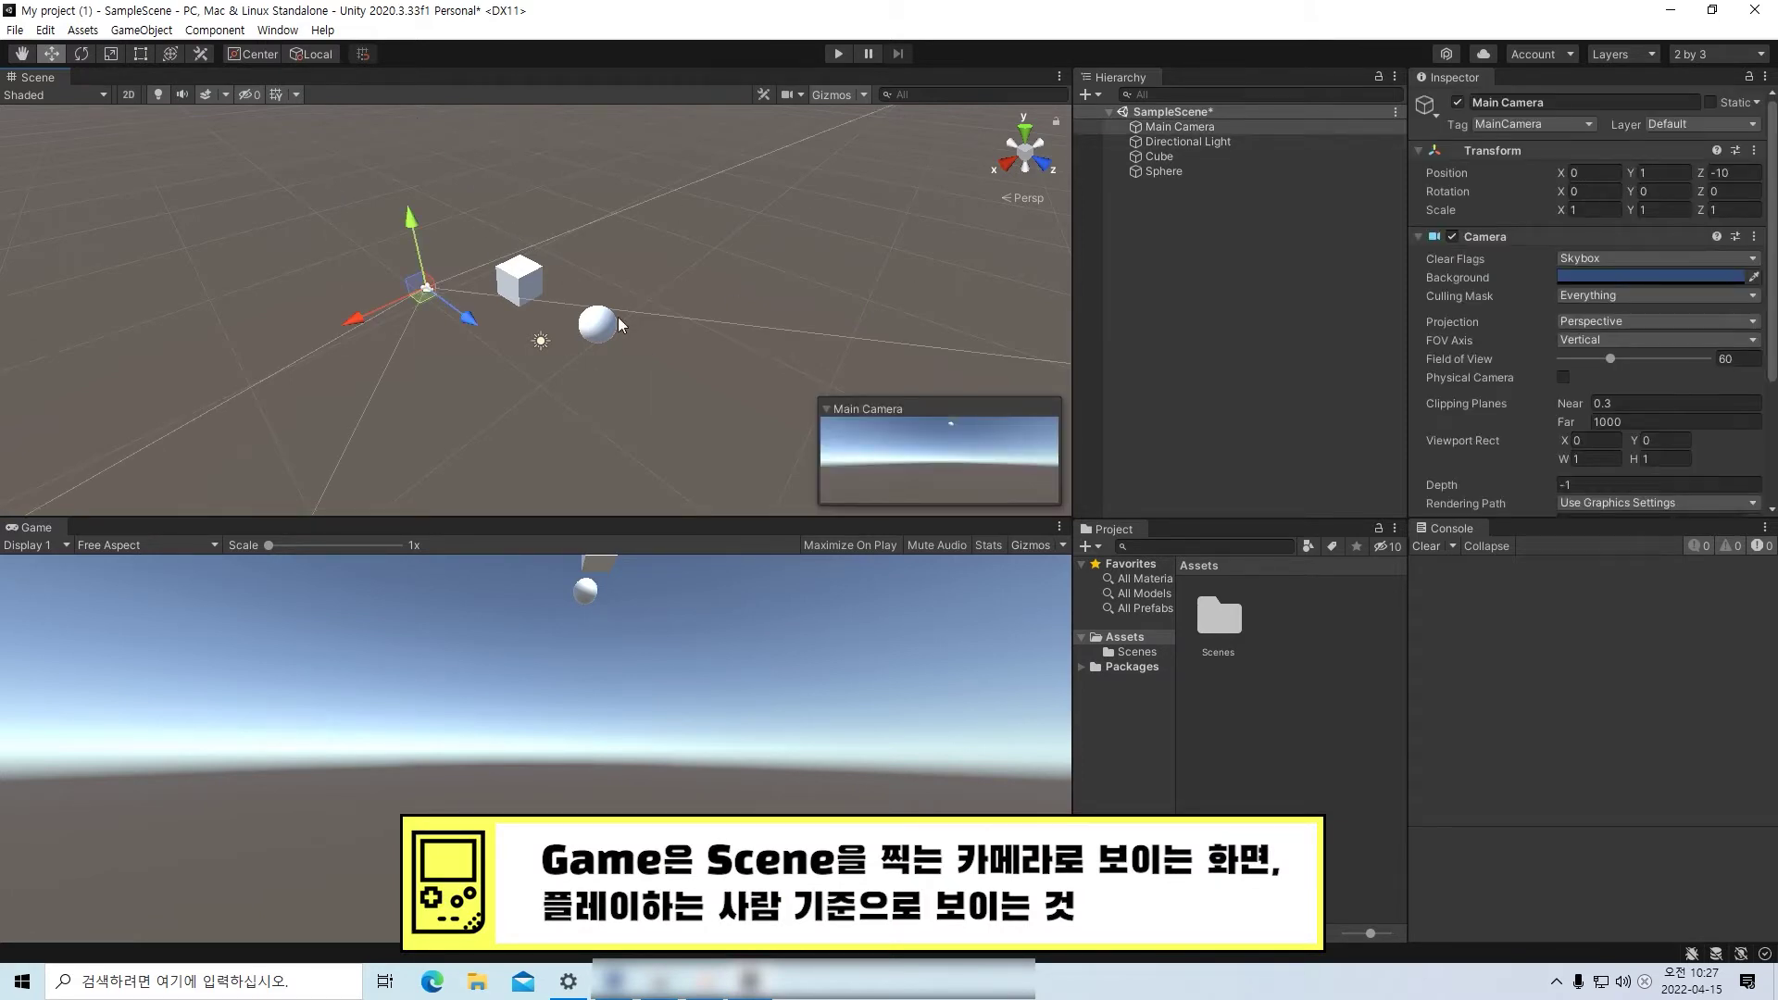
pyautogui.moveTo(502, 364); pyautogui.dragTo(656, 318, button='middle')
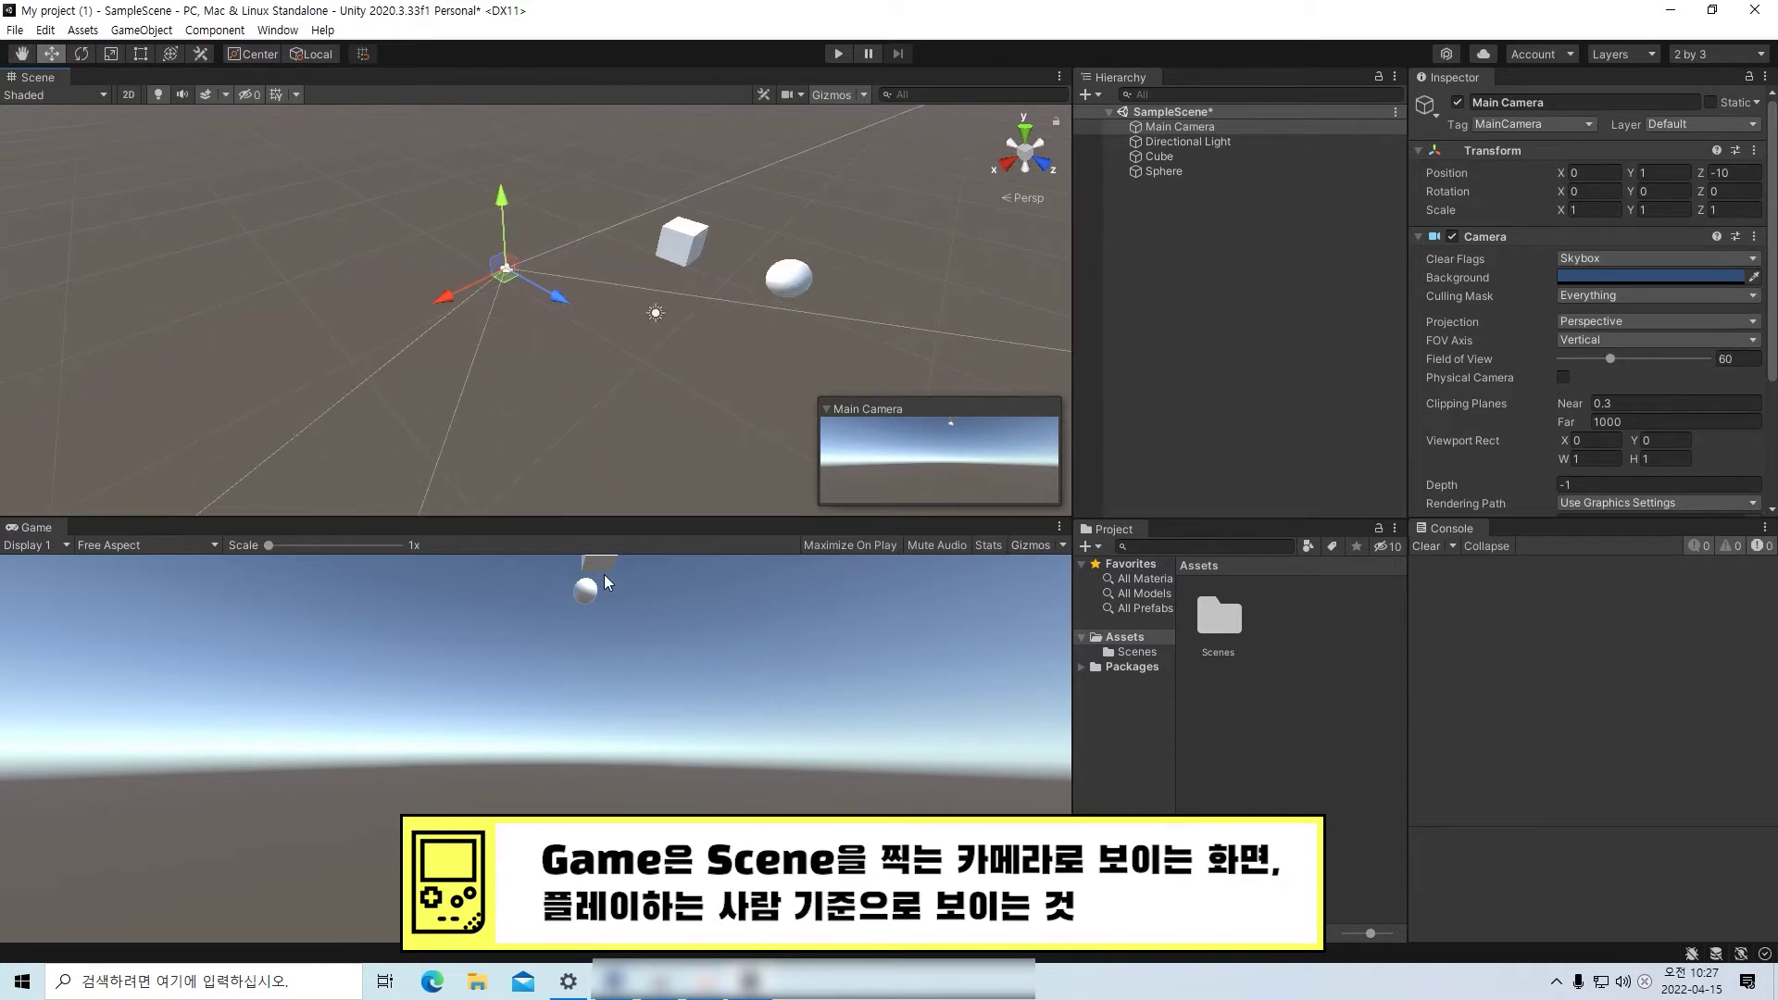
pyautogui.moveTo(505, 222); pyautogui.dragTo(504, 129)
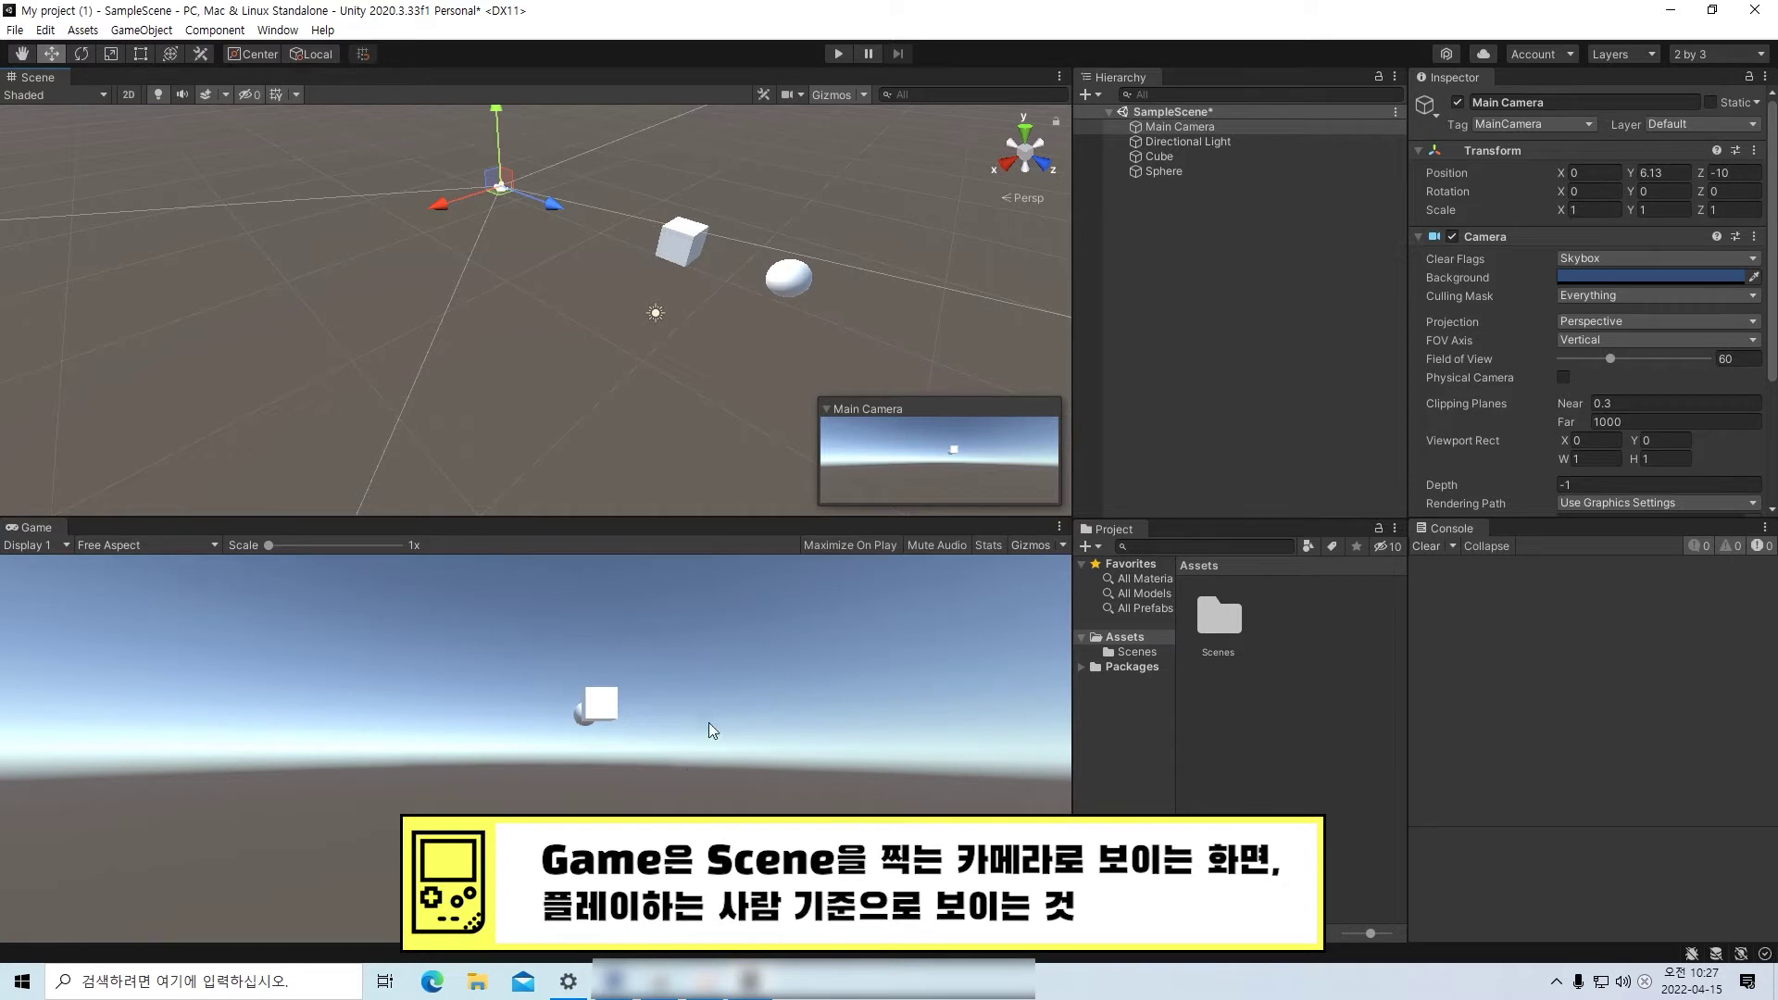
pyautogui.moveTo(576, 323); pyautogui.dragTo(511, 404, button='middle')
pyautogui.moveTo(463, 202); pyautogui.dragTo(459, 172)
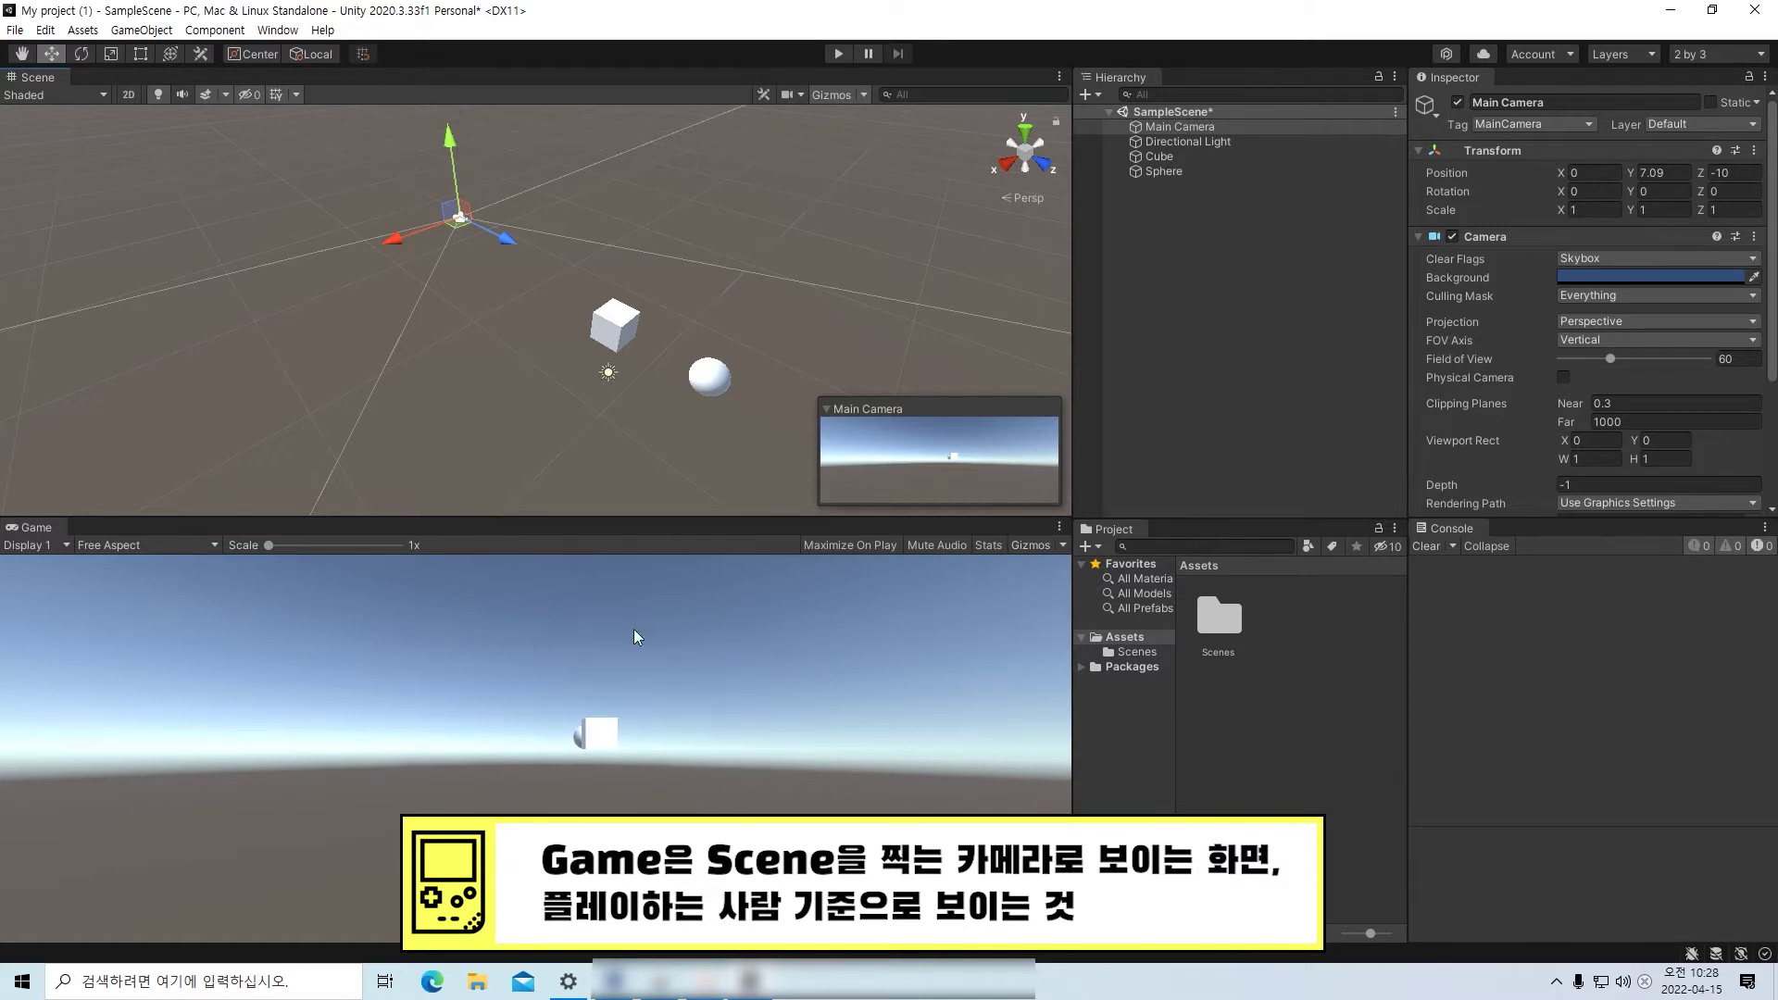
pyautogui.moveTo(689, 372); pyautogui.dragTo(641, 380, button='middle')
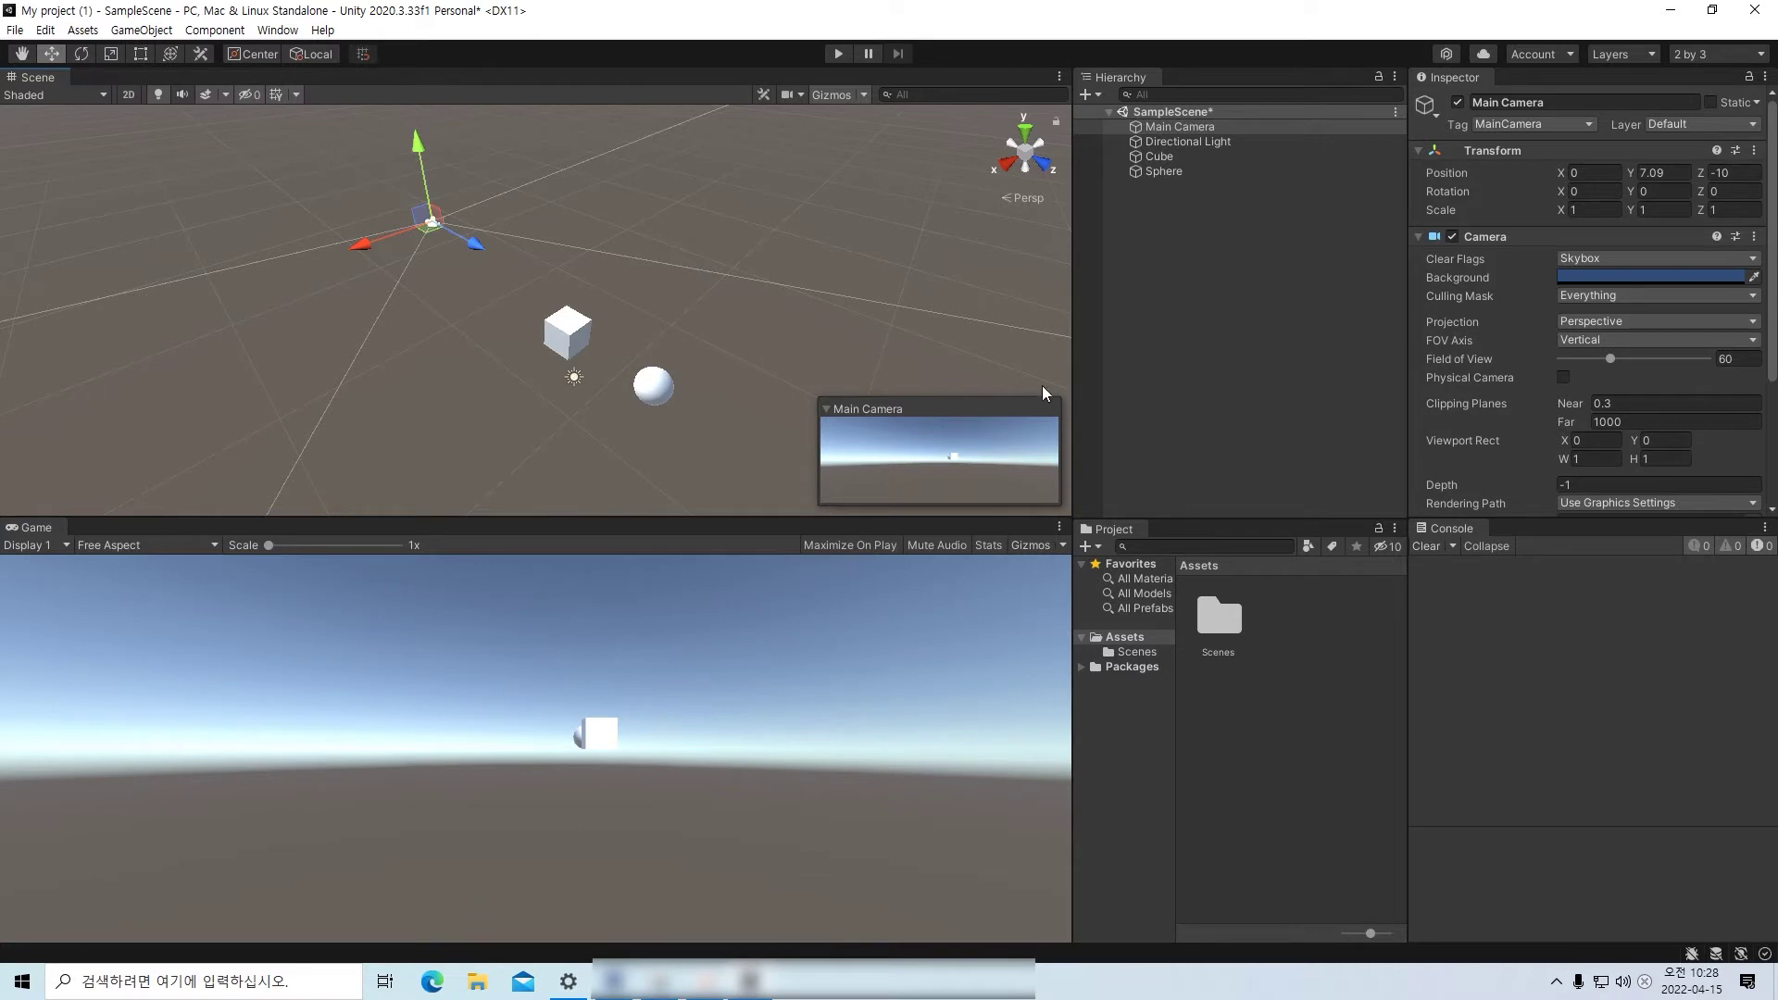
pyautogui.click(1213, 330)
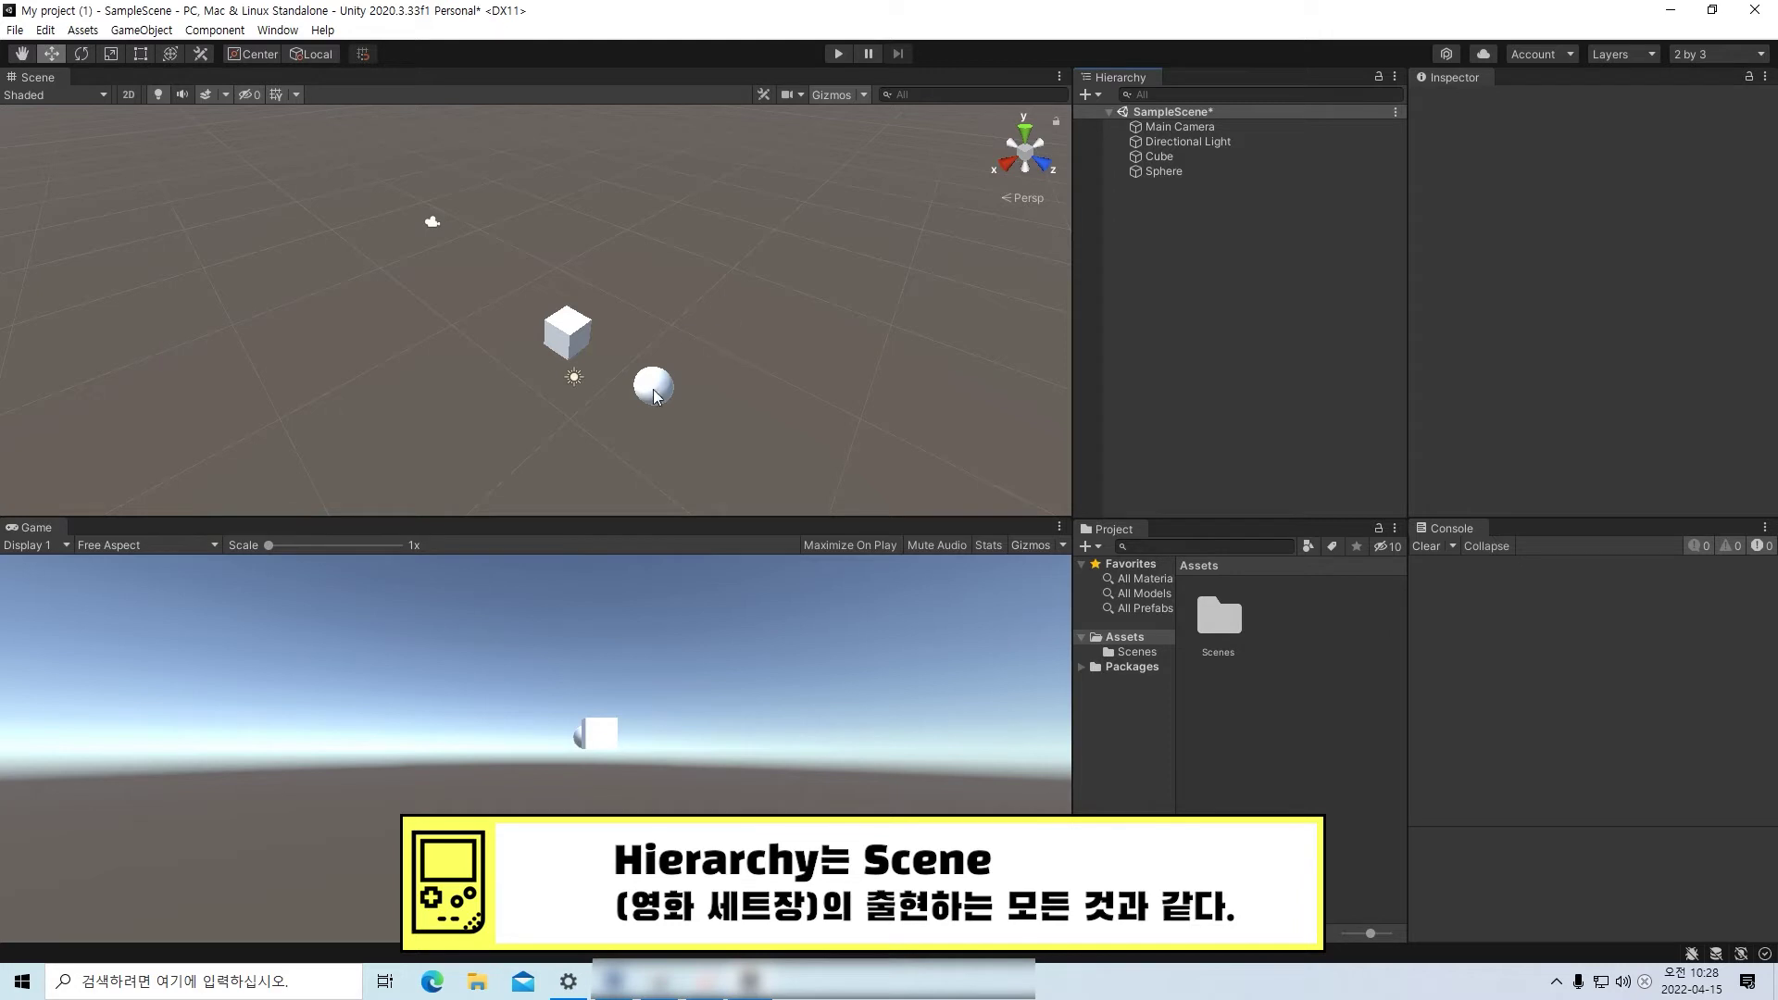
# - Create an empty game object in SampleScene and select it to locate it in the Scene view
pyautogui.click(1165, 170)
pyautogui.click(1198, 281)
pyautogui.rightClick(1193, 248)
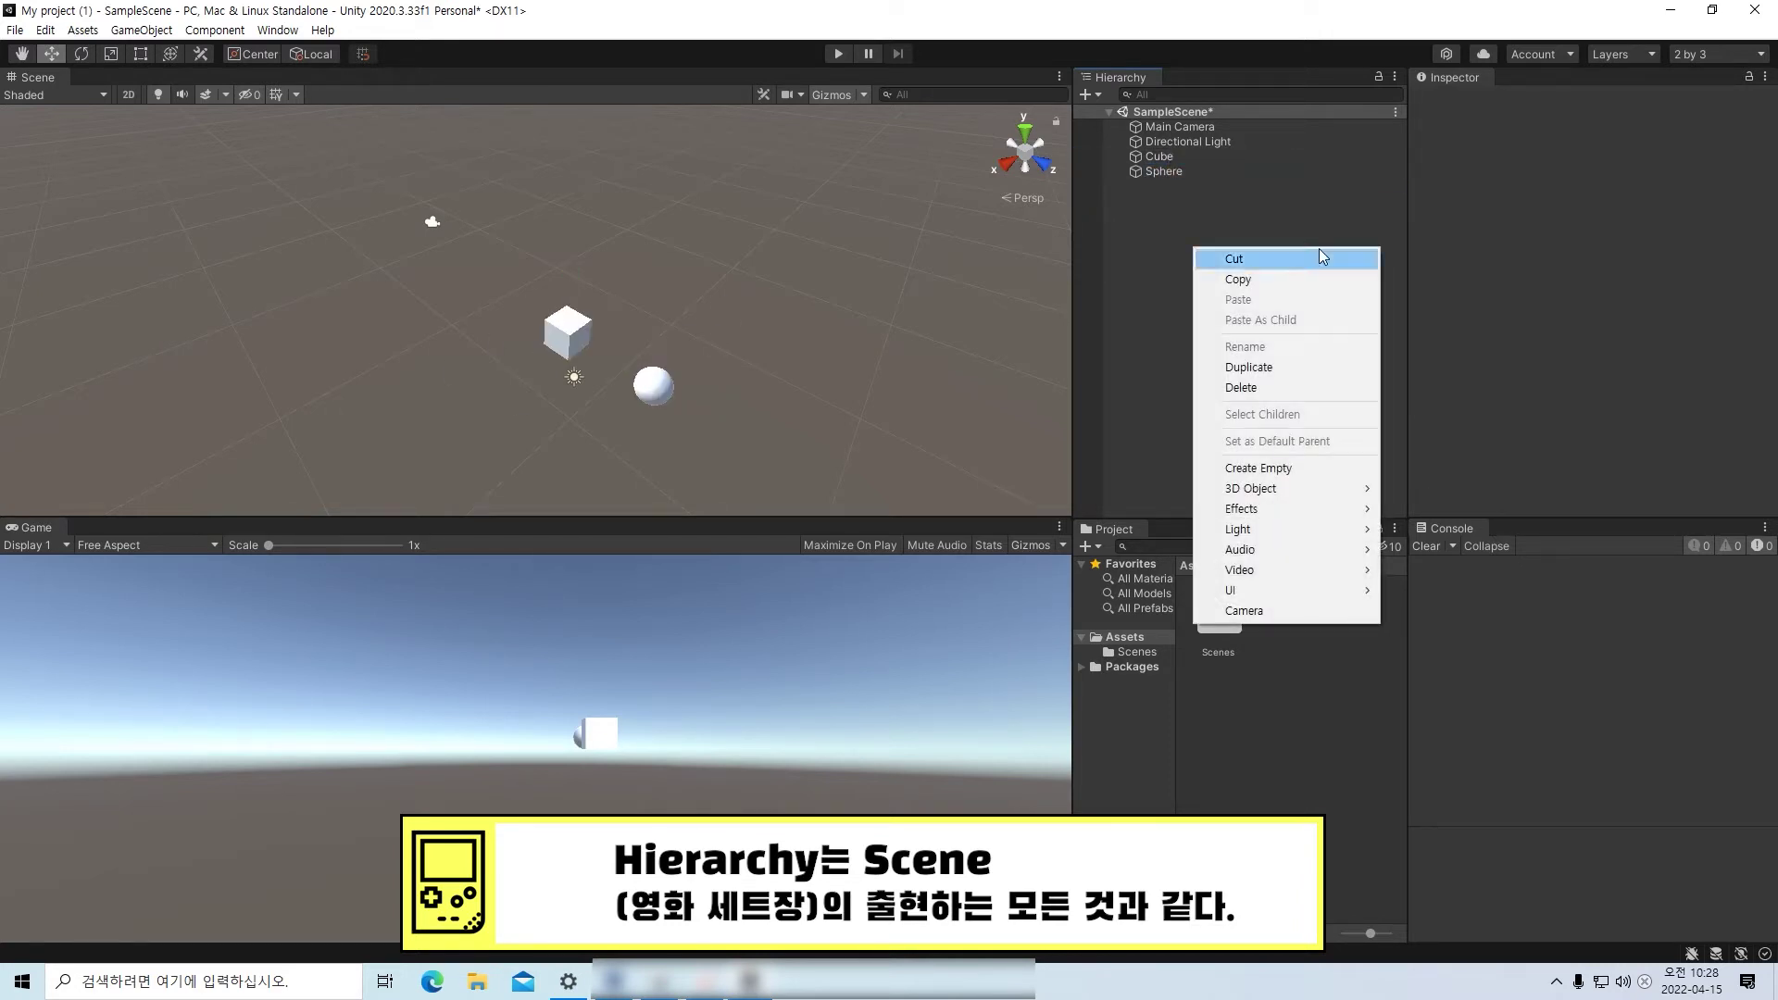
pyautogui.click(1307, 470)
pyautogui.click(1241, 326)
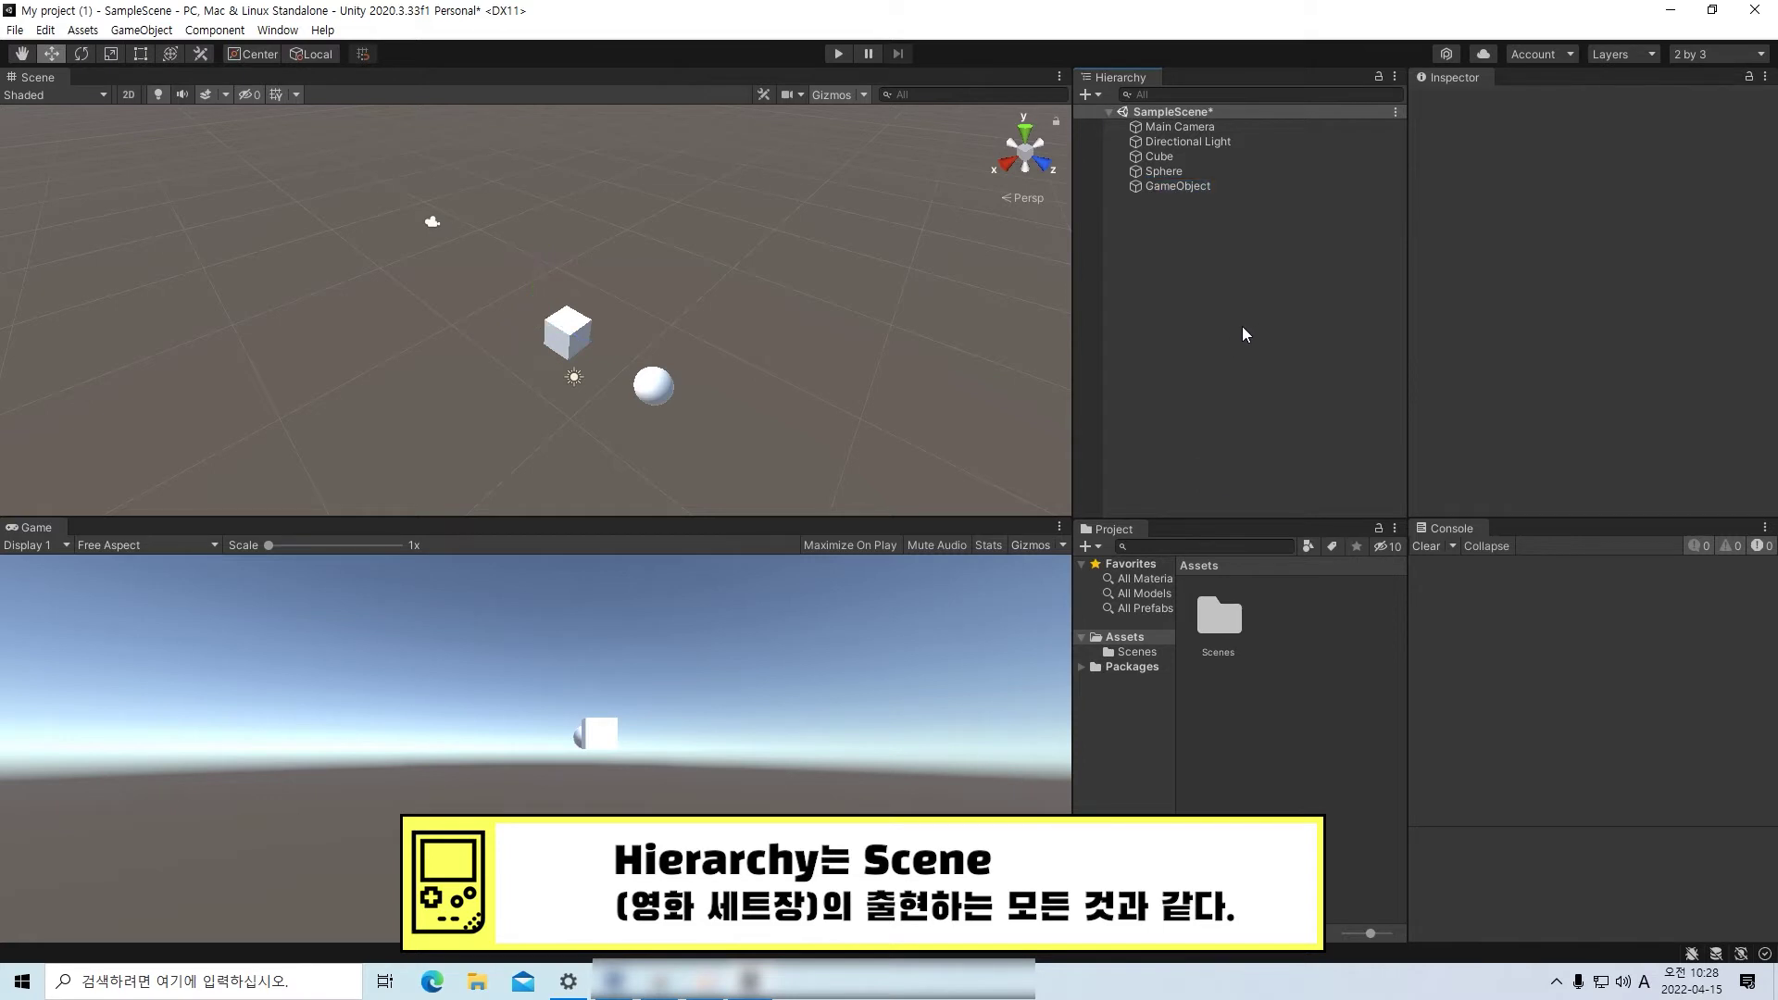
pyautogui.click(1216, 185)
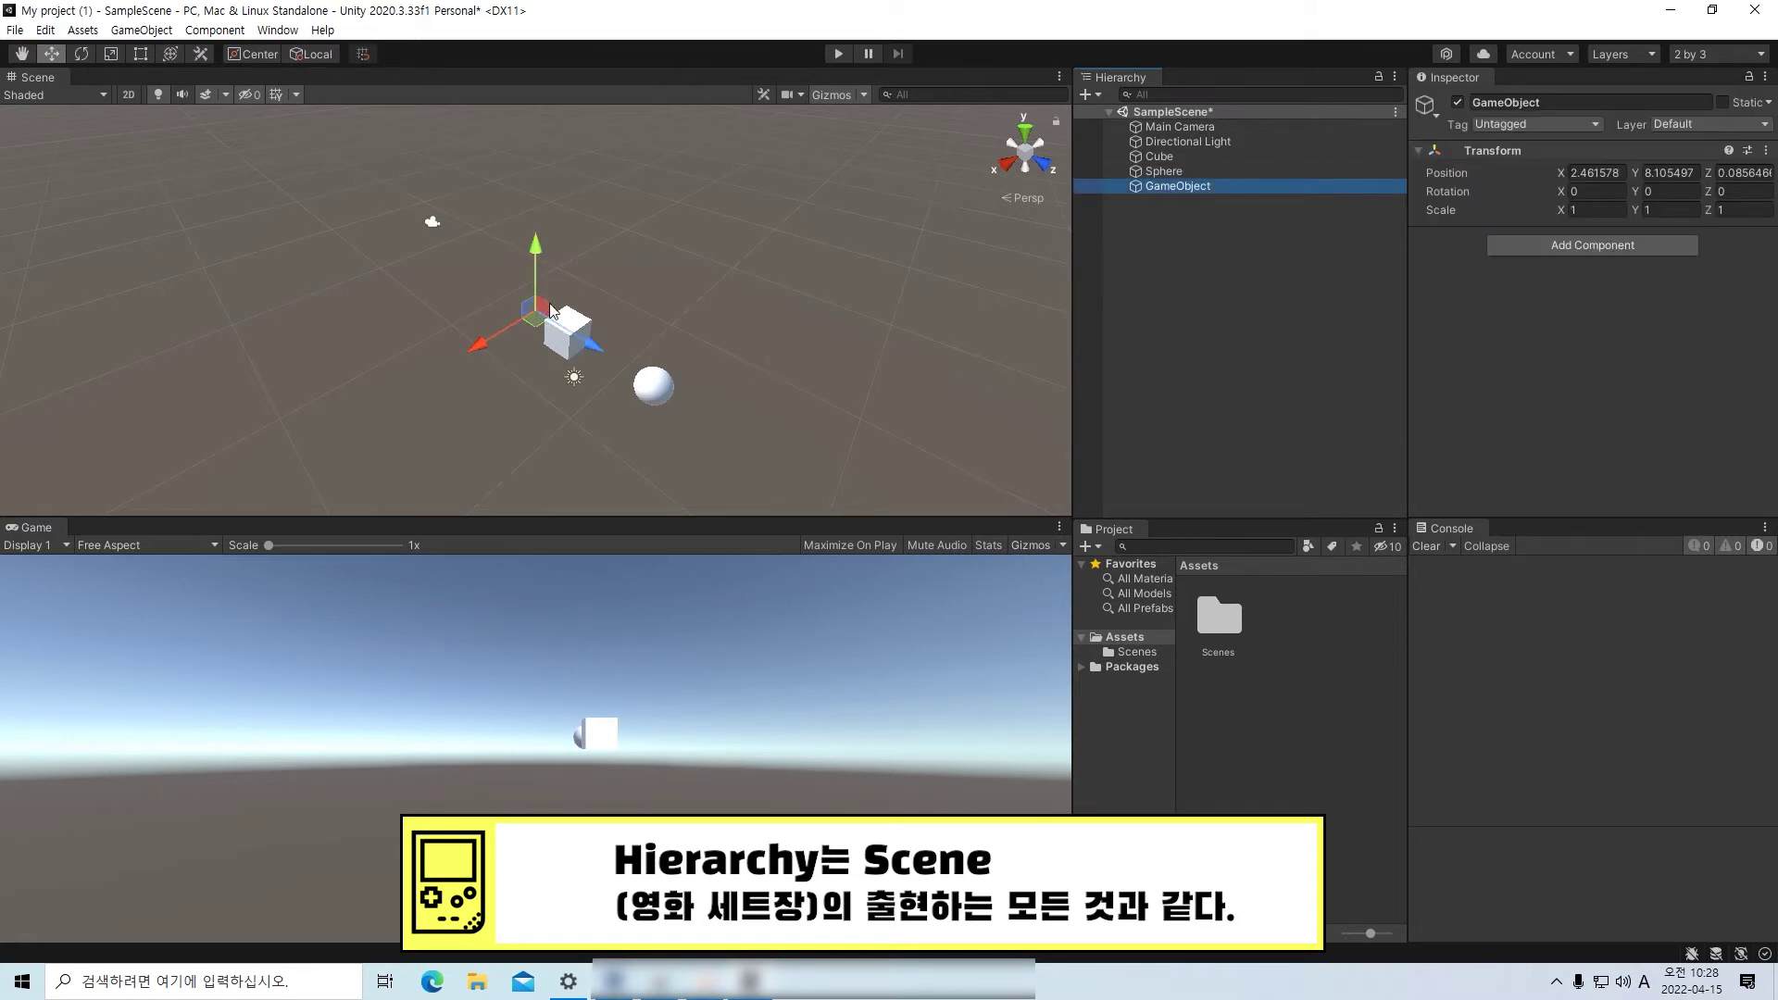
pyautogui.click(1151, 315)
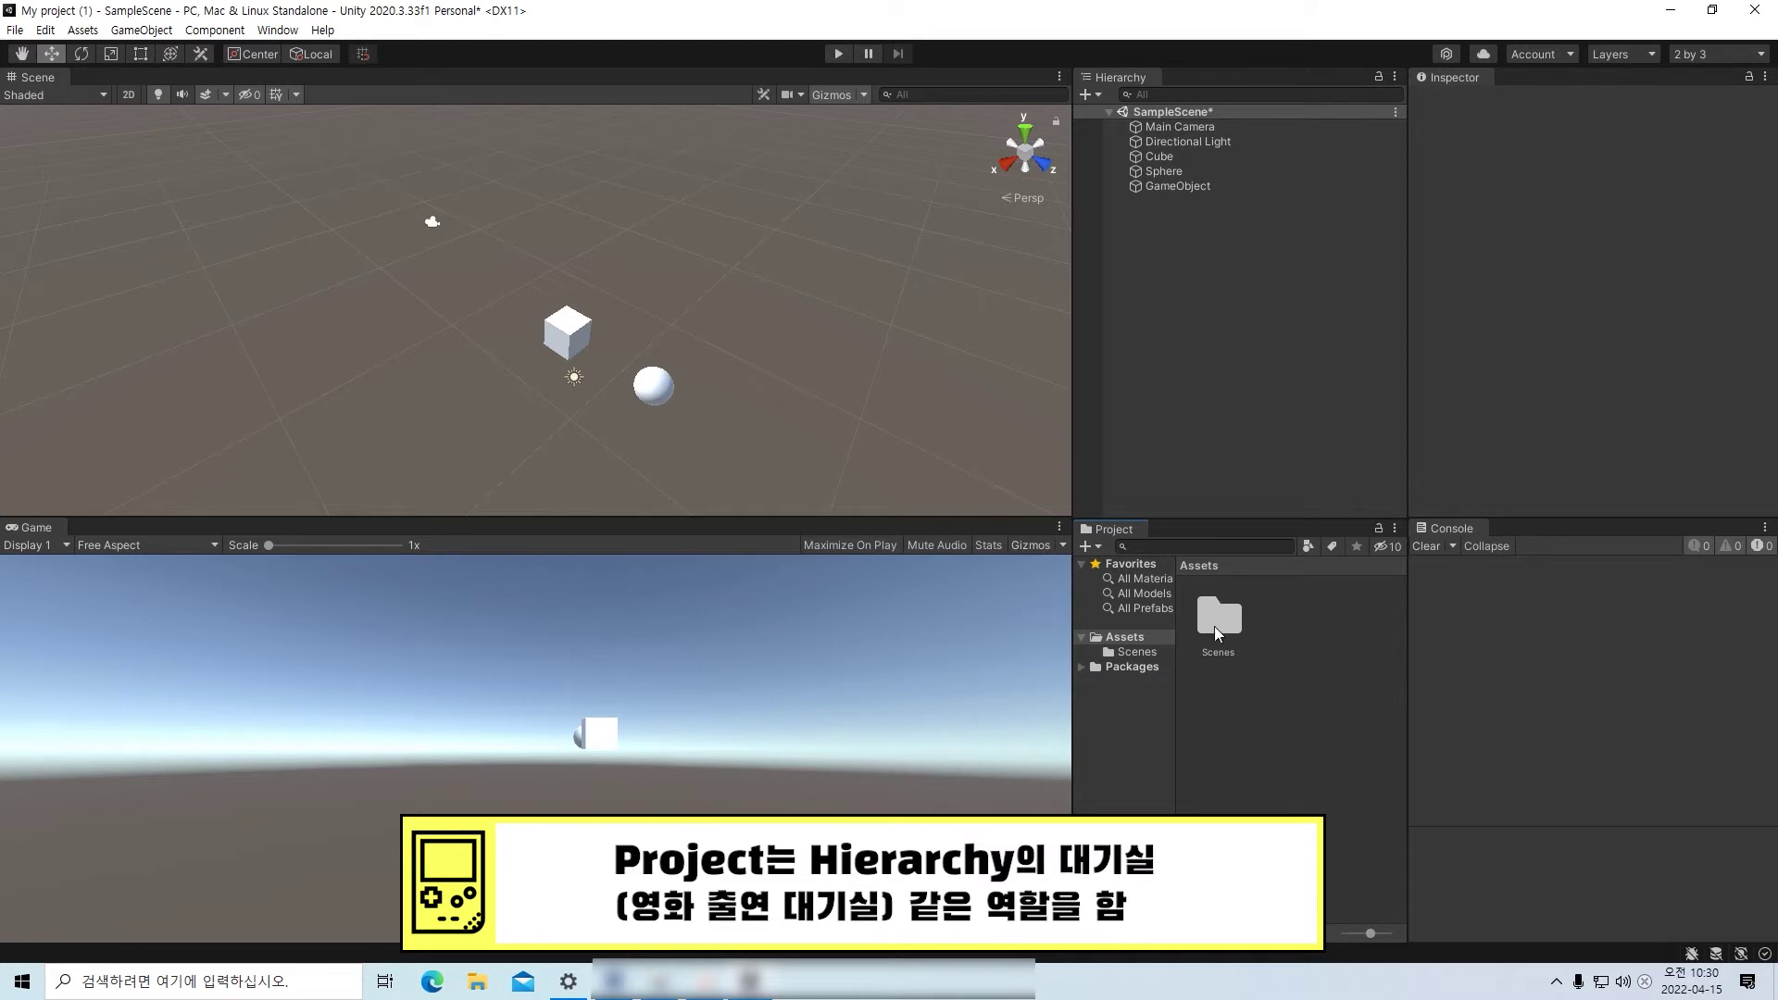
pyautogui.rightClick(1287, 669)
pyautogui.moveTo(1415, 185)
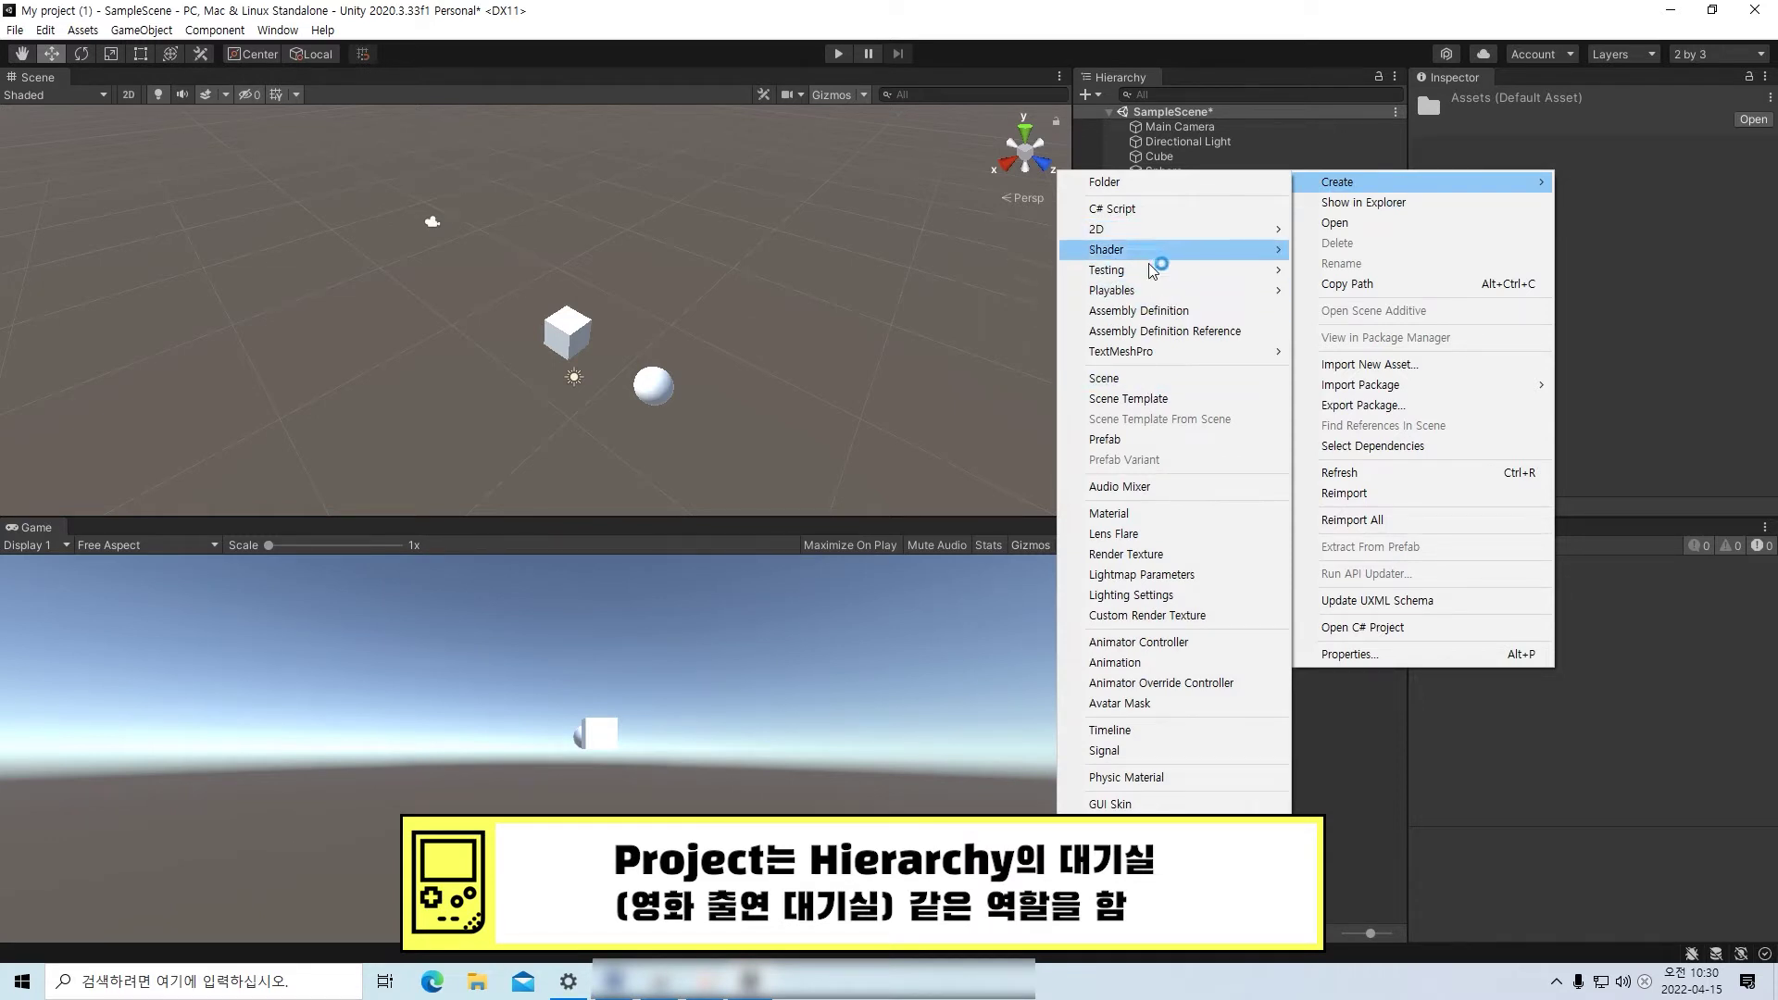
pyautogui.moveTo(1166, 259)
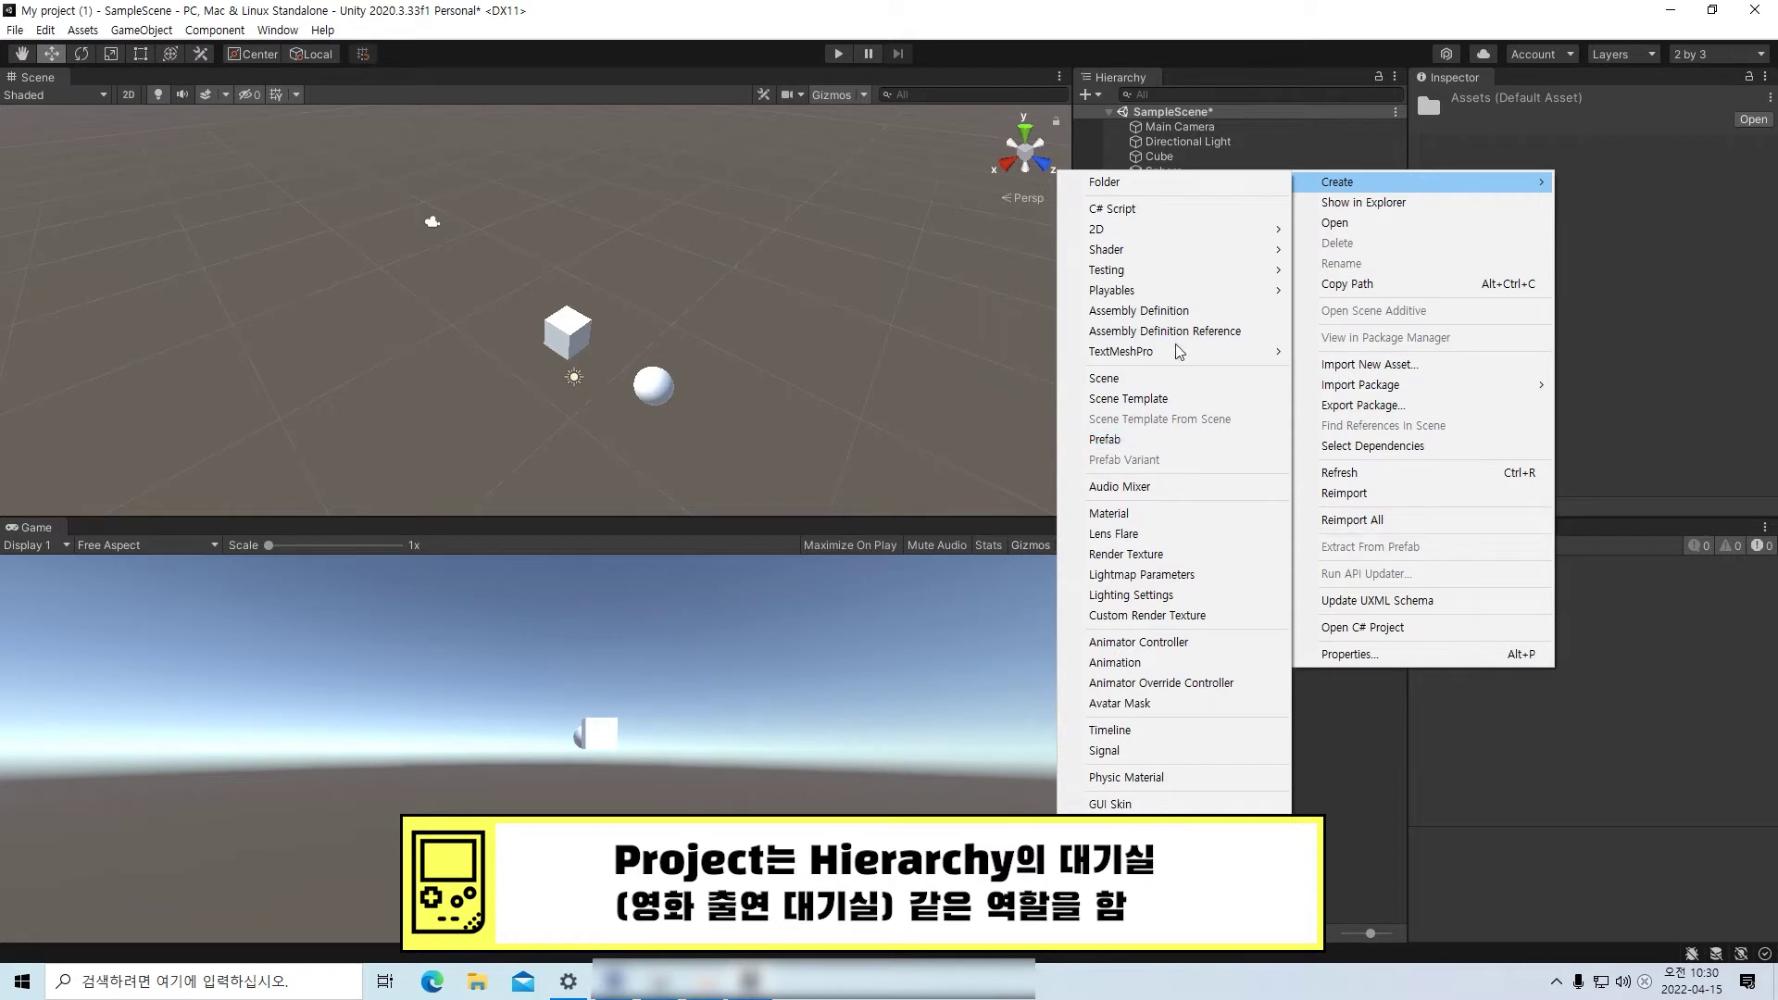
pyautogui.click(1313, 142)
# - Save the Cube from the Hierarchy as a prefab in the Assets folder
pyautogui.click(1159, 156)
pyautogui.moveTo(1159, 156); pyautogui.dragTo(1281, 678)
pyautogui.click(1278, 718)
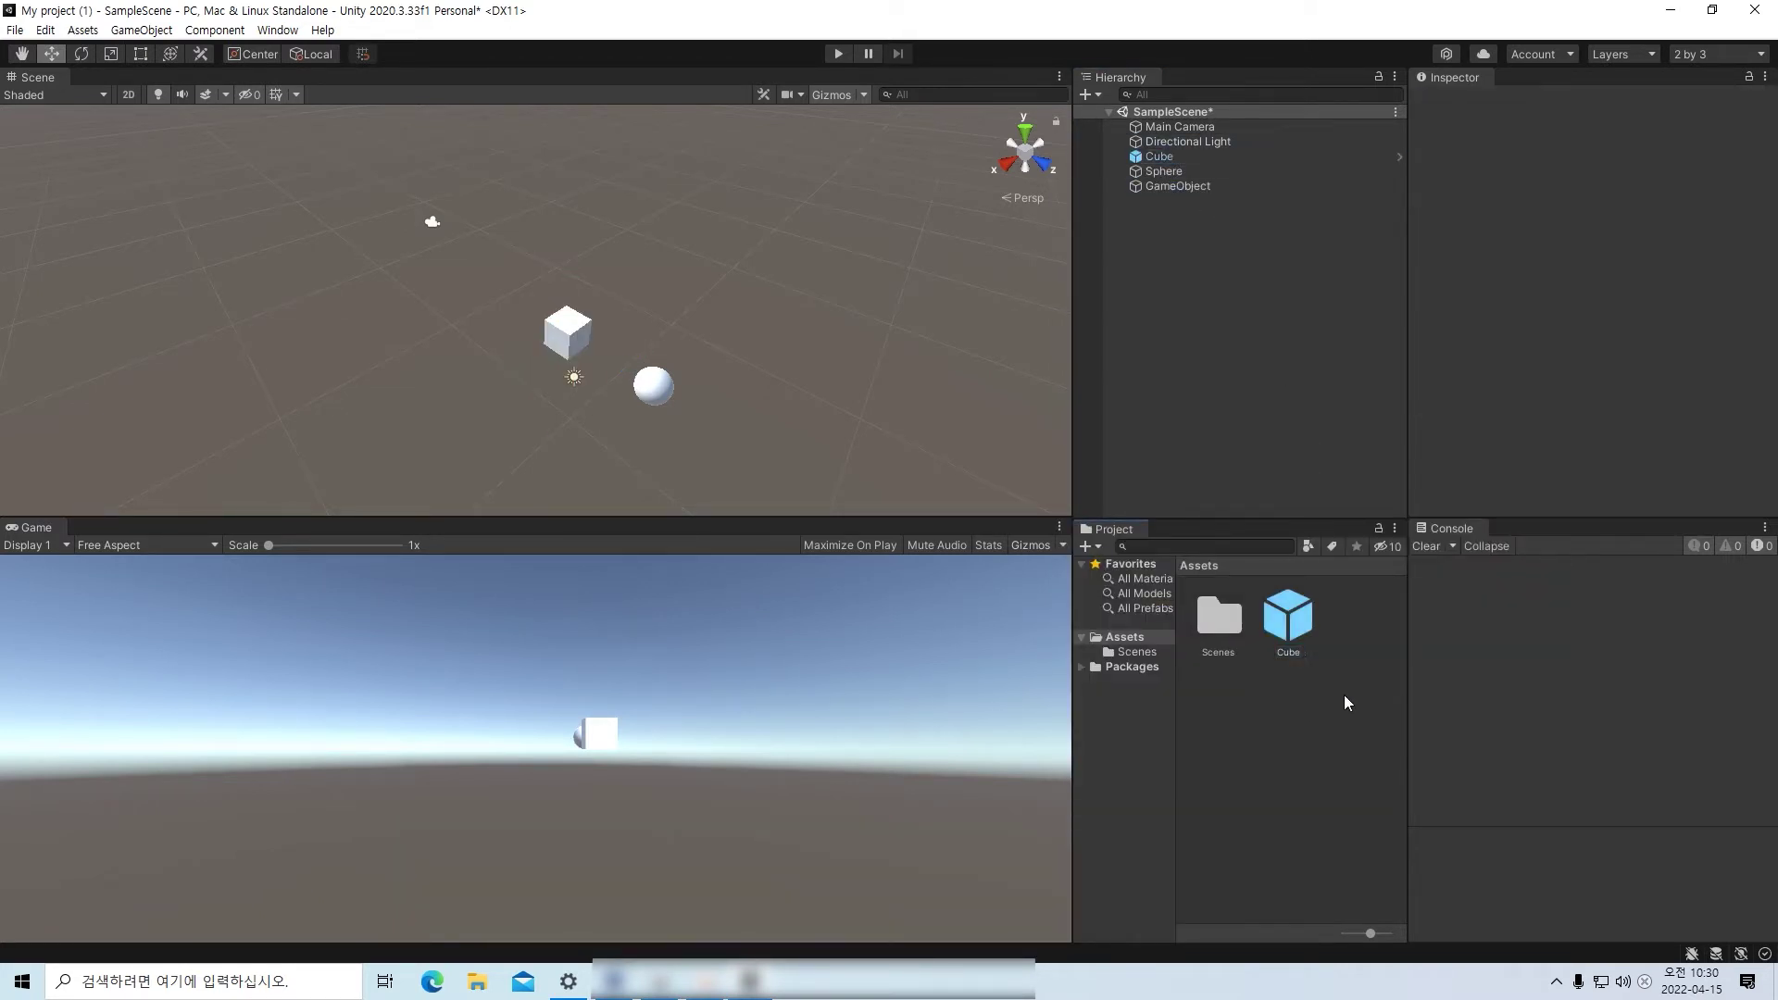
# - Delete the Cube from SampleScene while keeping its prefab in Assets
pyautogui.click(1197, 163)
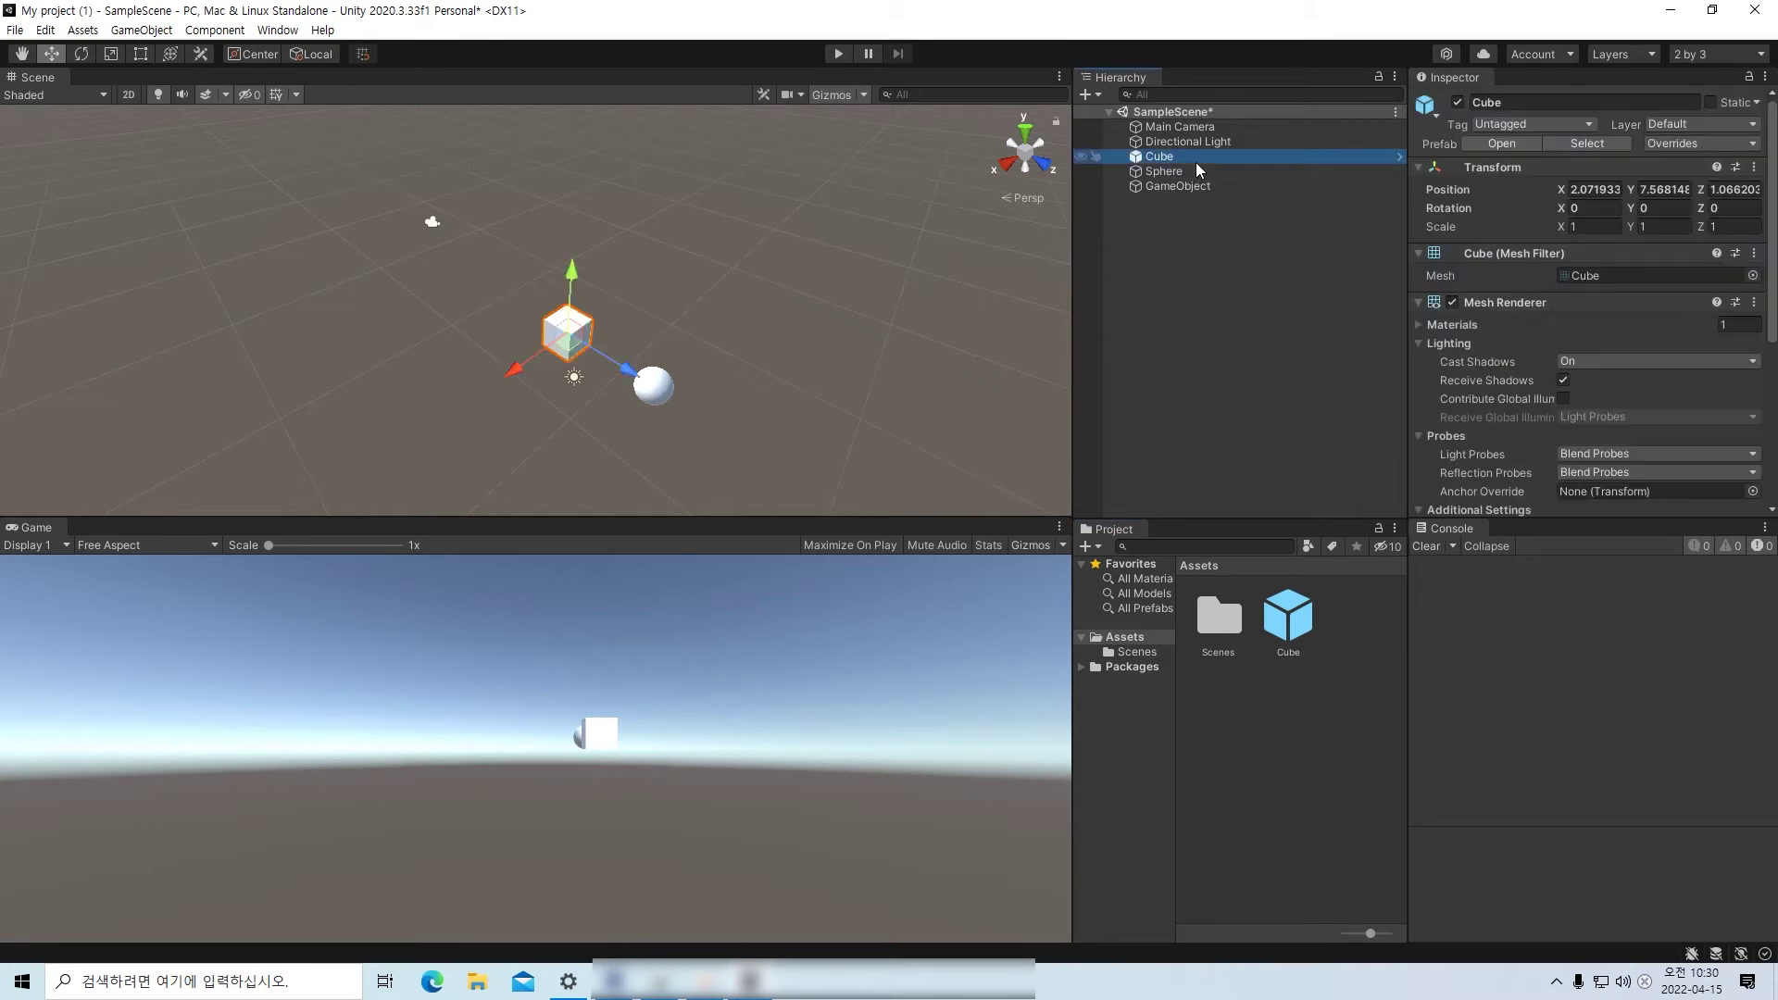
pyautogui.press('Delete')
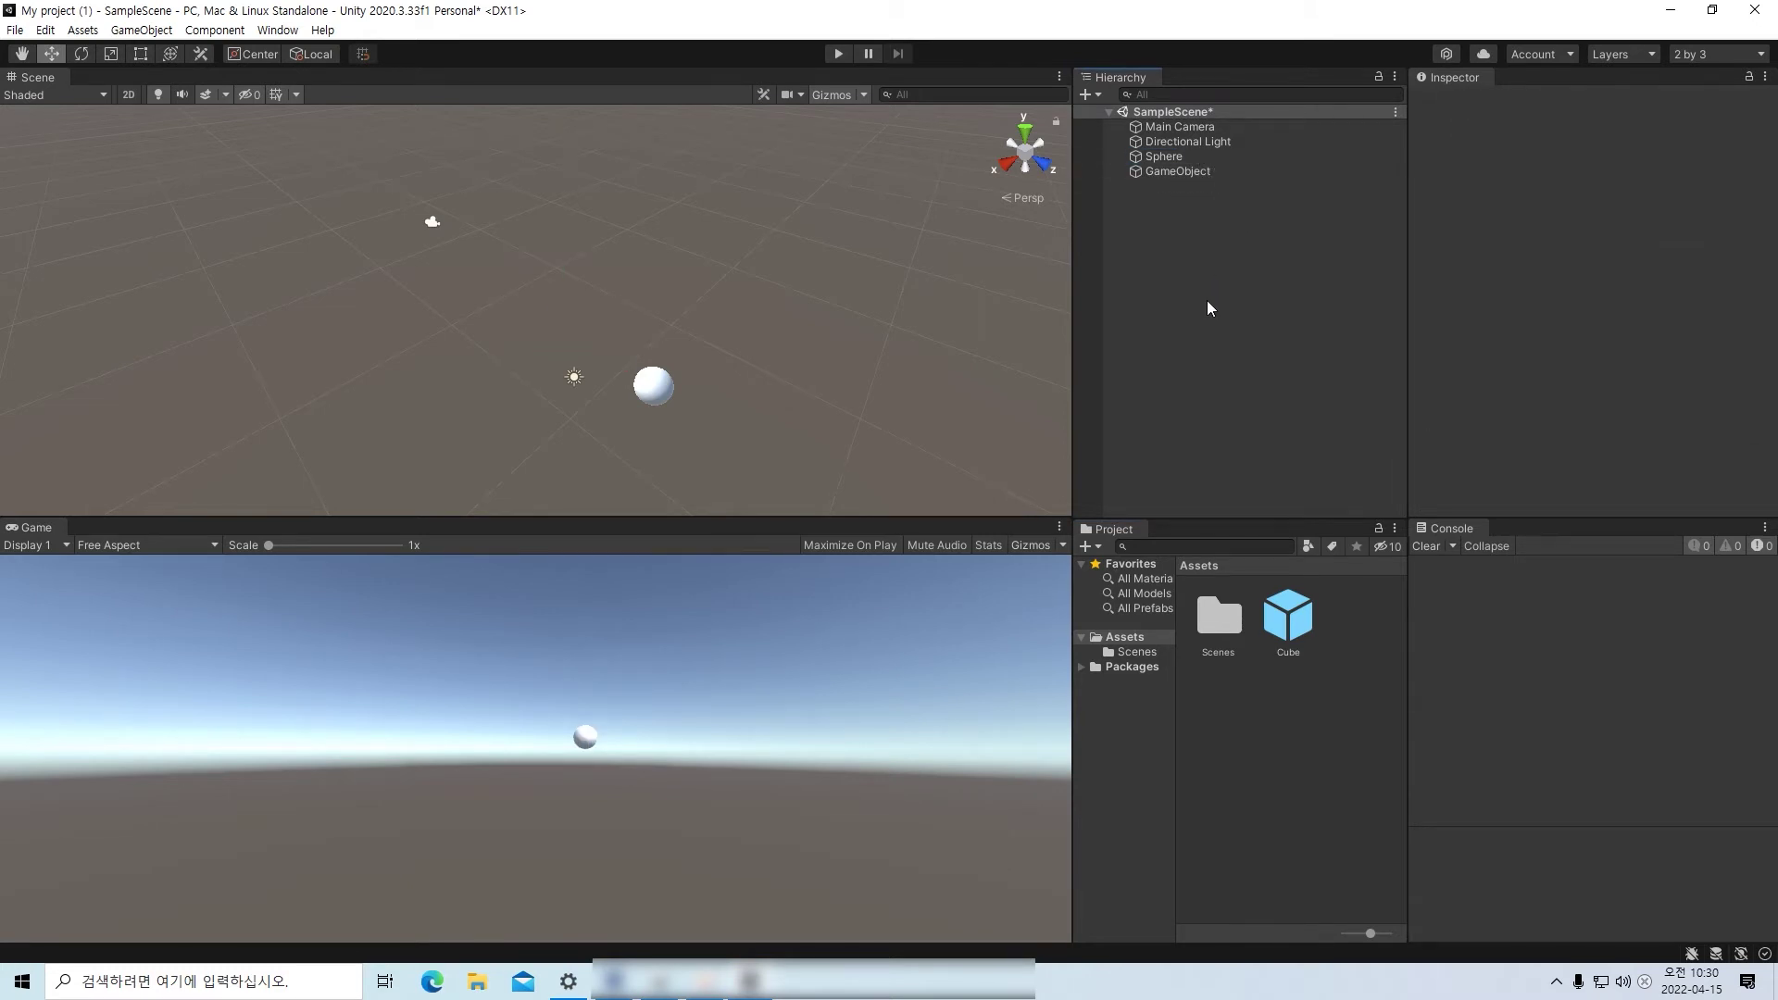
pyautogui.click(1190, 156)
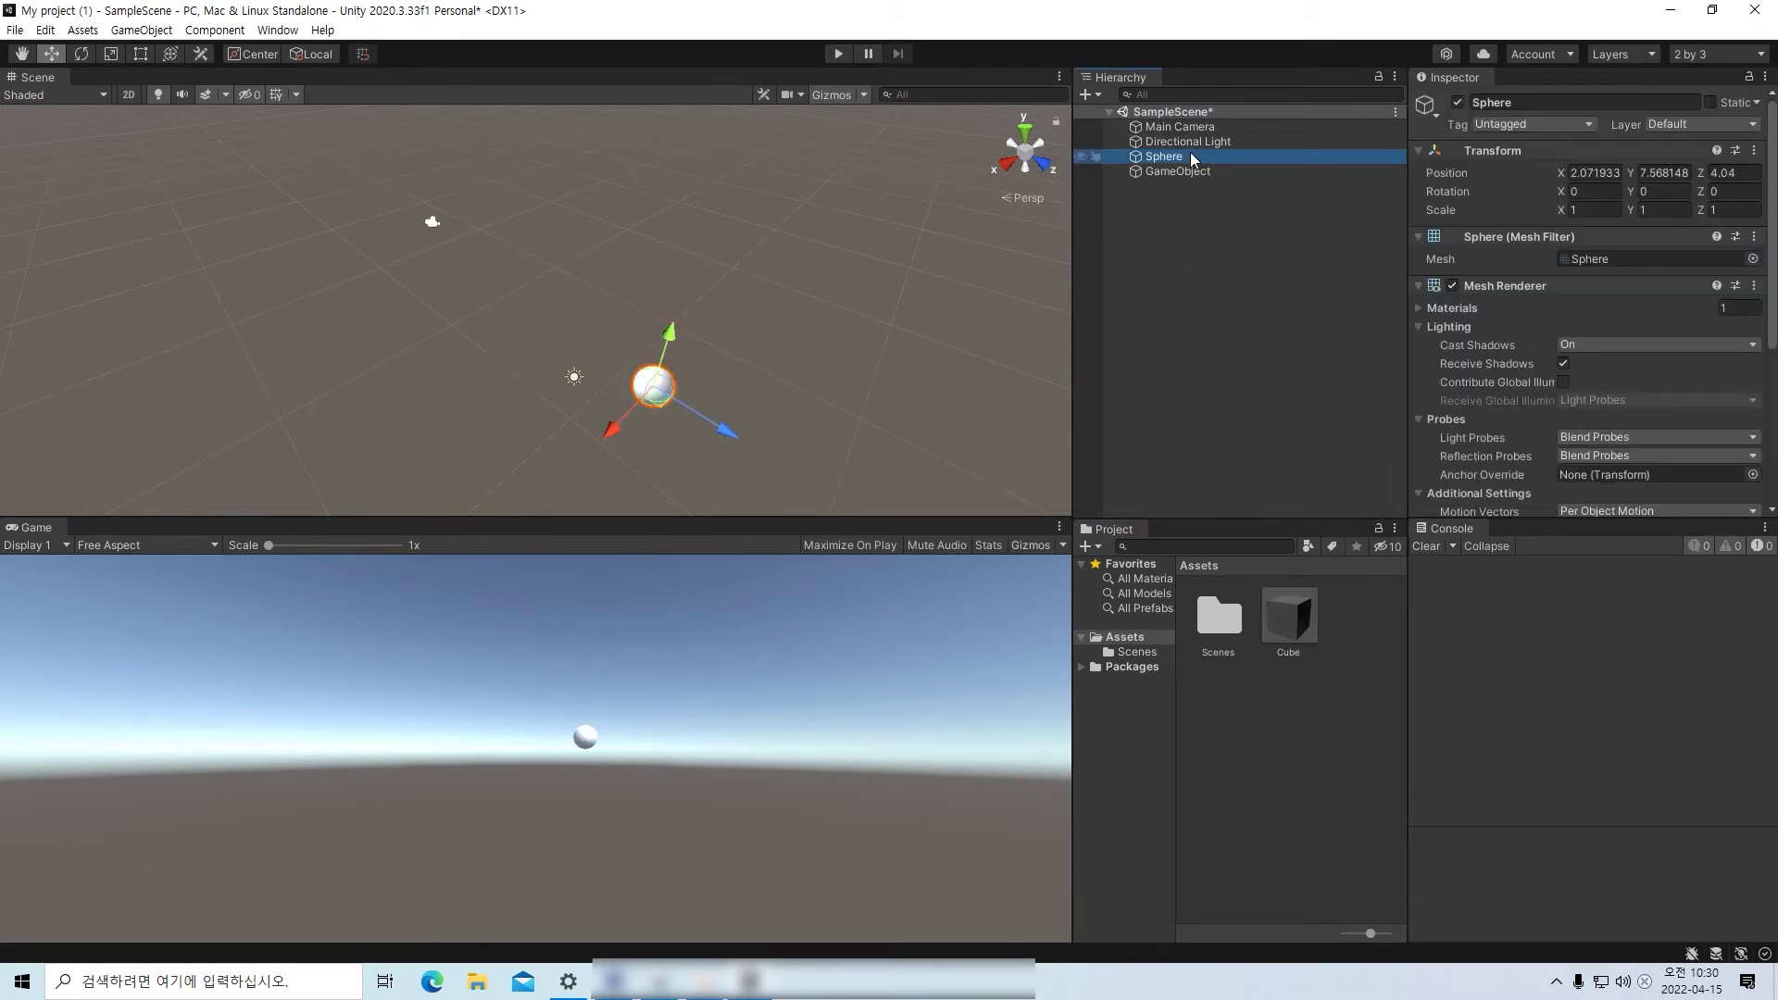
# - Place the Cube prefab from Assets into the Hierarchy, and delete that instance again
pyautogui.click(1287, 626)
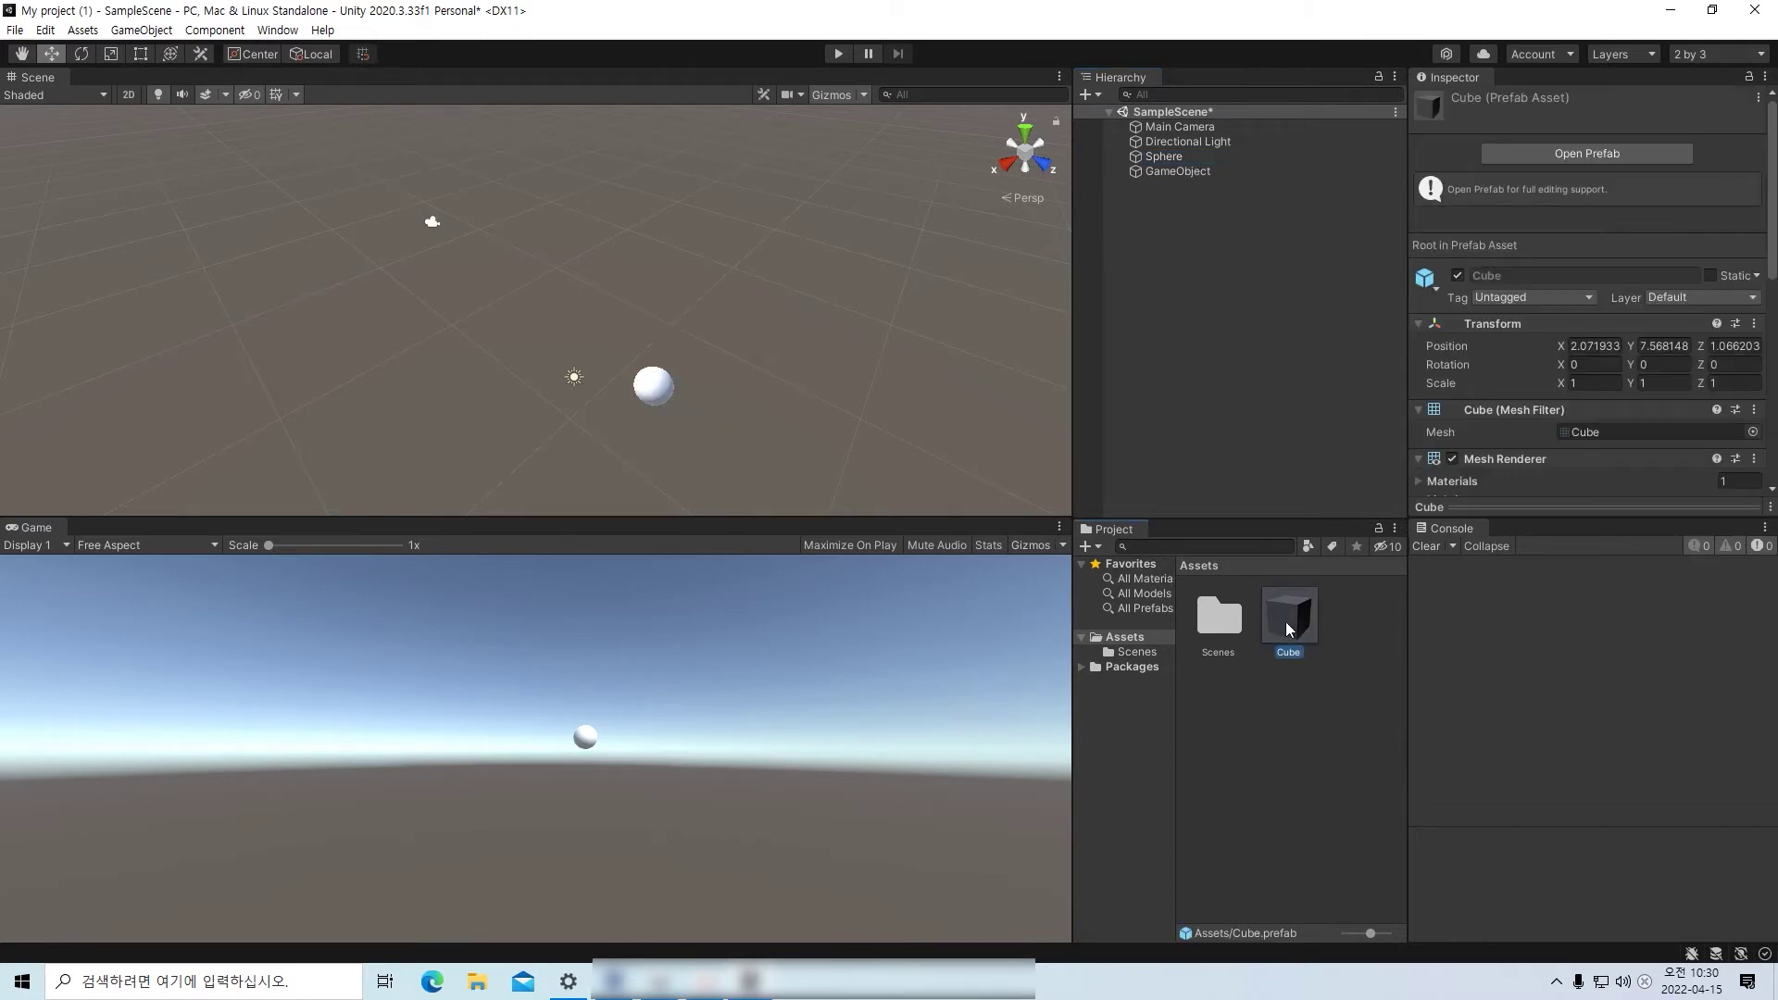
pyautogui.moveTo(1294, 601); pyautogui.dragTo(1169, 244)
pyautogui.click(1168, 238)
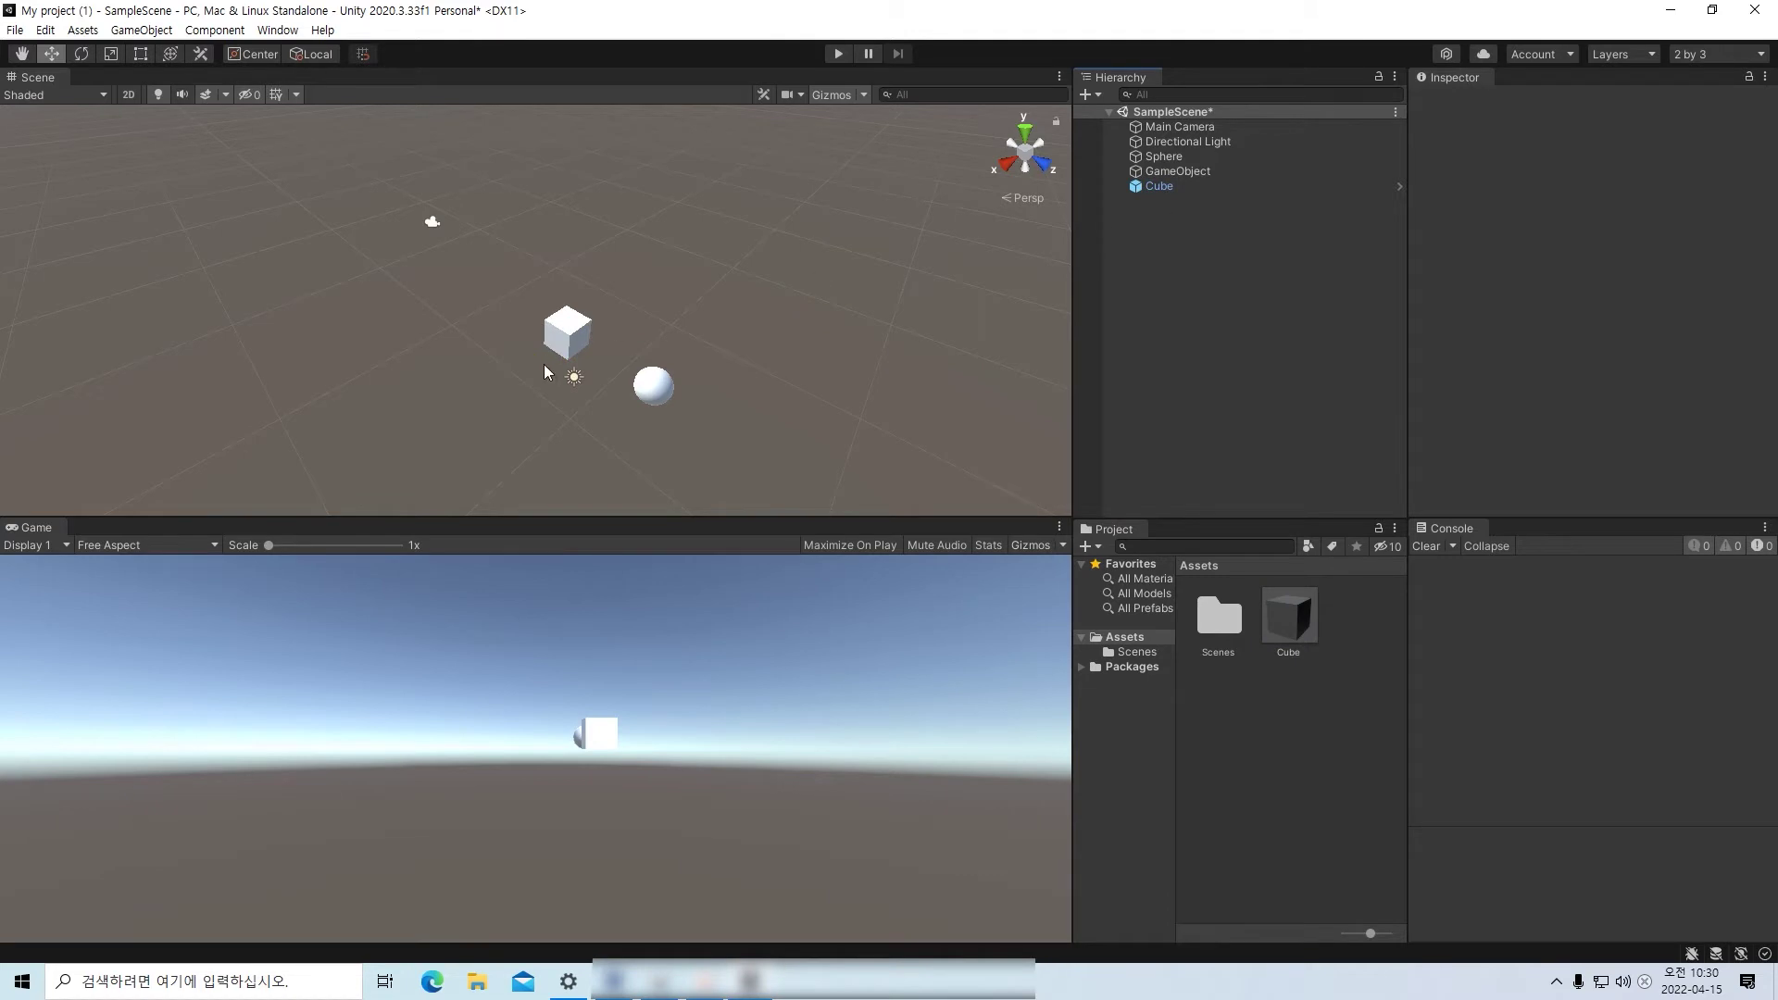
pyautogui.click(1158, 188)
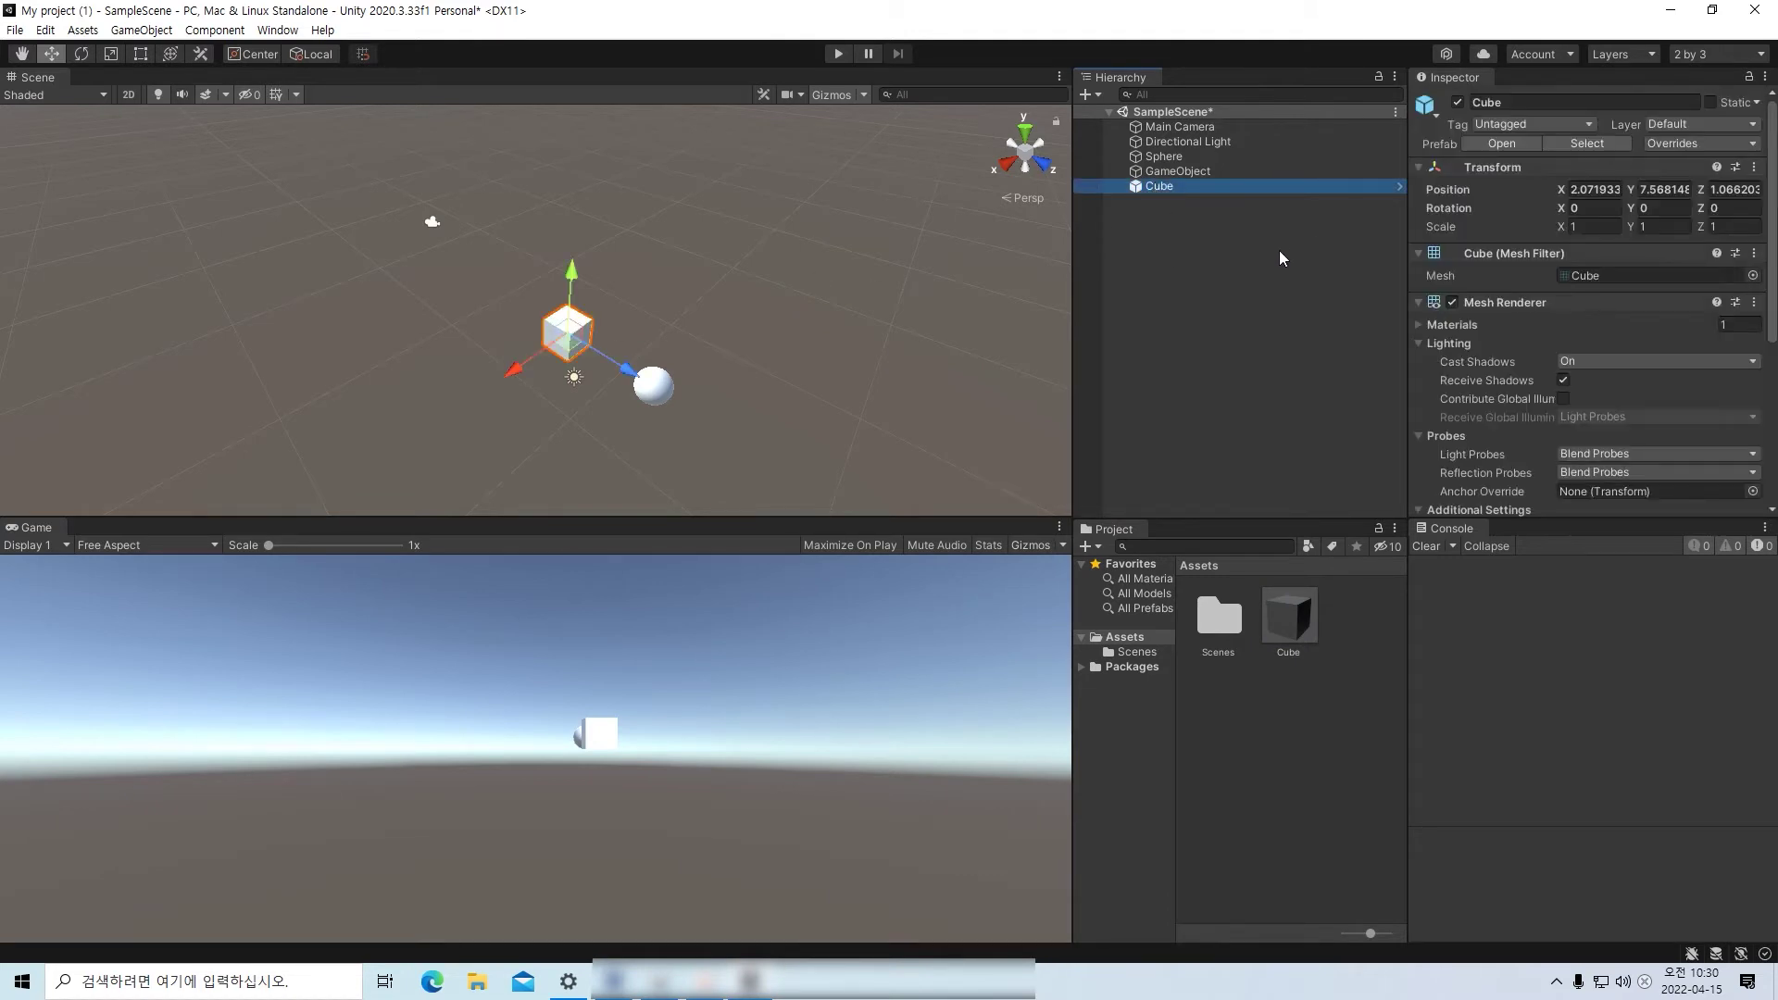
pyautogui.press('Delete')
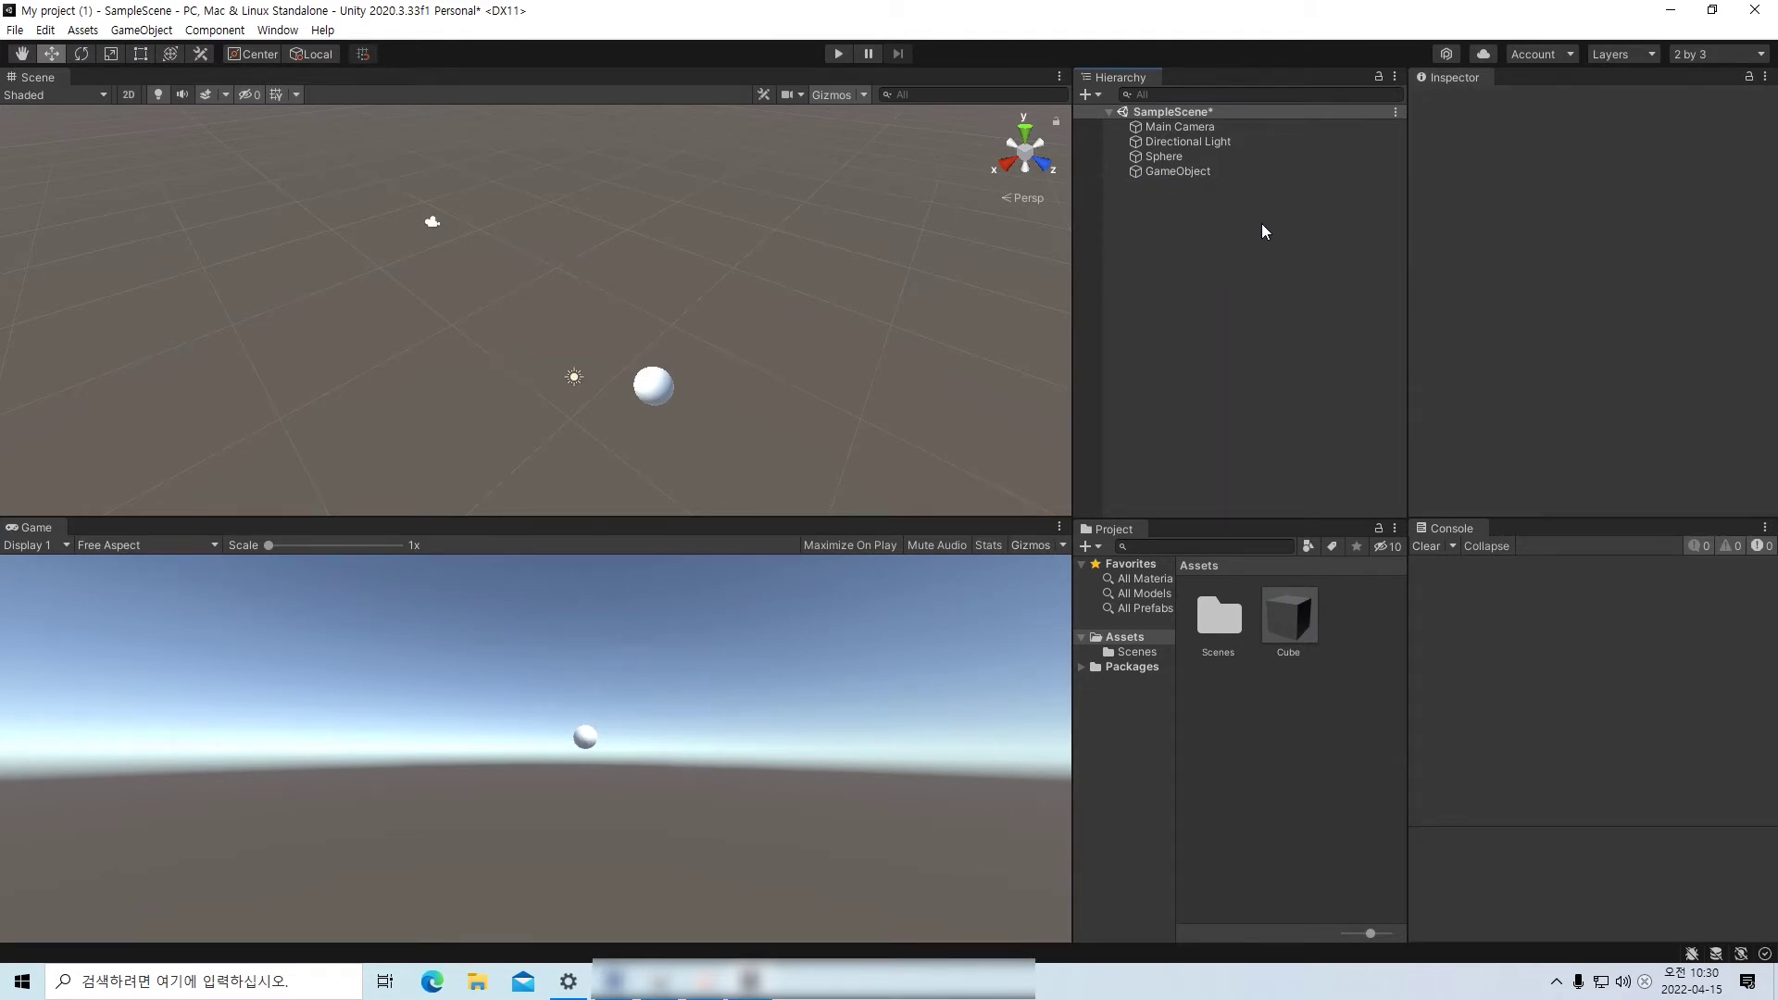
# - Add an instance of the Cube prefab from Assets to SampleScene and check it in the Inspector
pyautogui.click(1293, 594)
pyautogui.click(1163, 759)
pyautogui.click(1281, 617)
pyautogui.click(1280, 697)
pyautogui.click(1300, 628)
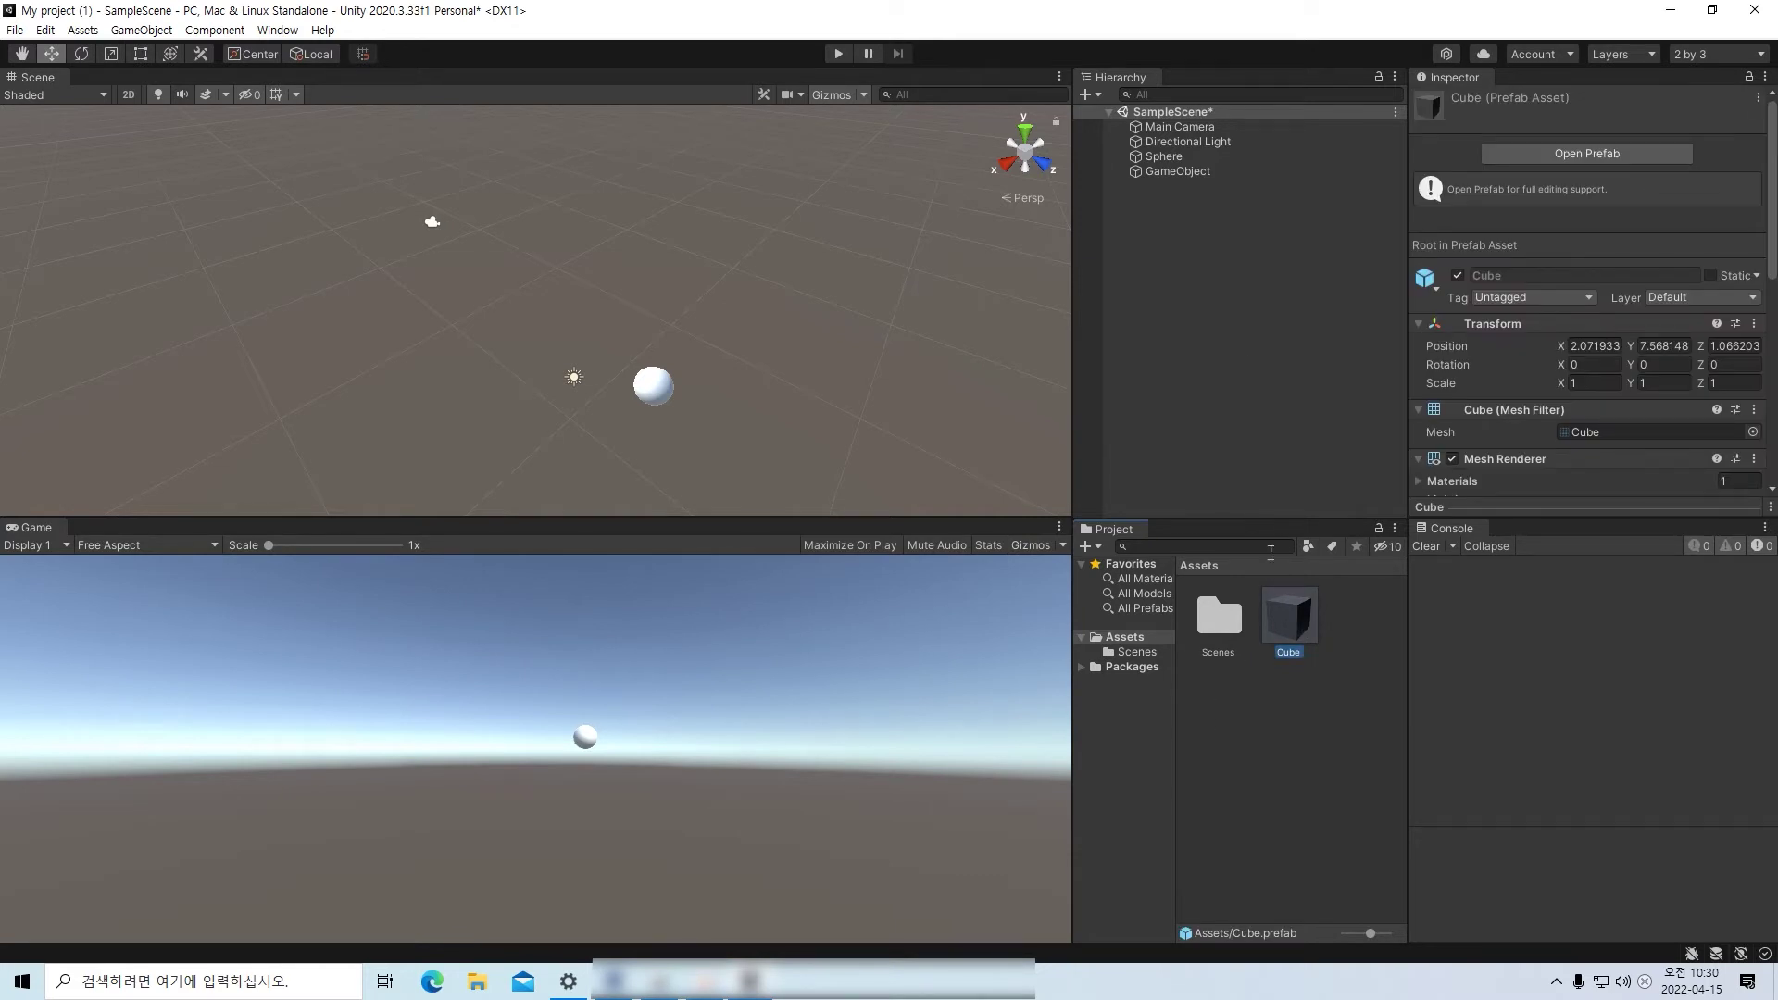
pyautogui.moveTo(1296, 609); pyautogui.dragTo(1257, 458)
pyautogui.moveTo(1163, 260); pyautogui.dragTo(1162, 251)
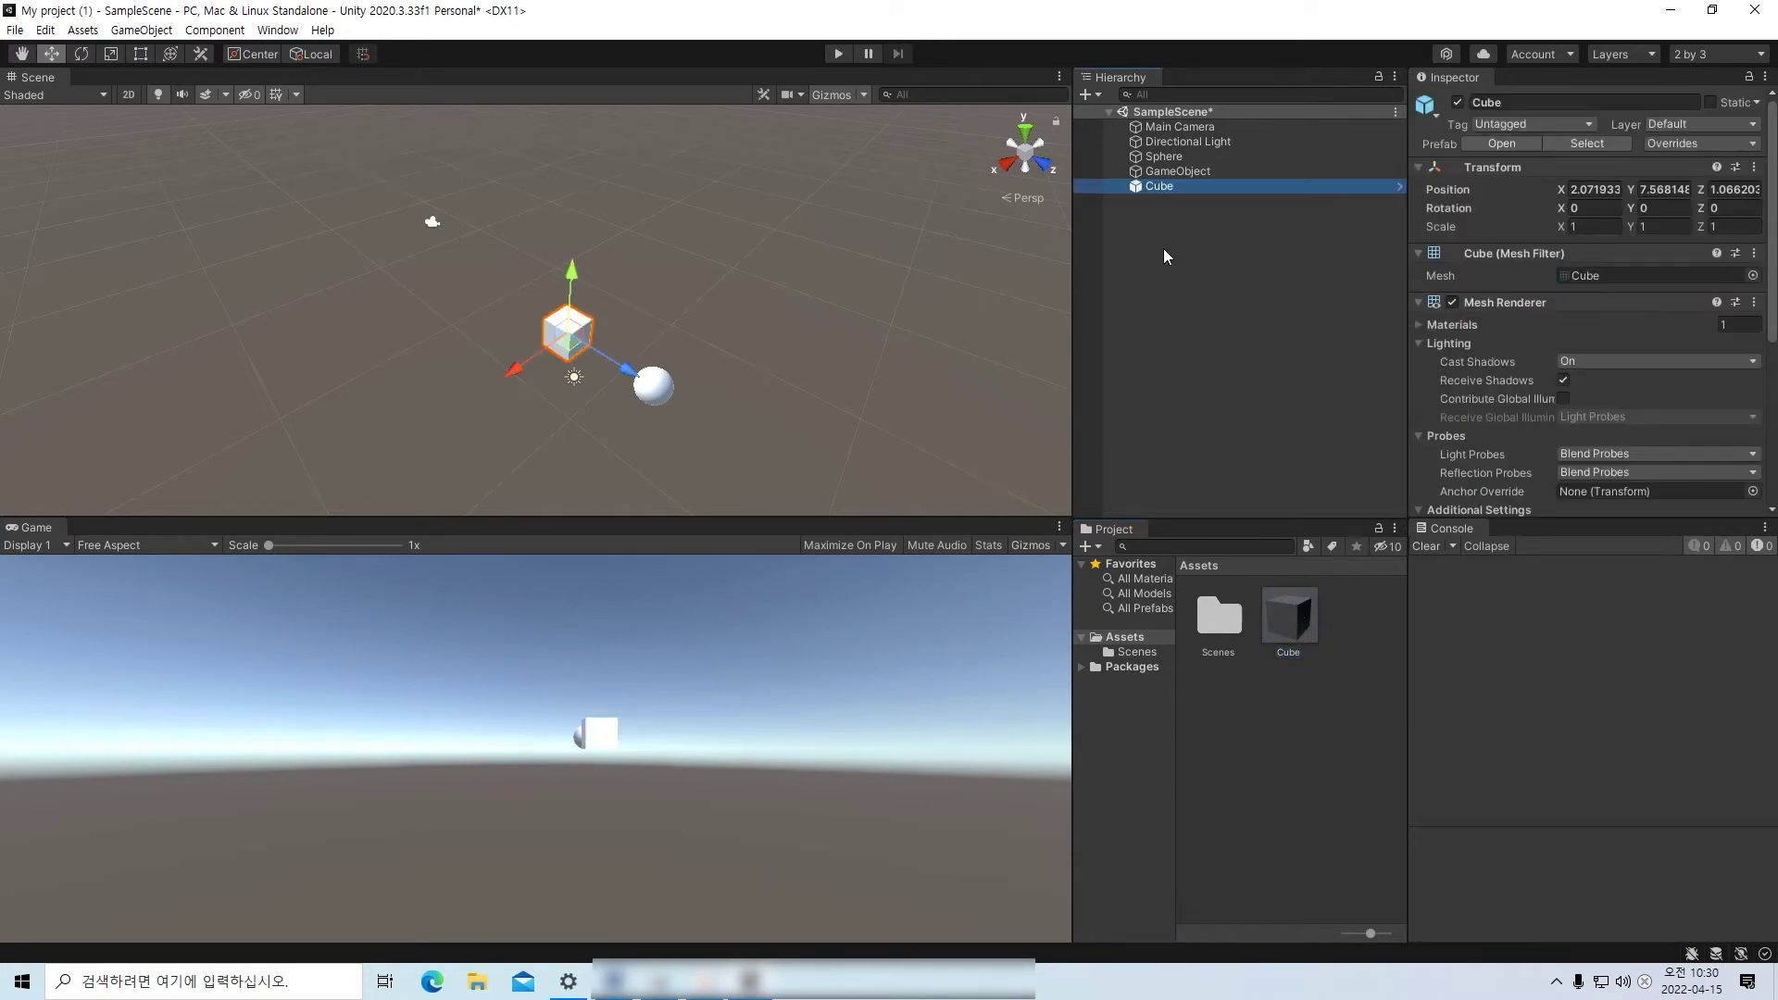
pyautogui.click(1191, 307)
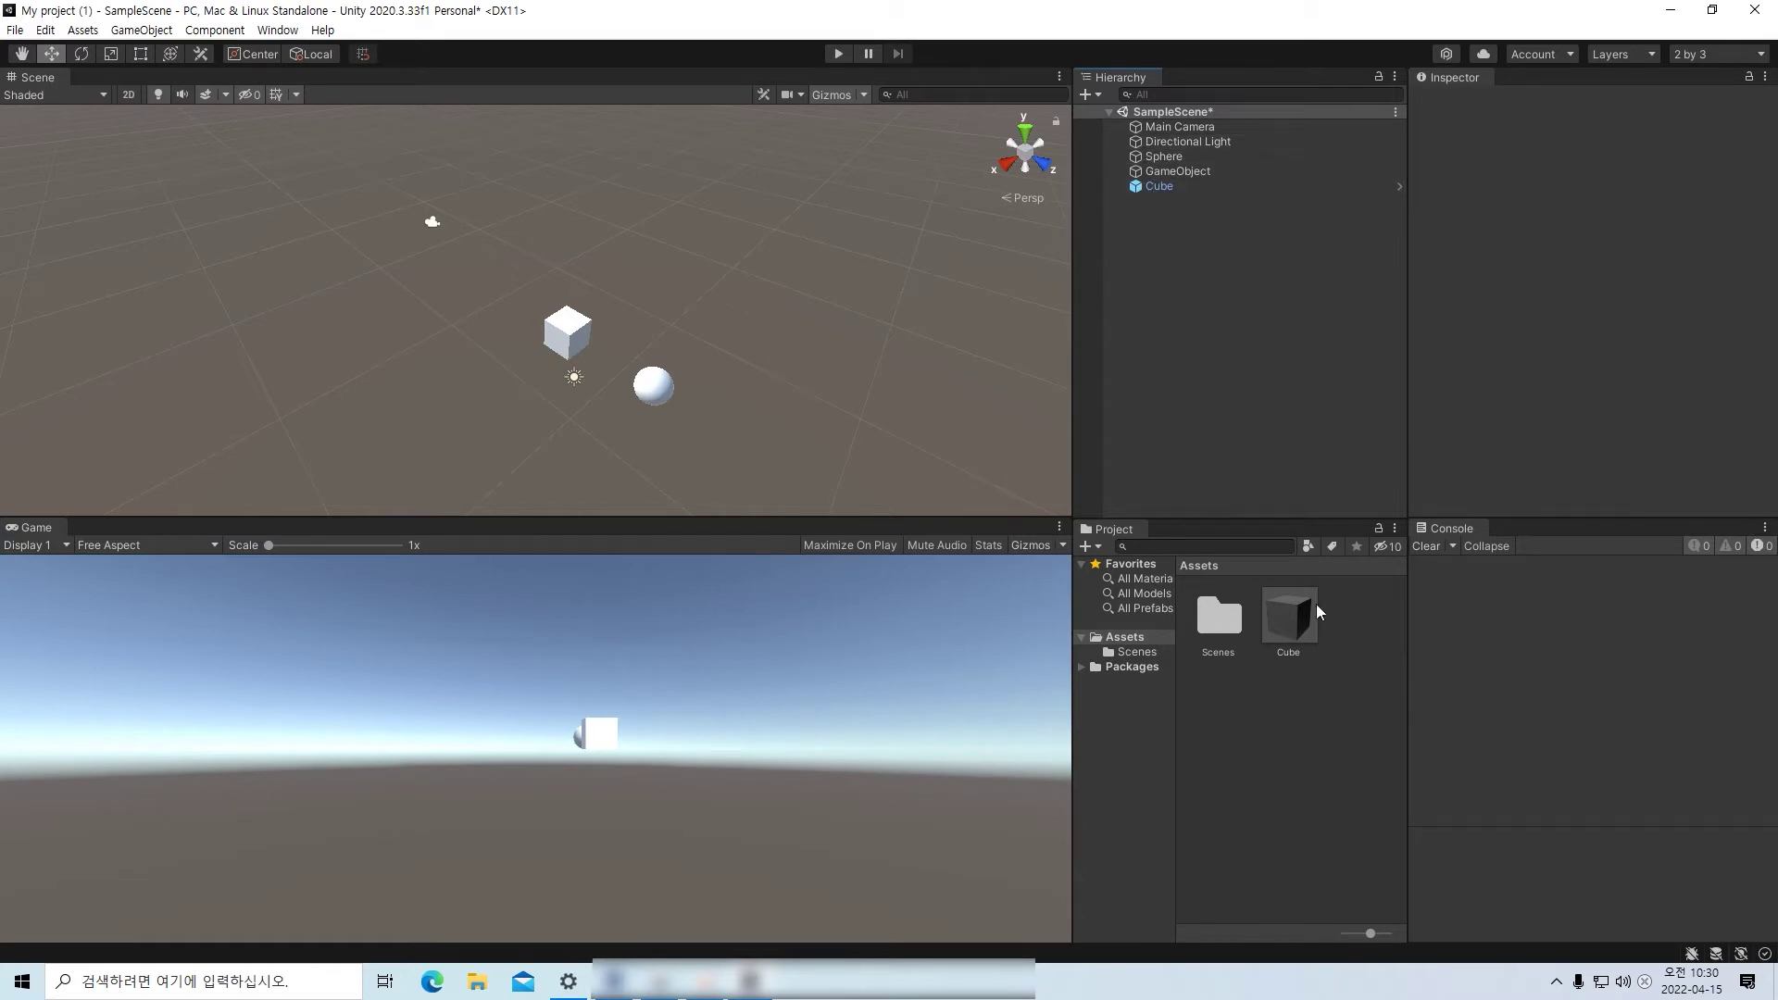
pyautogui.click(1192, 187)
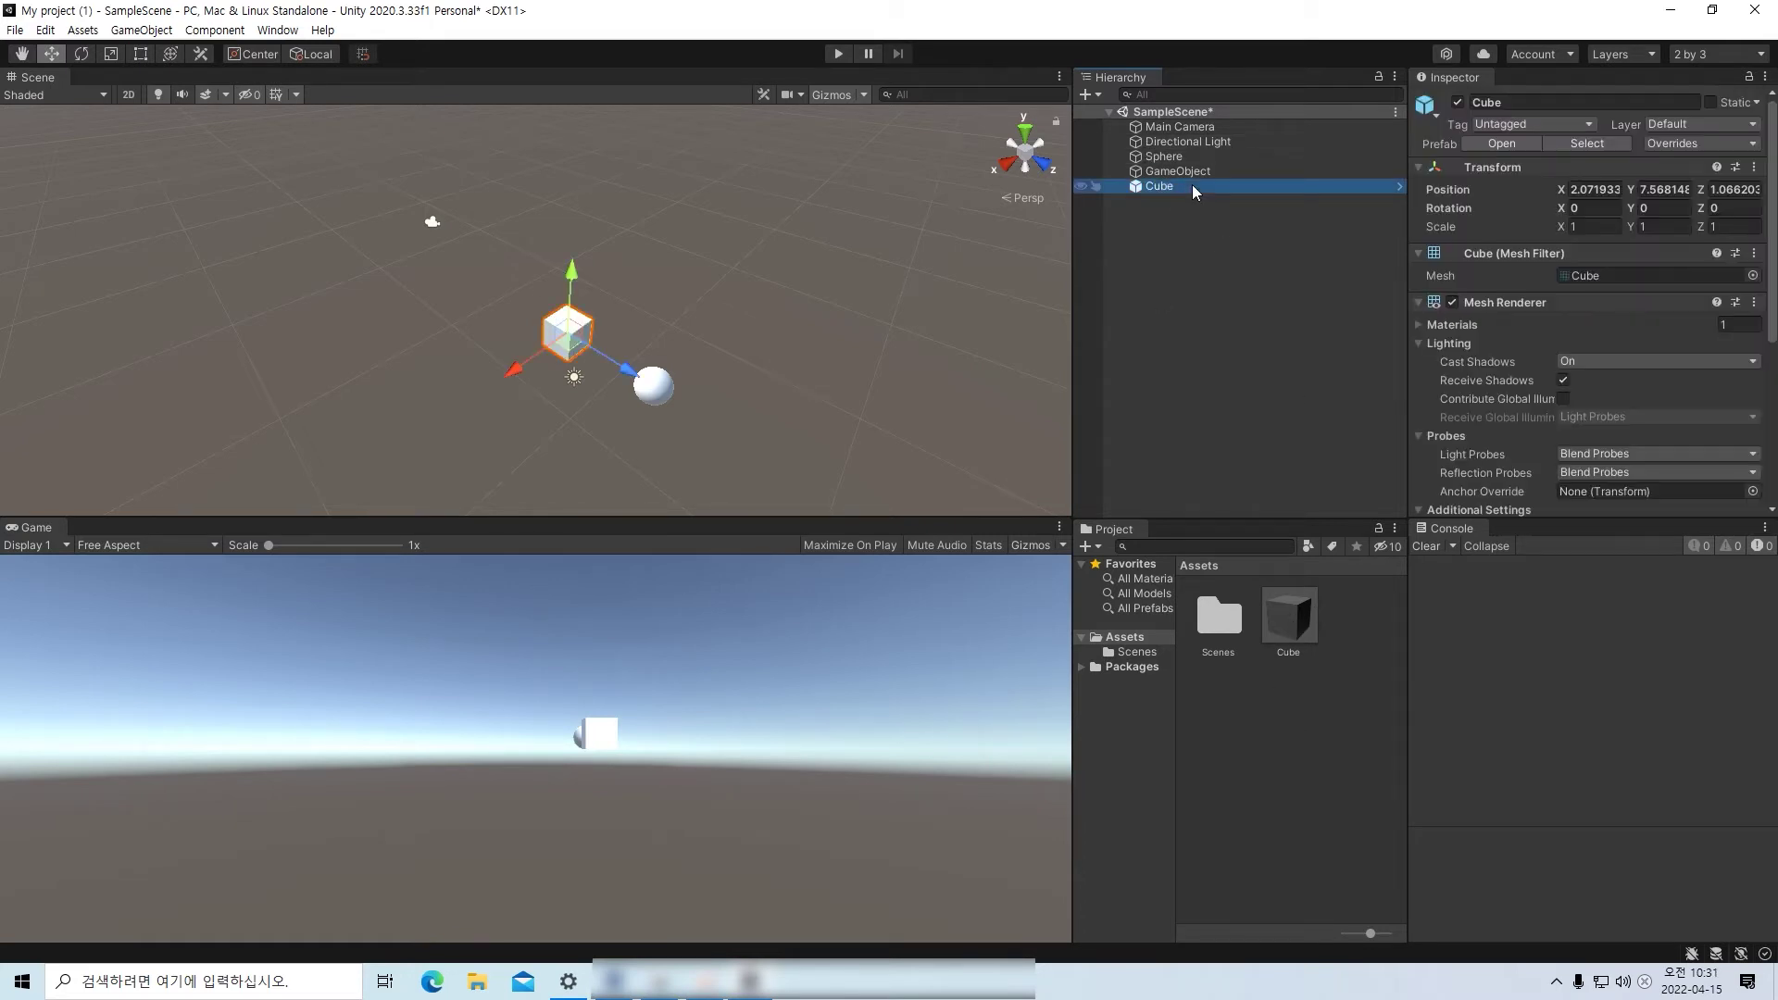
pyautogui.click(1231, 322)
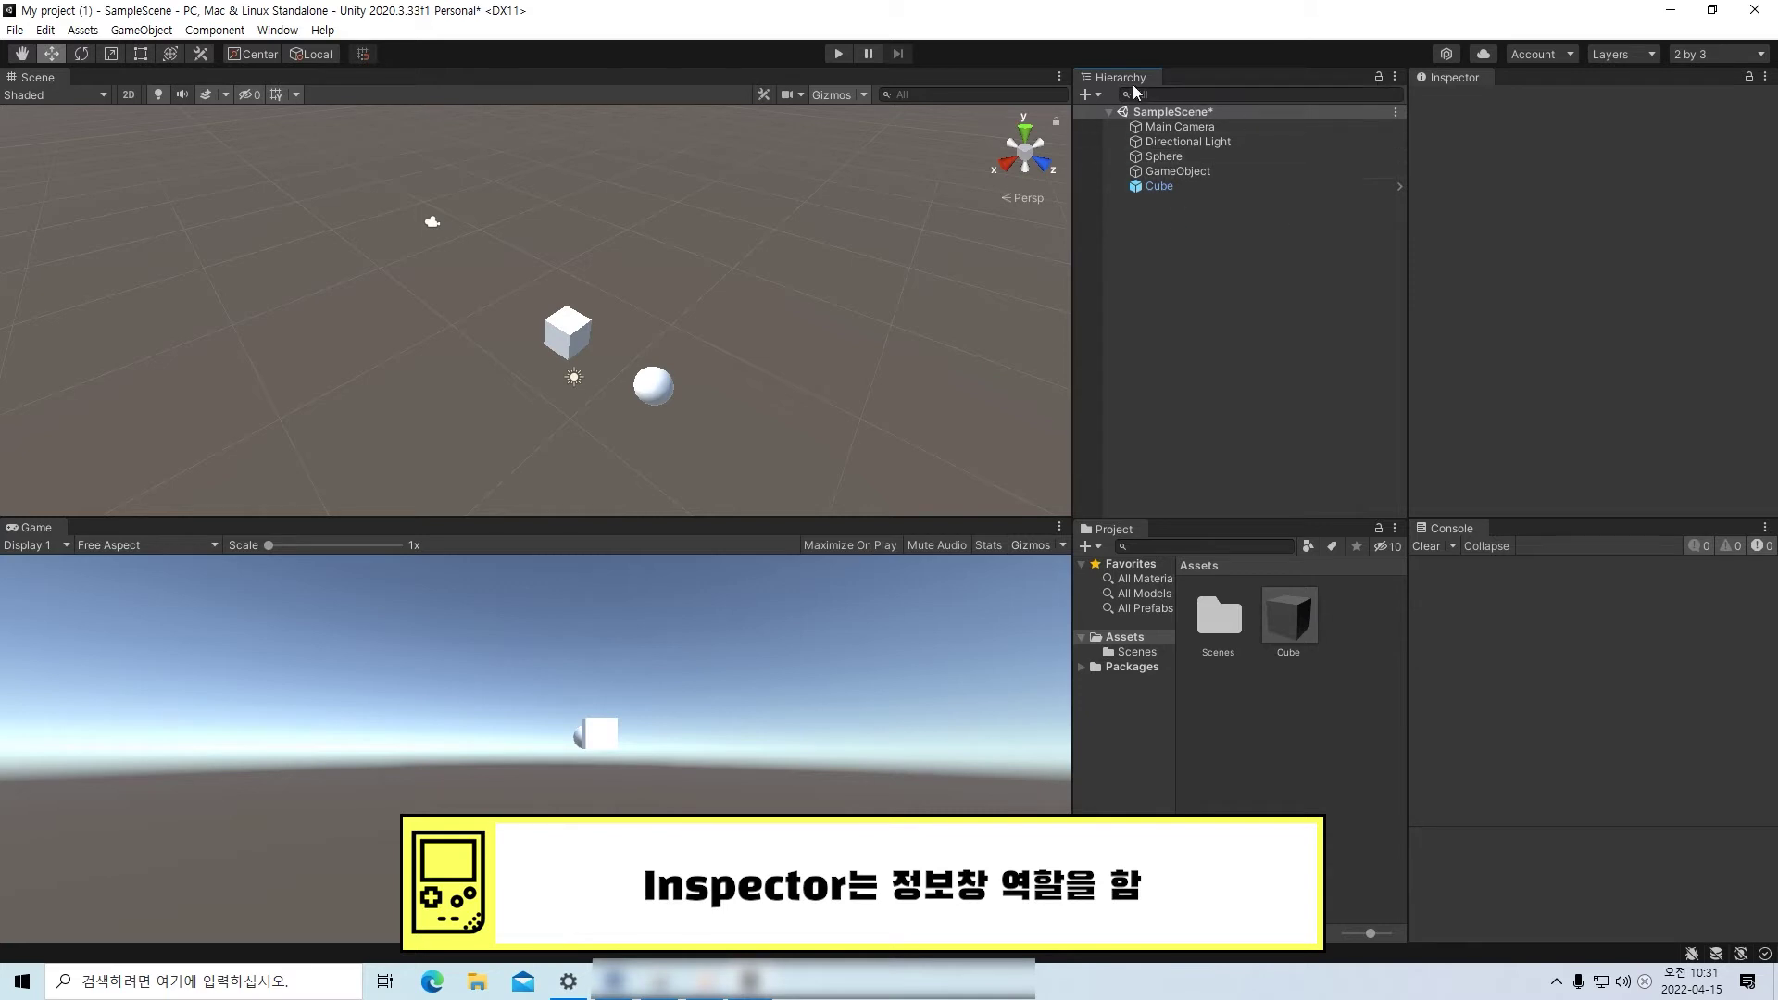
# - Move the Sphere along its Z axis to about 4.09 and review its components in the Inspector
pyautogui.click(1197, 159)
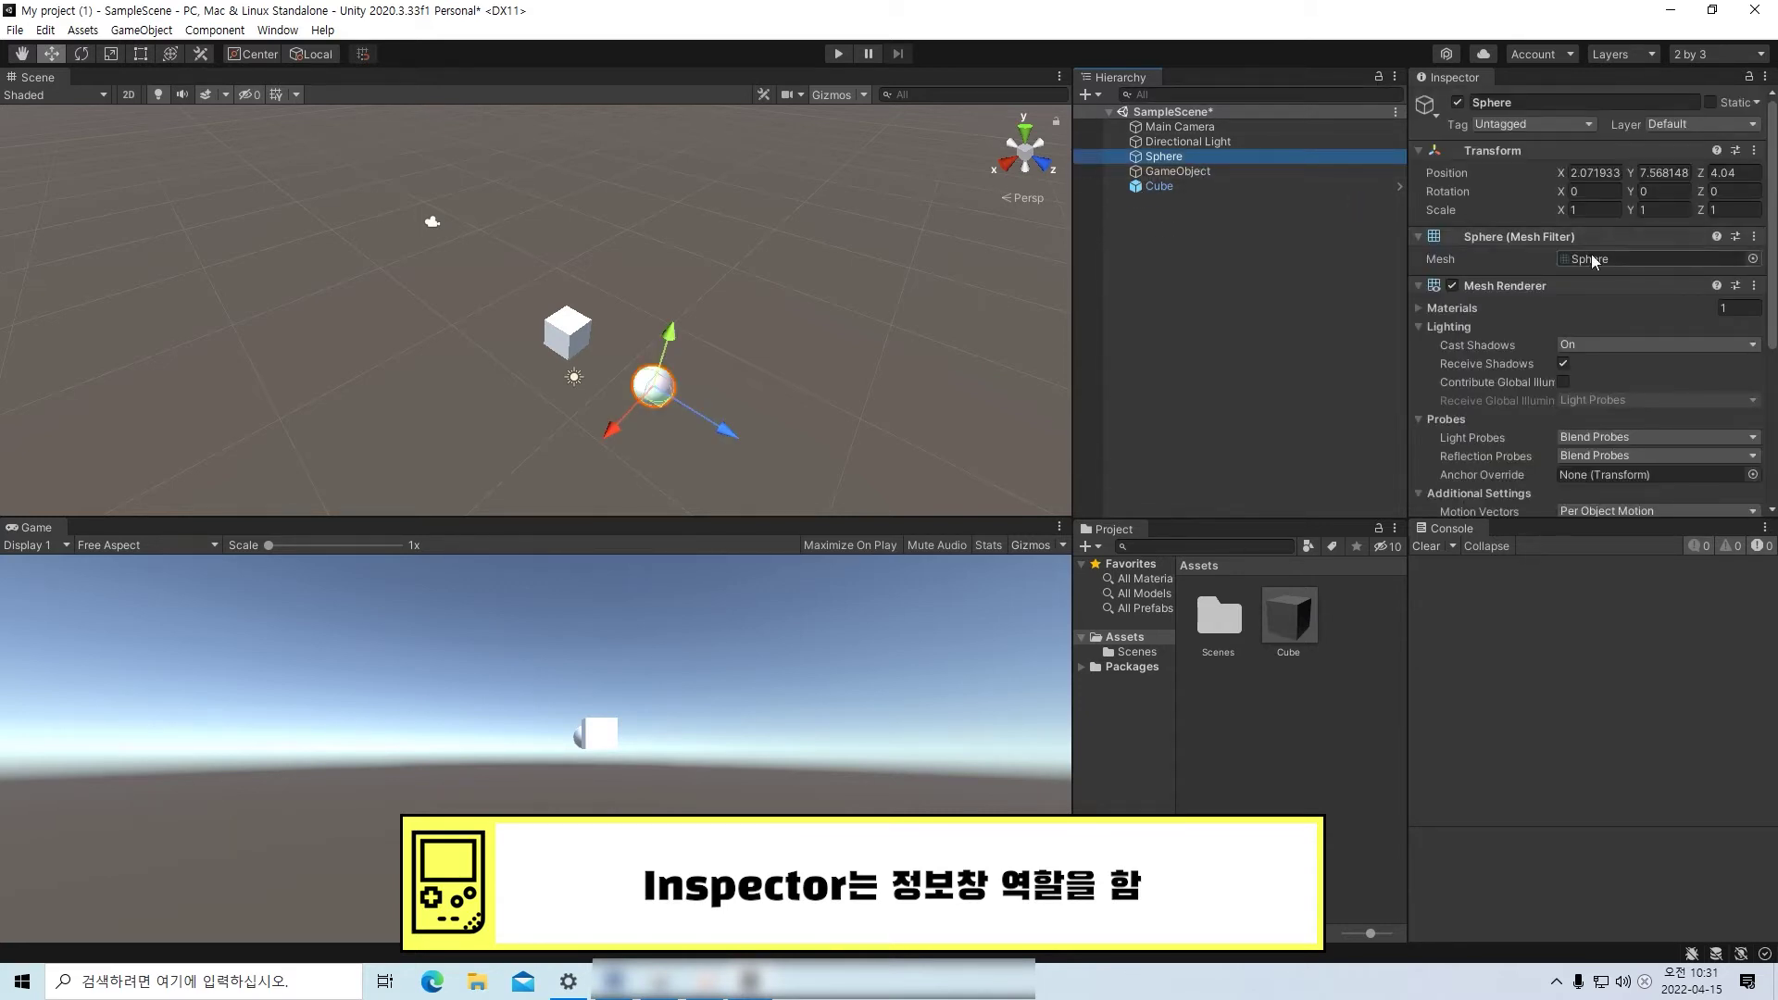
pyautogui.scroll(-5, 1594, 281)
pyautogui.scroll(5, 1592, 291)
pyautogui.moveTo(722, 428)
pyautogui.mouseDown()
pyautogui.moveTo(755, 448)
pyautogui.moveTo(719, 416)
pyautogui.mouseUp()
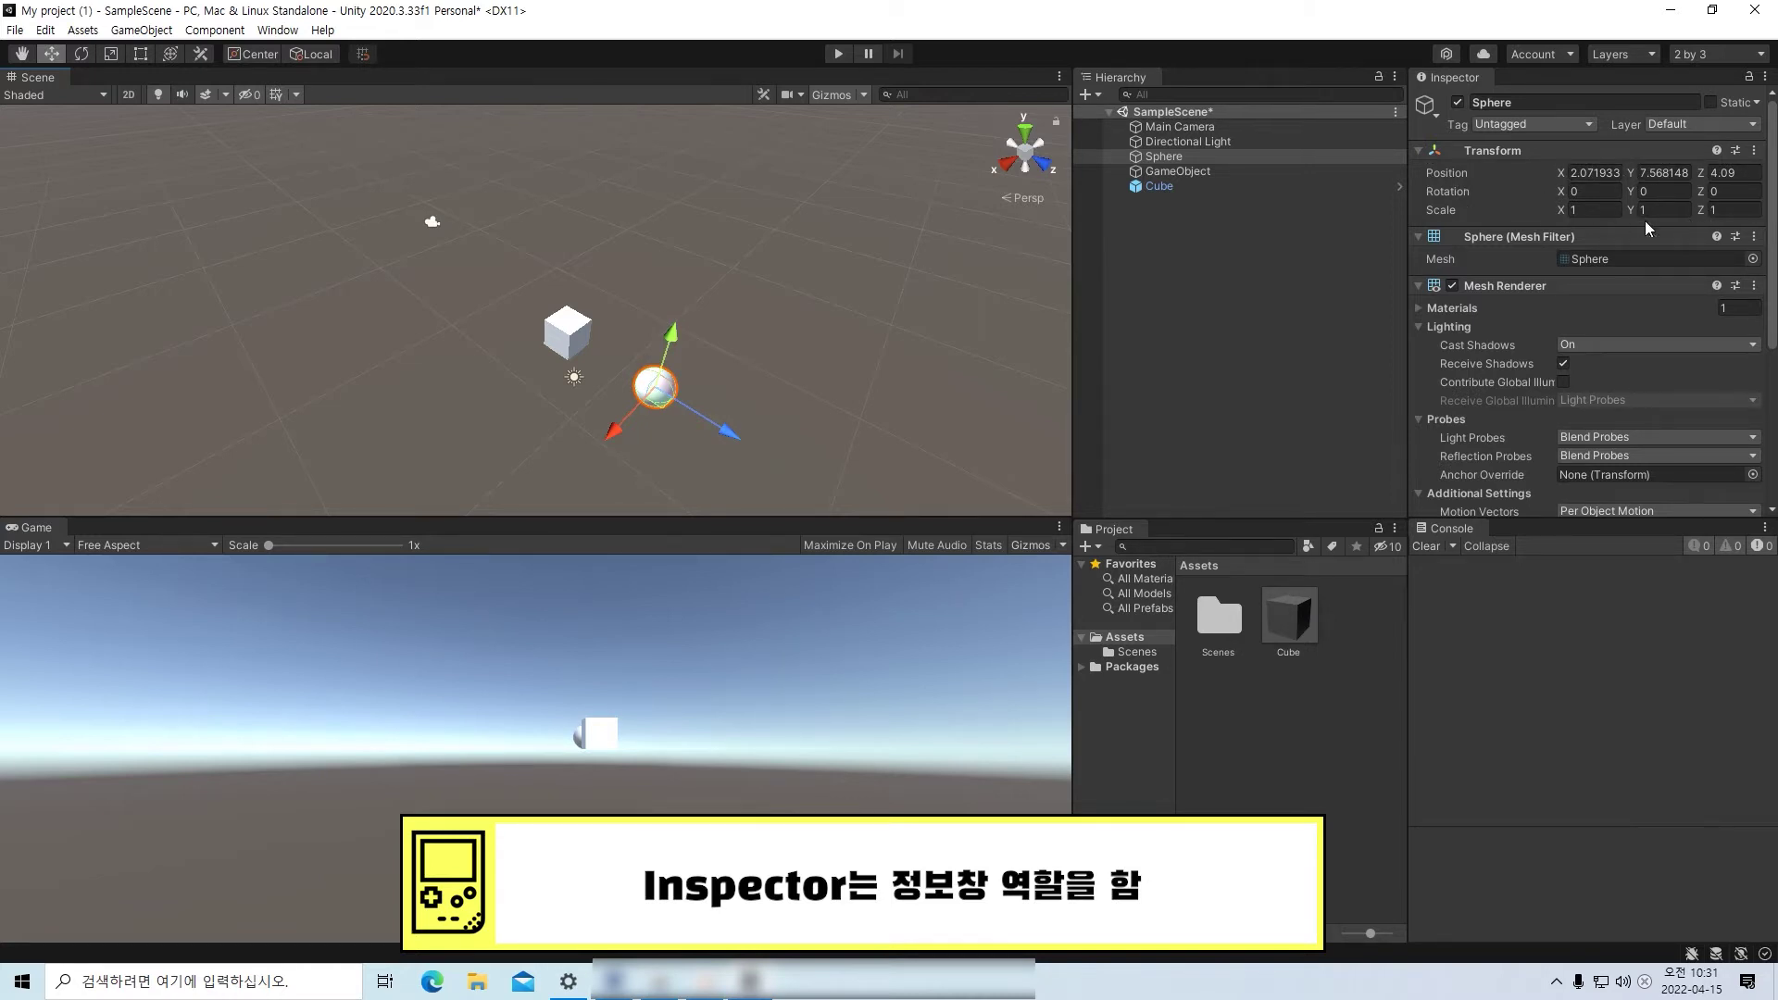
pyautogui.scroll(-5, 1468, 457)
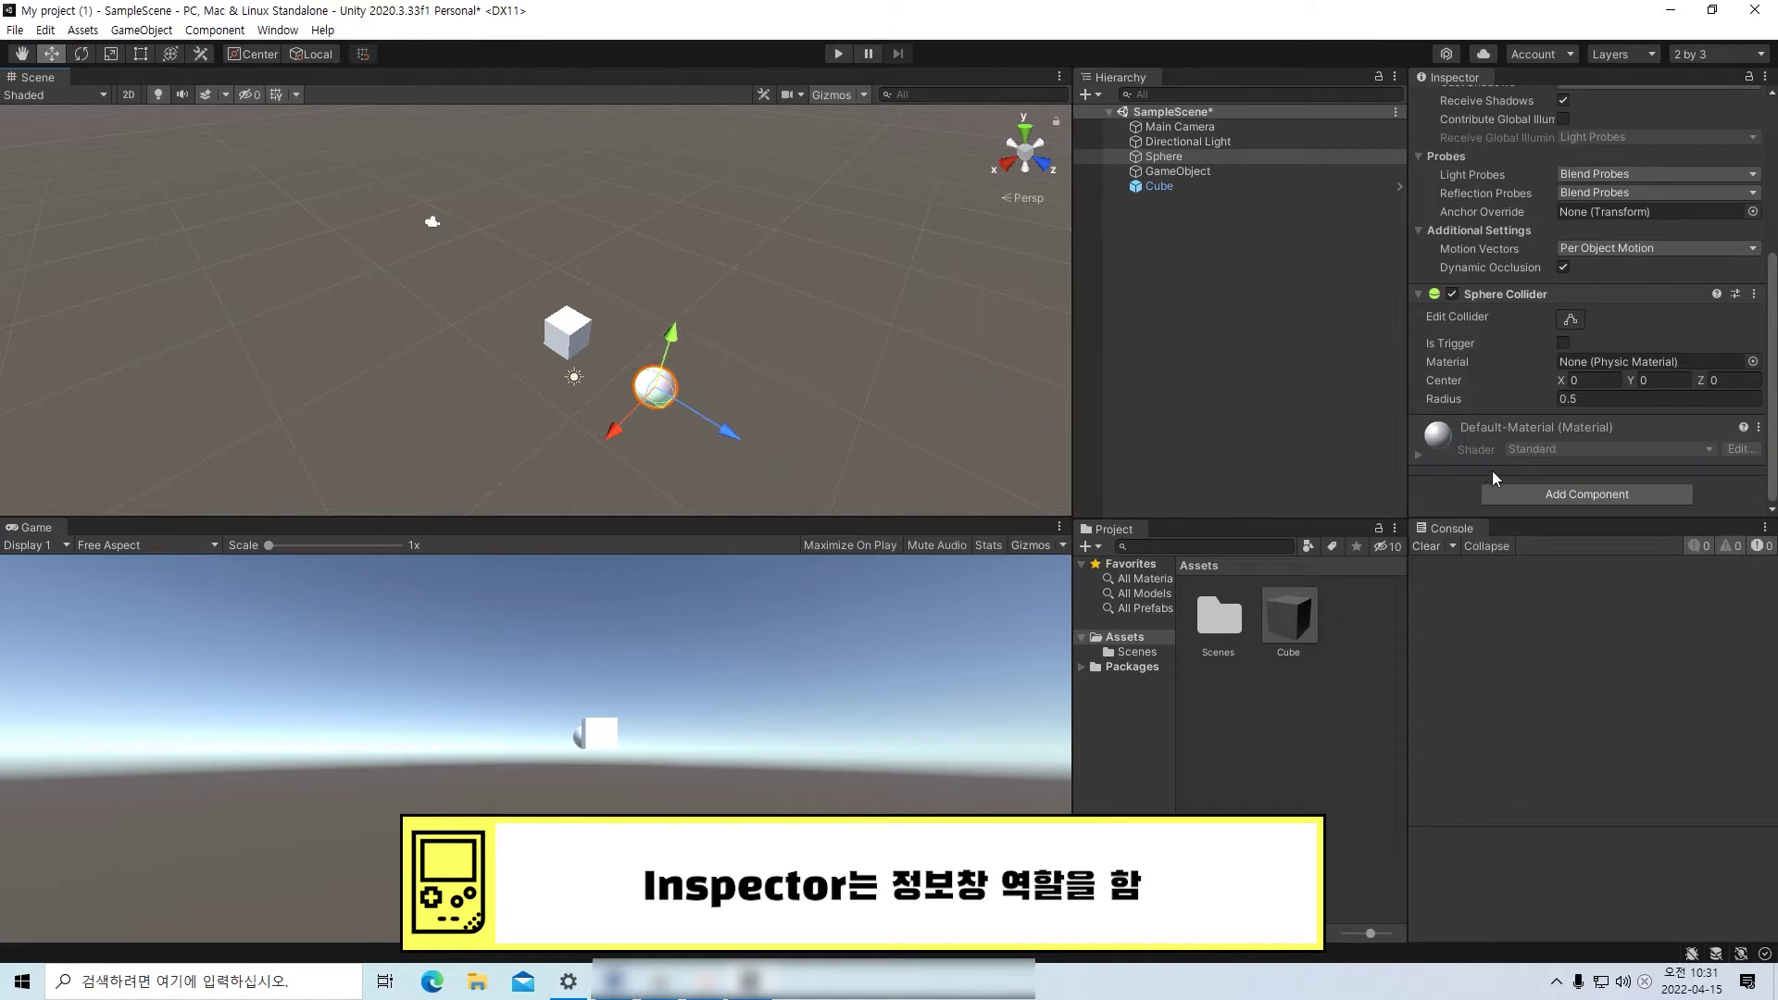
pyautogui.scroll(5, 1492, 471)
pyautogui.scroll(-5, 1537, 259)
pyautogui.scroll(5, 1564, 328)
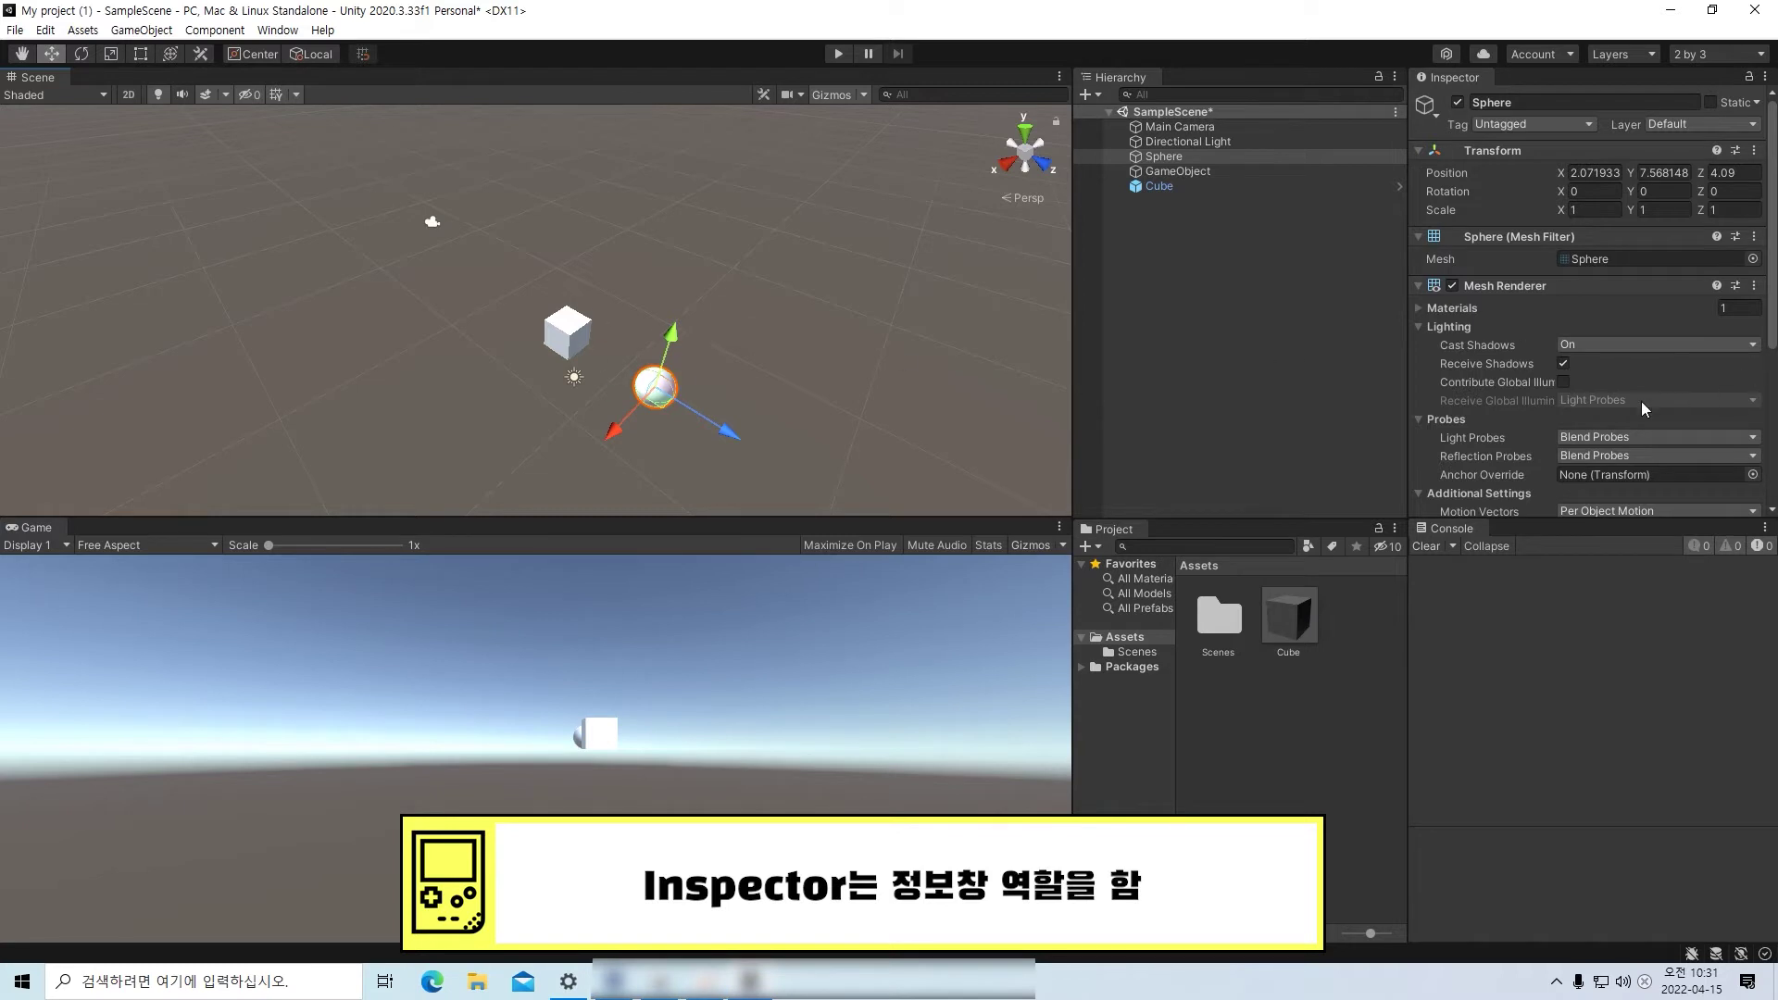
pyautogui.scroll(-5, 1640, 401)
pyautogui.scroll(5, 1653, 352)
# - Set the Sphere's scale to X 2, Y 3 and Z 2, and deselect it
pyautogui.click(1577, 211)
pyautogui.write('2')
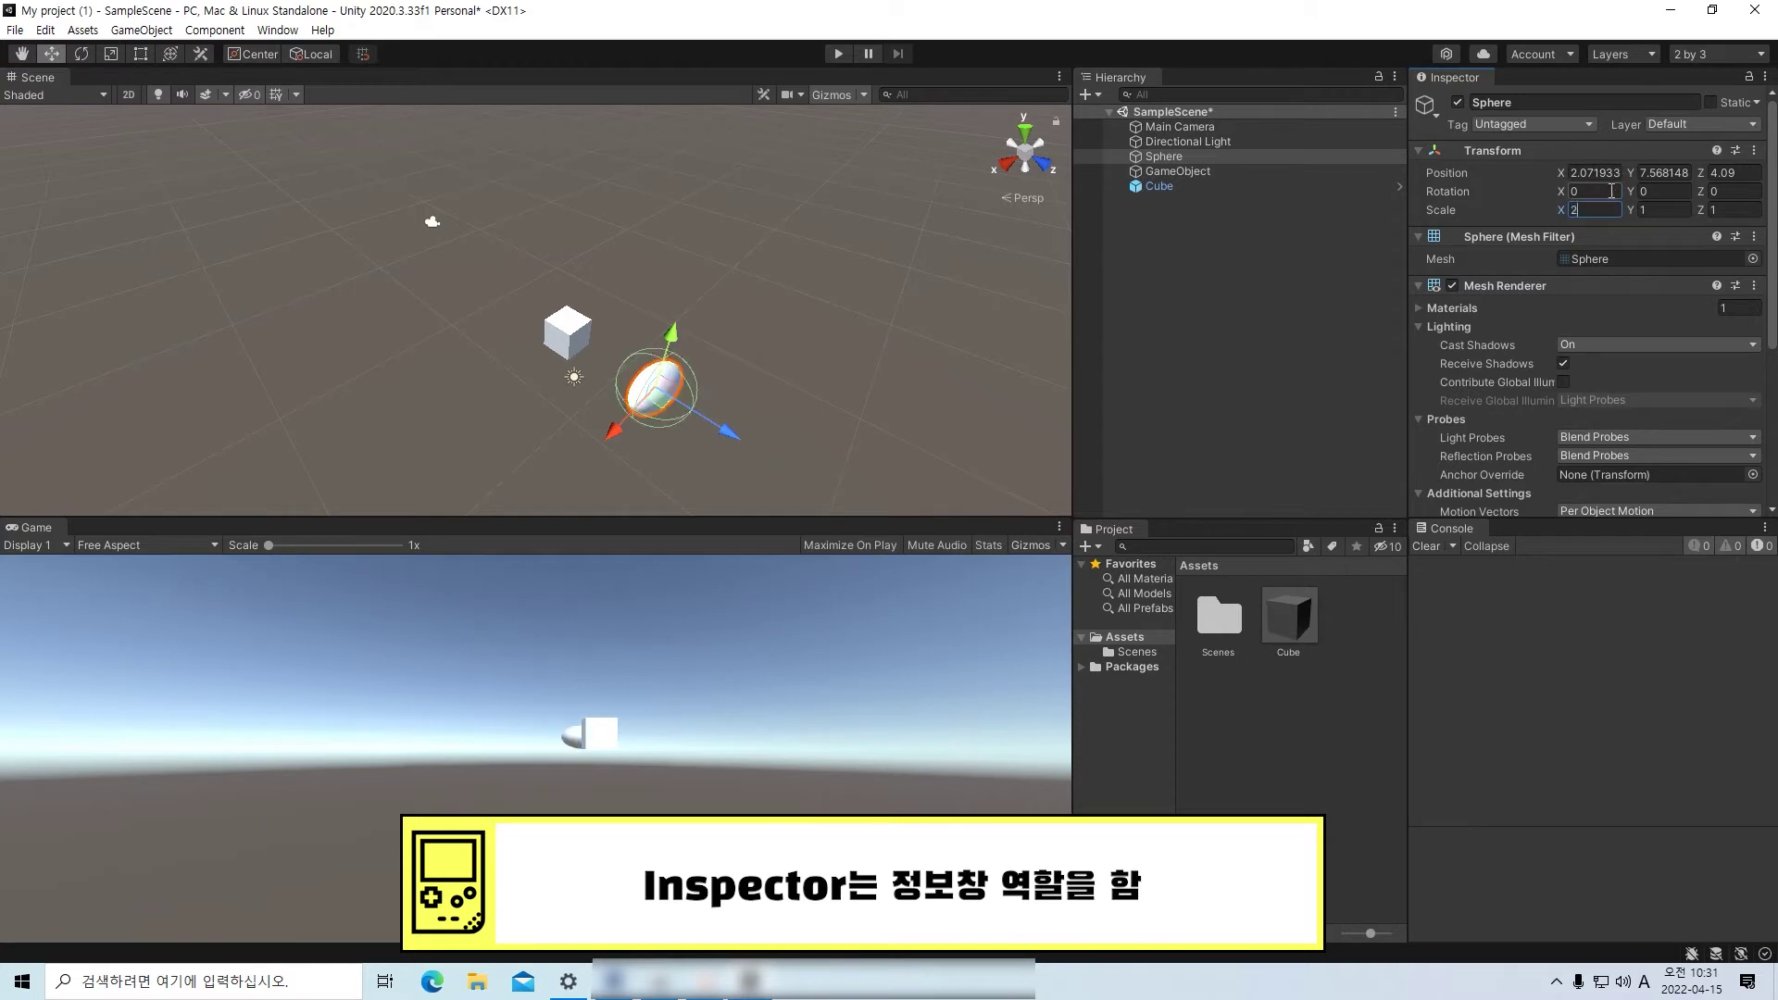
pyautogui.press('Tab')
pyautogui.write('3')
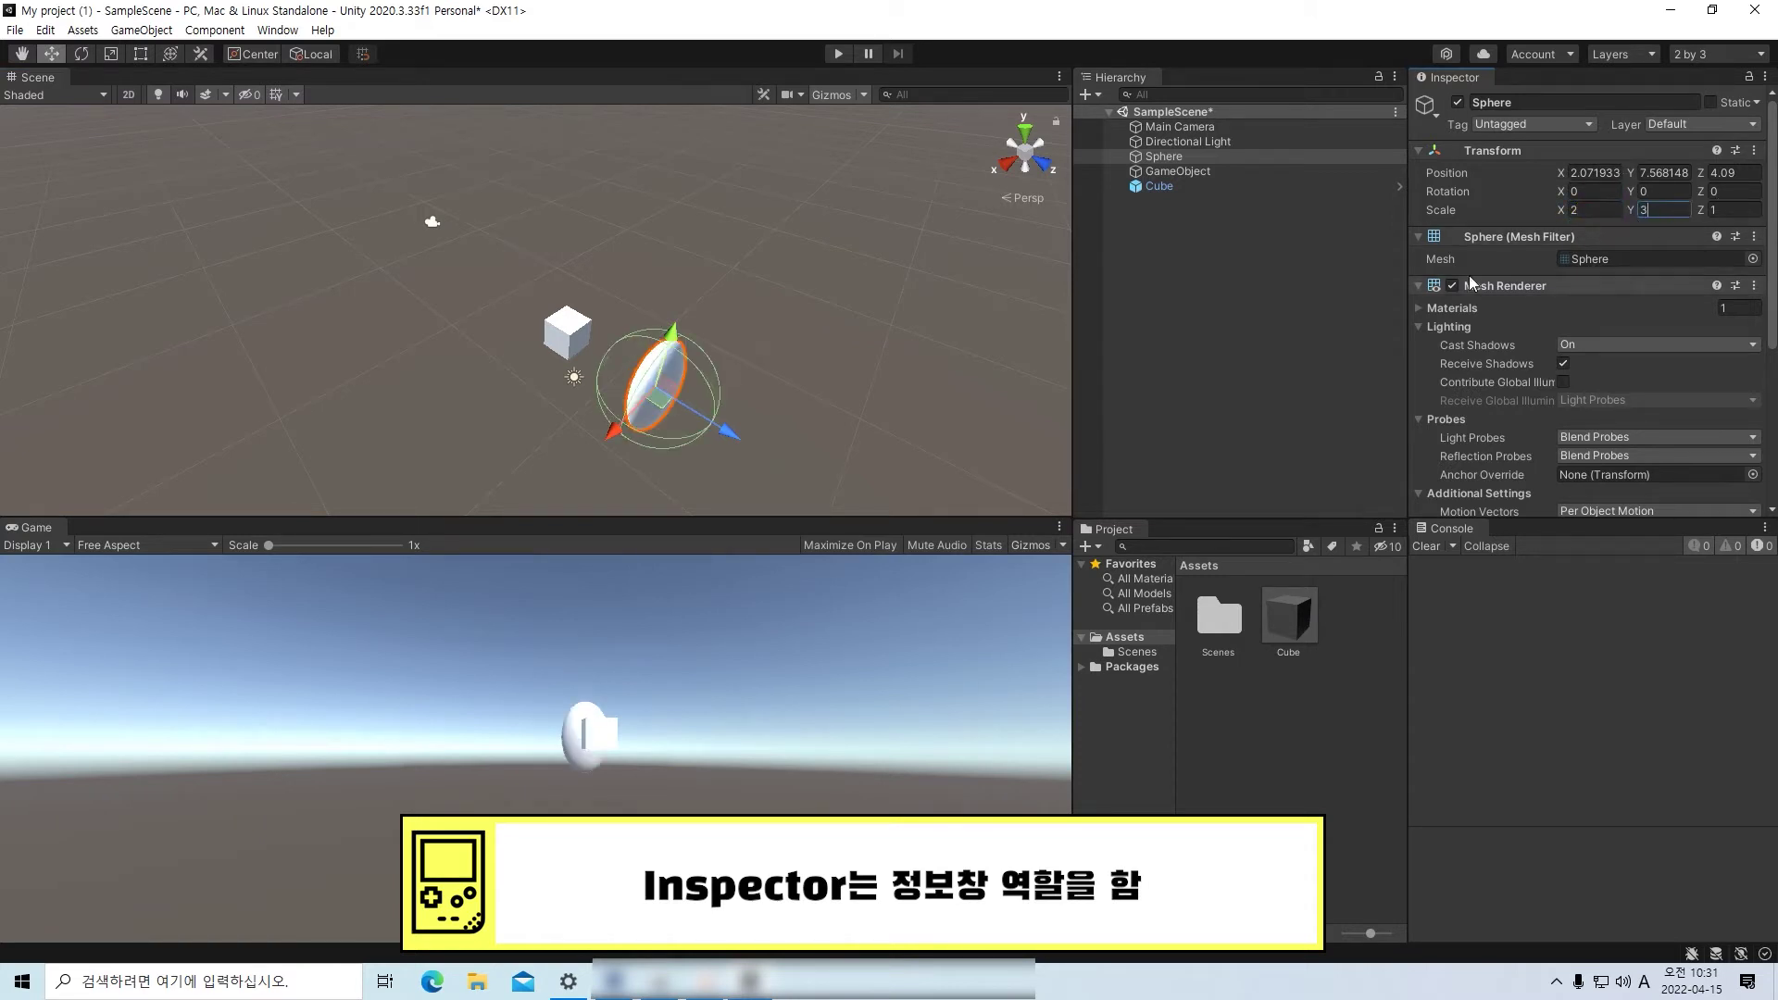
pyautogui.press('Tab')
pyautogui.write('2')
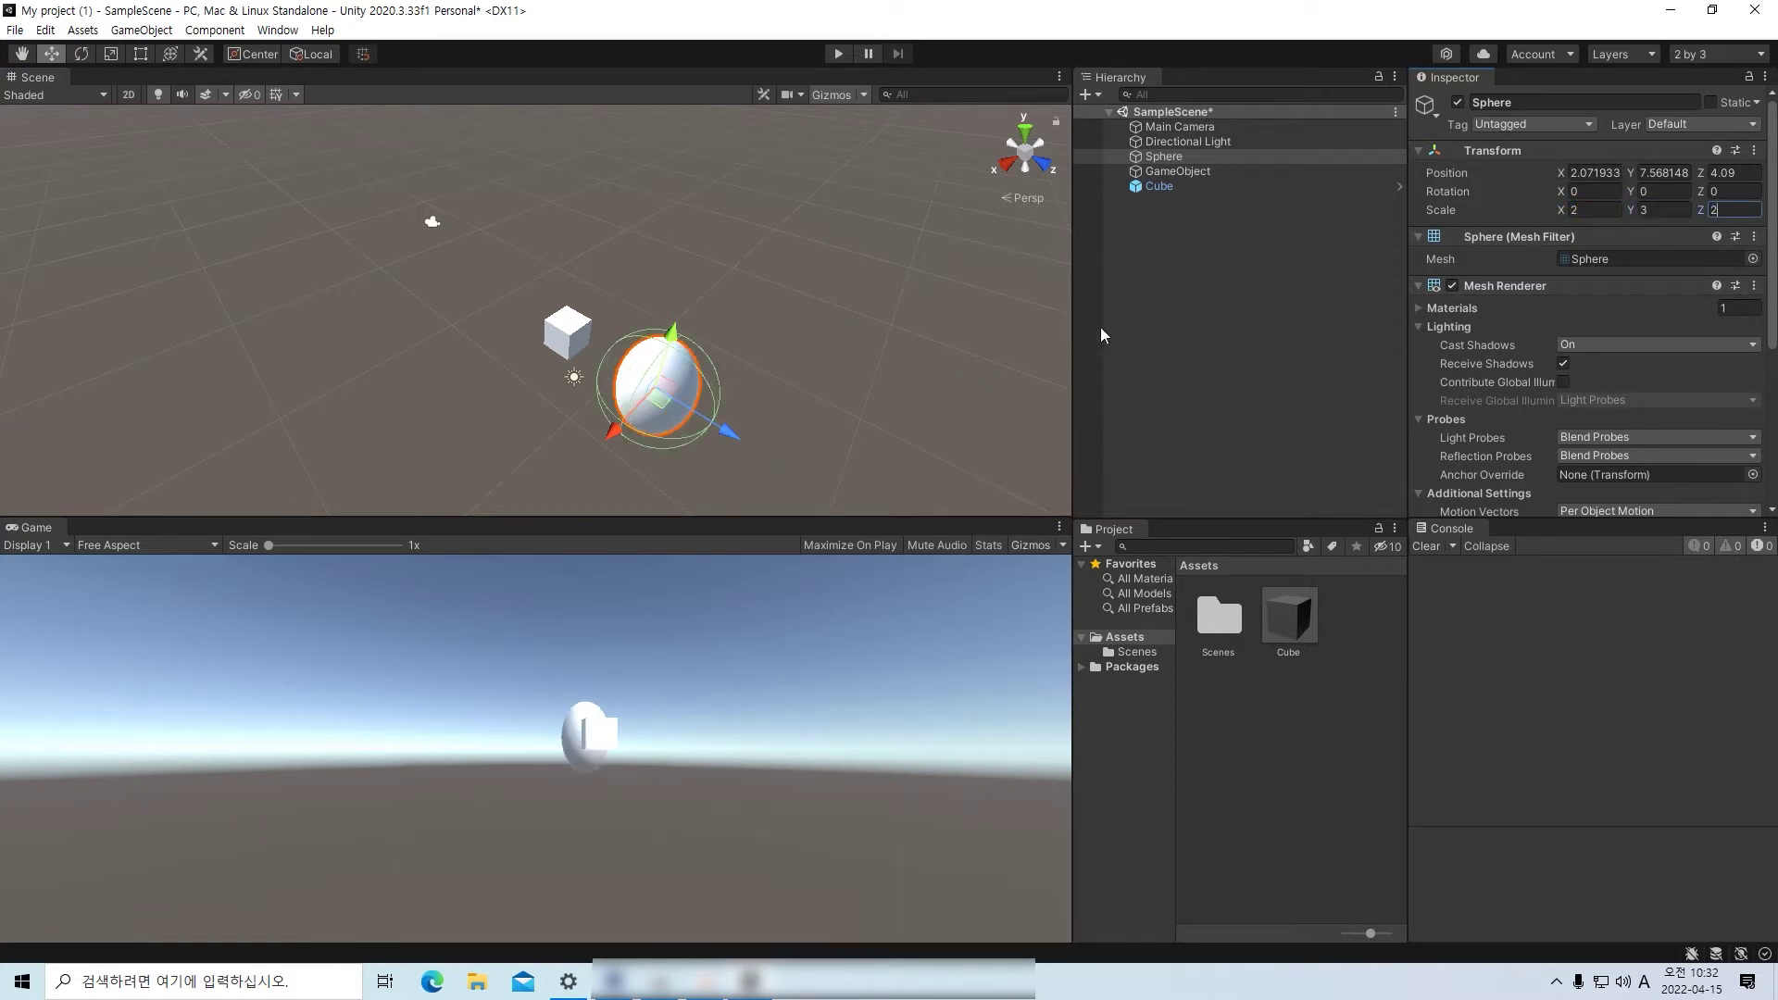
pyautogui.click(552, 416)
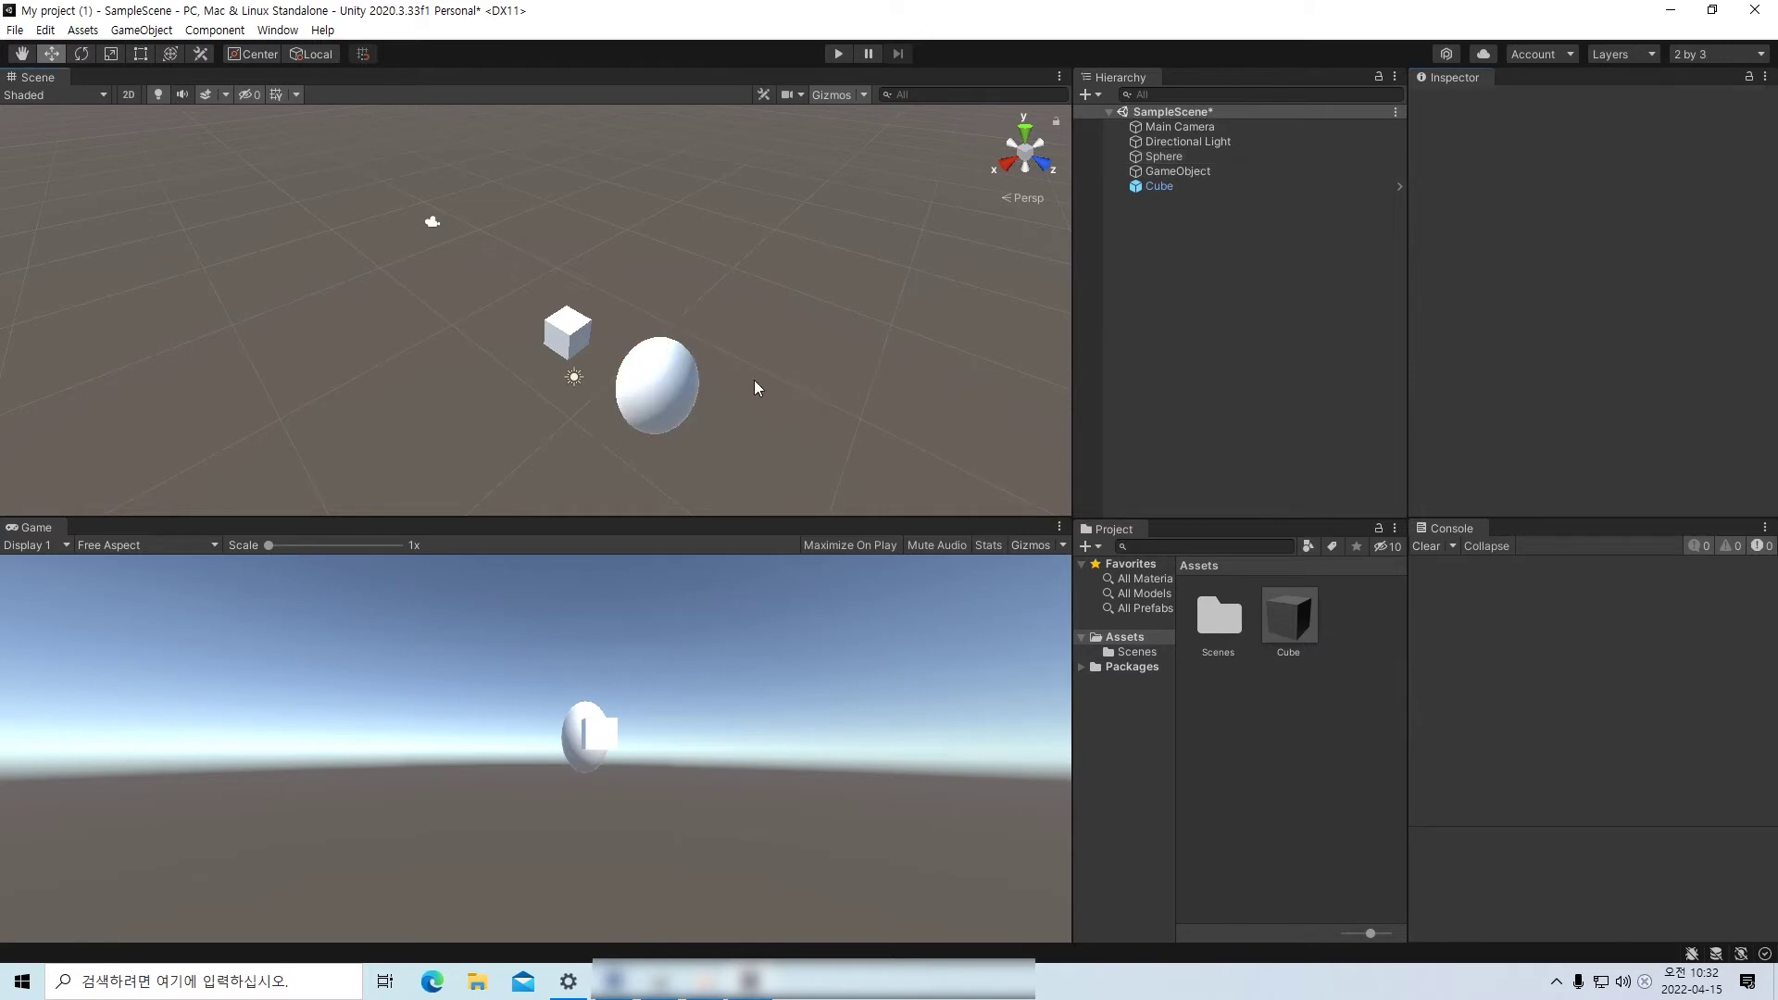
# - Move the Cube instance in the scene to about X 0.25, Z -3.73 and review its components
pyautogui.click(1164, 155)
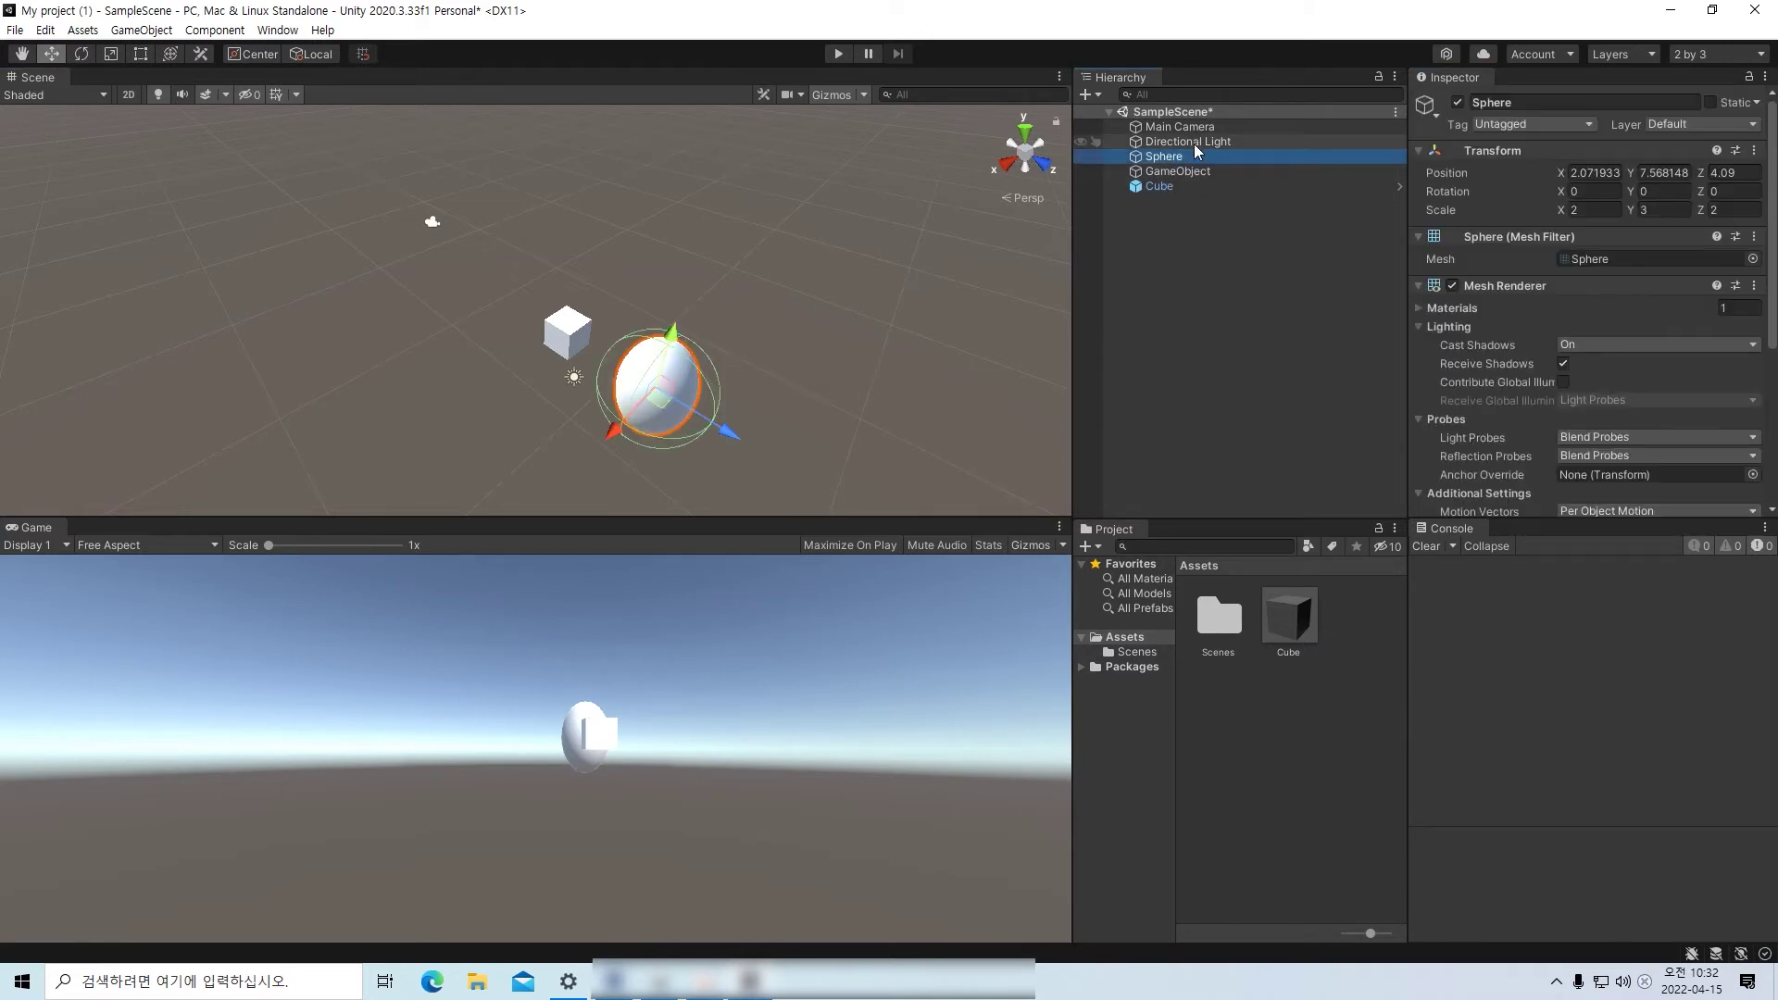
pyautogui.click(1183, 170)
pyautogui.click(1172, 185)
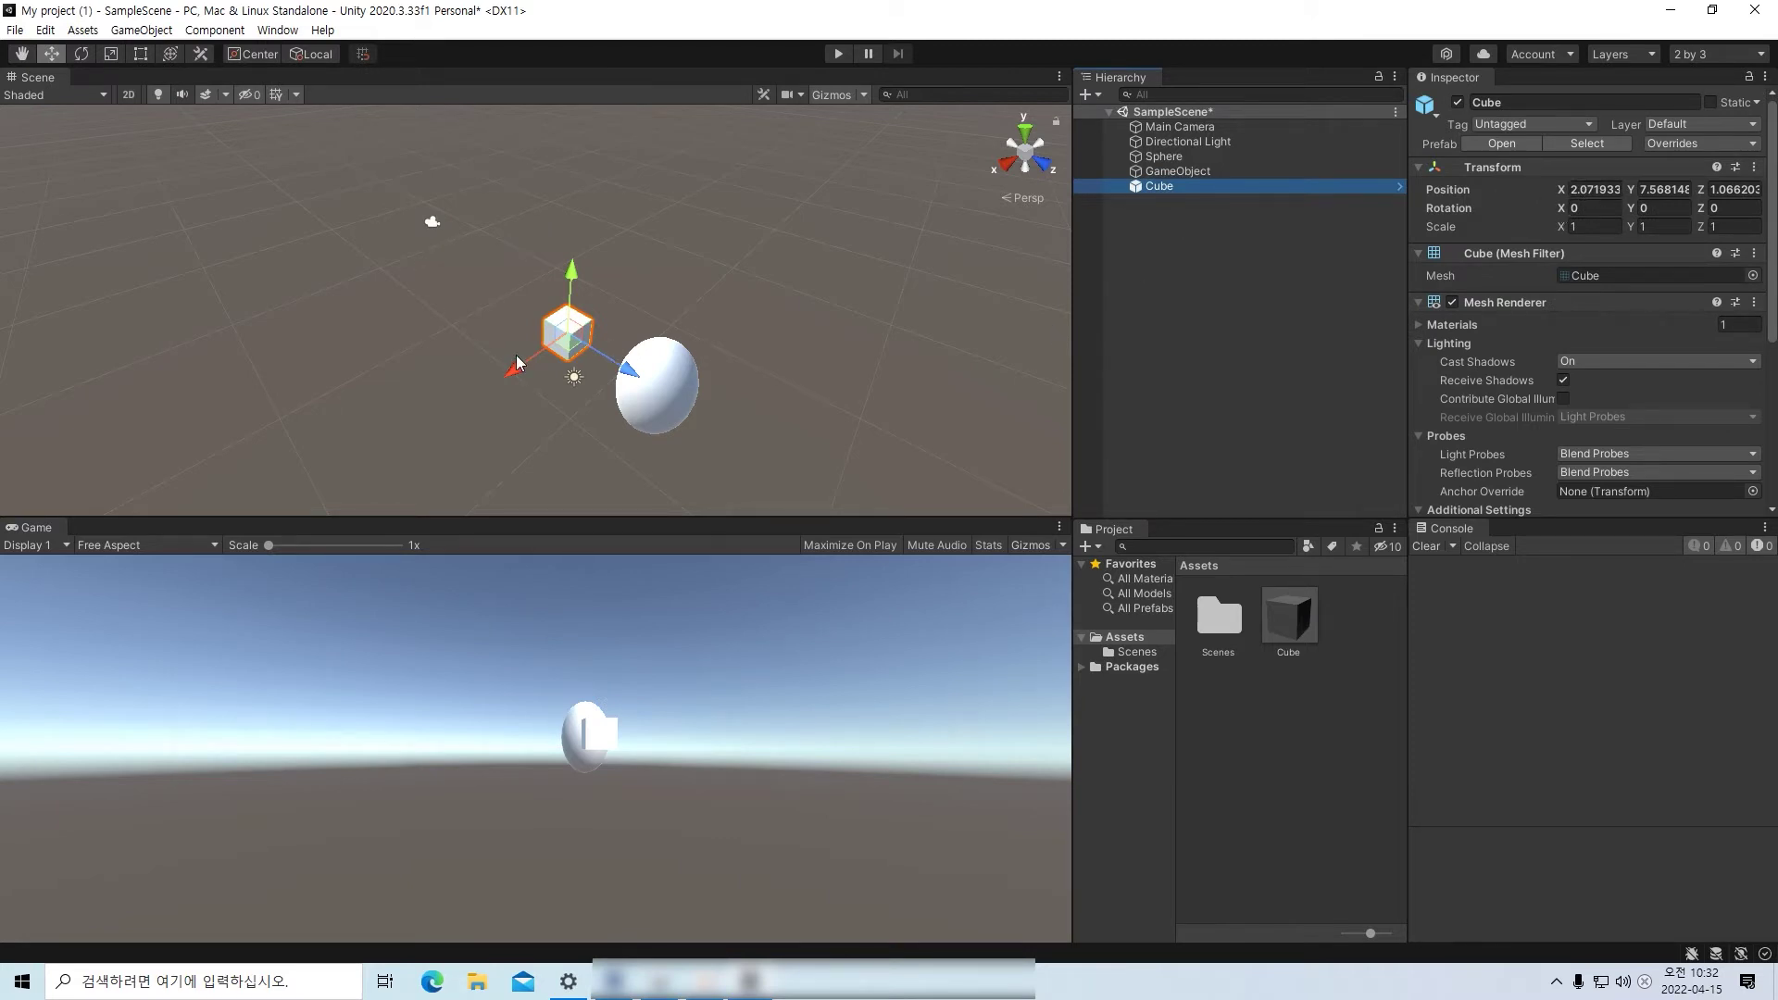
pyautogui.moveTo(515, 362); pyautogui.dragTo(546, 276)
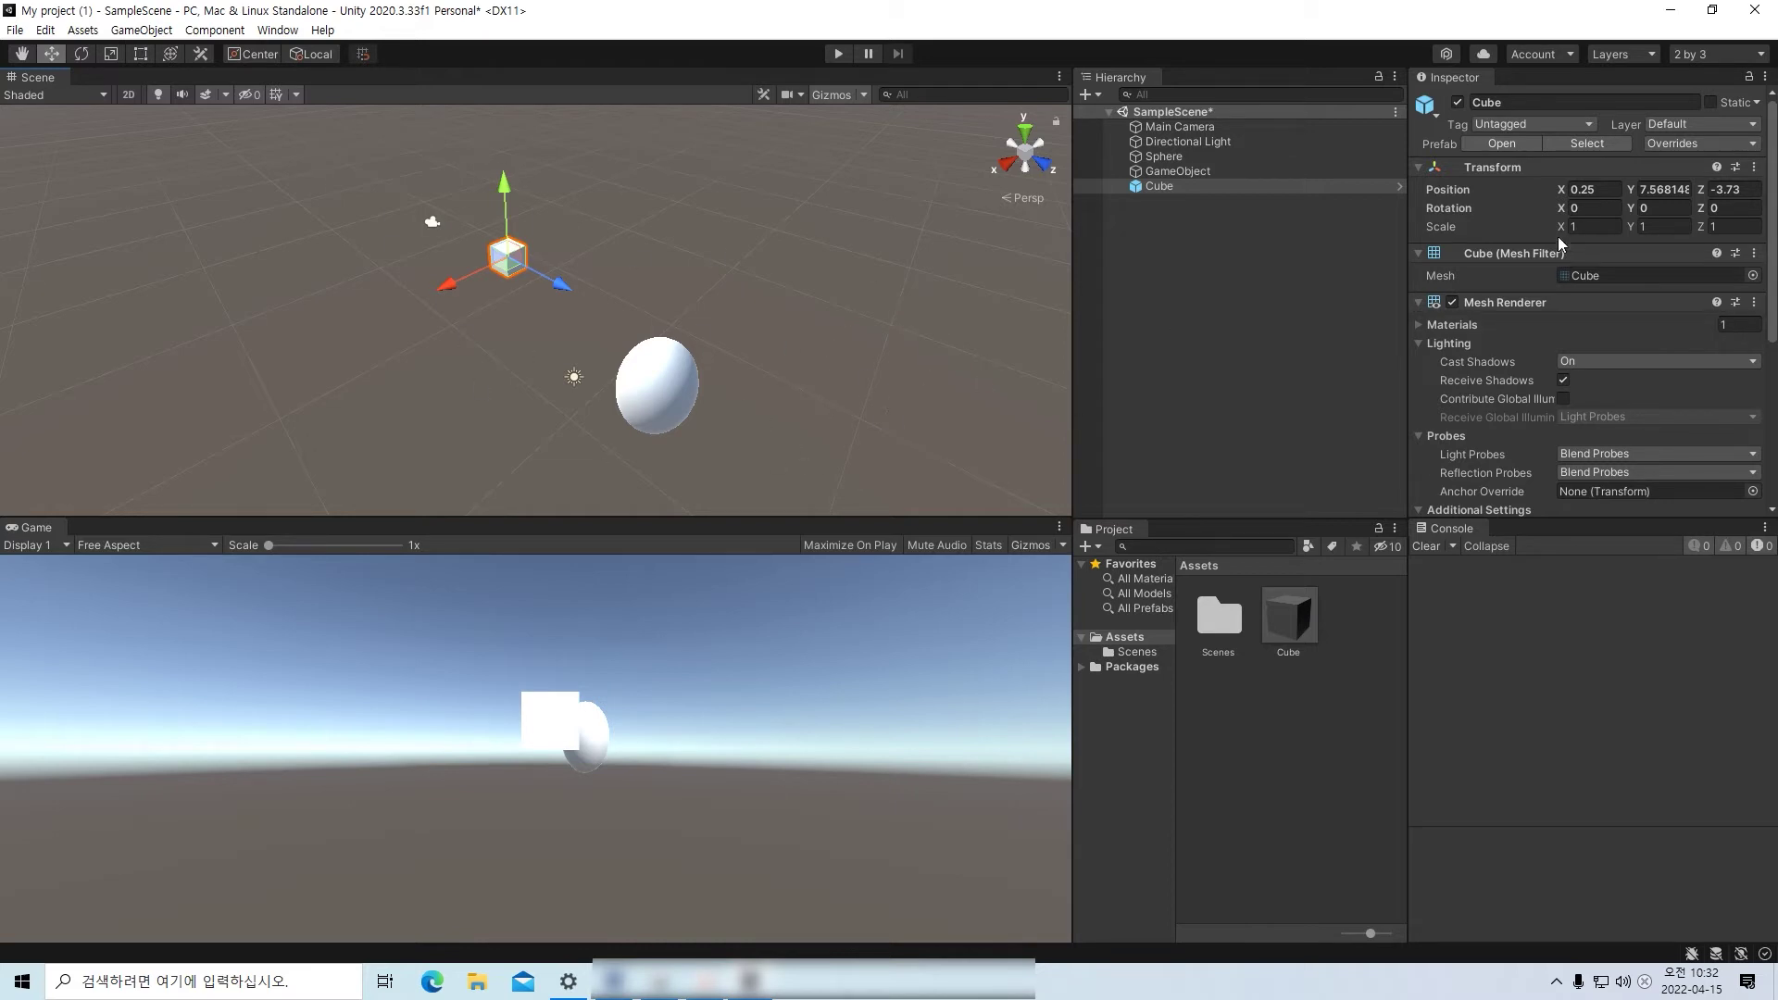
pyautogui.scroll(-5, 1659, 398)
pyautogui.scroll(5, 1593, 370)
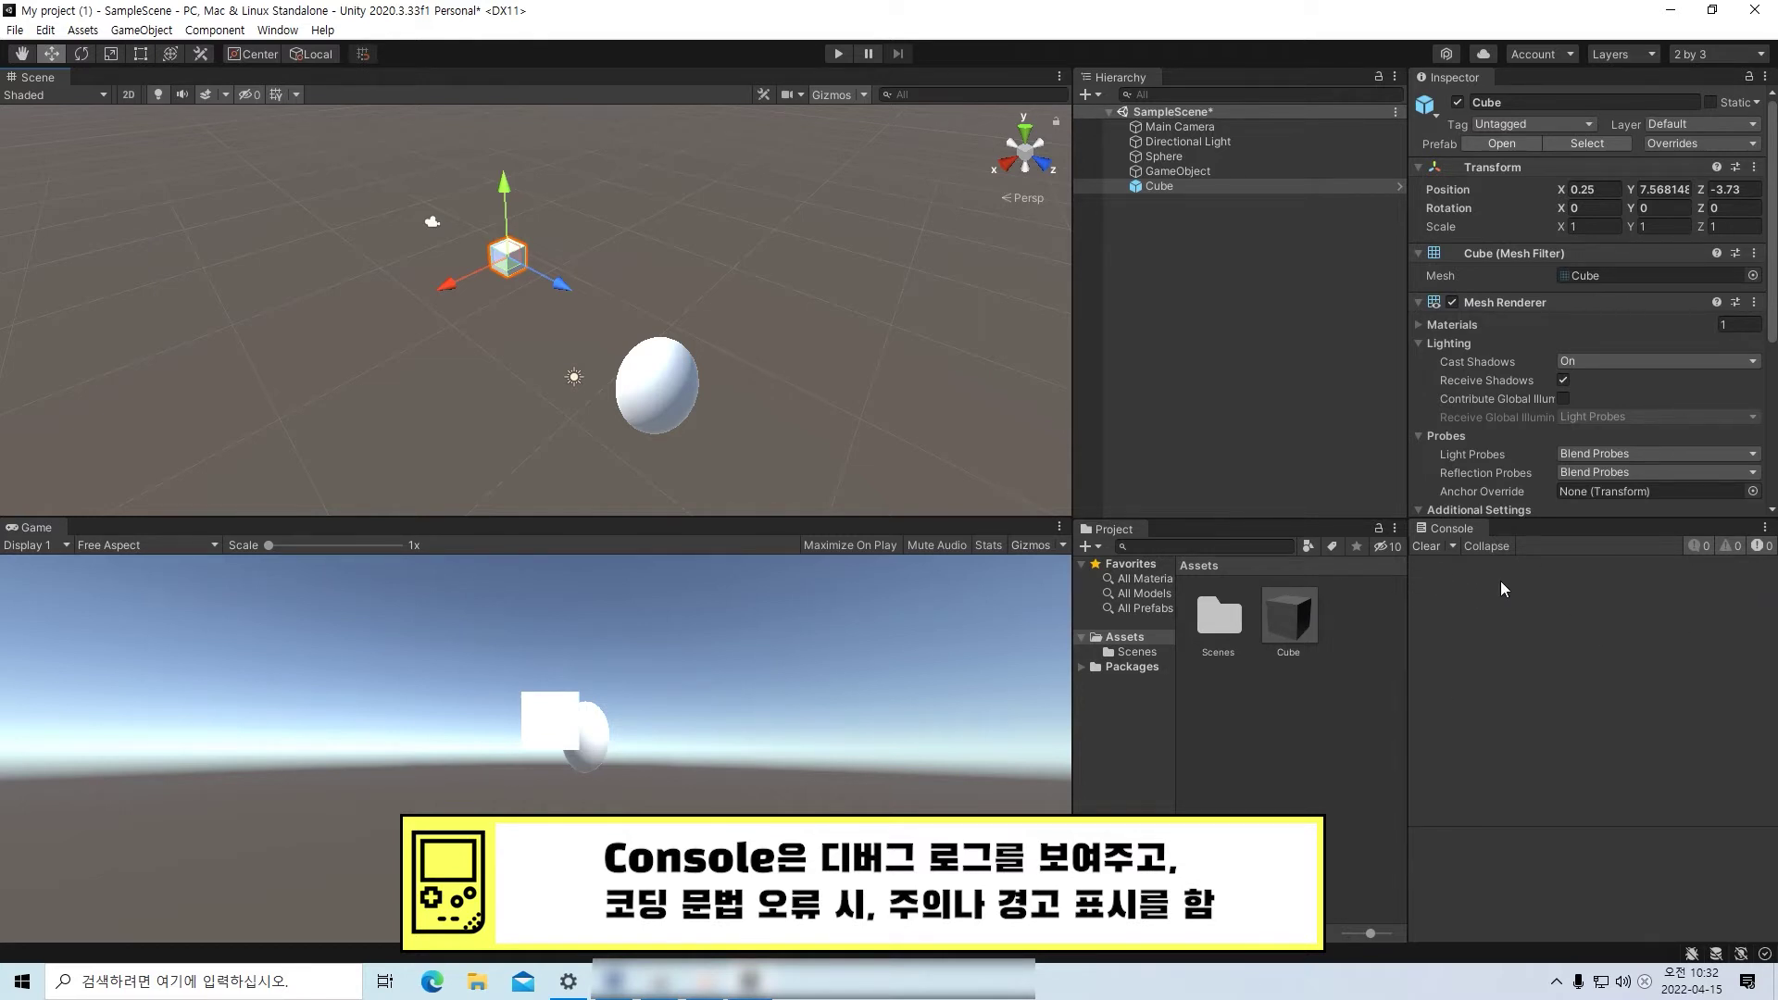
# - Create a C# script in Assets under its default name and open it in a maximised Visual Studio window
pyautogui.rightClick(1257, 724)
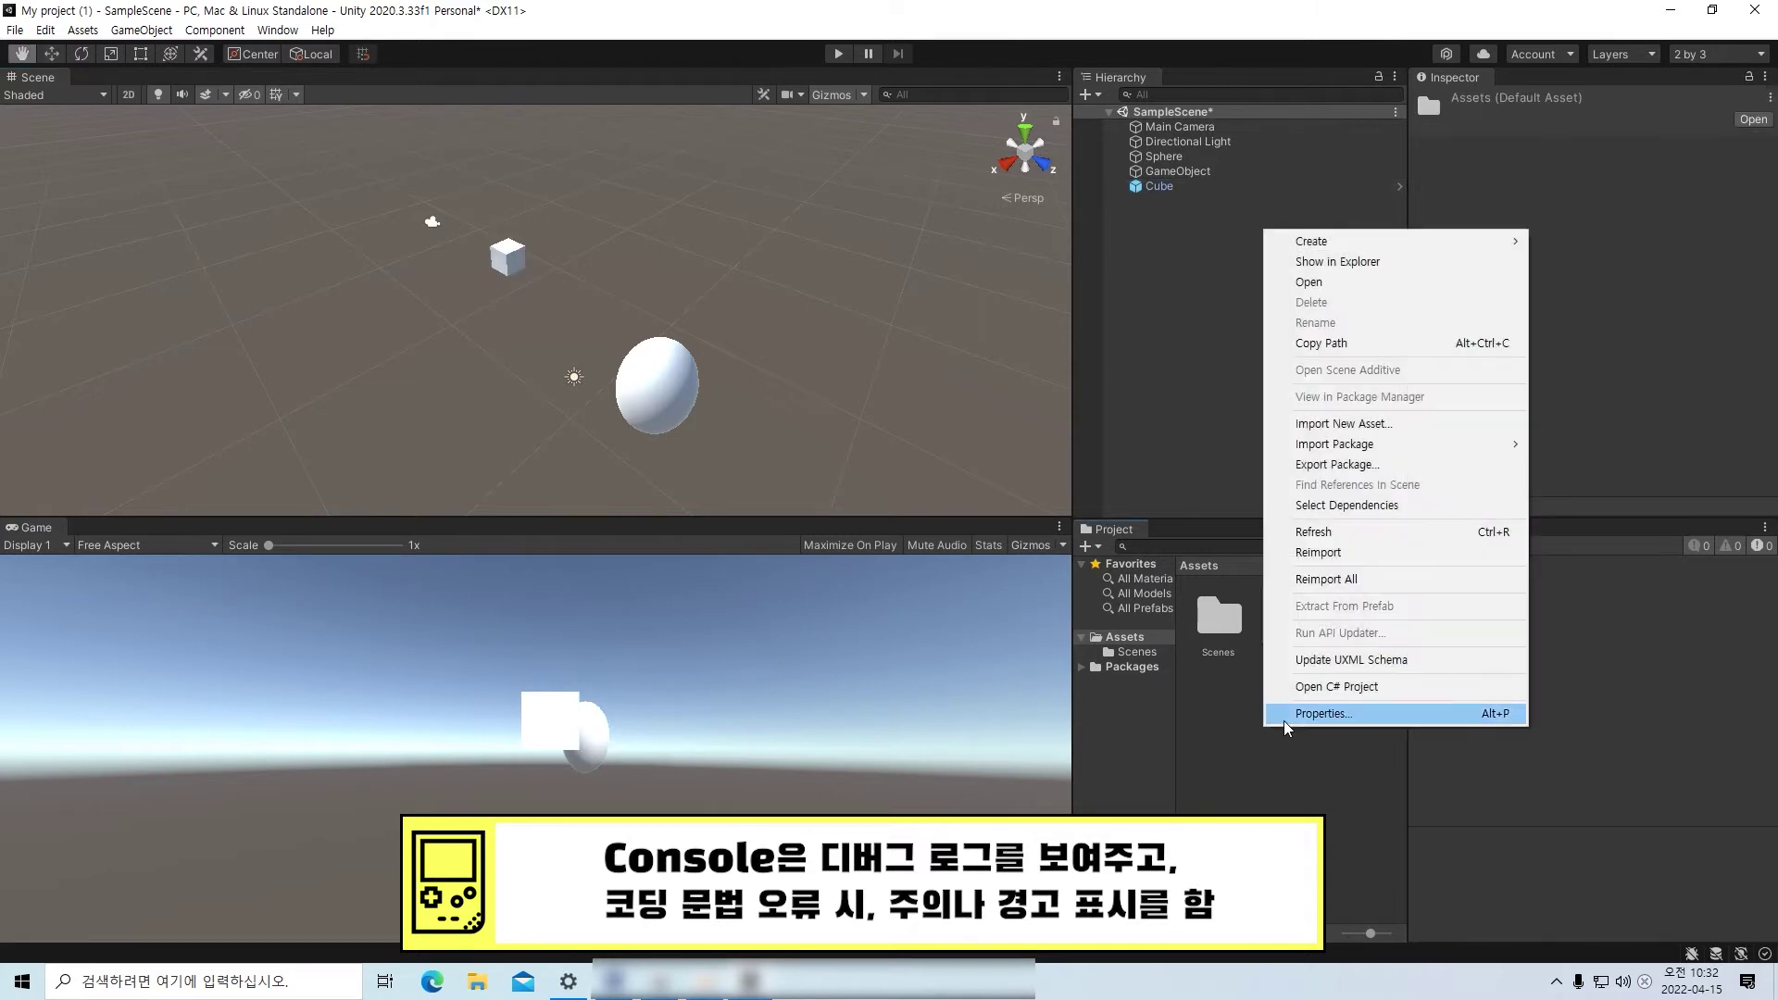
pyautogui.moveTo(1361, 242)
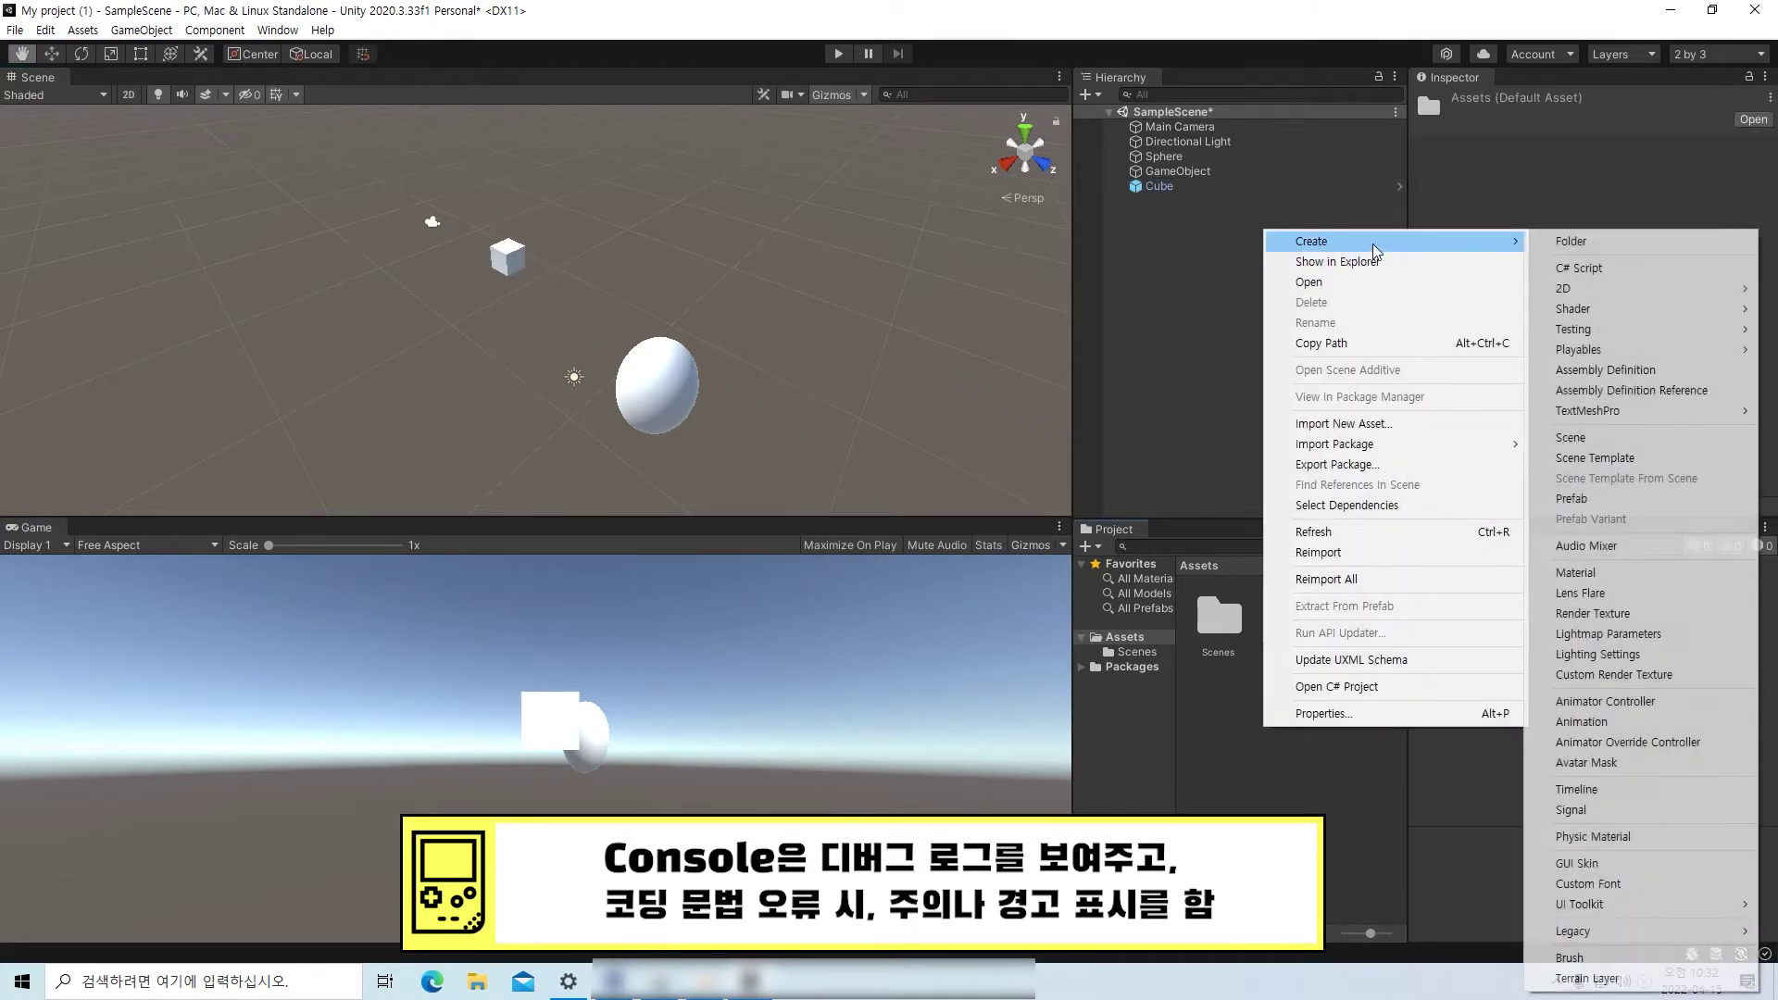
pyautogui.click(1574, 267)
pyautogui.press('Return')
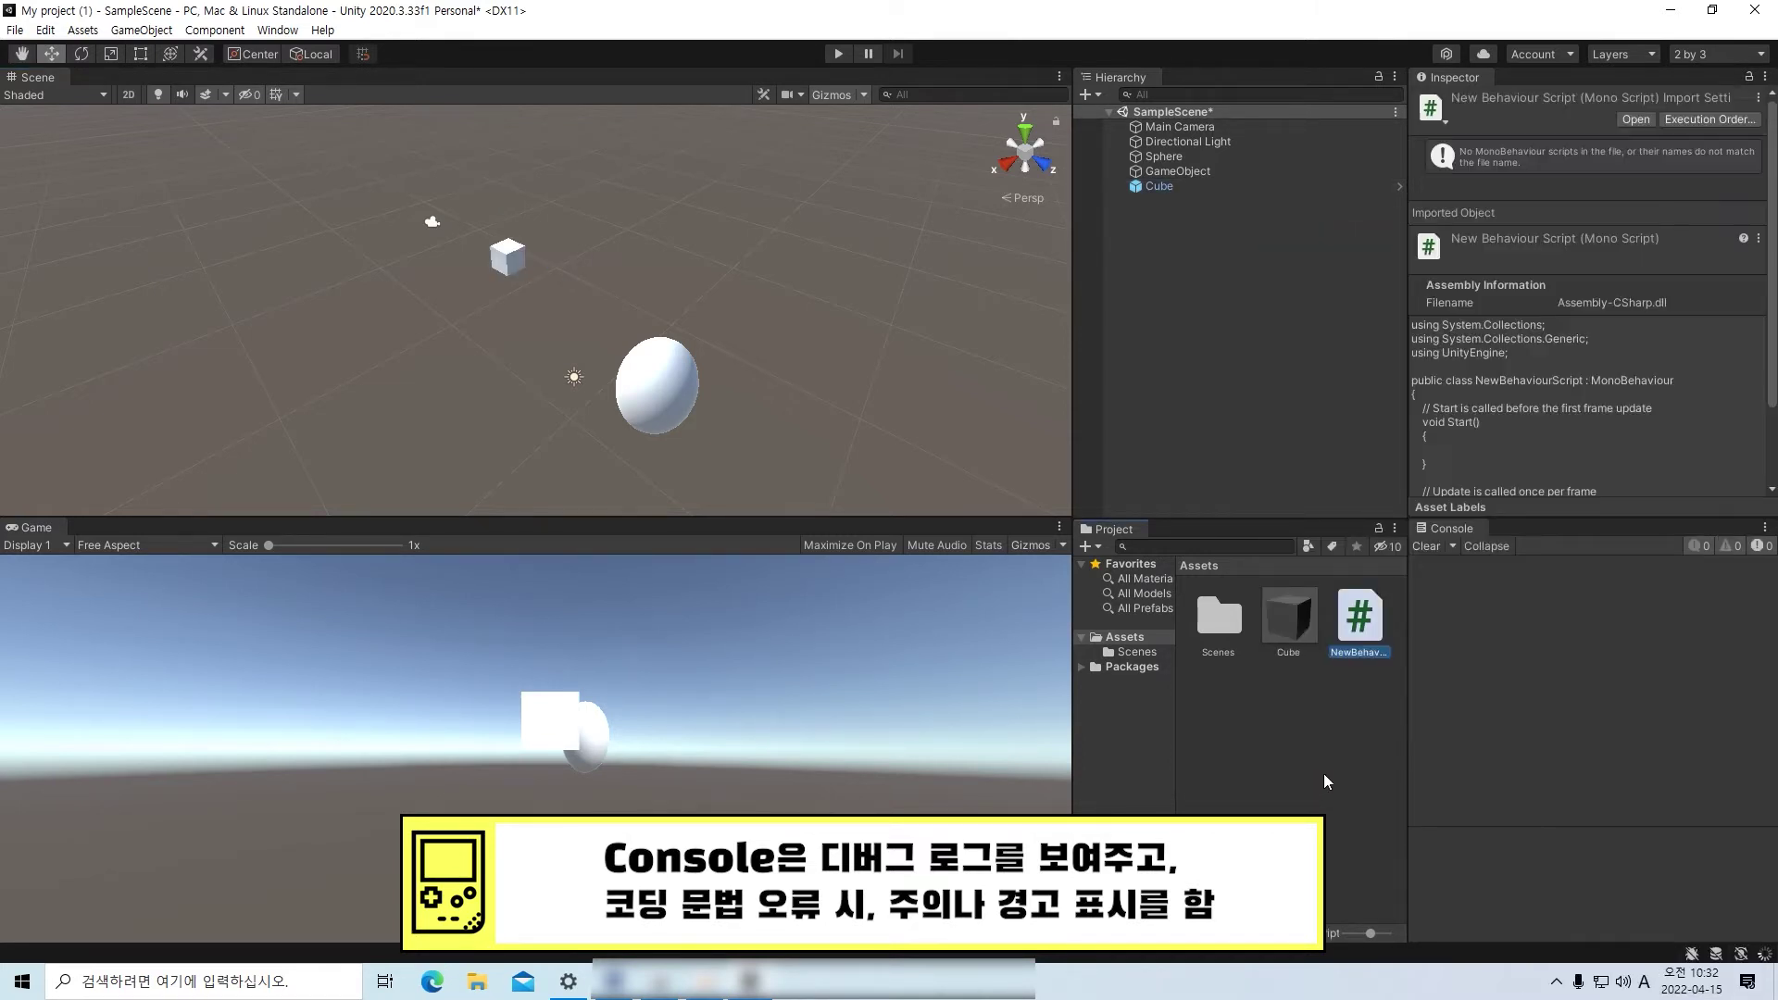
pyautogui.doubleClick(1359, 629)
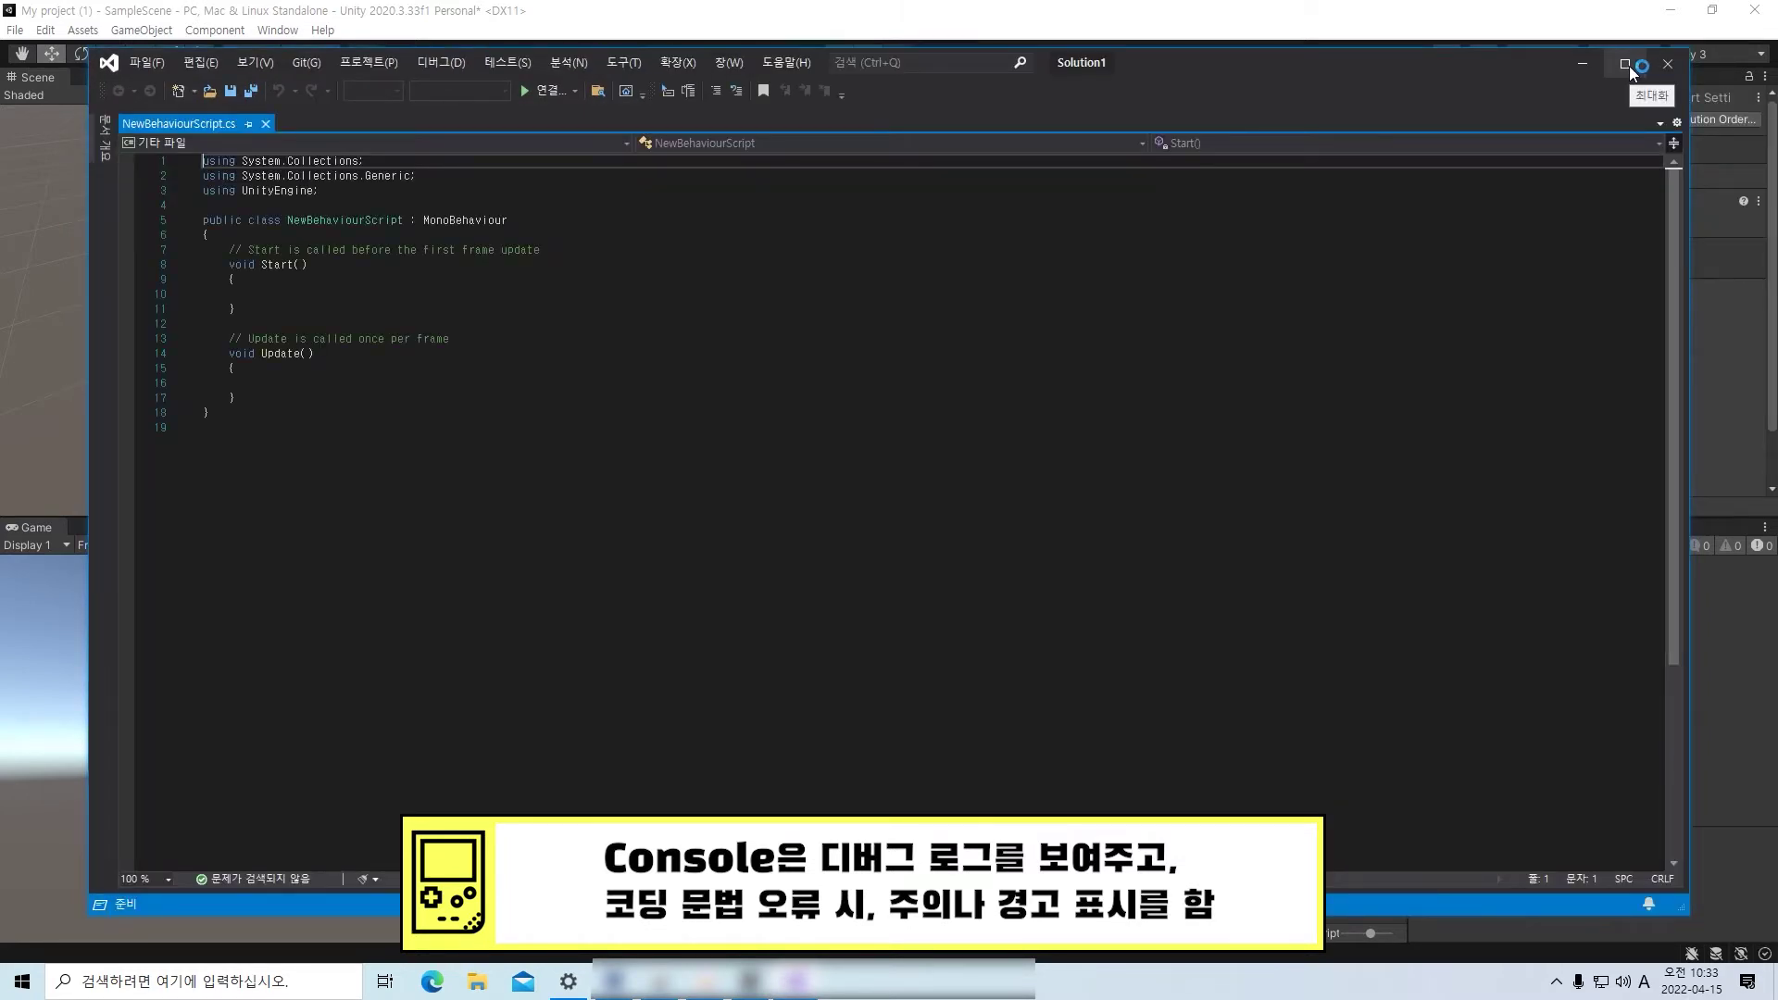
pyautogui.click(1627, 64)
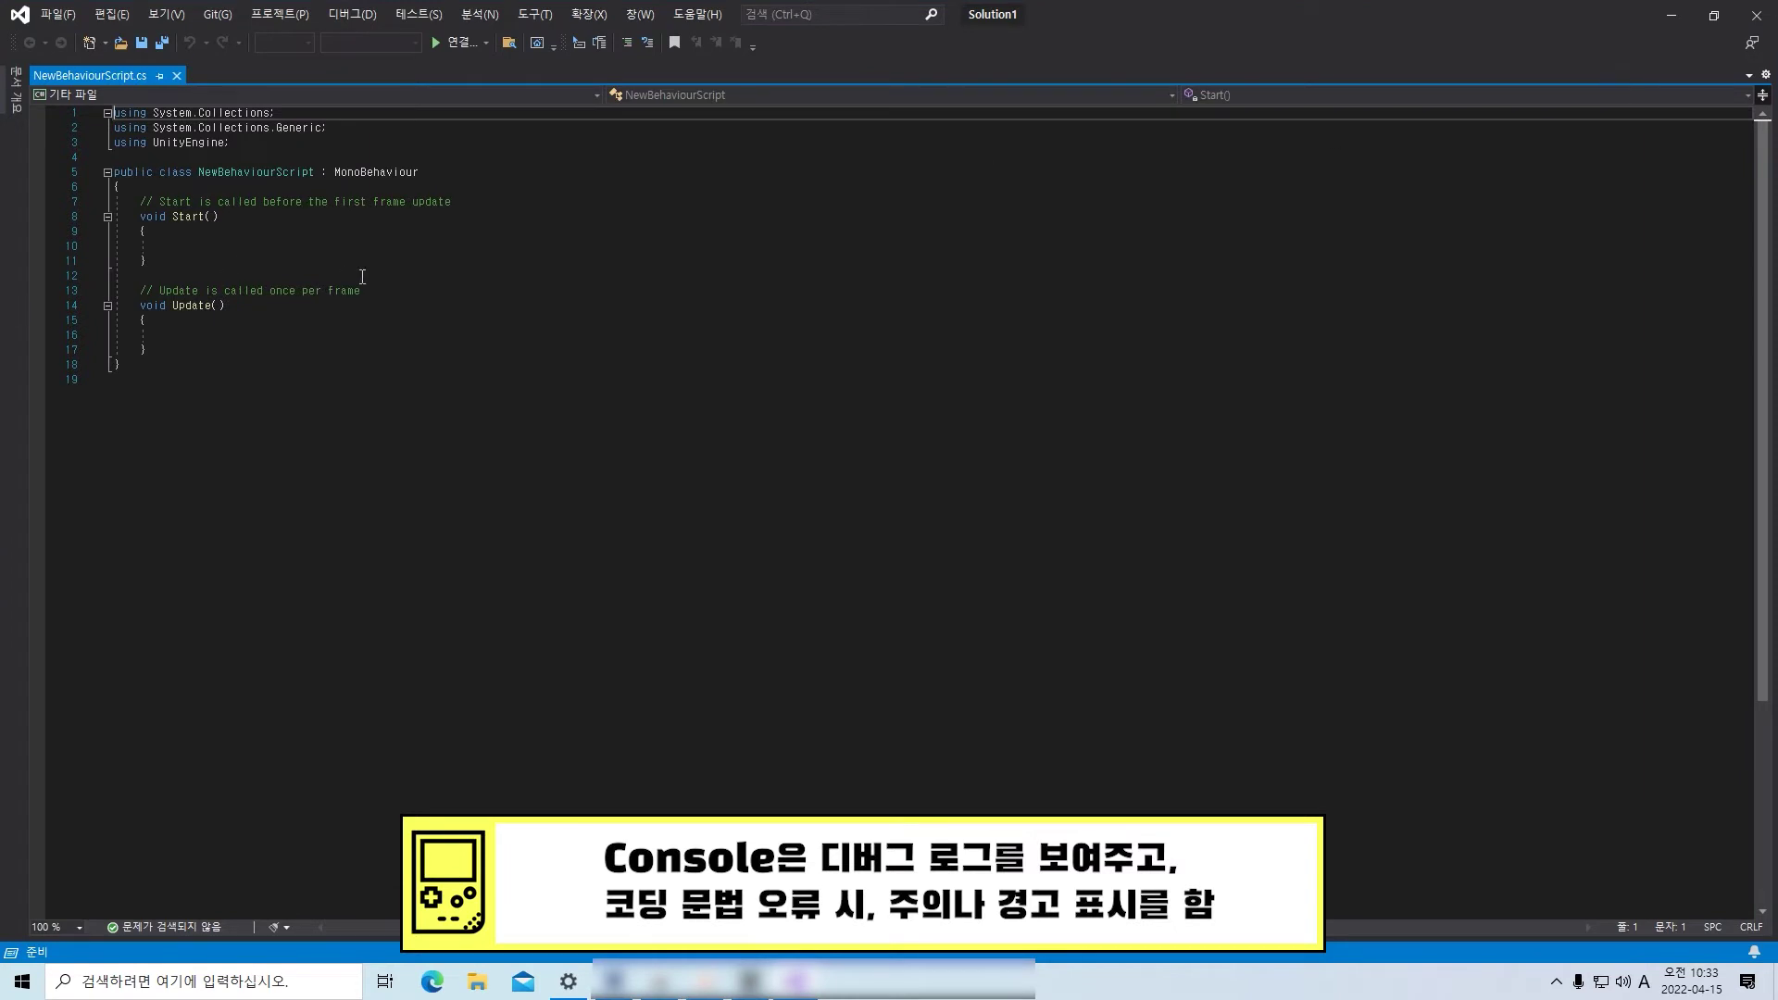
# - Add the statement Debug.Log("Hi"); inside the script's Start method
pyautogui.click(232, 247)
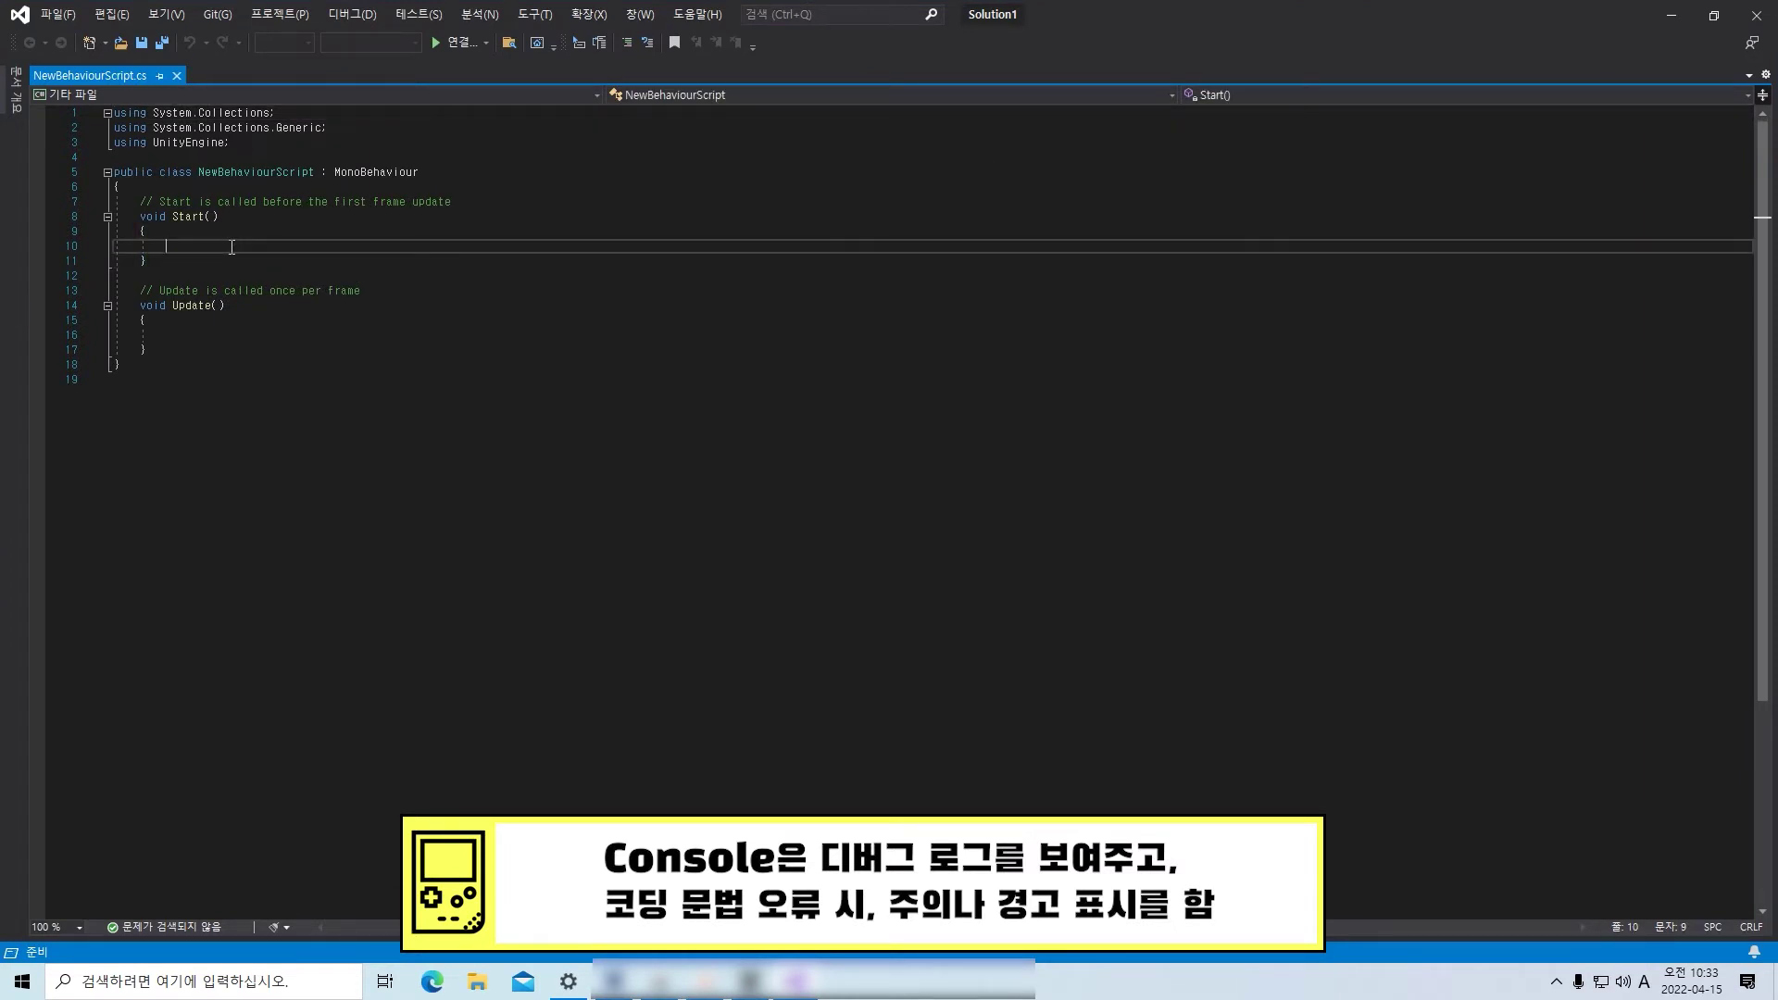
pyautogui.write('D')
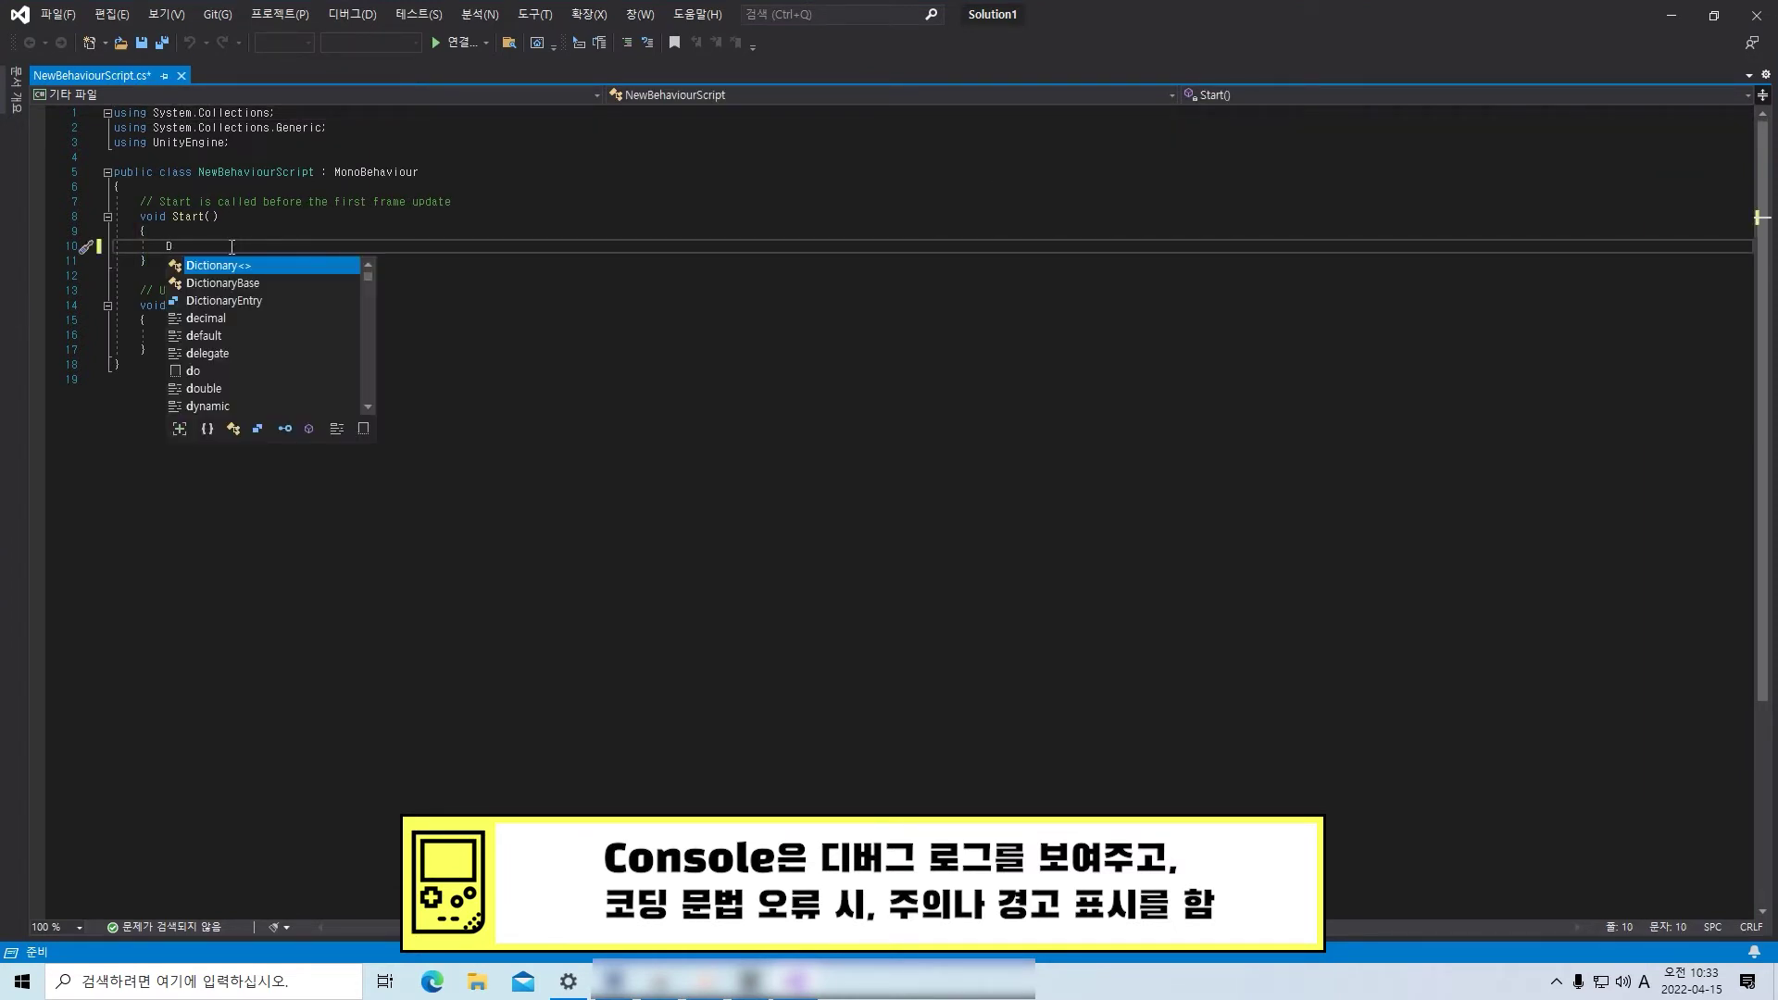
pyautogui.write('ebug')
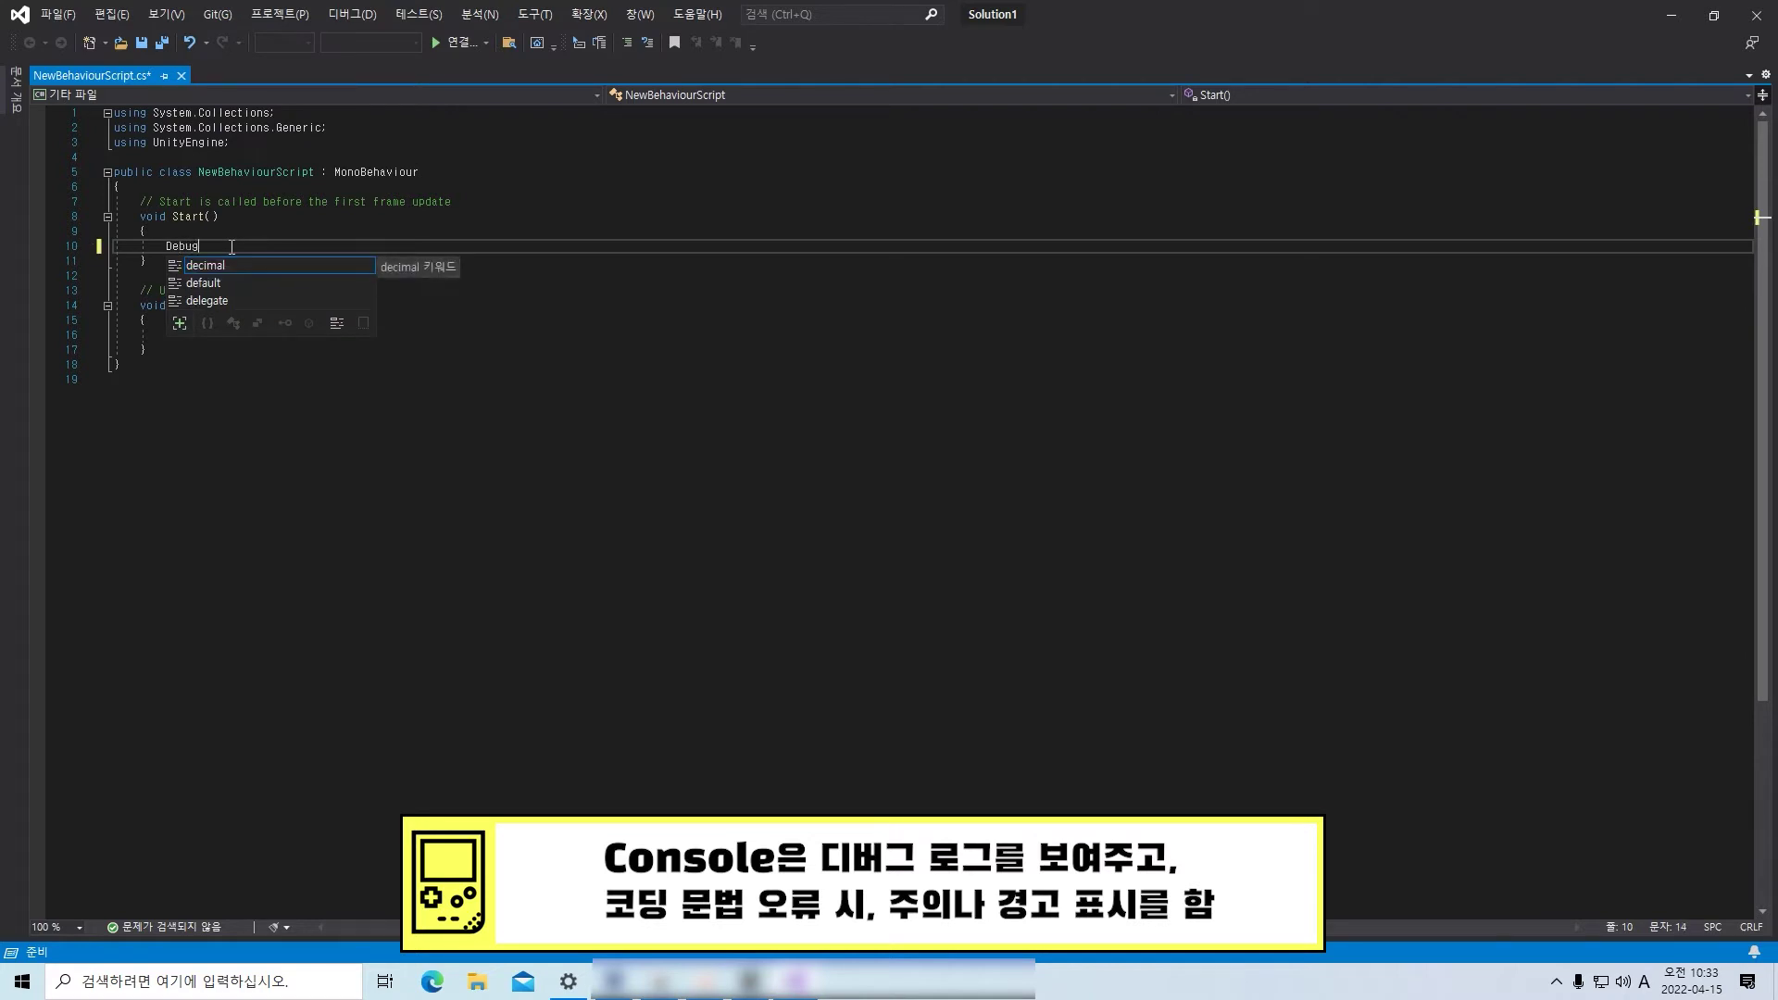
pyautogui.write('.Log("')
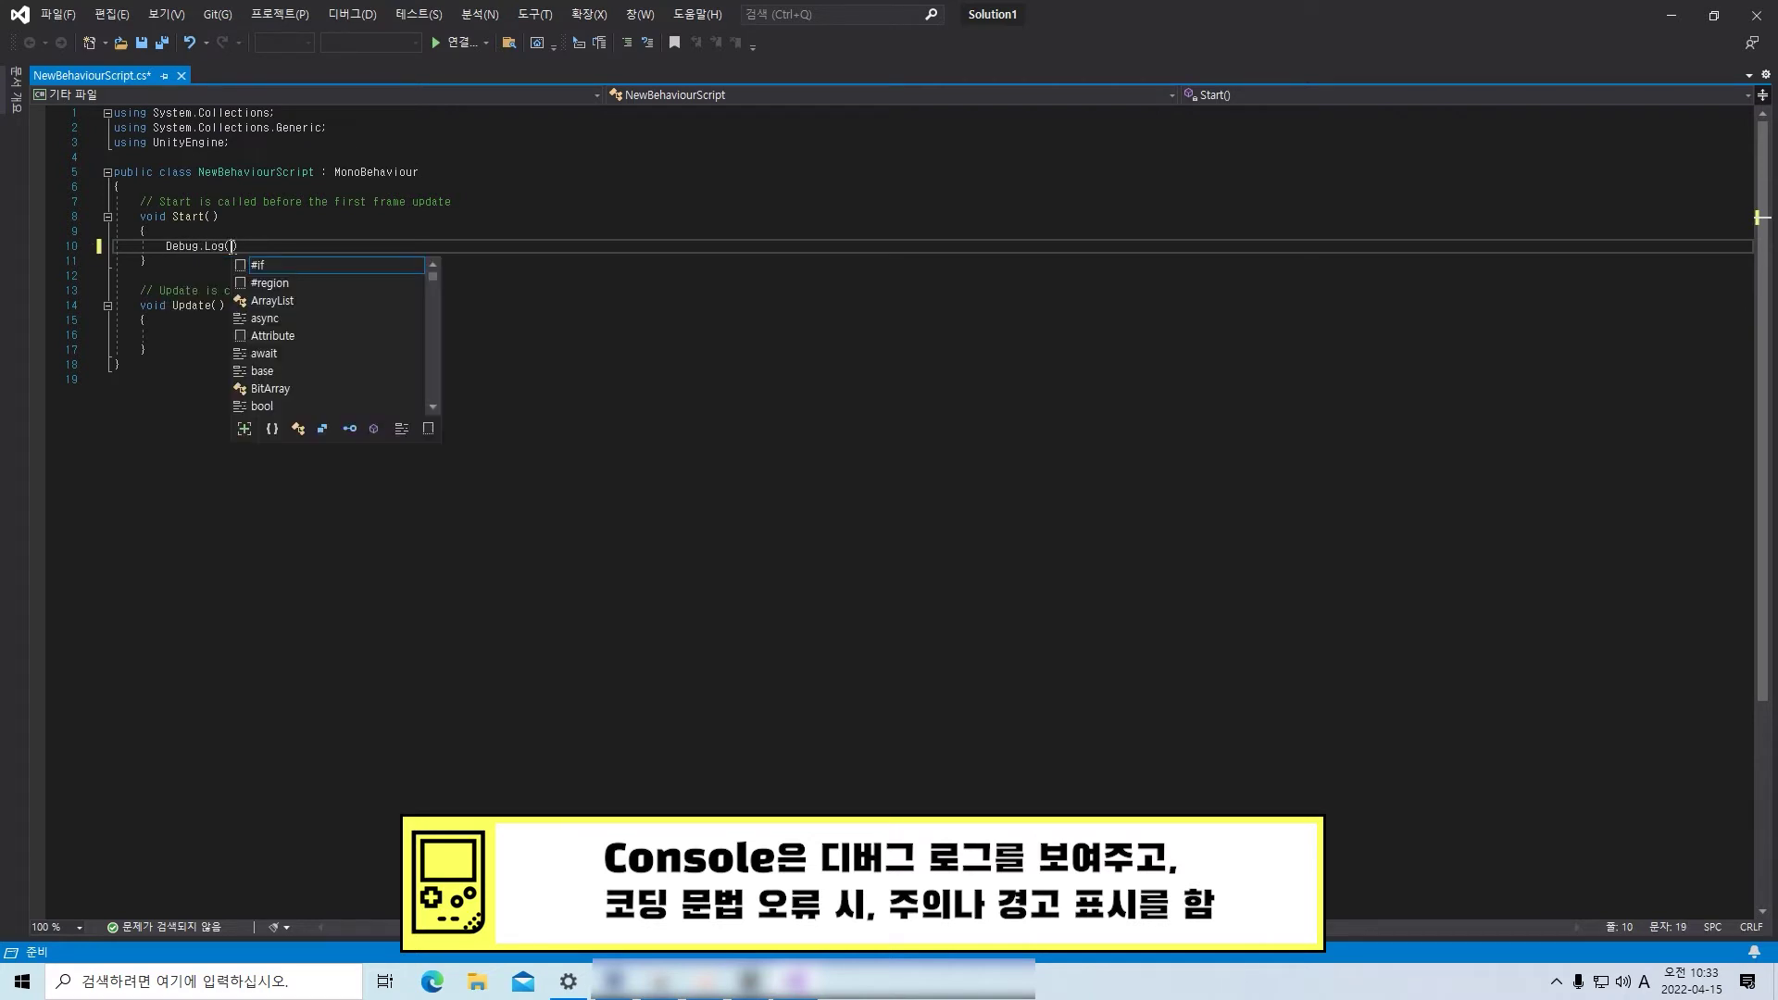
pyautogui.write('Hi')
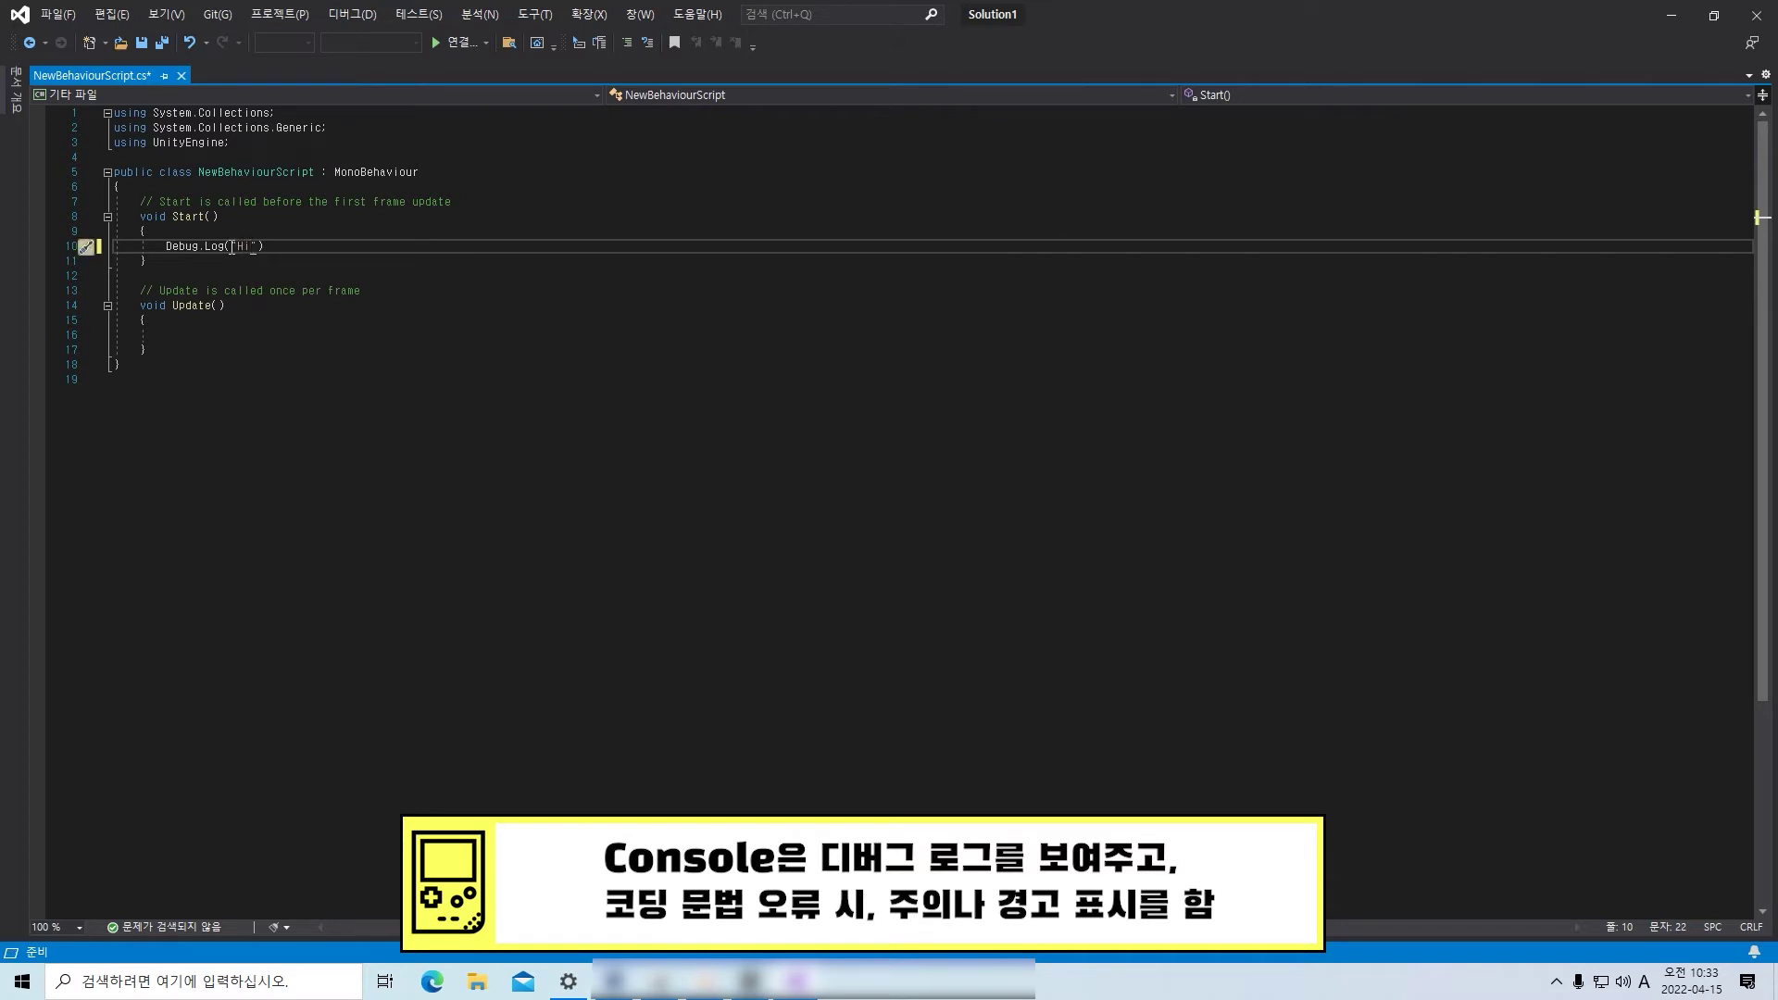
pyautogui.write('");')
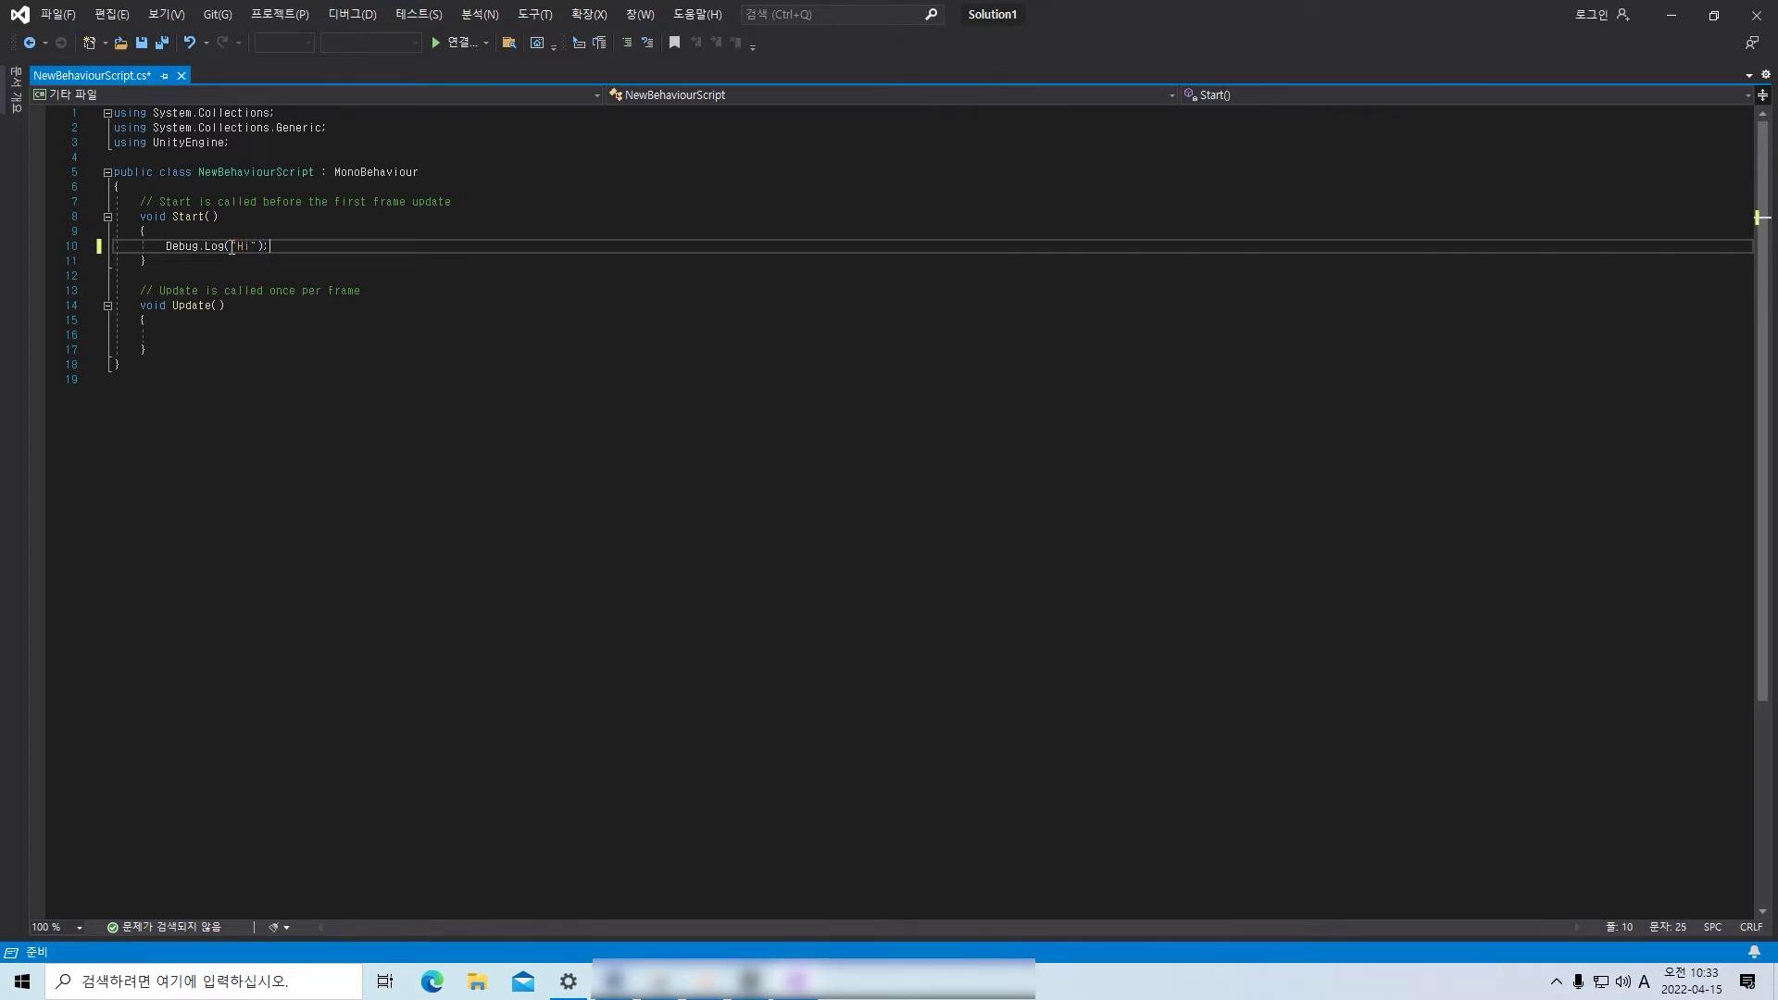
# - Add Debug.Log("Hello"); on a new line below the "Hi" statement and save the script
pyautogui.press('Return')
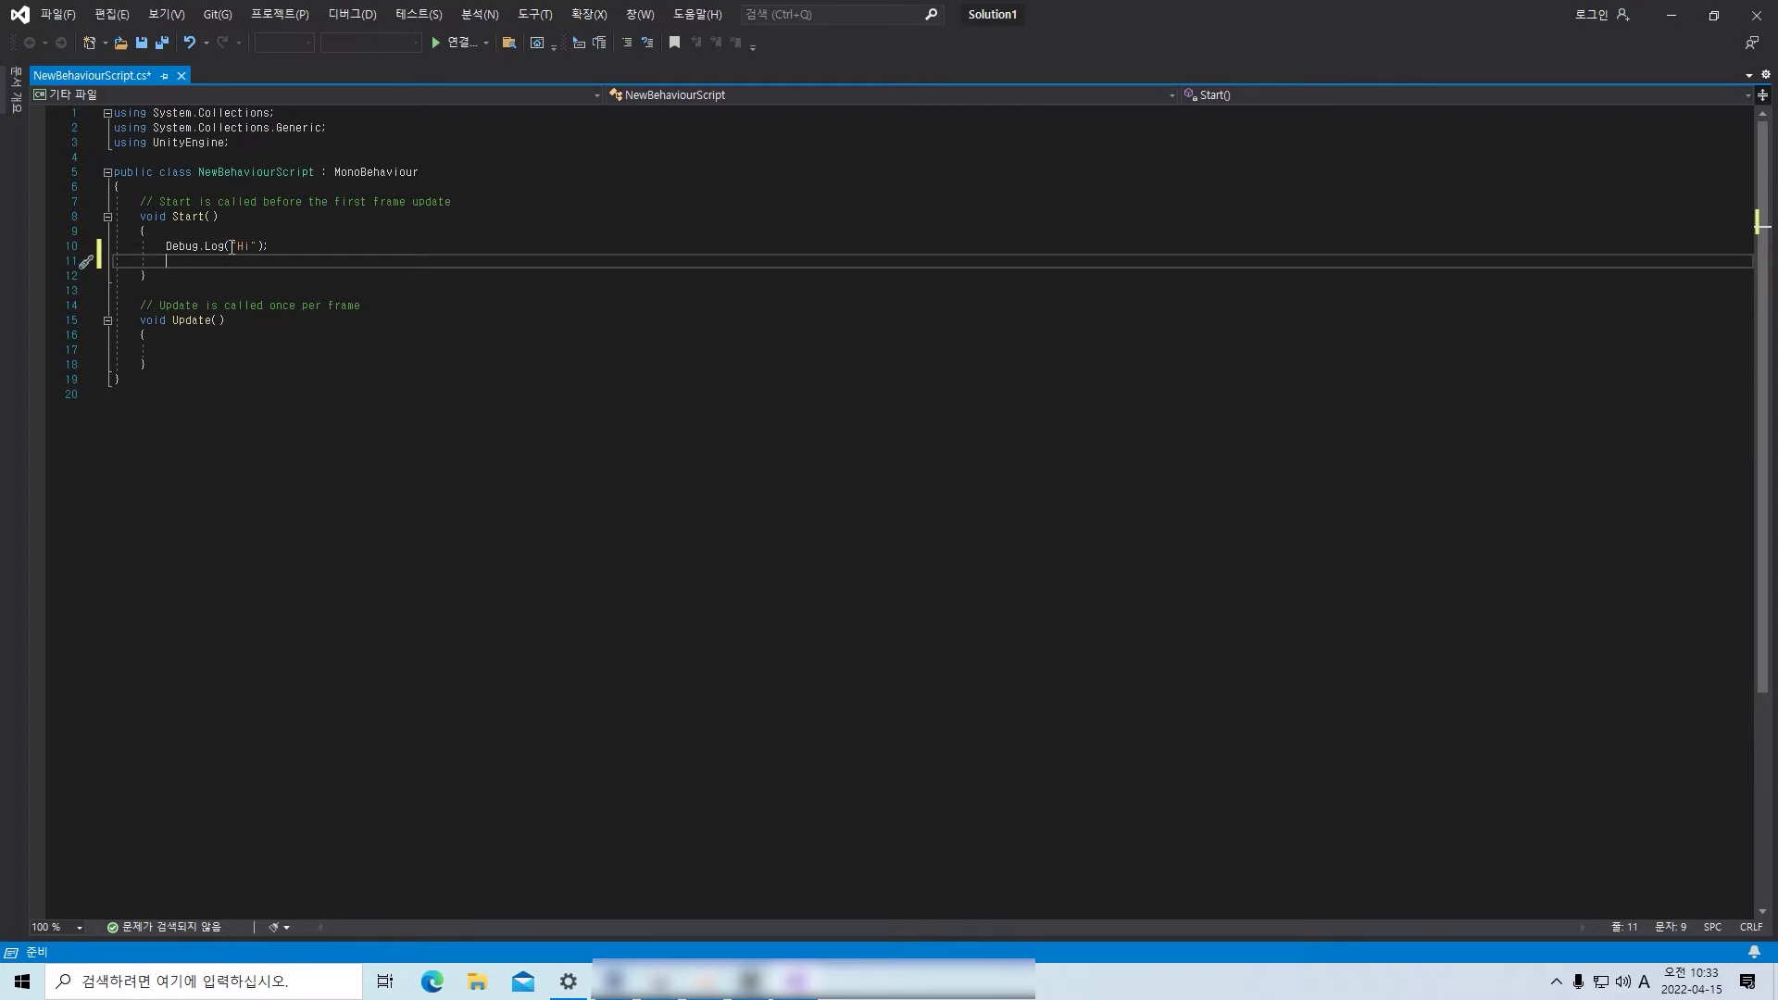
pyautogui.write('Deby')
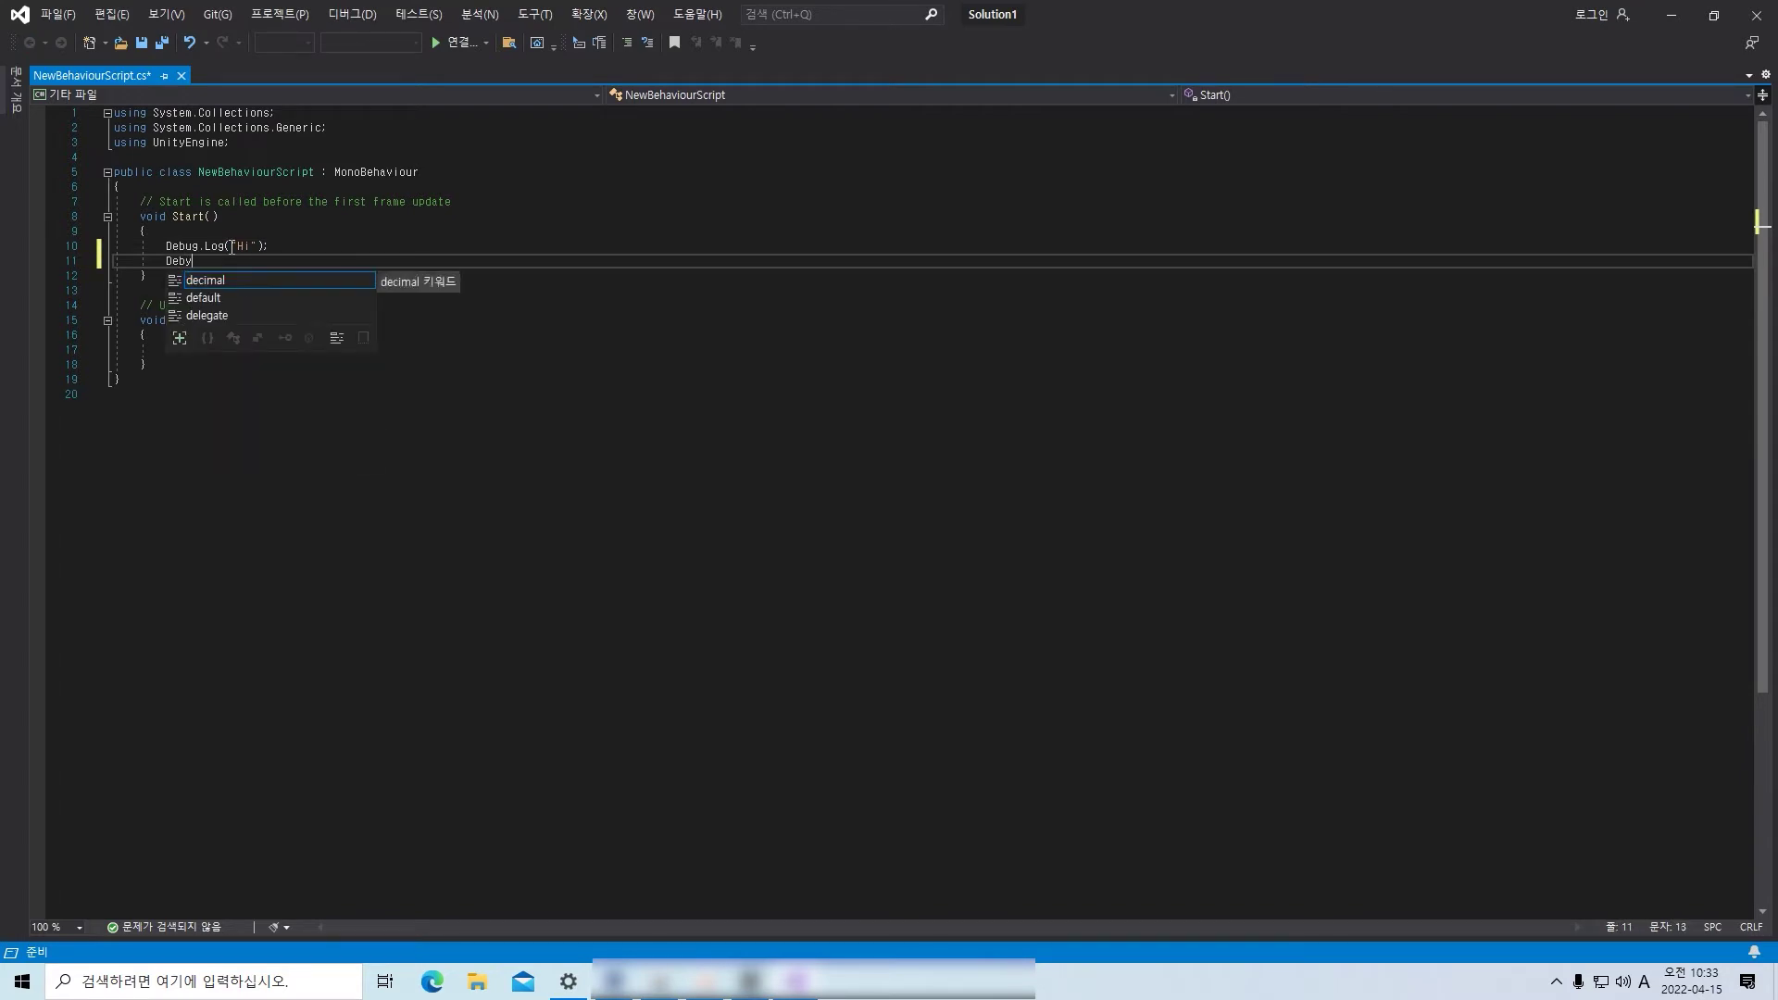
pyautogui.press('BackSpace')
pyautogui.write('ug.')
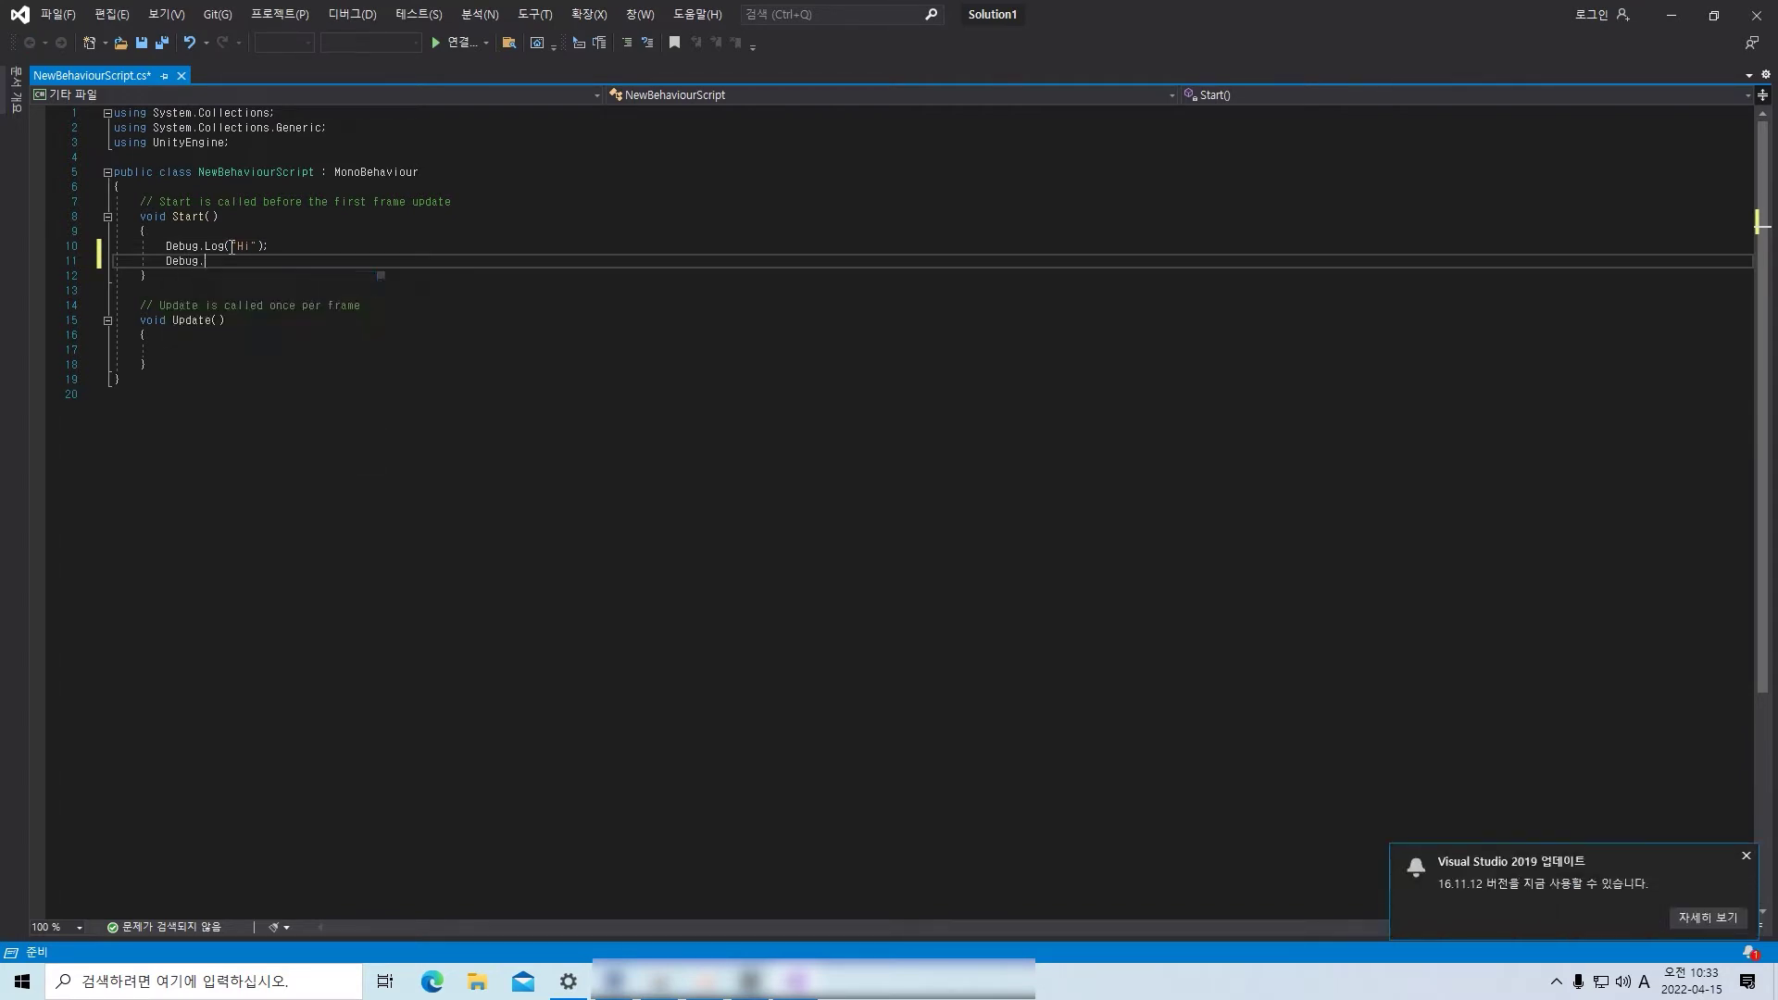
pyautogui.write('Log("Hello')
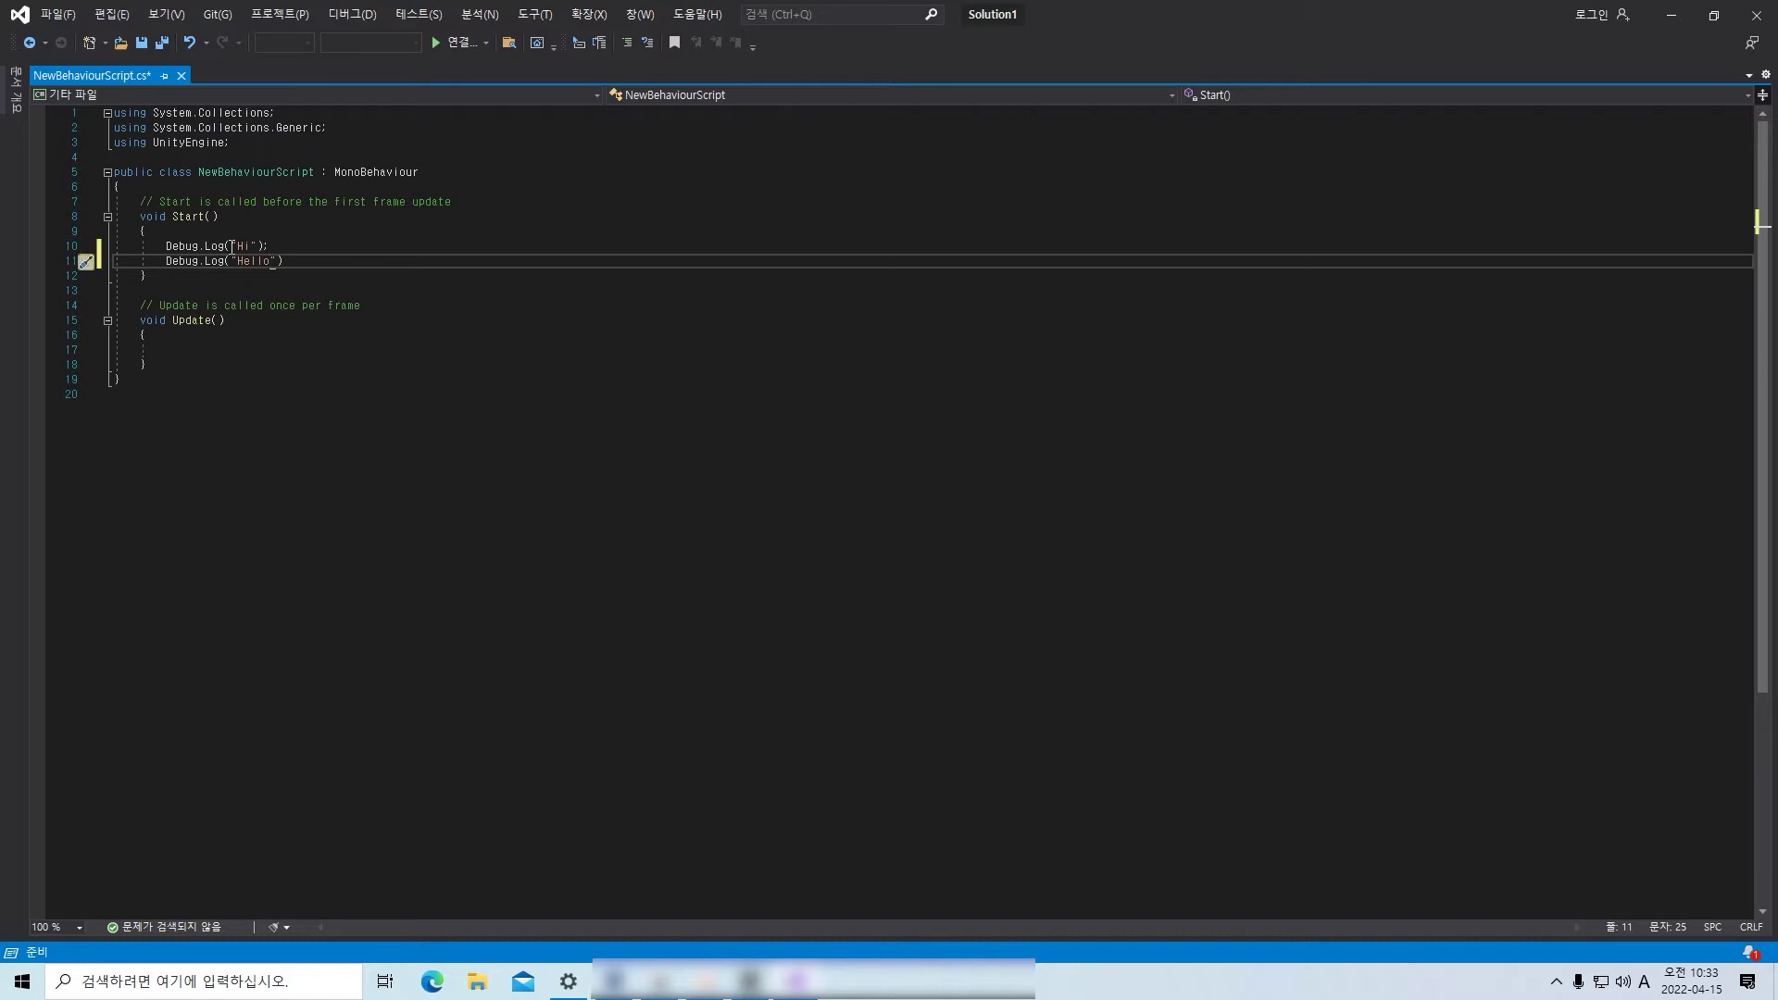
pyautogui.write('");')
pyautogui.hotkey('ctrl', 's')
# - Switch back to Unity and attach NewBehaviourScript to the Cube in SampleScene as a component
pyautogui.click(1674, 15)
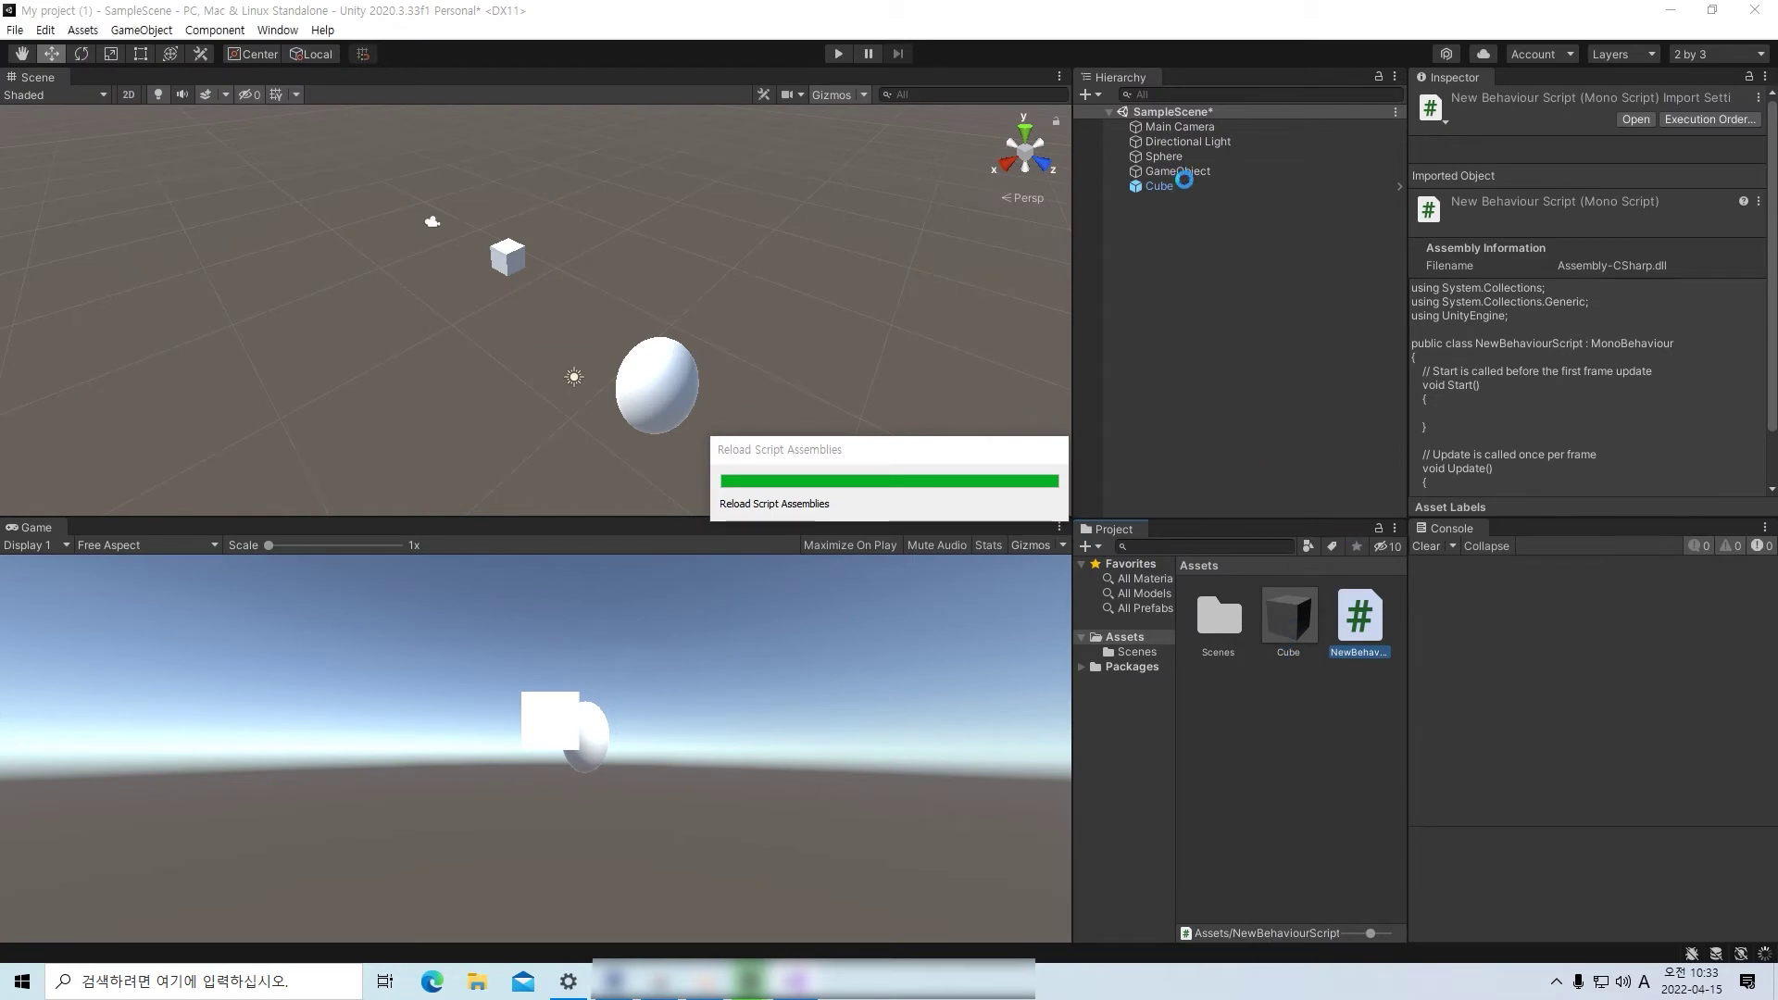
pyautogui.click(1172, 186)
pyautogui.click(1361, 629)
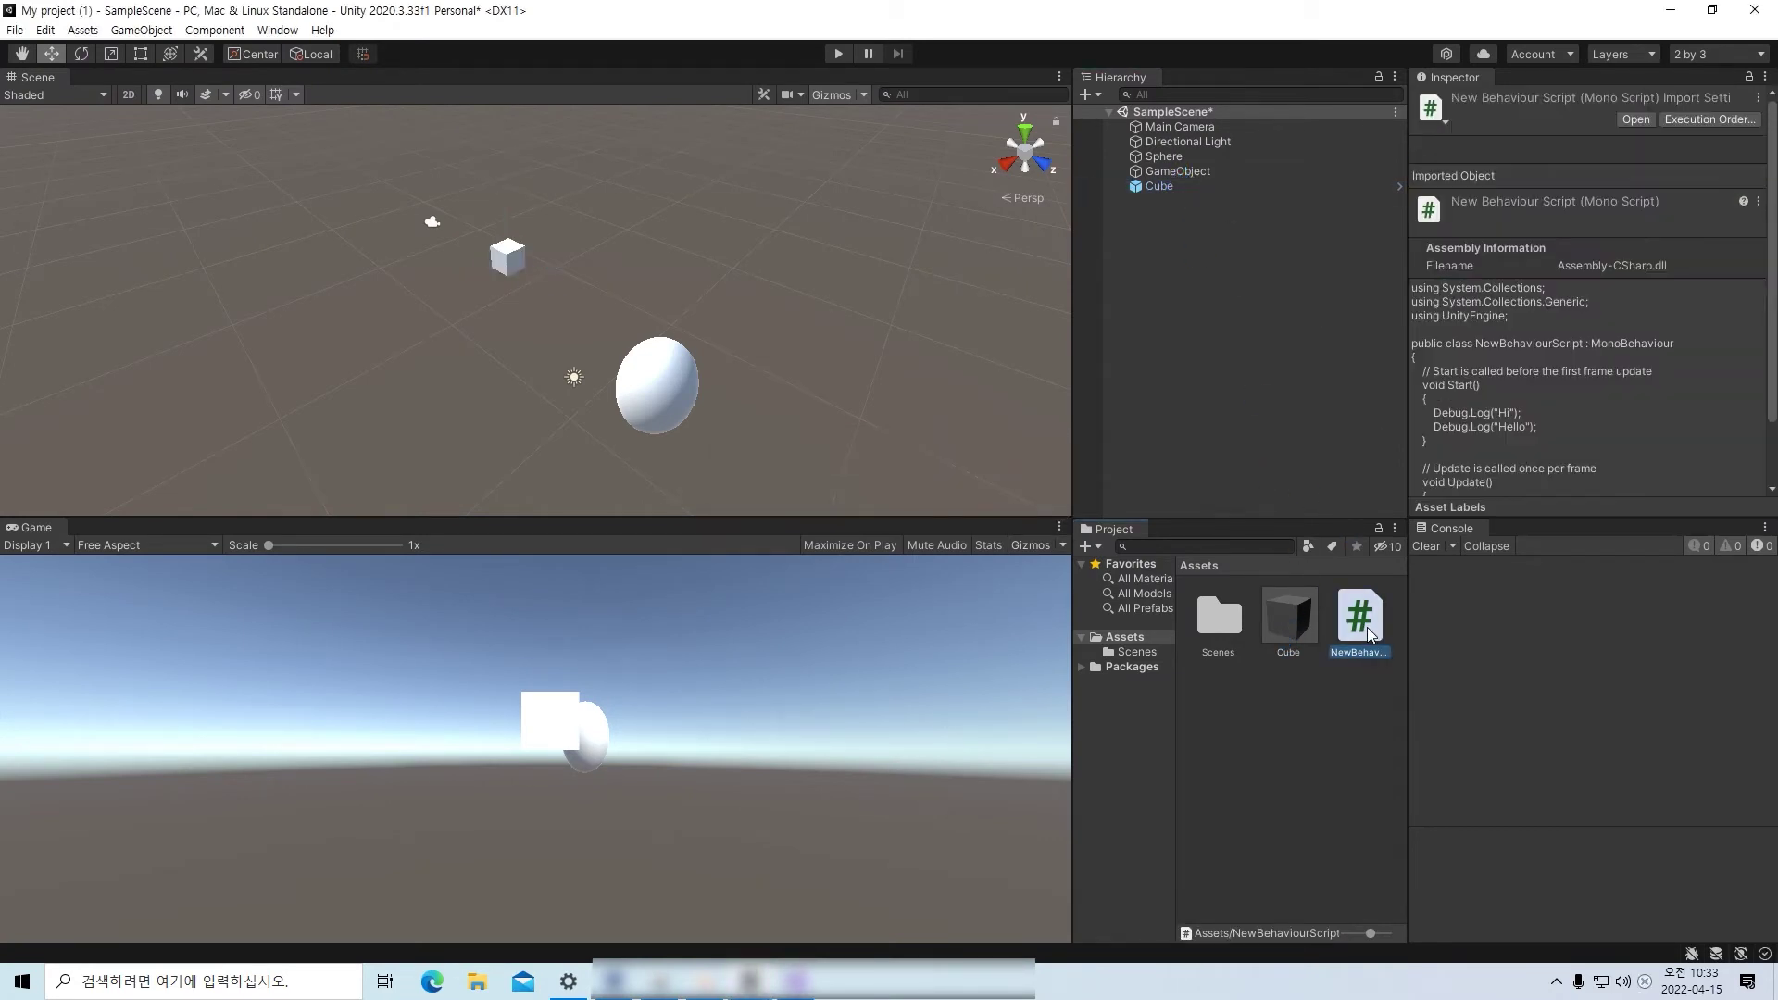
pyautogui.click(1172, 187)
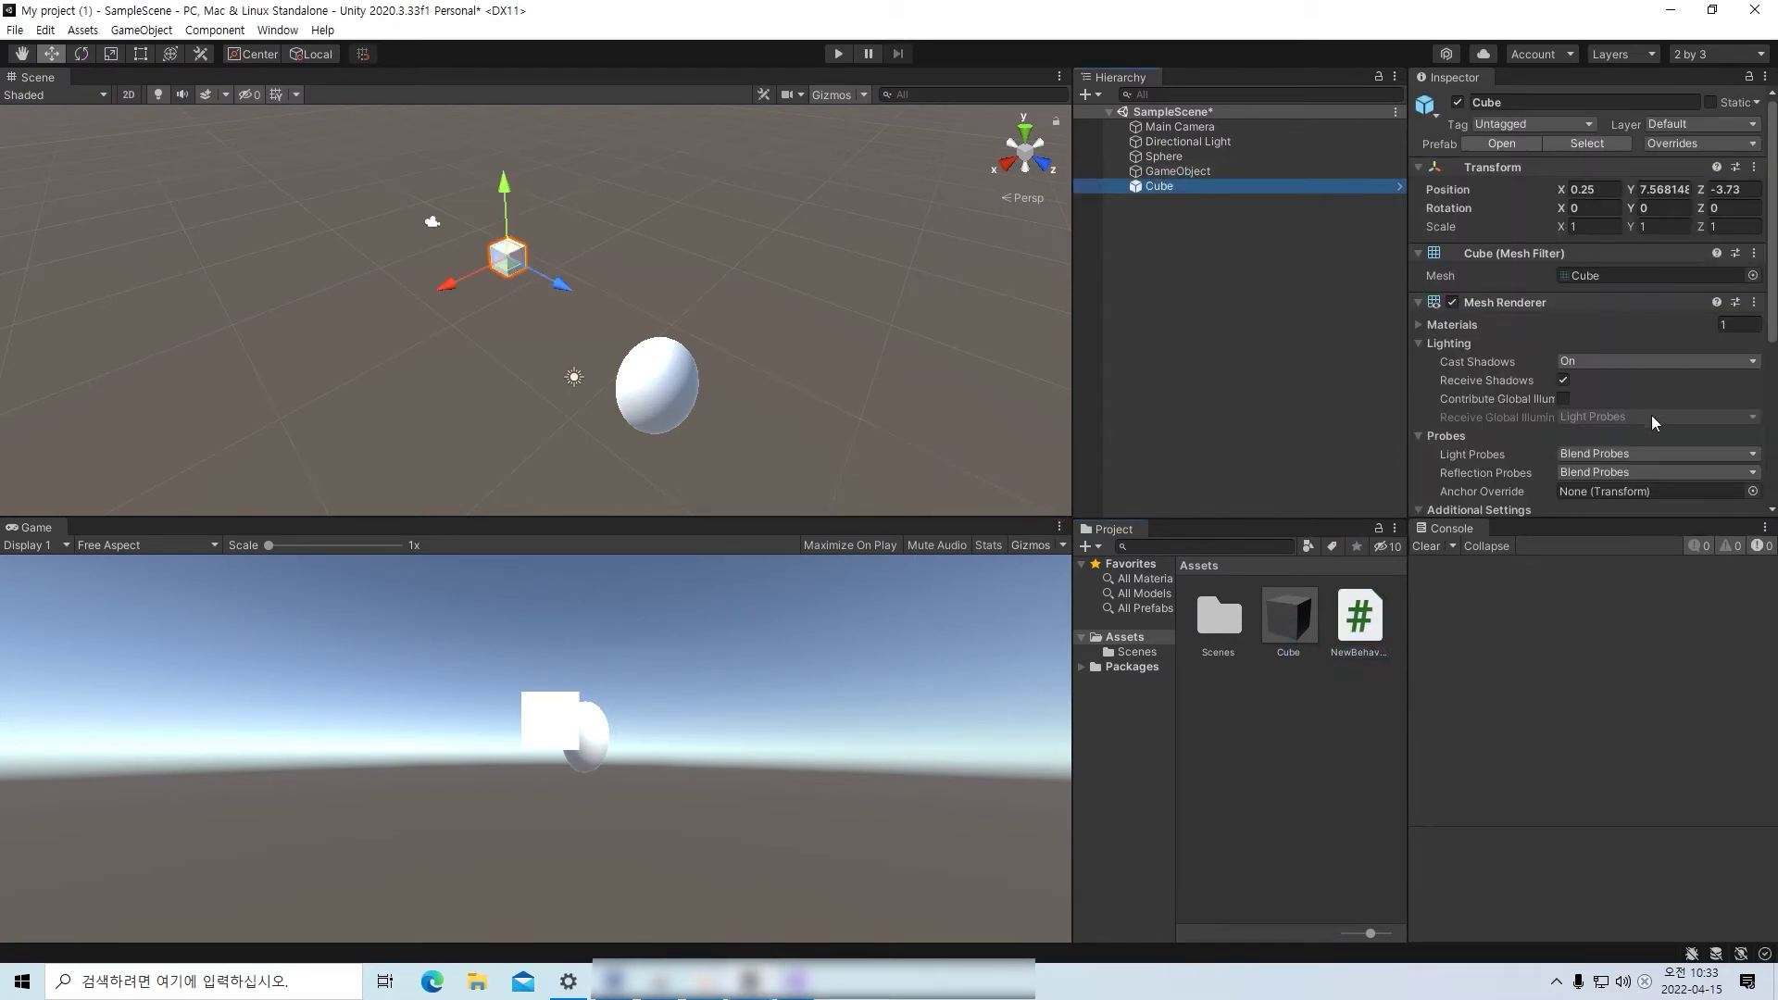
pyautogui.scroll(-5, 1652, 415)
pyautogui.moveTo(1359, 616); pyautogui.dragTo(1530, 491)
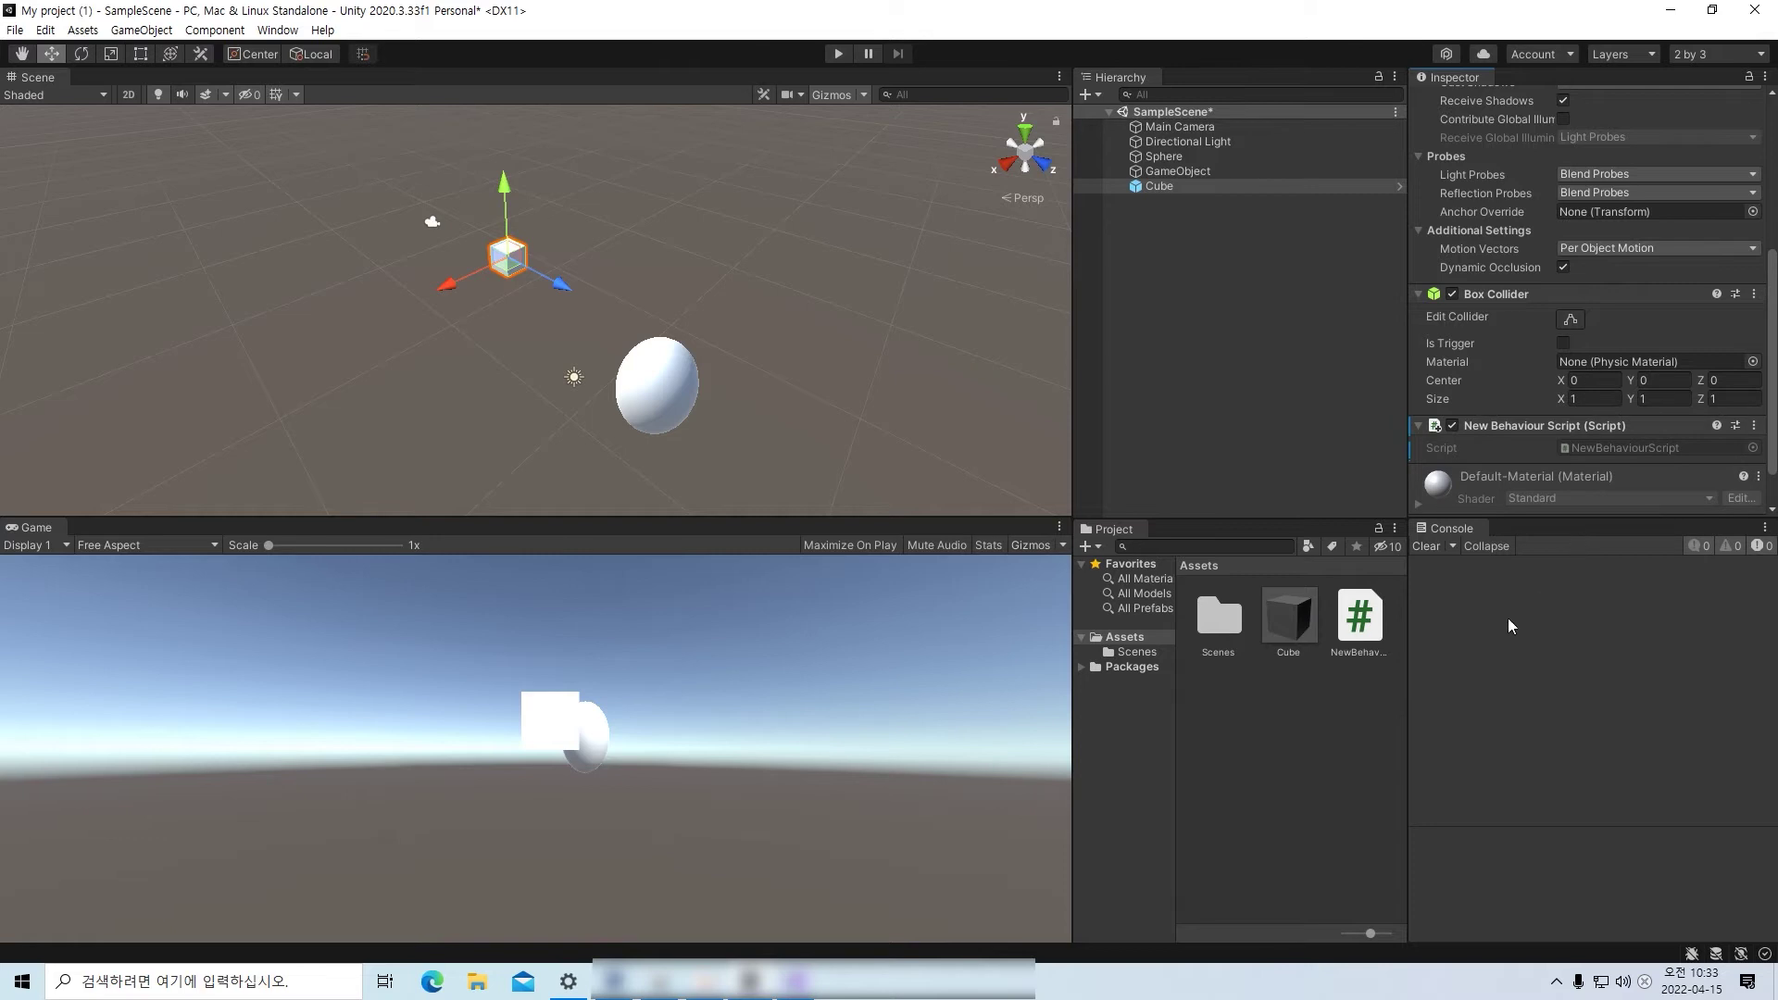
# - Run the scene and examine the details of the script's log messages in the Console
pyautogui.click(839, 55)
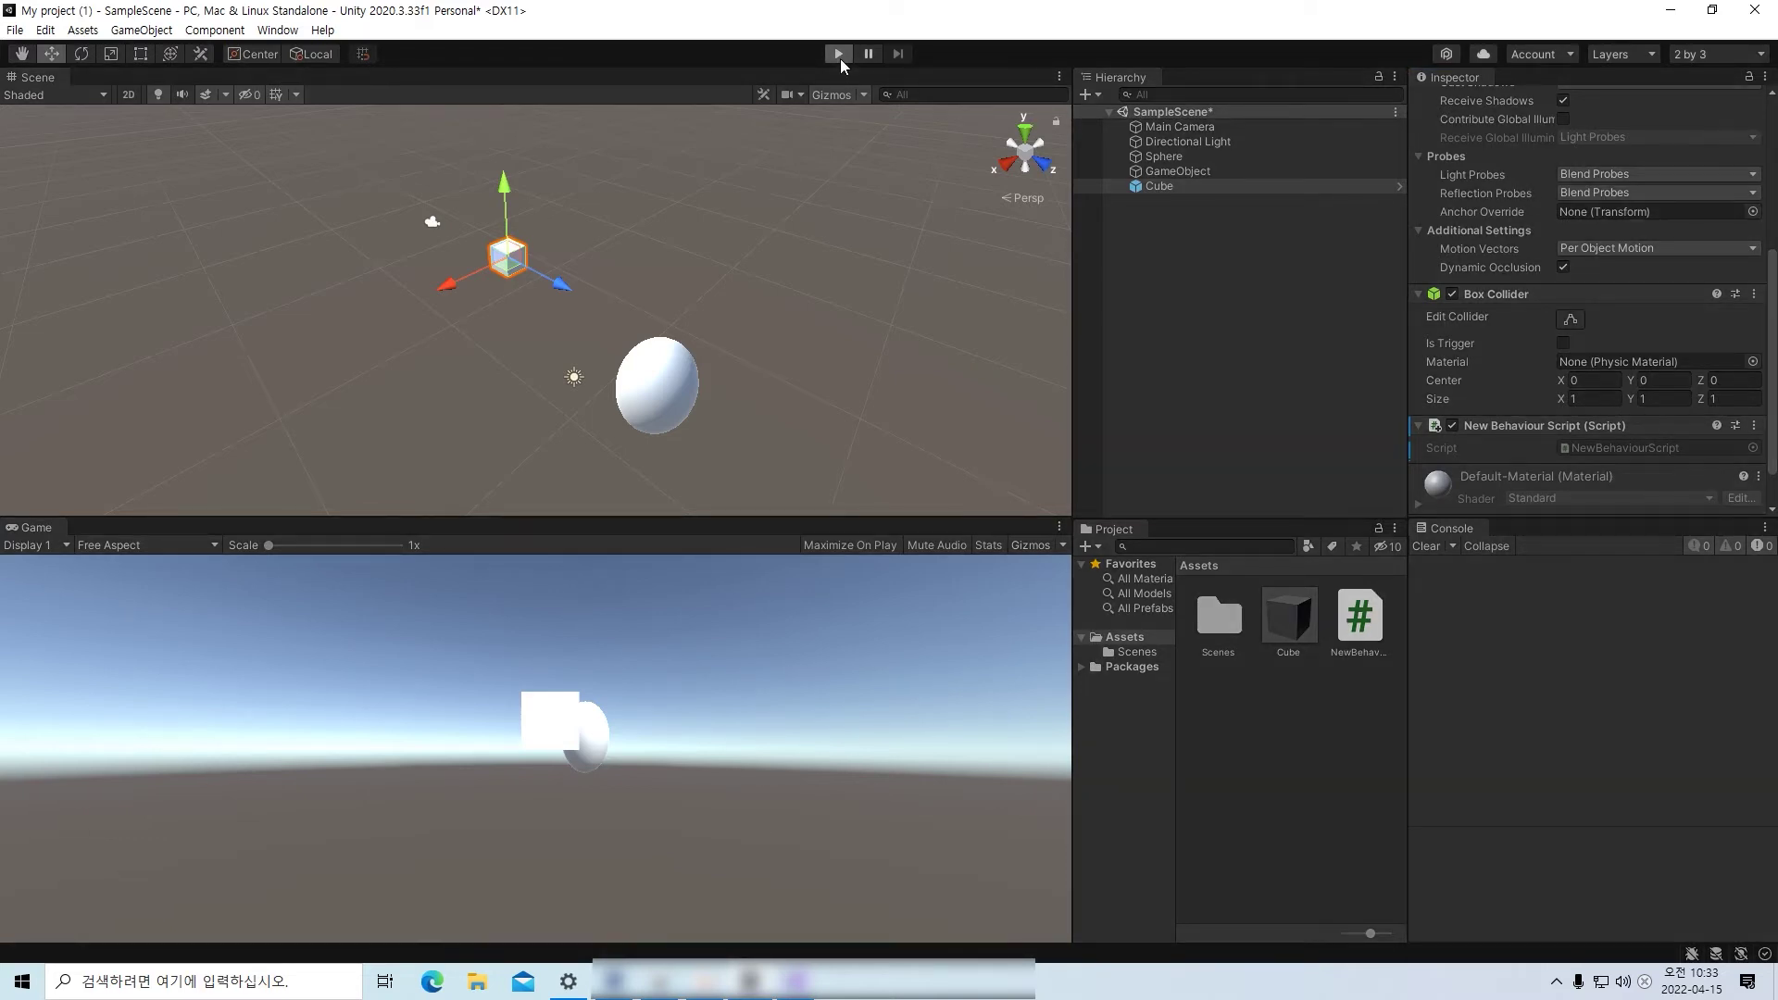
pyautogui.click(1568, 609)
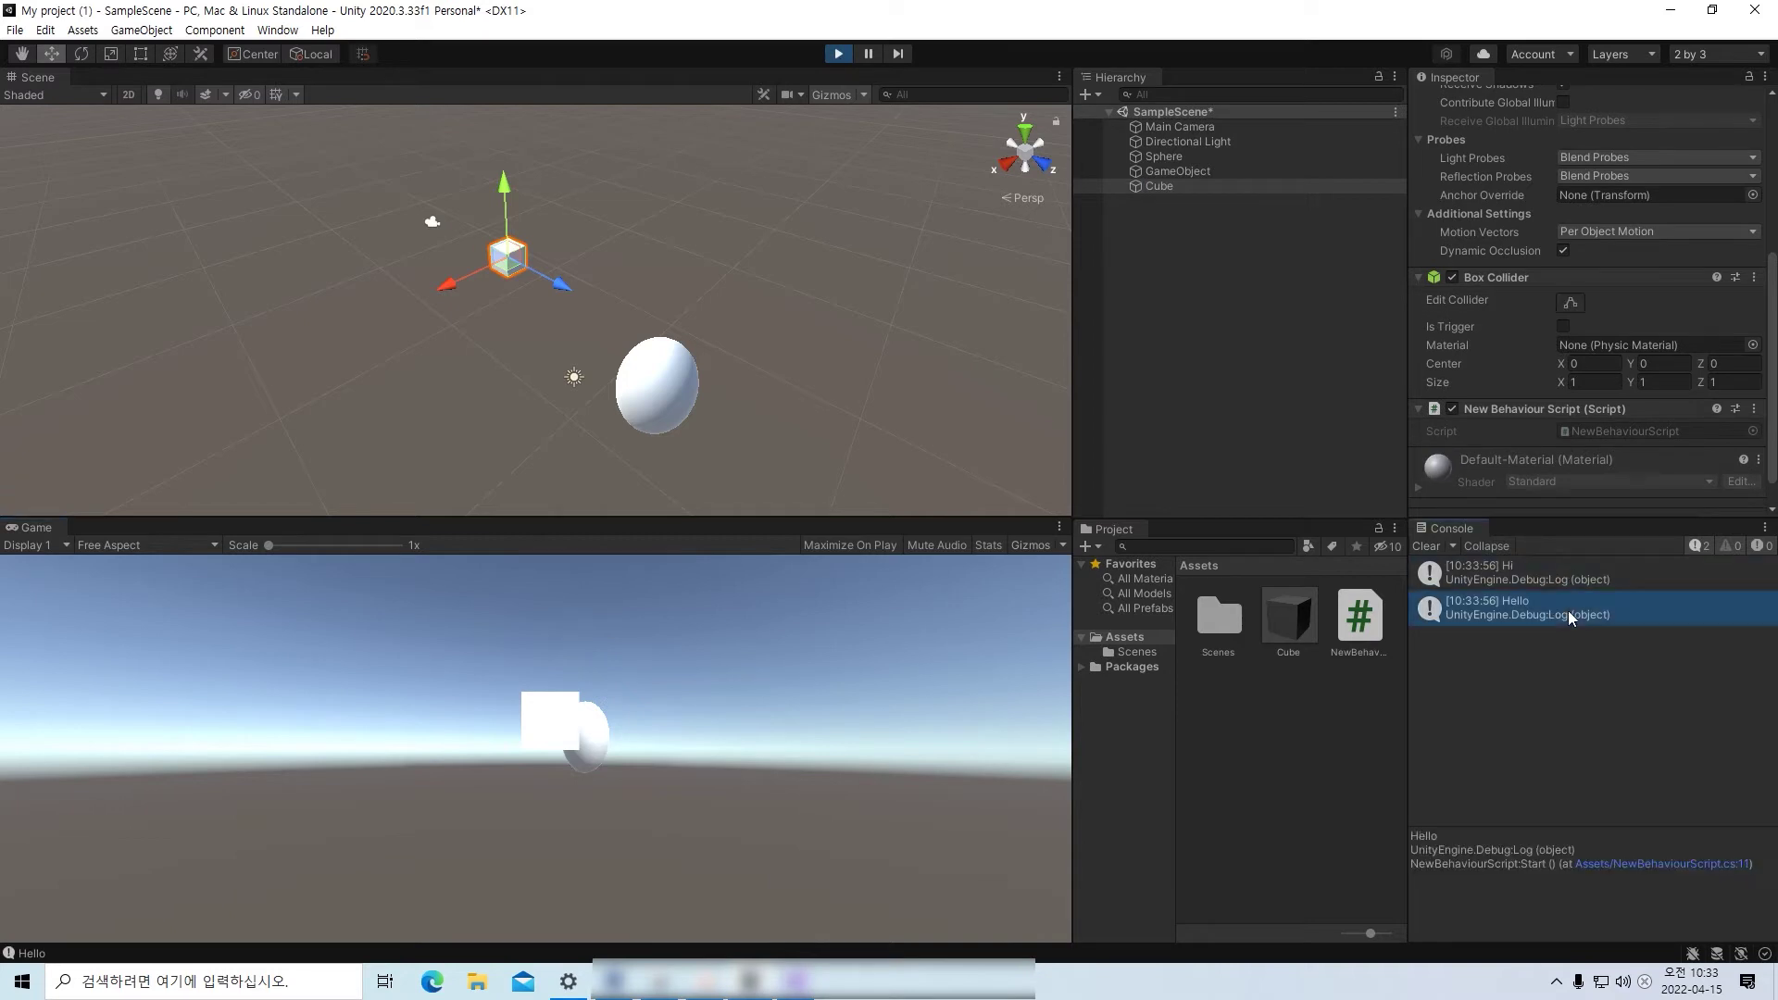
pyautogui.click(1579, 576)
pyautogui.click(1576, 613)
pyautogui.click(1568, 565)
pyautogui.click(1568, 604)
pyautogui.click(1565, 582)
pyautogui.click(1588, 607)
pyautogui.click(1585, 579)
pyautogui.click(1581, 598)
pyautogui.click(1590, 572)
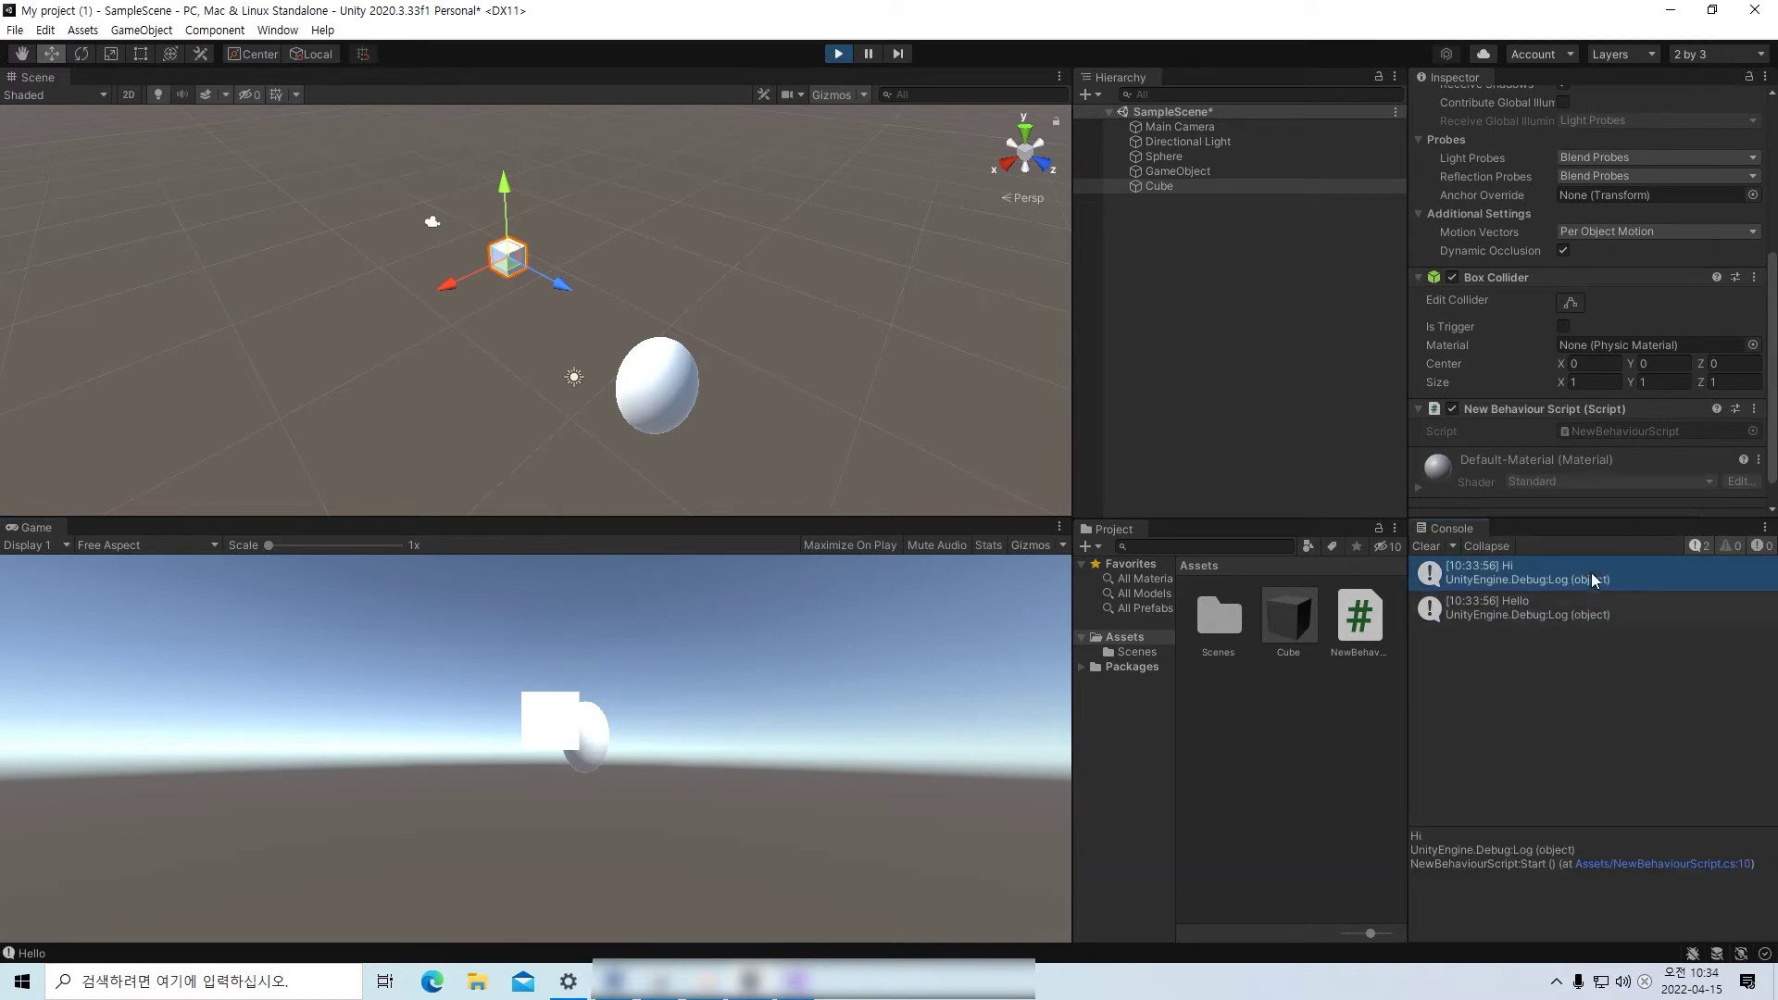
pyautogui.click(1587, 606)
pyautogui.click(1586, 581)
pyautogui.click(1582, 613)
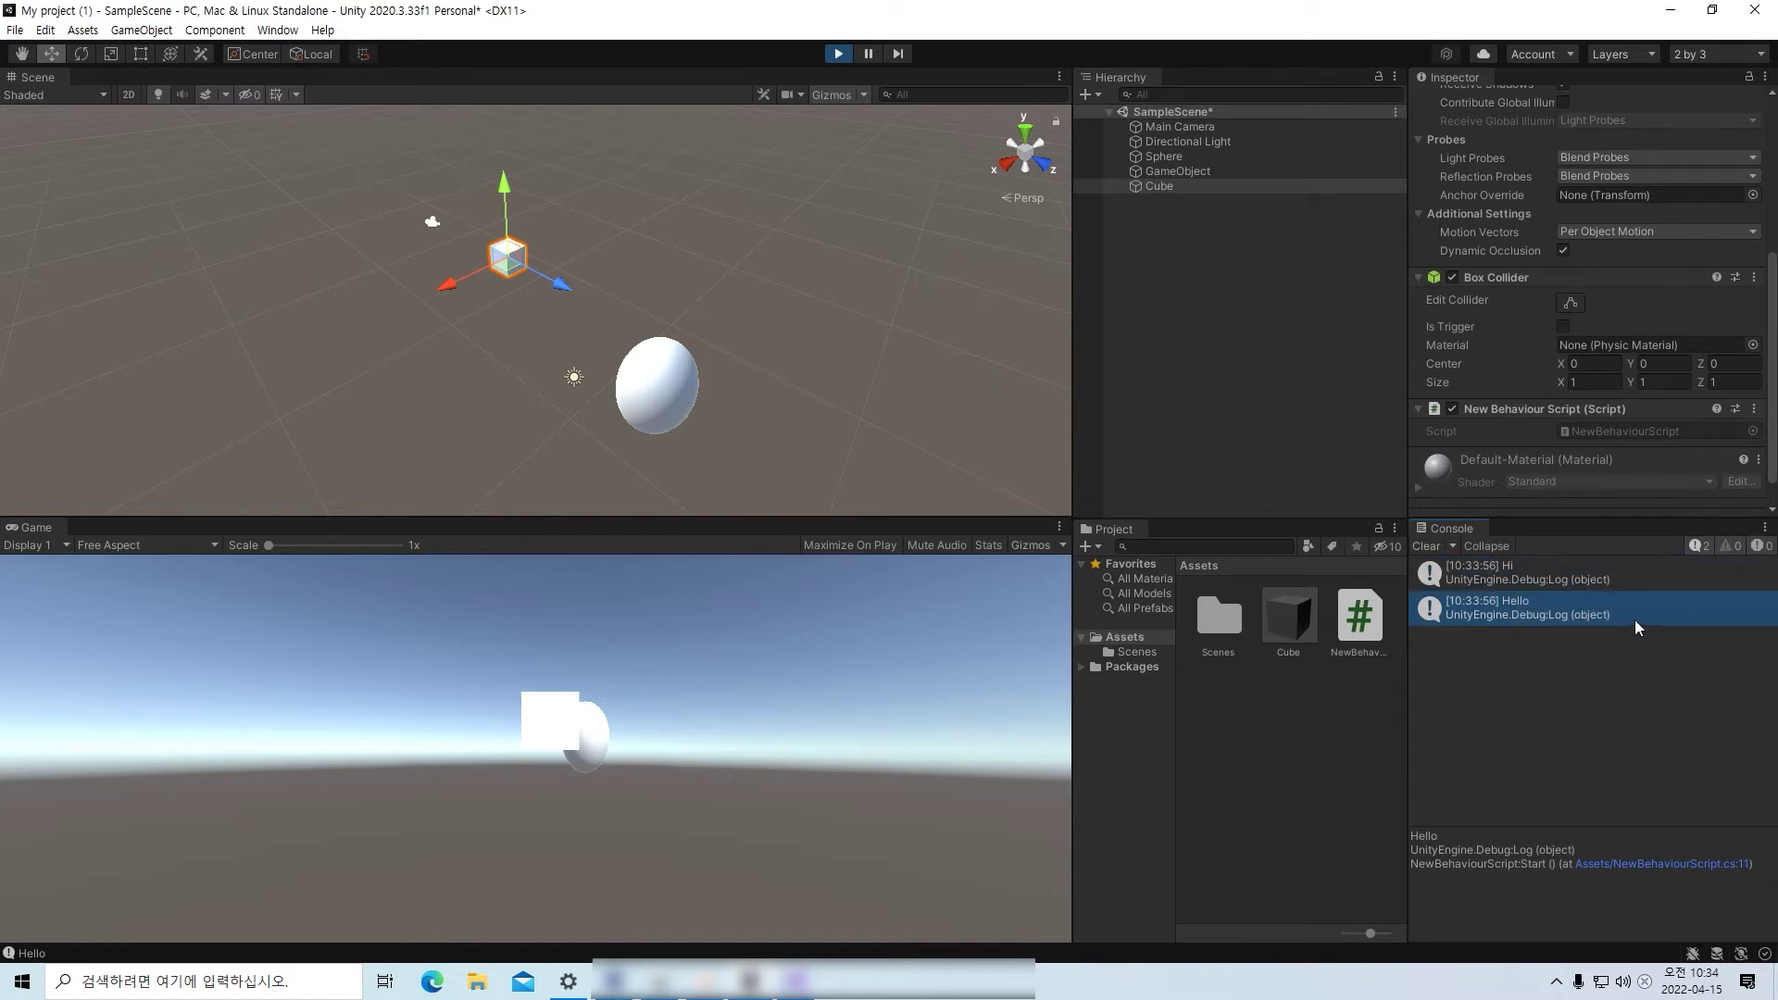
# - Compare the details and script line references of the "Hi" and "Hello" log messages in the Console
pyautogui.click(1574, 576)
pyautogui.click(1577, 597)
pyautogui.click(1510, 575)
pyautogui.click(1522, 611)
pyautogui.click(1546, 574)
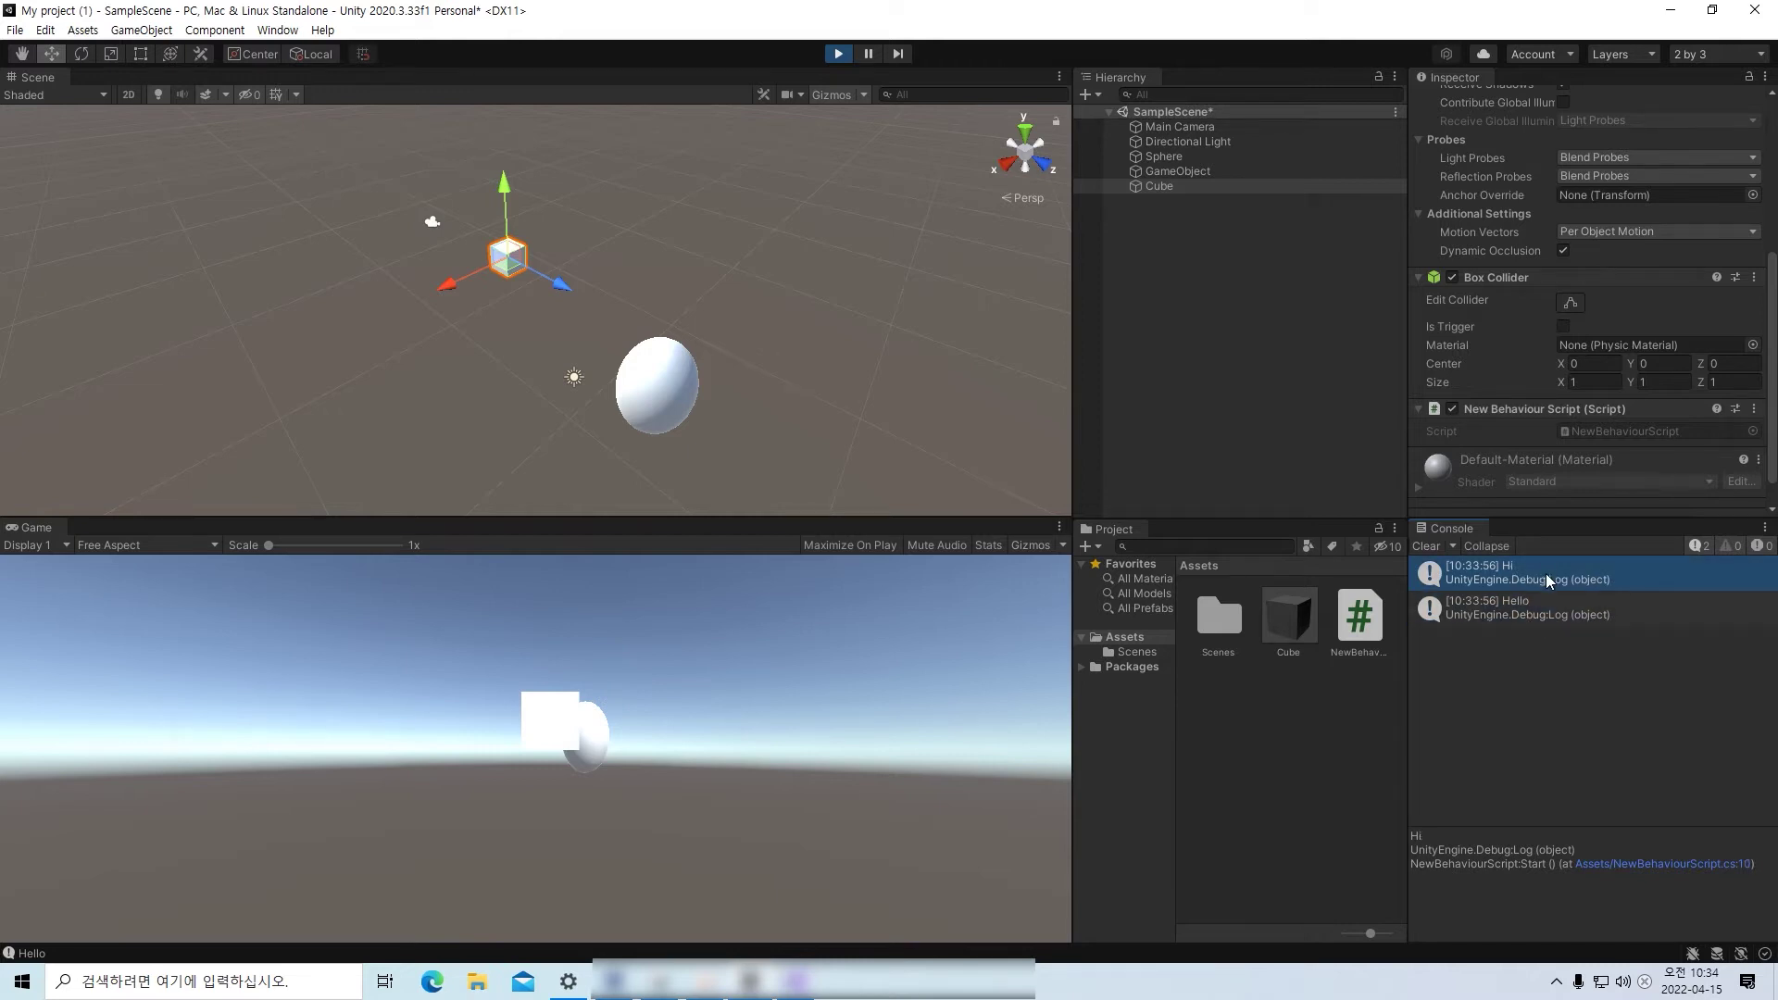
pyautogui.click(1522, 609)
pyautogui.click(1552, 574)
pyautogui.click(1546, 607)
pyautogui.click(1548, 578)
# - Switch to Visual Studio, remove the semicolon ending the Debug.Log("Hello") statement and save the script
pyautogui.moveTo(796, 979)
pyautogui.click(797, 909)
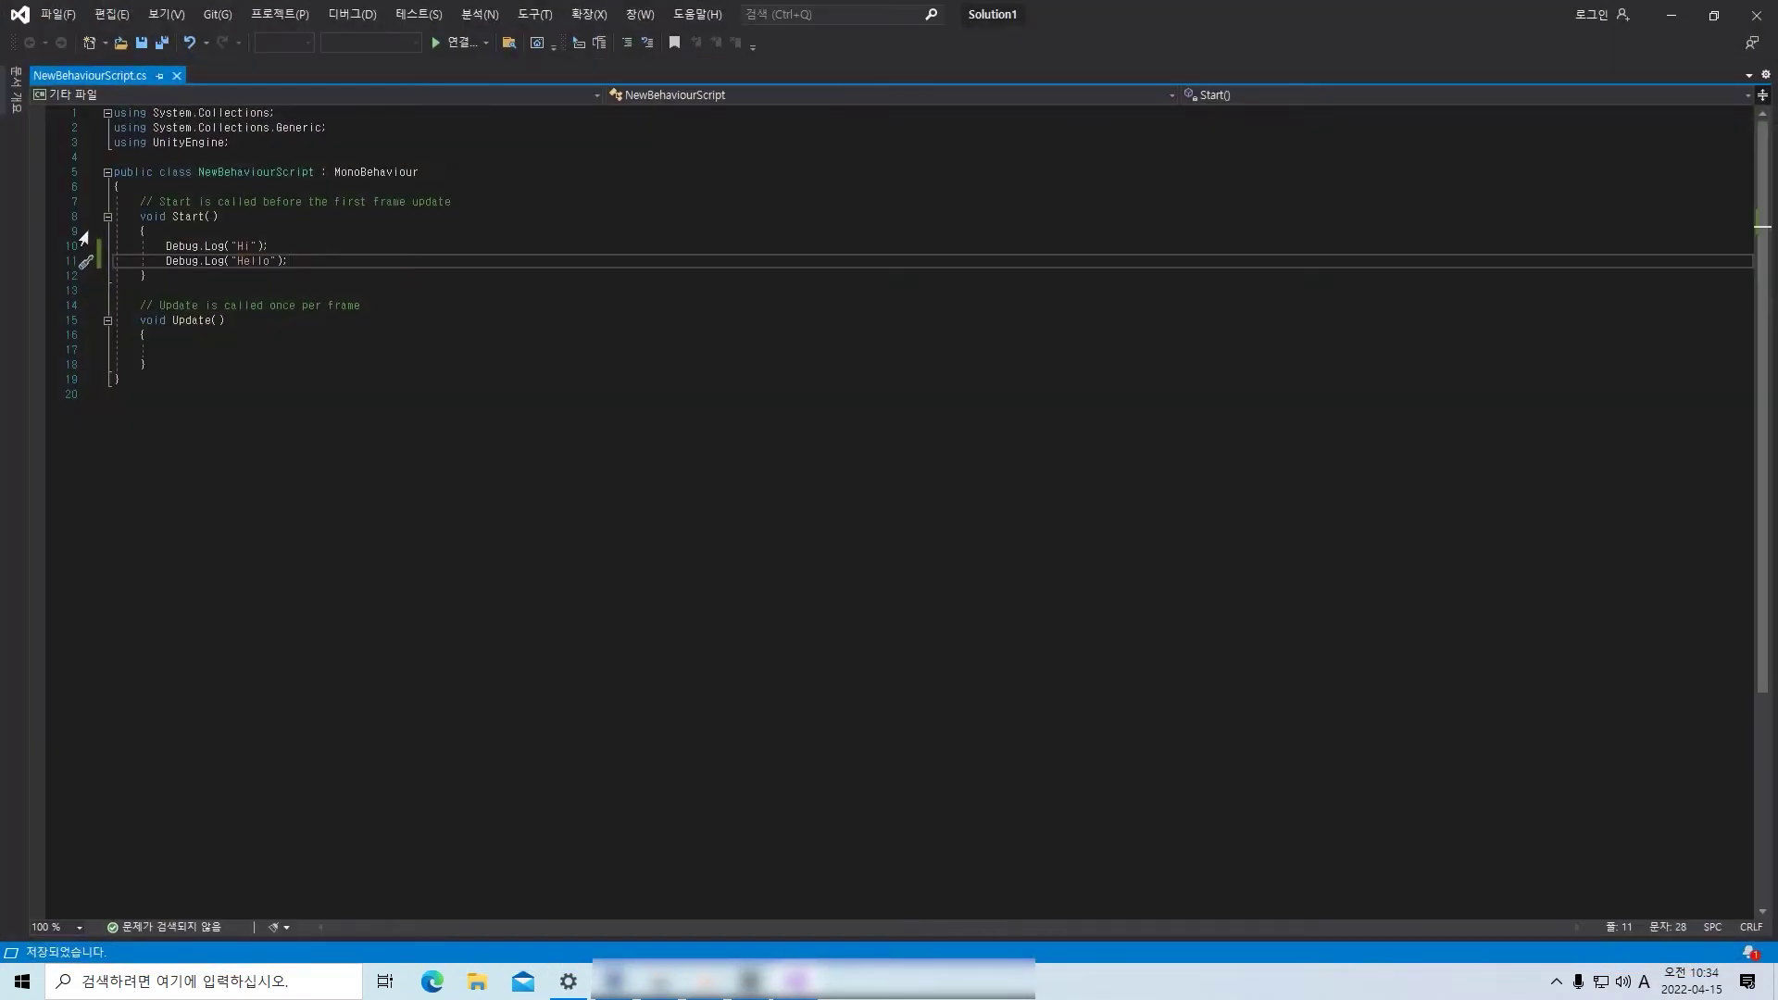
pyautogui.press('BackSpace')
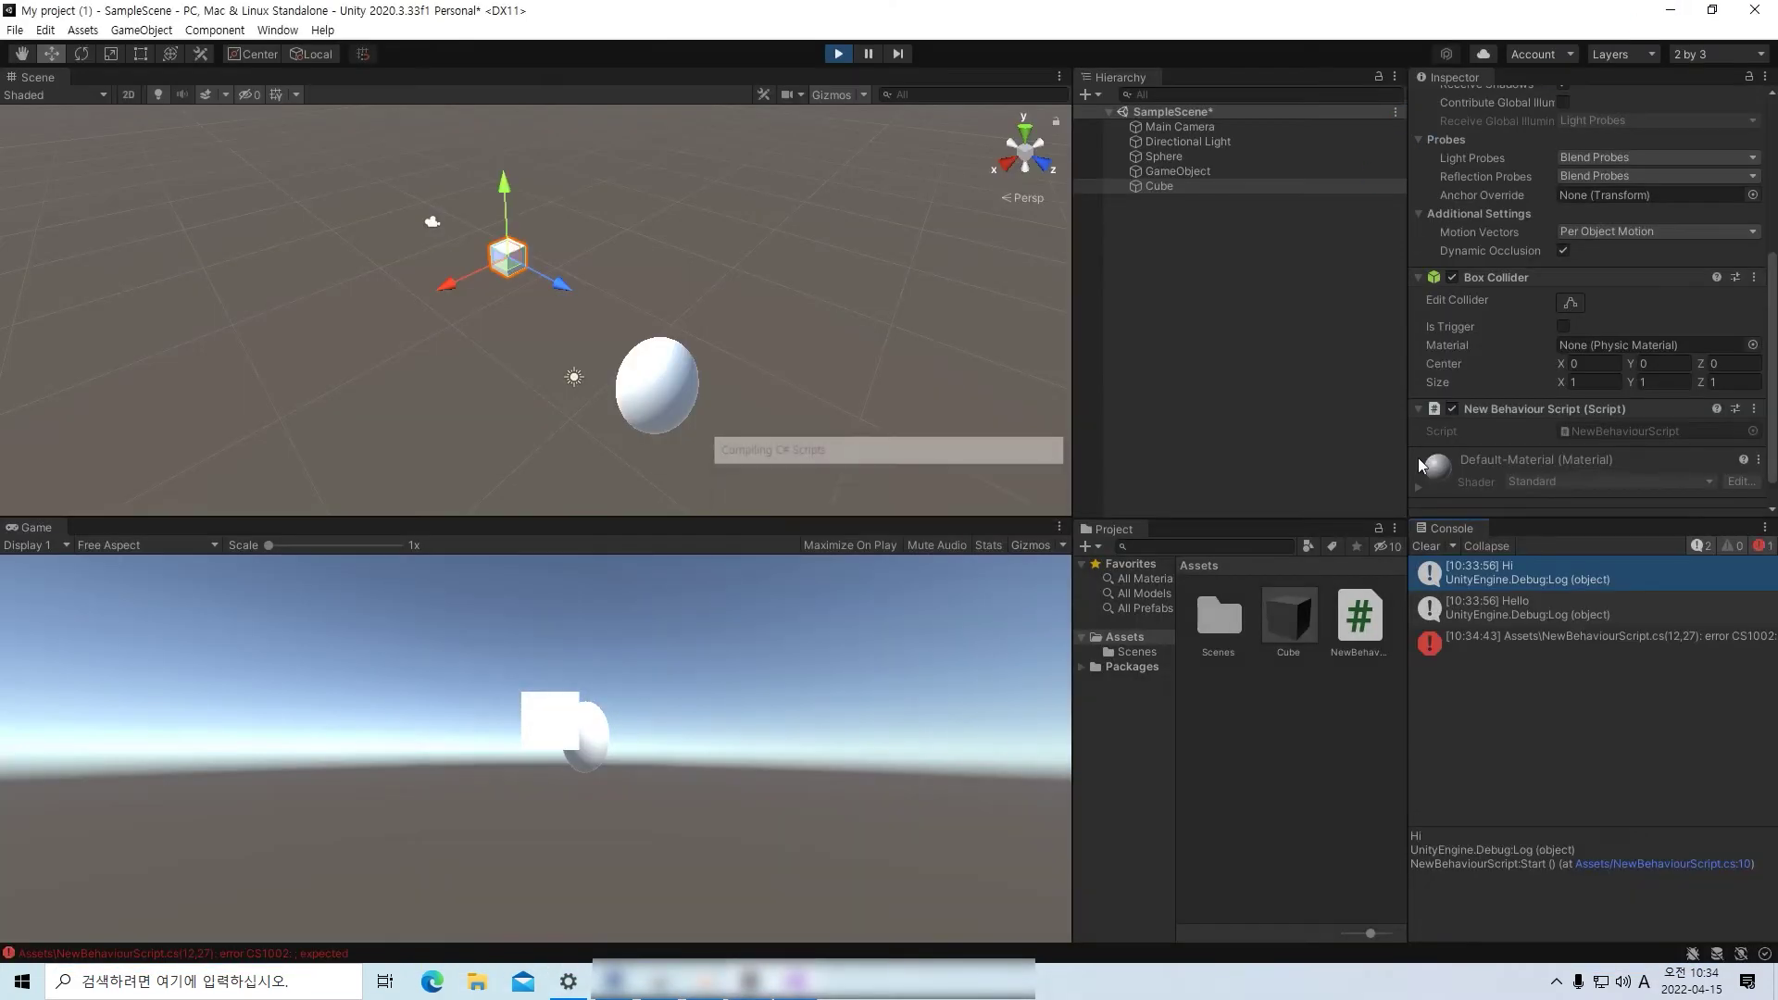
# - Examine the script's compile error in the Console back in Unity and stop the running scene
pyautogui.click(1283, 780)
pyautogui.click(1575, 652)
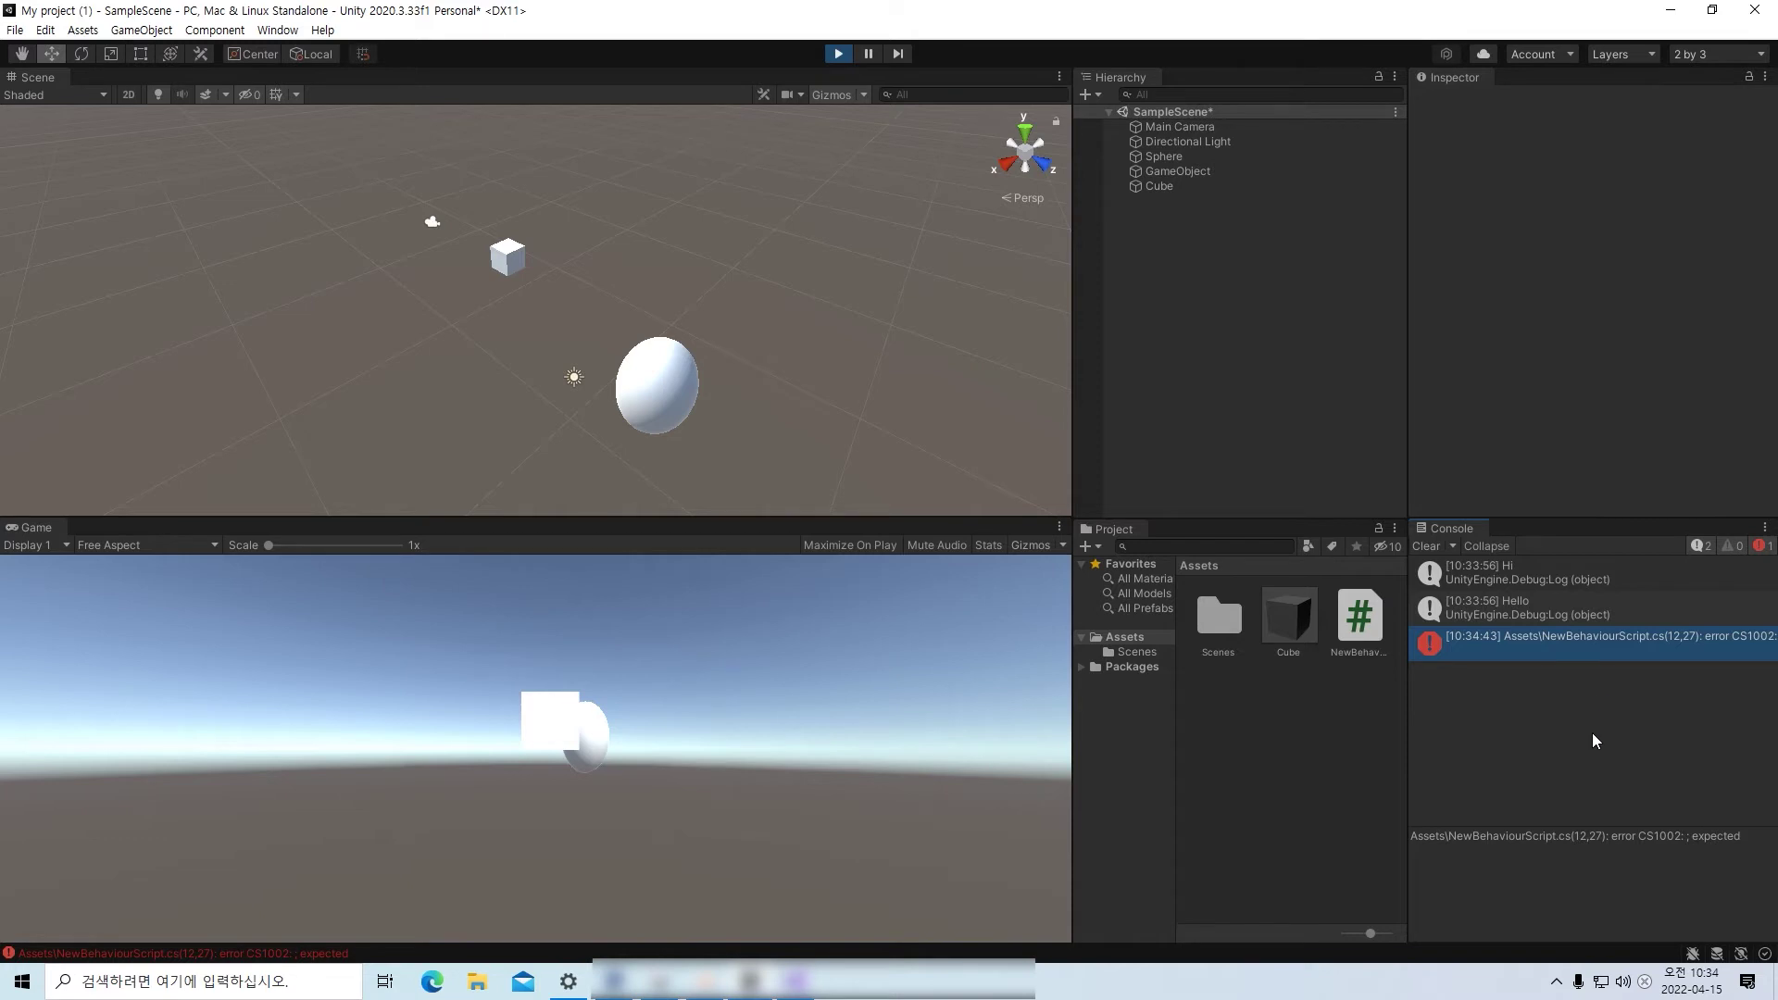
pyautogui.click(841, 53)
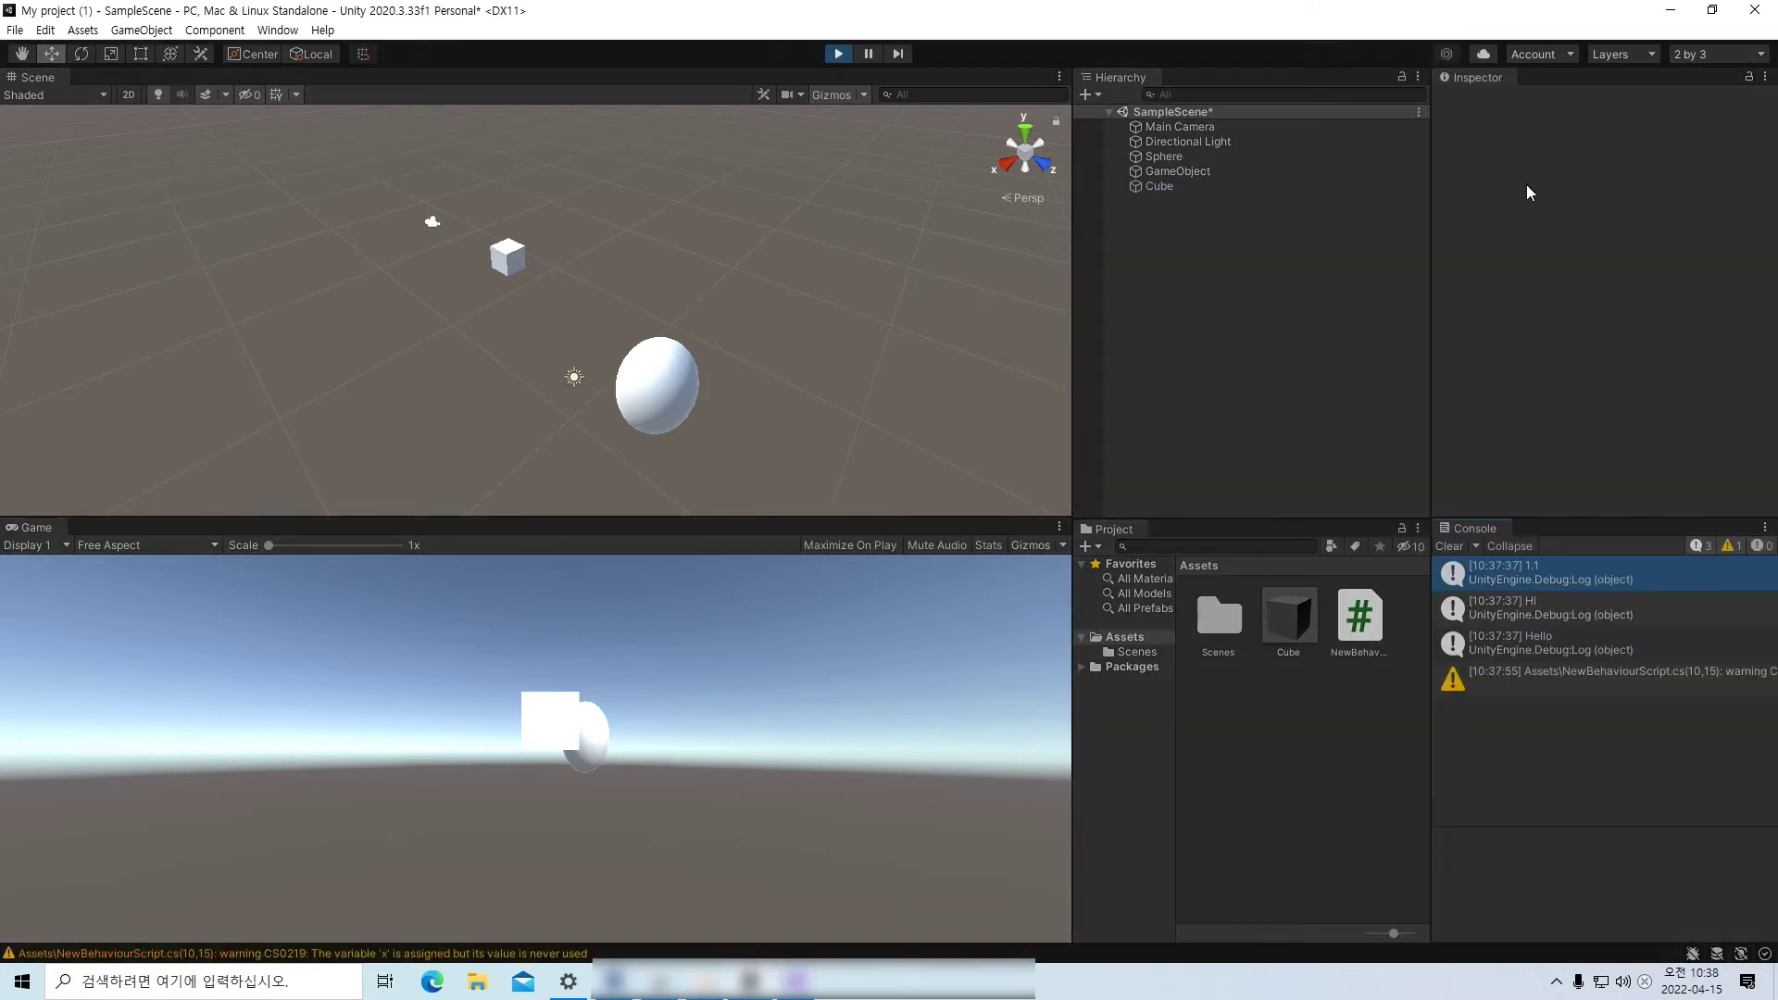
# - Compare the details of the script's log messages with those of its unused-variable warning in the Console
pyautogui.click(1508, 680)
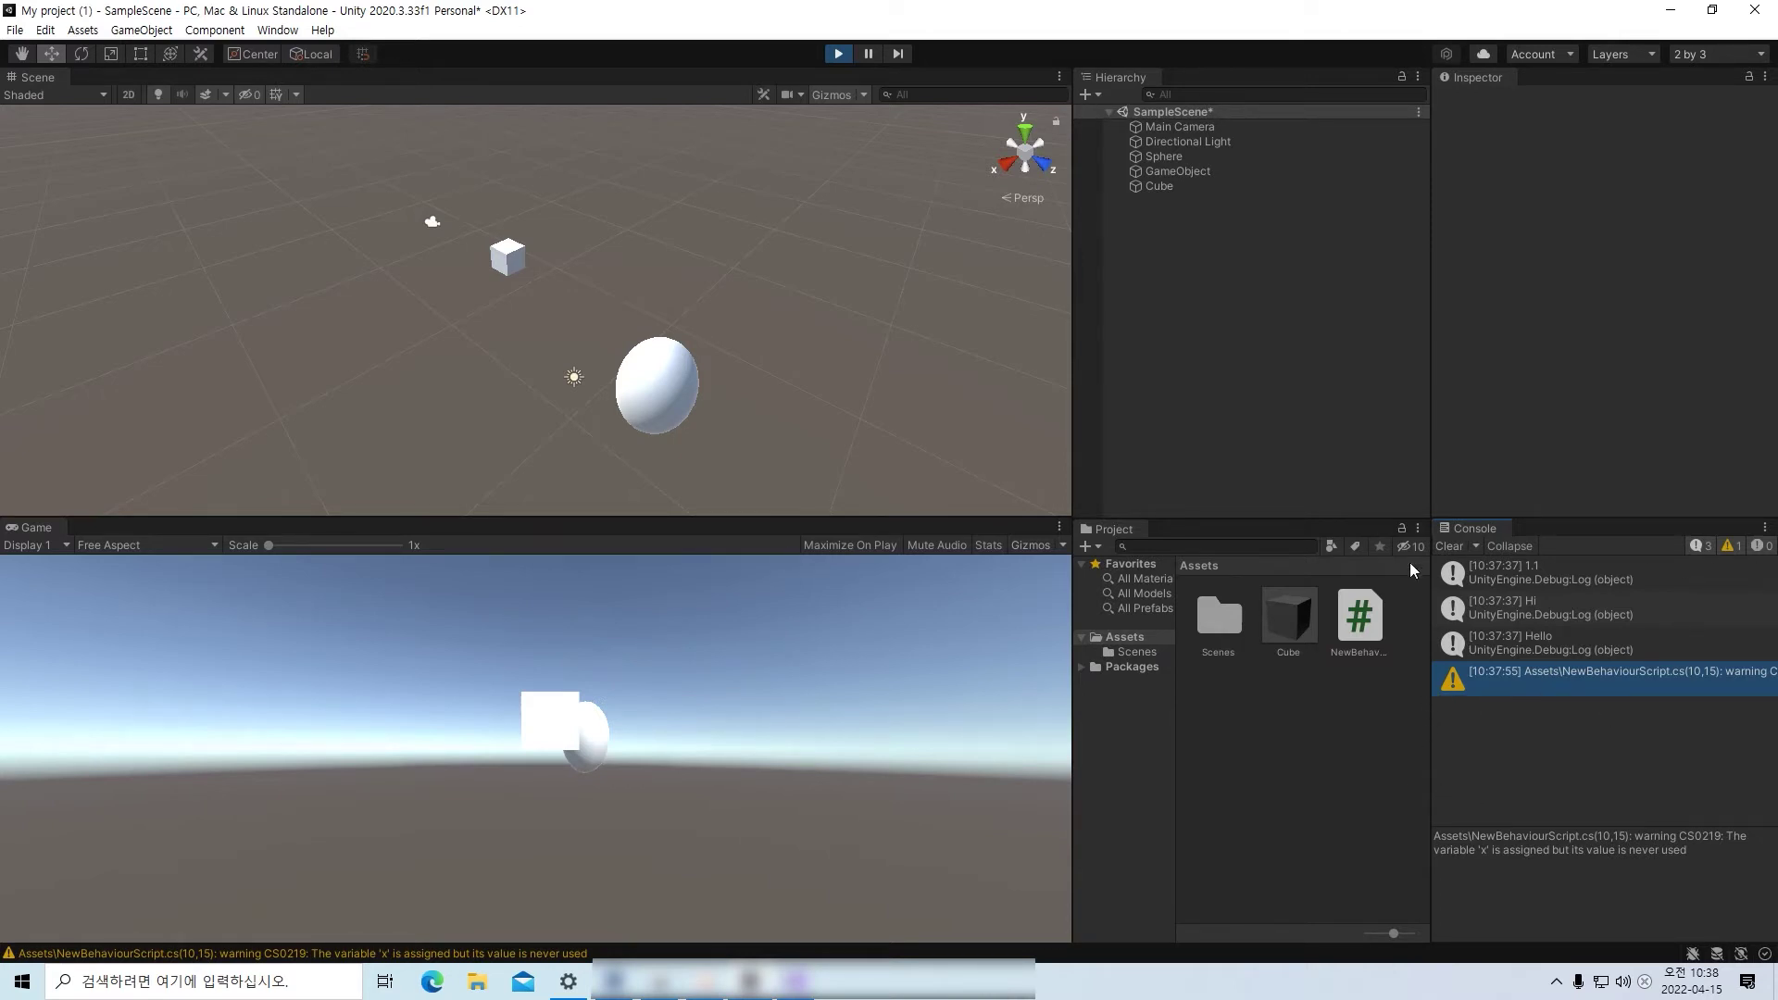
pyautogui.click(1571, 581)
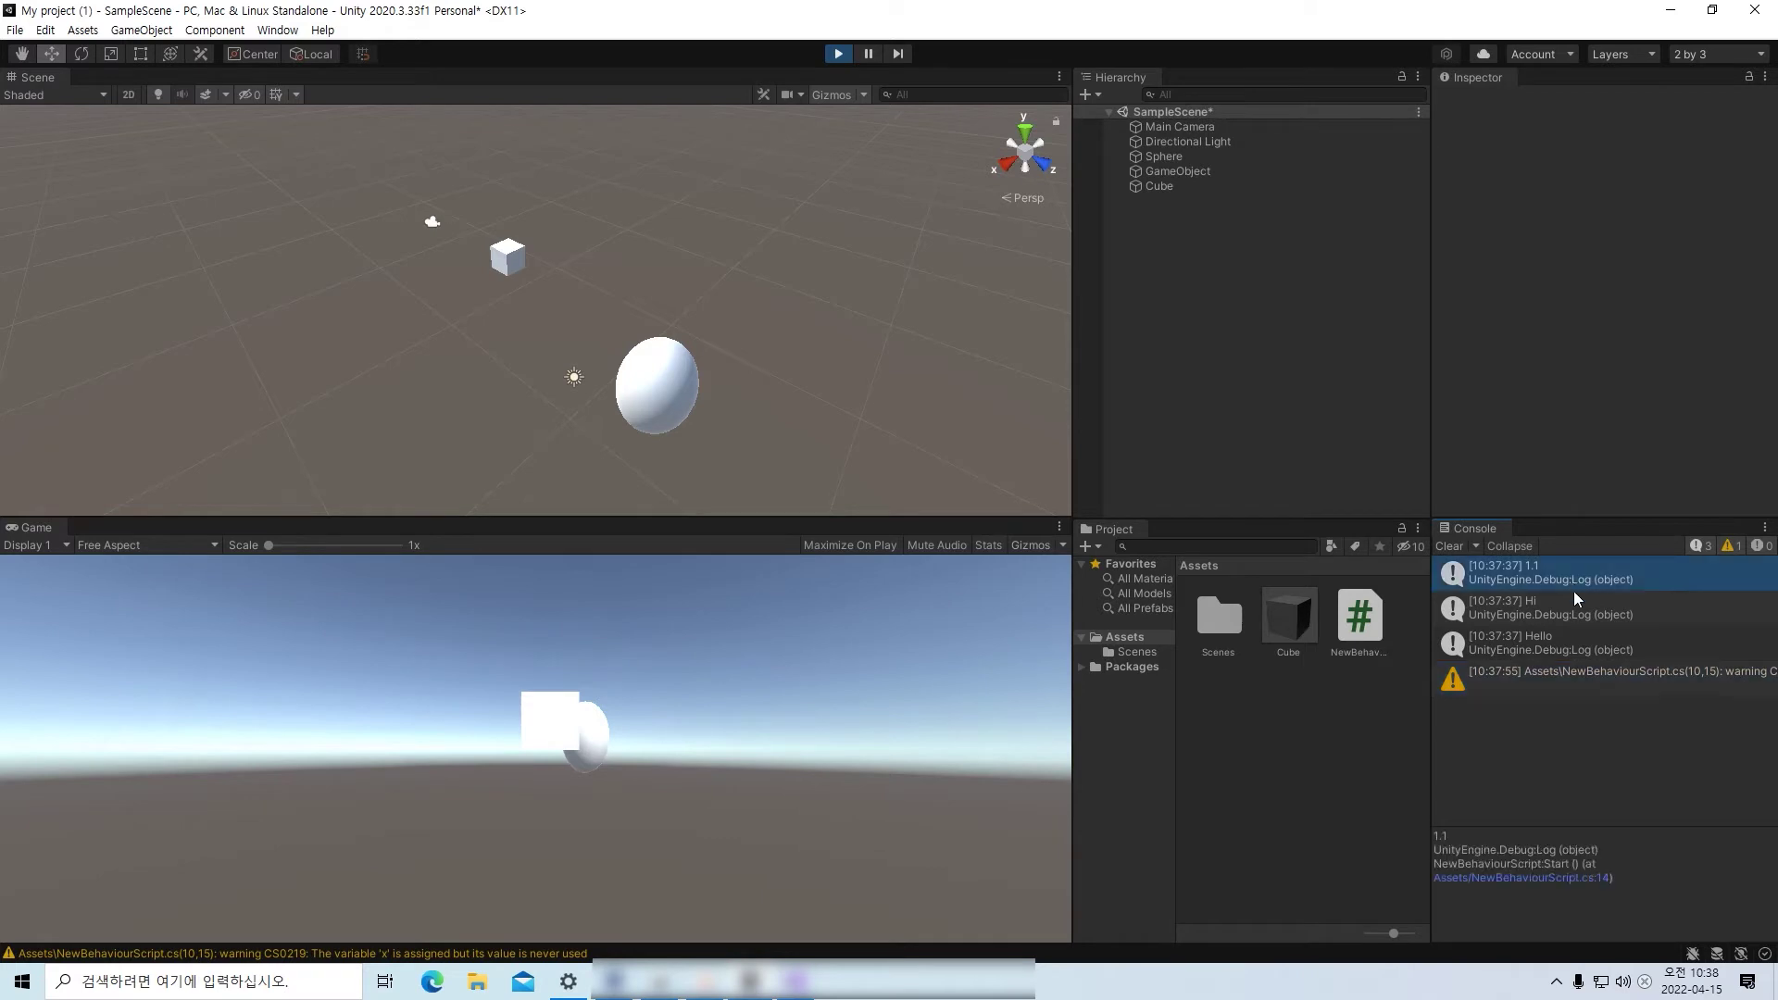
pyautogui.click(1579, 613)
pyautogui.click(1591, 638)
pyautogui.click(1587, 607)
pyautogui.click(1595, 583)
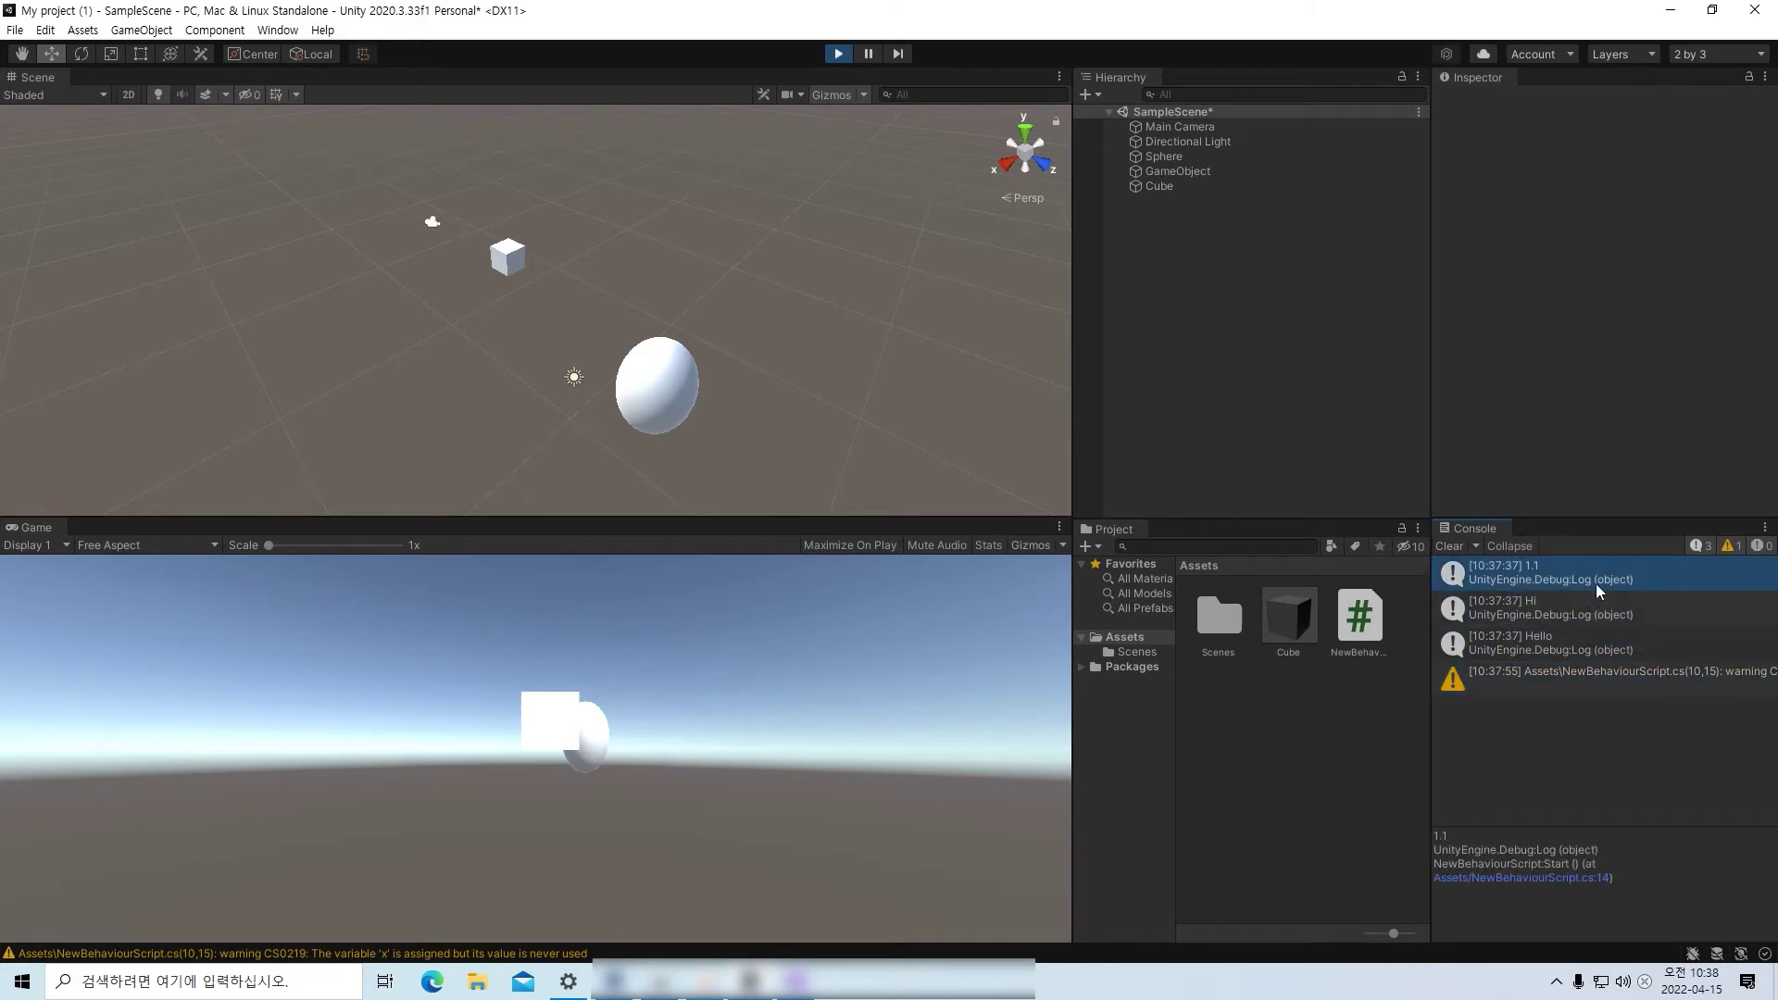
pyautogui.click(1592, 670)
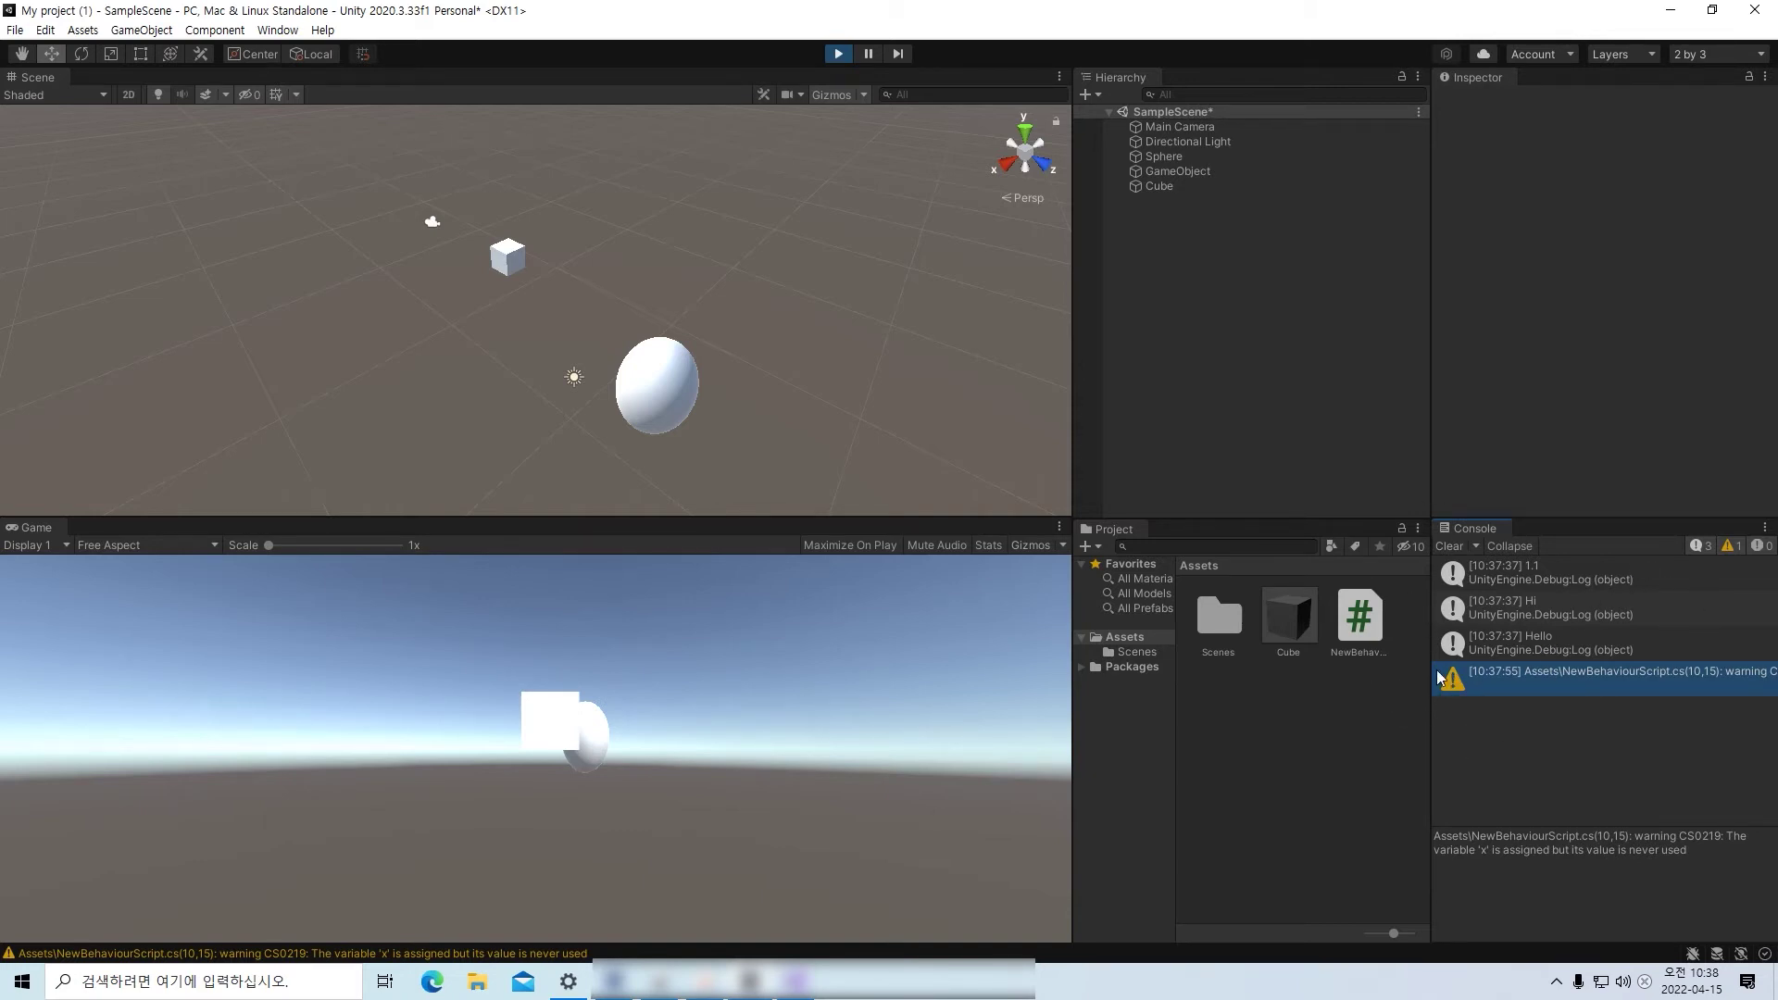
pyautogui.click(1525, 584)
pyautogui.click(1559, 690)
# - Stop the running scene and clear all messages from the Console
pyautogui.click(839, 54)
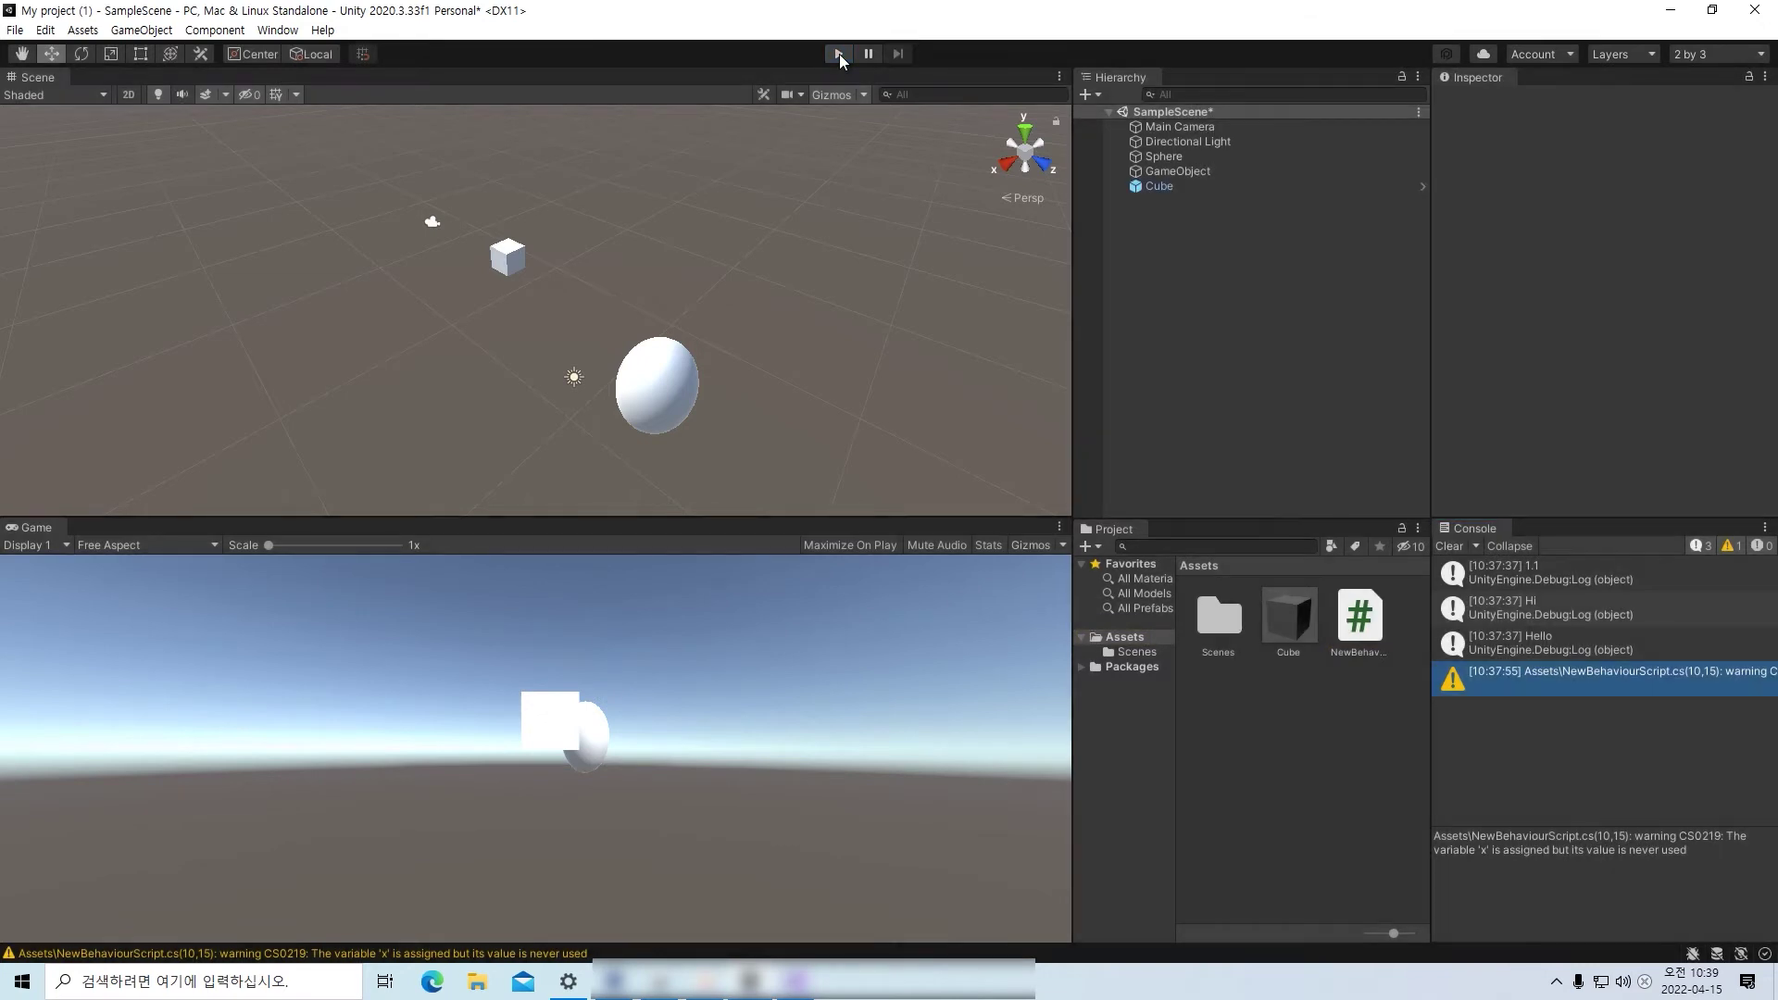
pyautogui.click(1461, 545)
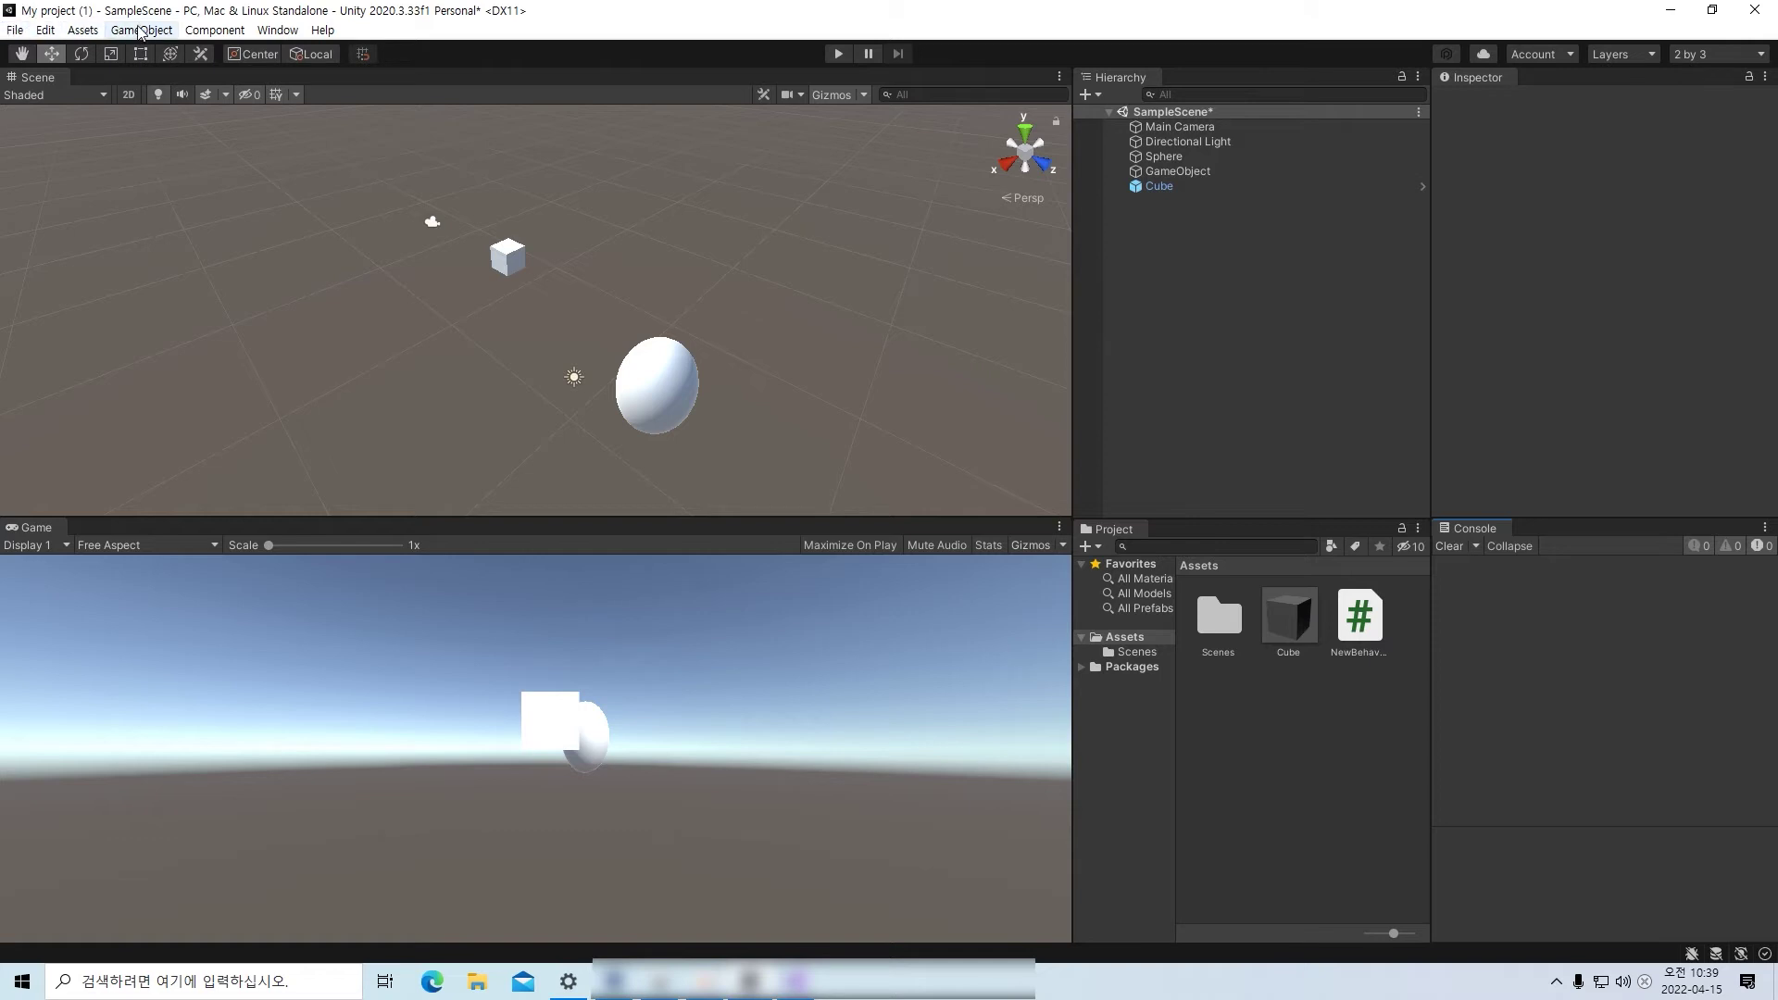
# - Look over the file commands for scenes, saving, projects and builds, including the shortcut for Save
pyautogui.click(16, 31)
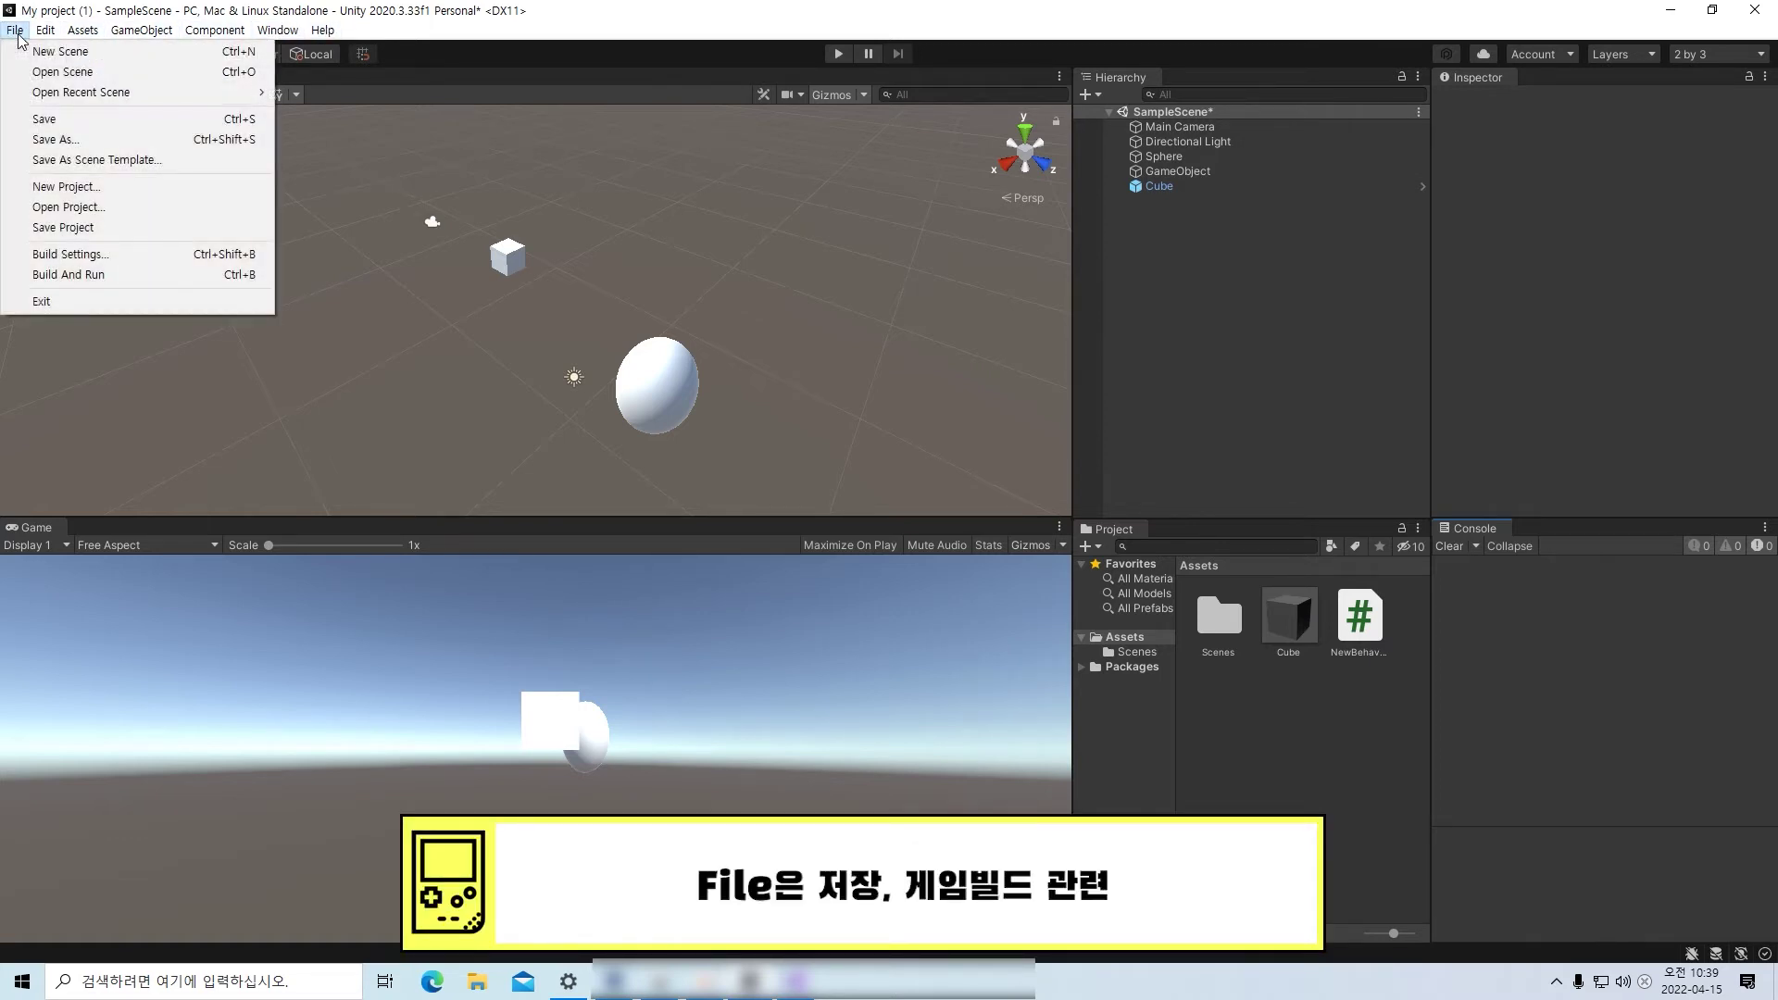
pyautogui.click(18, 33)
pyautogui.click(18, 34)
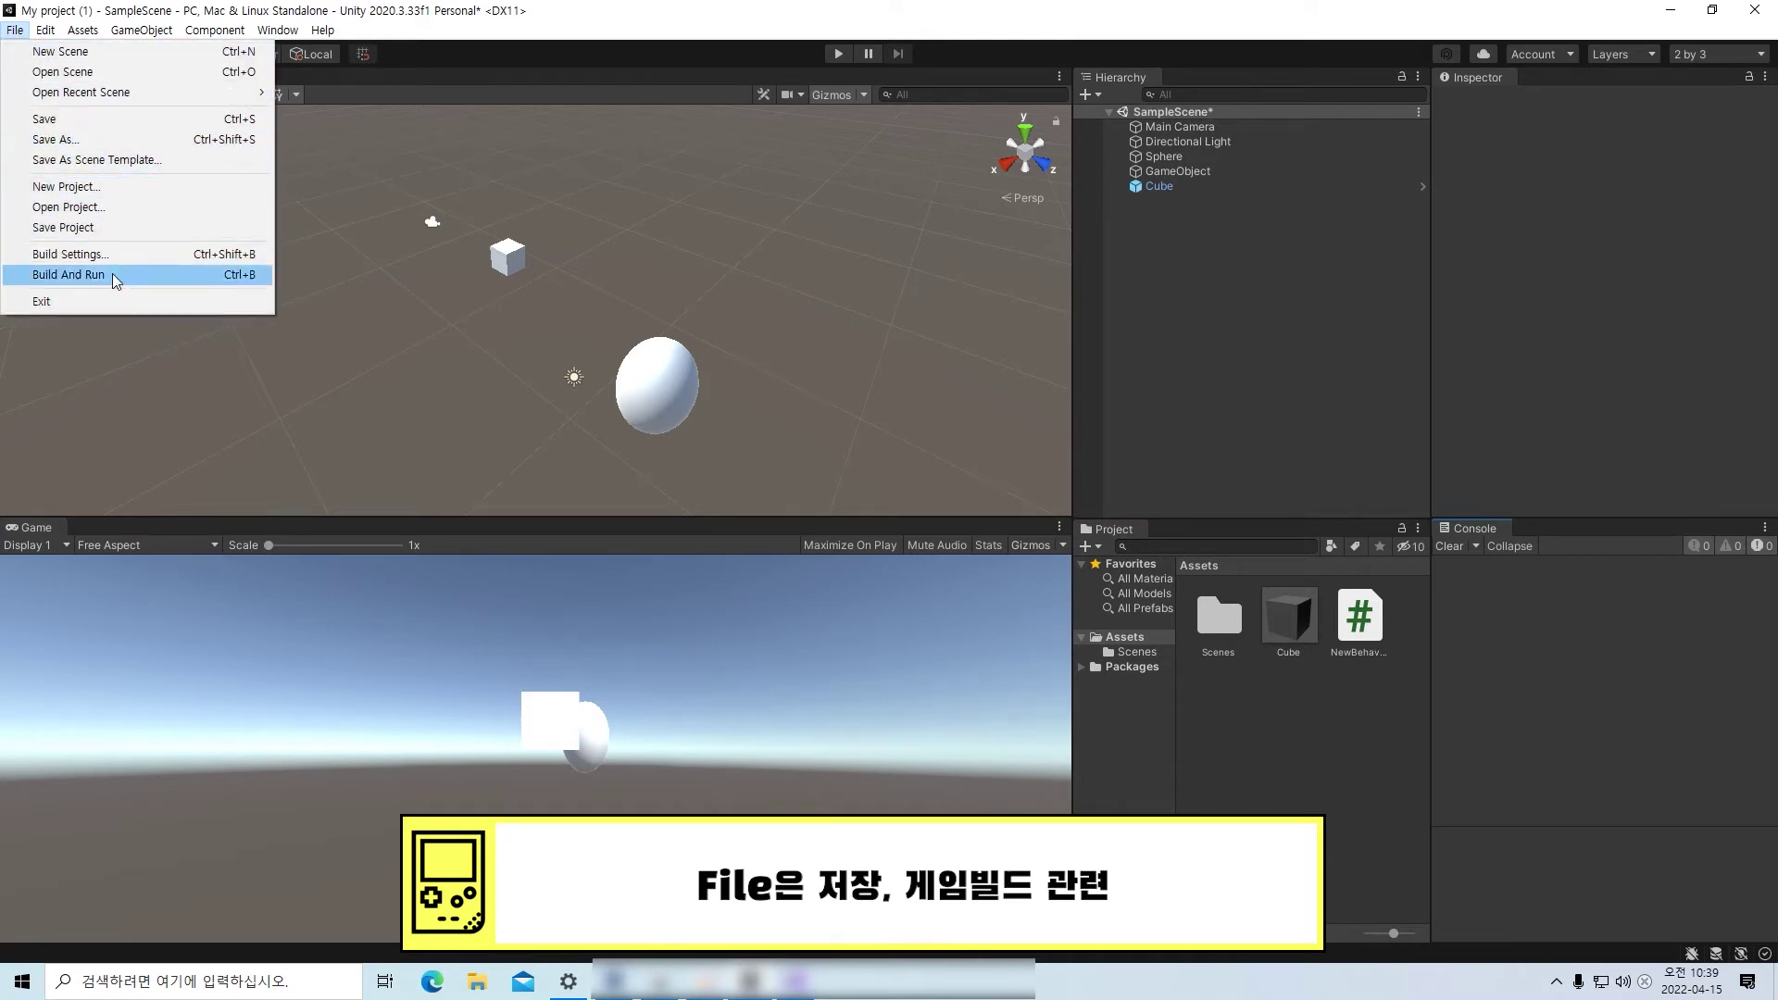
pyautogui.click(4, 28)
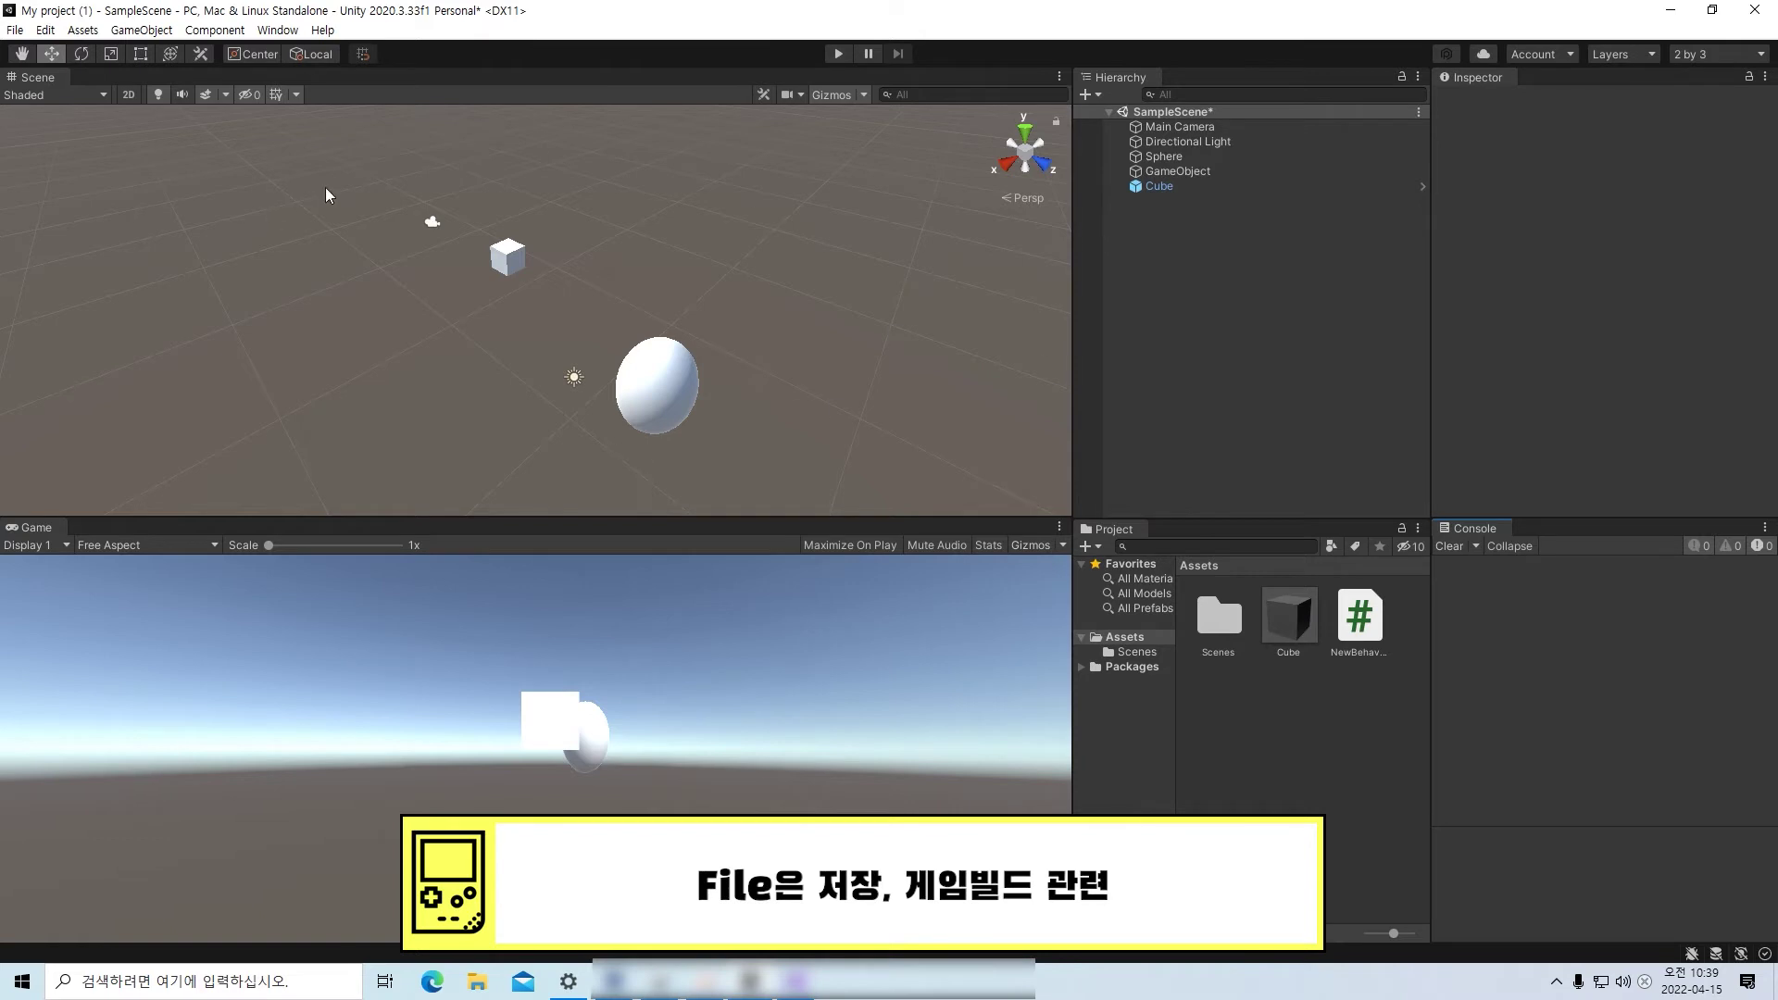
pyautogui.click(15, 30)
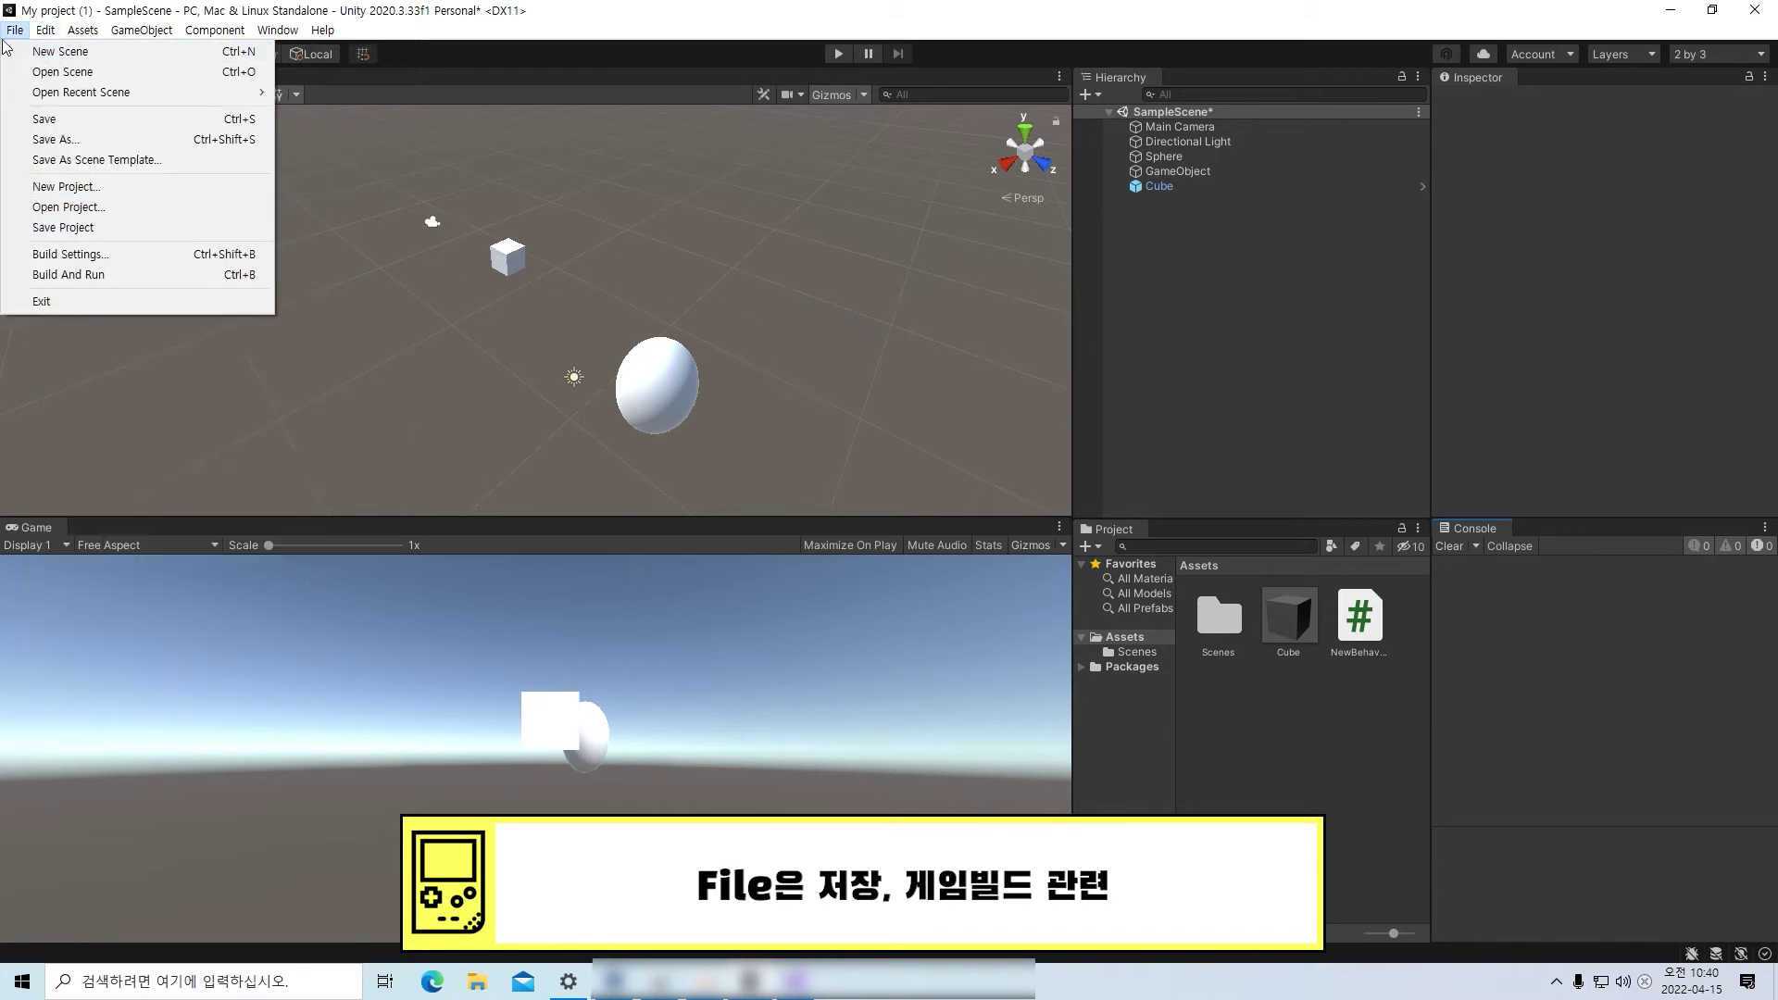
pyautogui.click(46, 33)
pyautogui.click(15, 29)
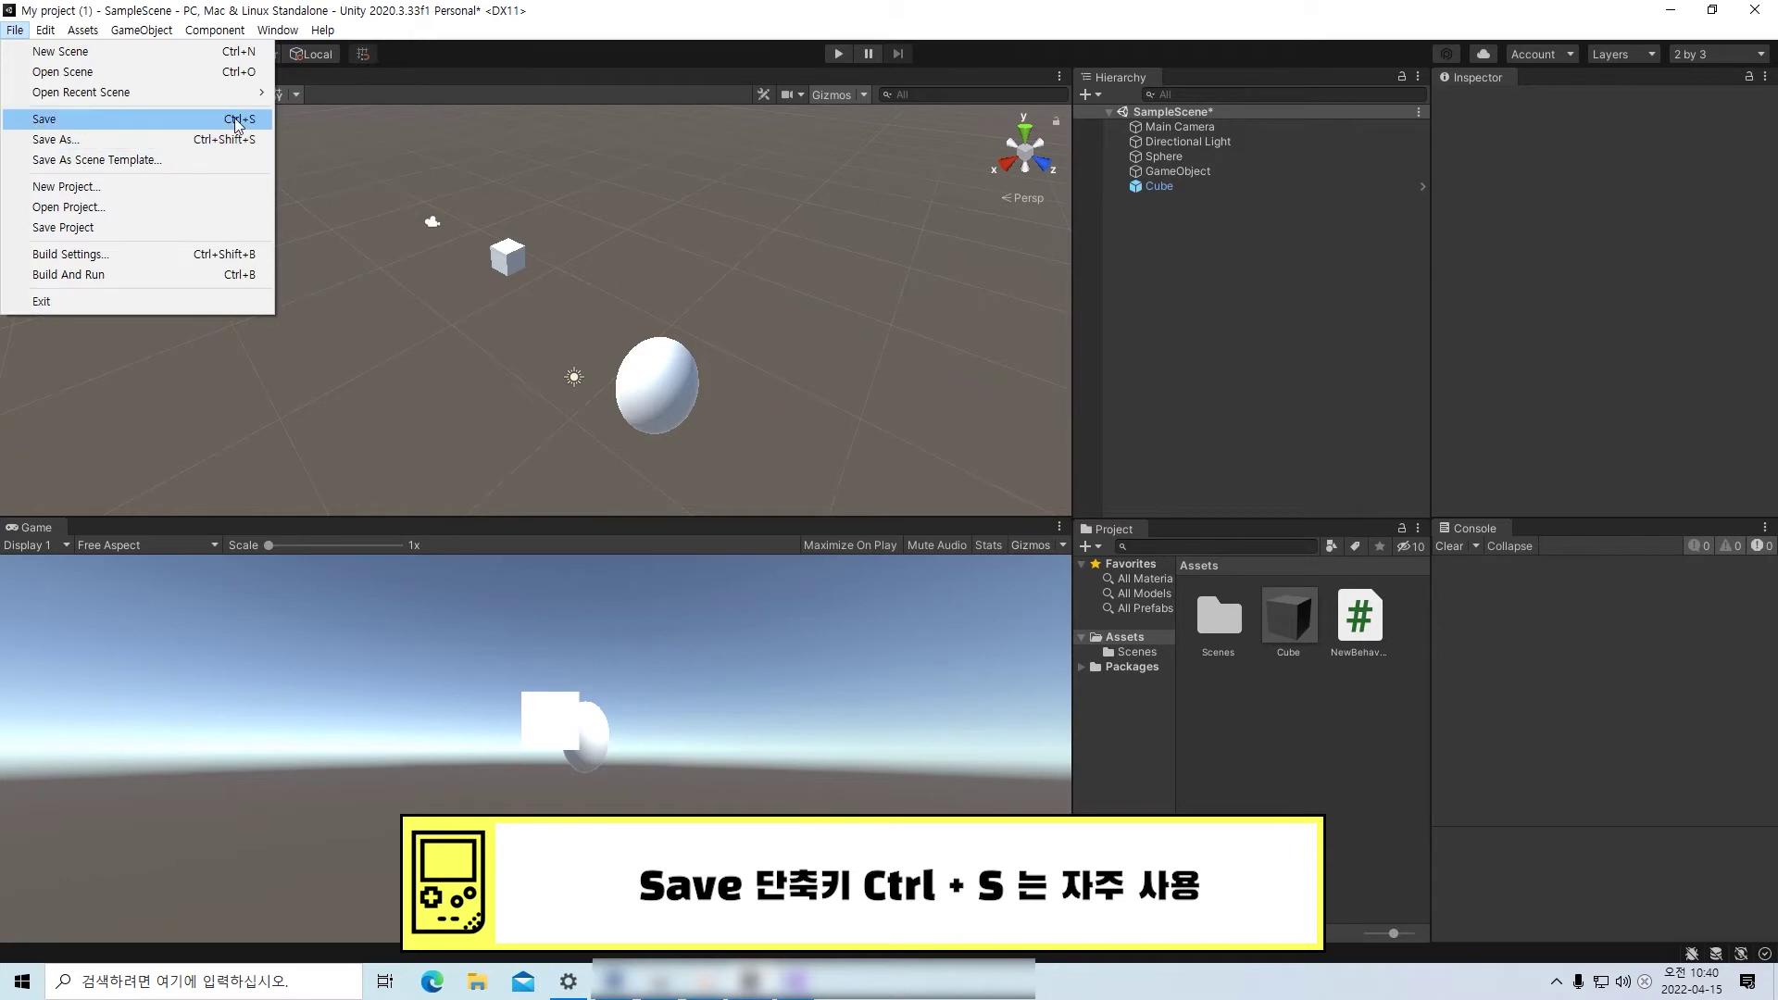
pyautogui.click(585, 162)
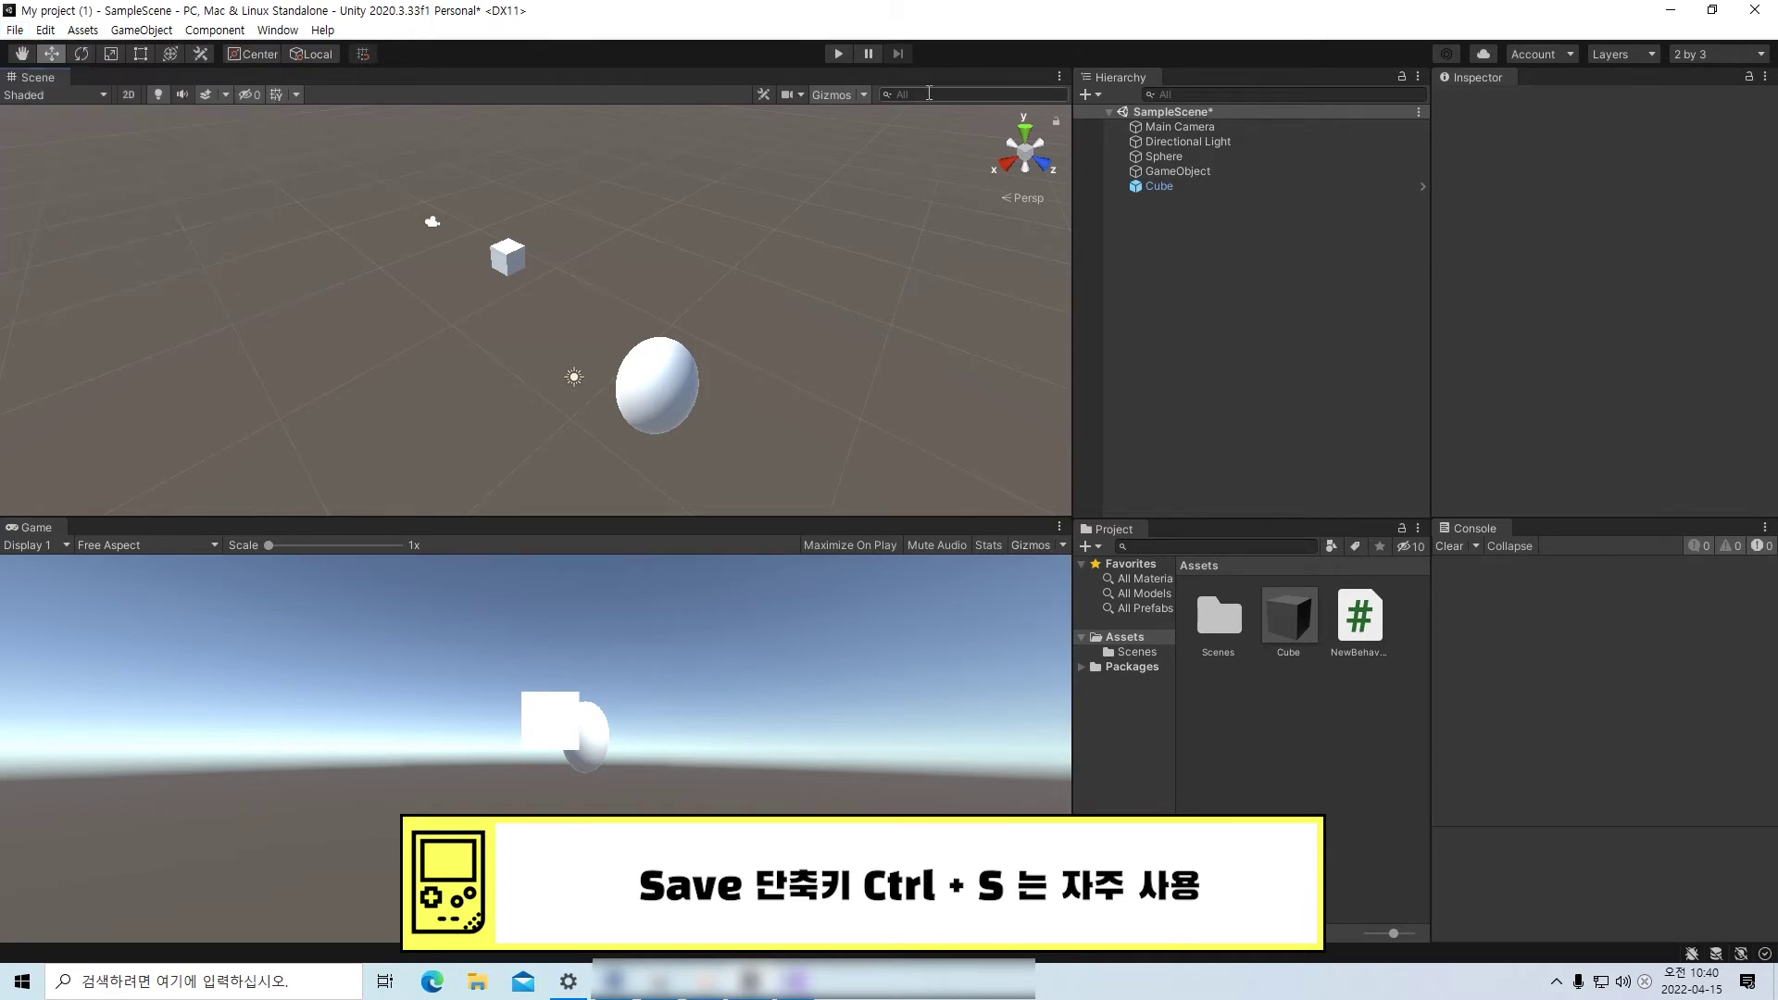
# - Look over the editing commands and their shortcuts for undo, selection, copying, duplicating and playing
pyautogui.click(15, 29)
pyautogui.moveTo(44, 29)
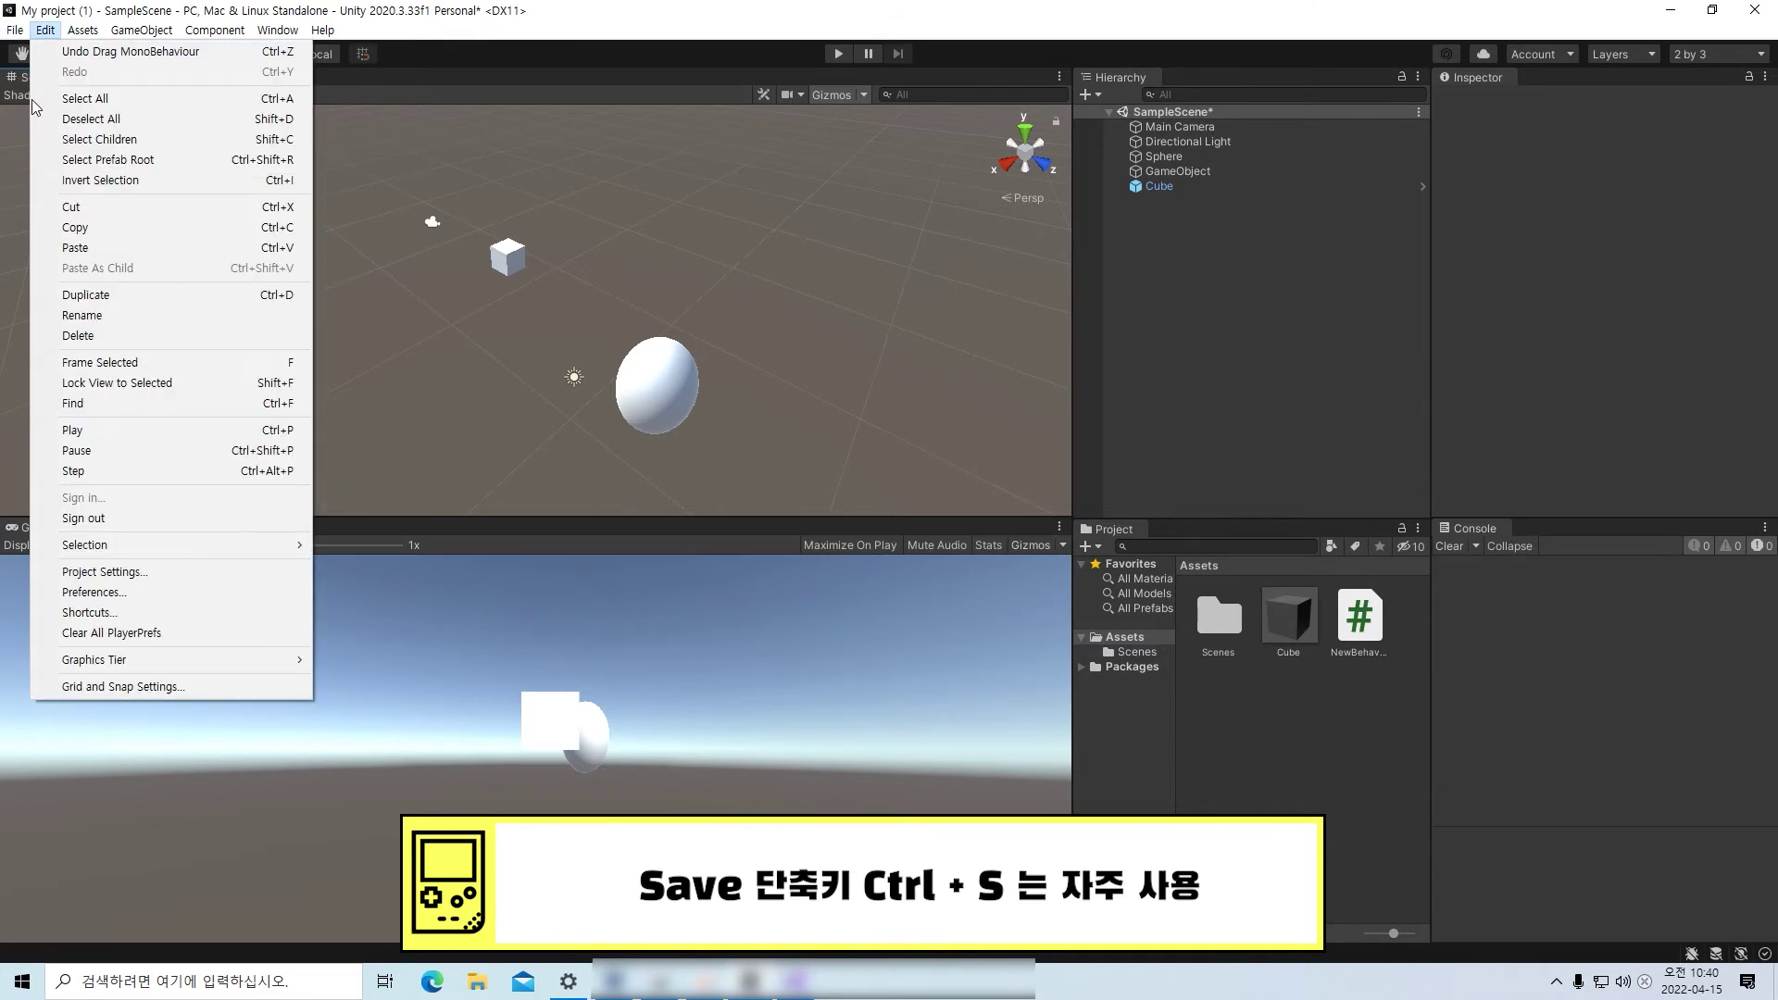
pyautogui.click(904, 216)
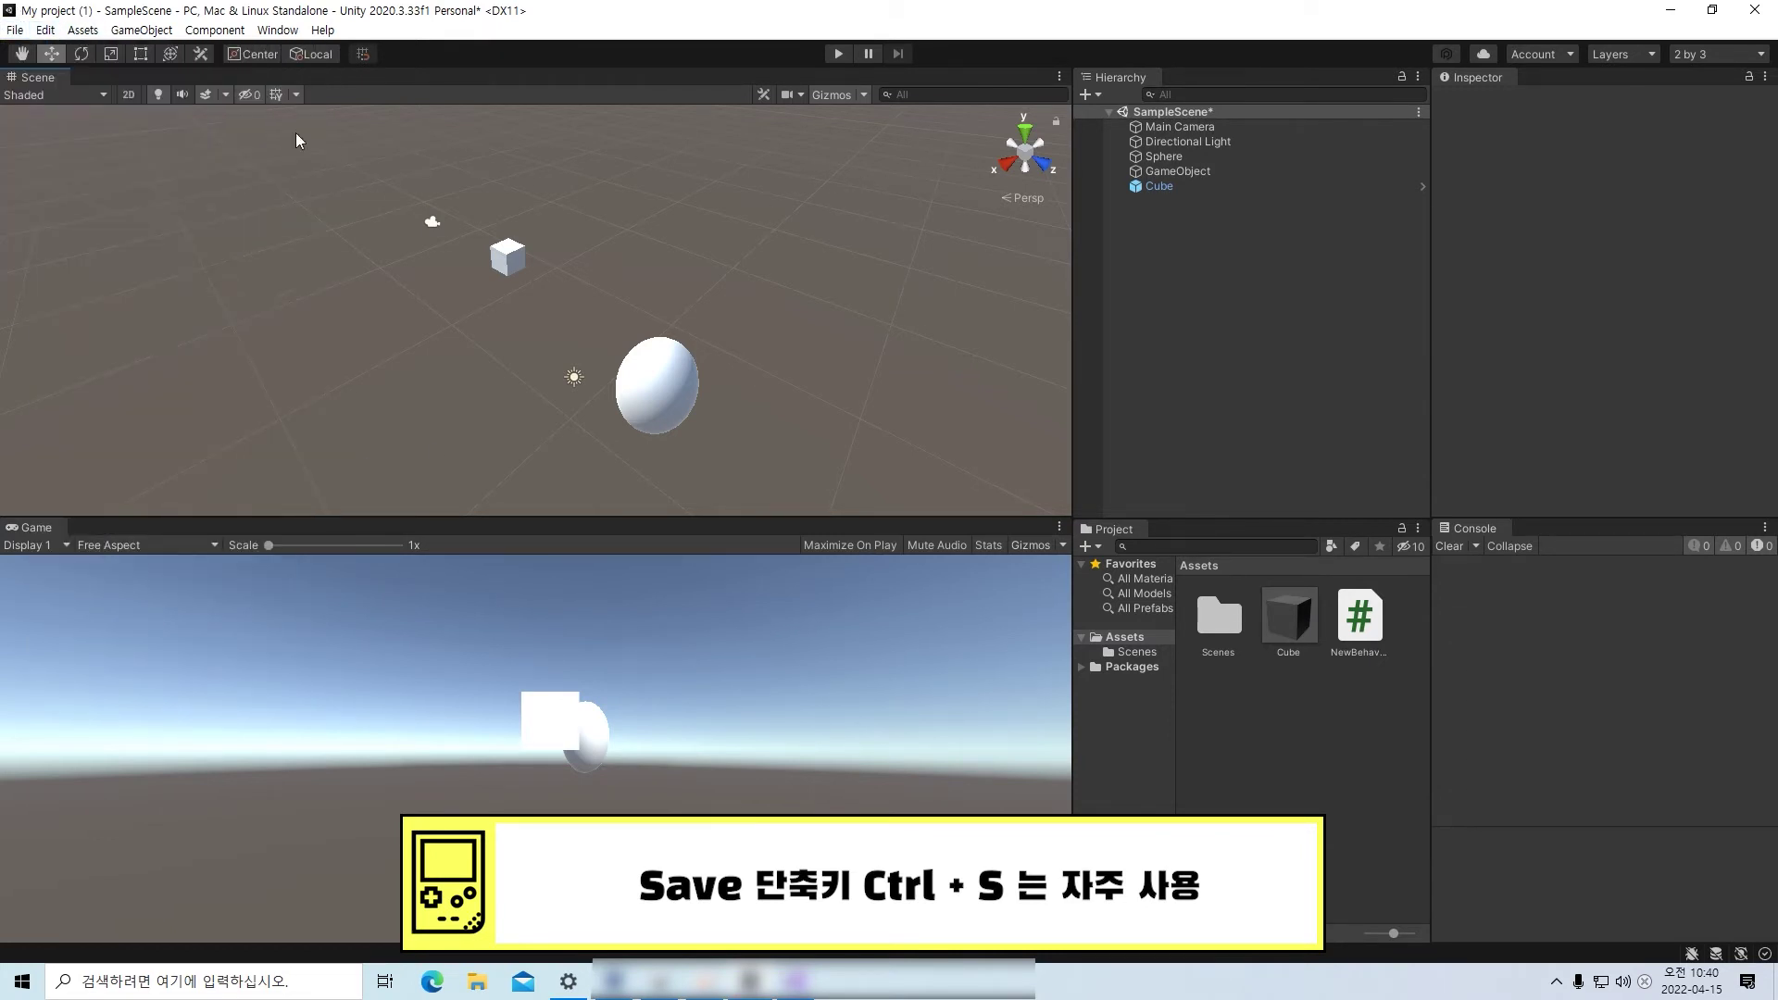
pyautogui.click(46, 30)
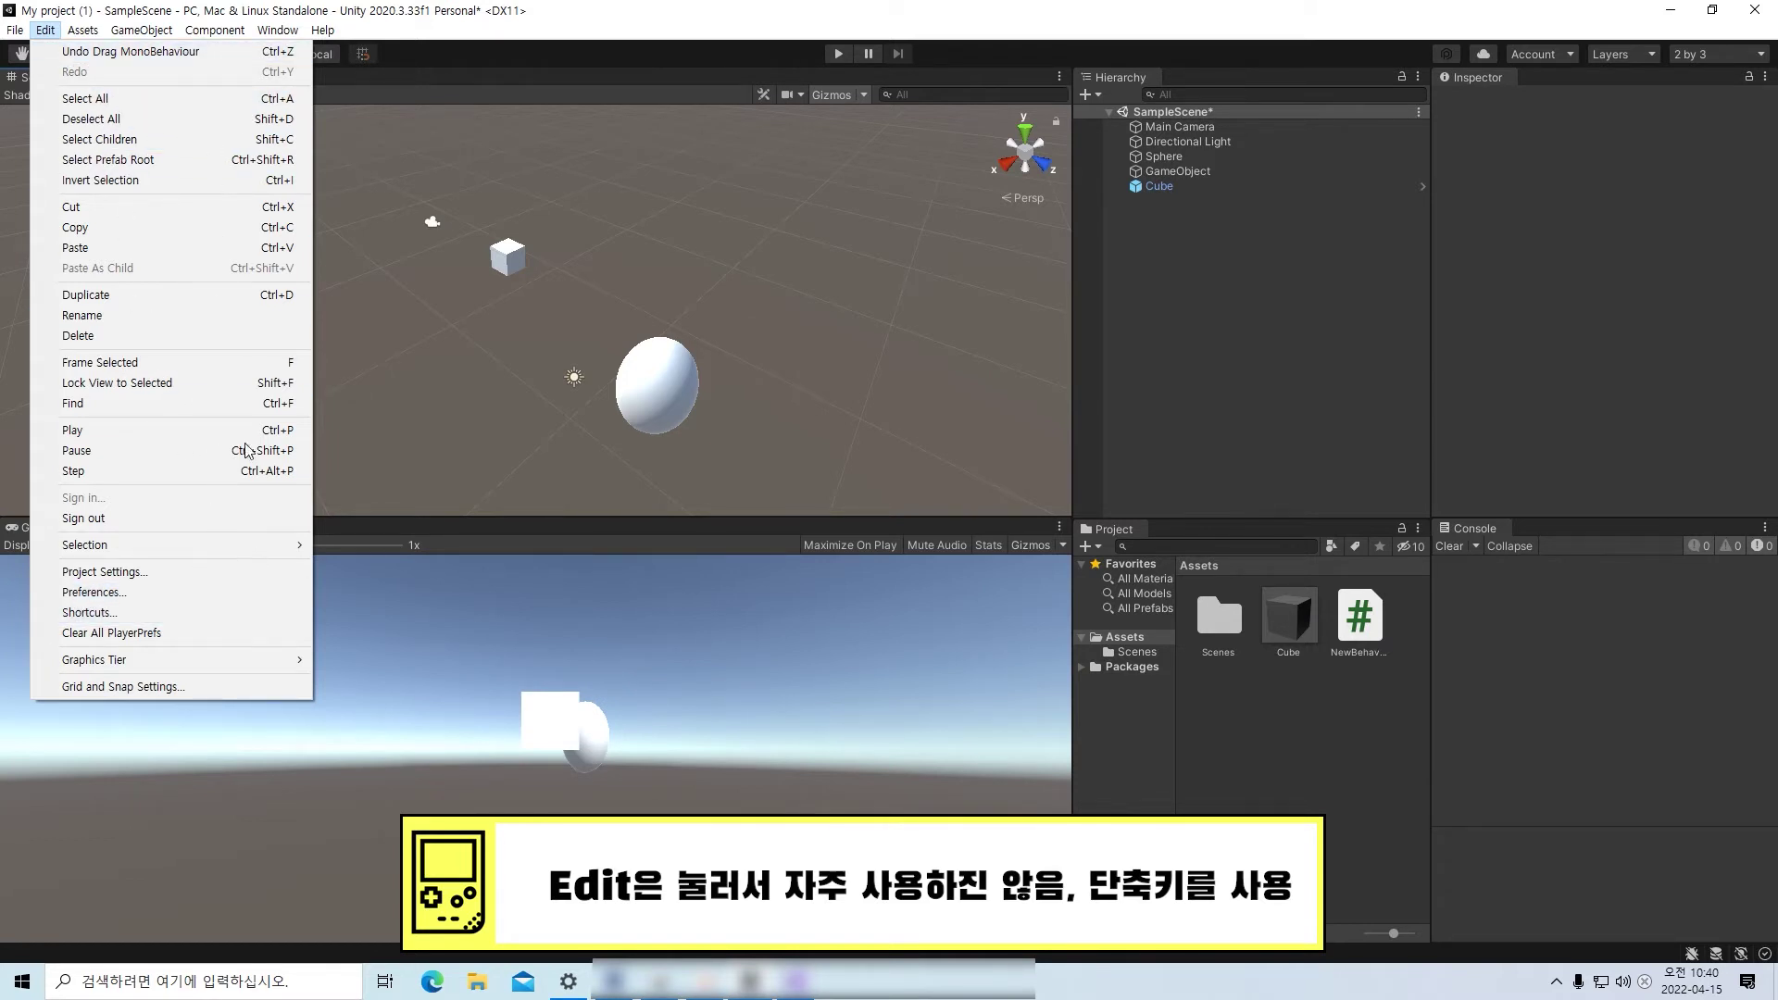
pyautogui.moveTo(45, 30)
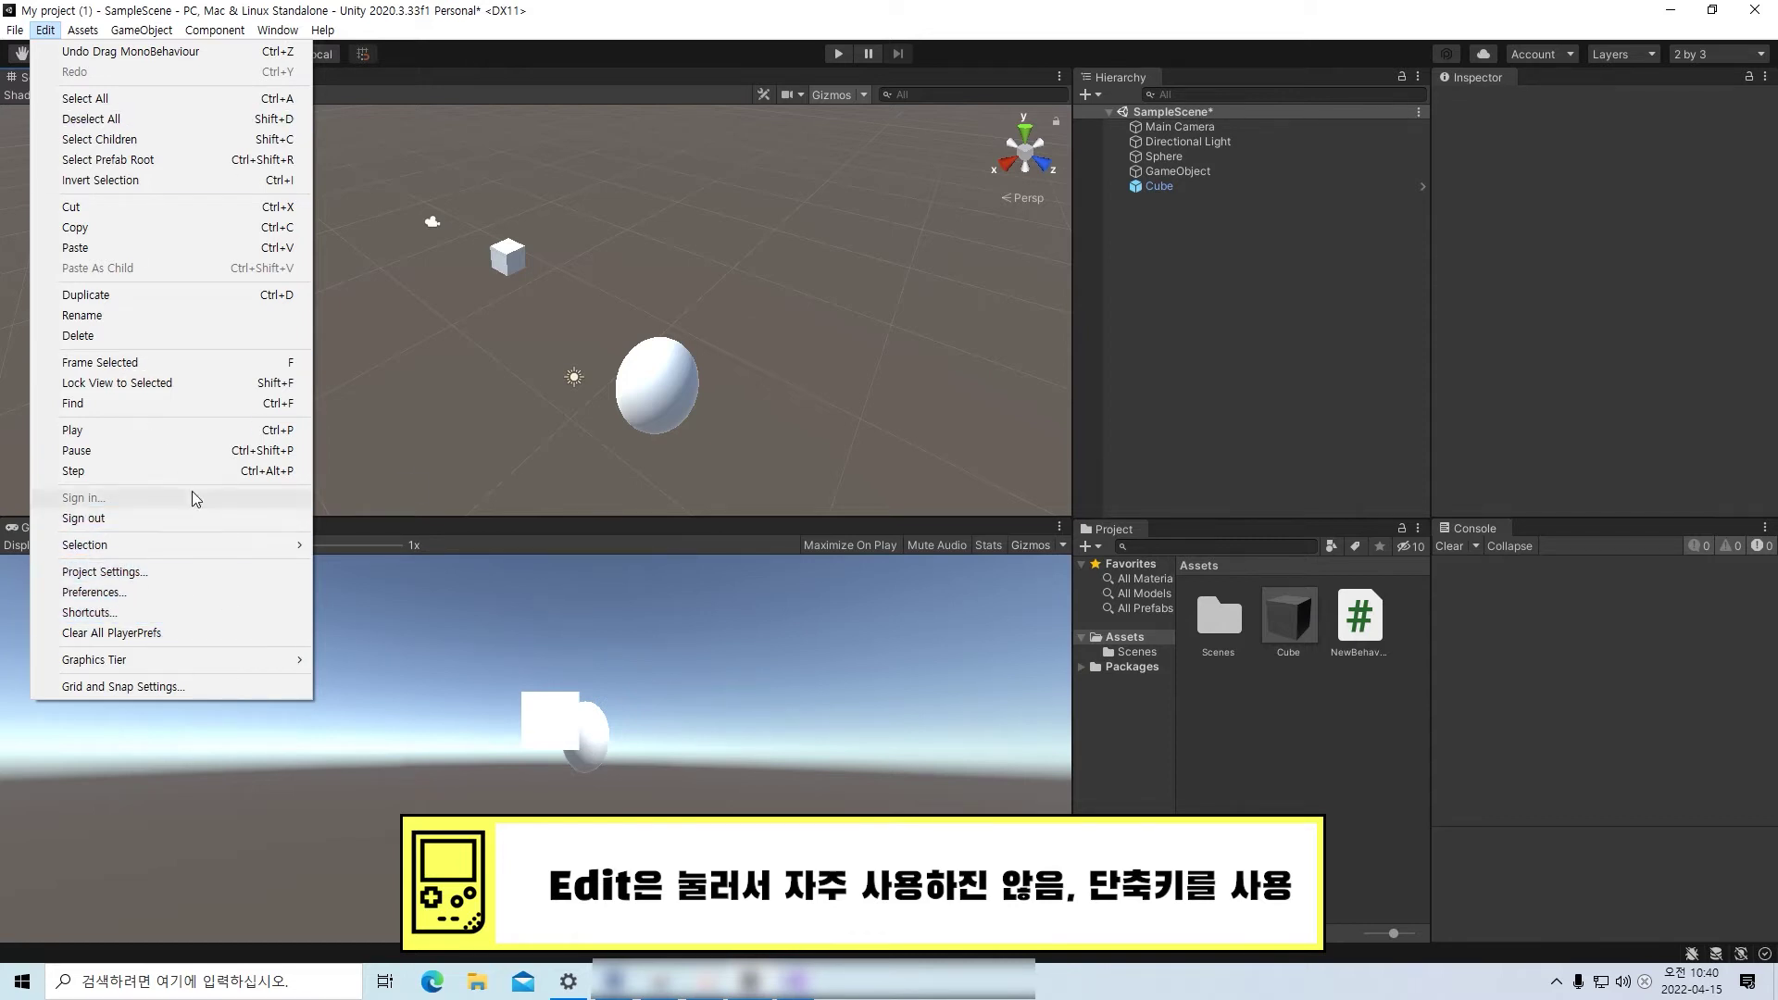
pyautogui.moveTo(131, 34)
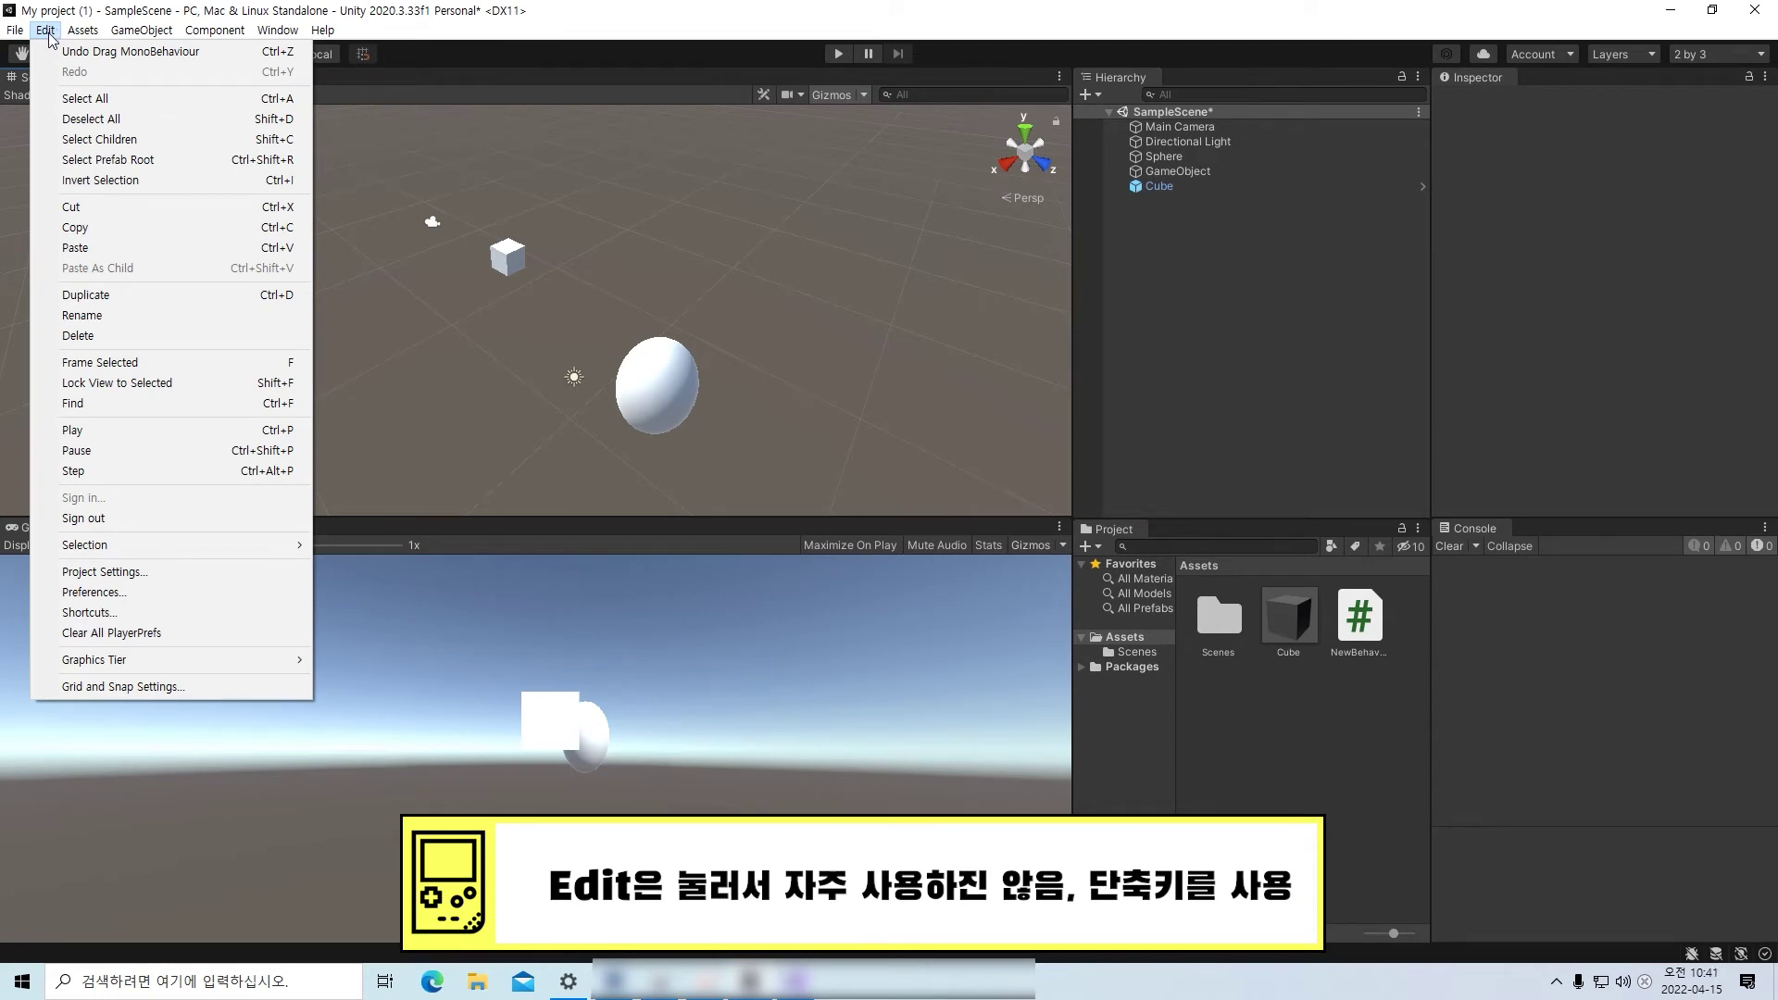
pyautogui.click(49, 33)
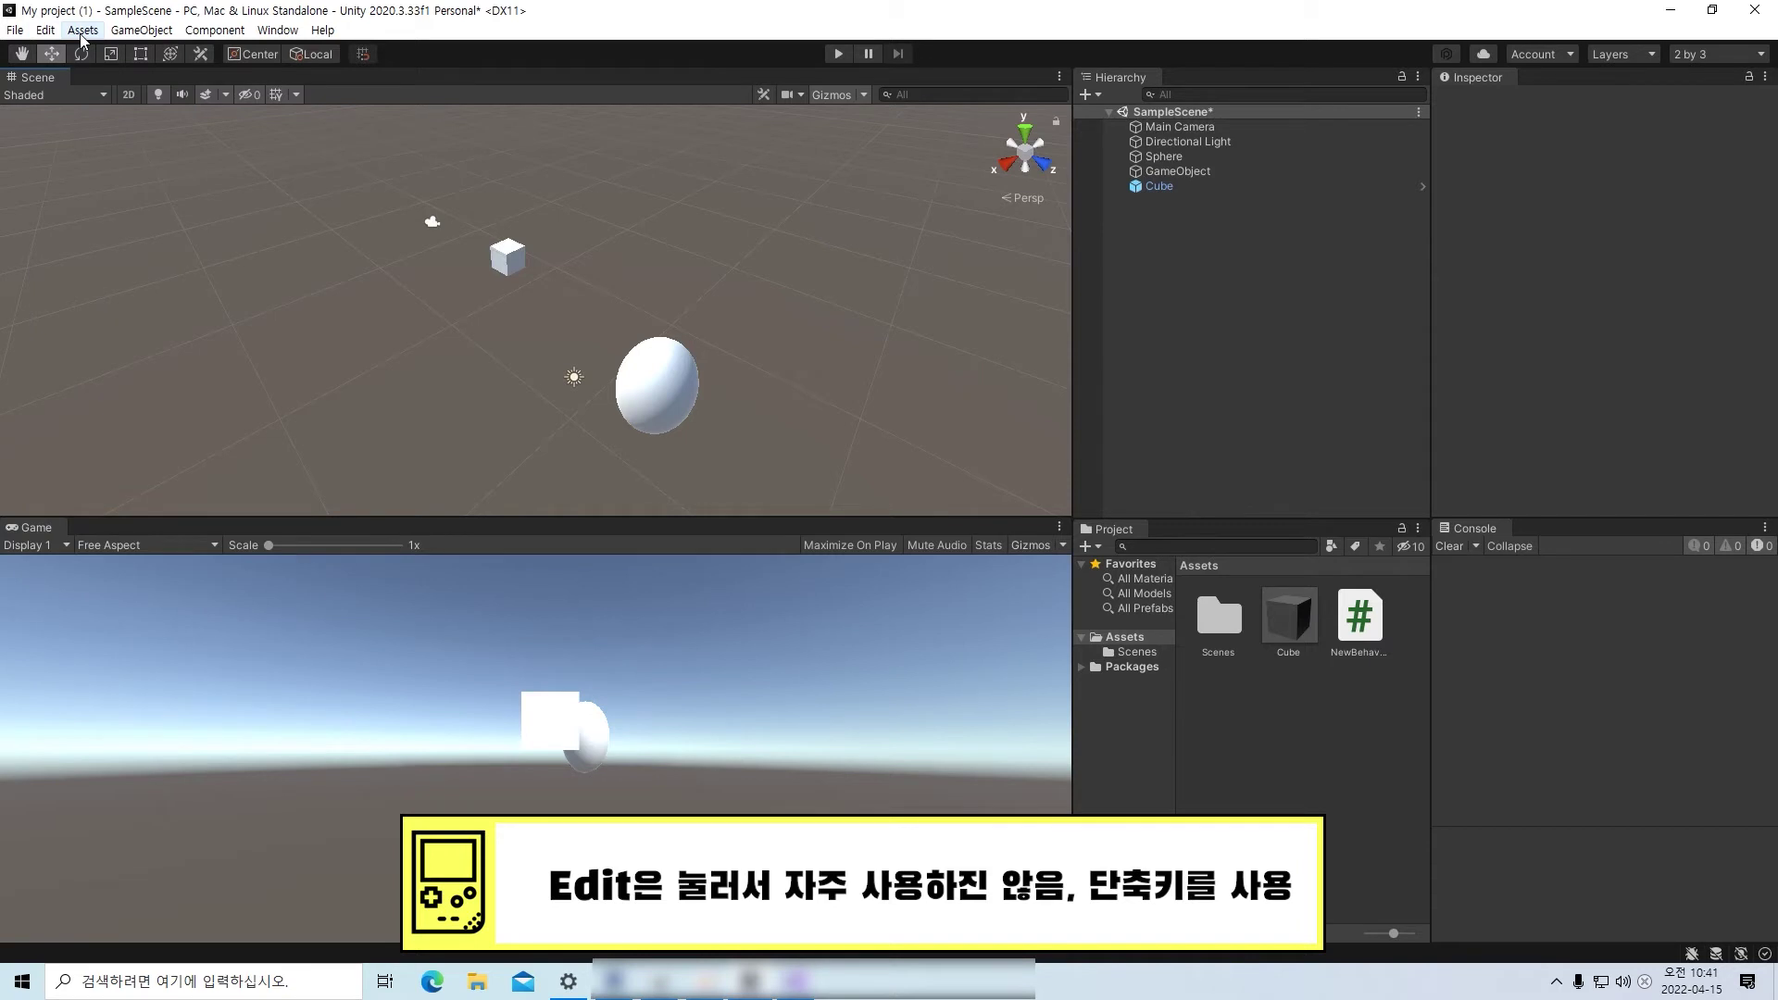
# - Look over the commands for creating, importing and exporting project assets
pyautogui.click(82, 33)
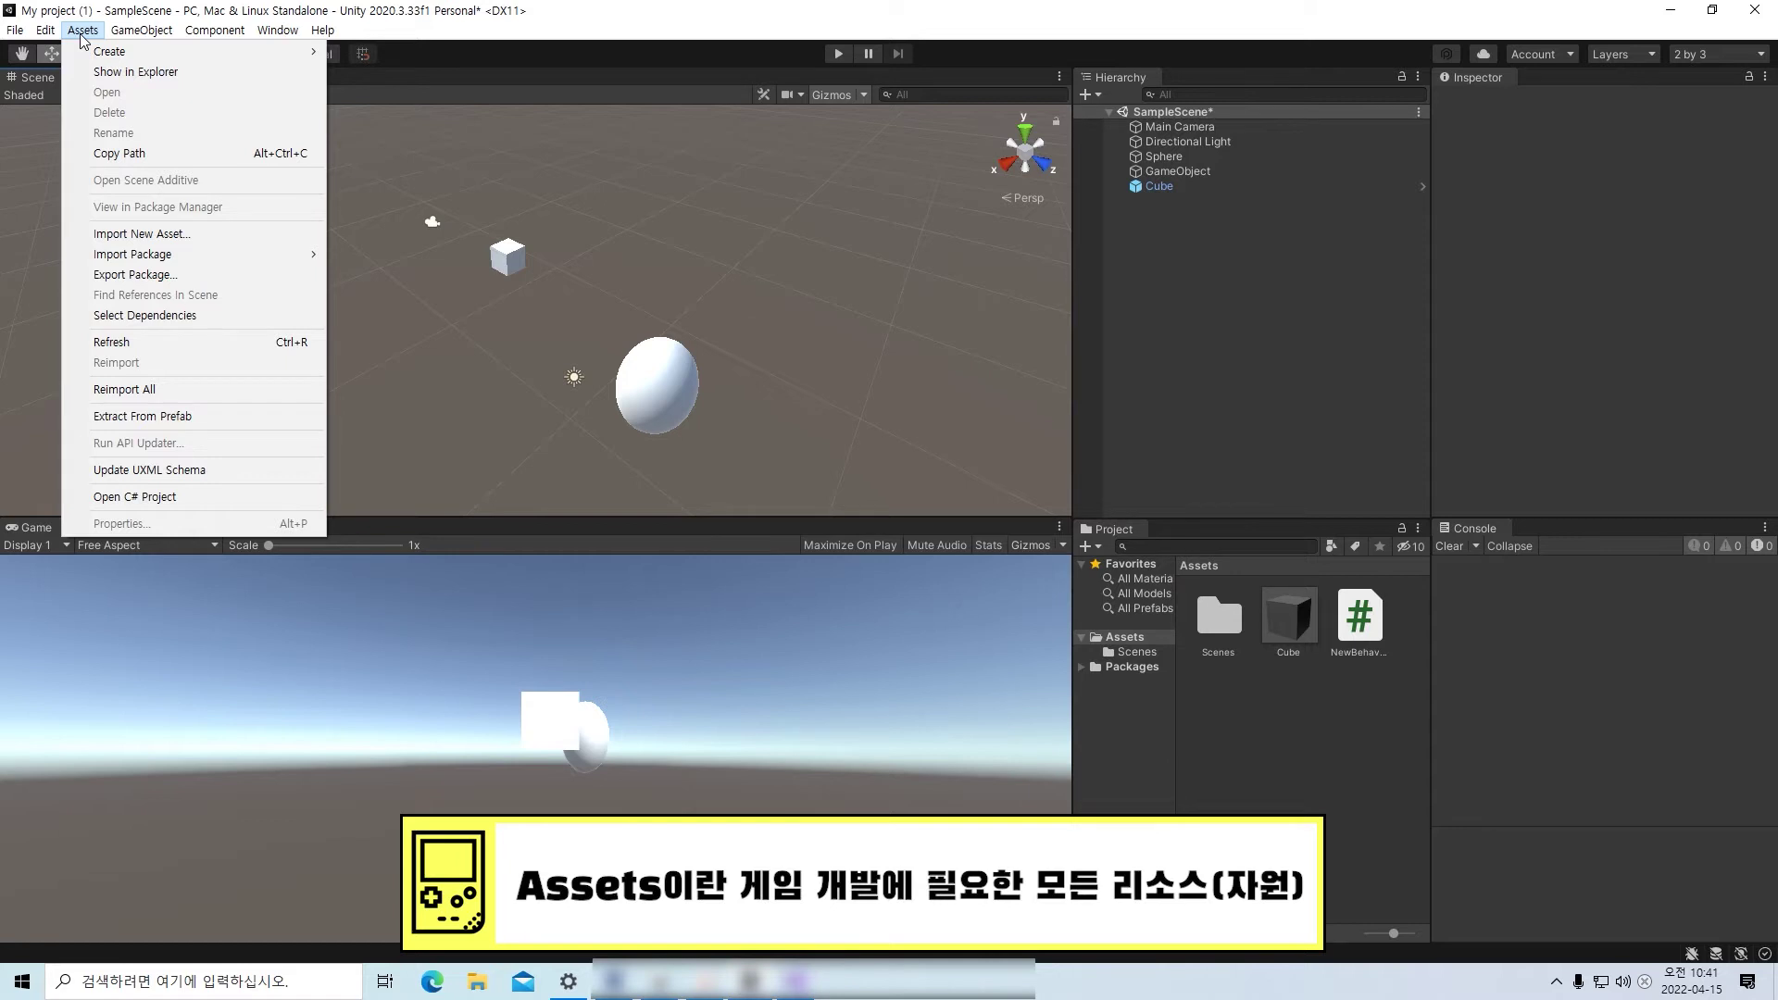
pyautogui.click(690, 19)
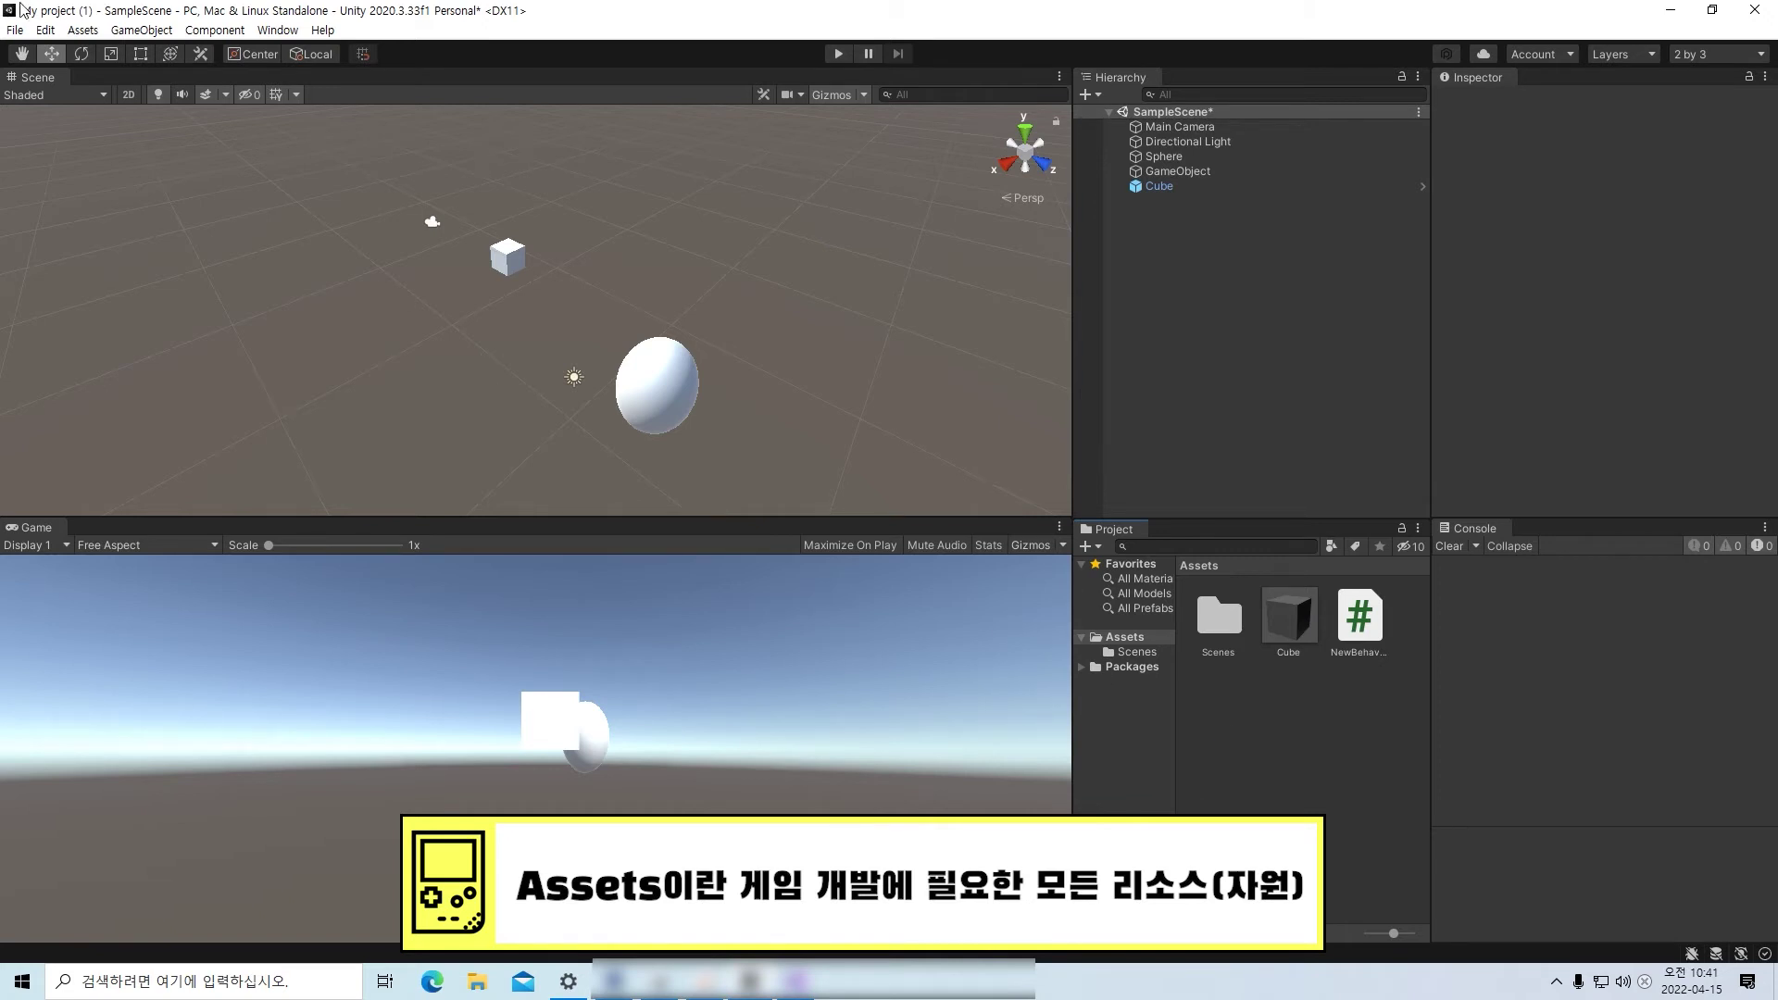
pyautogui.click(82, 30)
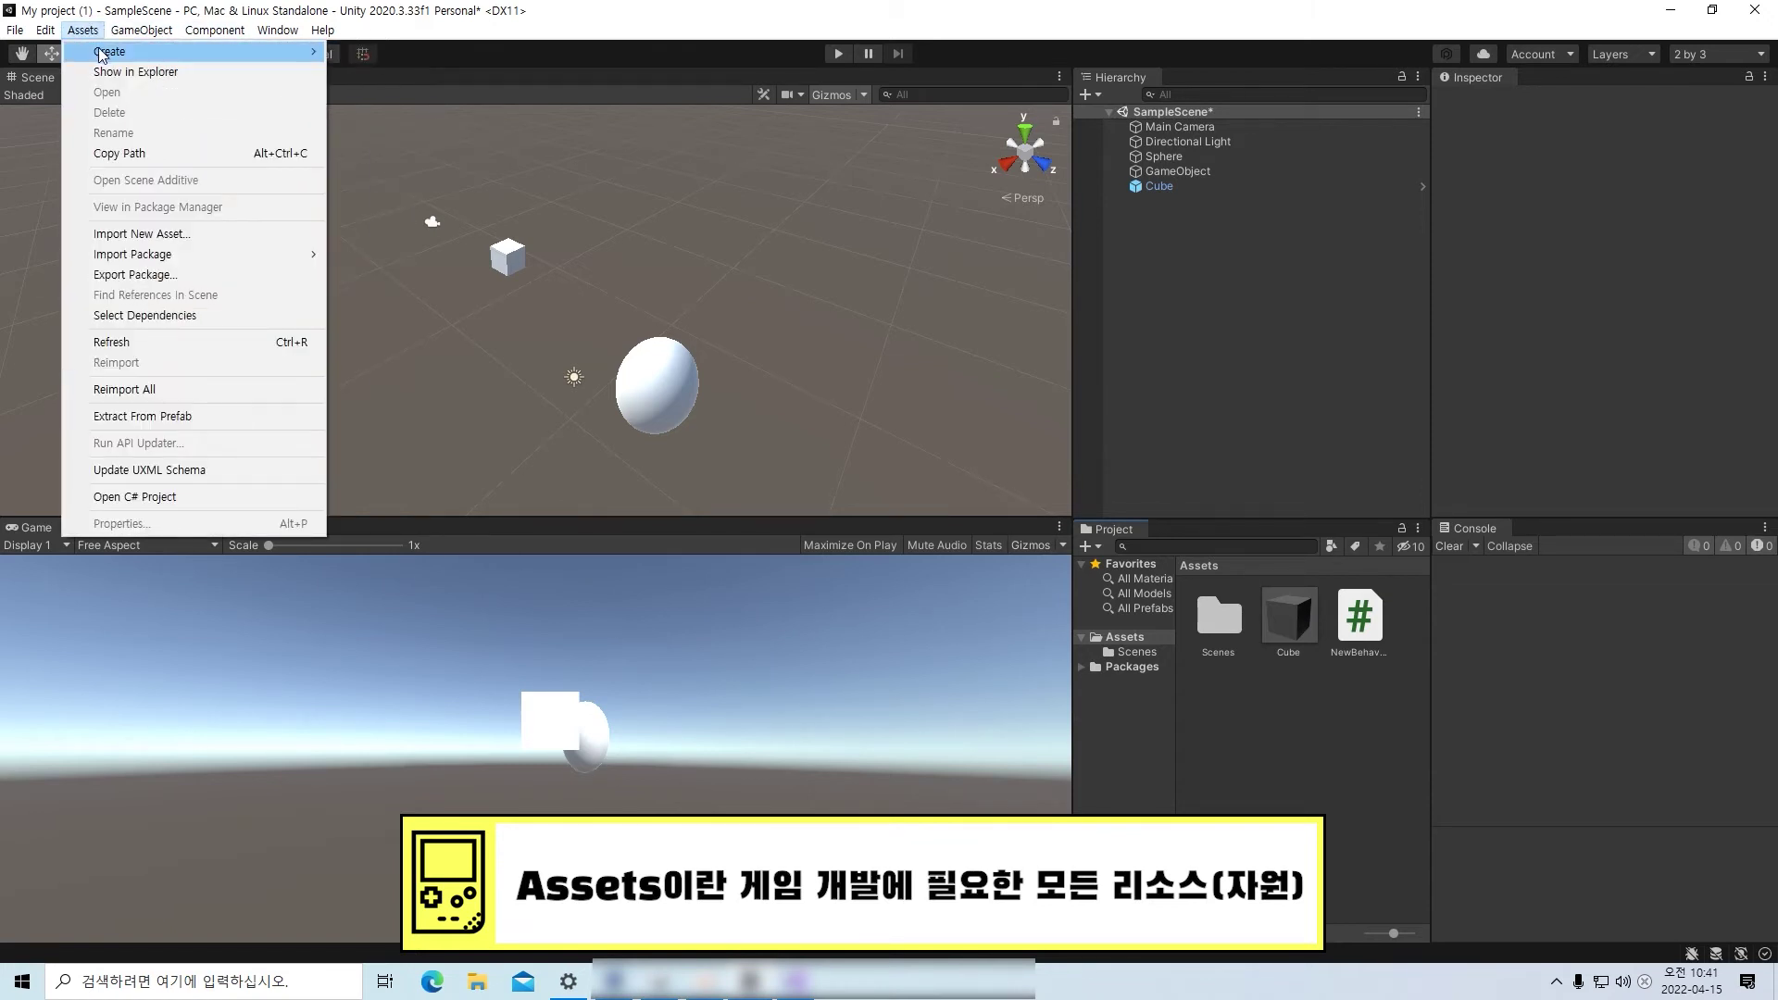
pyautogui.moveTo(104, 53)
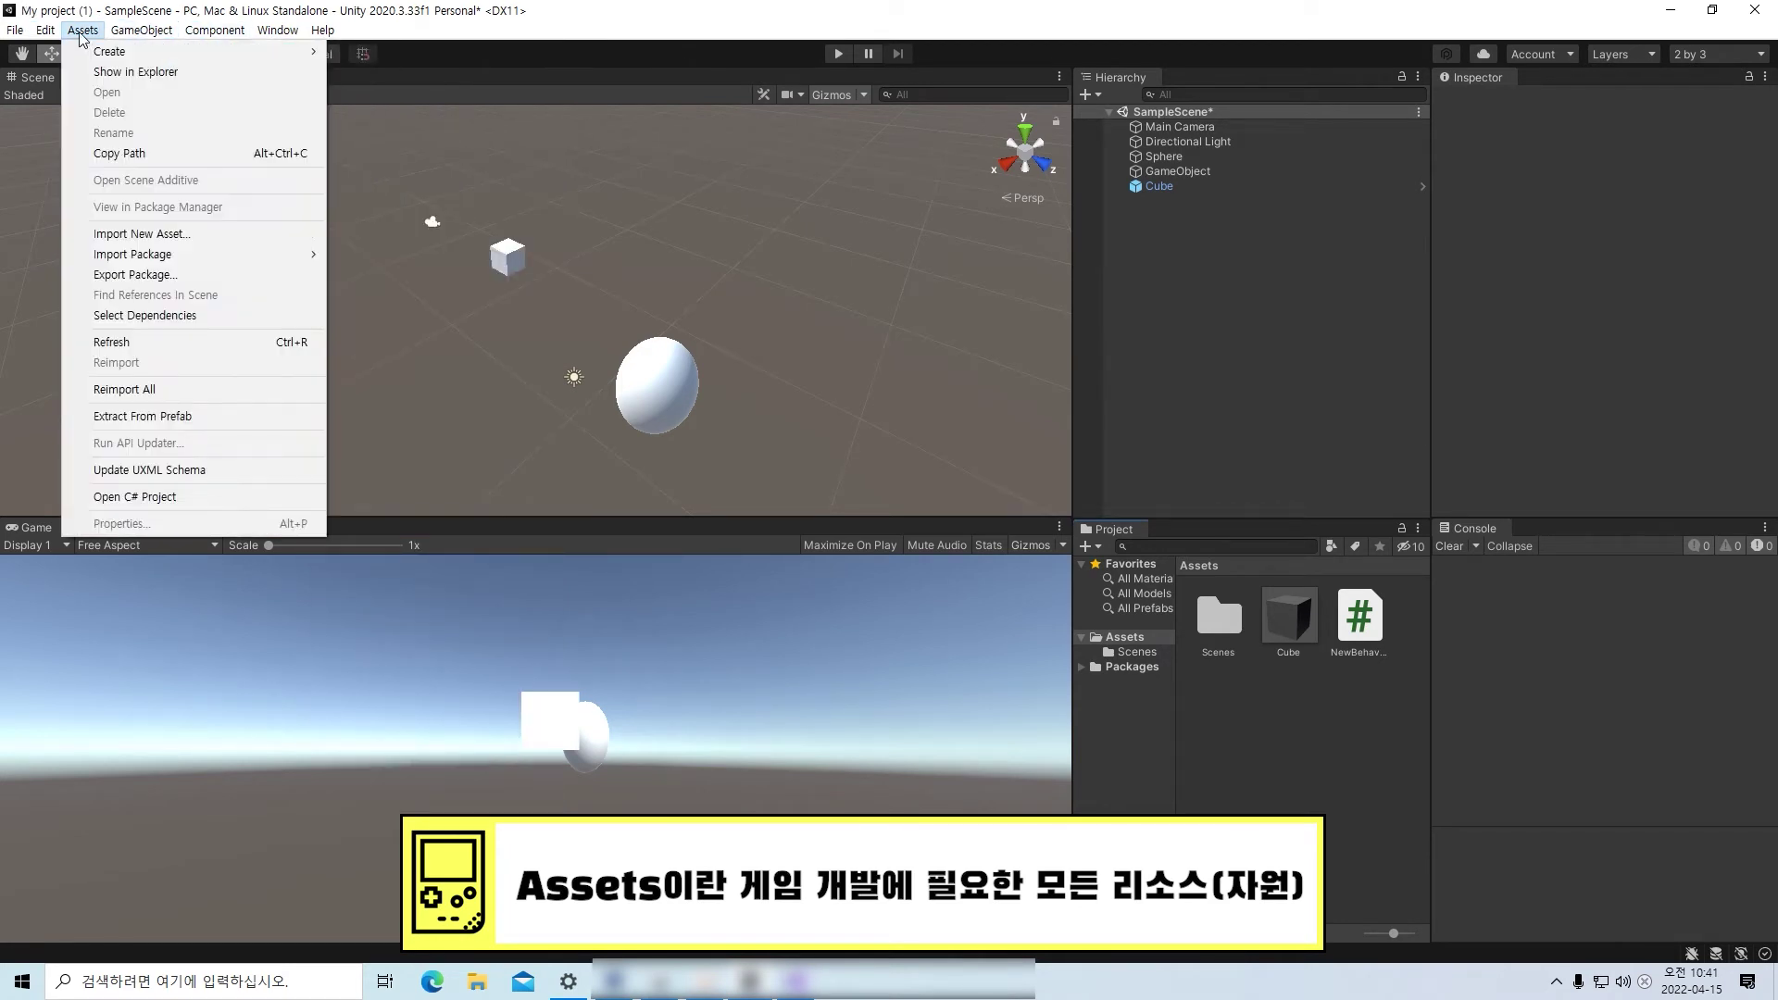
pyautogui.click(1306, 374)
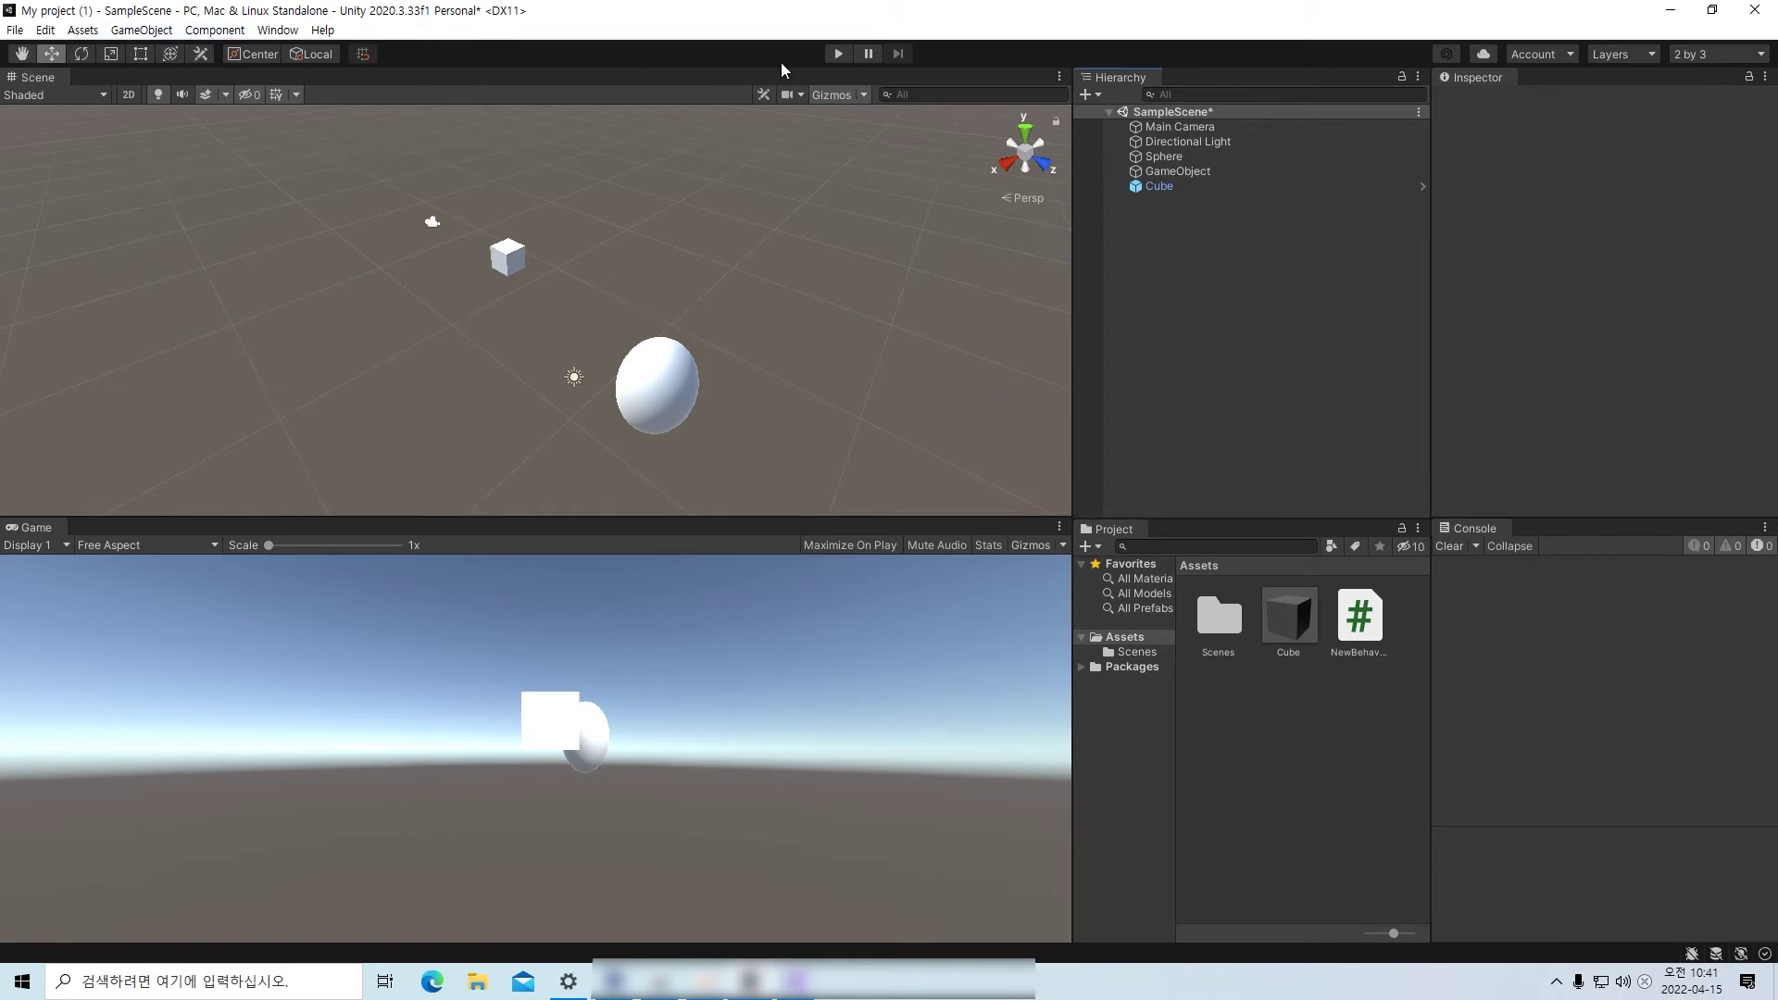
# - Add two new 3D Object cubes to SampleScene, keeping their default names
pyautogui.click(140, 30)
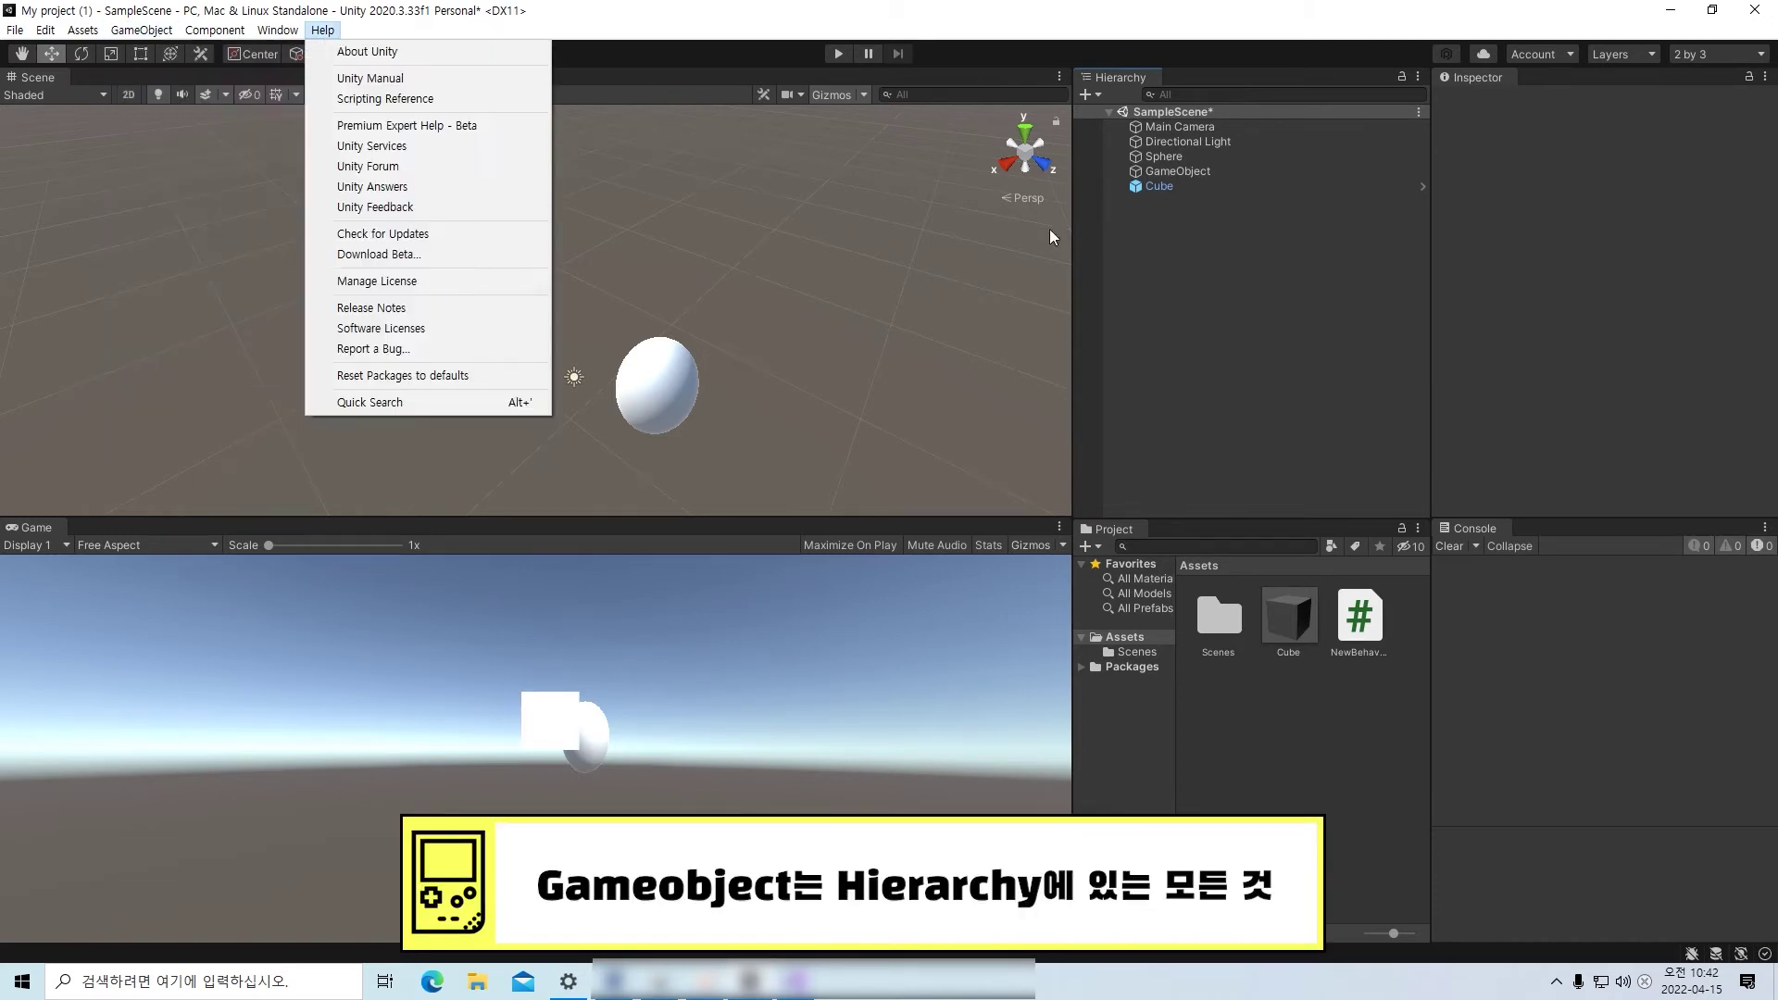
pyautogui.click(1241, 254)
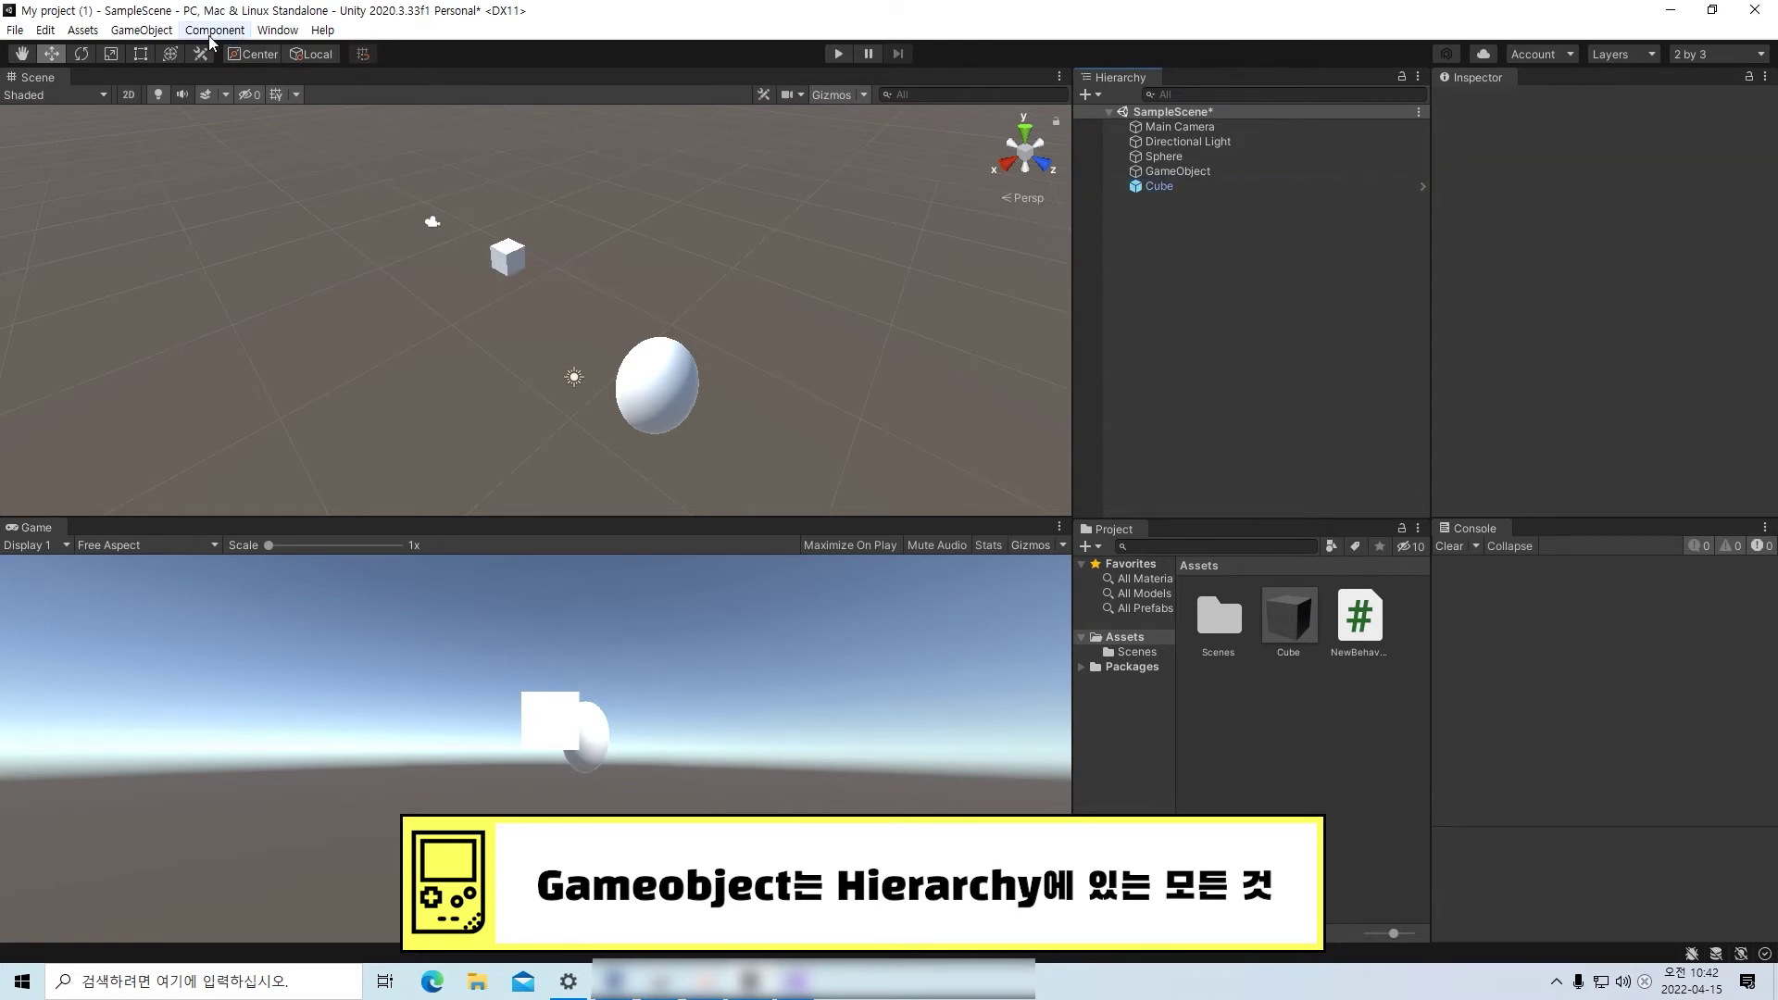
pyautogui.click(141, 29)
pyautogui.moveTo(190, 119)
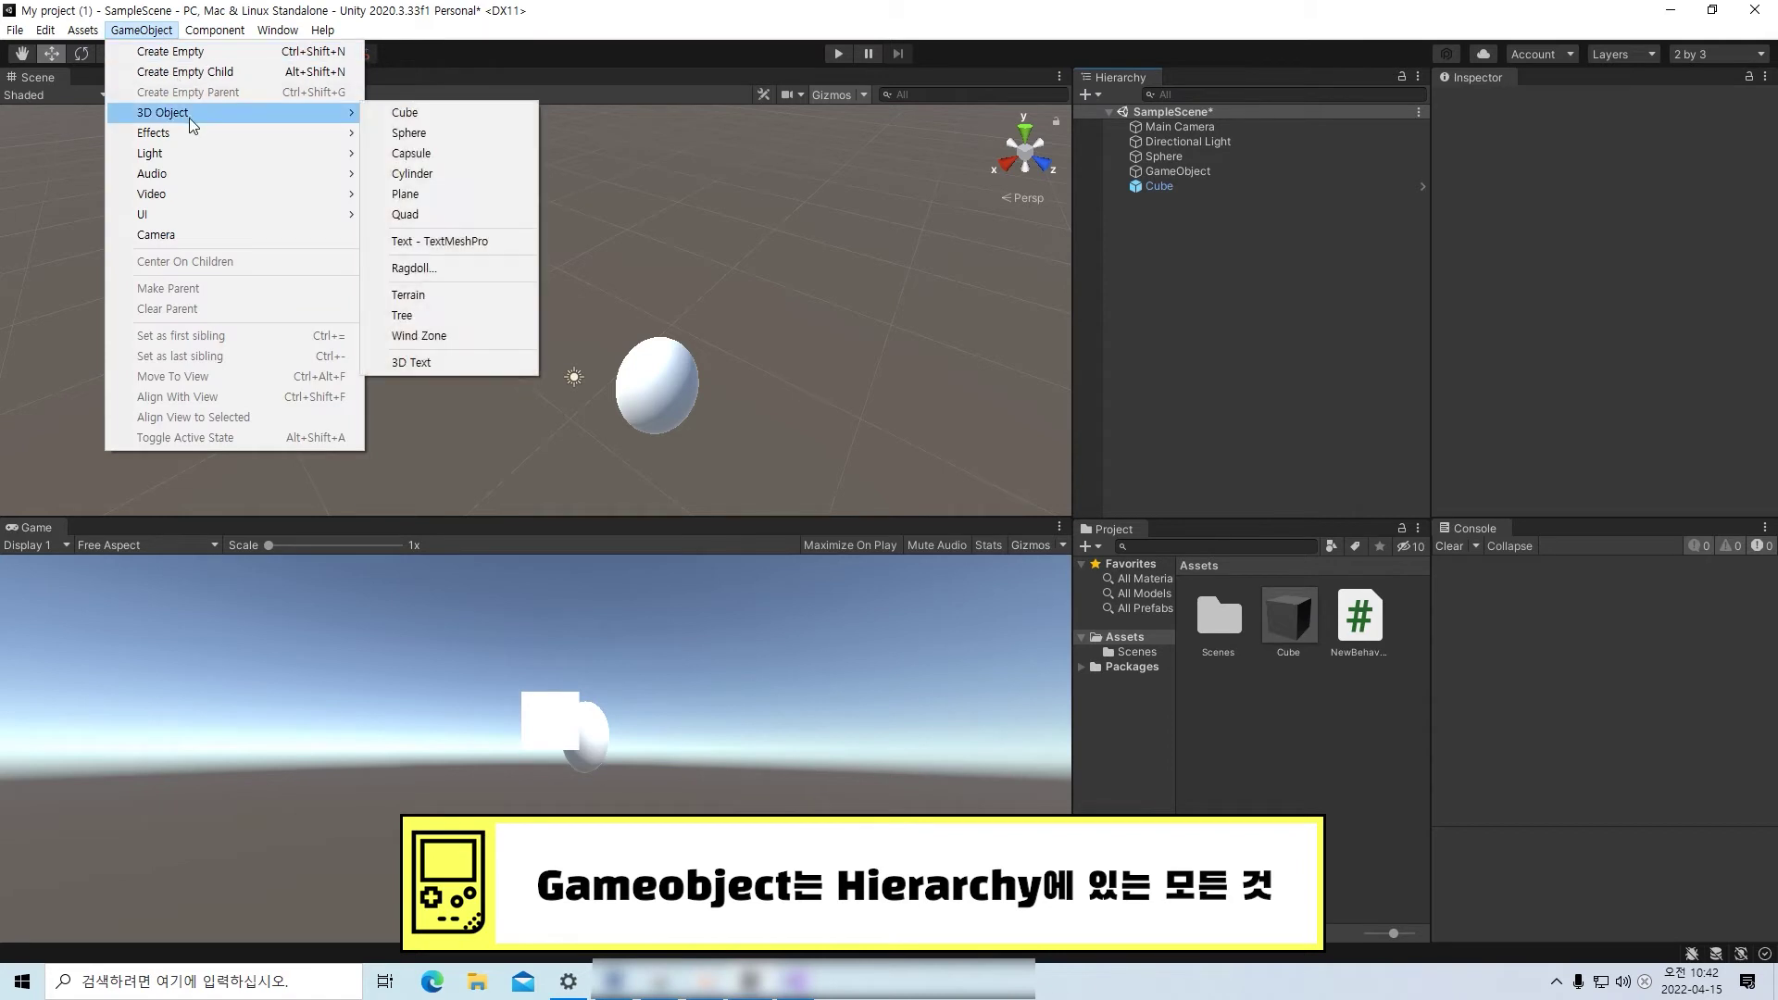
pyautogui.click(398, 118)
pyautogui.click(1264, 298)
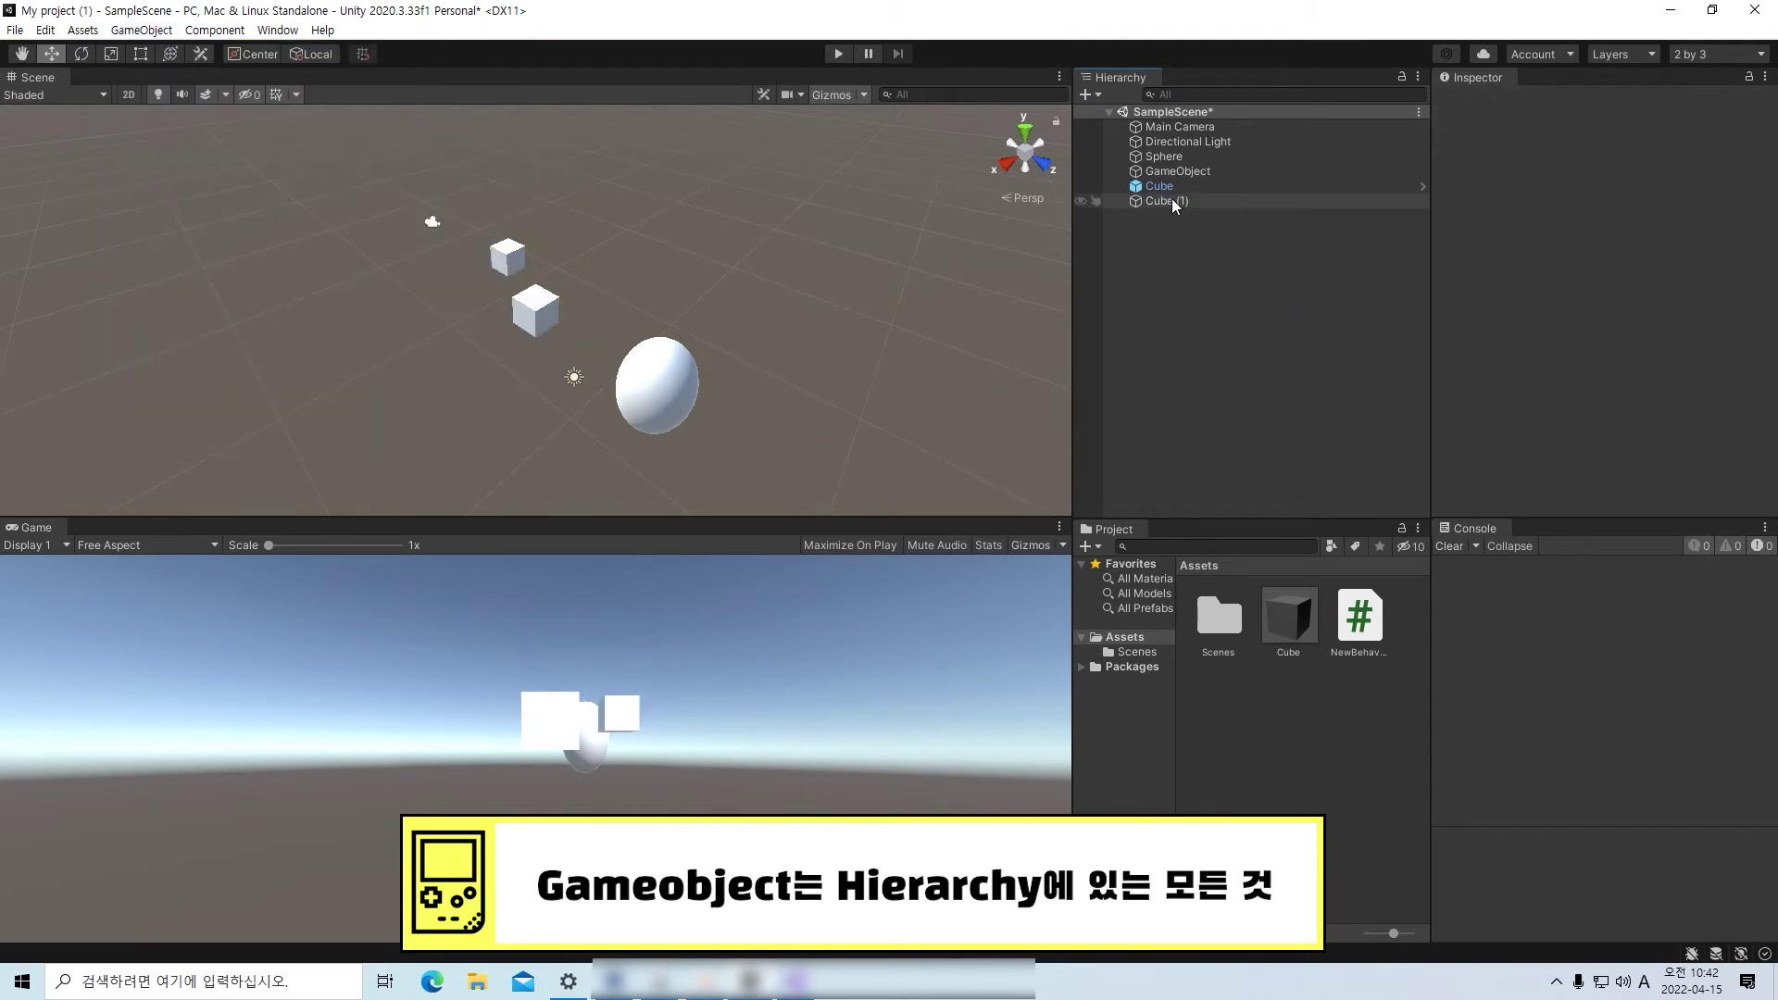
pyautogui.click(139, 30)
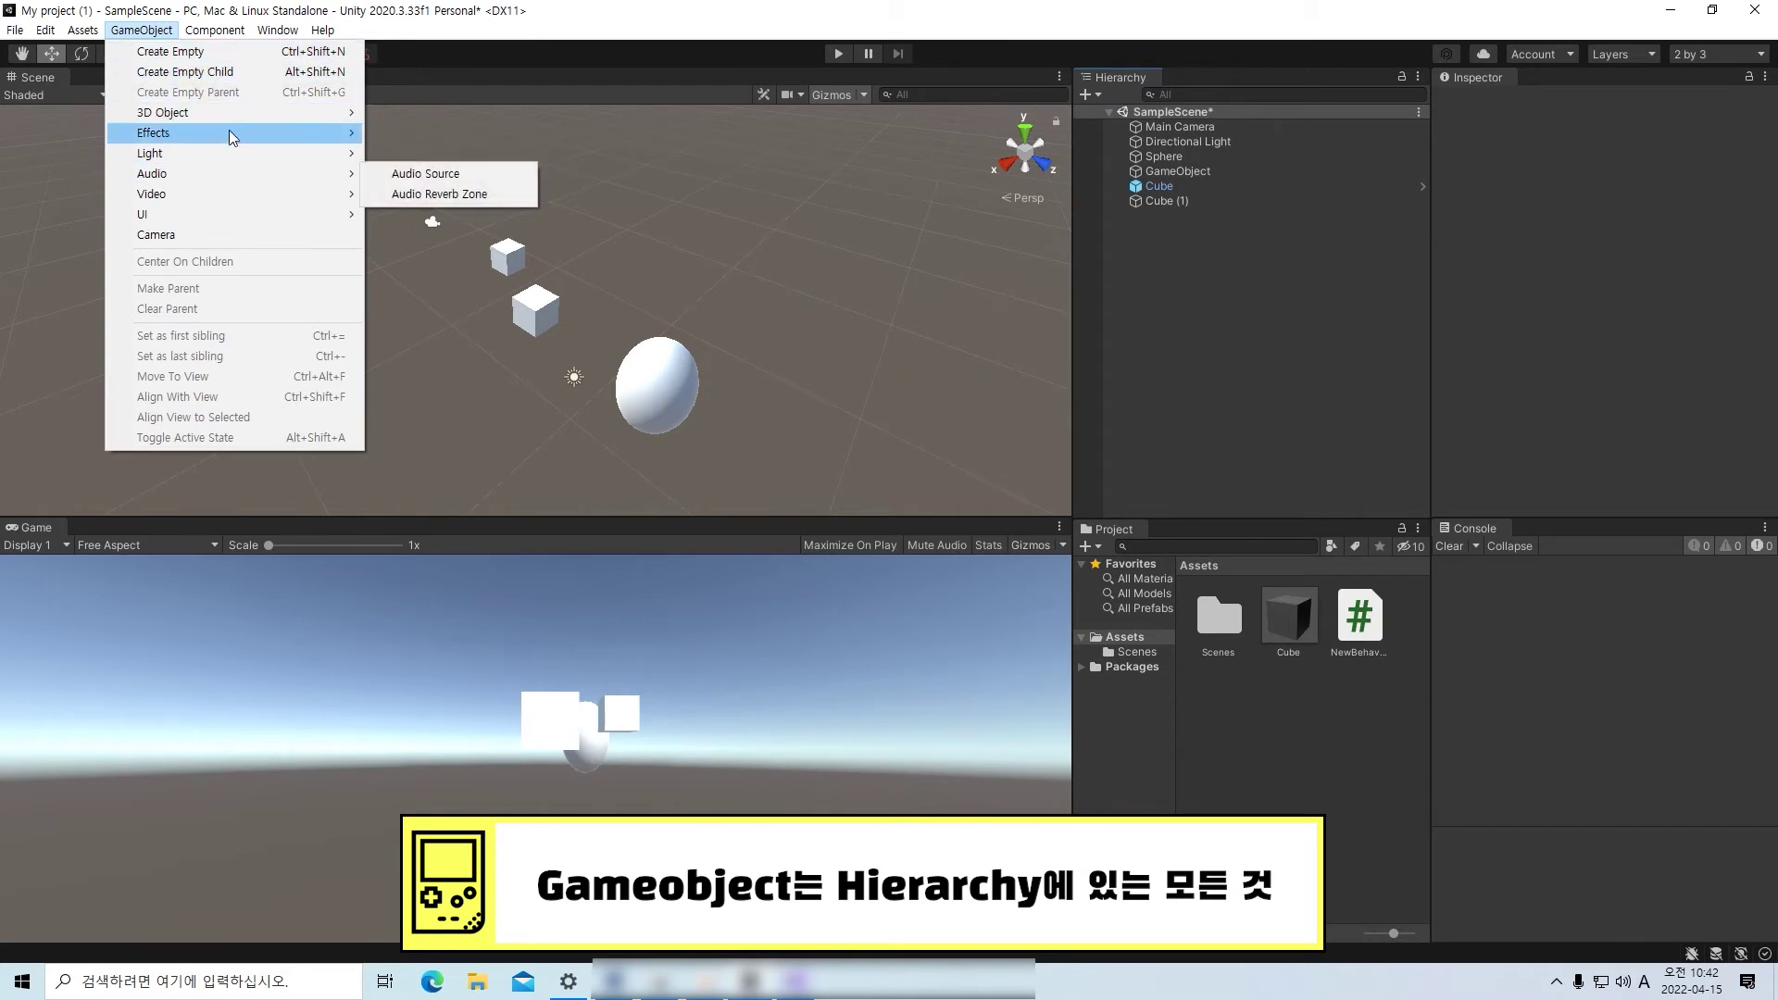
pyautogui.moveTo(241, 115)
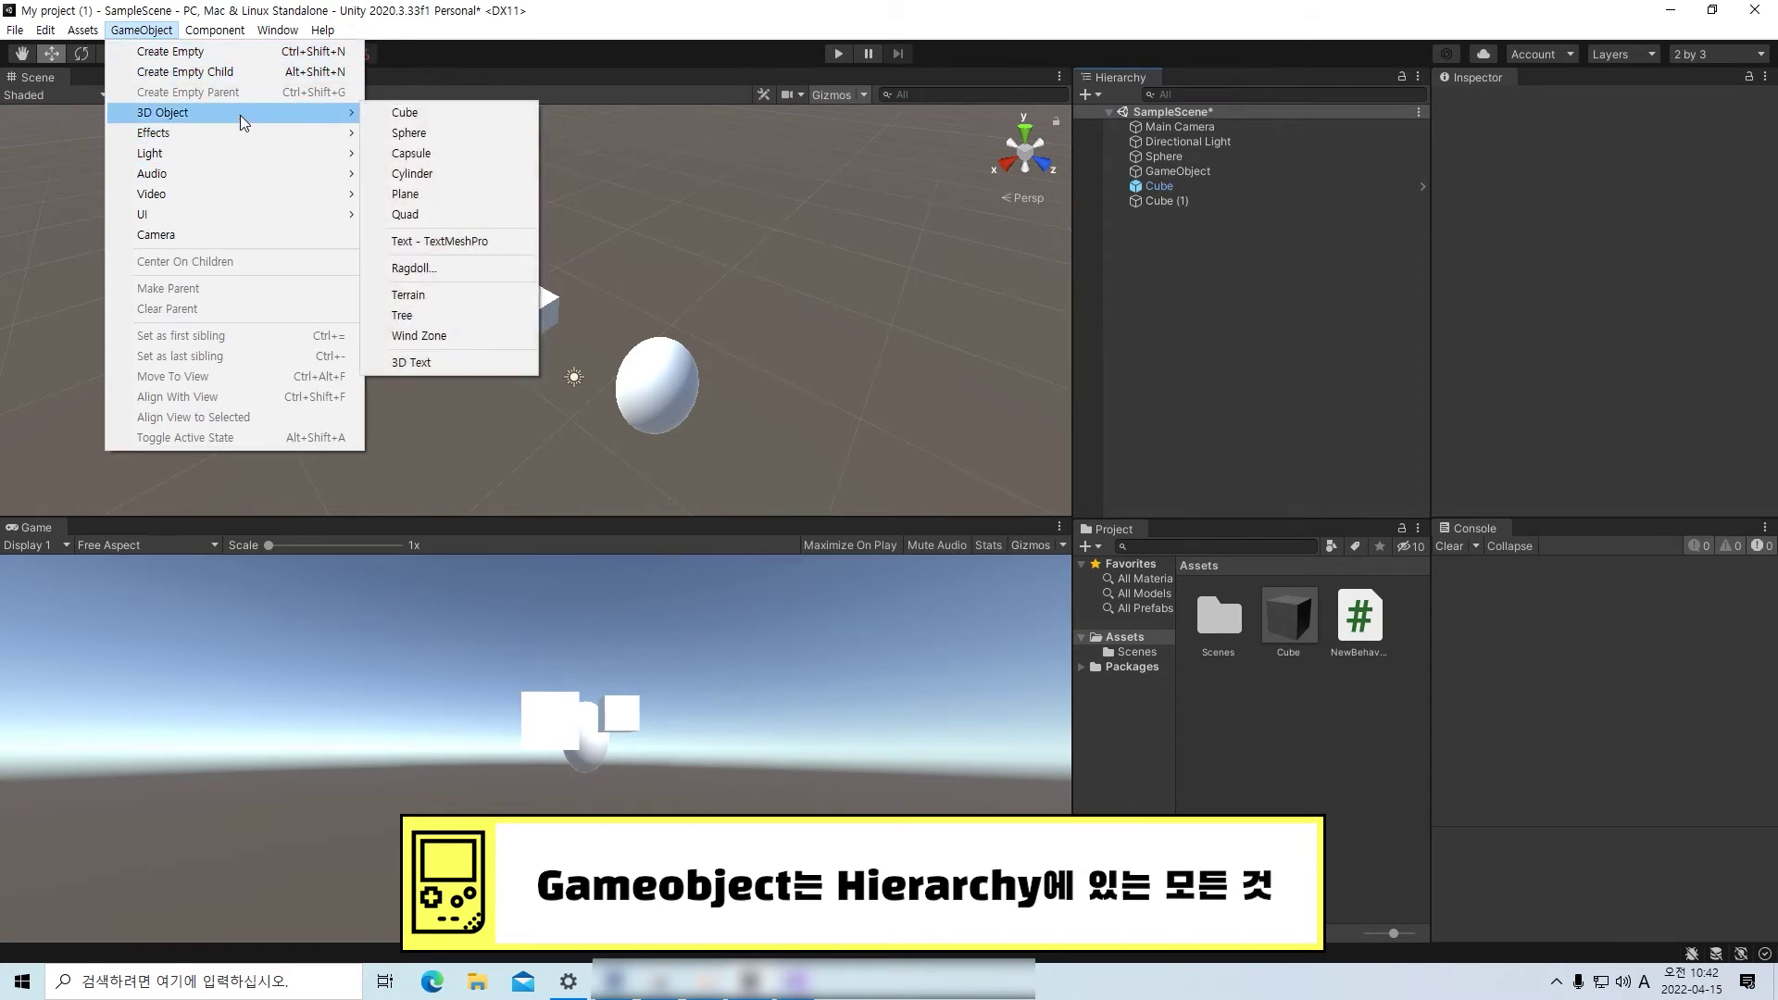
pyautogui.click(445, 115)
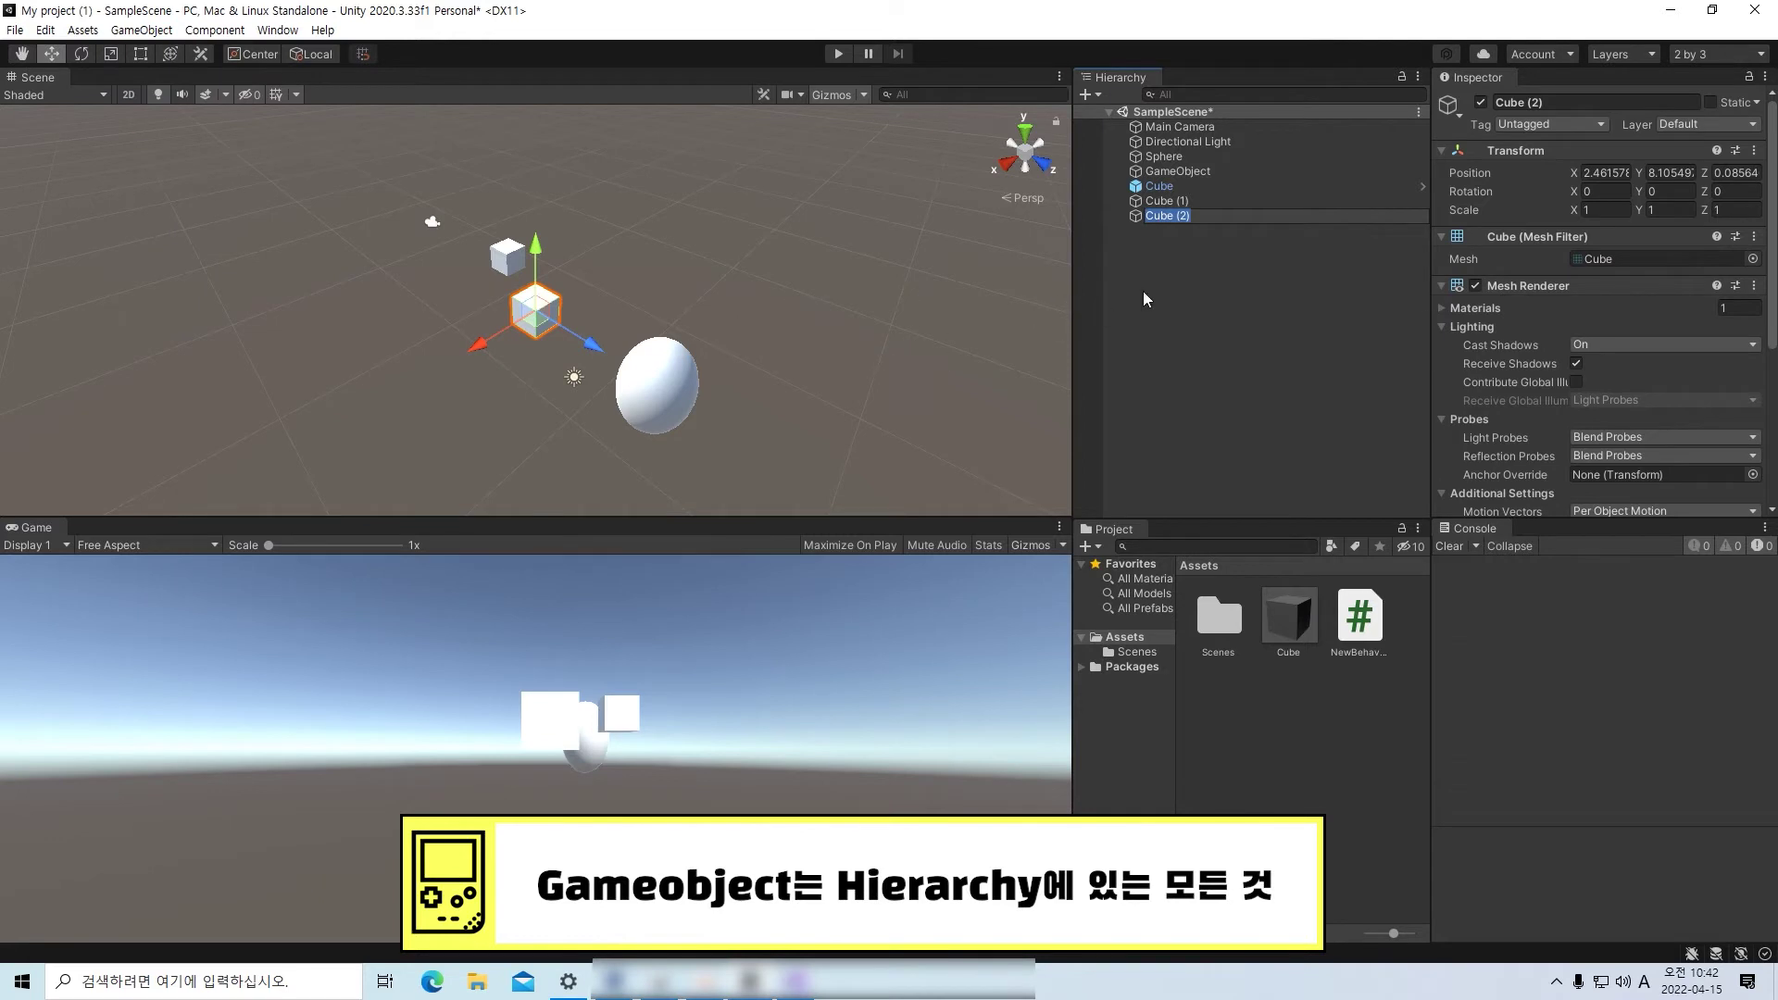
# - Move Cube (2) along its Z axis to about 6.88, clear of the other objects, and deselect it
pyautogui.moveTo(595, 344); pyautogui.dragTo(704, 390)
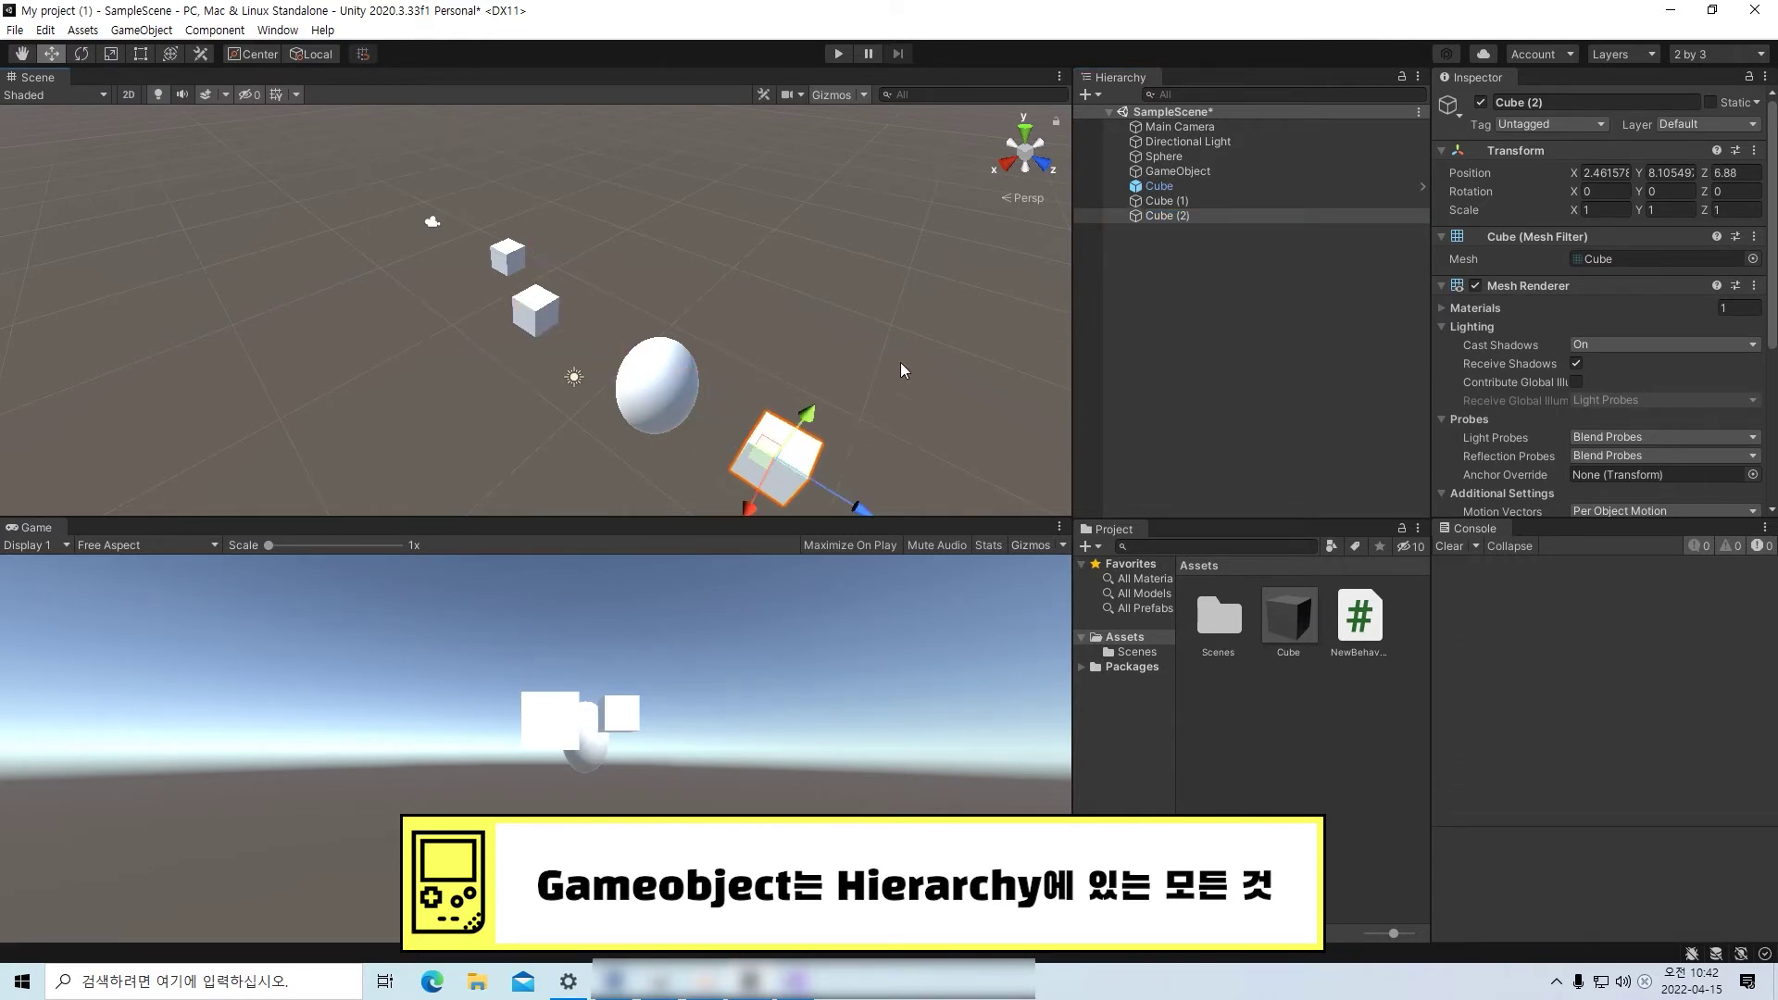
pyautogui.click(1233, 384)
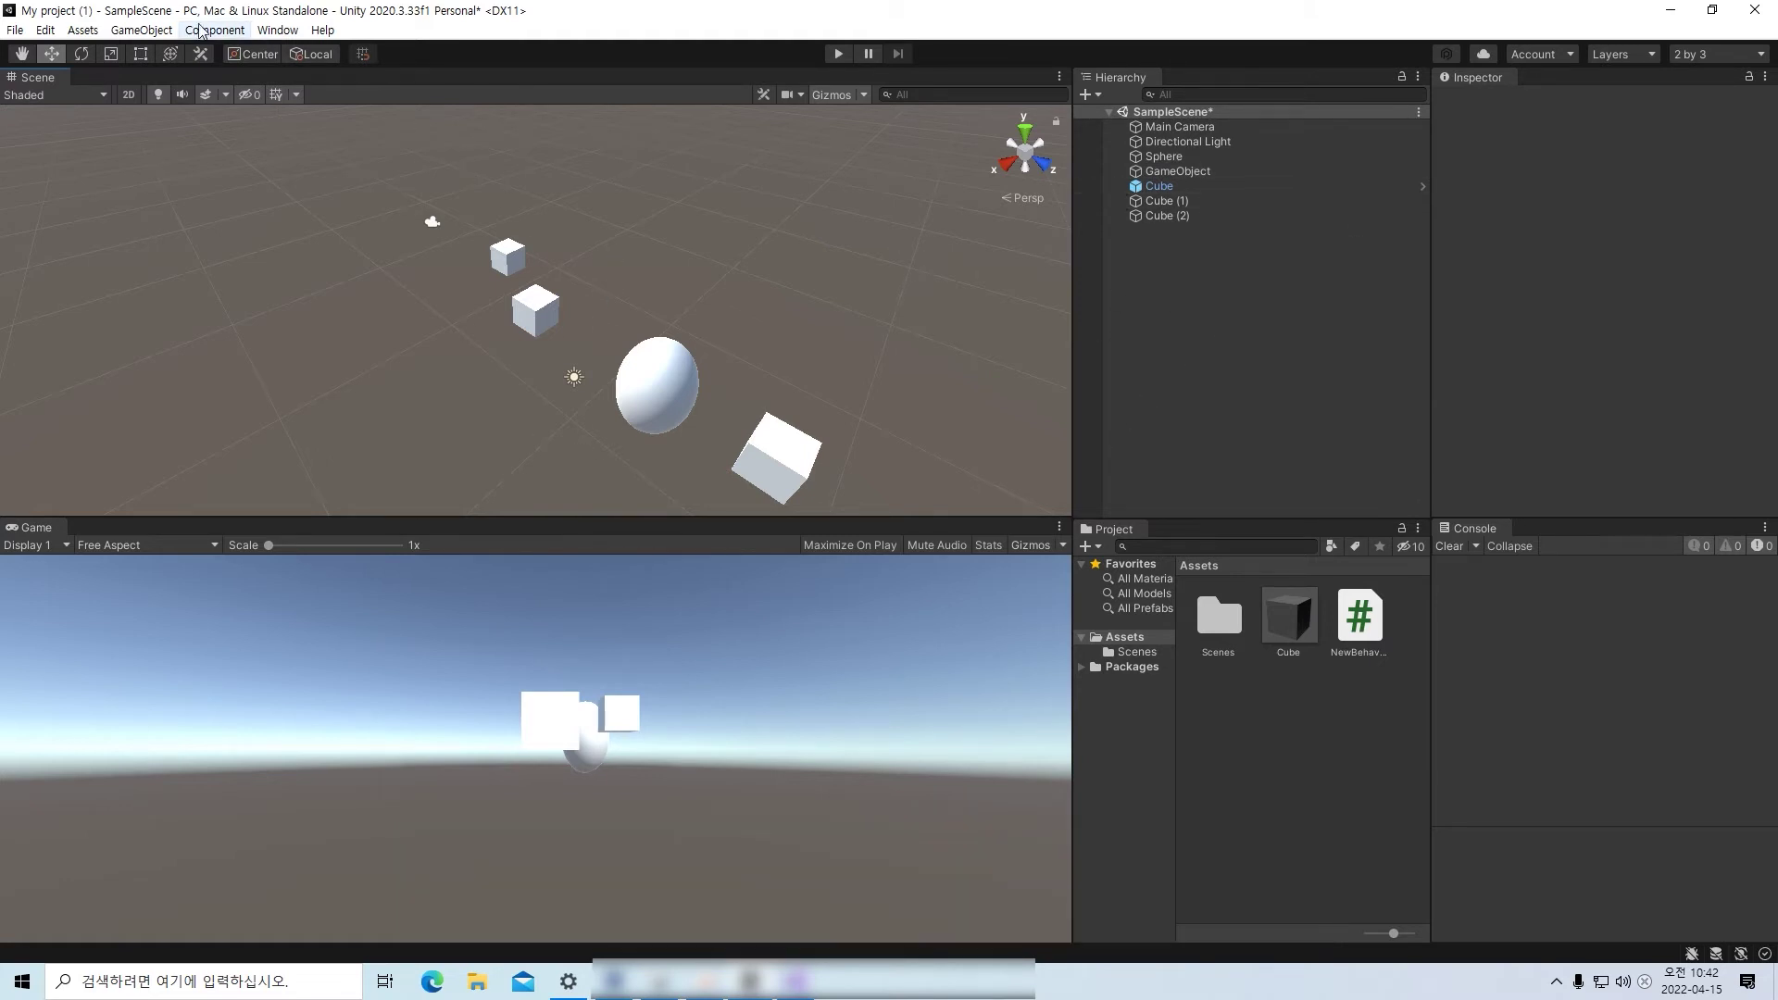
# - Add a new 3D Object sphere to SampleScene and move it along the X axis to about 6.19
pyautogui.click(123, 32)
pyautogui.click(144, 30)
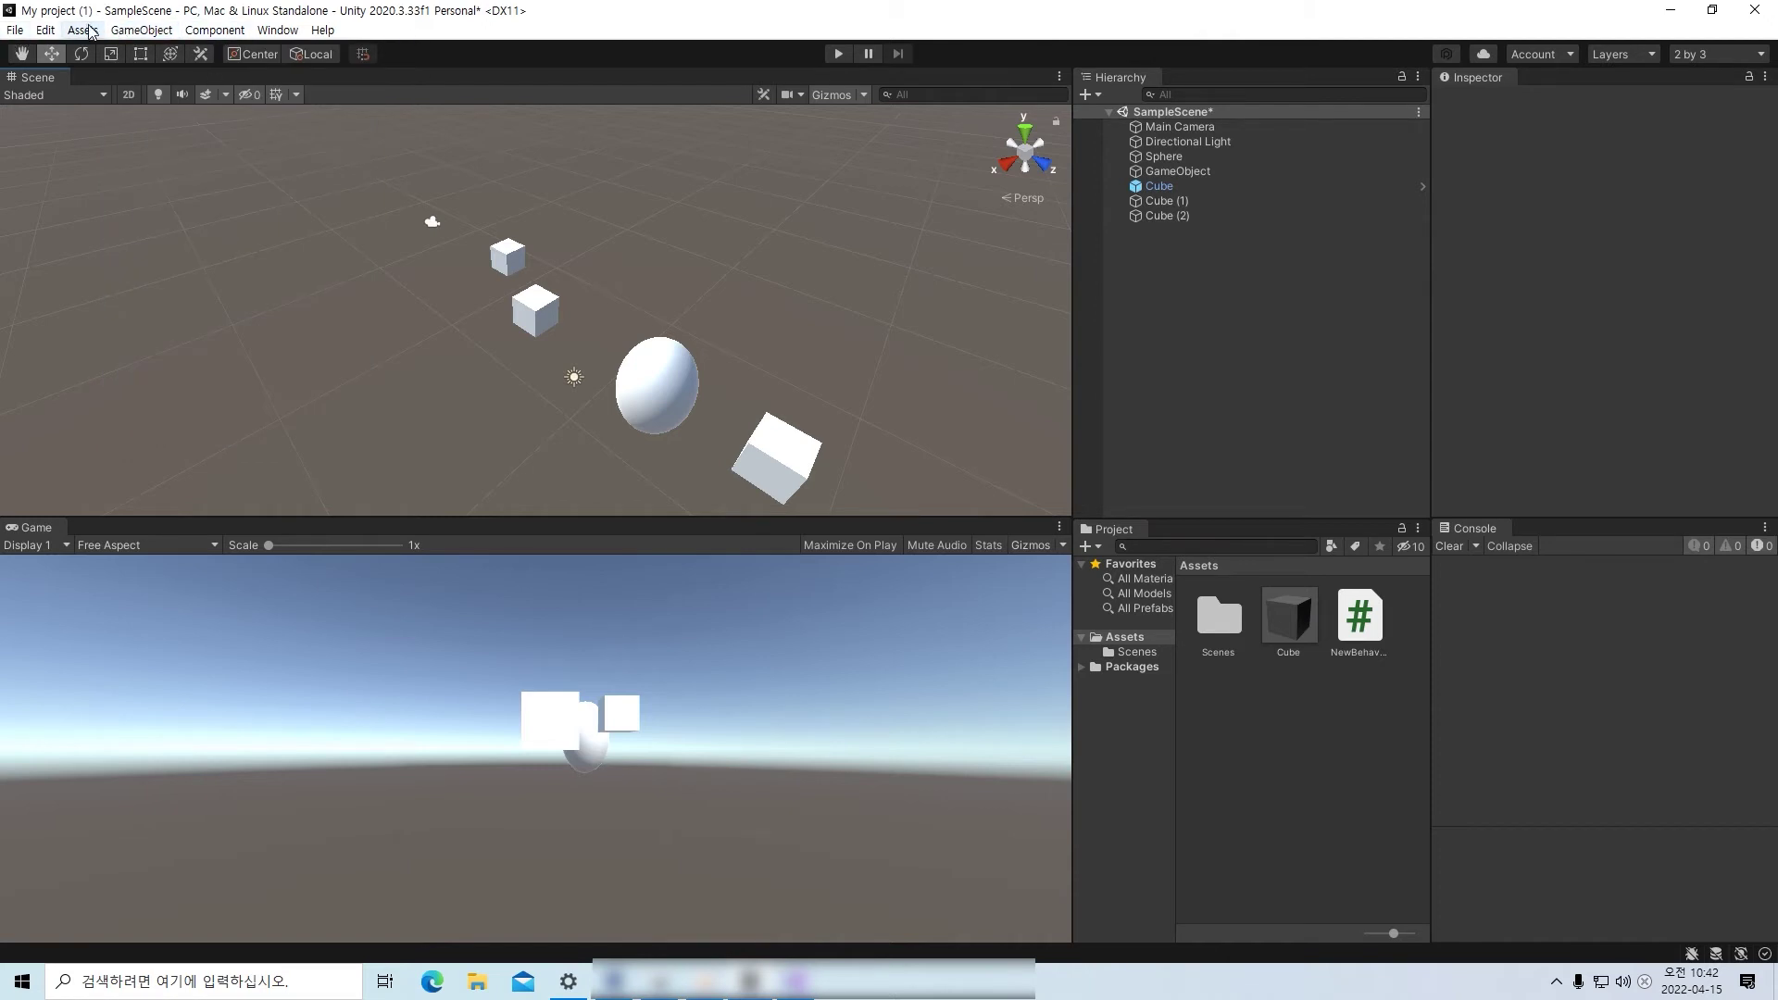
pyautogui.rightClick(1255, 334)
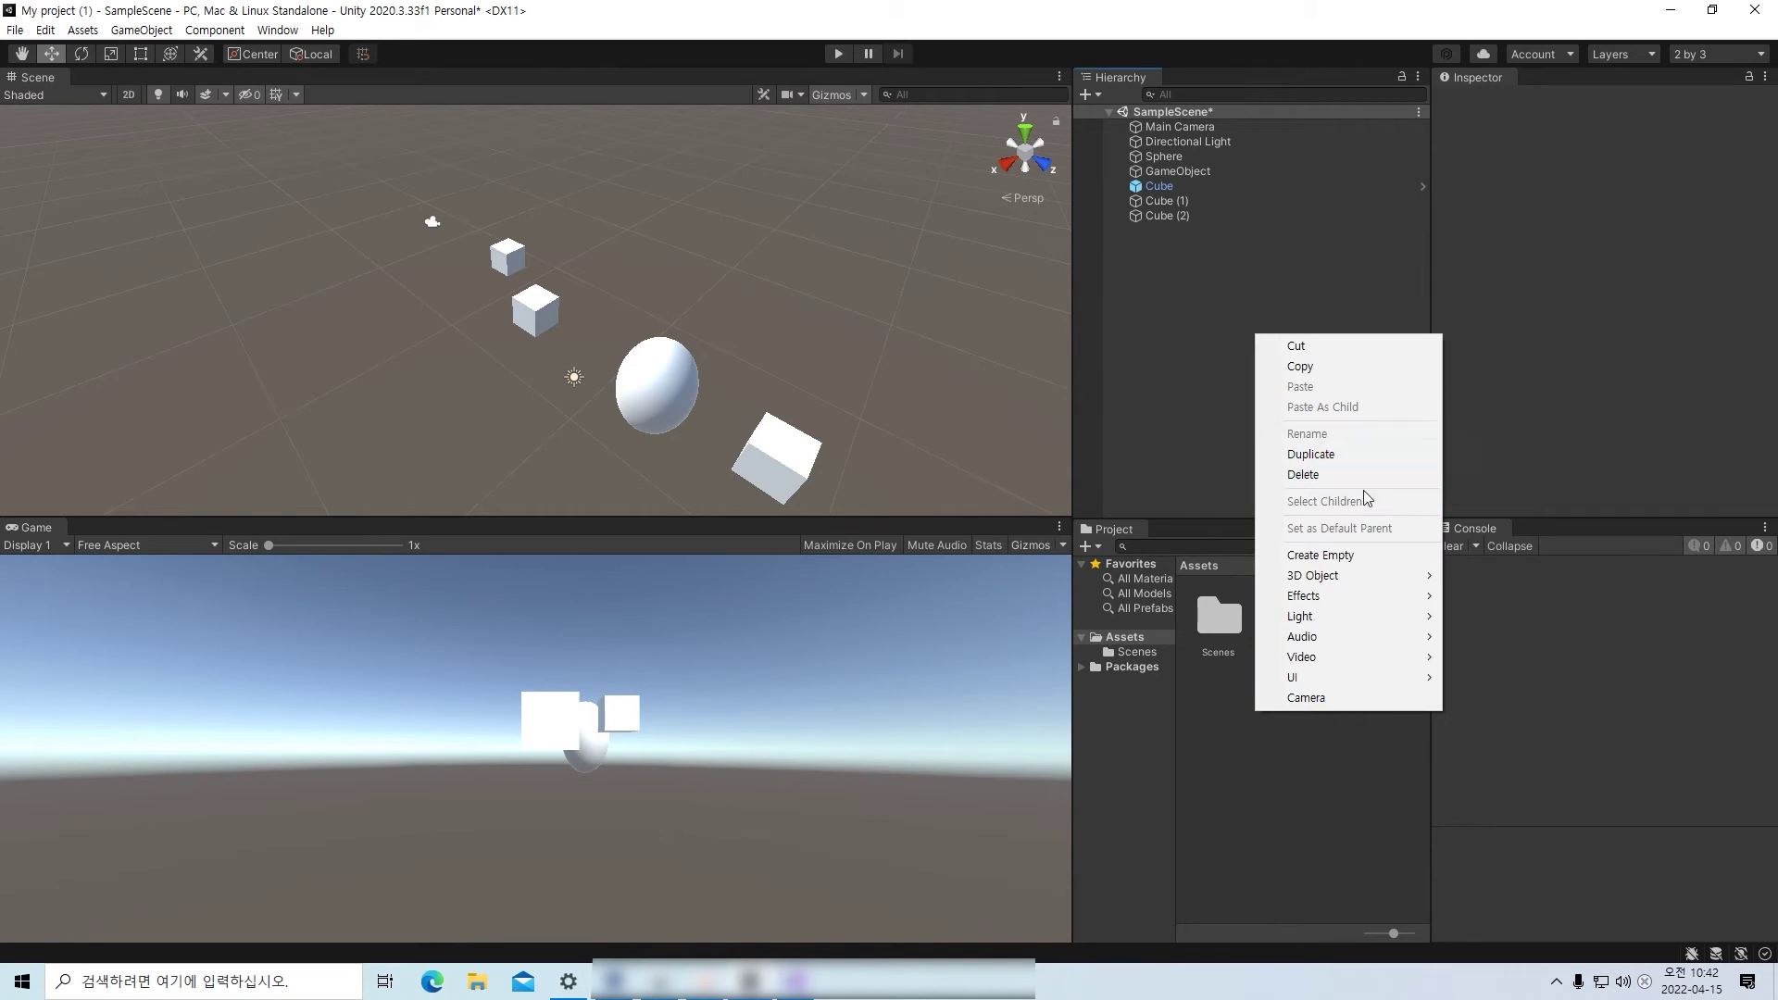
pyautogui.moveTo(1374, 576)
pyautogui.click(1531, 595)
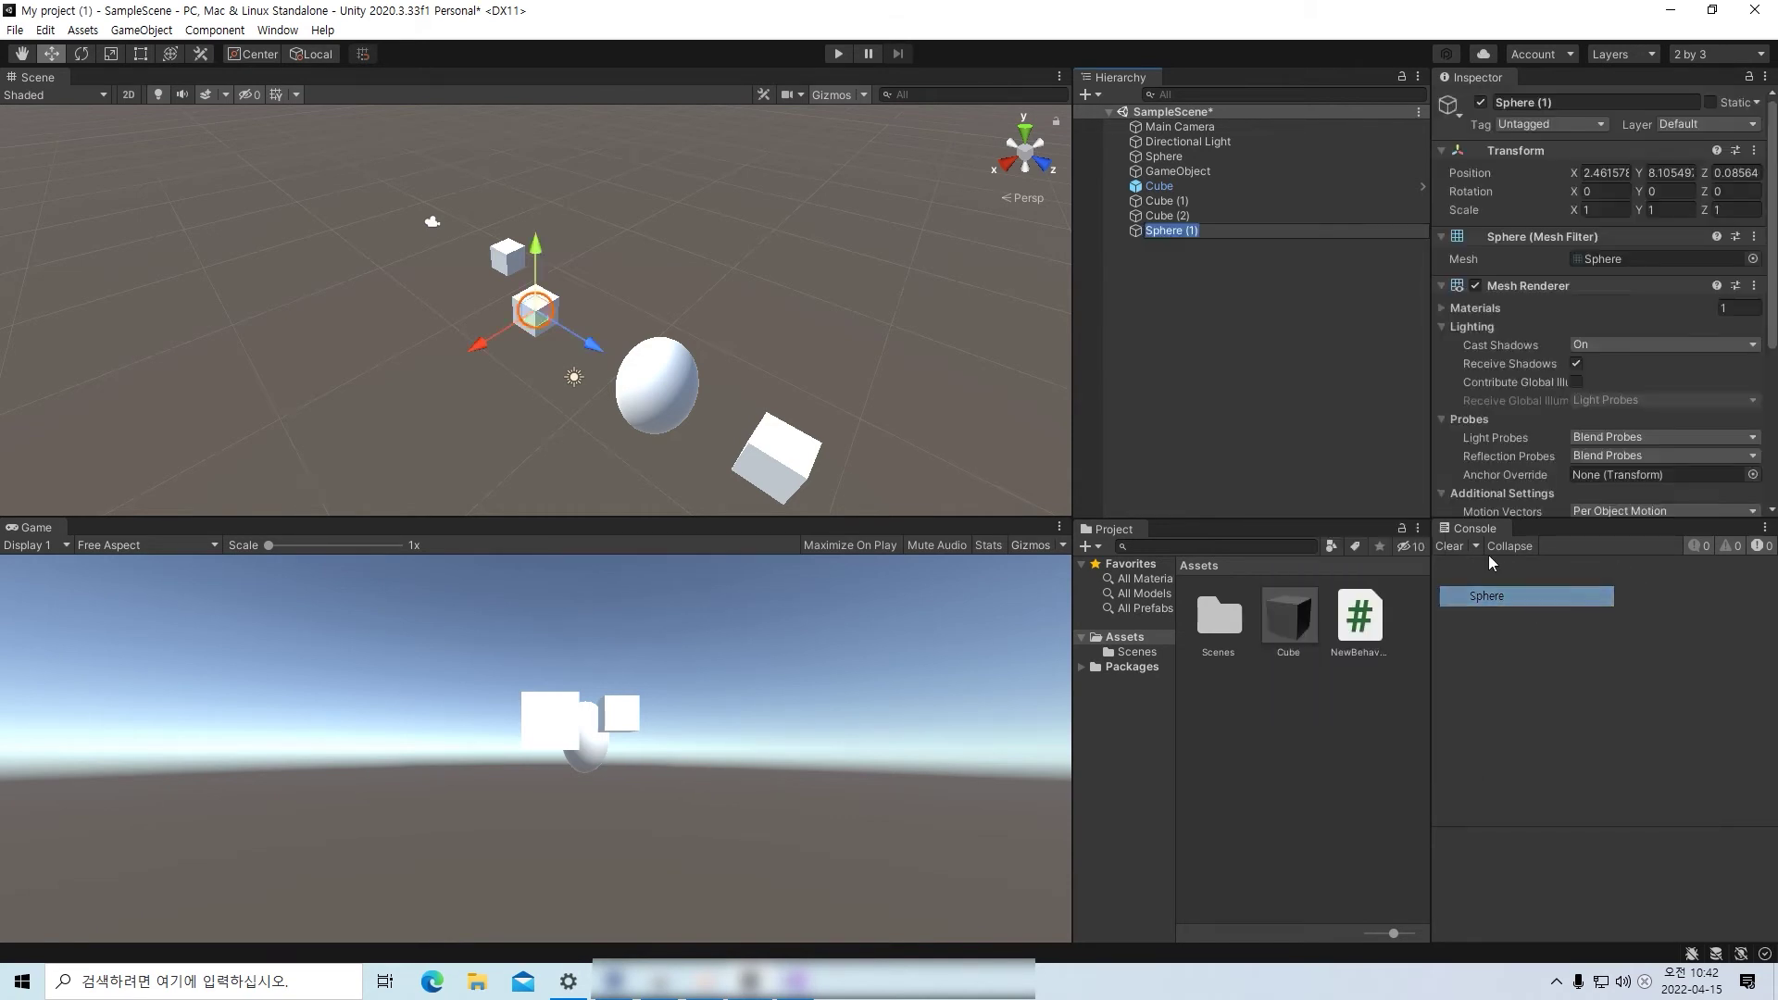
pyautogui.moveTo(497, 333); pyautogui.dragTo(392, 405)
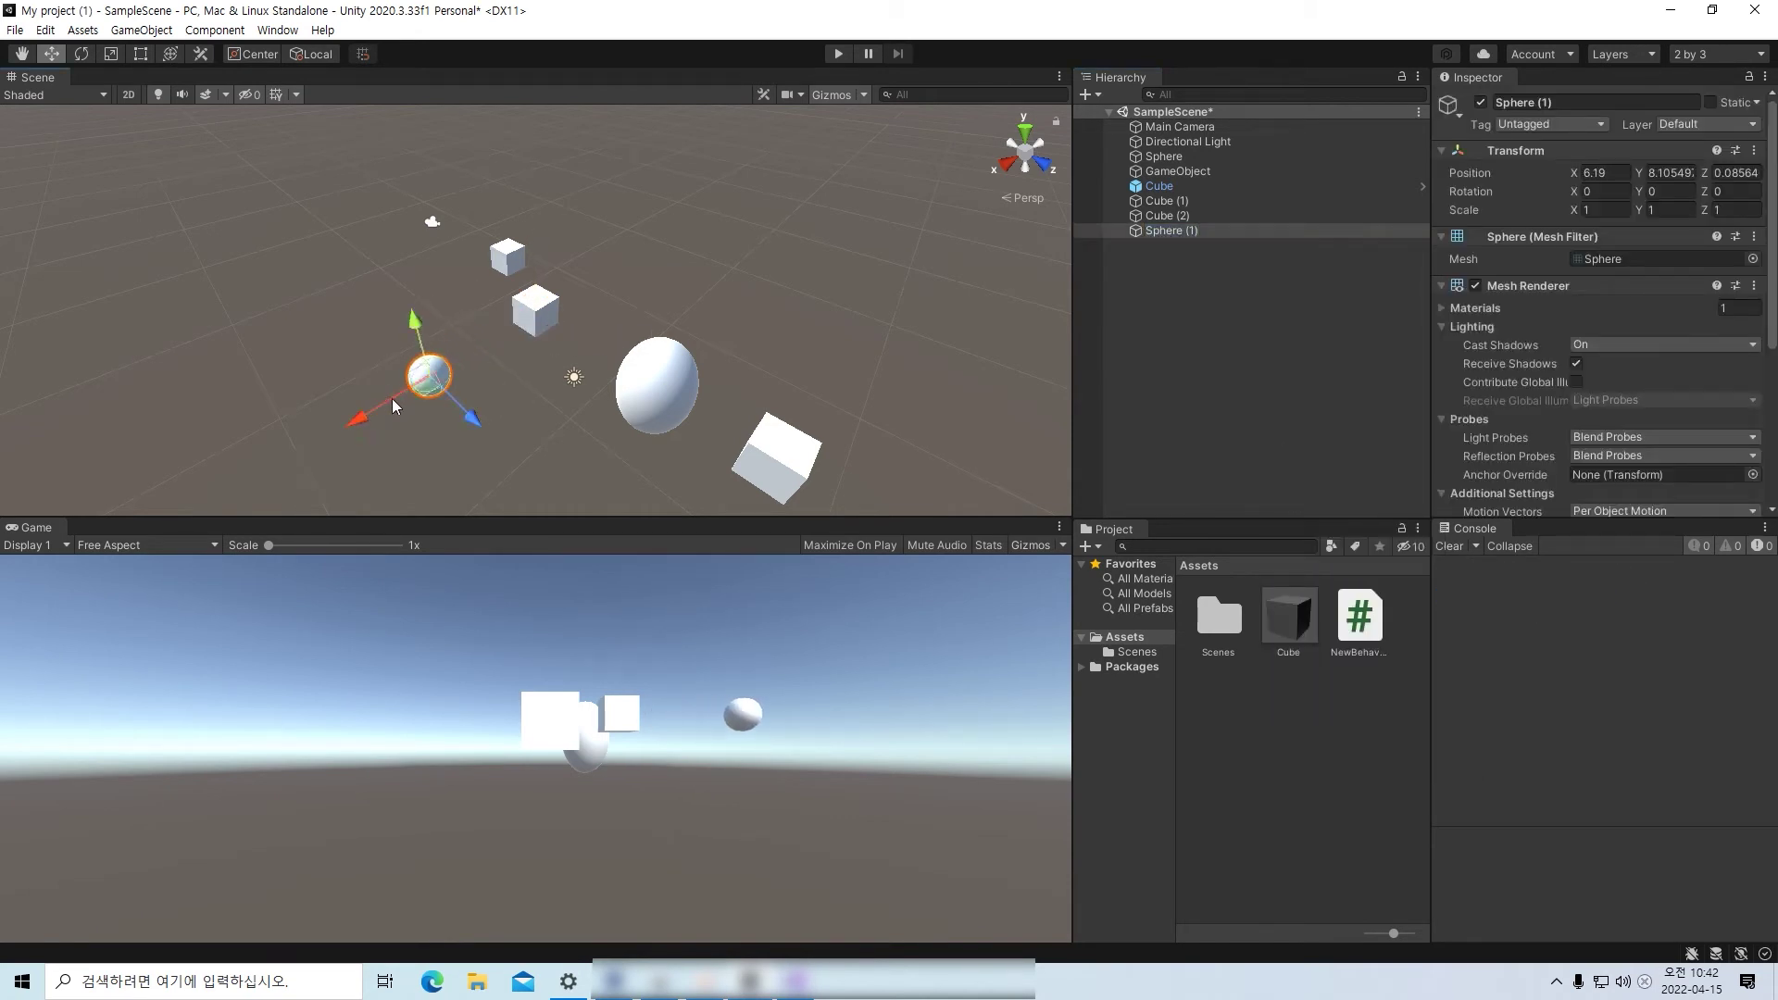
pyautogui.click(1184, 489)
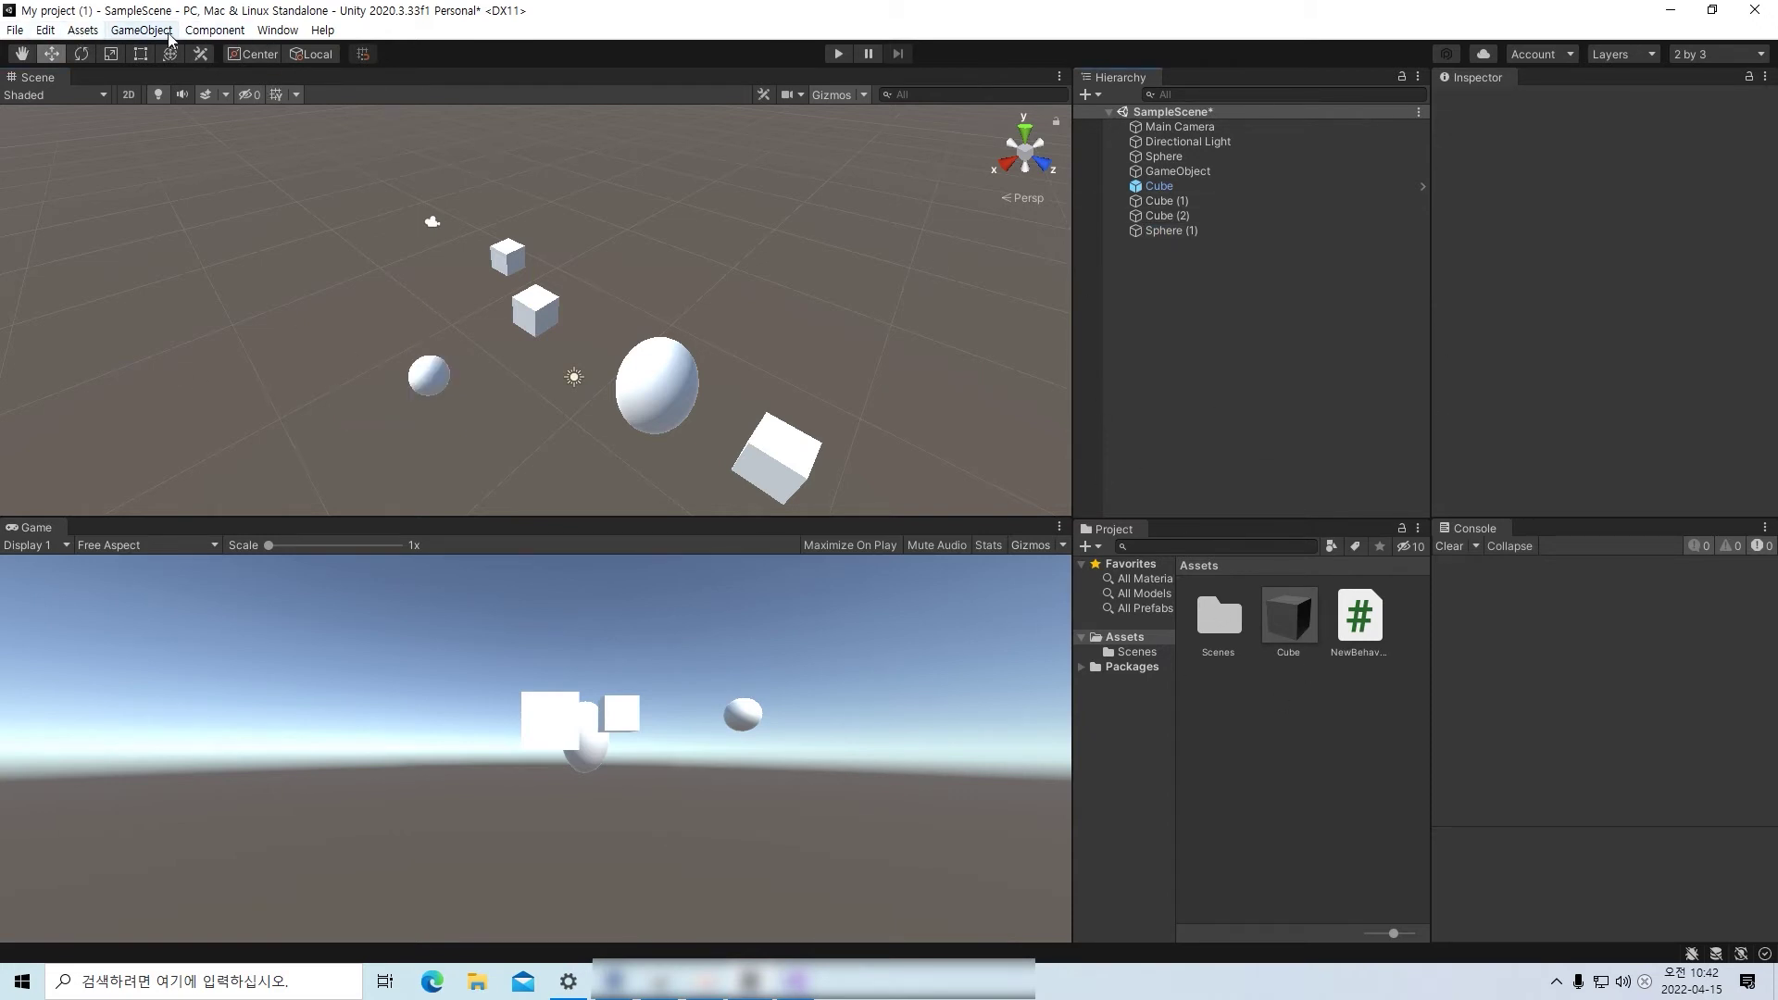
pyautogui.click(141, 30)
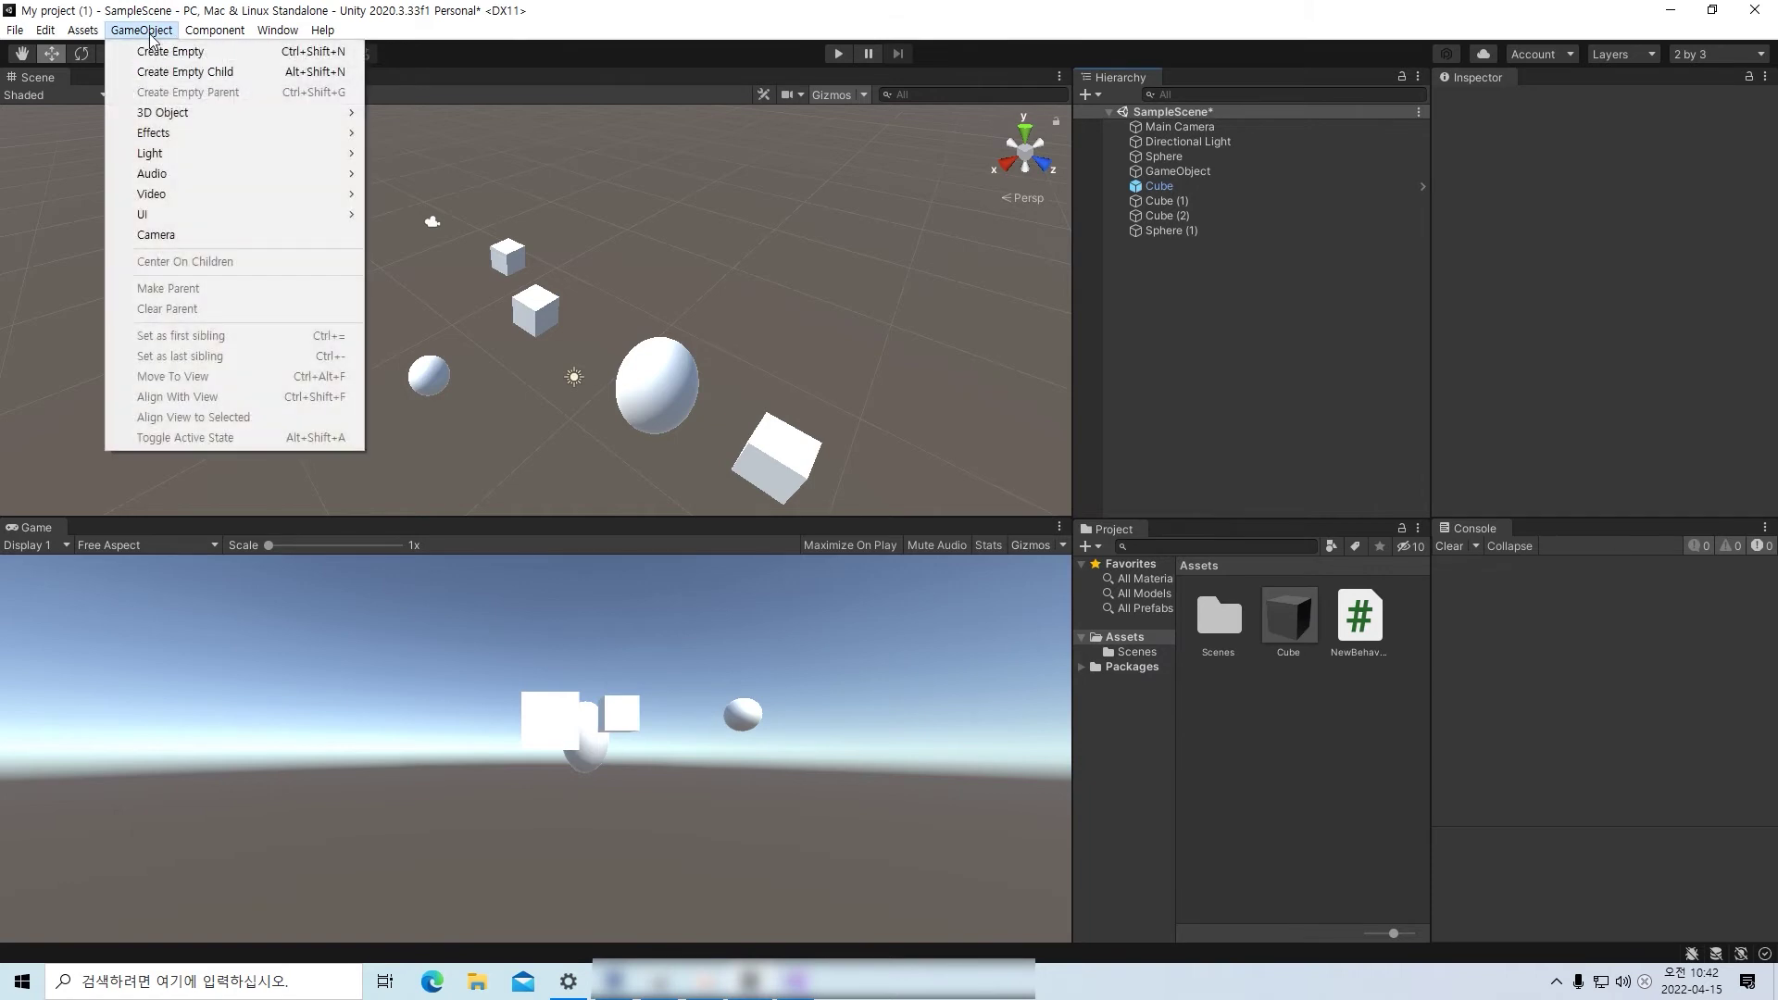
pyautogui.moveTo(190, 30)
pyautogui.click(478, 7)
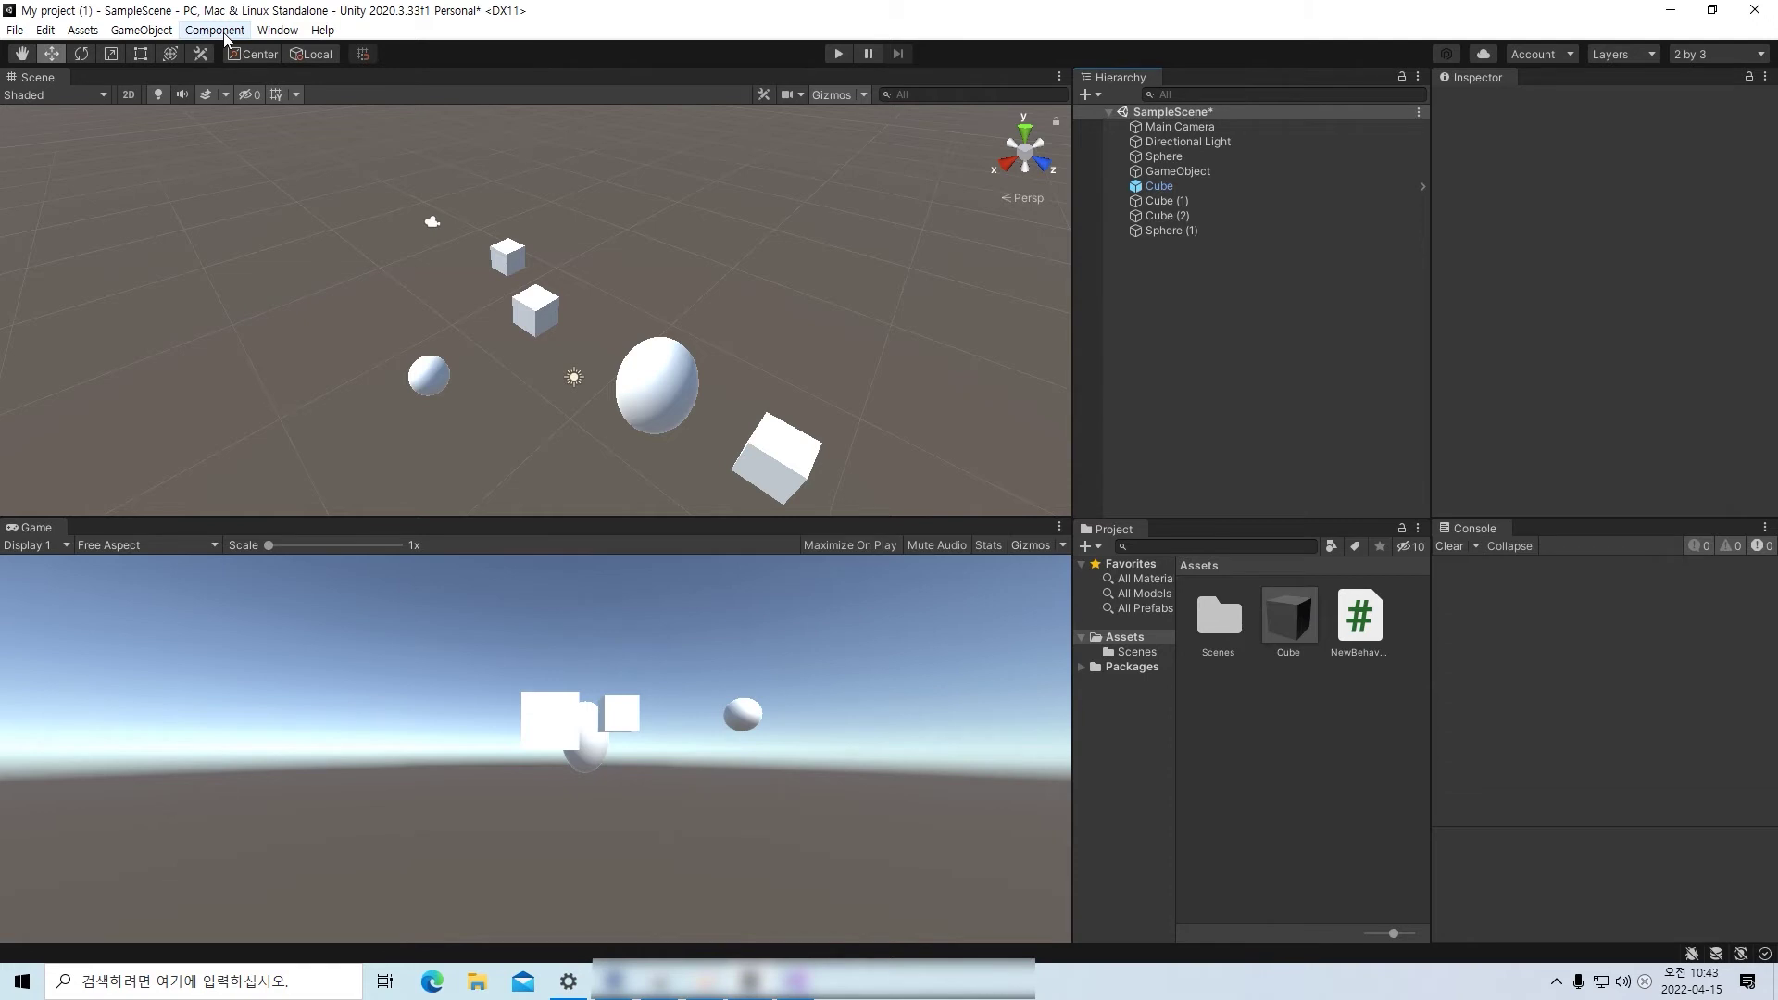
# - Select Cube (2) and look through its components, from Transform to Box Collider
pyautogui.click(1180, 219)
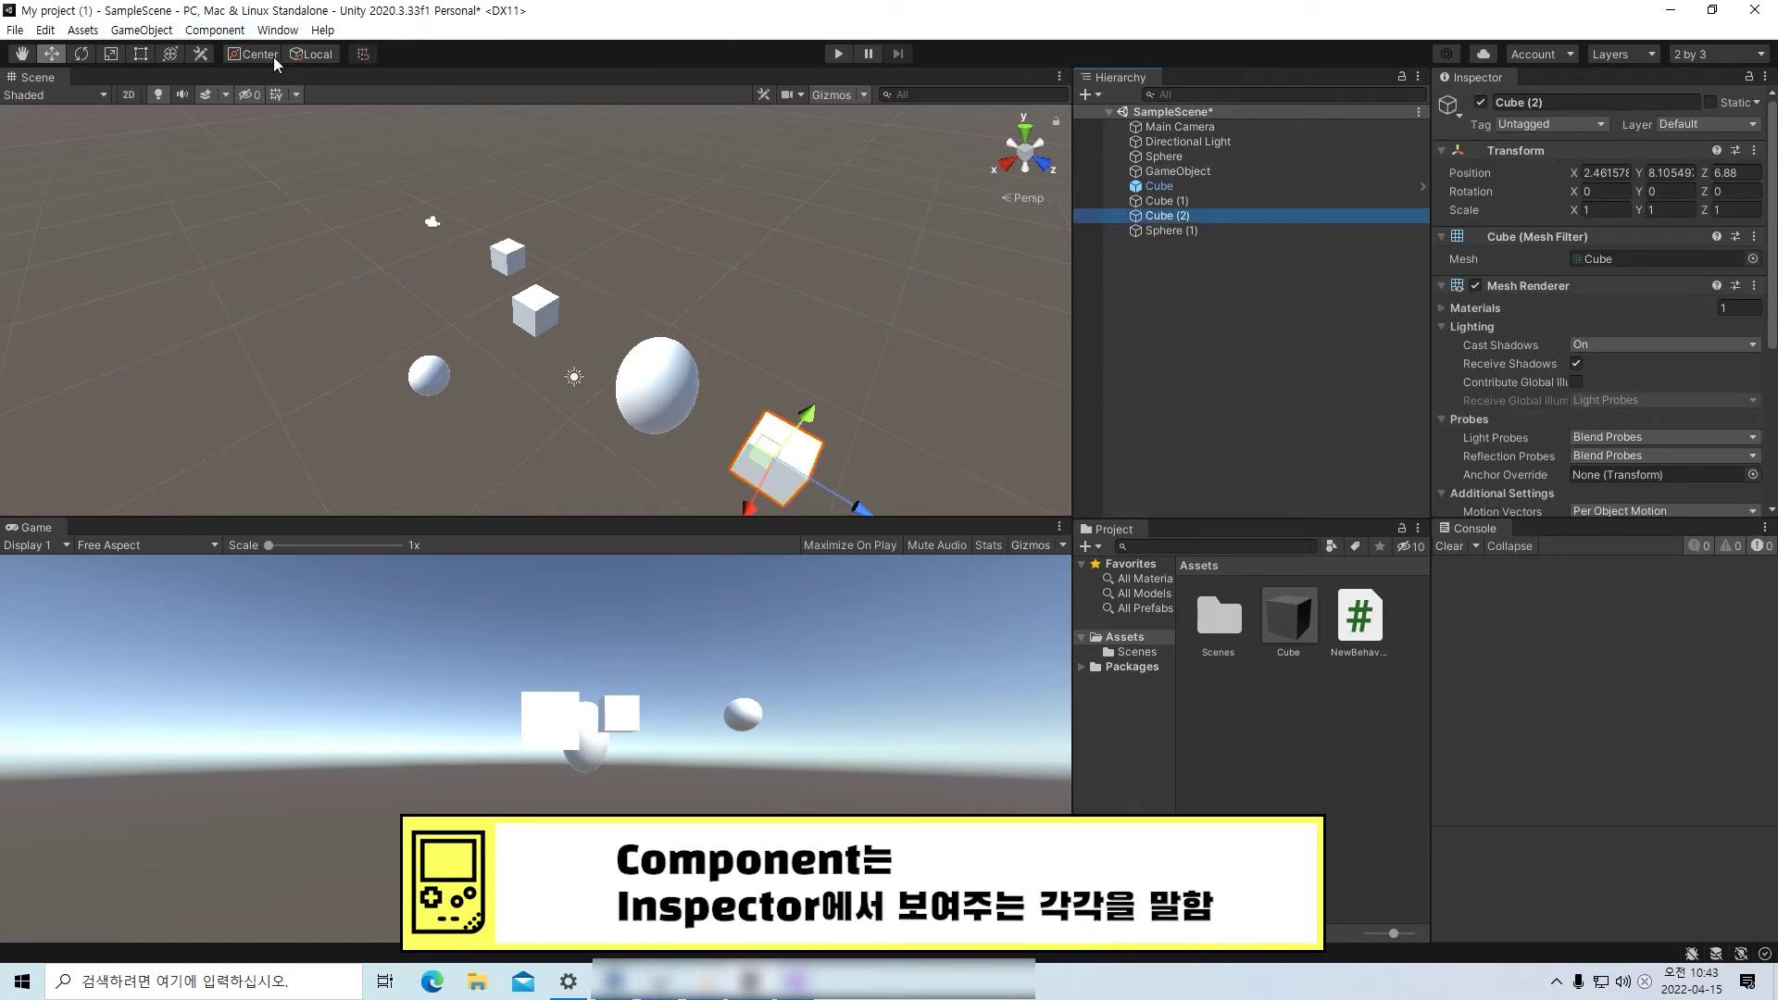
pyautogui.scroll(-5, 1633, 330)
pyautogui.scroll(5, 1624, 248)
pyautogui.scroll(-5, 1624, 249)
pyautogui.scroll(5, 1624, 248)
pyautogui.scroll(-5, 1591, 353)
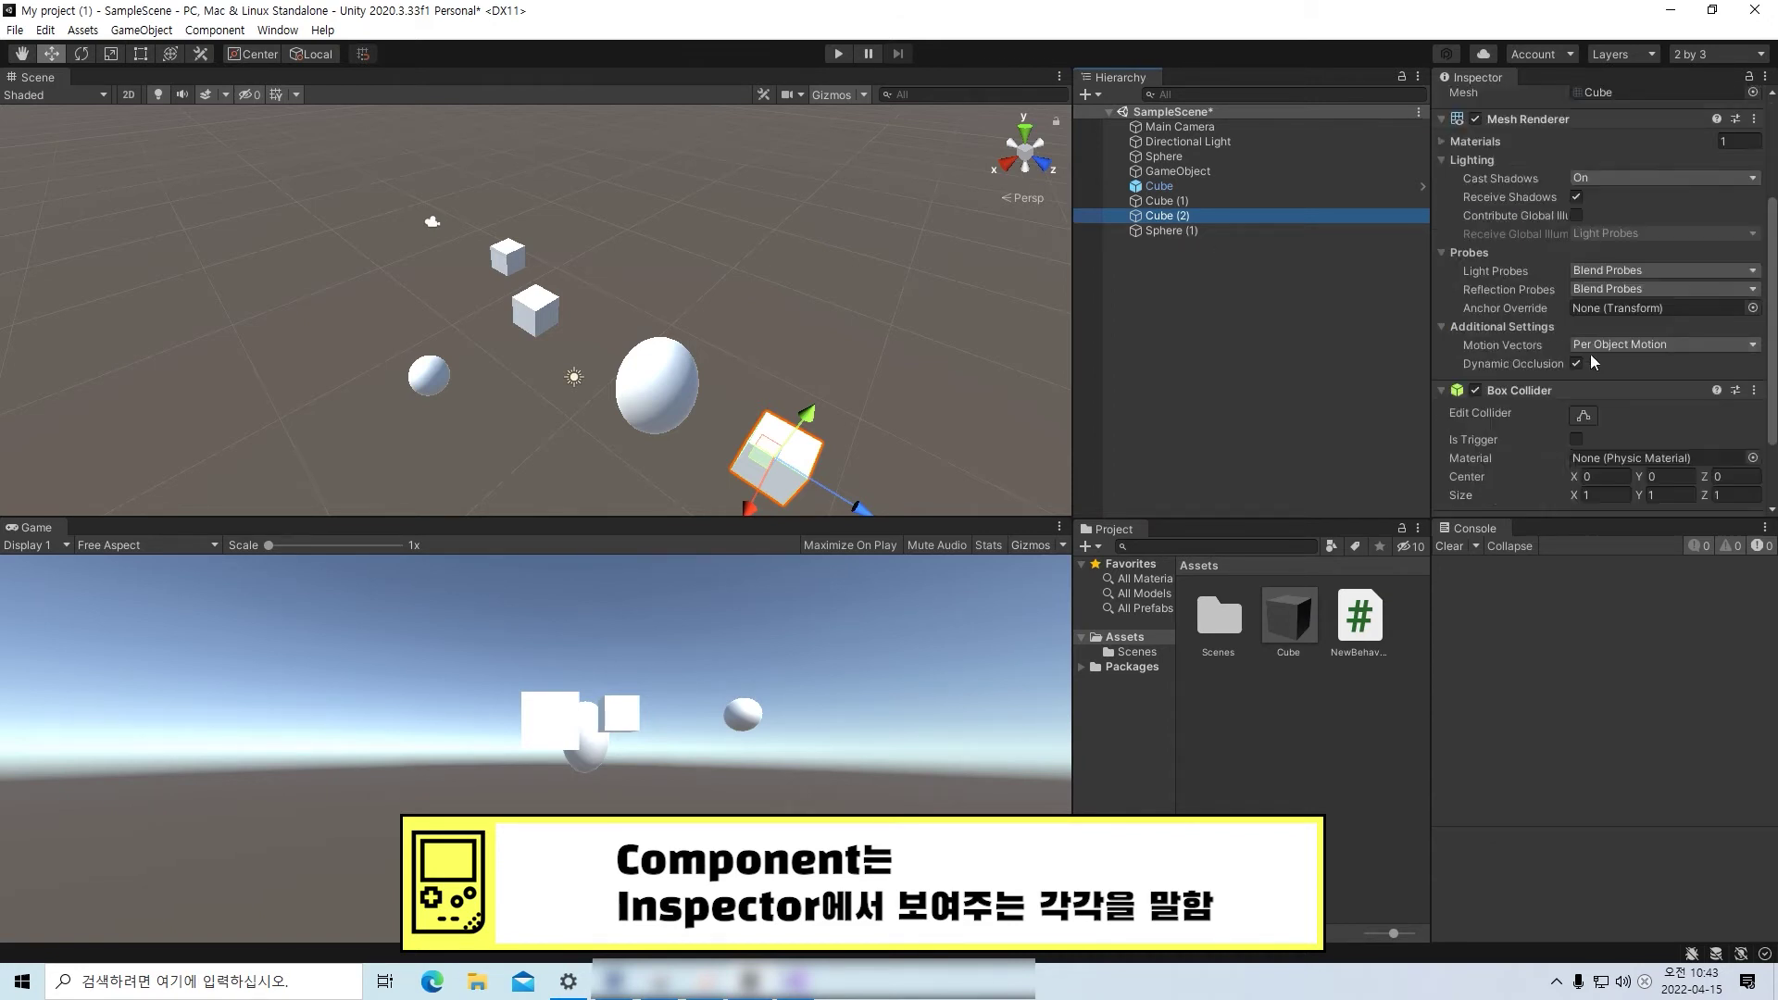
# - Try to add a Rigidbody 2D component to Cube (2)
pyautogui.click(215, 30)
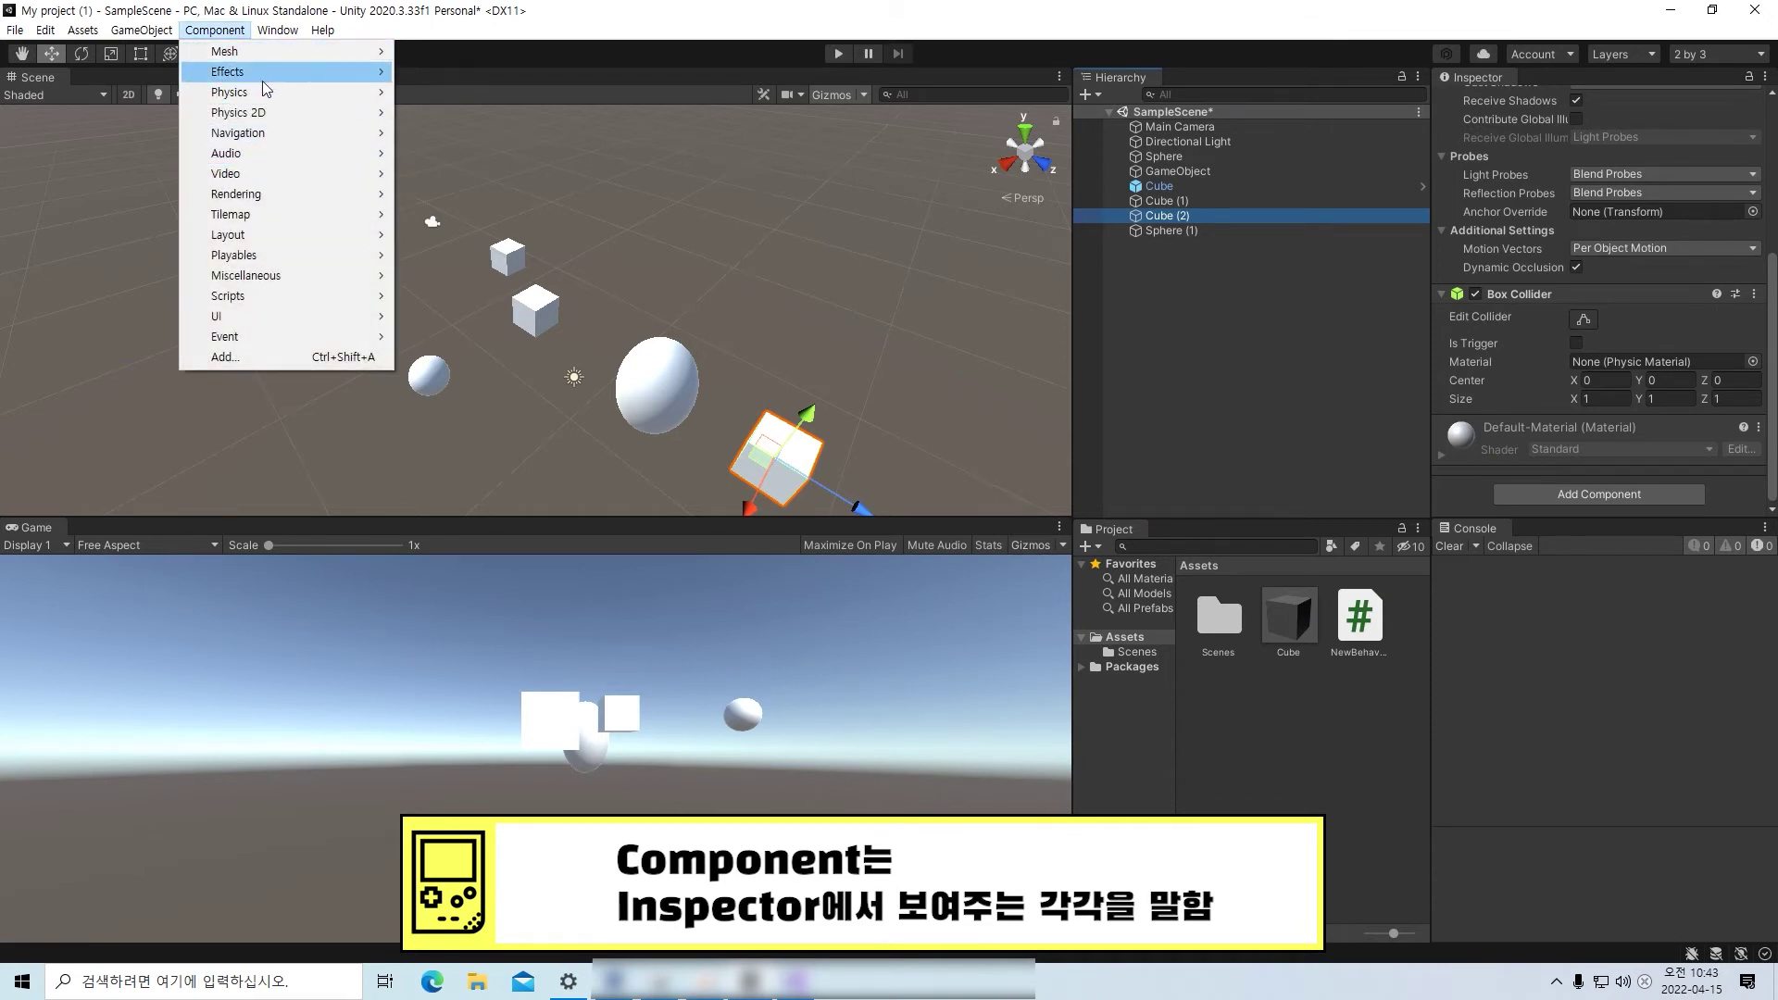
pyautogui.moveTo(386, 75)
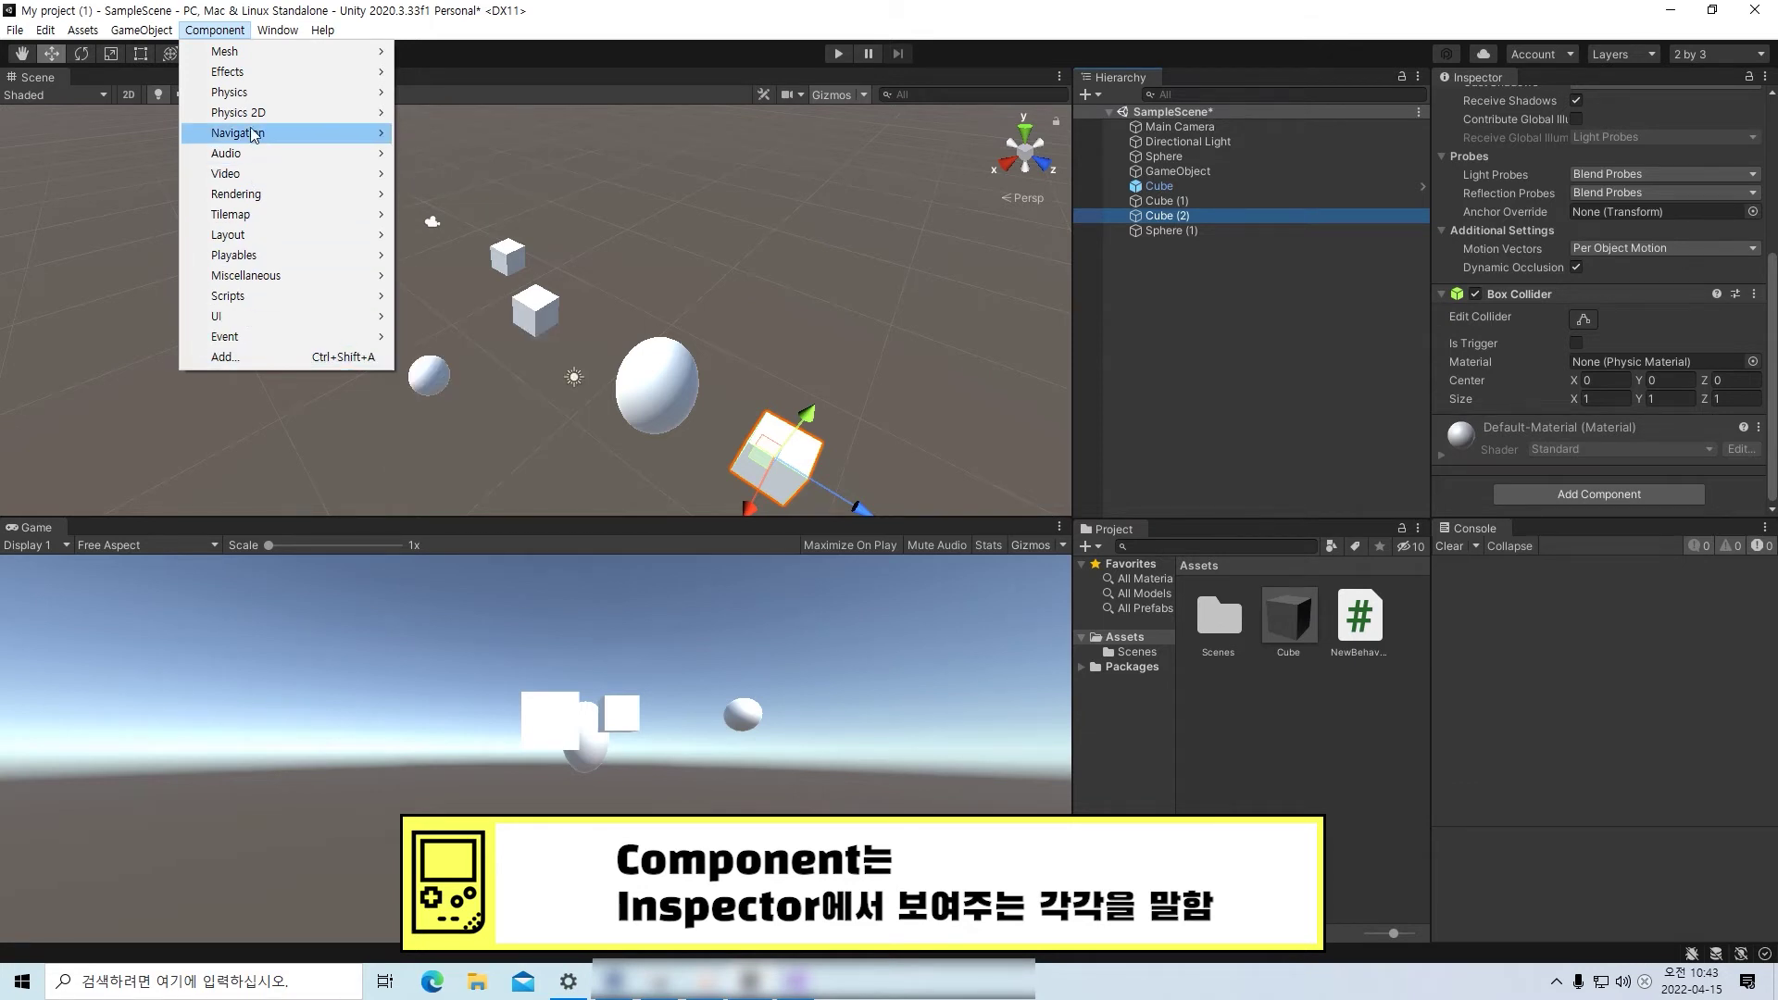
pyautogui.moveTo(254, 115)
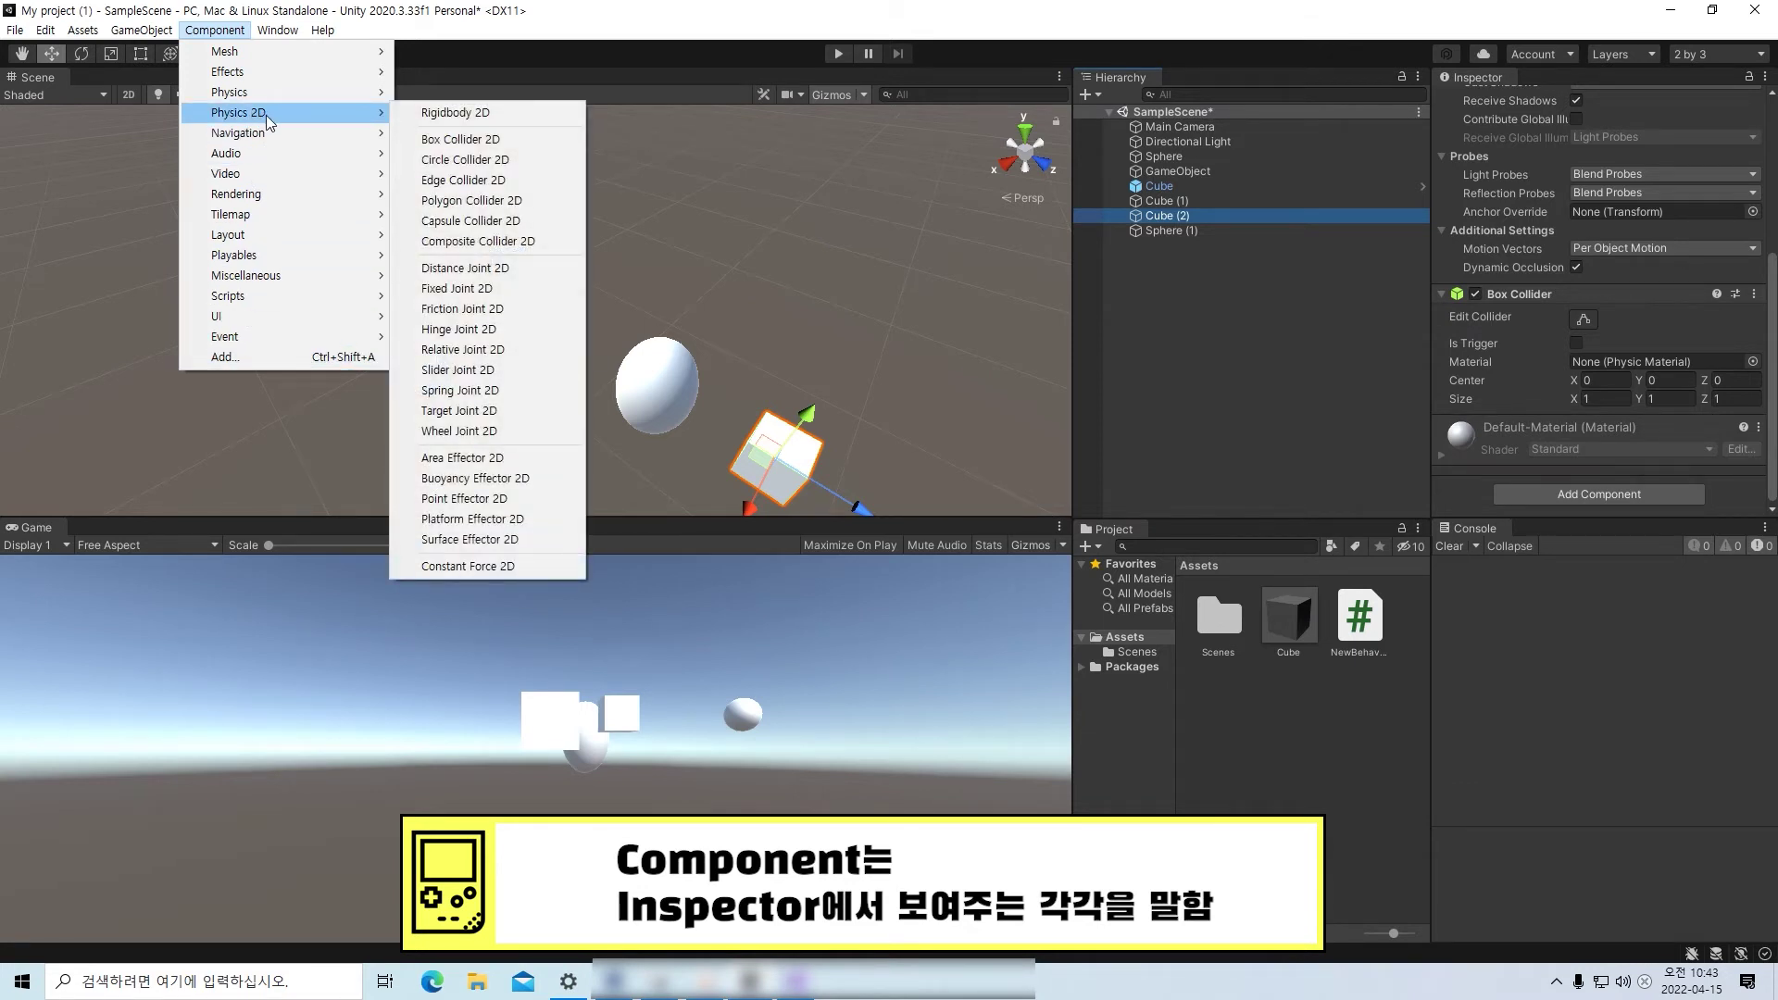
pyautogui.click(470, 114)
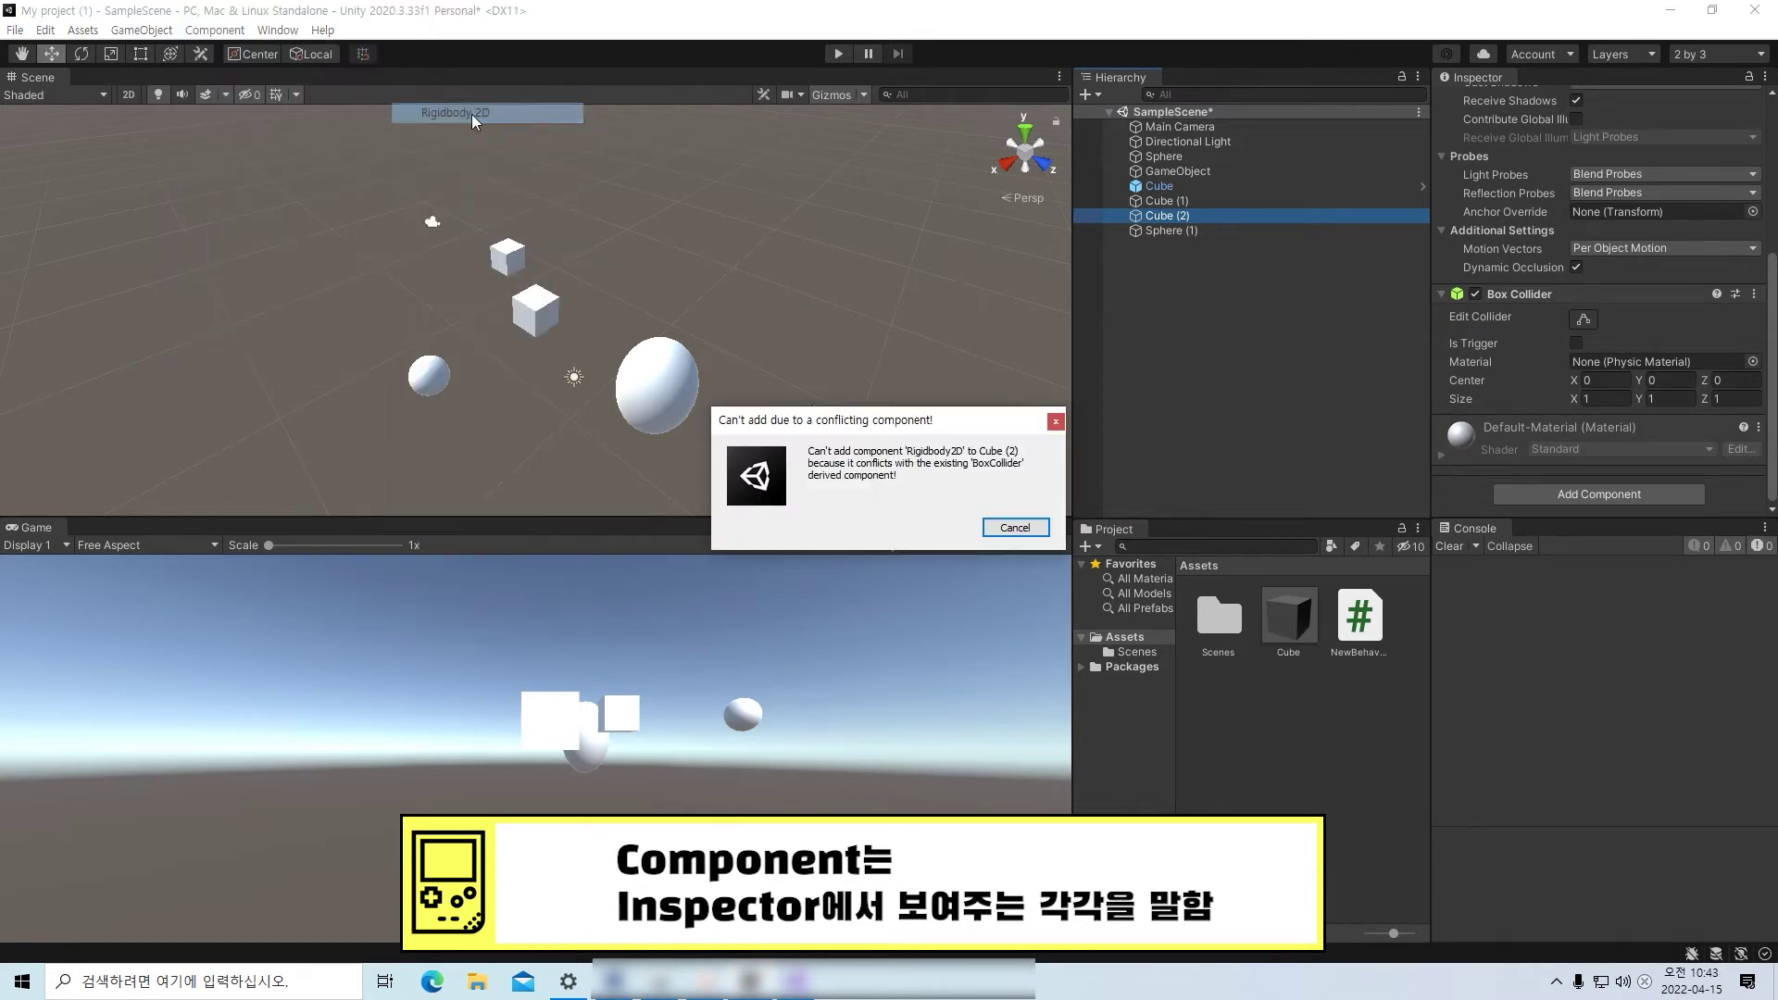
pyautogui.click(1053, 424)
# - Try to add a Mesh Filter component to Cube (2)
pyautogui.click(215, 30)
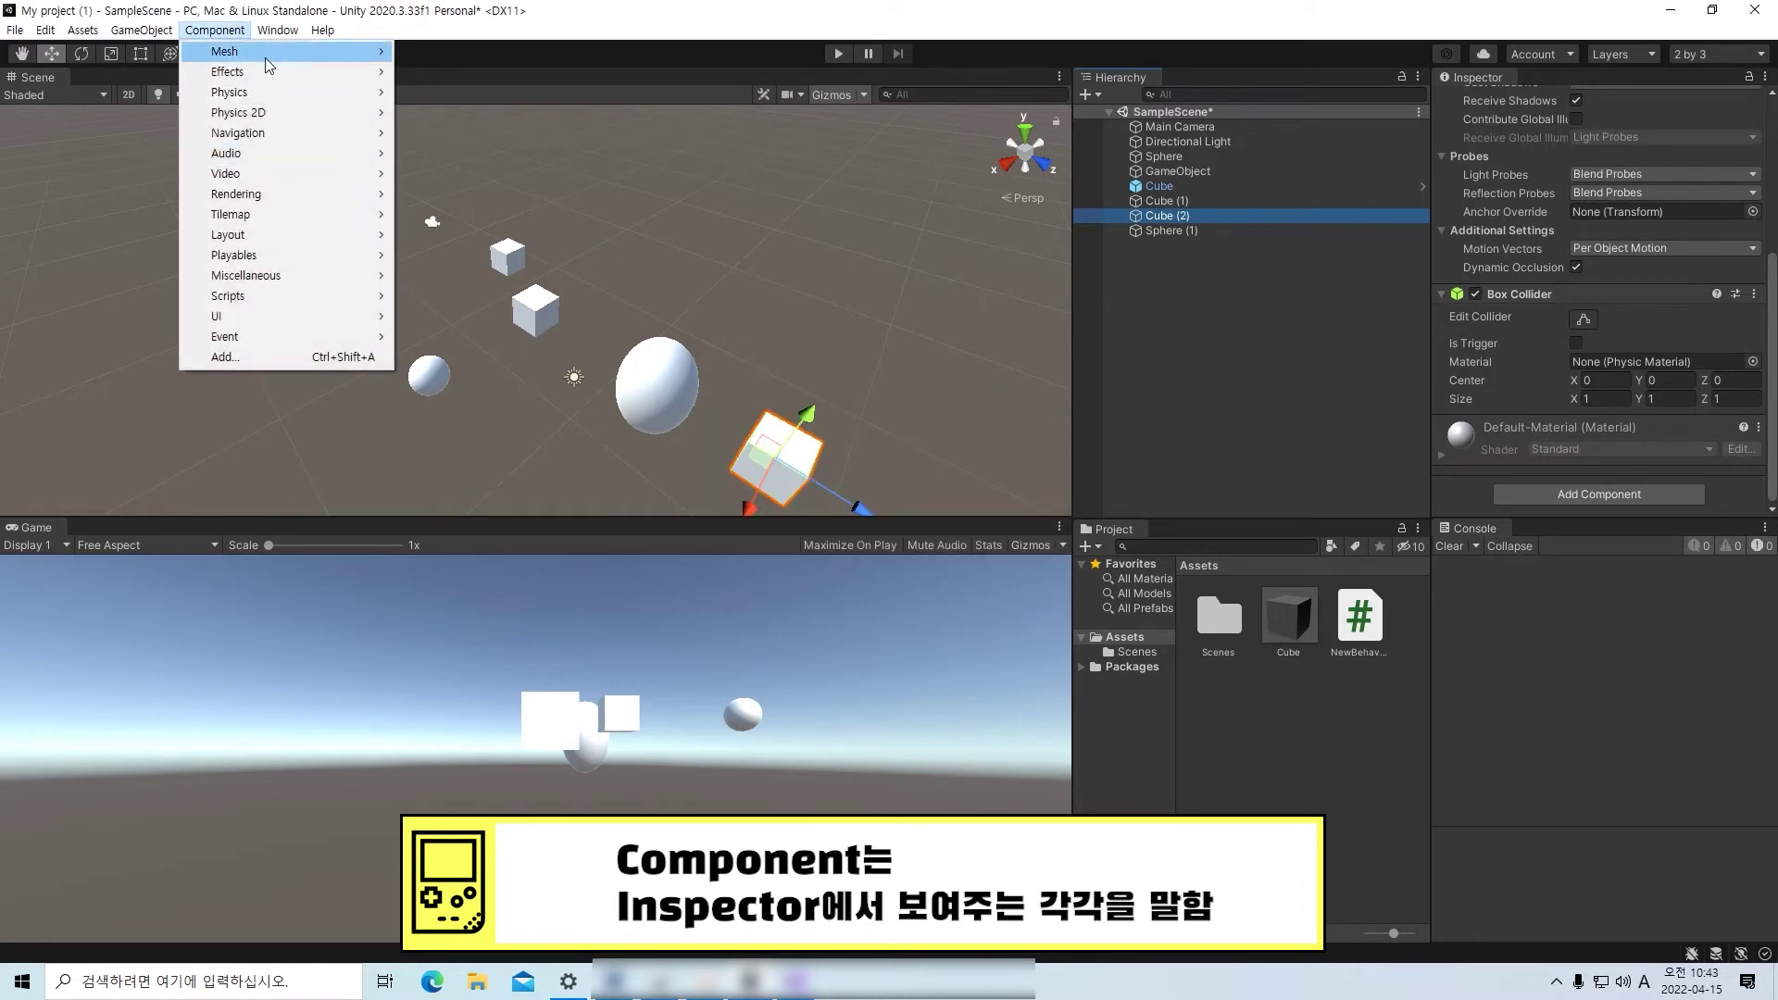
pyautogui.moveTo(265, 57)
pyautogui.click(492, 51)
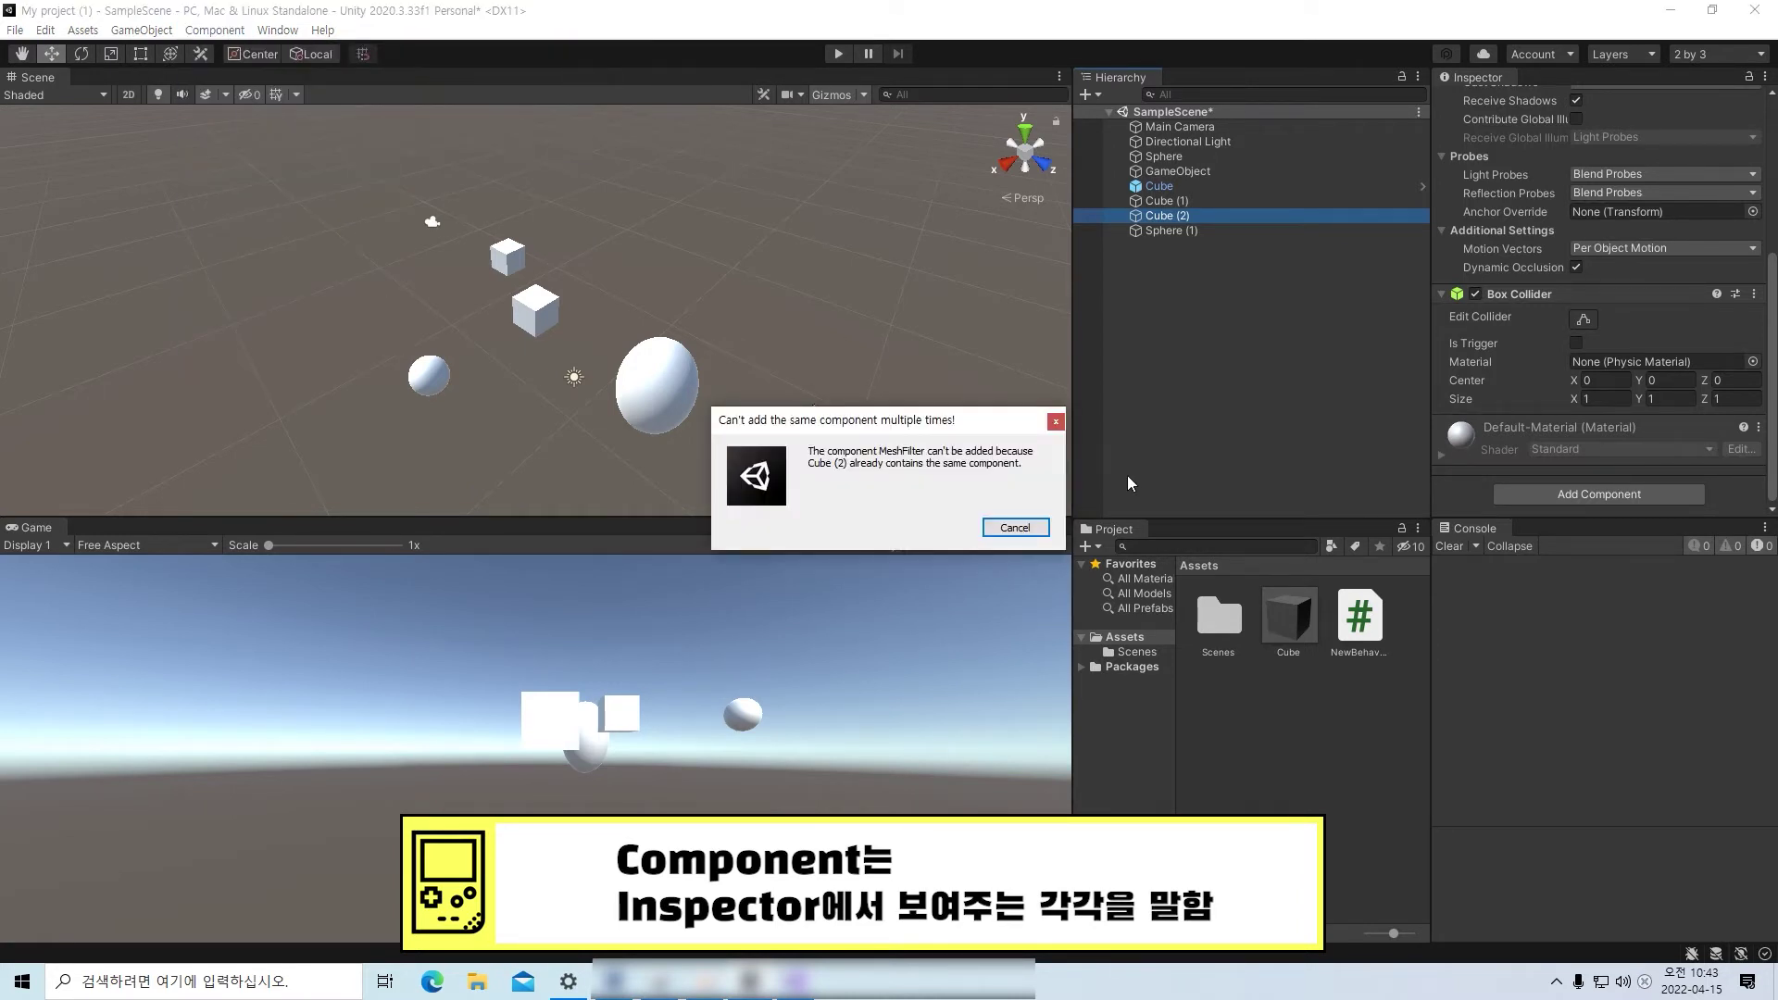
pyautogui.click(1054, 423)
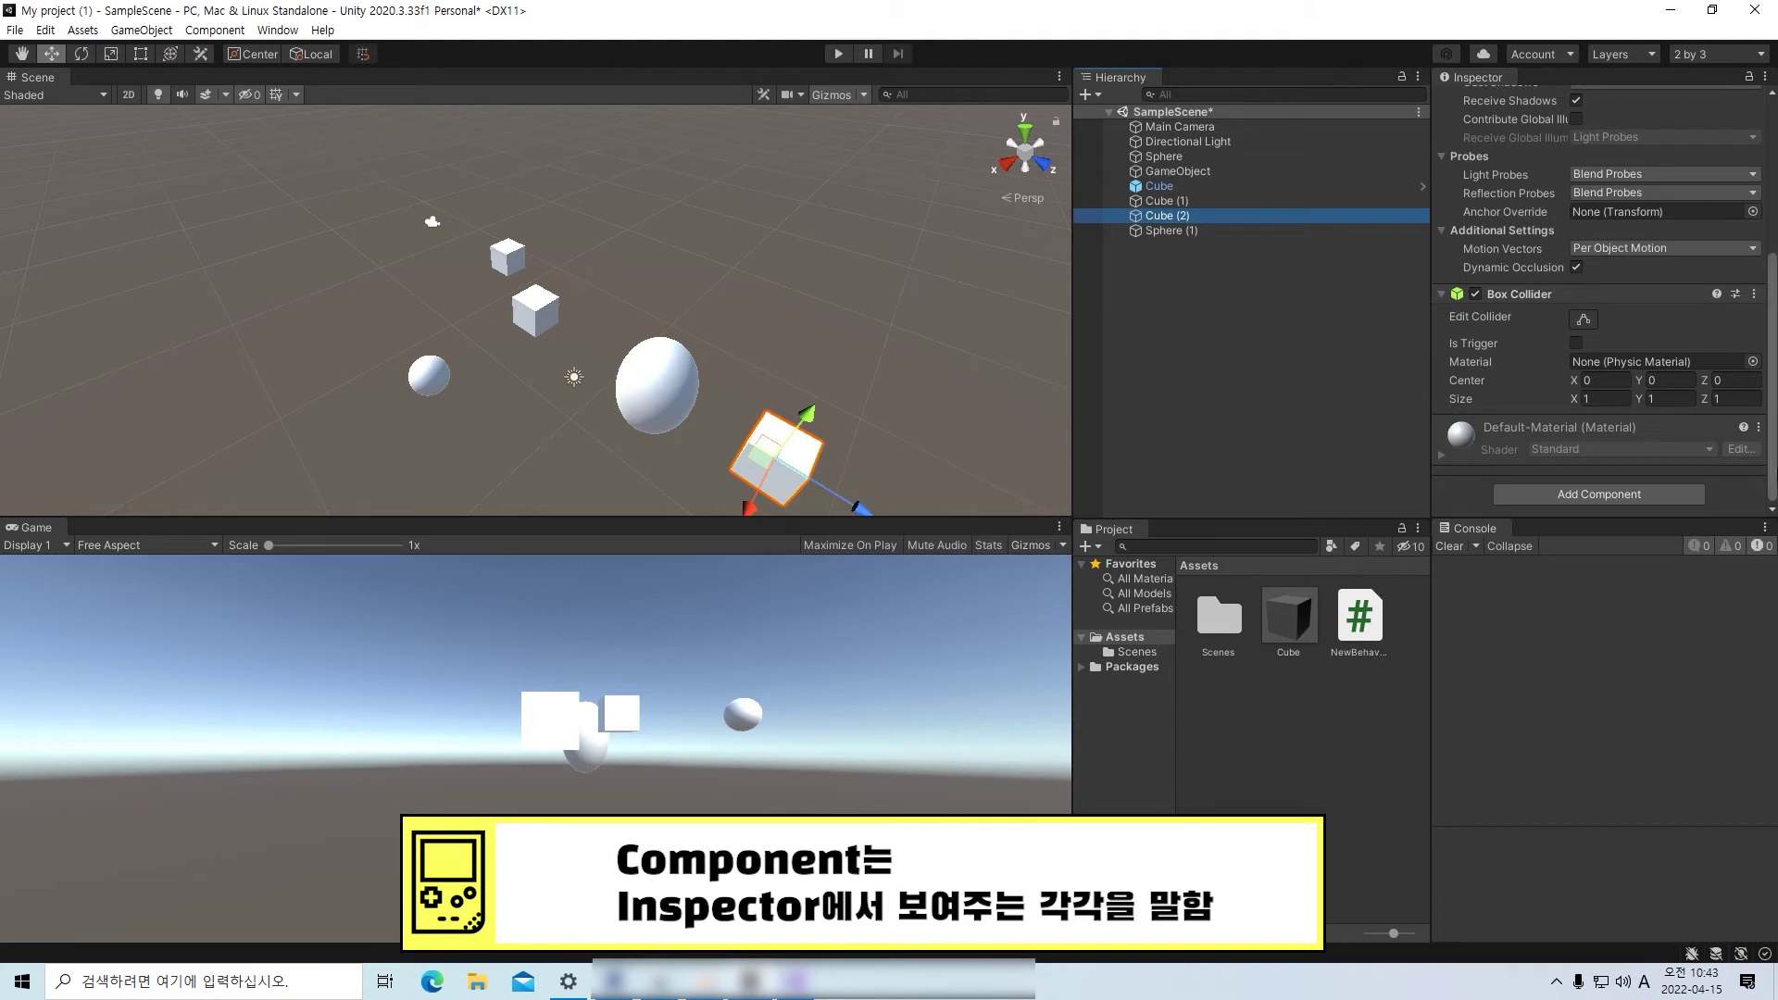
# - Look over the component categories that can be added to Cube (2) and Cube (1)
pyautogui.click(1630, 497)
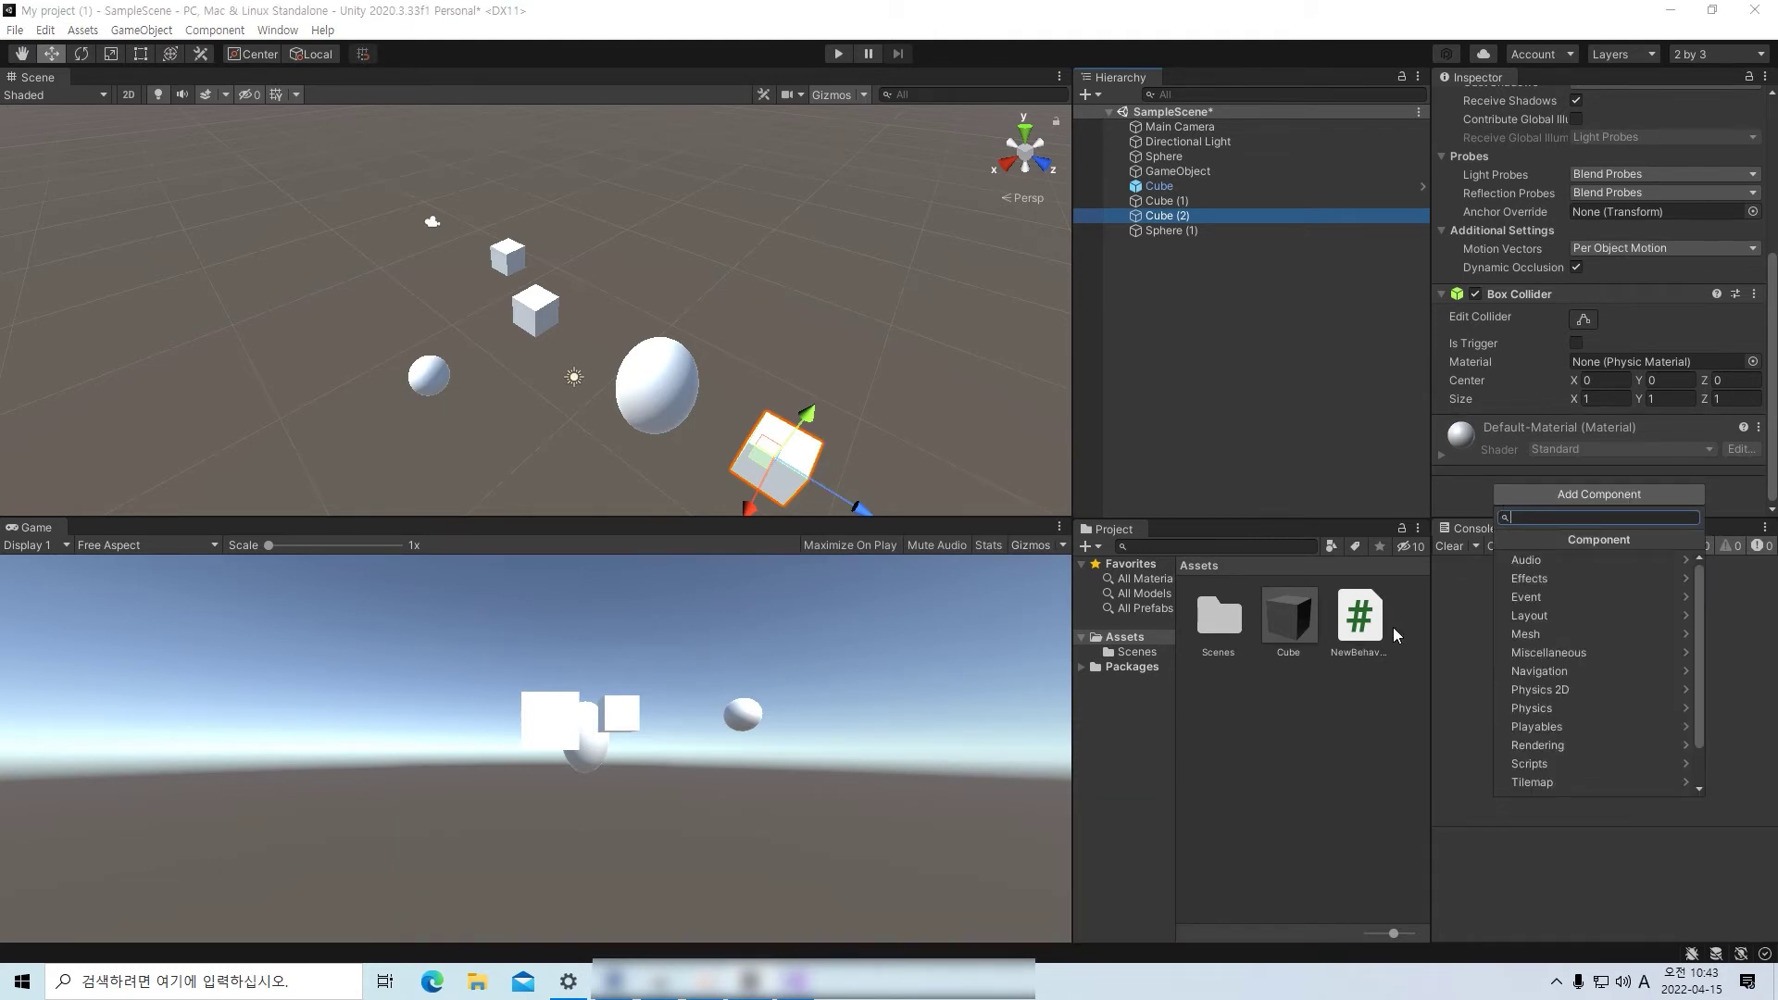
pyautogui.click(1337, 765)
pyautogui.click(1203, 200)
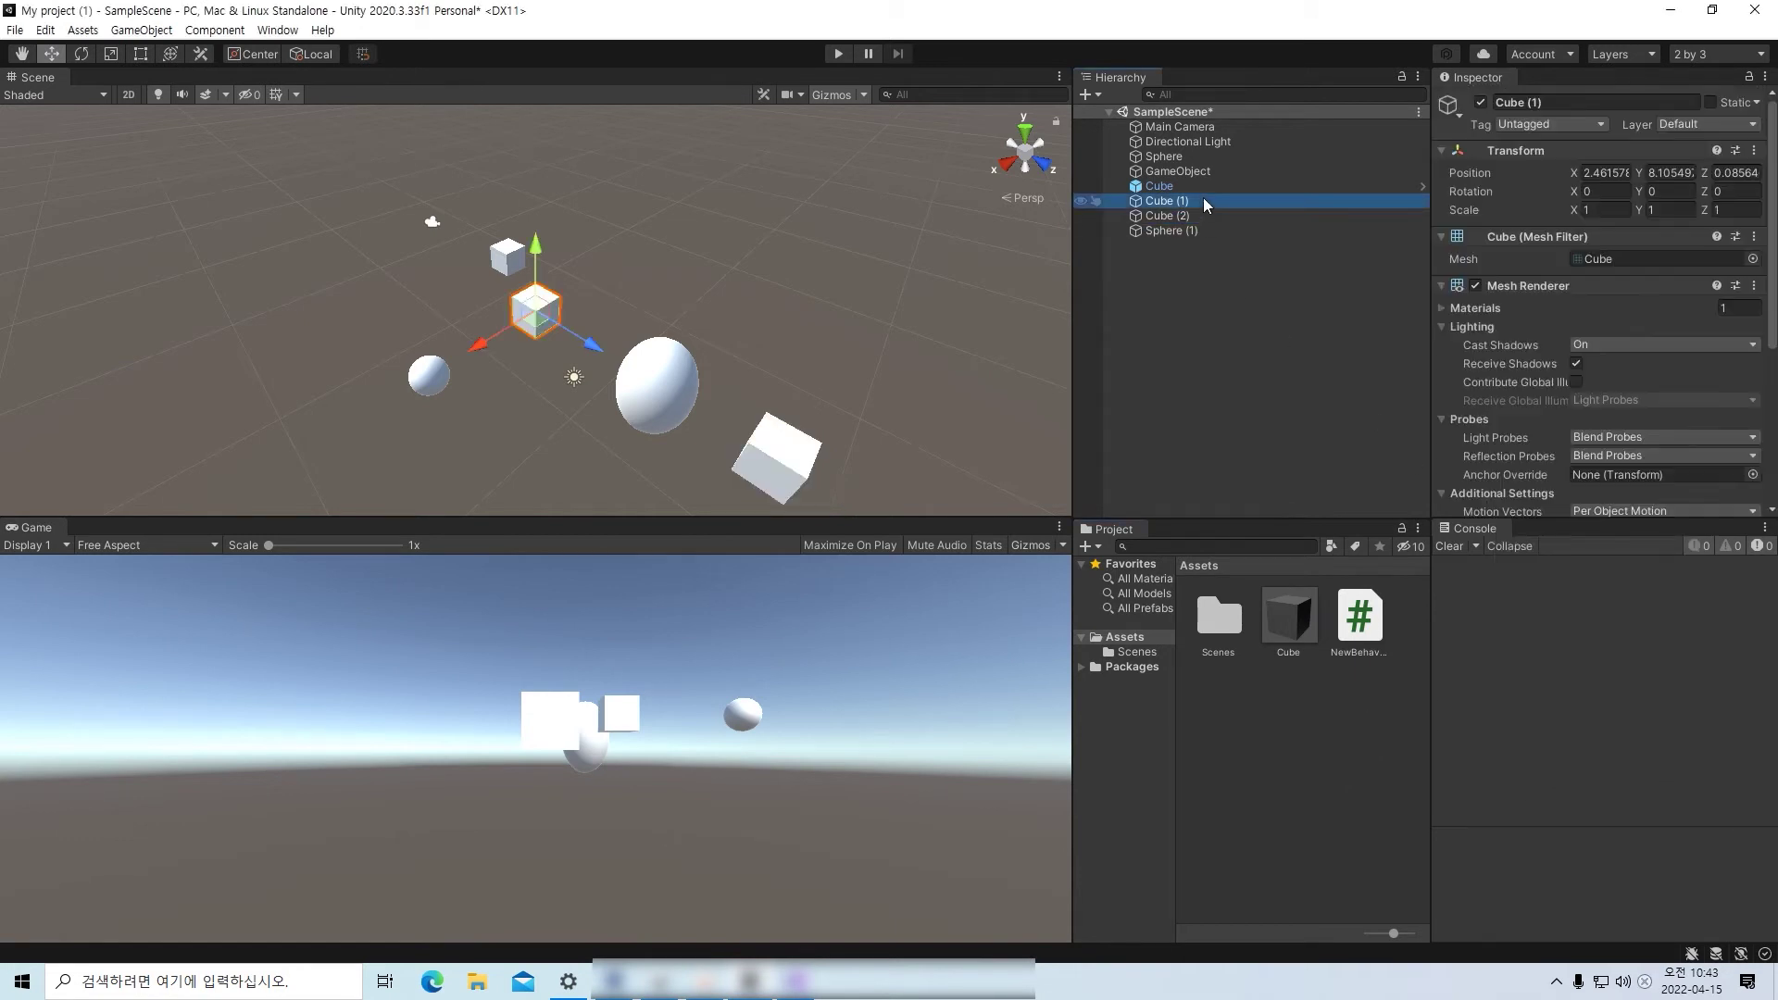
pyautogui.moveTo(1359, 618)
pyautogui.mouseDown()
pyautogui.moveTo(1542, 496)
pyautogui.moveTo(1367, 644)
pyautogui.mouseUp()
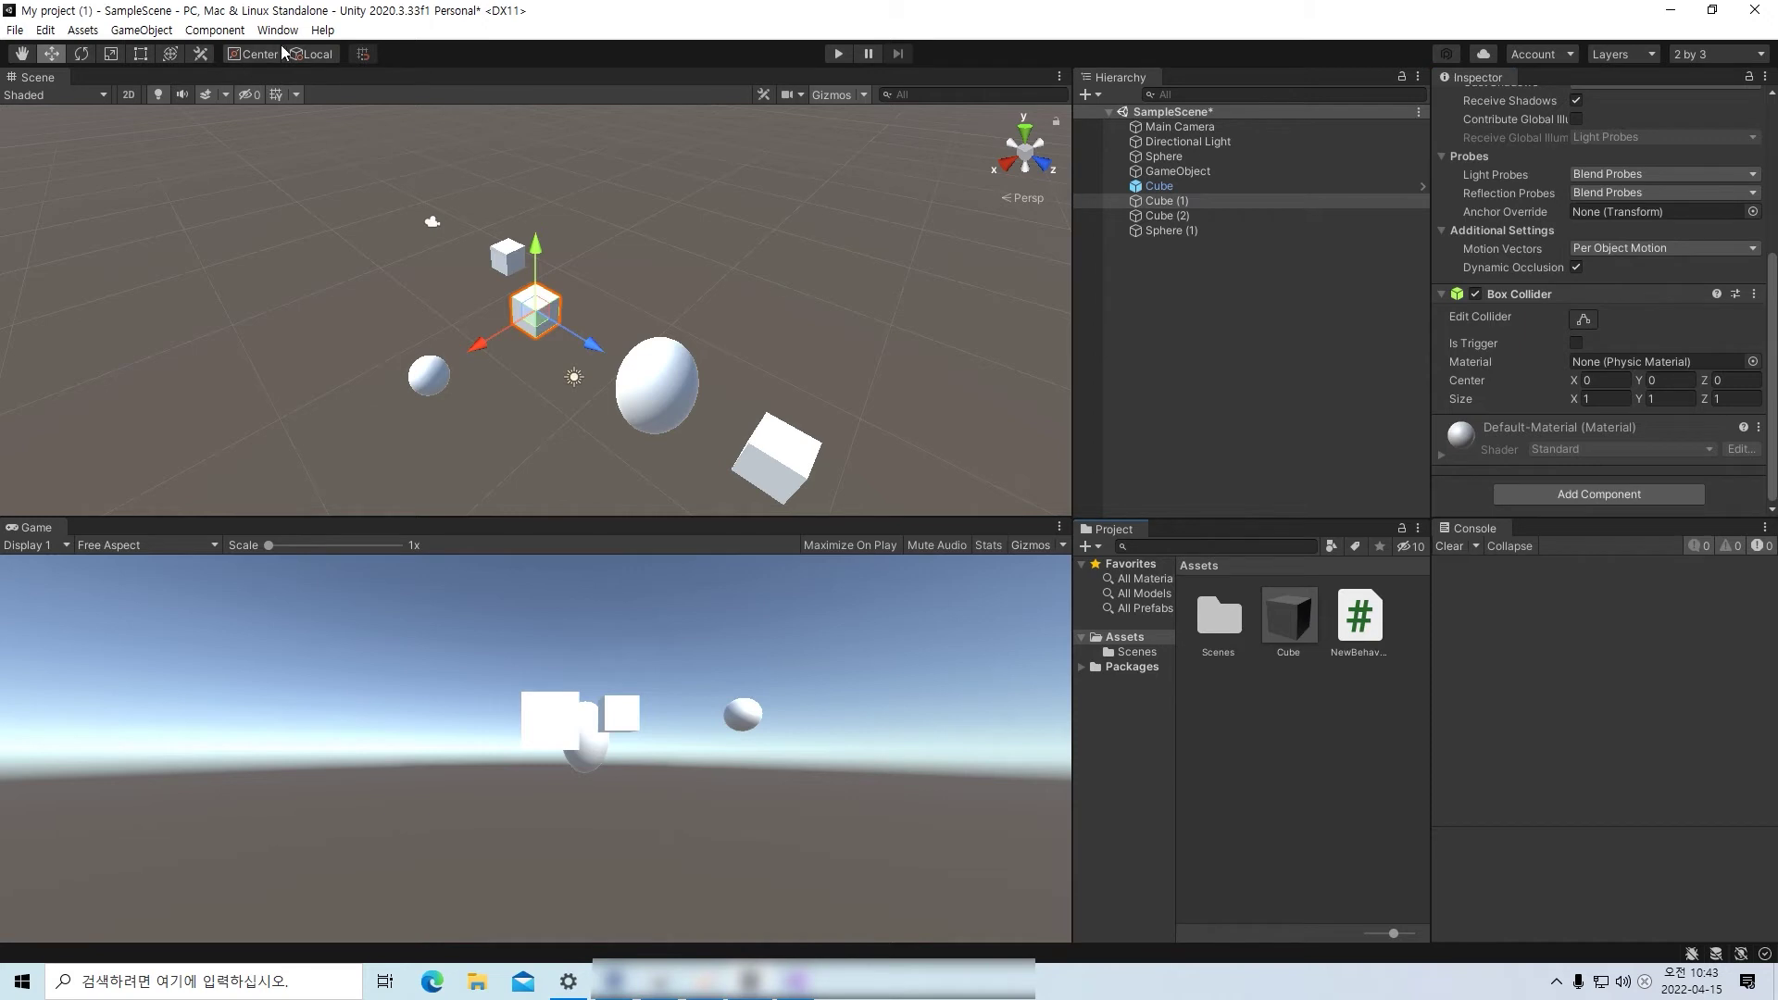
pyautogui.click(214, 29)
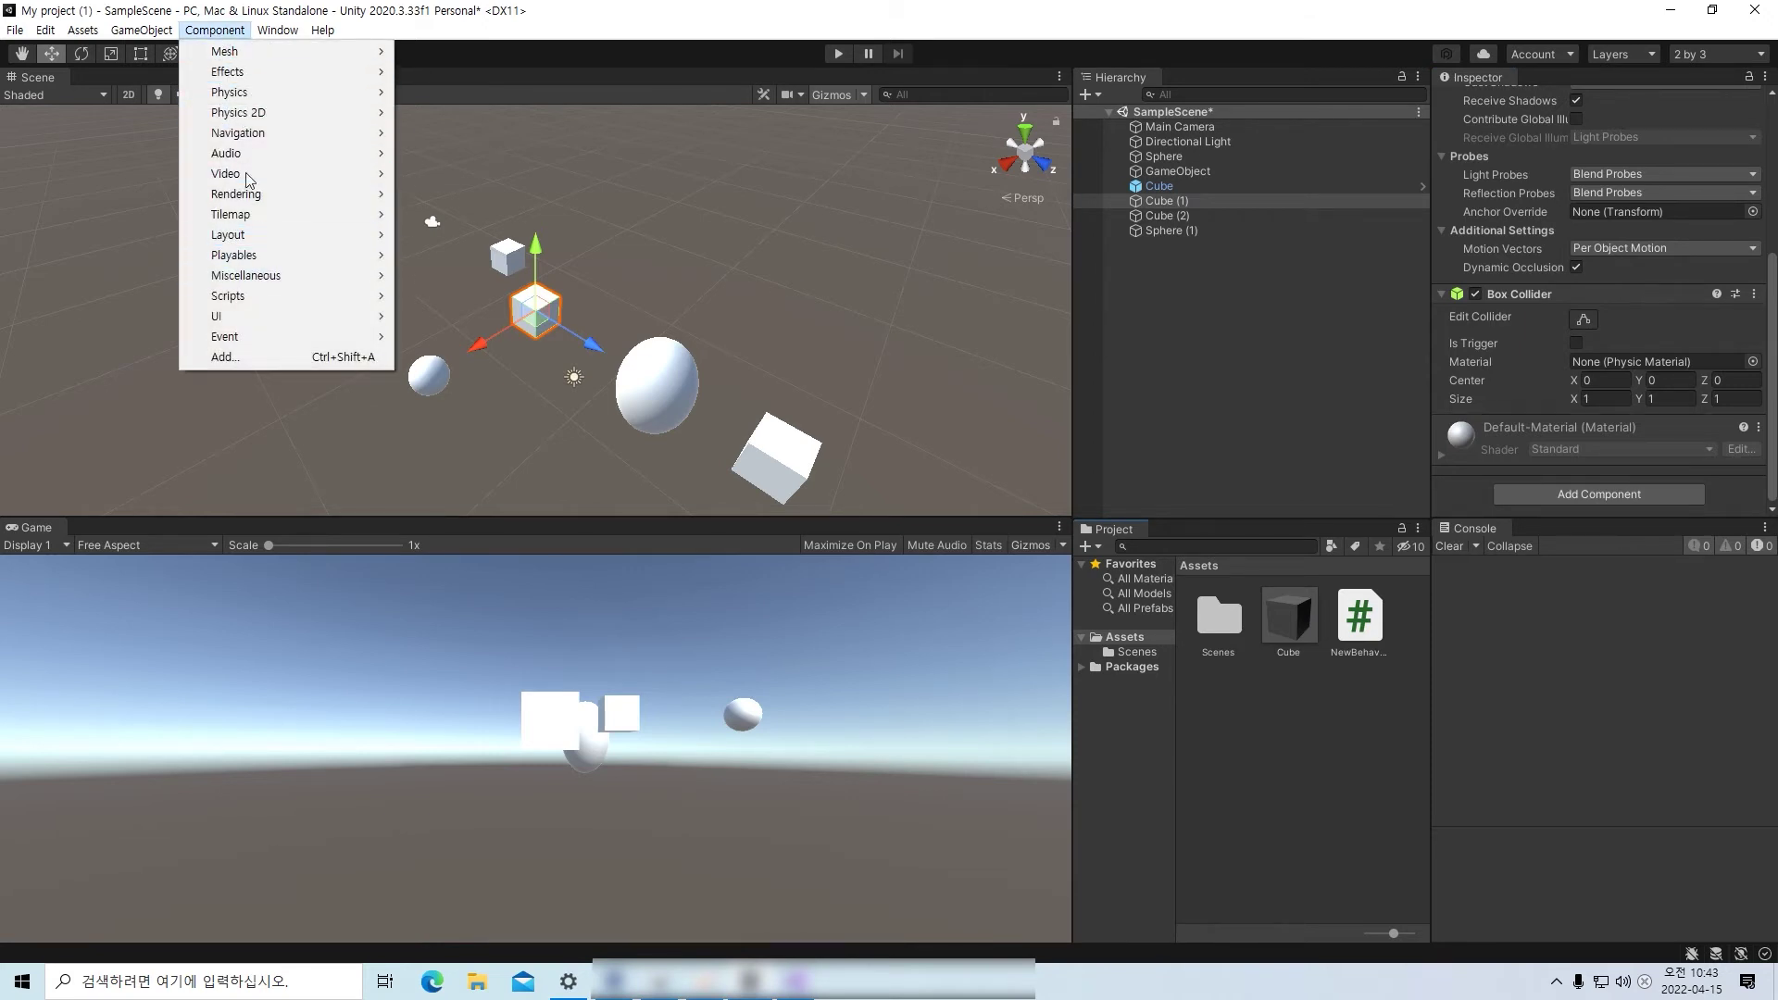
pyautogui.click(620, 23)
# - Look over the window commands for panels, layouts, packages and editor tools, and clear the selection
pyautogui.click(282, 29)
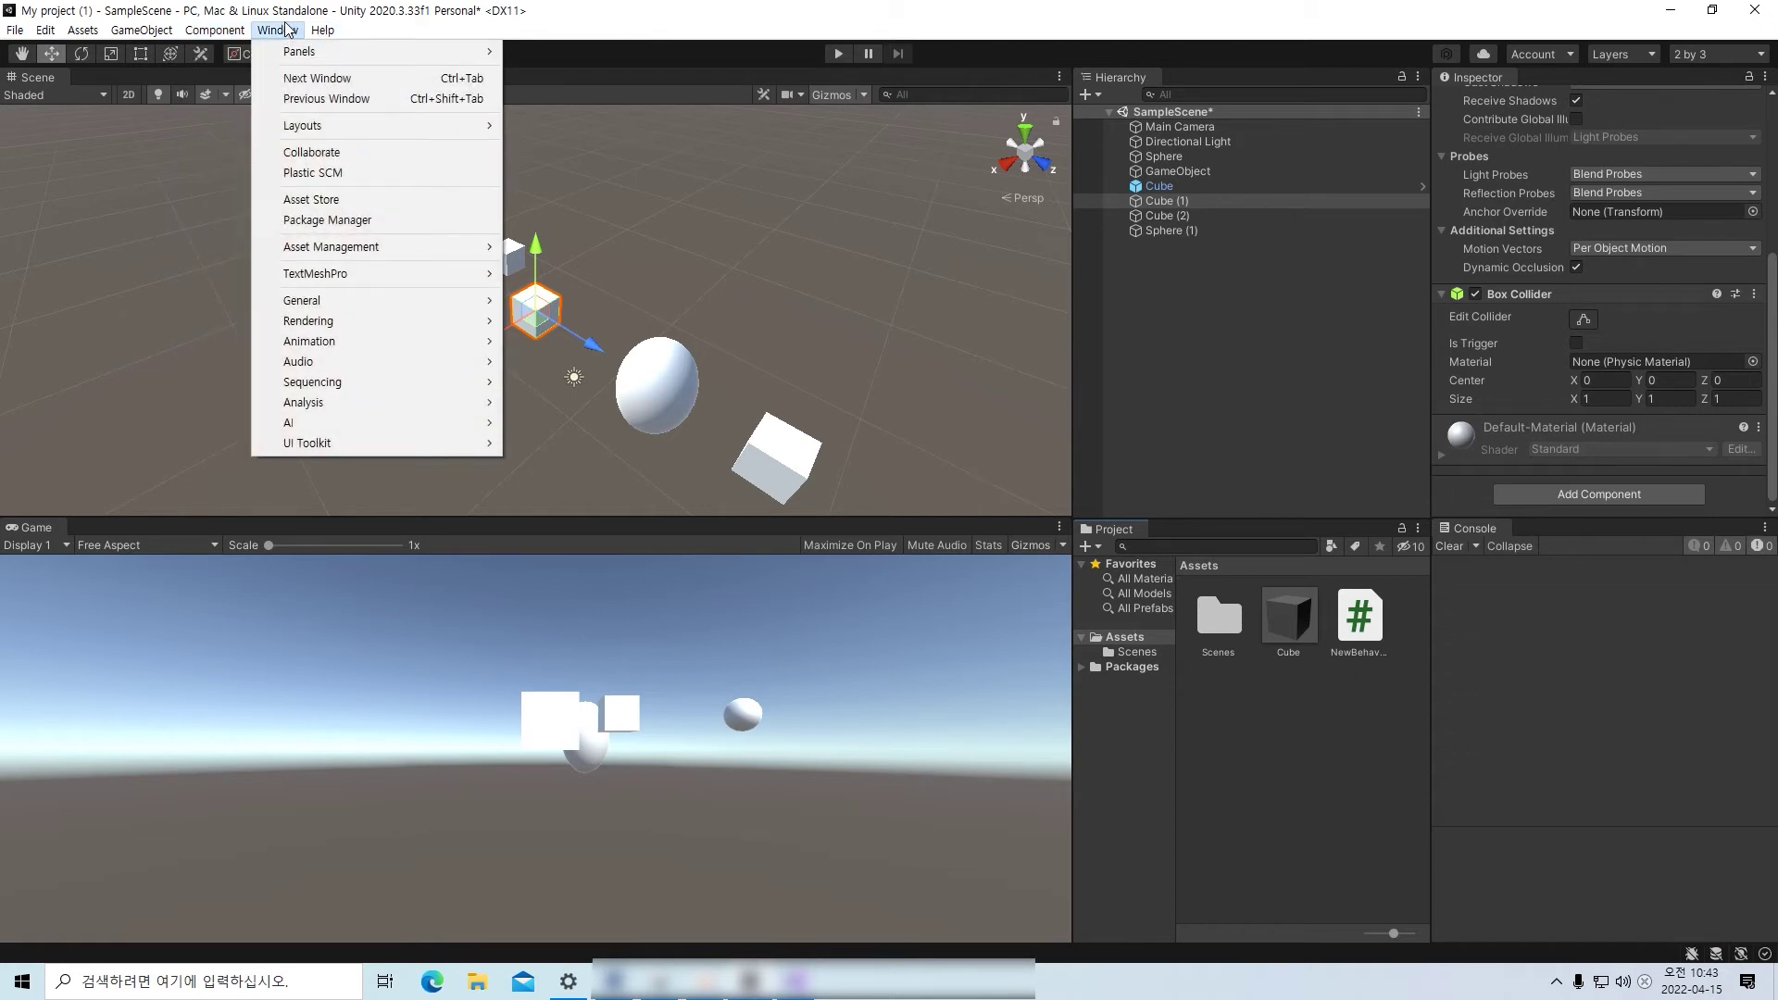
pyautogui.click(518, 9)
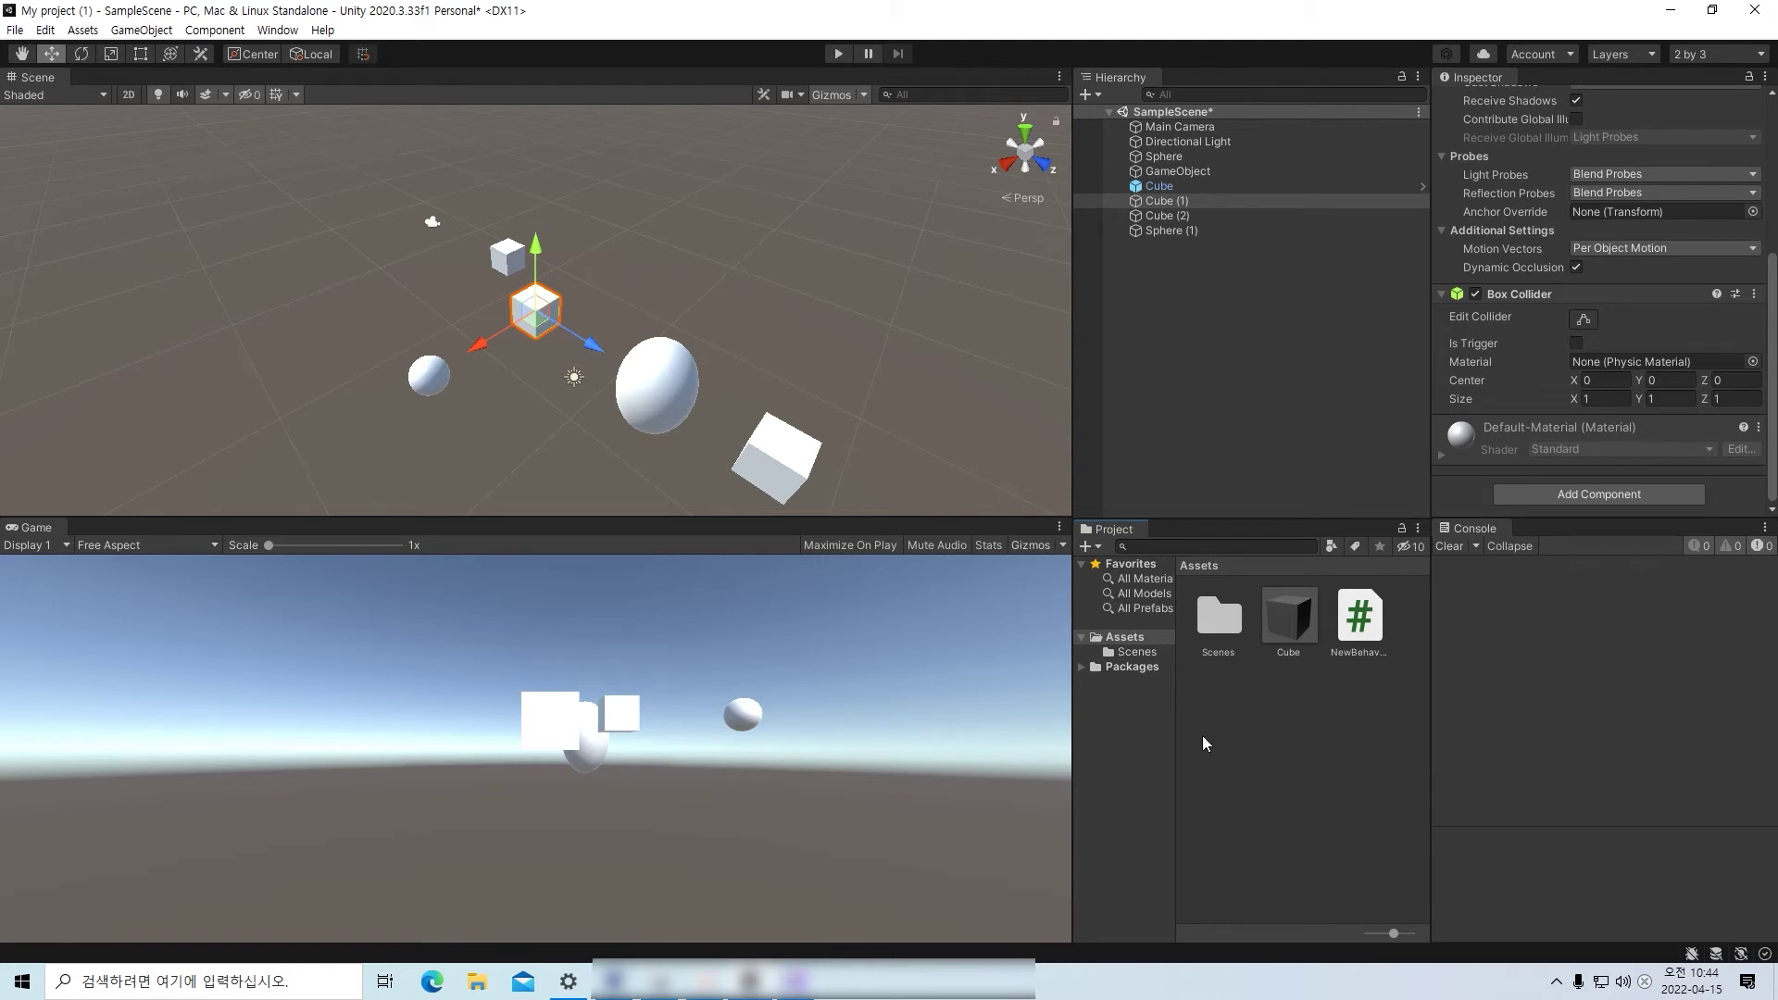
pyautogui.click(1294, 737)
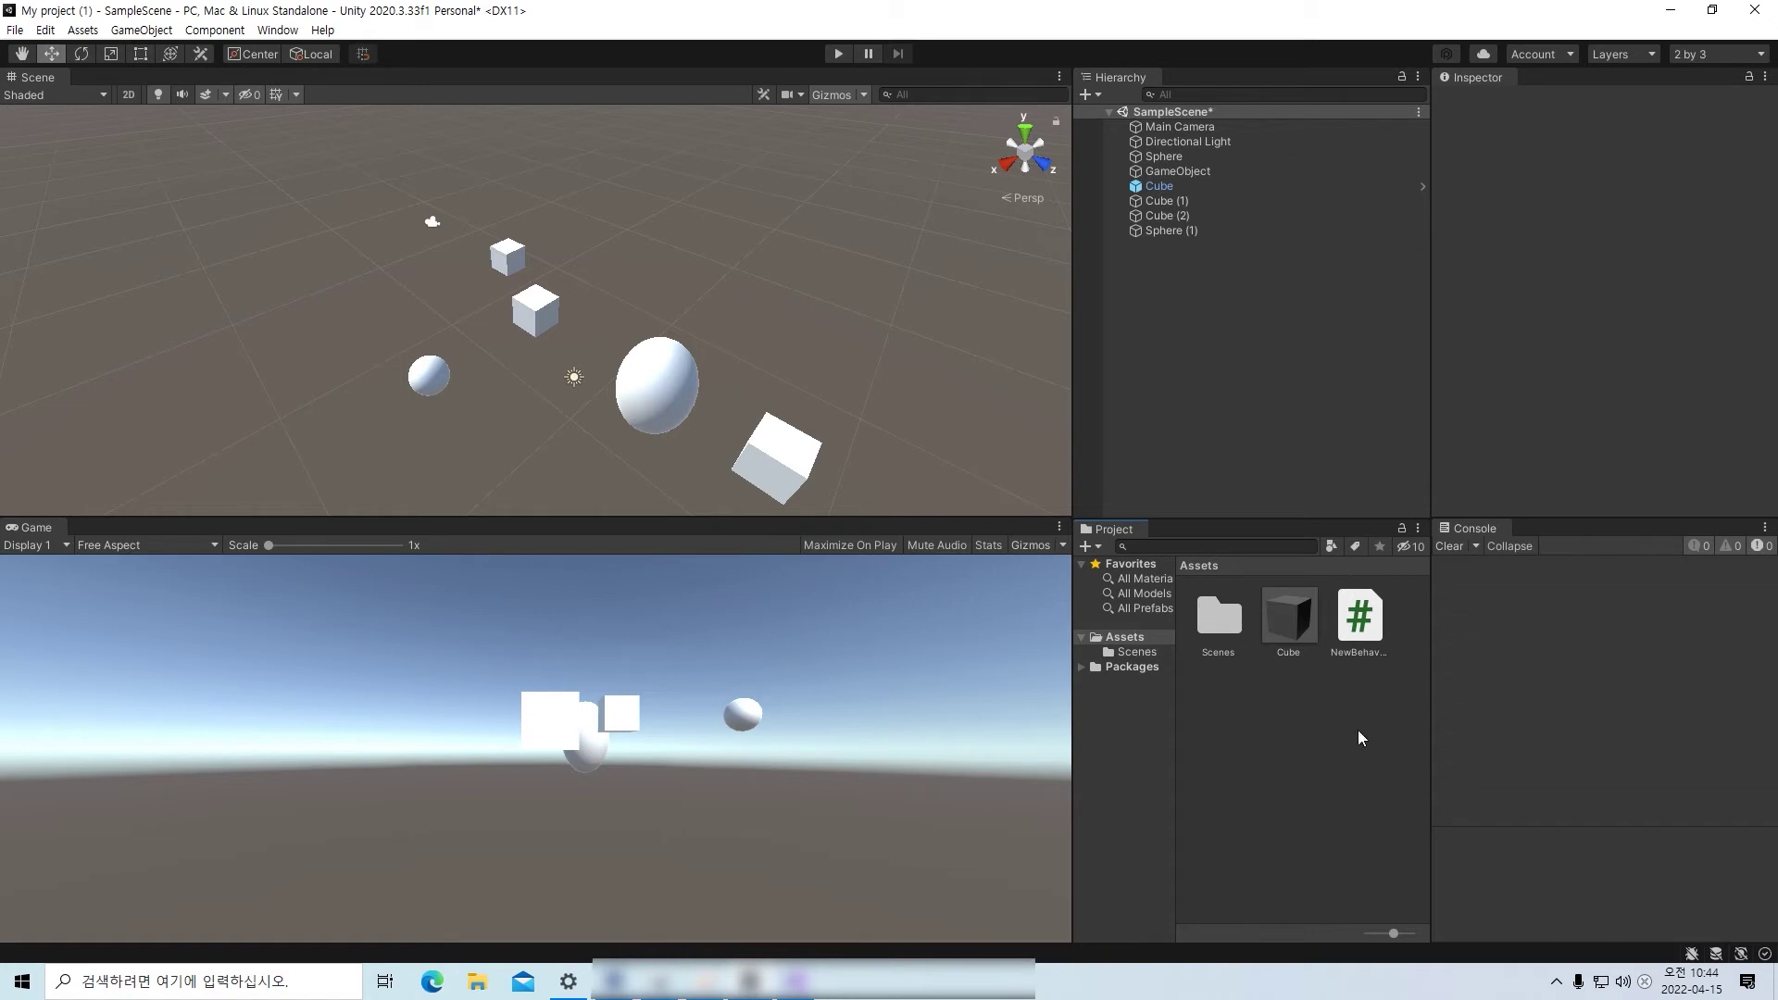
# - Select the NewBehaviourScript asset and examine its code preview
pyautogui.click(1356, 621)
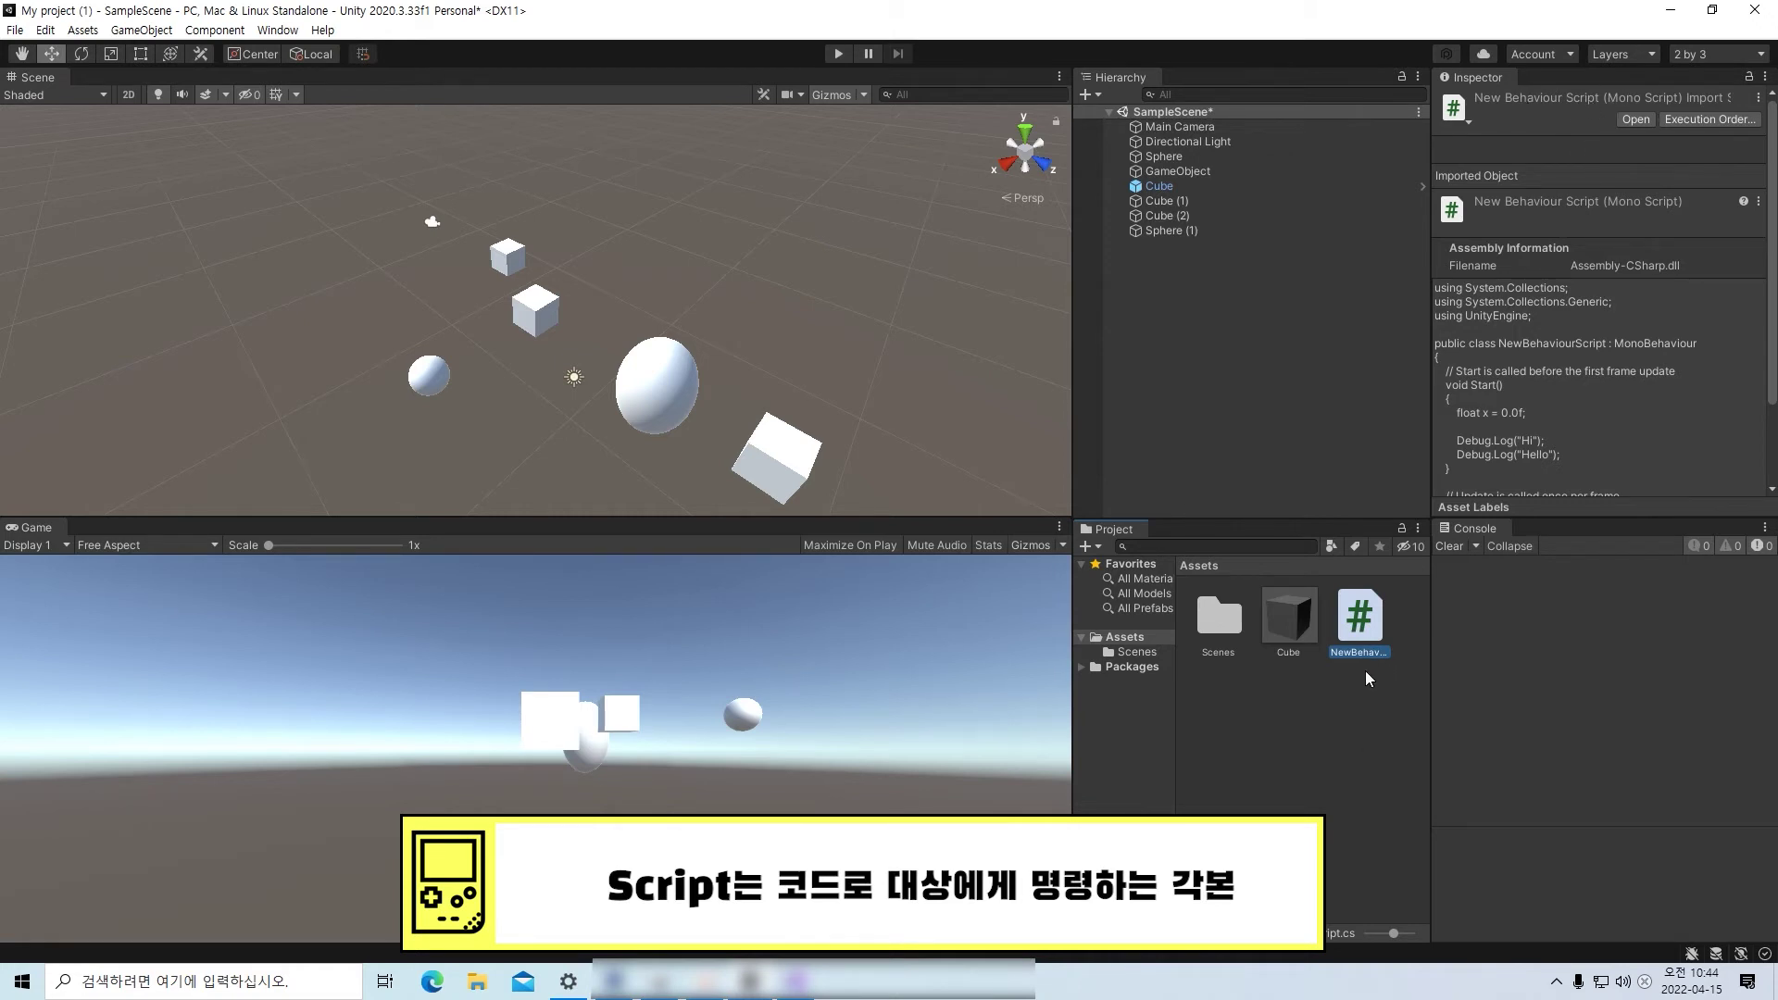
pyautogui.click(1348, 736)
pyautogui.click(1376, 610)
# - Select Cube, Cube (1), Cube (2) and Sphere (1) in turn to view them as targets a script can control
pyautogui.click(1168, 200)
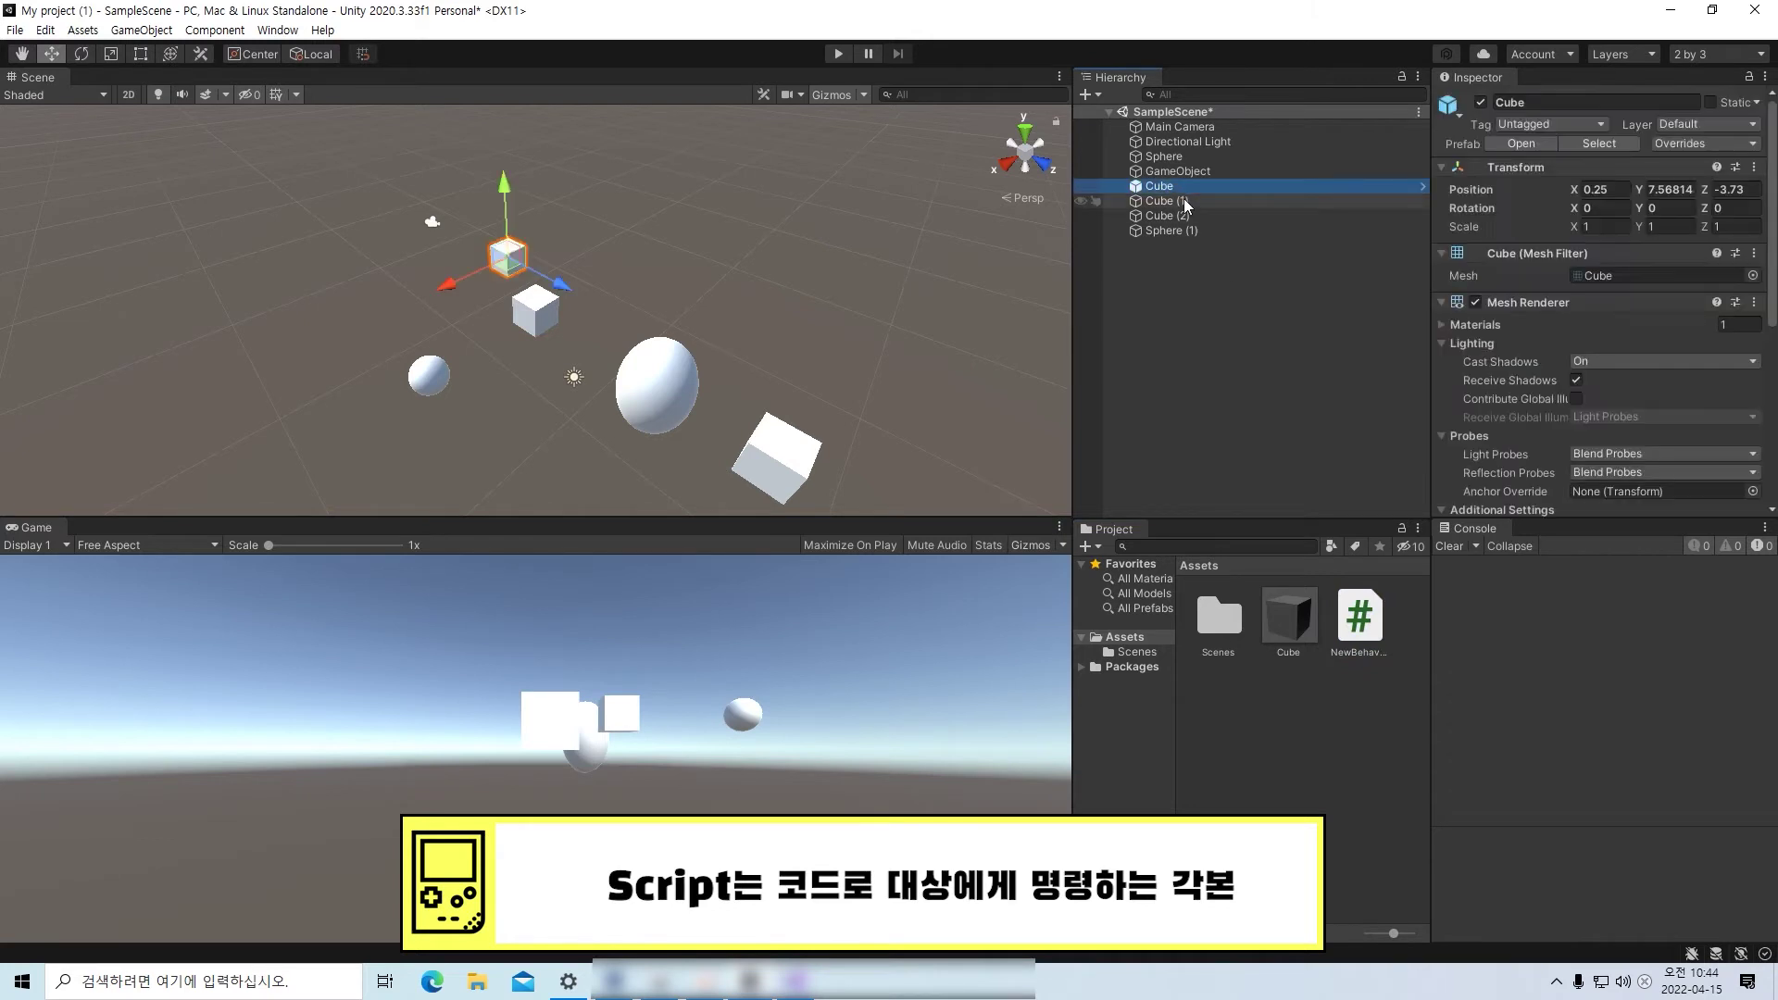
pyautogui.click(1185, 213)
pyautogui.click(1185, 205)
pyautogui.click(1186, 190)
pyautogui.click(1187, 203)
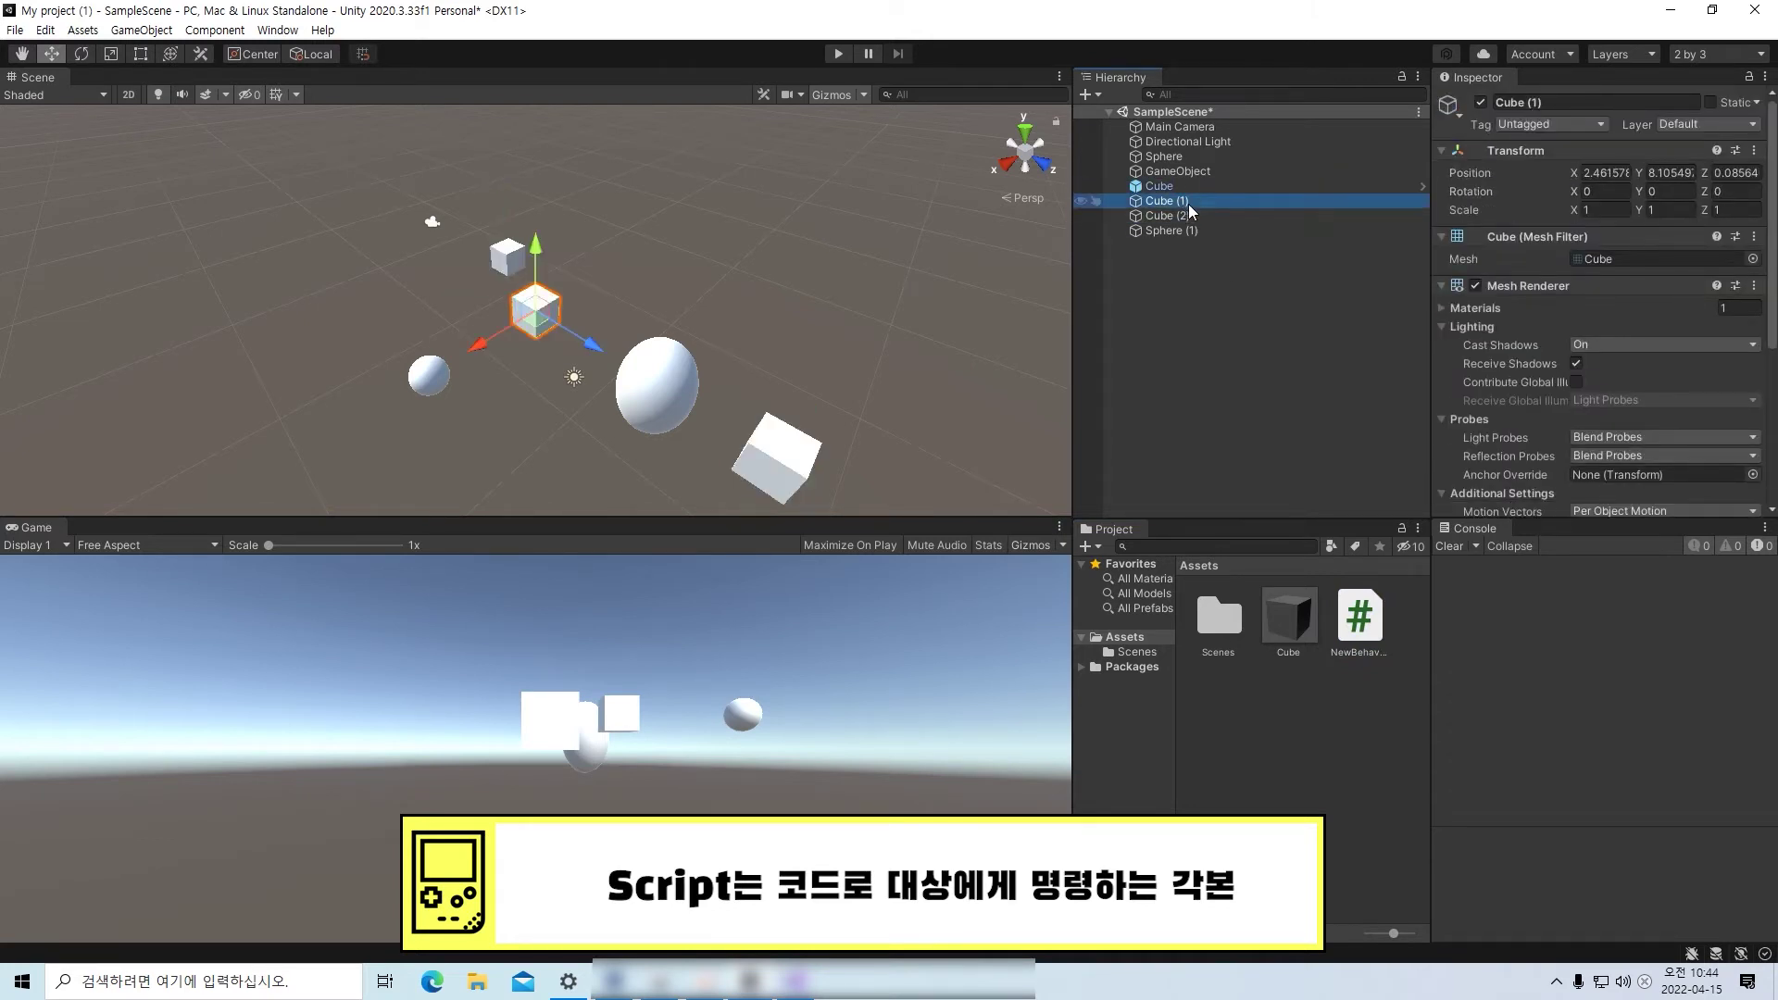
pyautogui.click(1193, 219)
pyautogui.click(1196, 227)
pyautogui.click(1197, 215)
pyautogui.click(1197, 201)
pyautogui.click(1198, 187)
pyautogui.click(1218, 201)
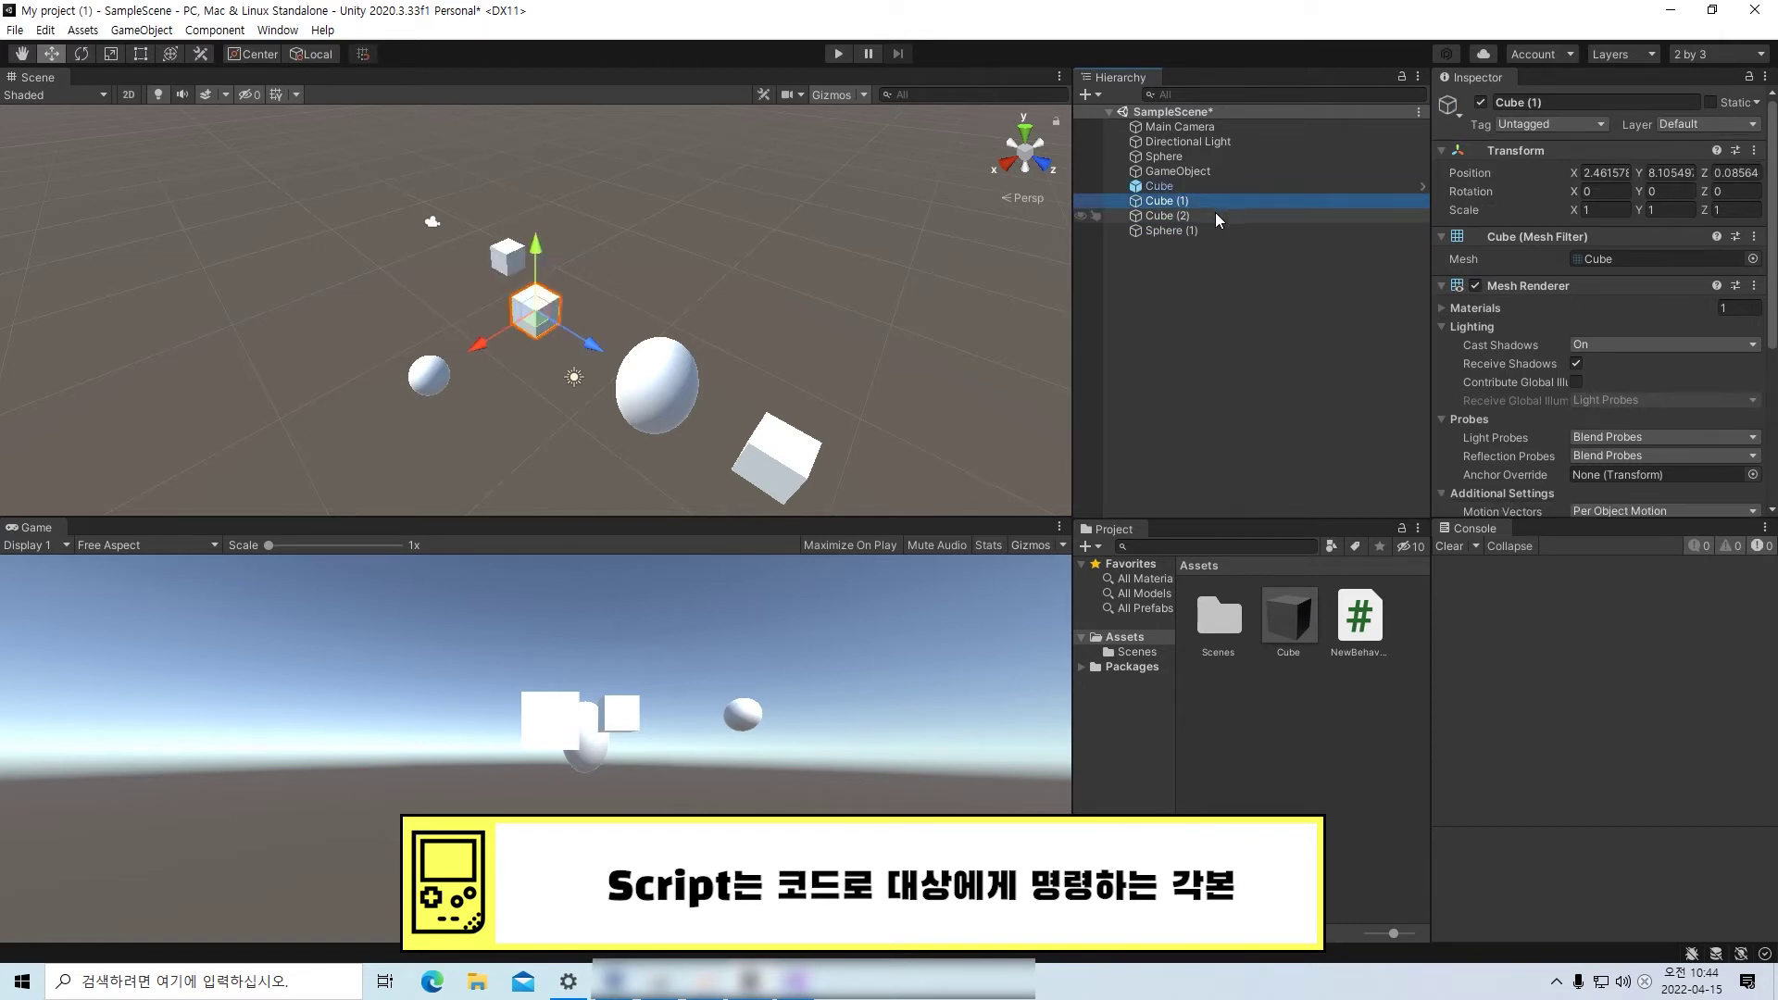
pyautogui.click(1214, 215)
pyautogui.click(1204, 189)
pyautogui.click(1198, 200)
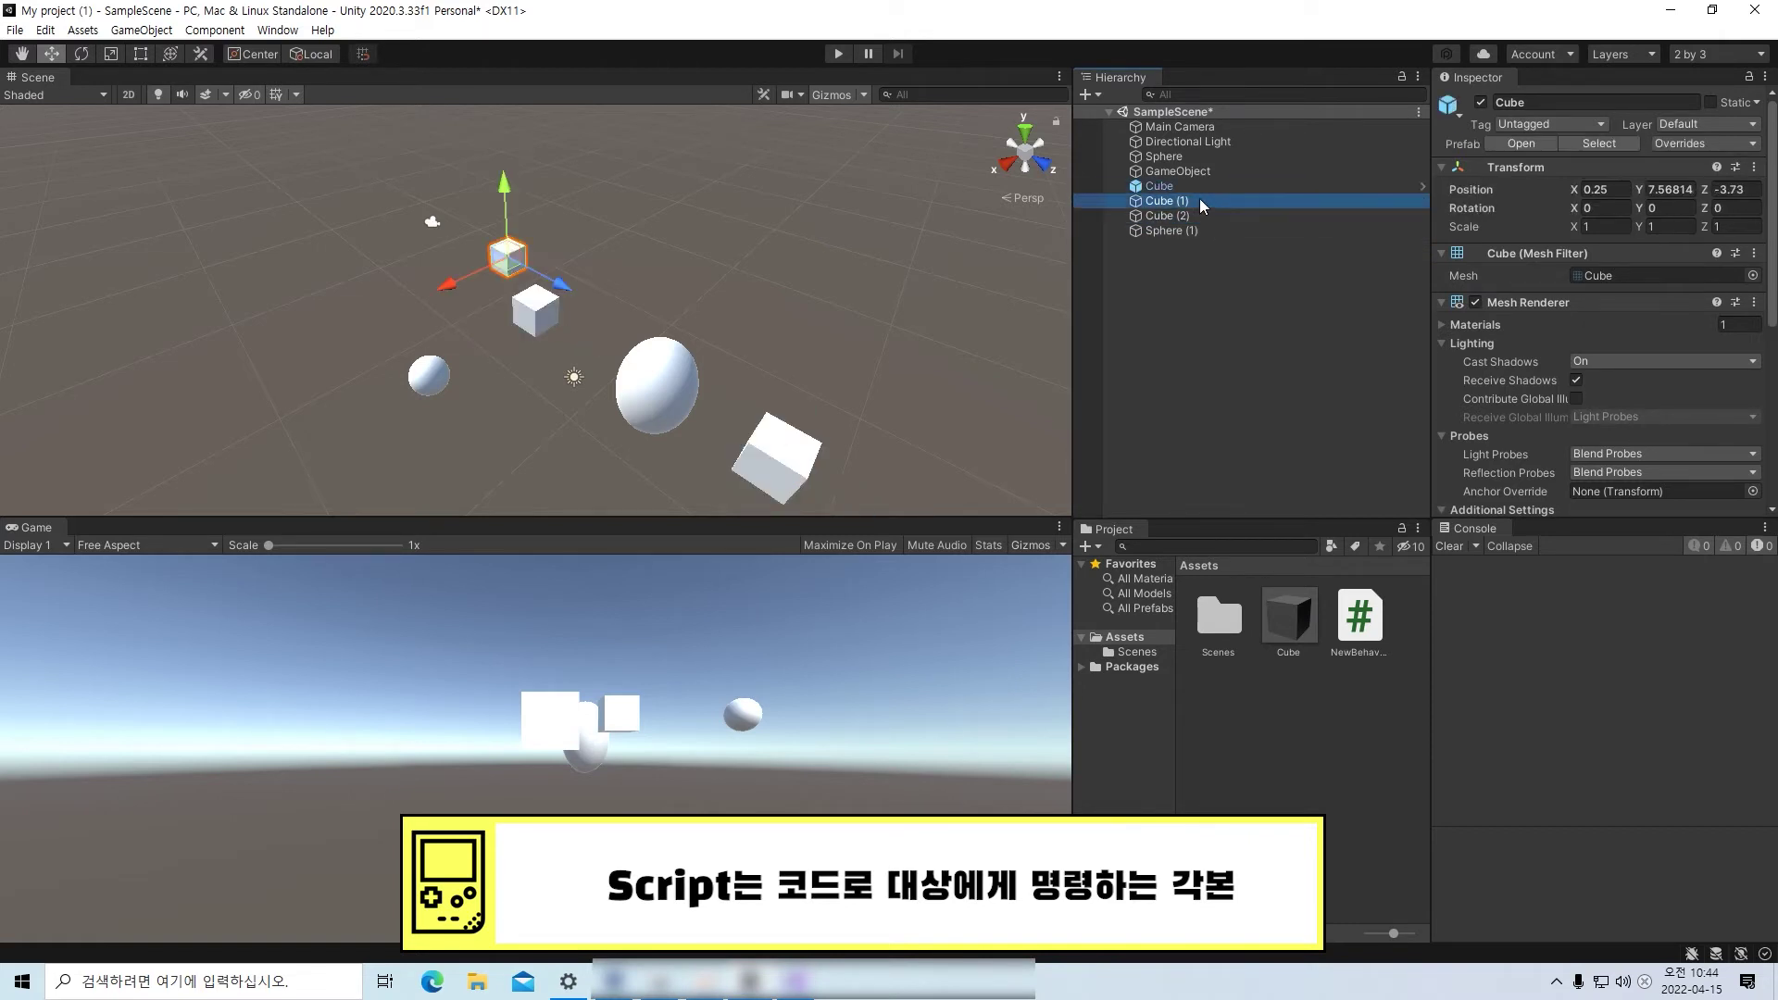
pyautogui.click(1198, 213)
pyautogui.click(1201, 229)
pyautogui.click(1198, 216)
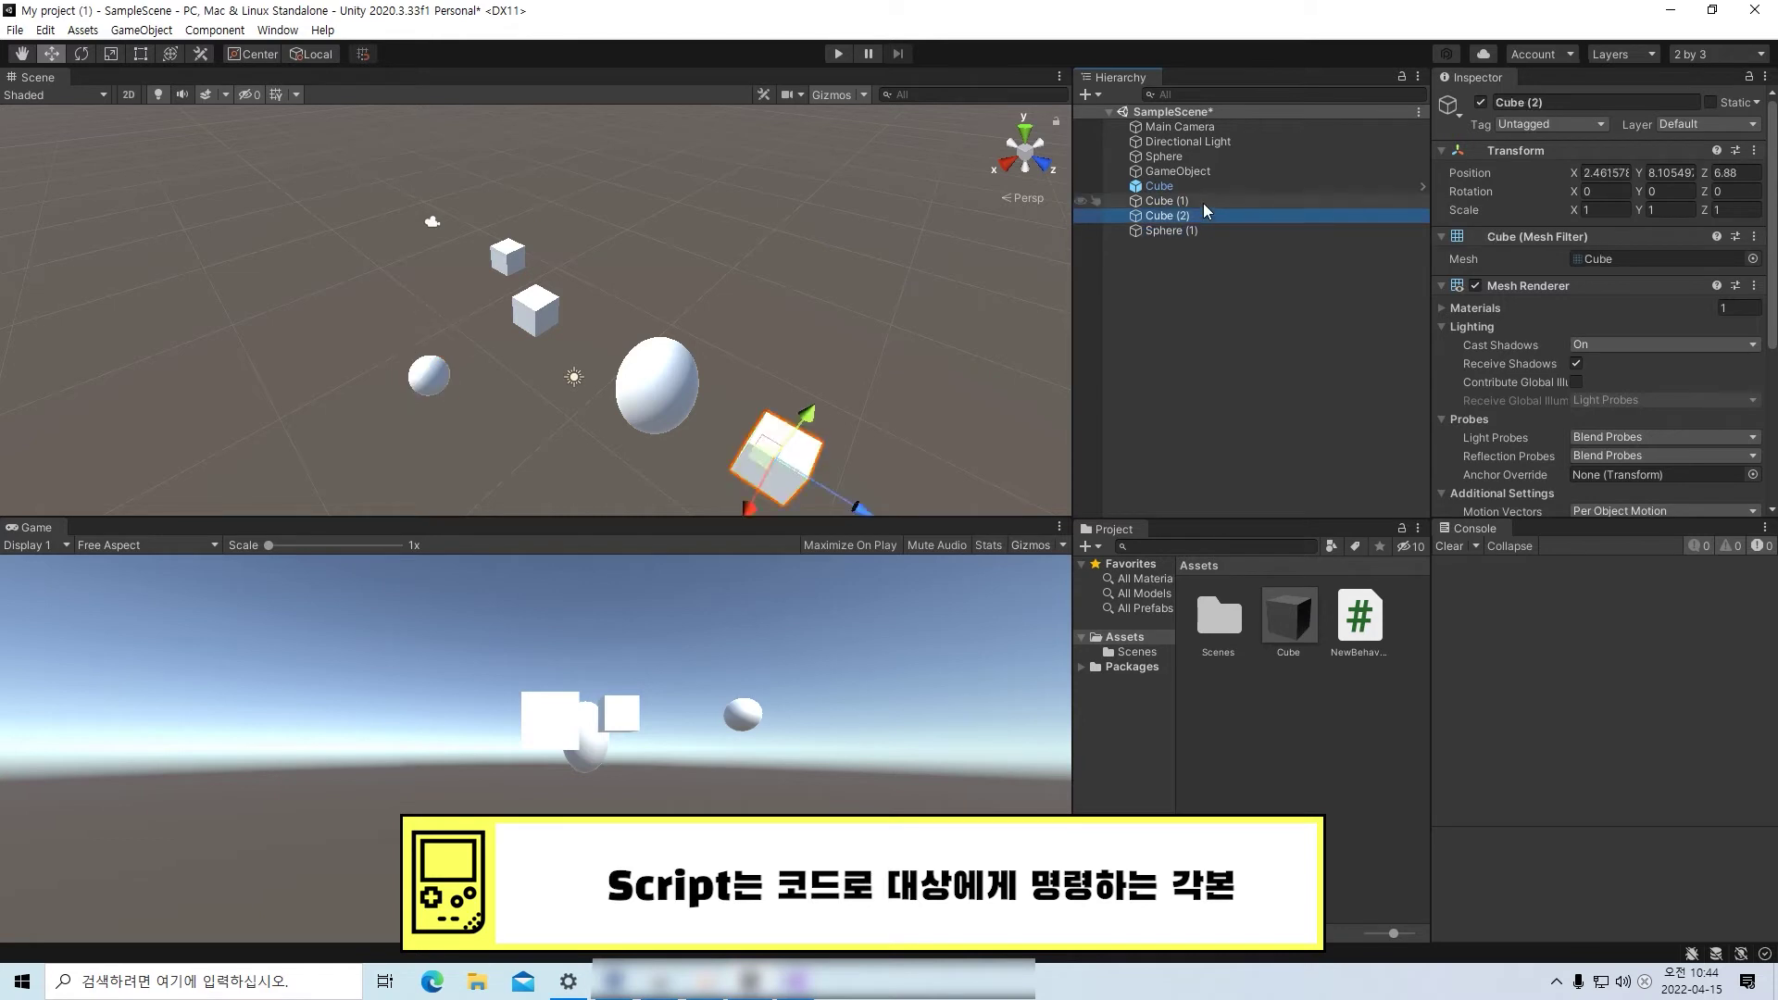
pyautogui.click(1203, 201)
pyautogui.click(1203, 189)
pyautogui.click(1201, 200)
pyautogui.click(1198, 214)
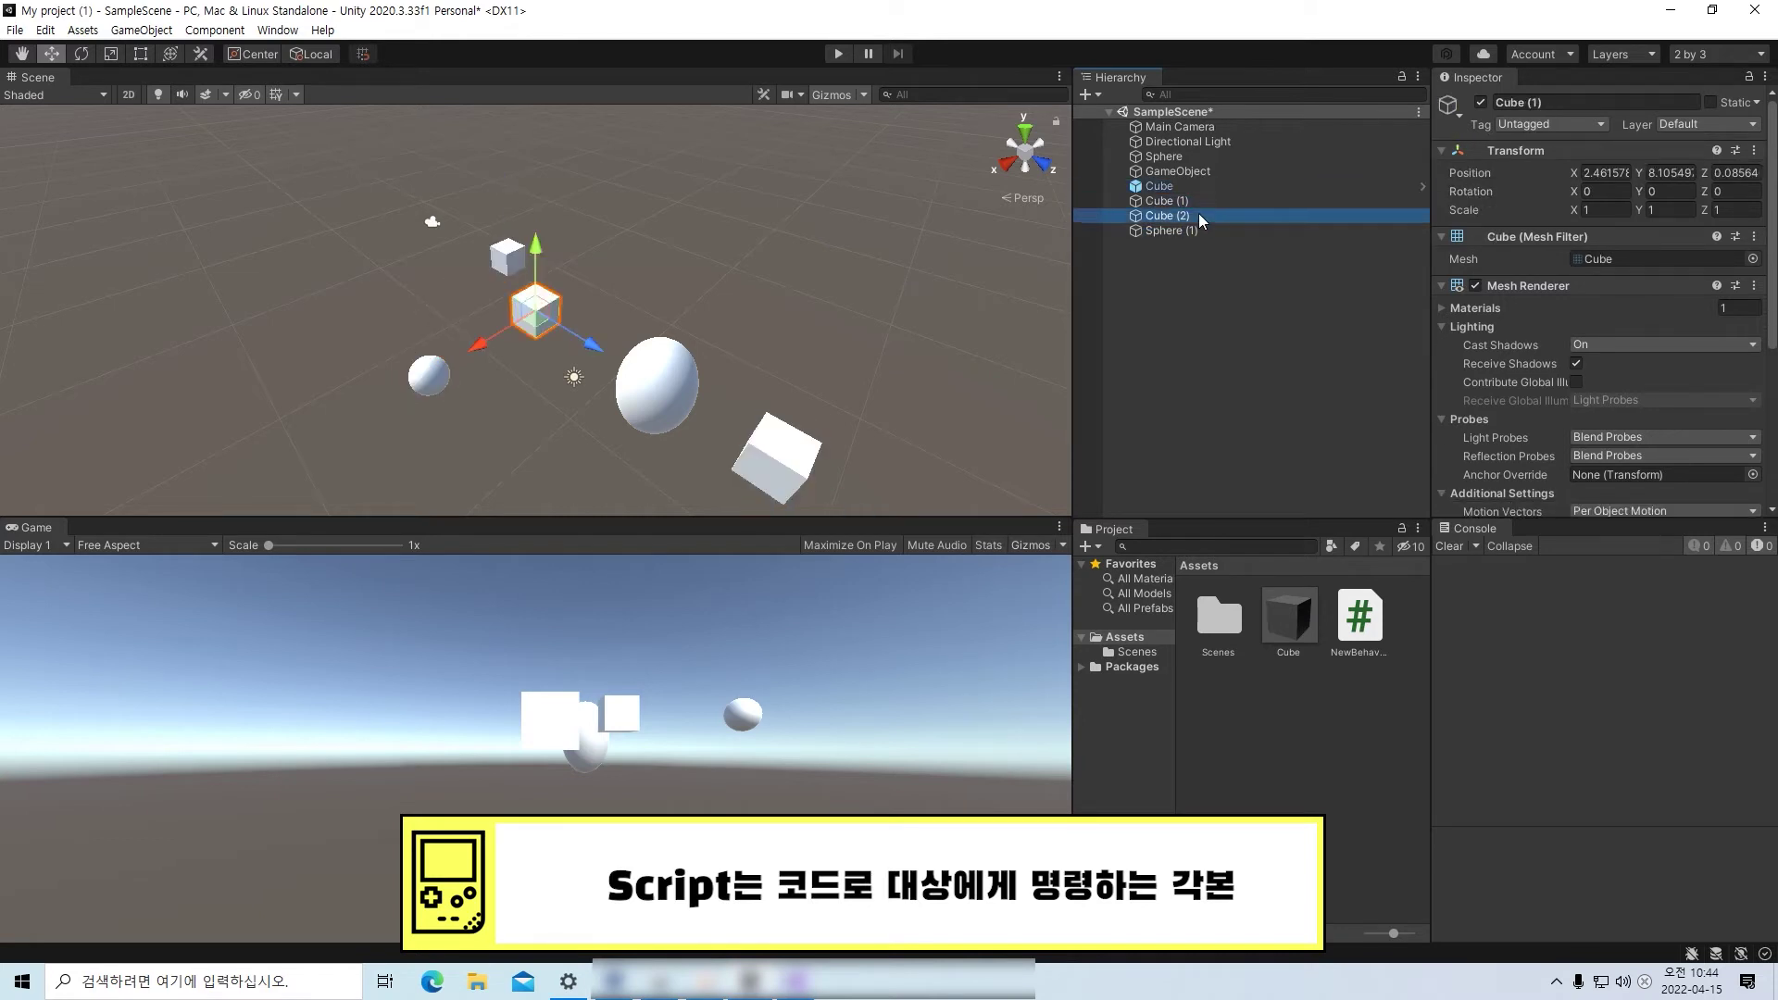
pyautogui.click(1199, 230)
pyautogui.click(1235, 376)
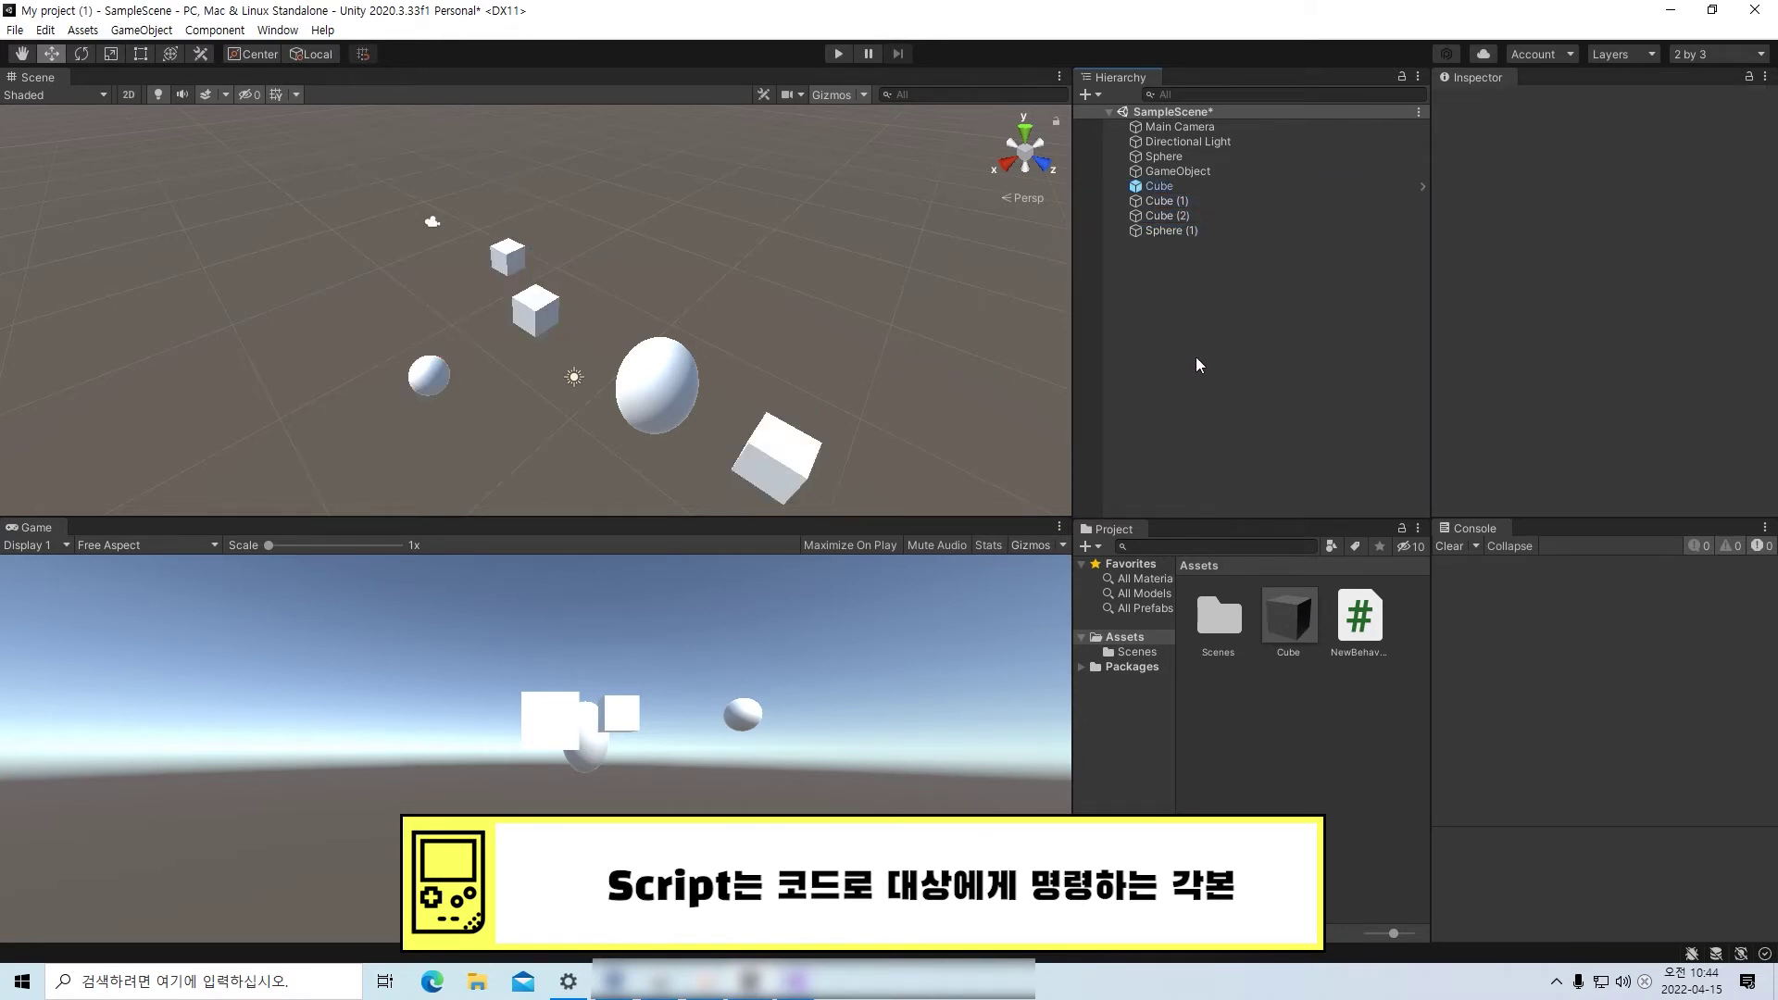
pyautogui.click(1170, 200)
pyautogui.click(1216, 264)
# - Select the NewBehaviourScript asset again to show its import details and code
pyautogui.click(1360, 639)
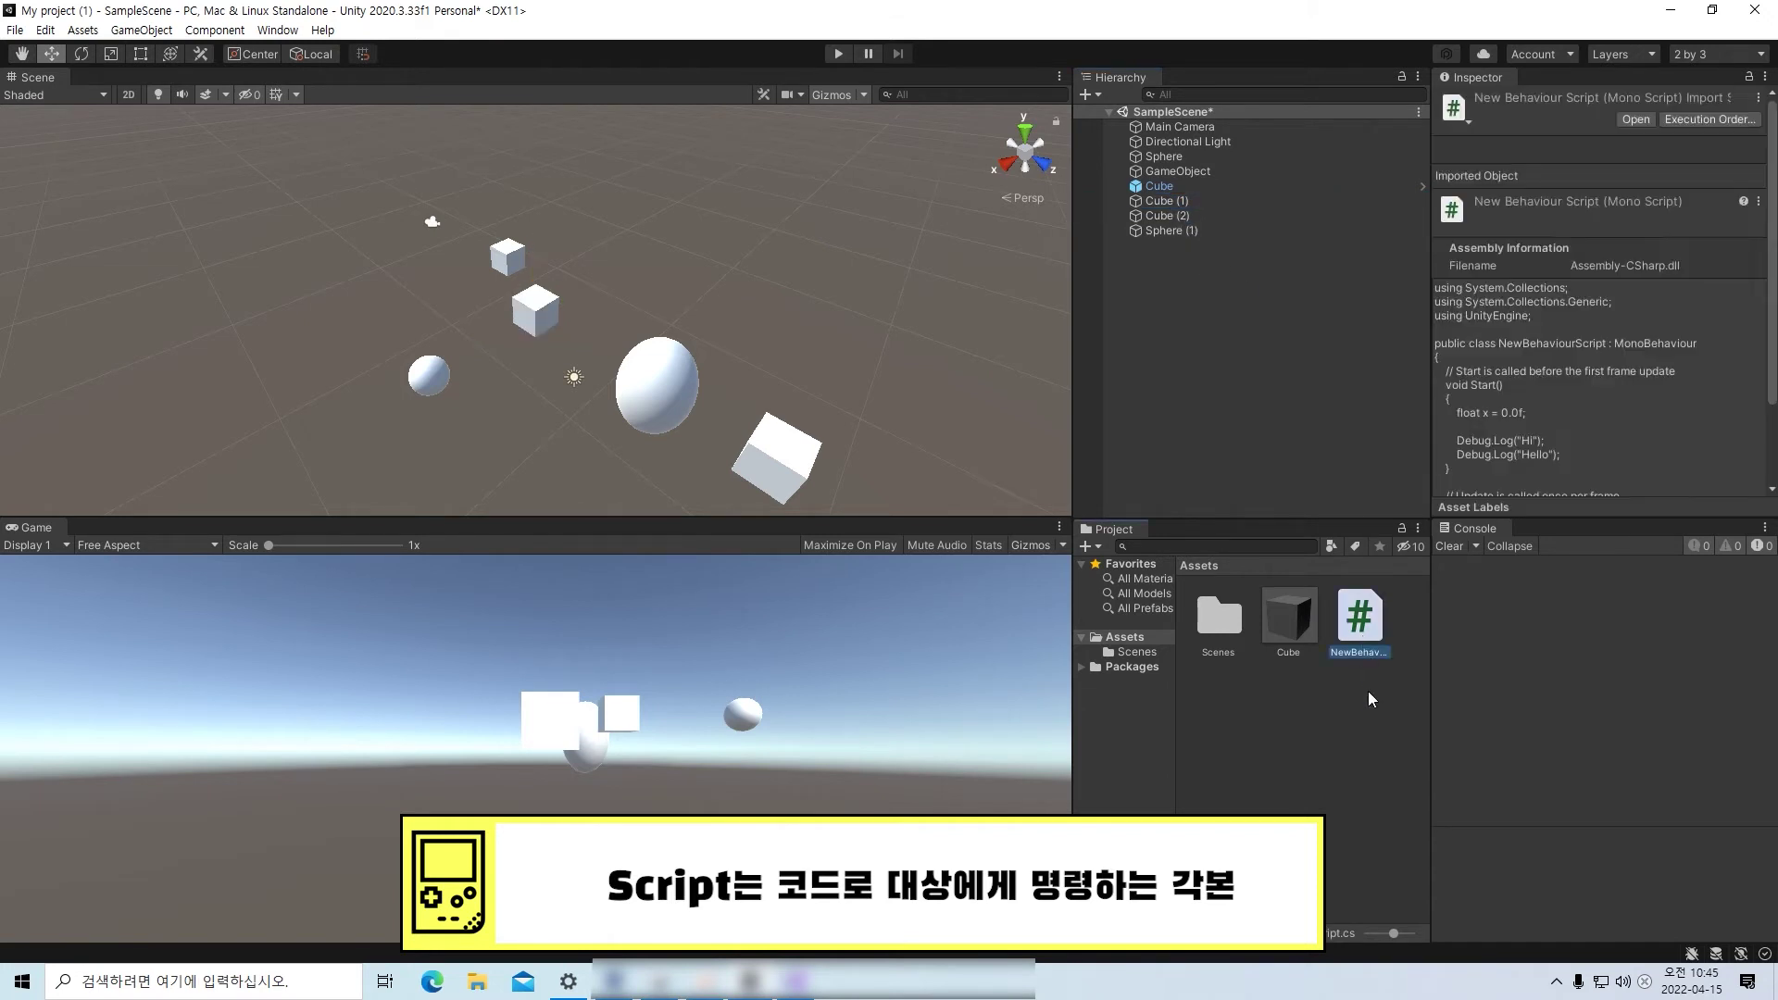
pyautogui.click(1322, 722)
pyautogui.click(1356, 626)
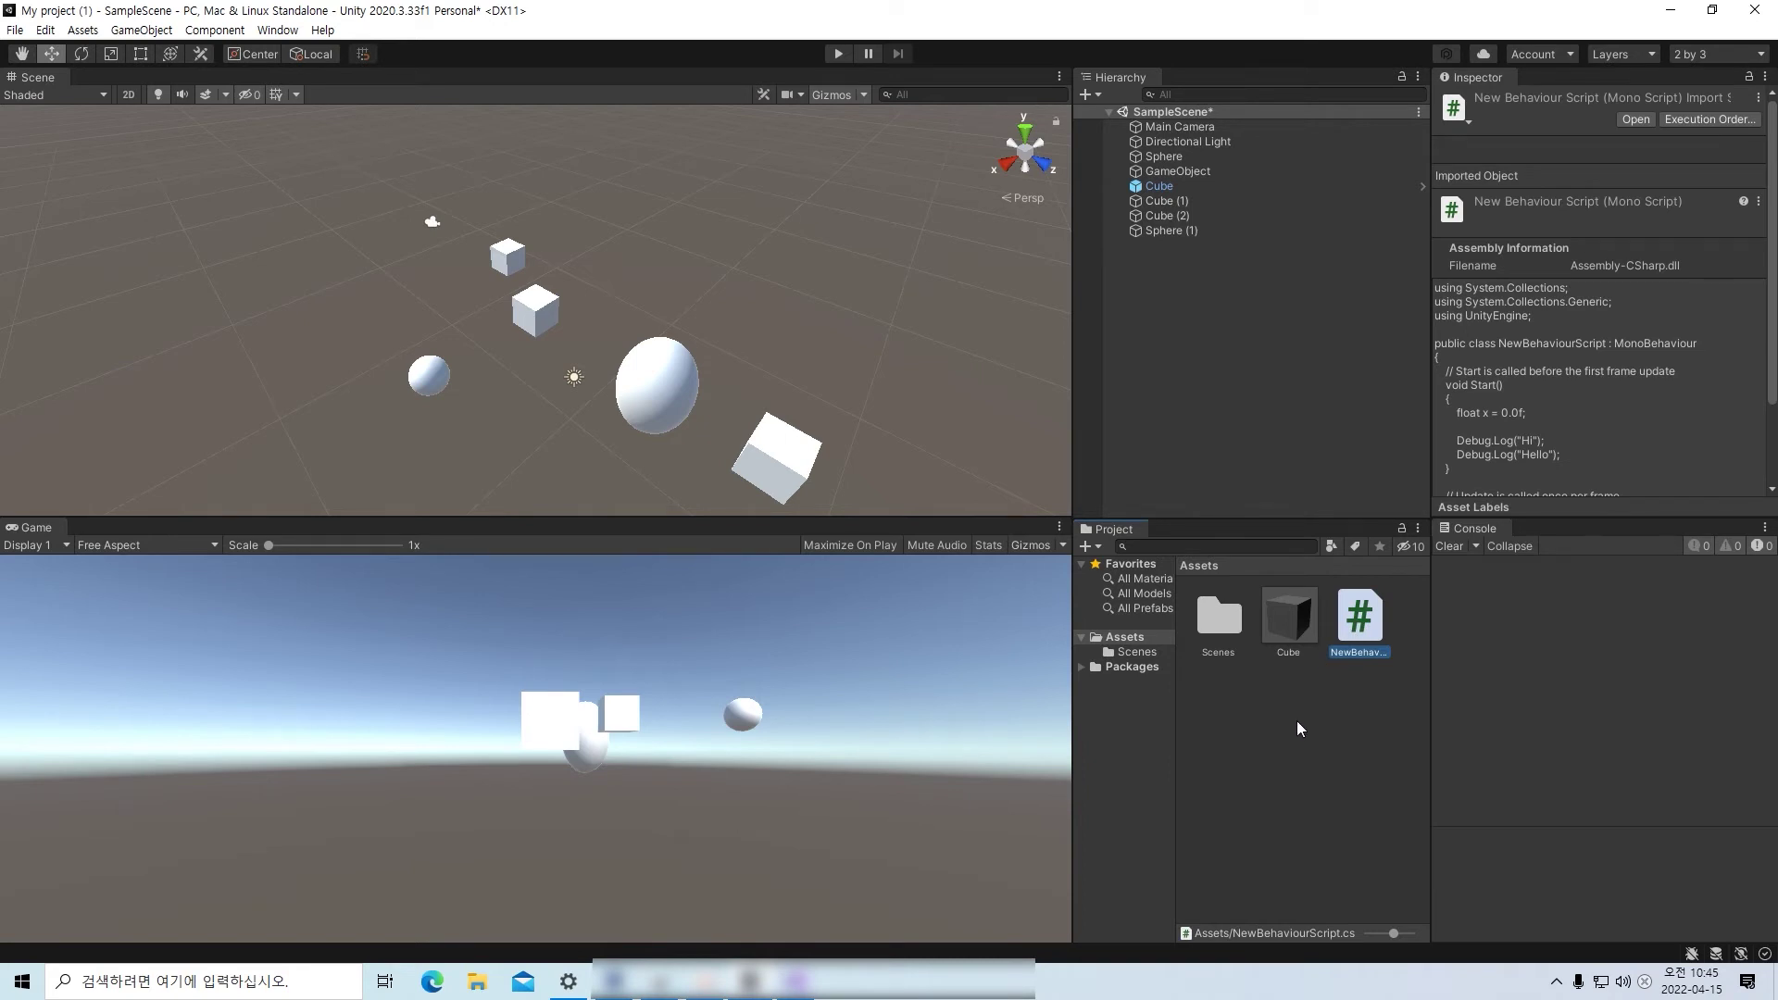
# - Look over the asset creation commands available in the Assets folder, including C# Script
pyautogui.click(1343, 720)
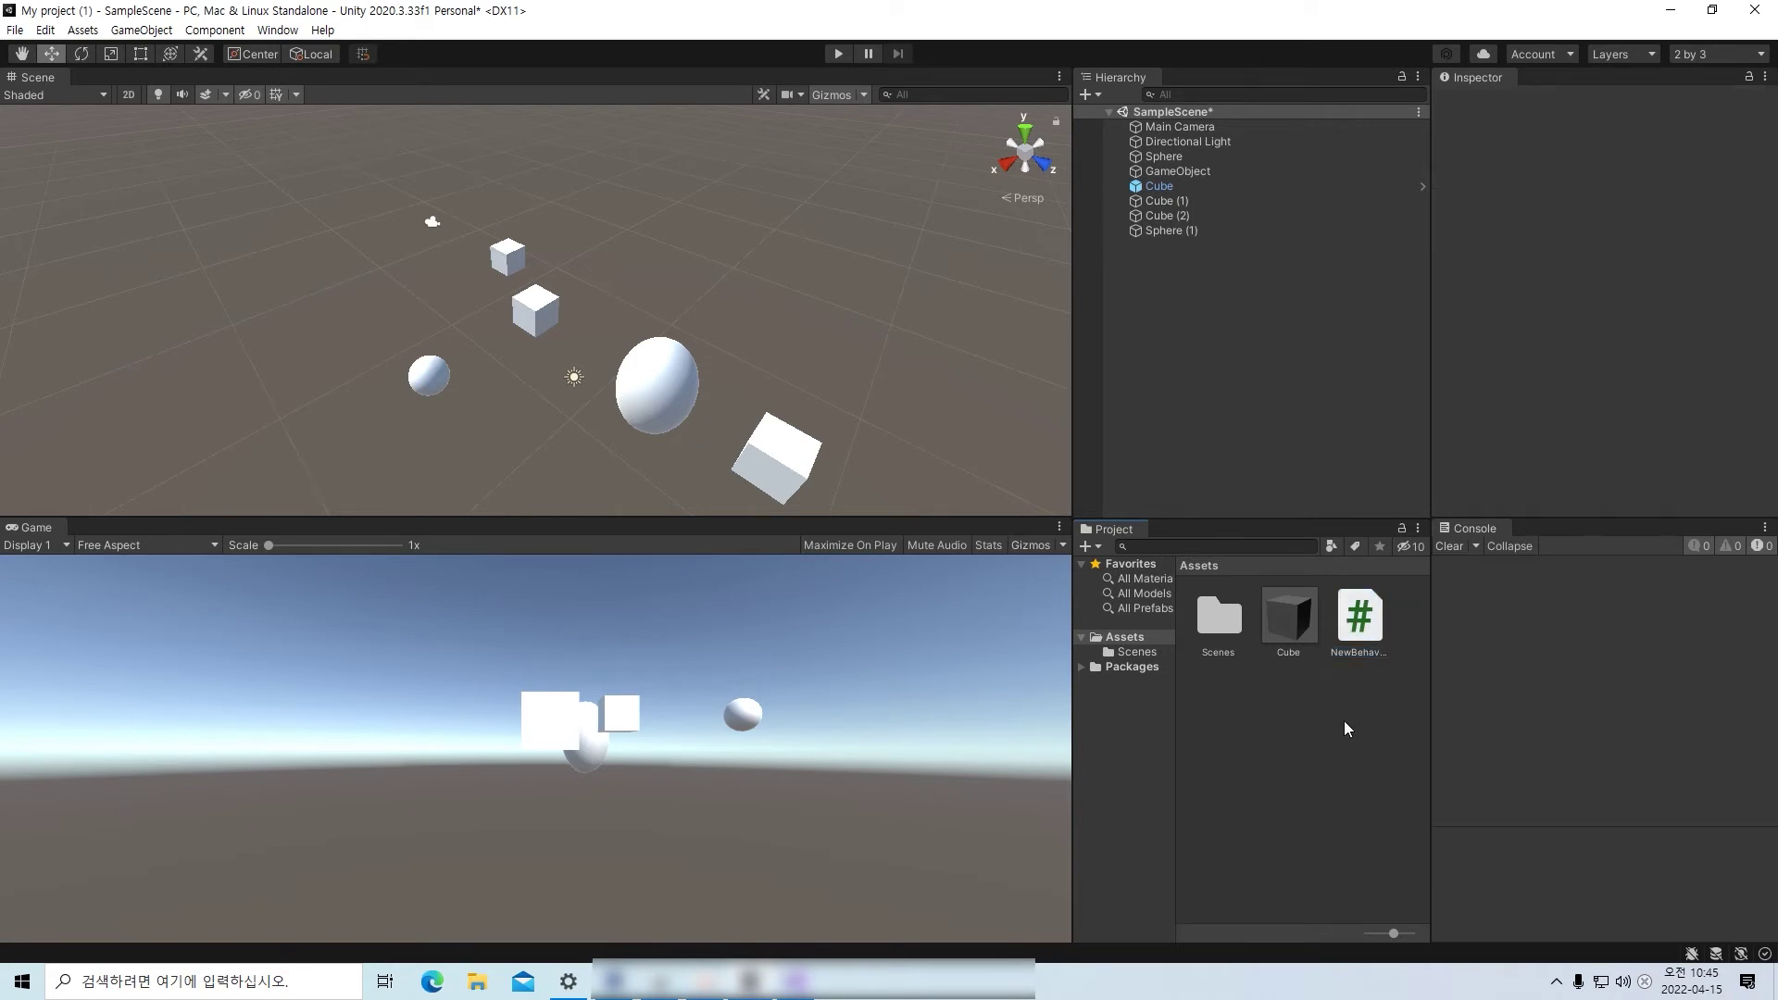
pyautogui.rightClick(1304, 705)
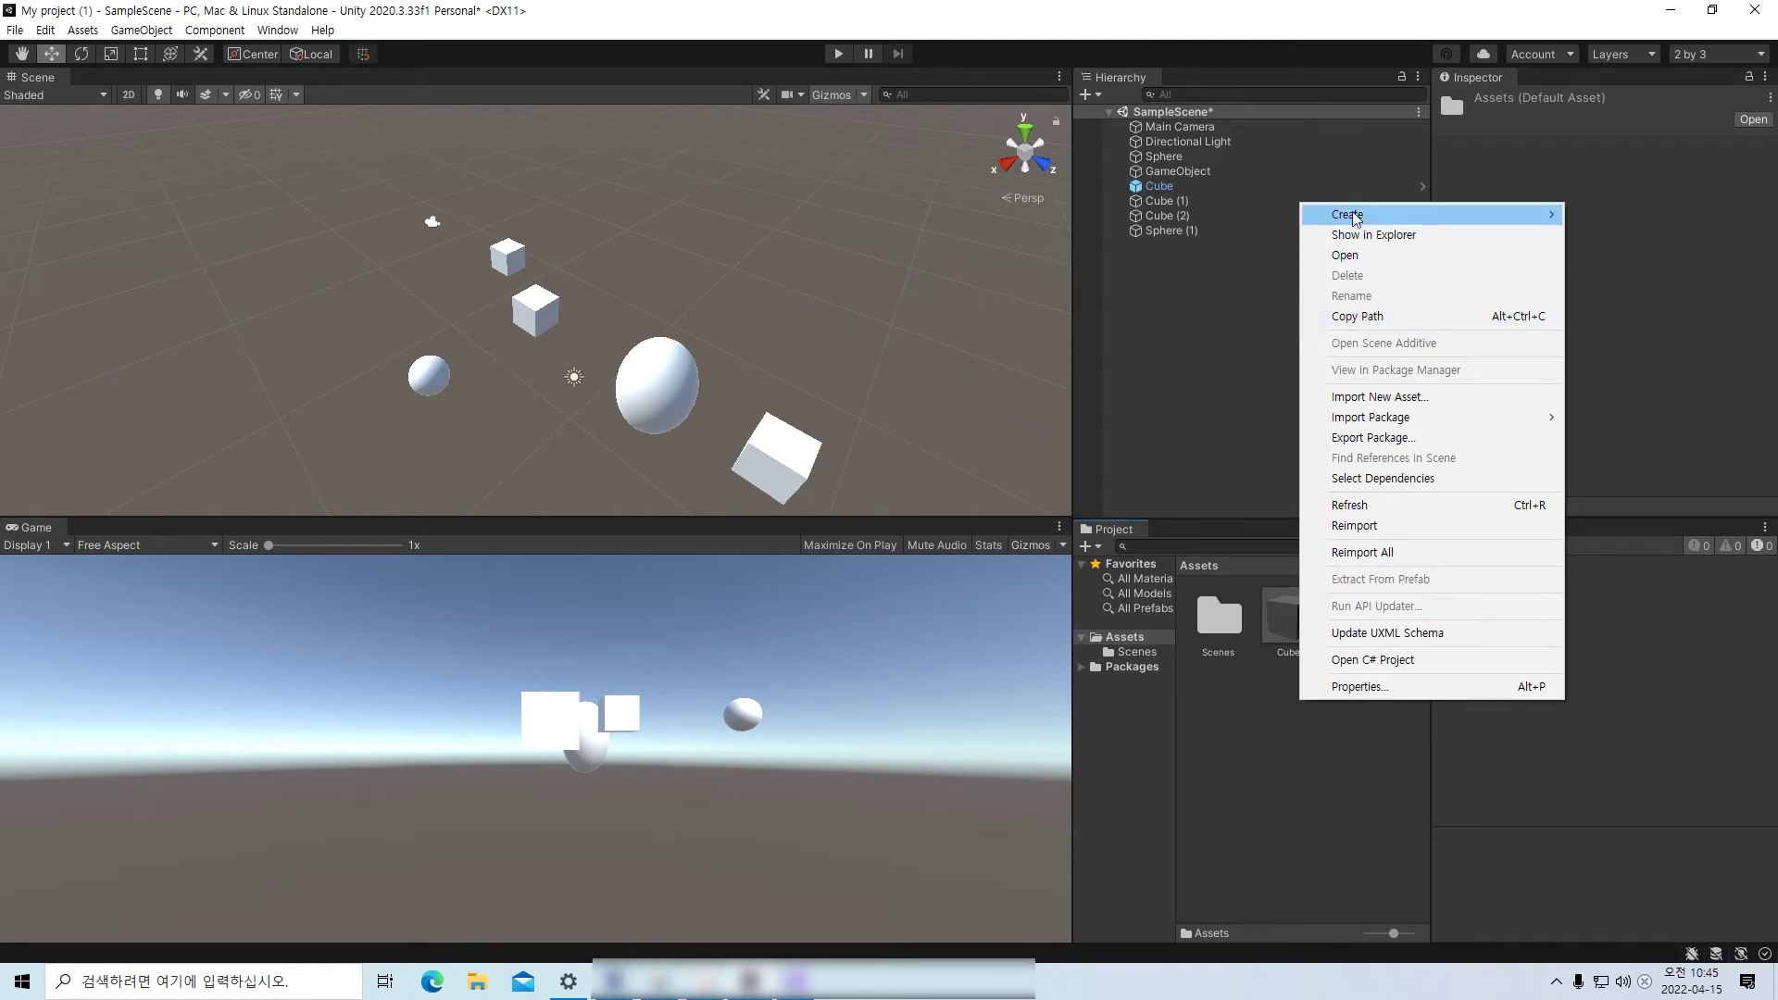
pyautogui.moveTo(1354, 216)
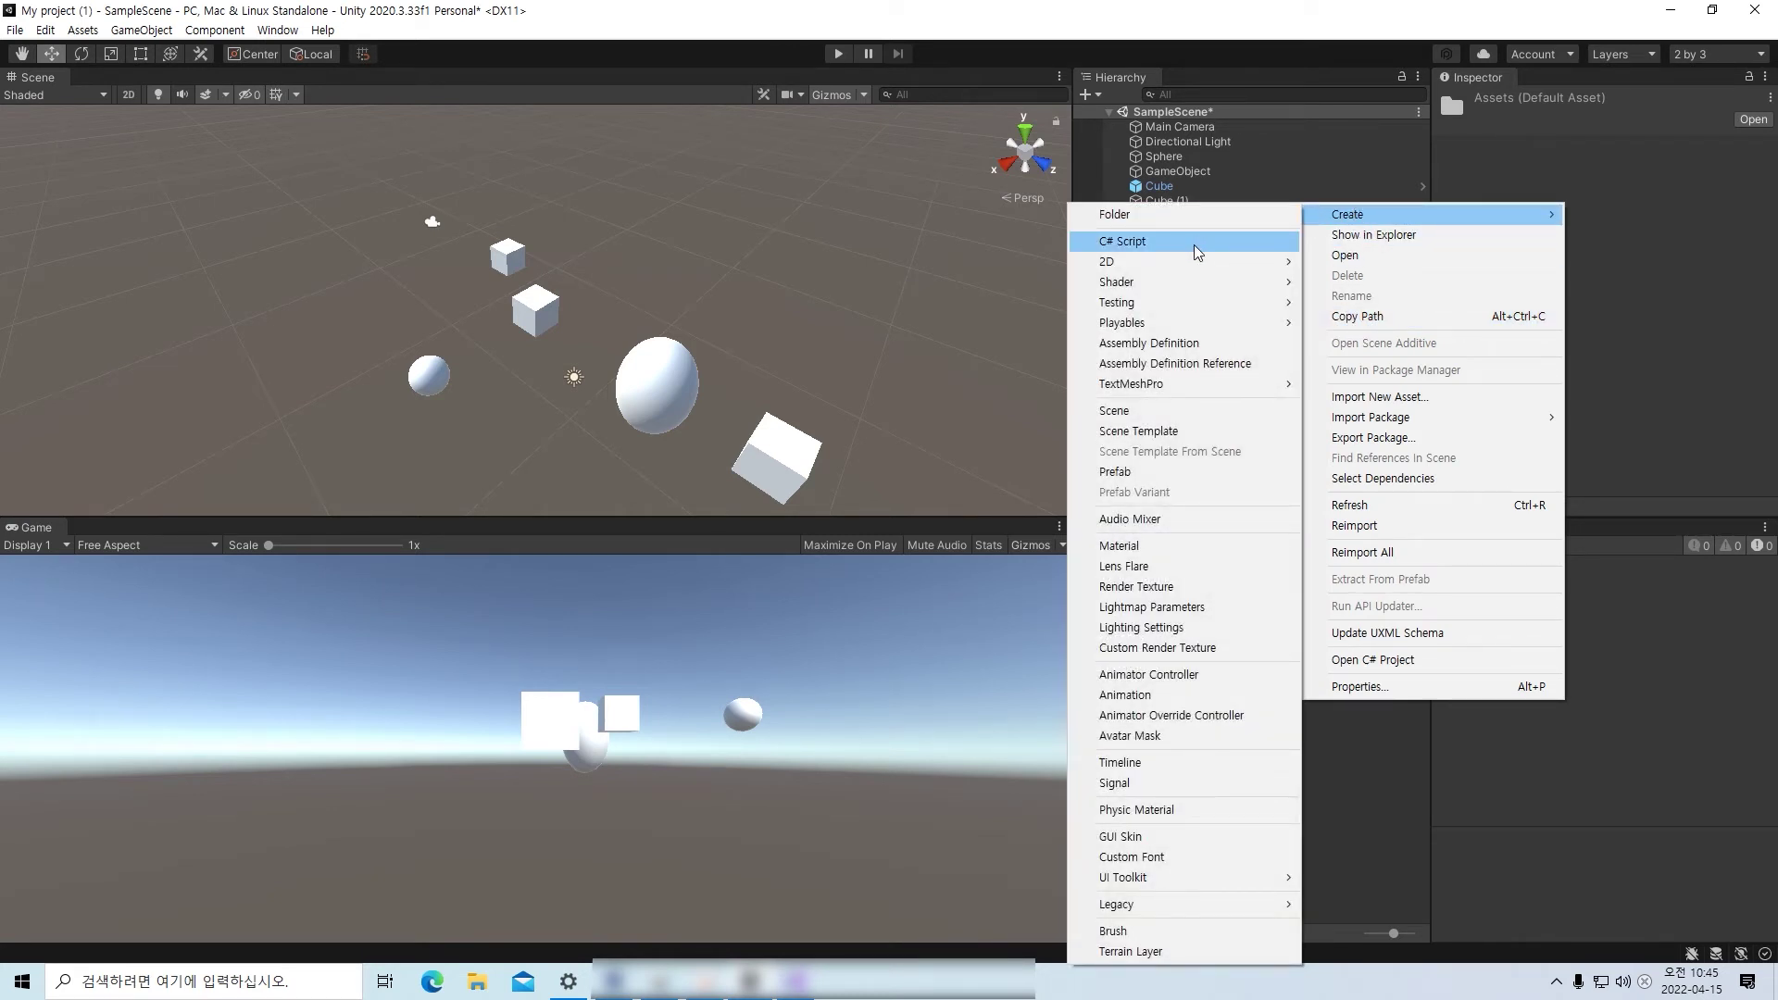
pyautogui.click(1373, 815)
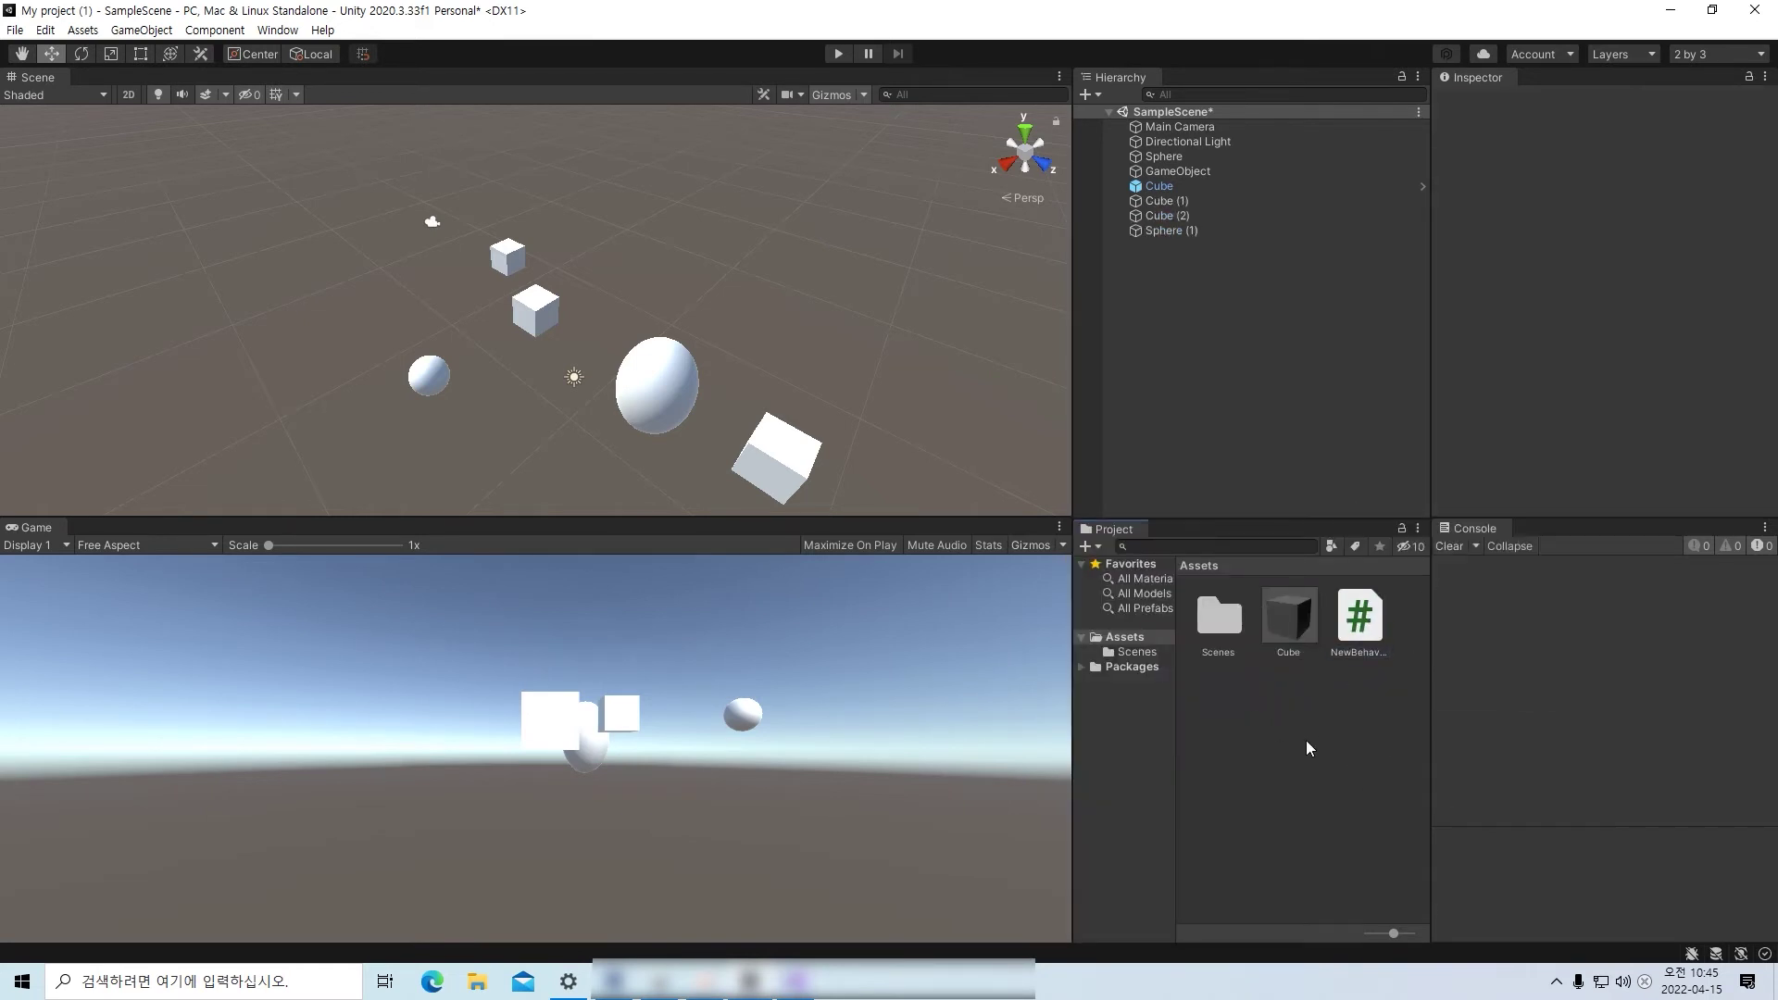
pyautogui.rightClick(1242, 747)
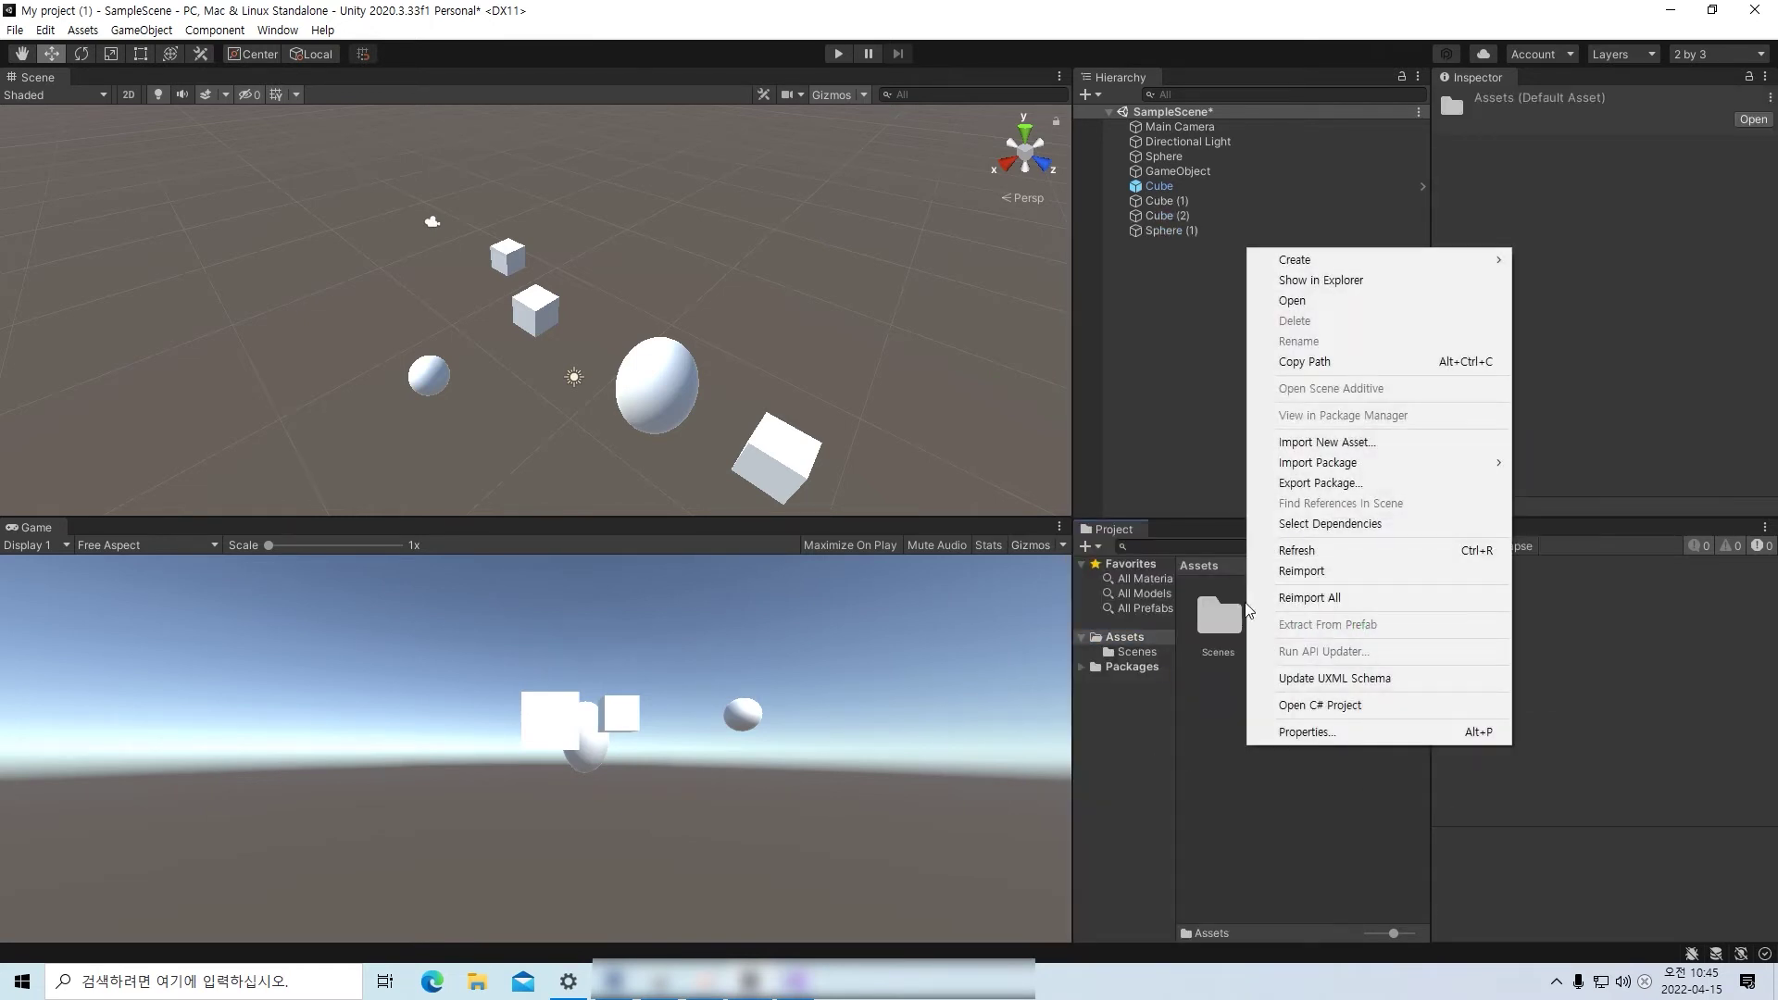
pyautogui.click(1200, 726)
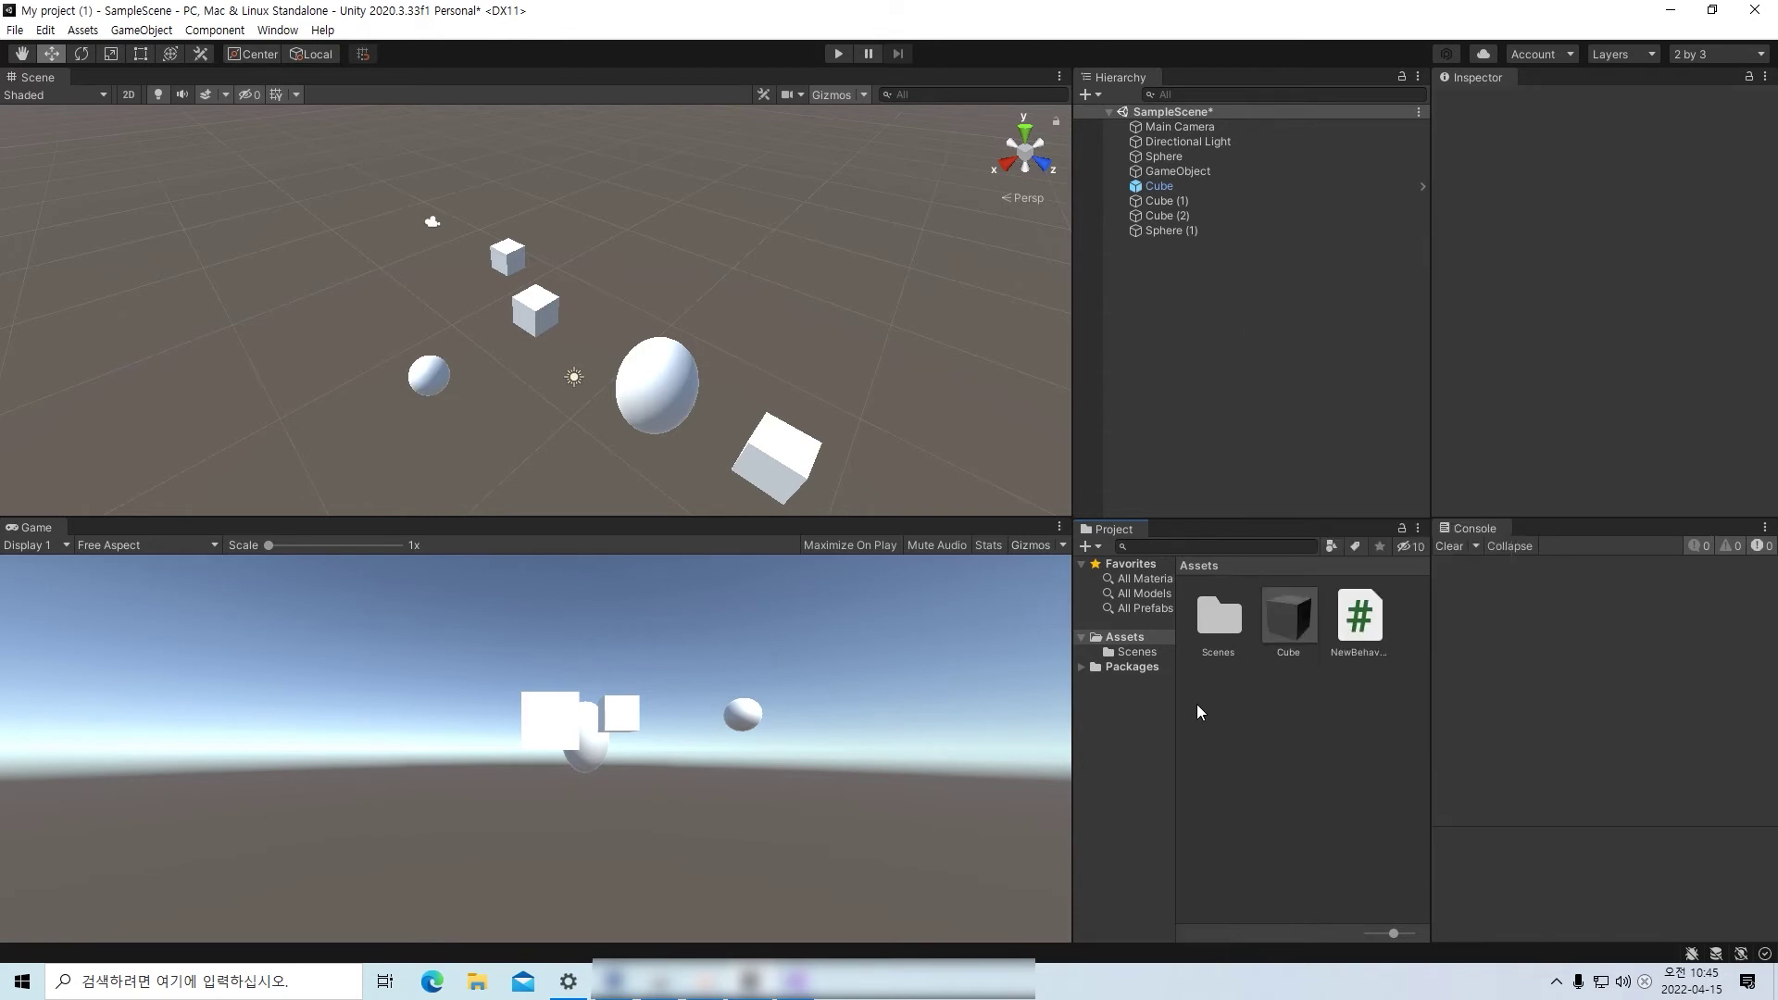
# - Delete all the cubes and spheres from SampleScene, keeping the camera, the light and the empty GameObject
pyautogui.click(1163, 186)
pyautogui.press('Delete')
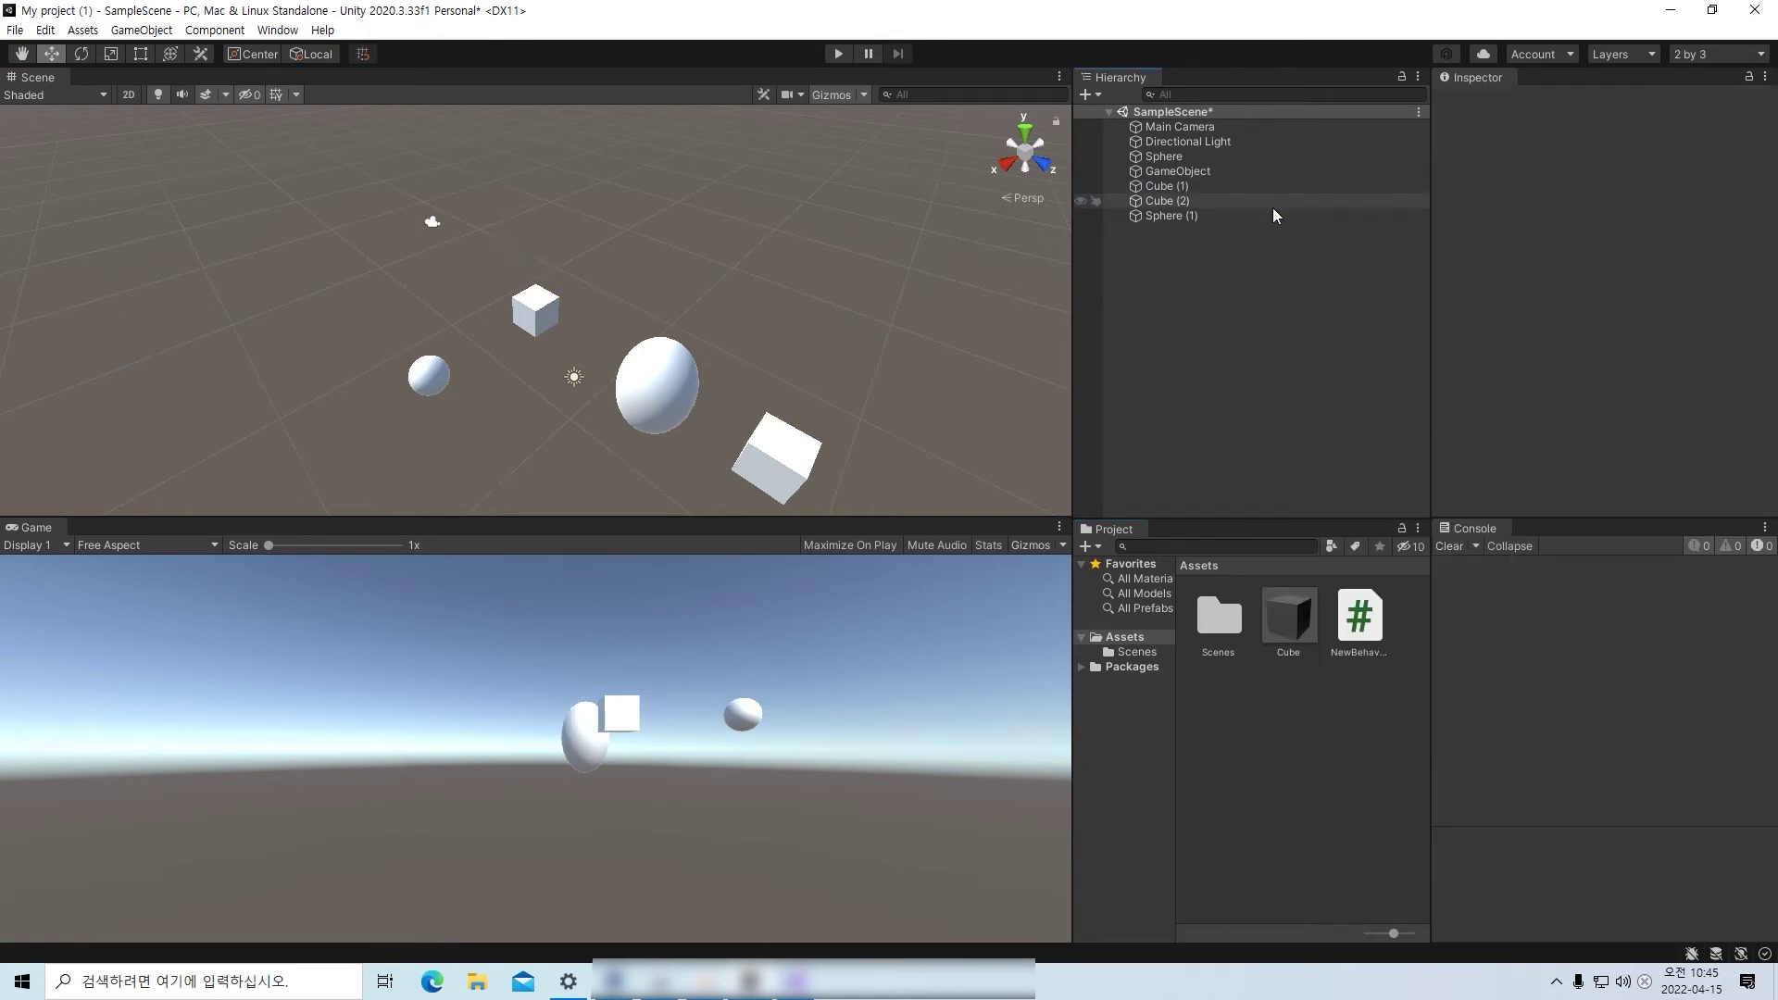
pyautogui.click(1172, 188)
pyautogui.press('Delete')
pyautogui.click(1180, 186)
pyautogui.press('Delete')
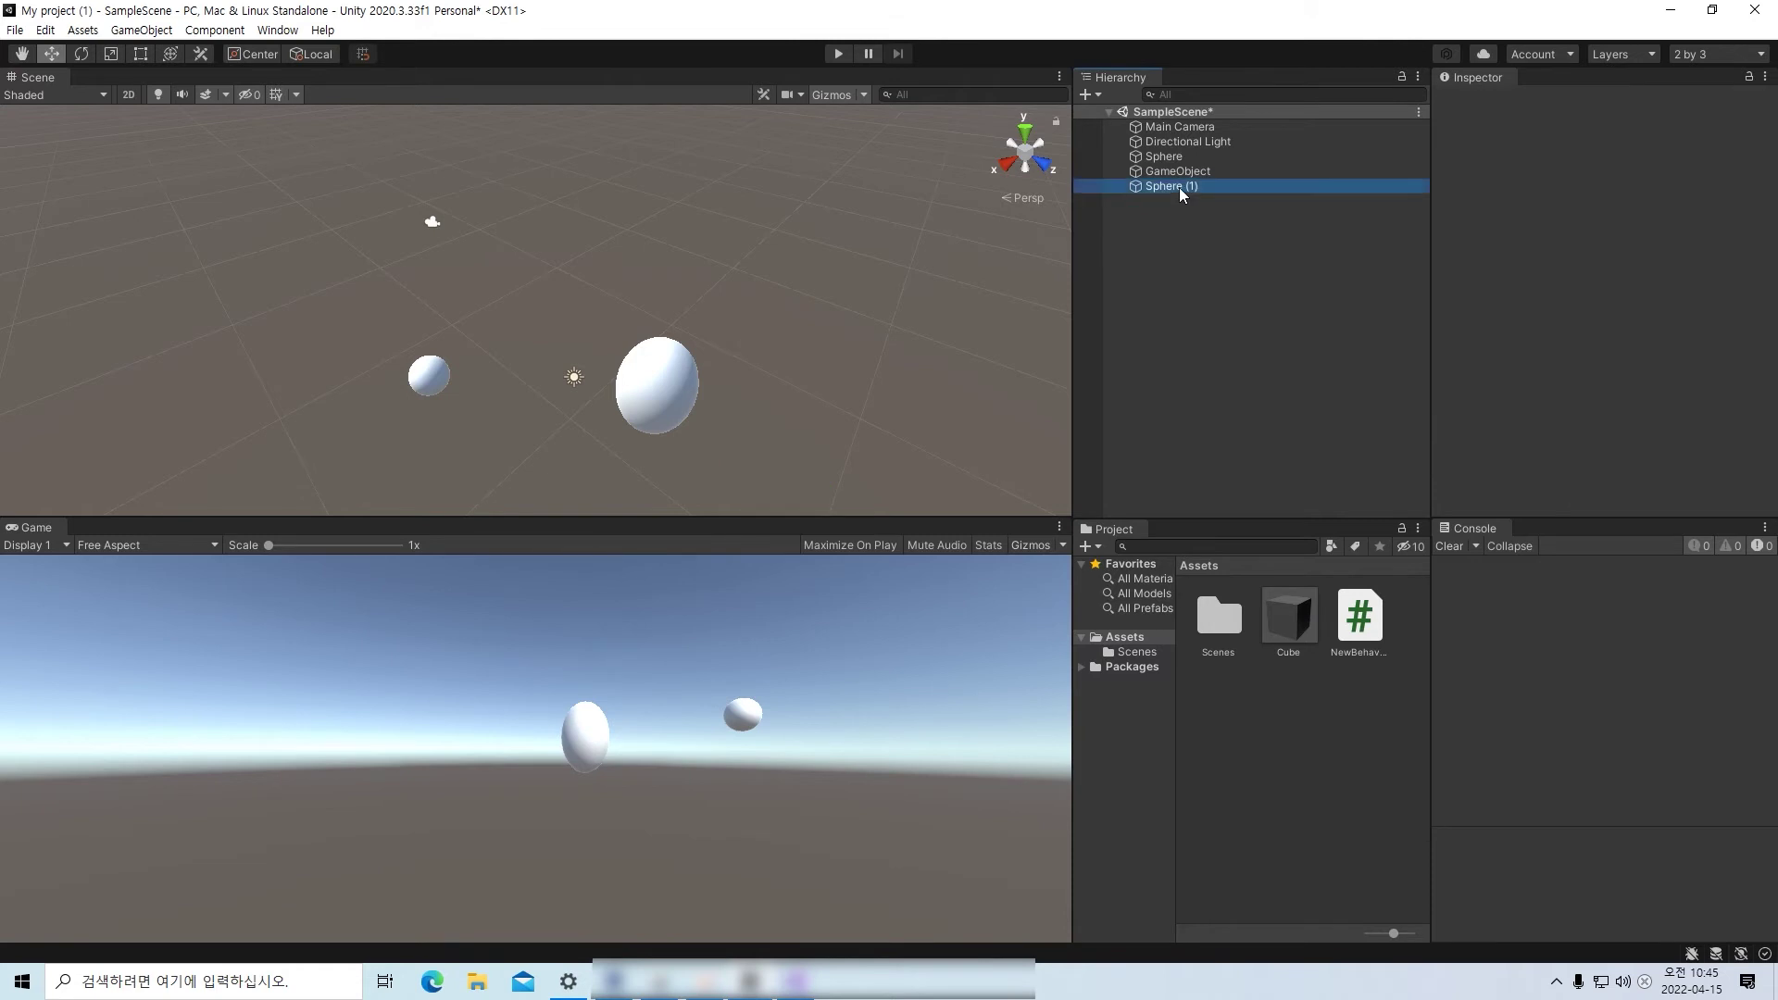
pyautogui.click(1179, 187)
pyautogui.press('Delete')
pyautogui.click(1172, 157)
pyautogui.press('Delete')
# - Delete the Cube prefab from the Assets folder
pyautogui.click(1278, 640)
pyautogui.press('Delete')
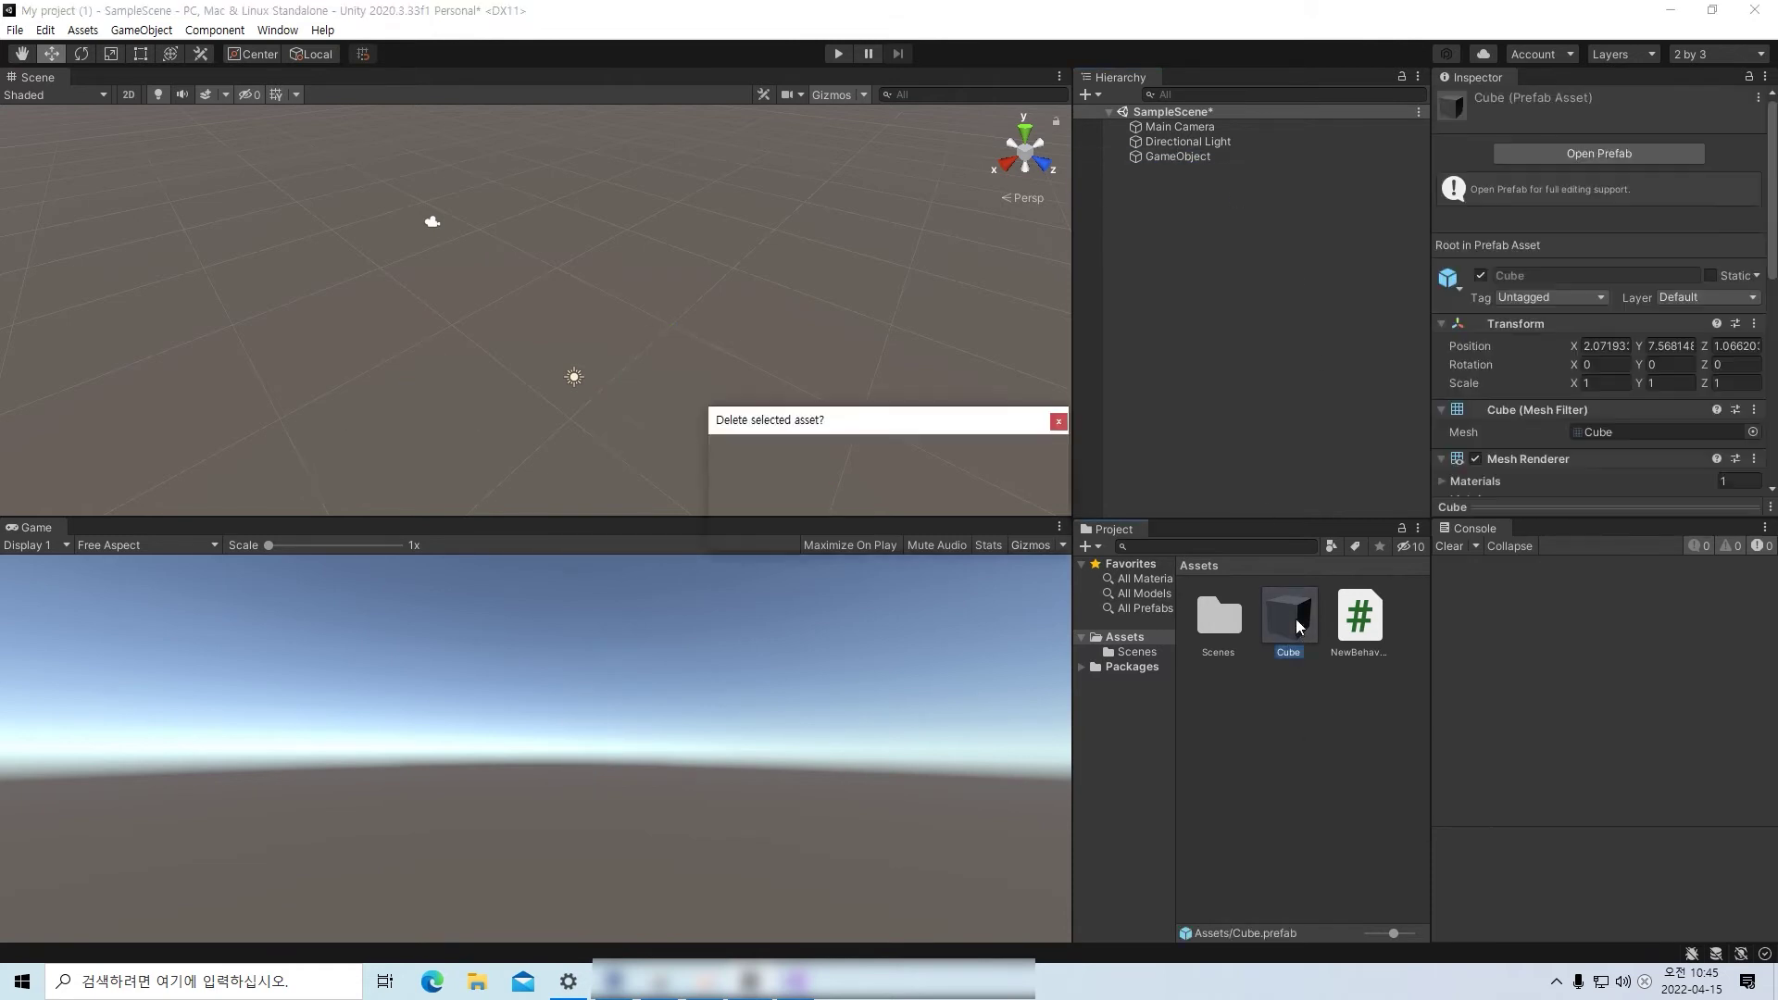
pyautogui.click(943, 521)
# - Create a new cube in the scene and make a prefab of it in the Assets folder
pyautogui.rightClick(1197, 279)
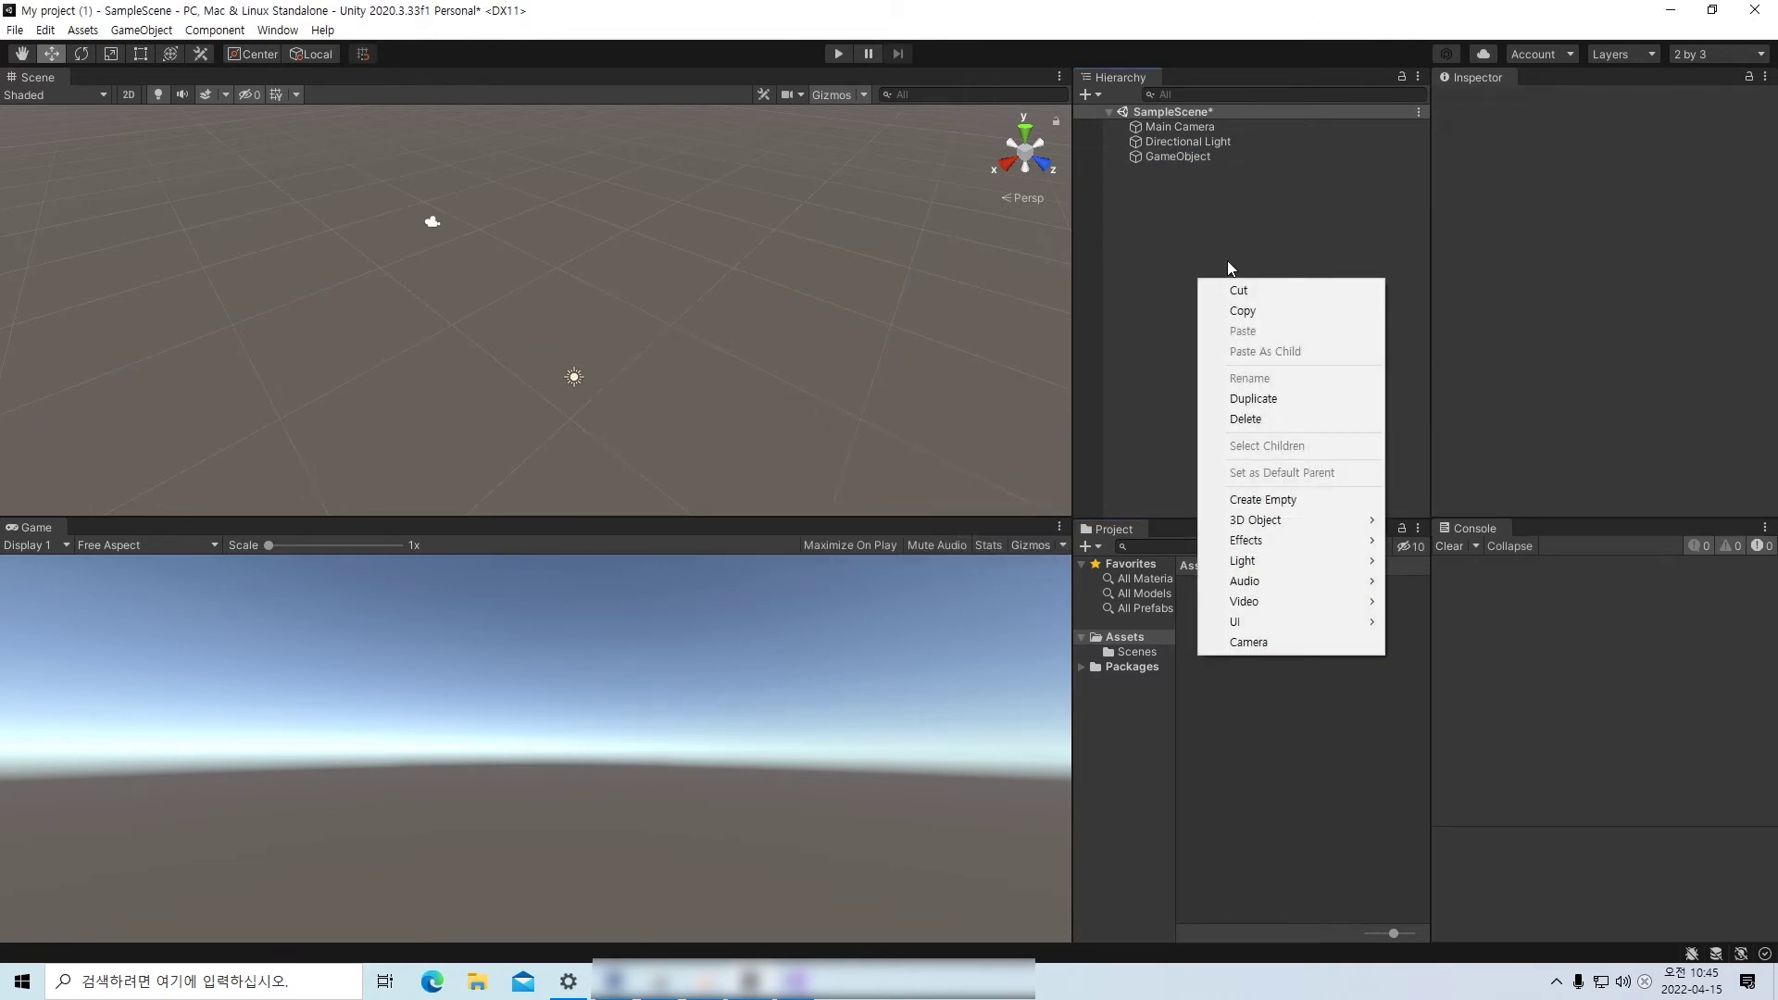
pyautogui.moveTo(1315, 523)
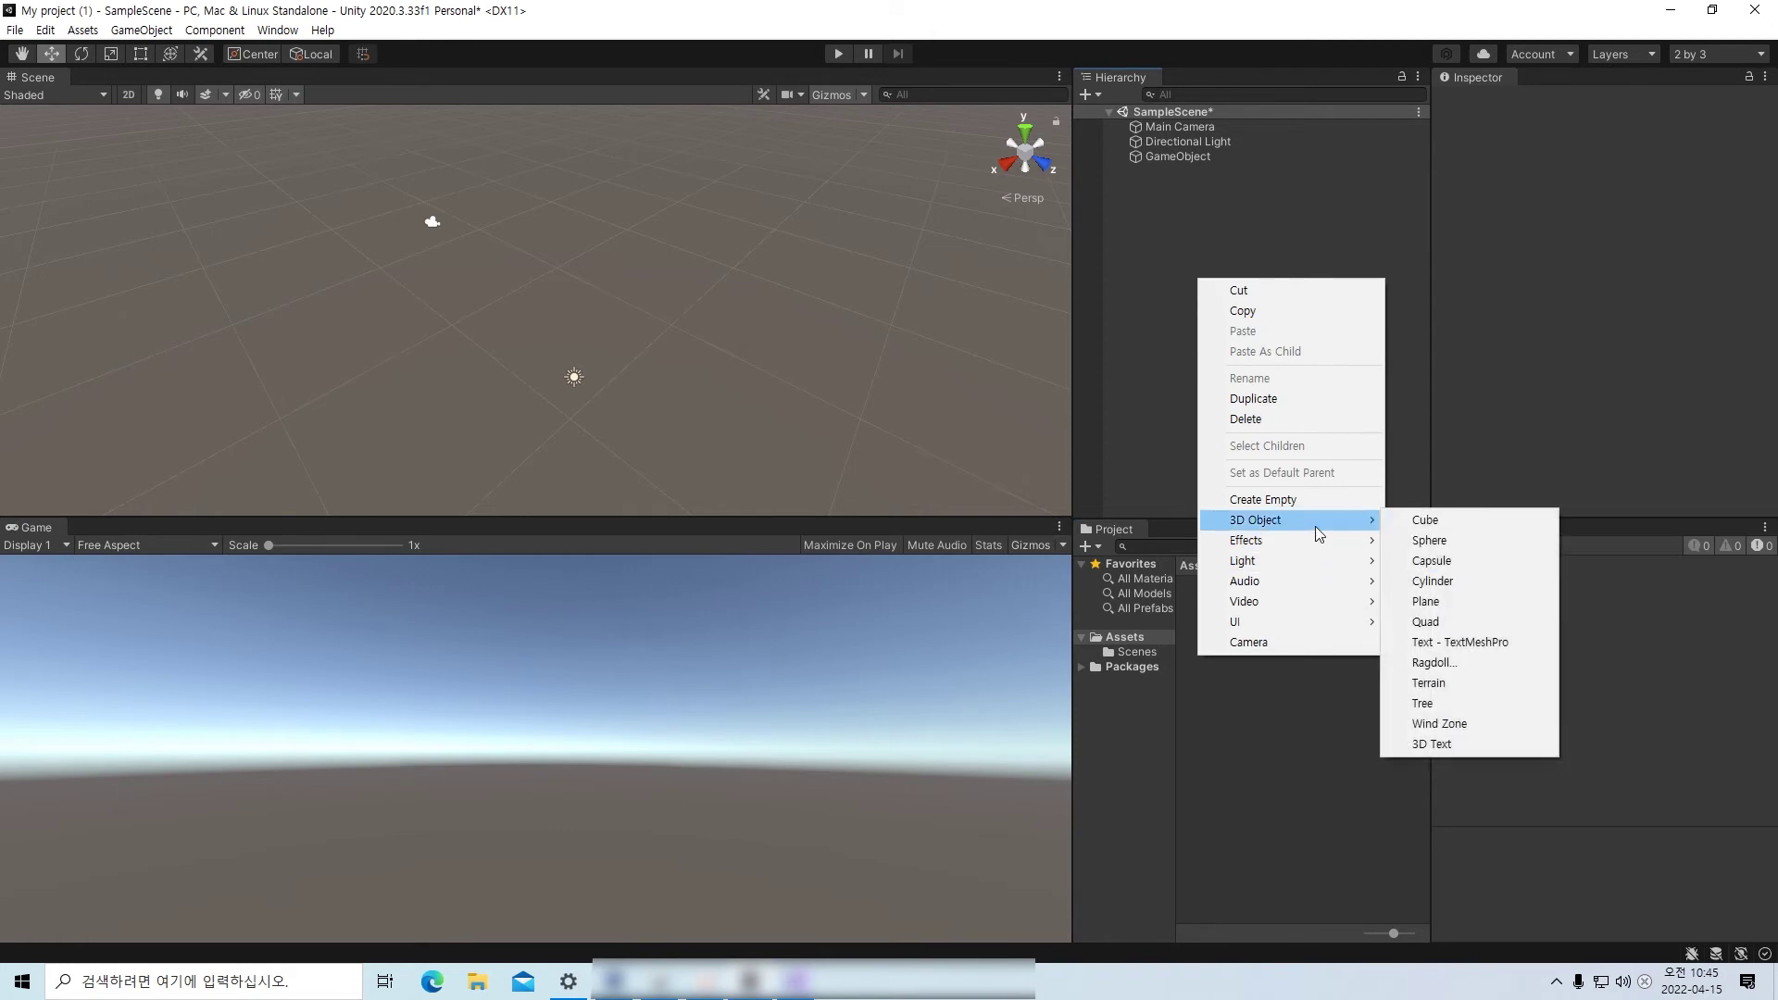
pyautogui.click(1506, 524)
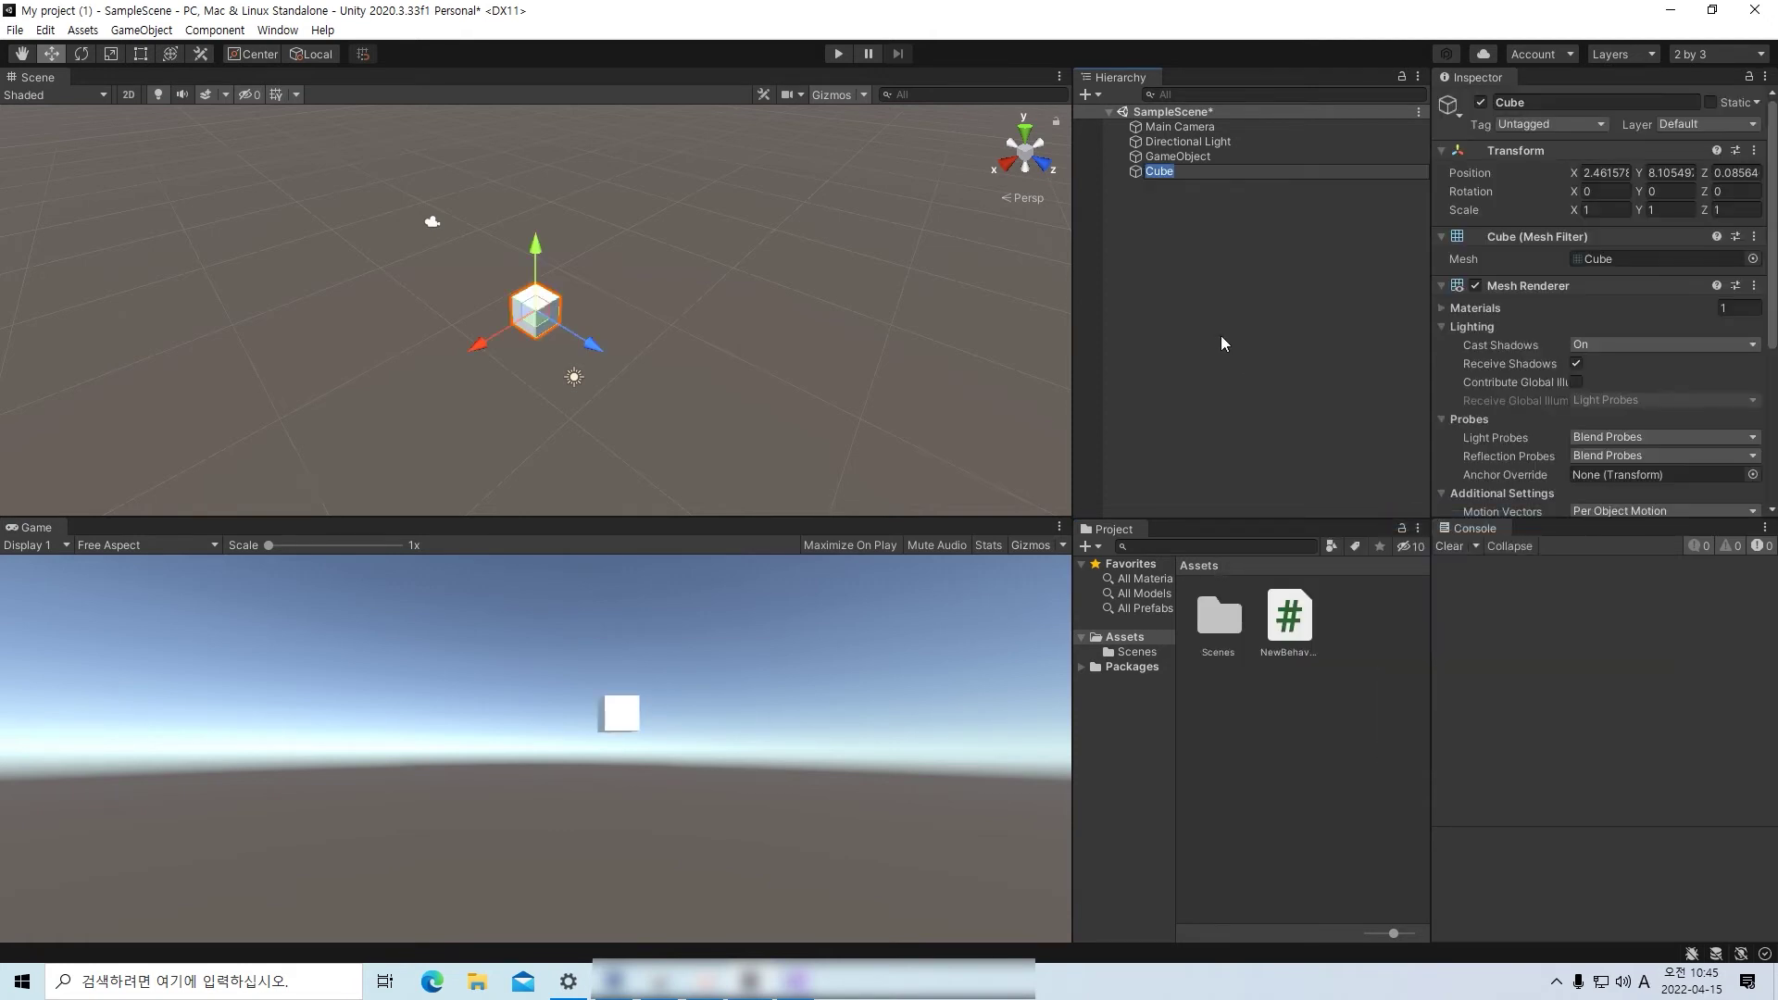
pyautogui.click(1163, 174)
pyautogui.moveTo(1168, 174); pyautogui.dragTo(1360, 630)
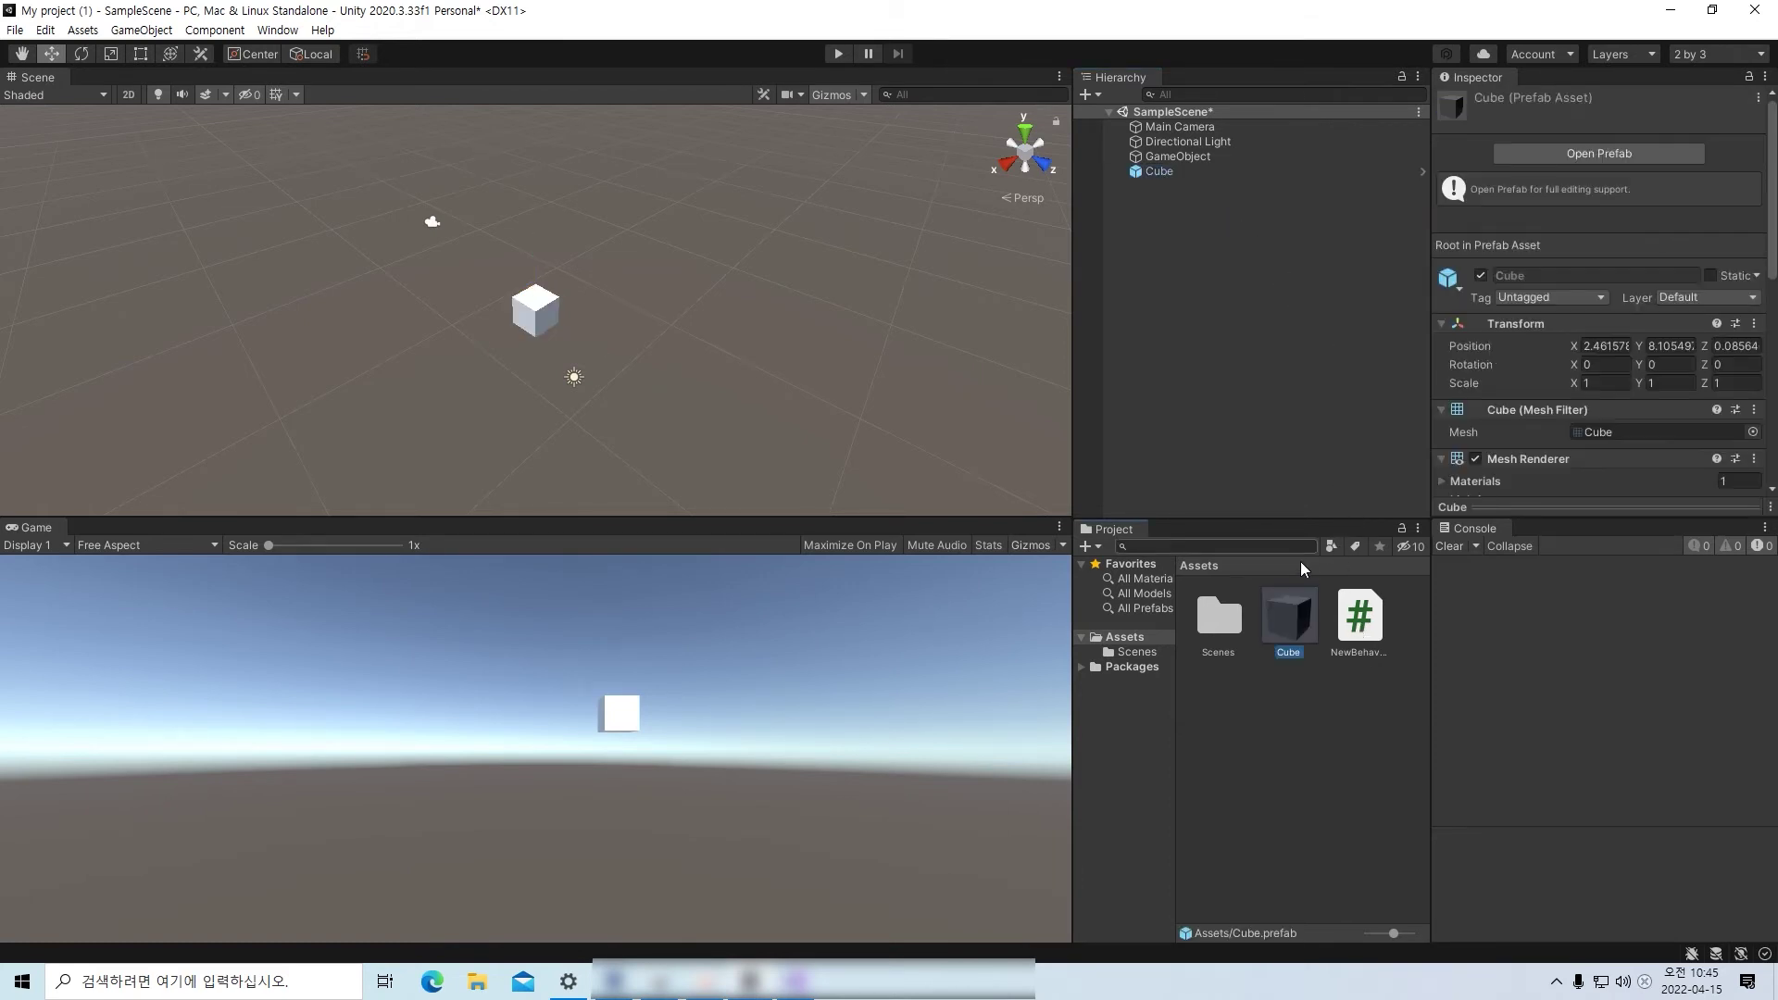
pyautogui.click(1244, 447)
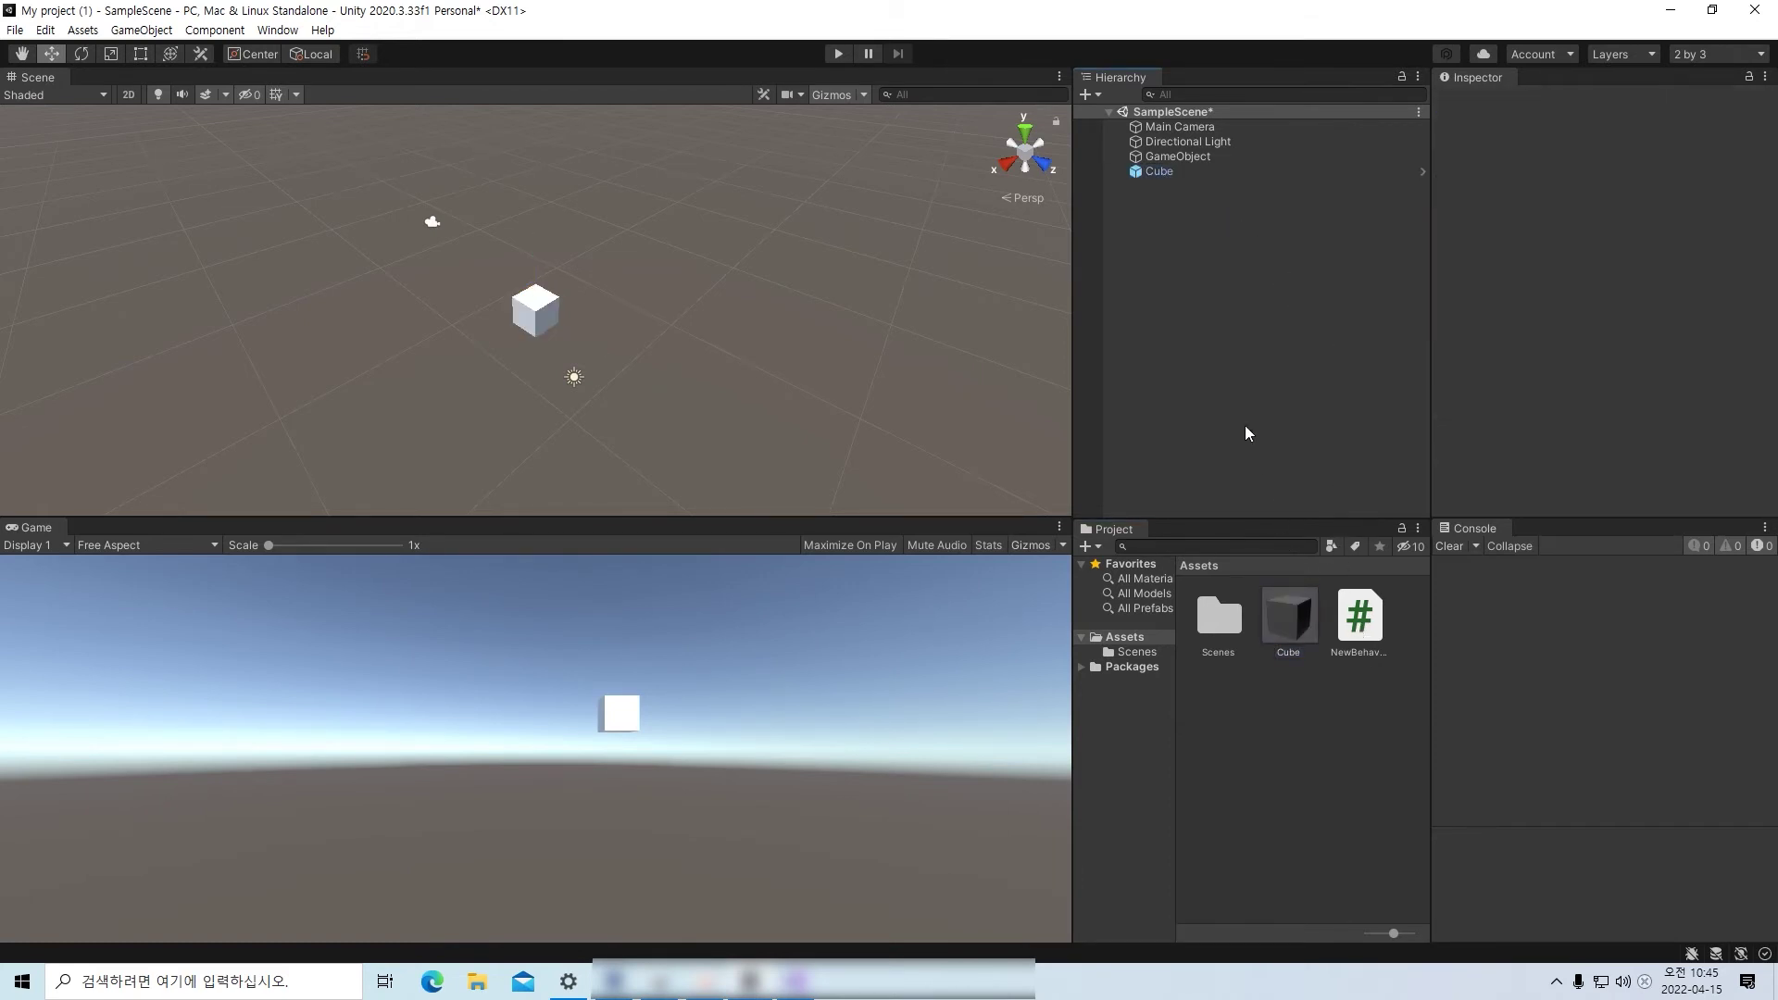
# - Delete the cube from the scene and view the Cube prefab's details in the Assets folder
pyautogui.click(1176, 175)
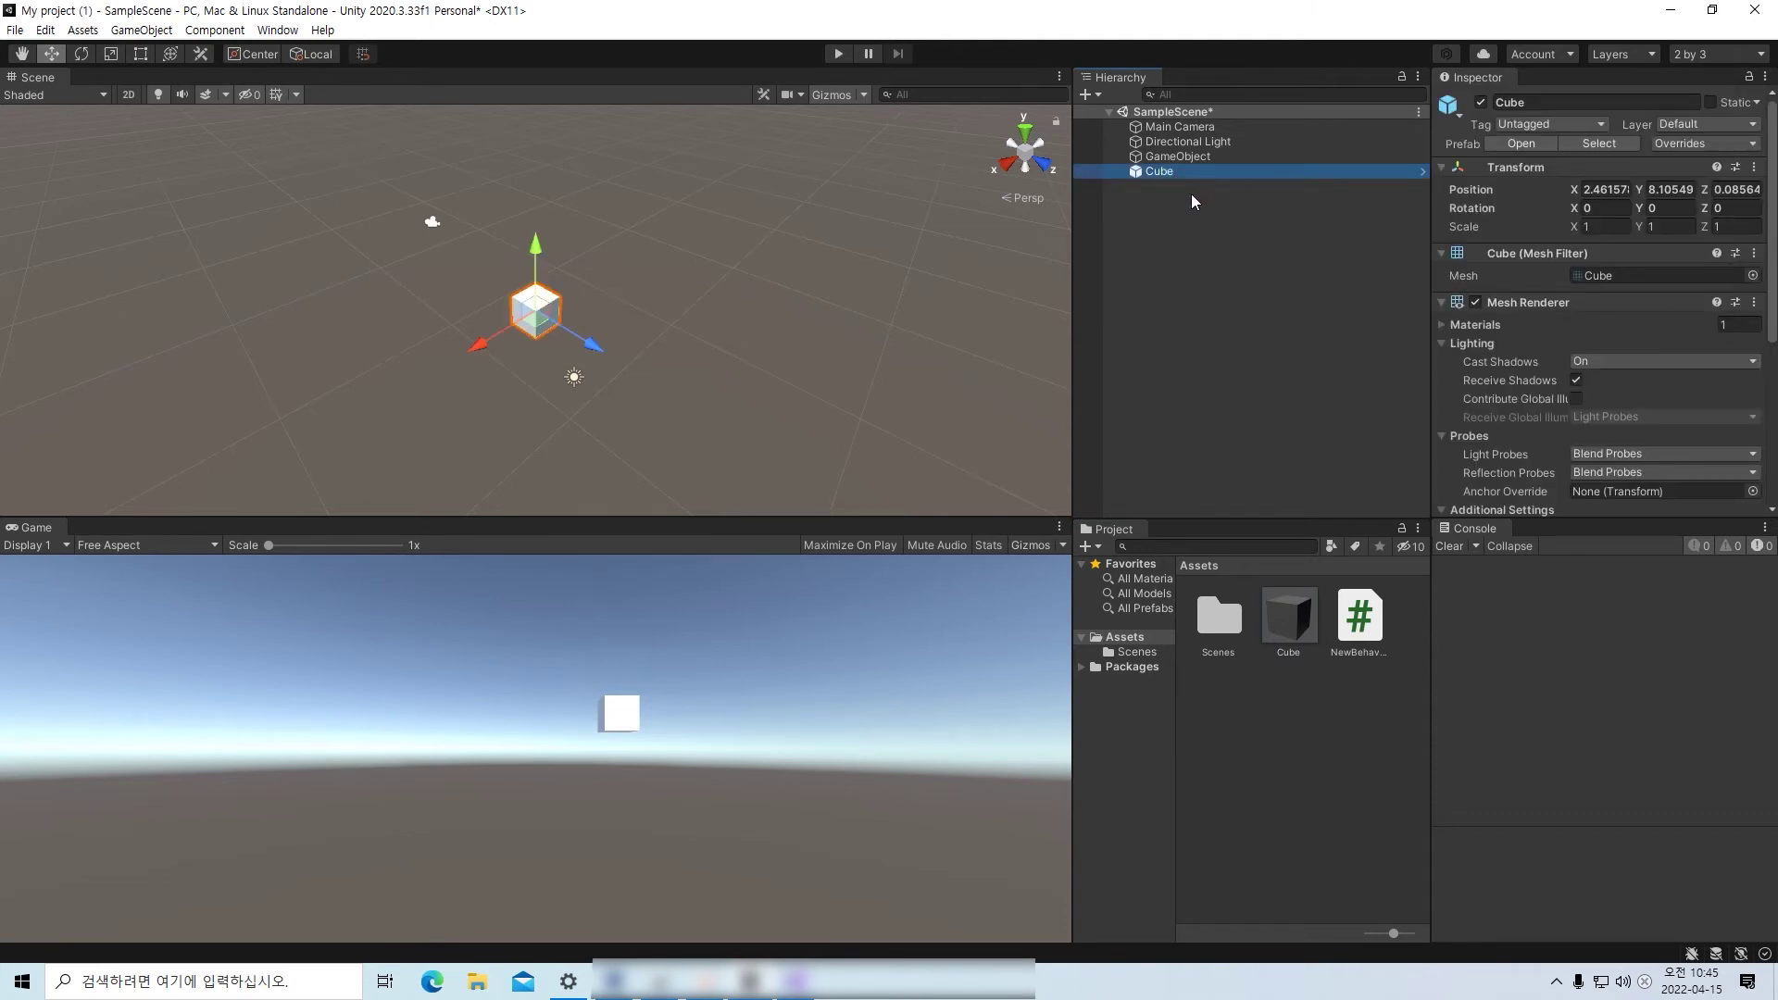
pyautogui.press('Delete')
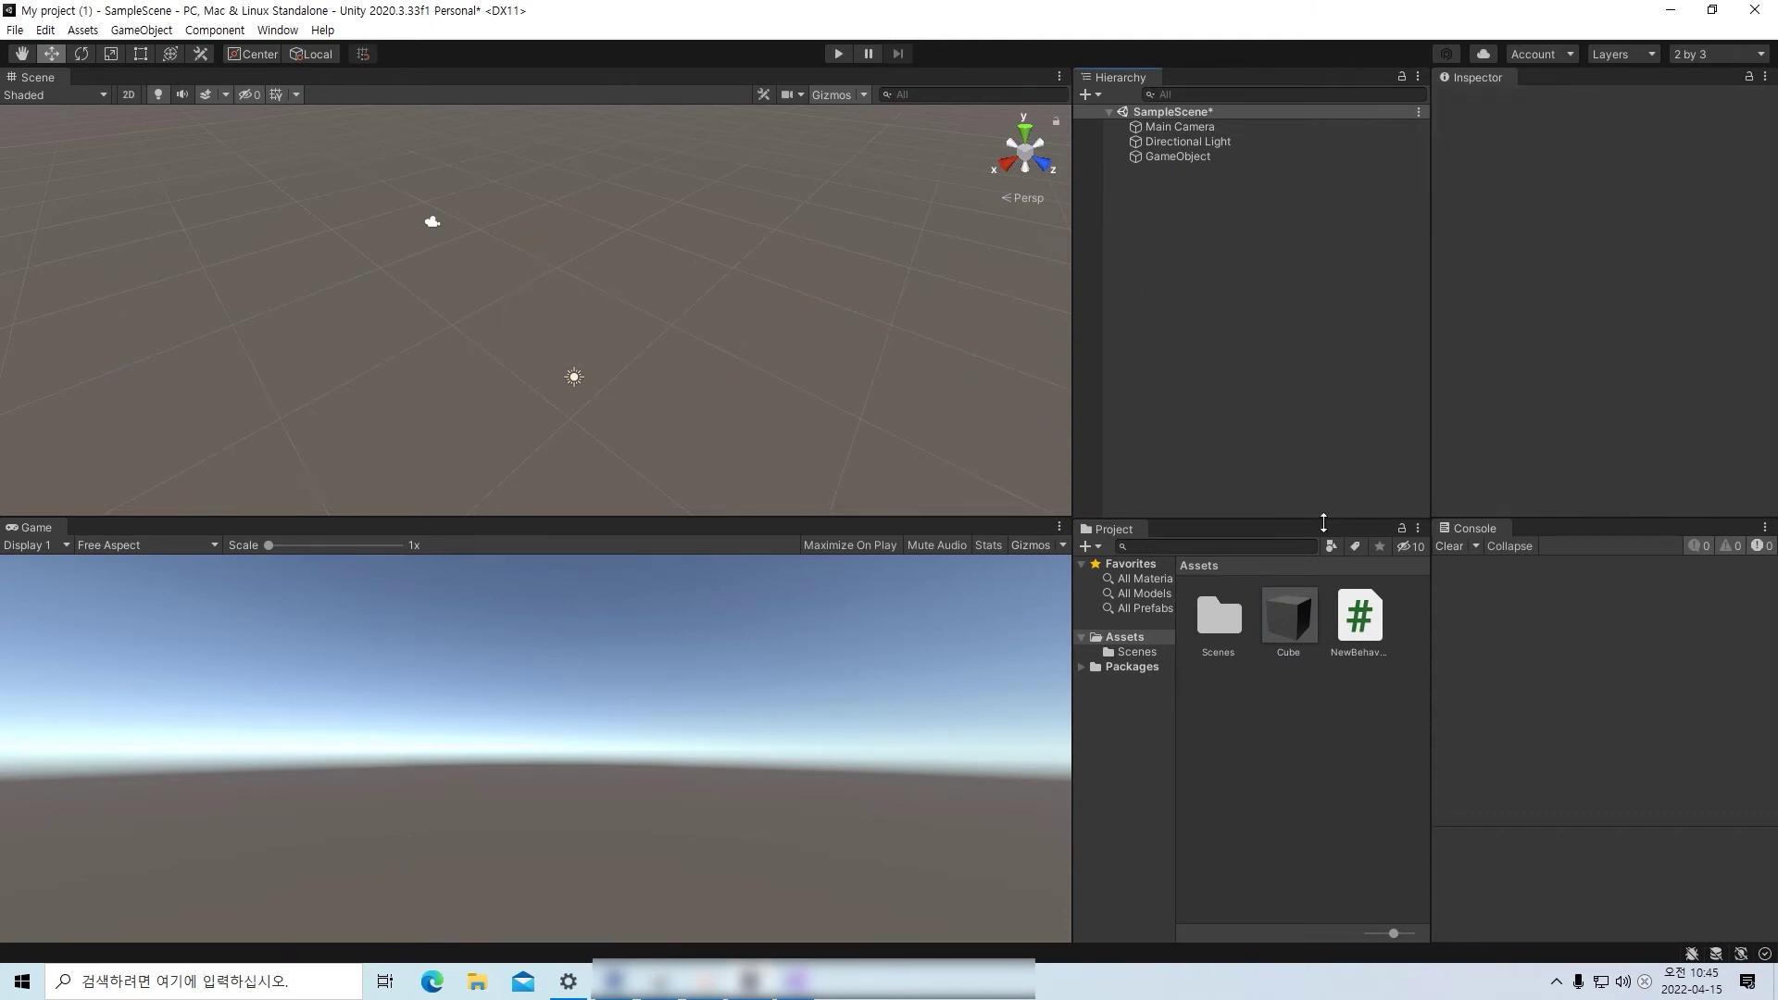
pyautogui.click(1289, 622)
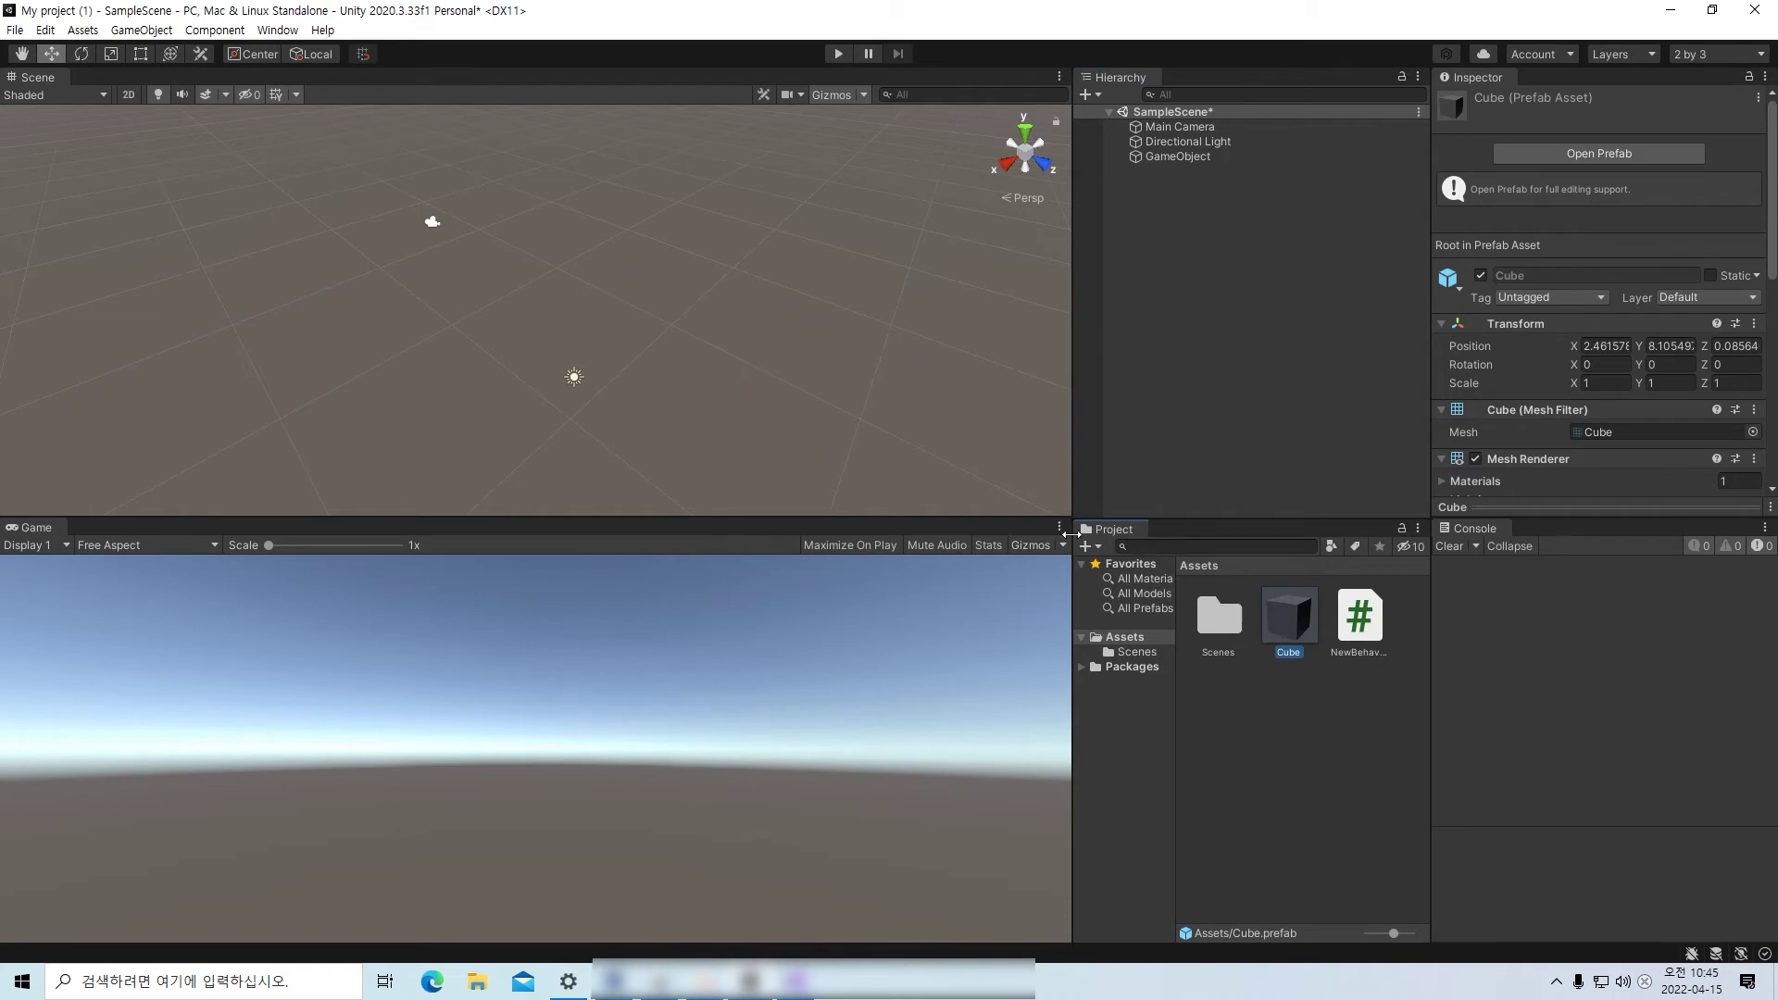
pyautogui.click(1290, 706)
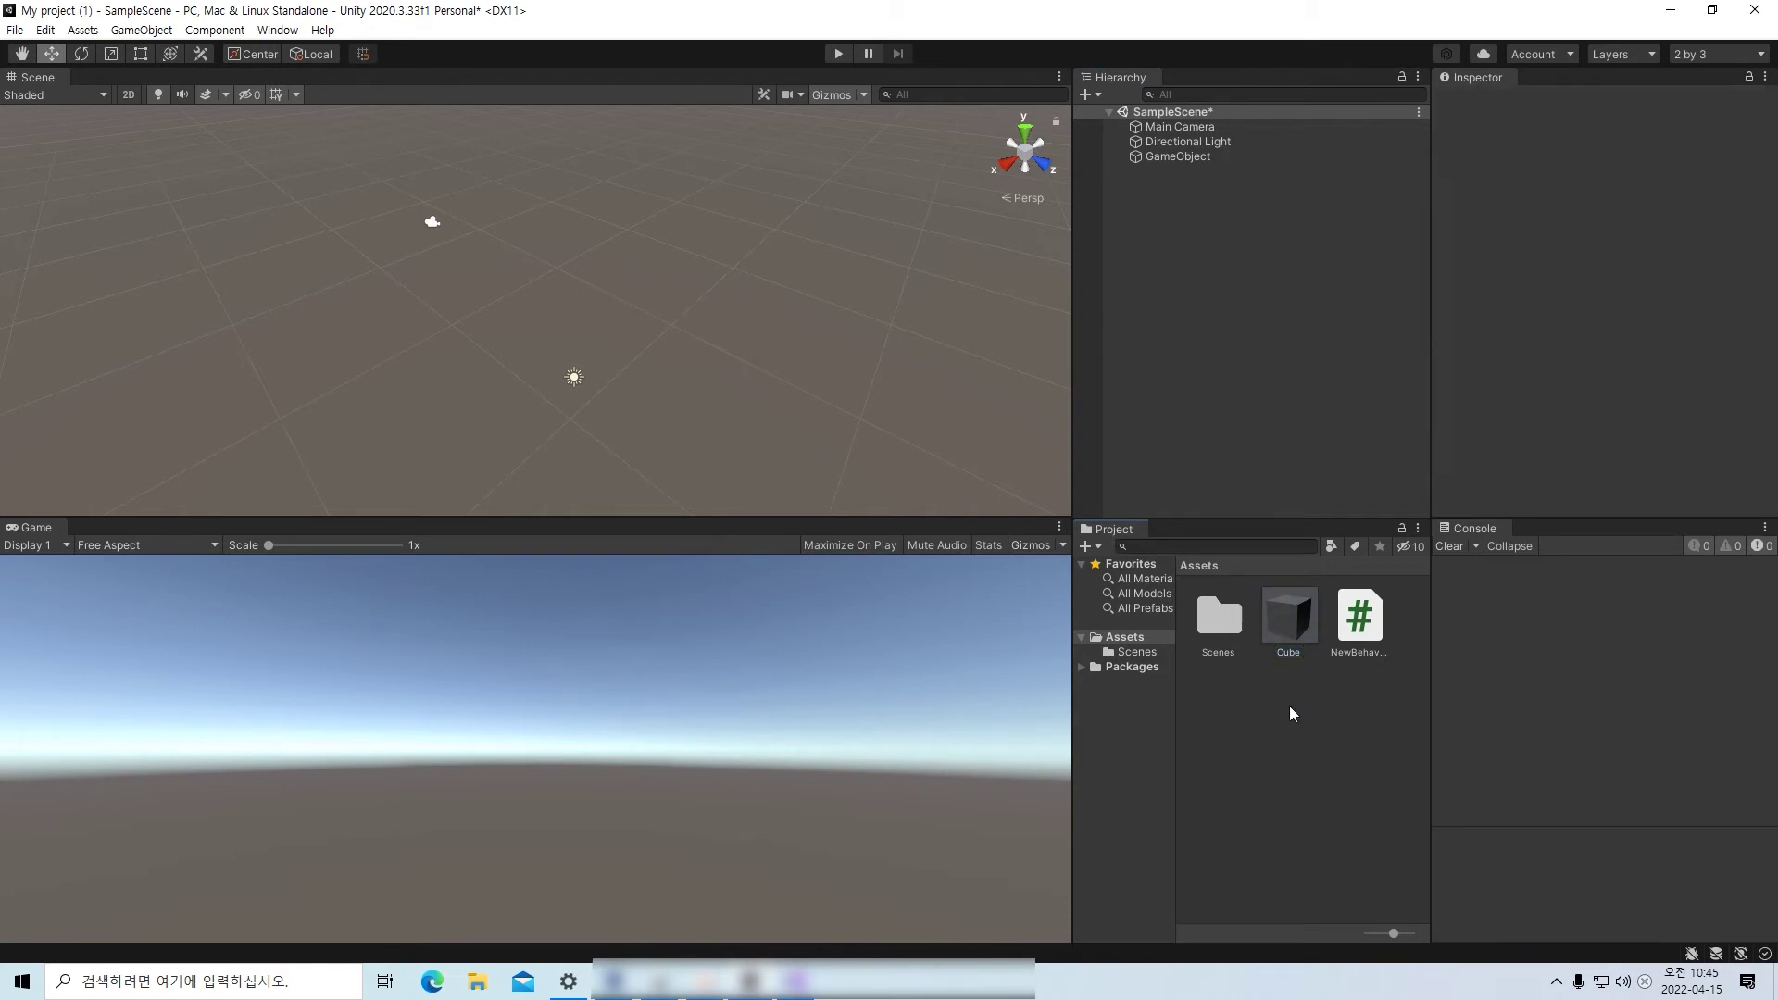
# - Place an instance of the Cube prefab in the scene's hierarchy and inspect it
pyautogui.click(1292, 620)
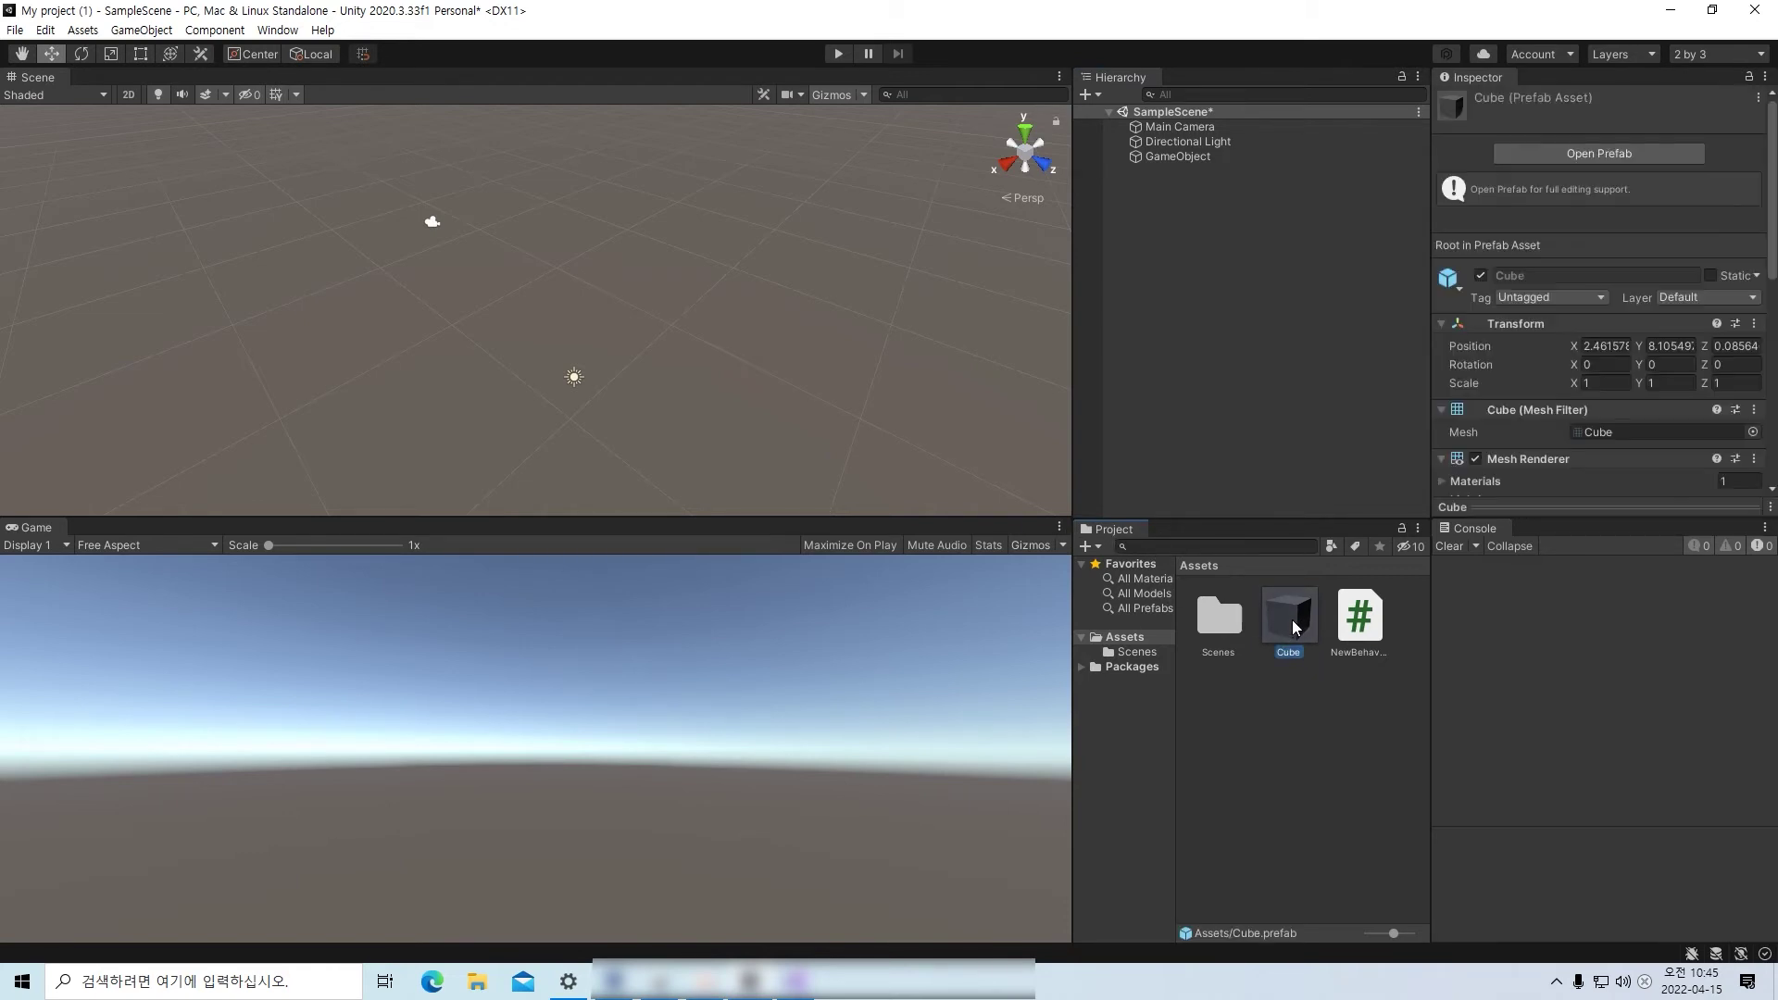
pyautogui.moveTo(1291, 614); pyautogui.dragTo(1208, 301)
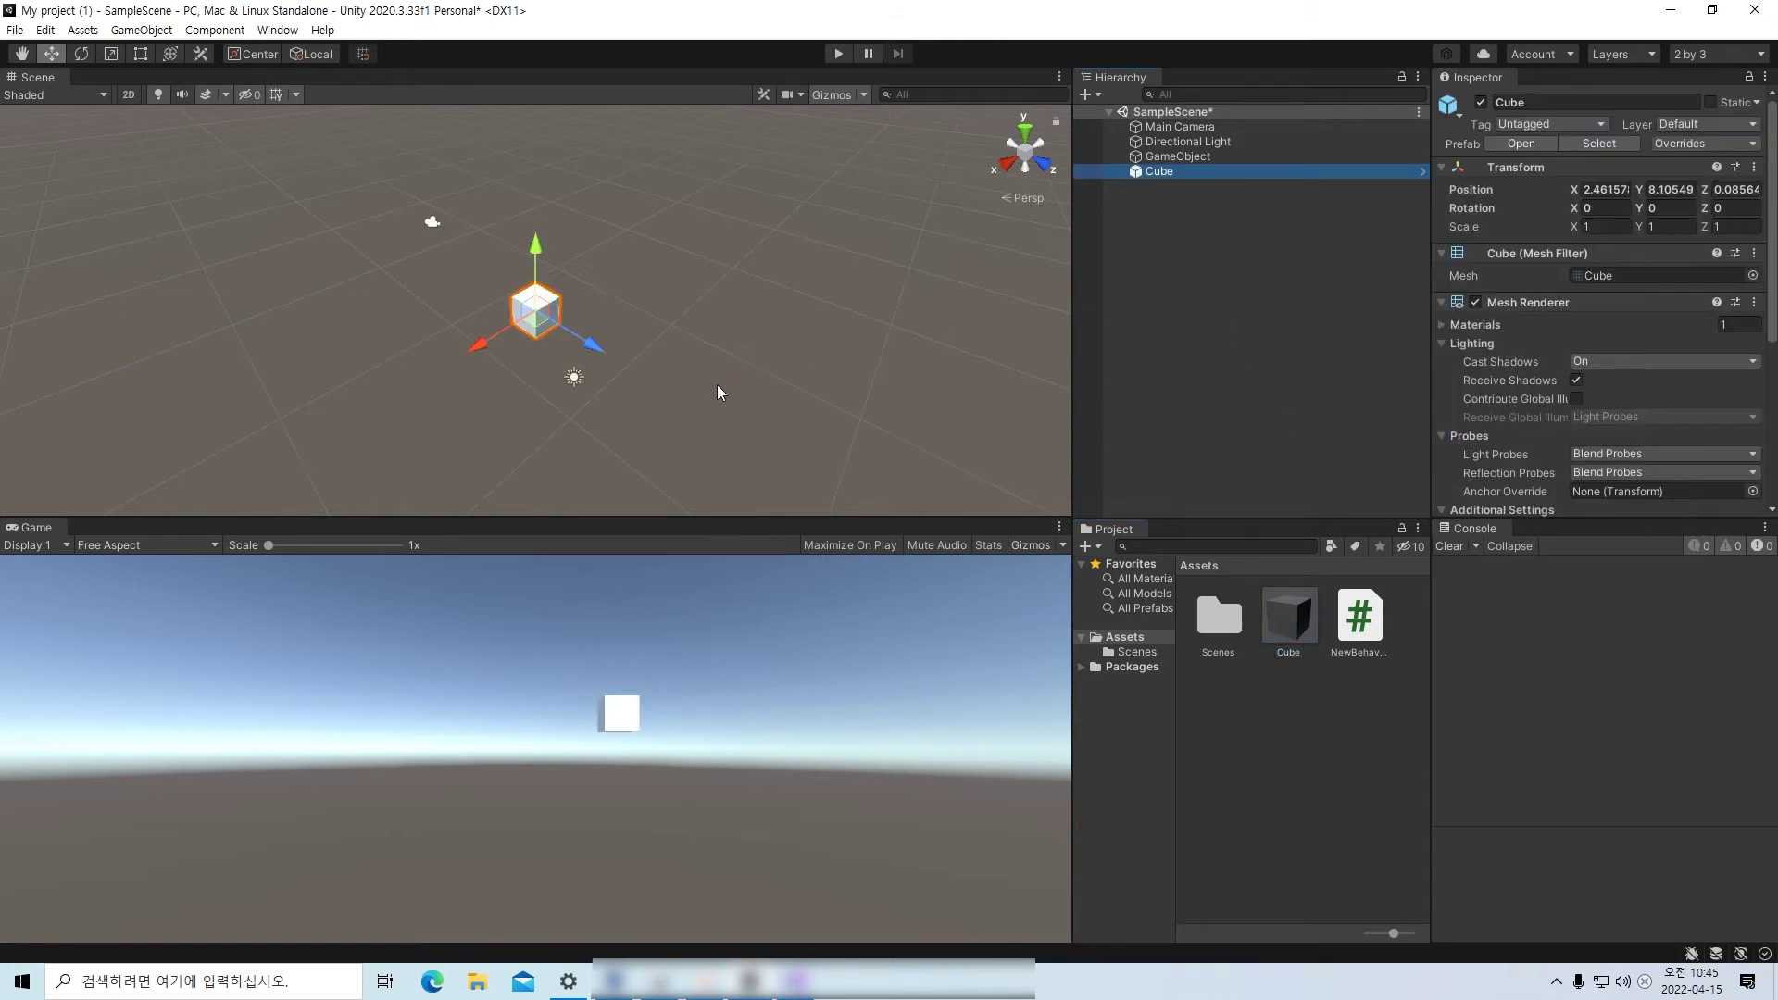
pyautogui.click(944, 370)
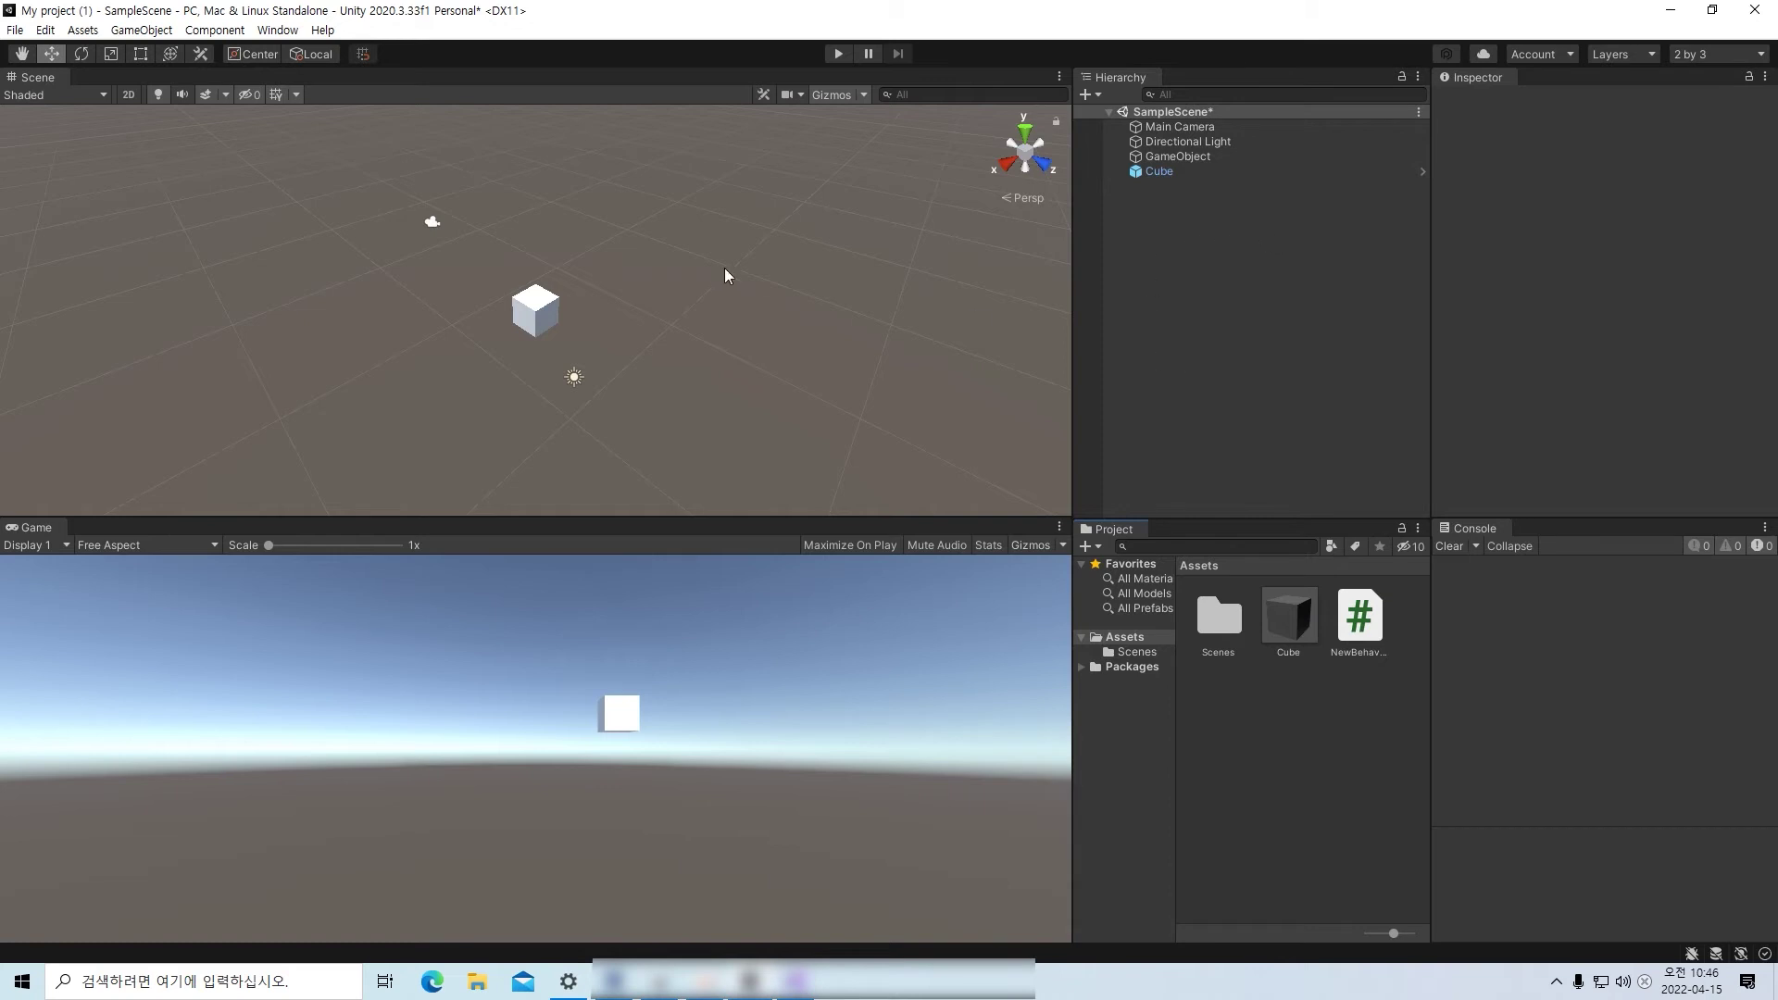
pyautogui.click(1207, 173)
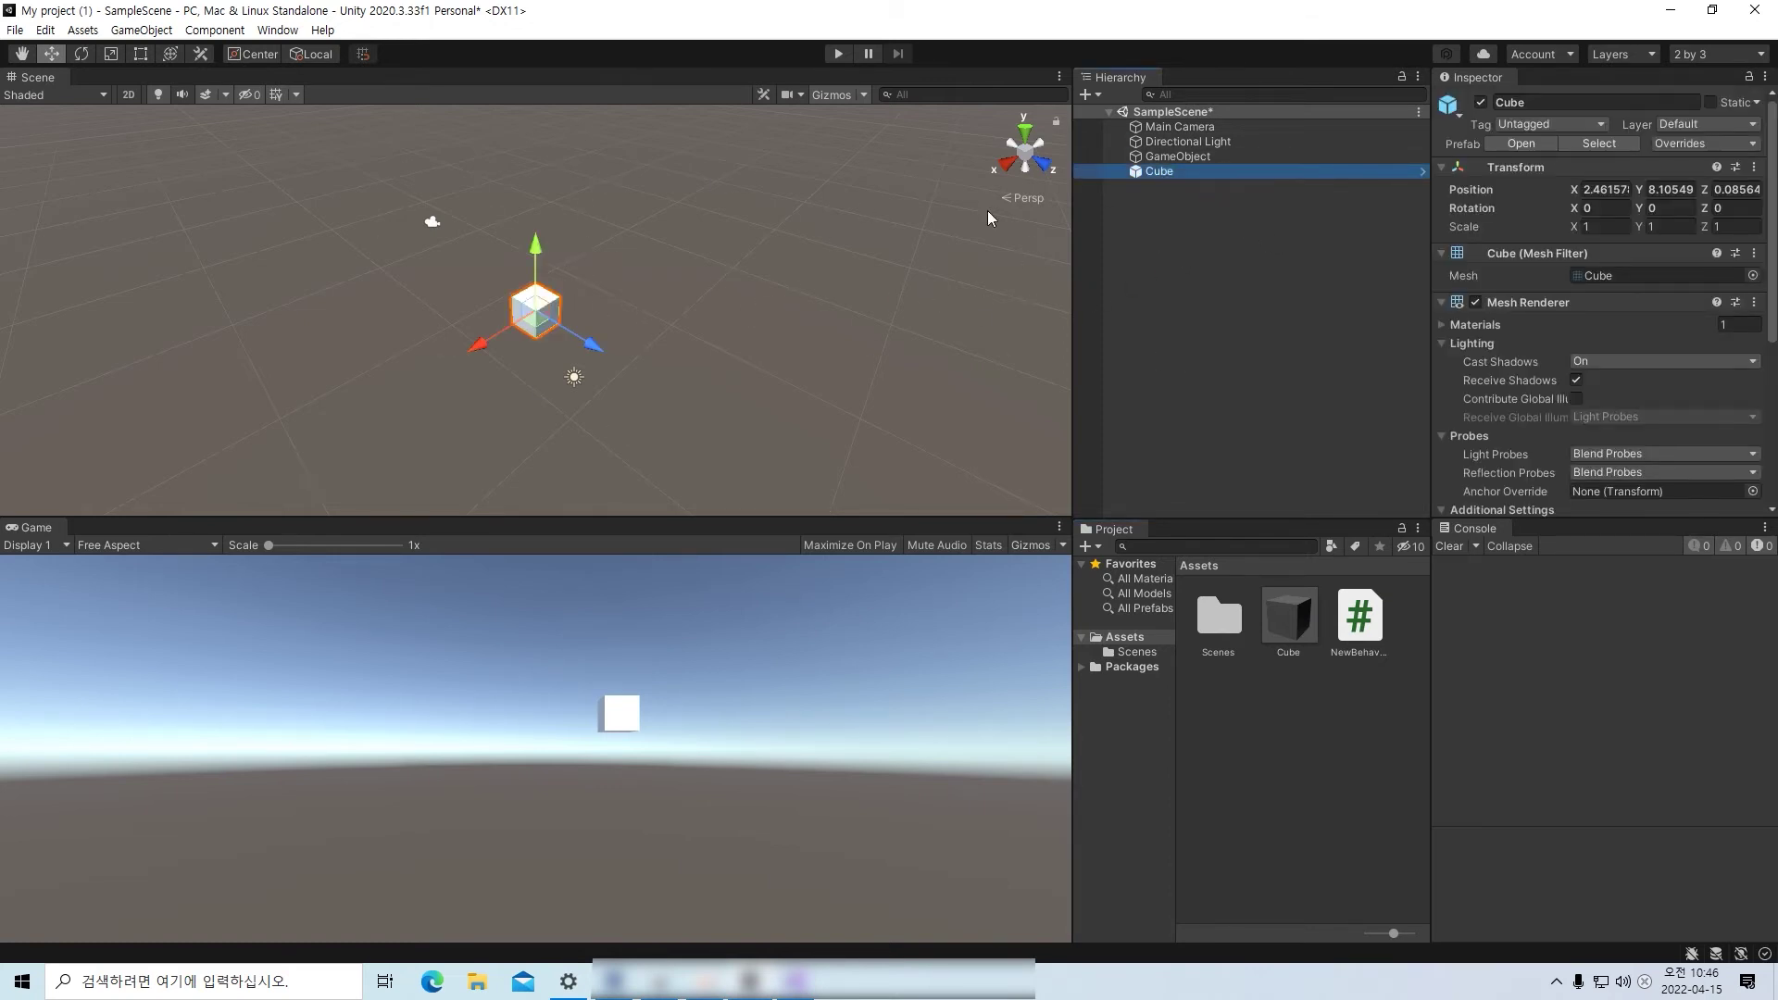
pyautogui.click(1350, 342)
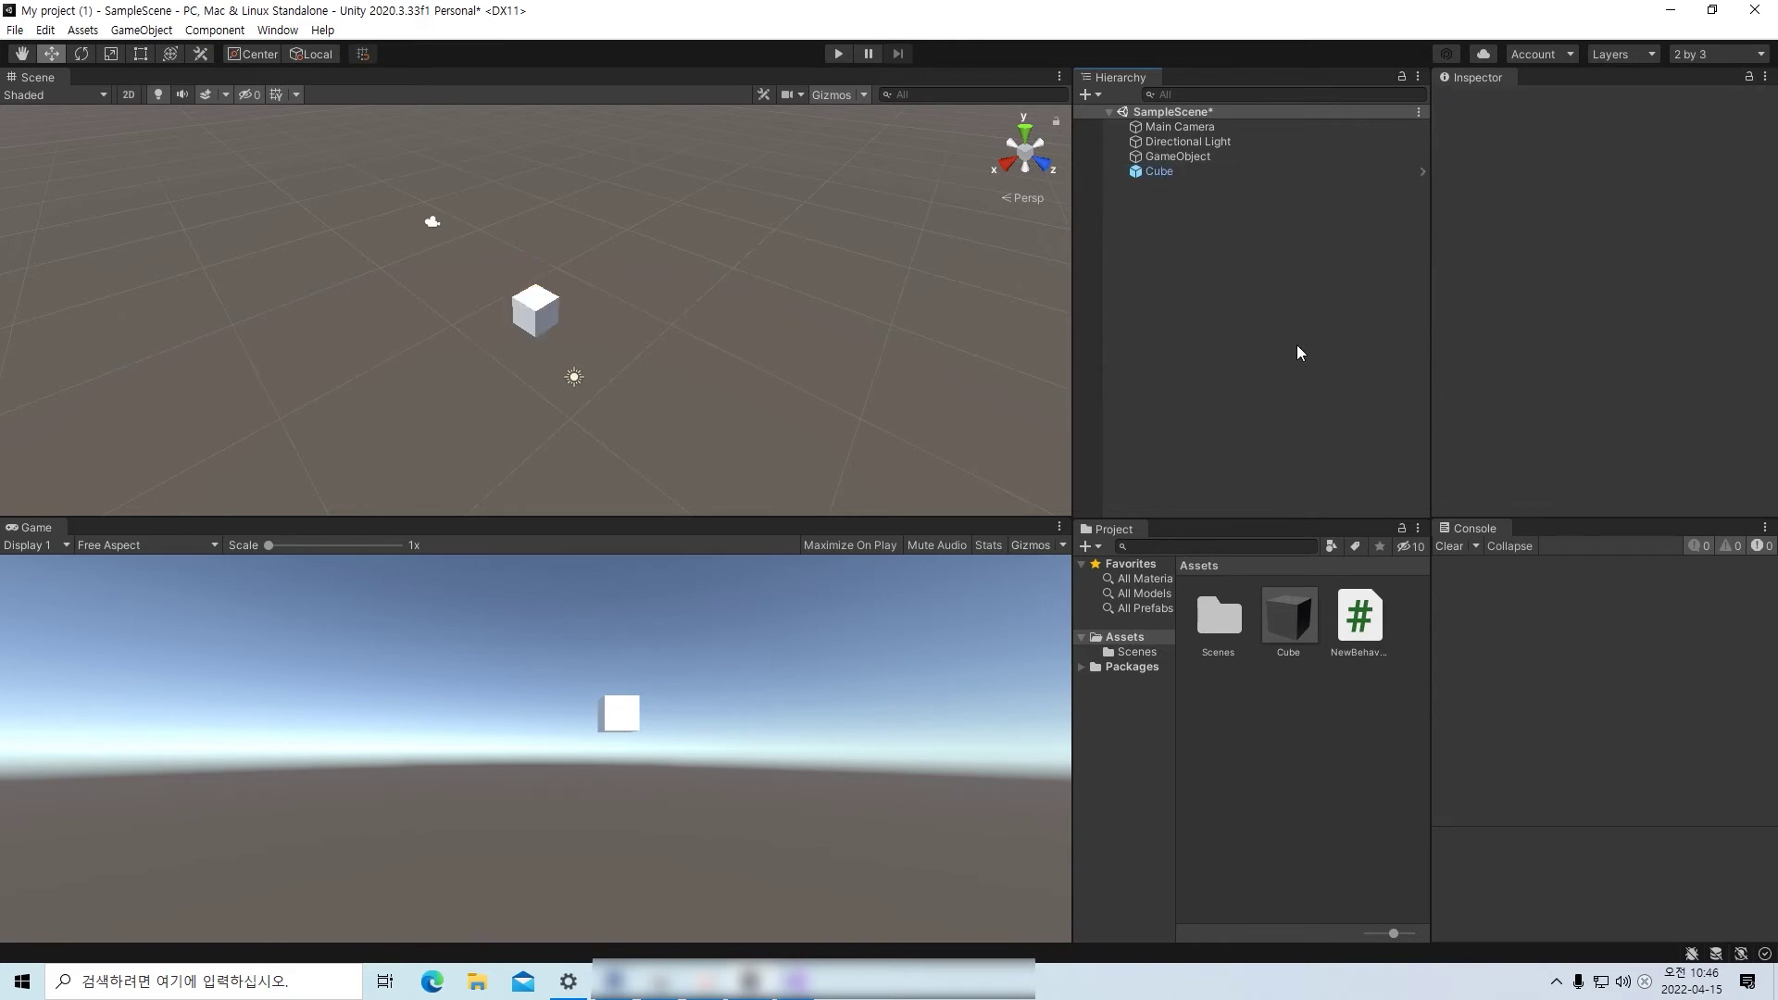
# - Place a second instance of the Cube prefab in the Scene view, near the directional light
pyautogui.click(1283, 624)
pyautogui.moveTo(1284, 624); pyautogui.dragTo(620, 382)
pyautogui.click(1211, 419)
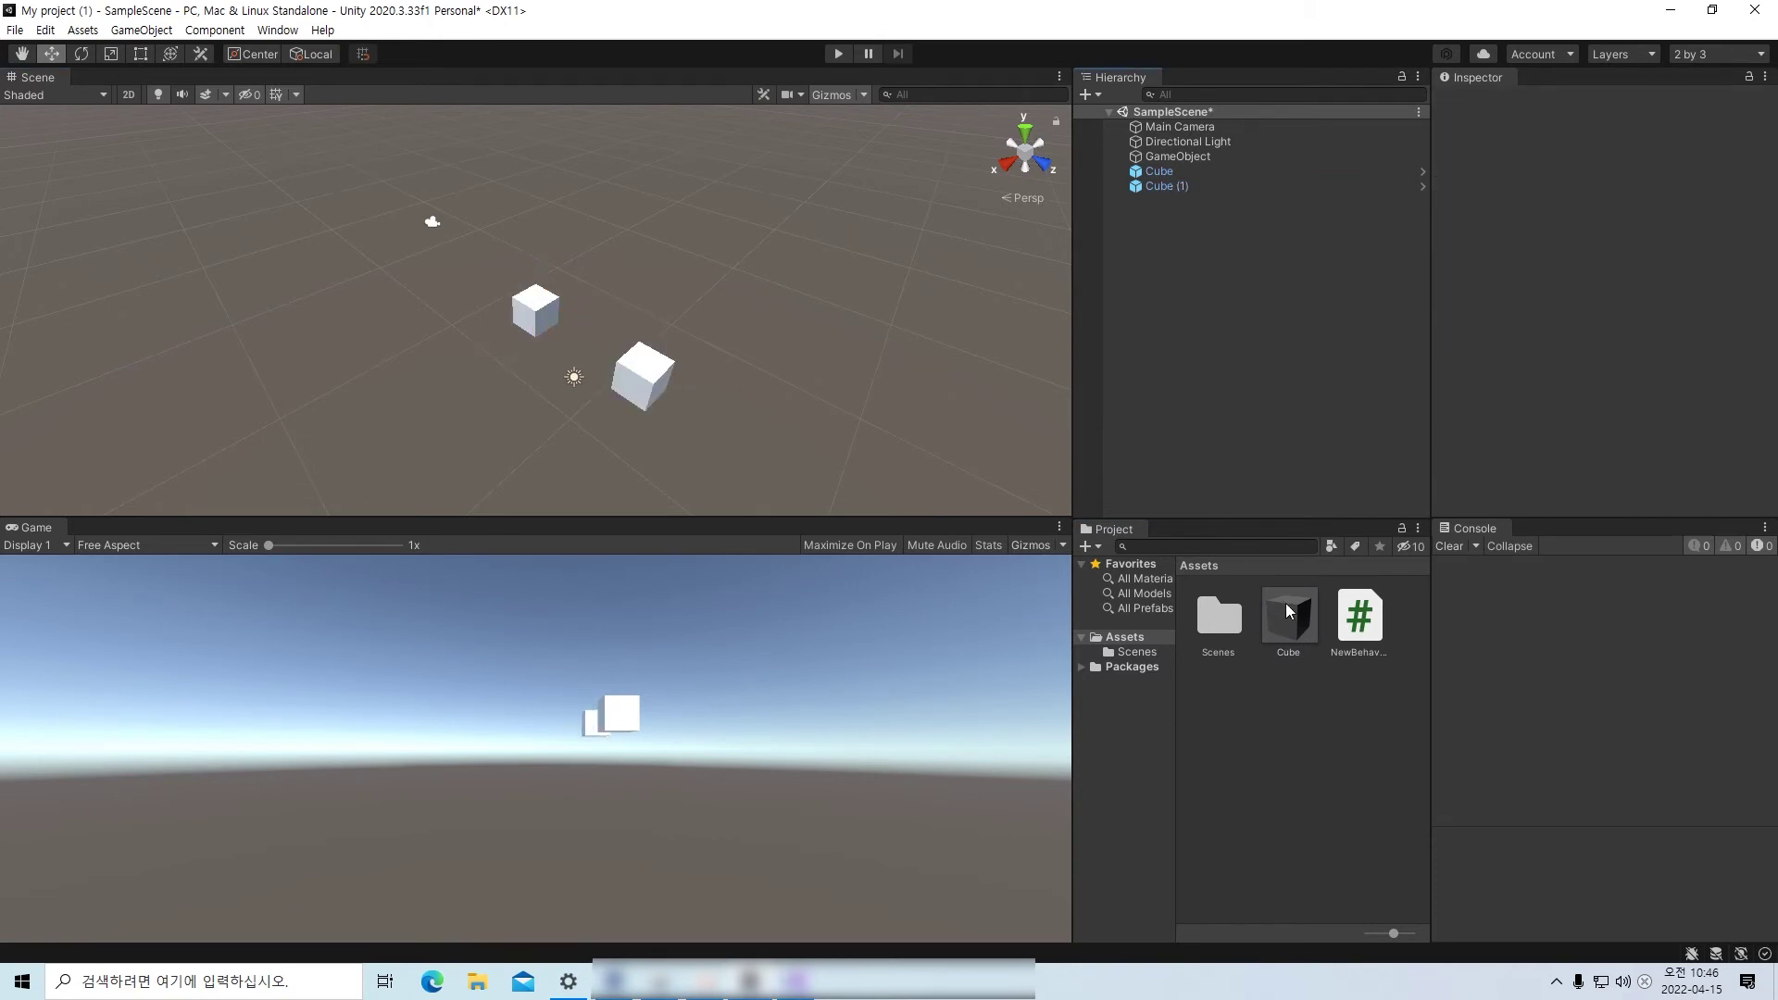
# - Add a third Cube prefab instance to the scene and move it along the Z axis toward the camera
pyautogui.moveTo(1180, 298); pyautogui.dragTo(1162, 273)
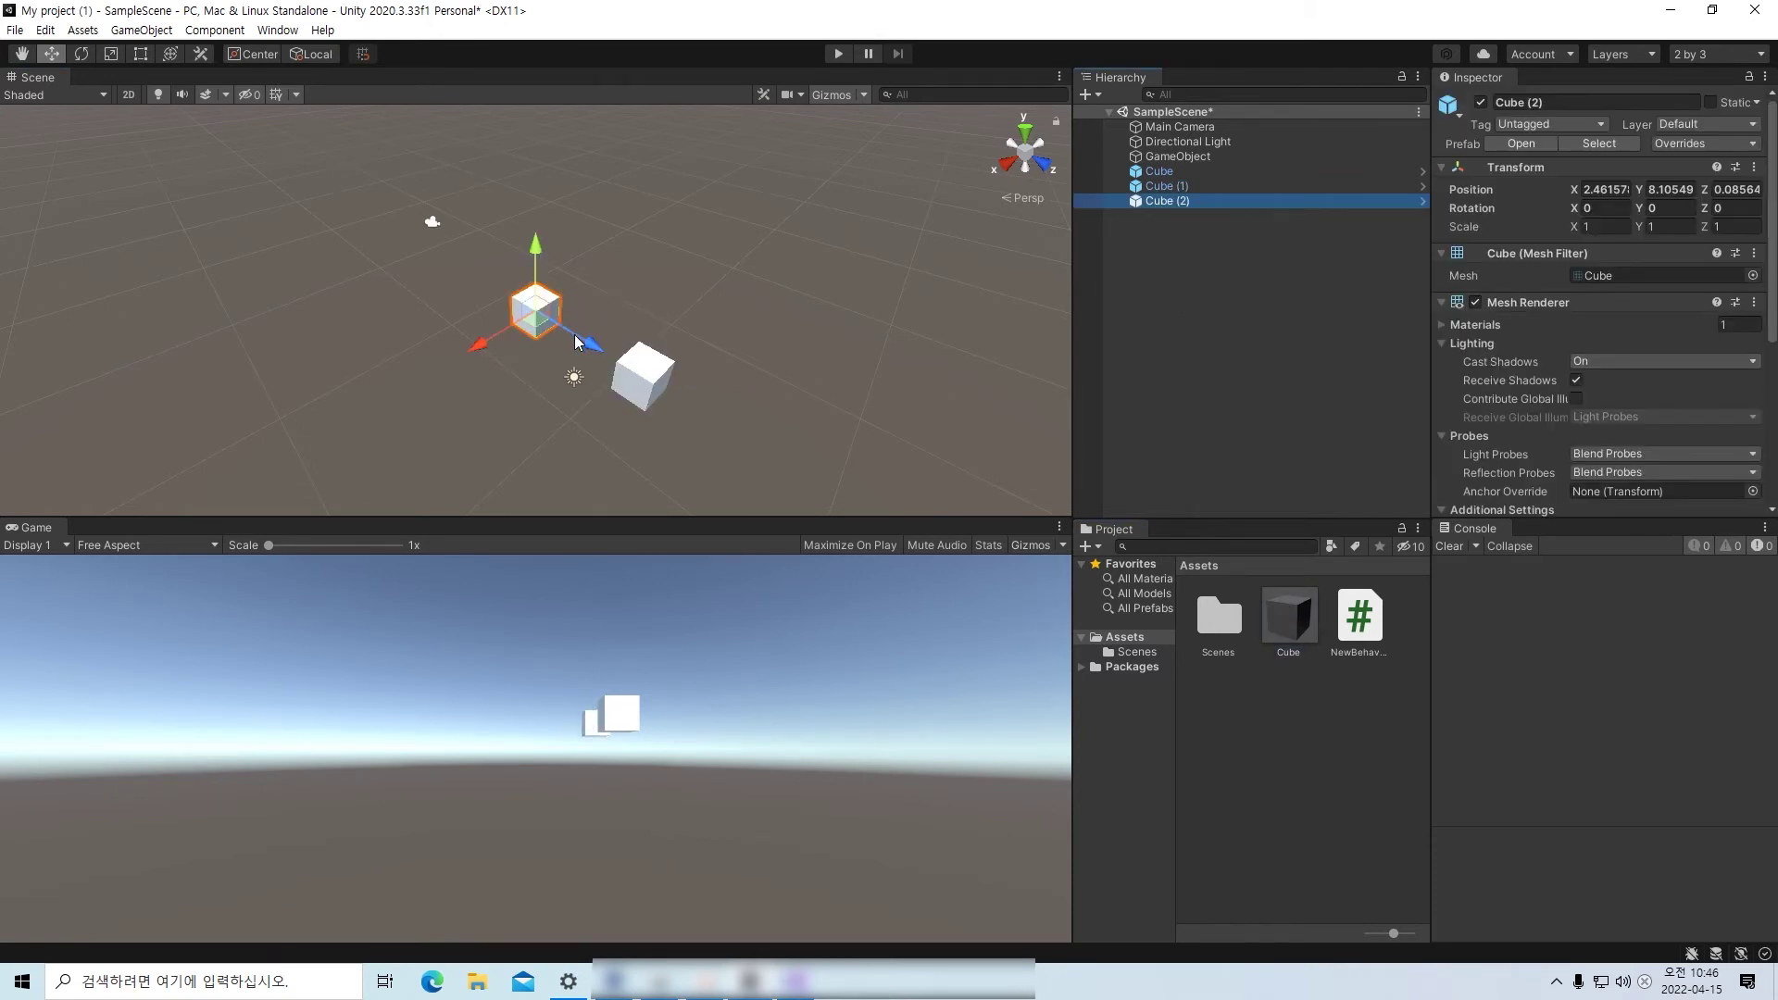
pyautogui.moveTo(578, 336); pyautogui.dragTo(472, 284)
pyautogui.click(1218, 421)
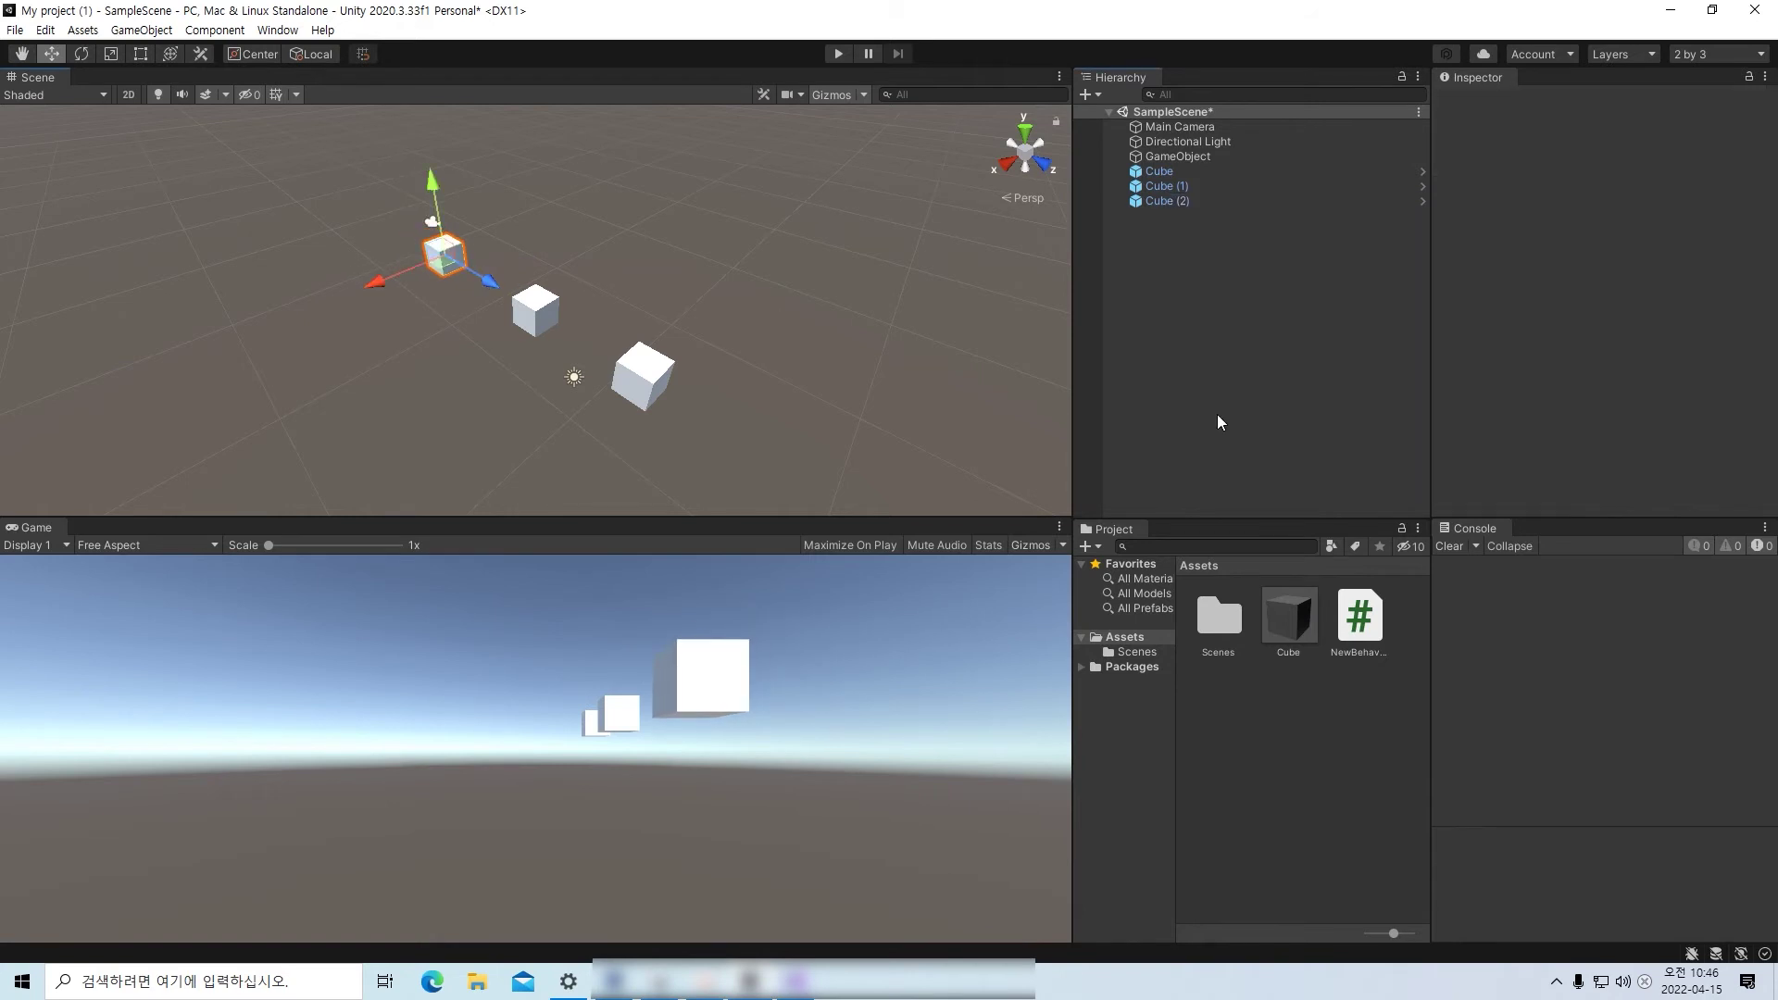
# - Add a fourth Cube prefab instance, move it along the X axis to about 6.13, and view the source prefab
pyautogui.moveTo(1299, 631); pyautogui.dragTo(1232, 295)
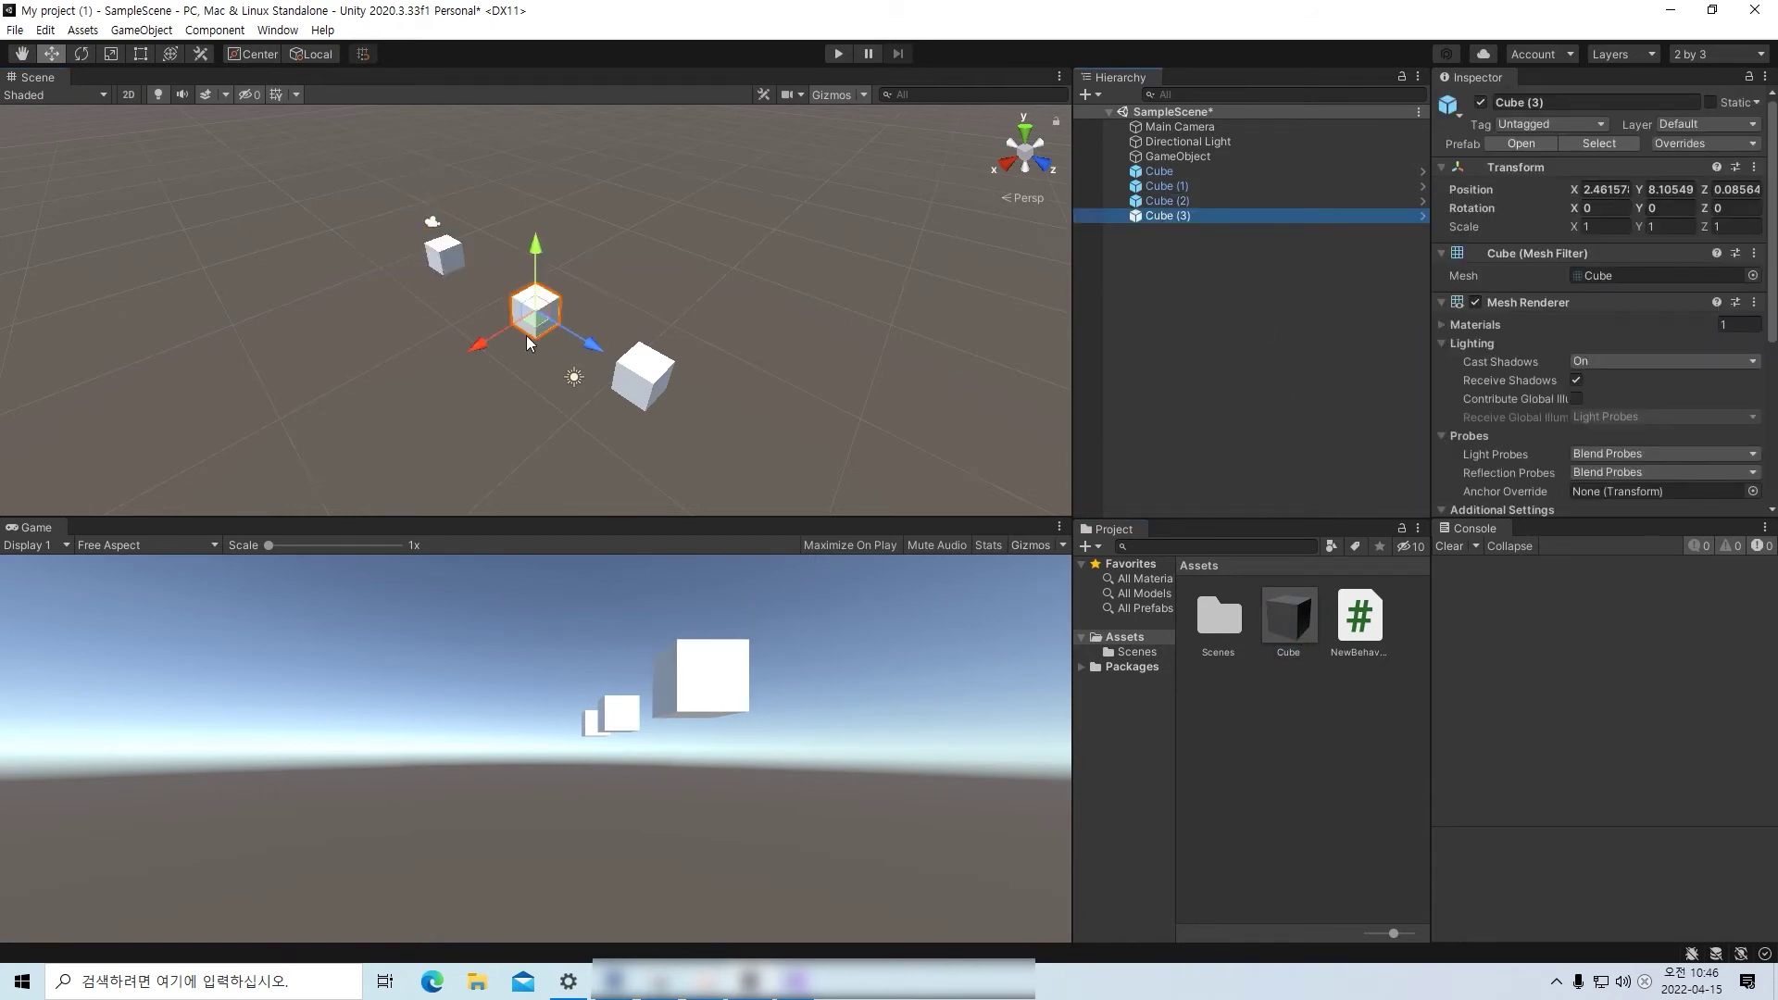
pyautogui.moveTo(497, 343); pyautogui.dragTo(393, 407)
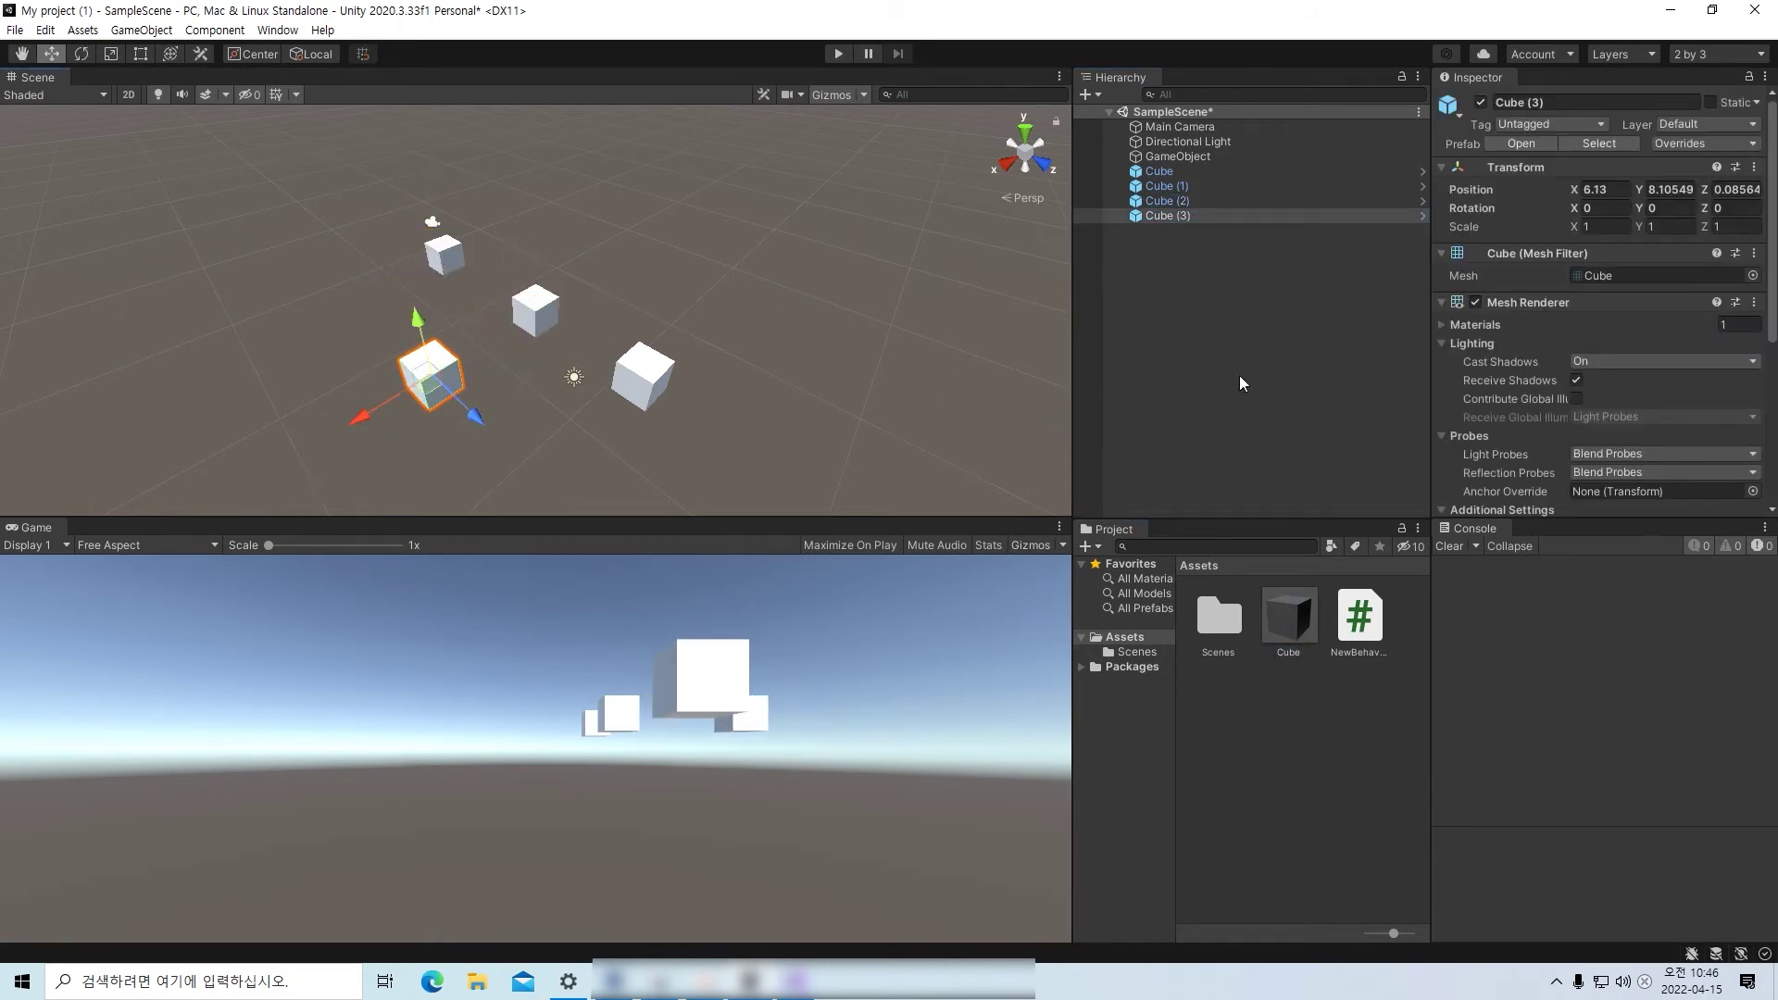
pyautogui.click(1272, 378)
pyautogui.click(1289, 635)
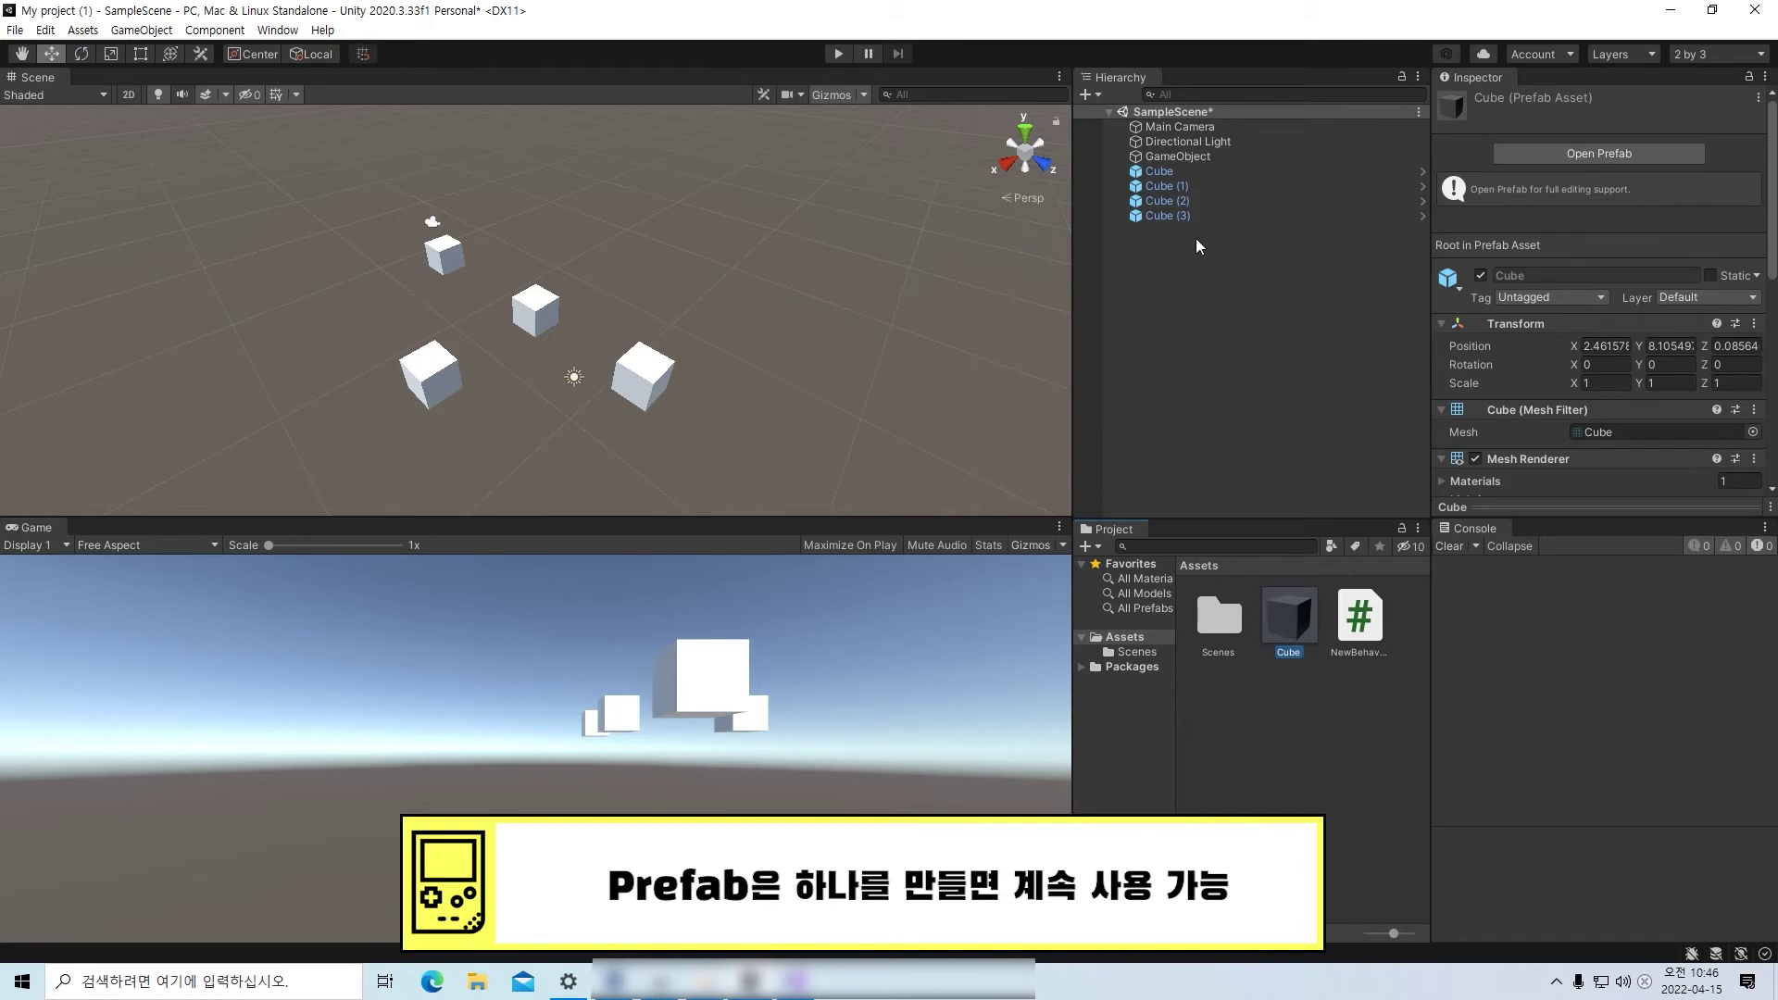
pyautogui.click(1189, 316)
# - Add a 3D sphere to the scene
pyautogui.rightClick(1249, 279)
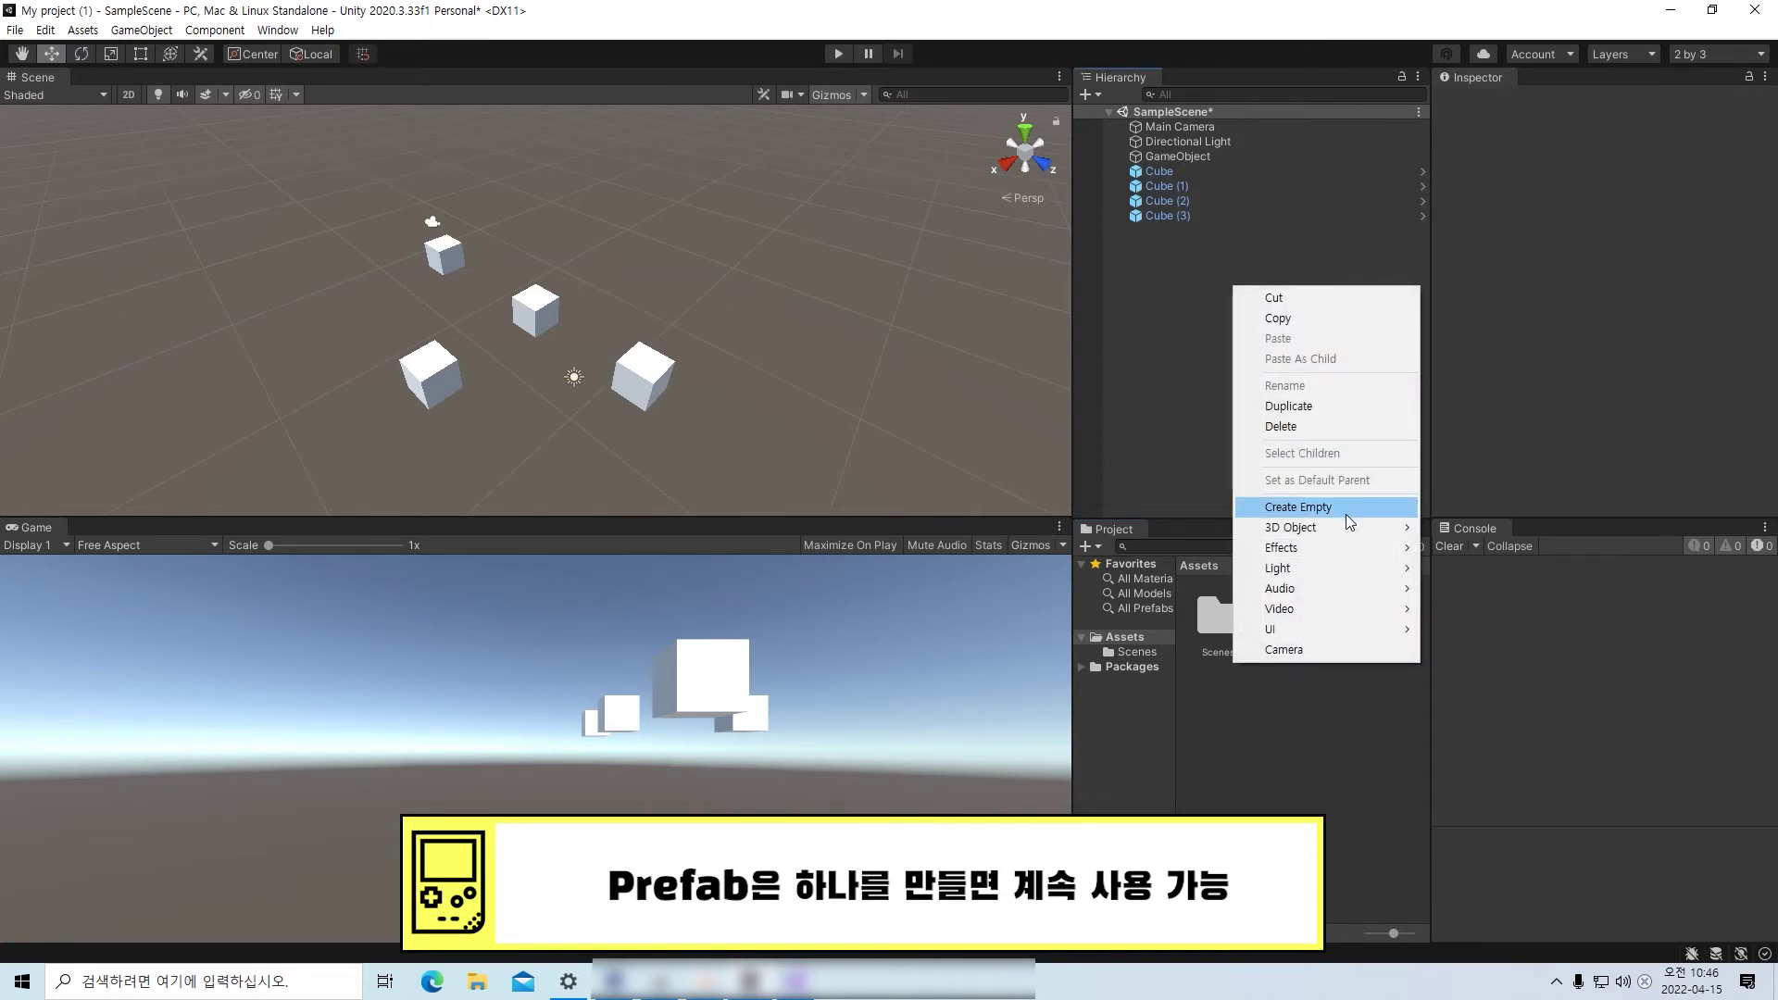
pyautogui.moveTo(1342, 524)
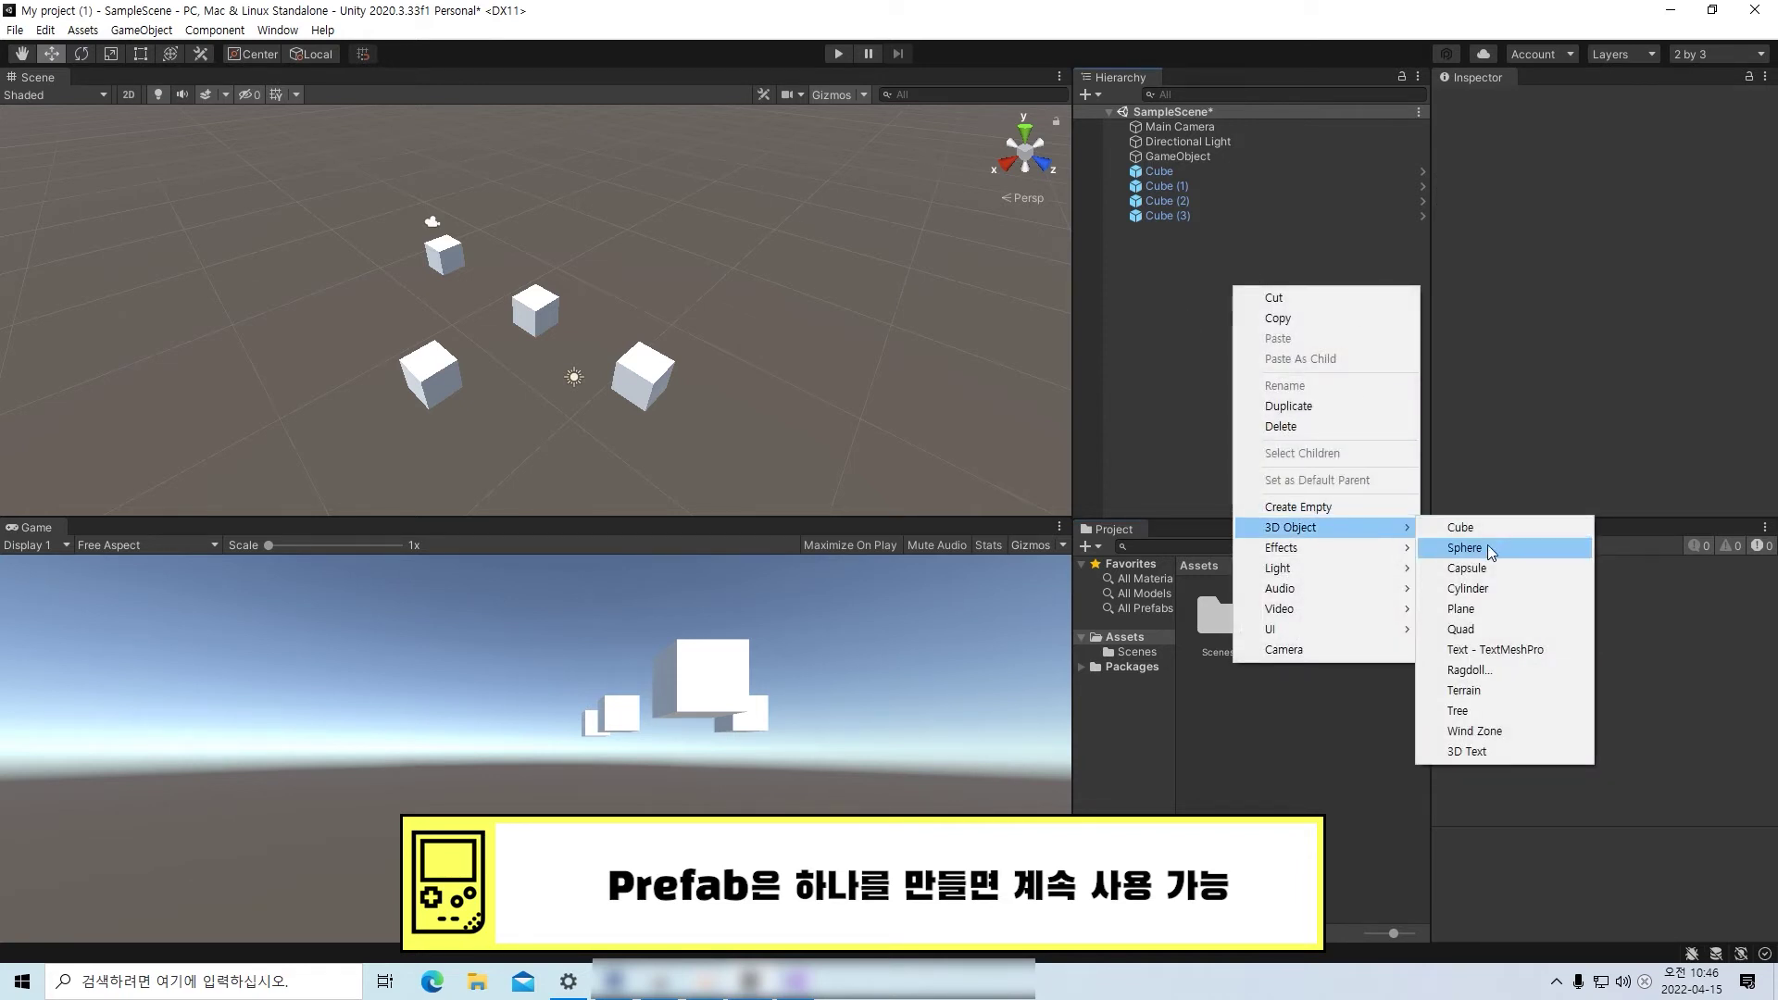
# - Add a 3D Sphere to the scene and move it along the X axis to about -3.66
pyautogui.click(1491, 552)
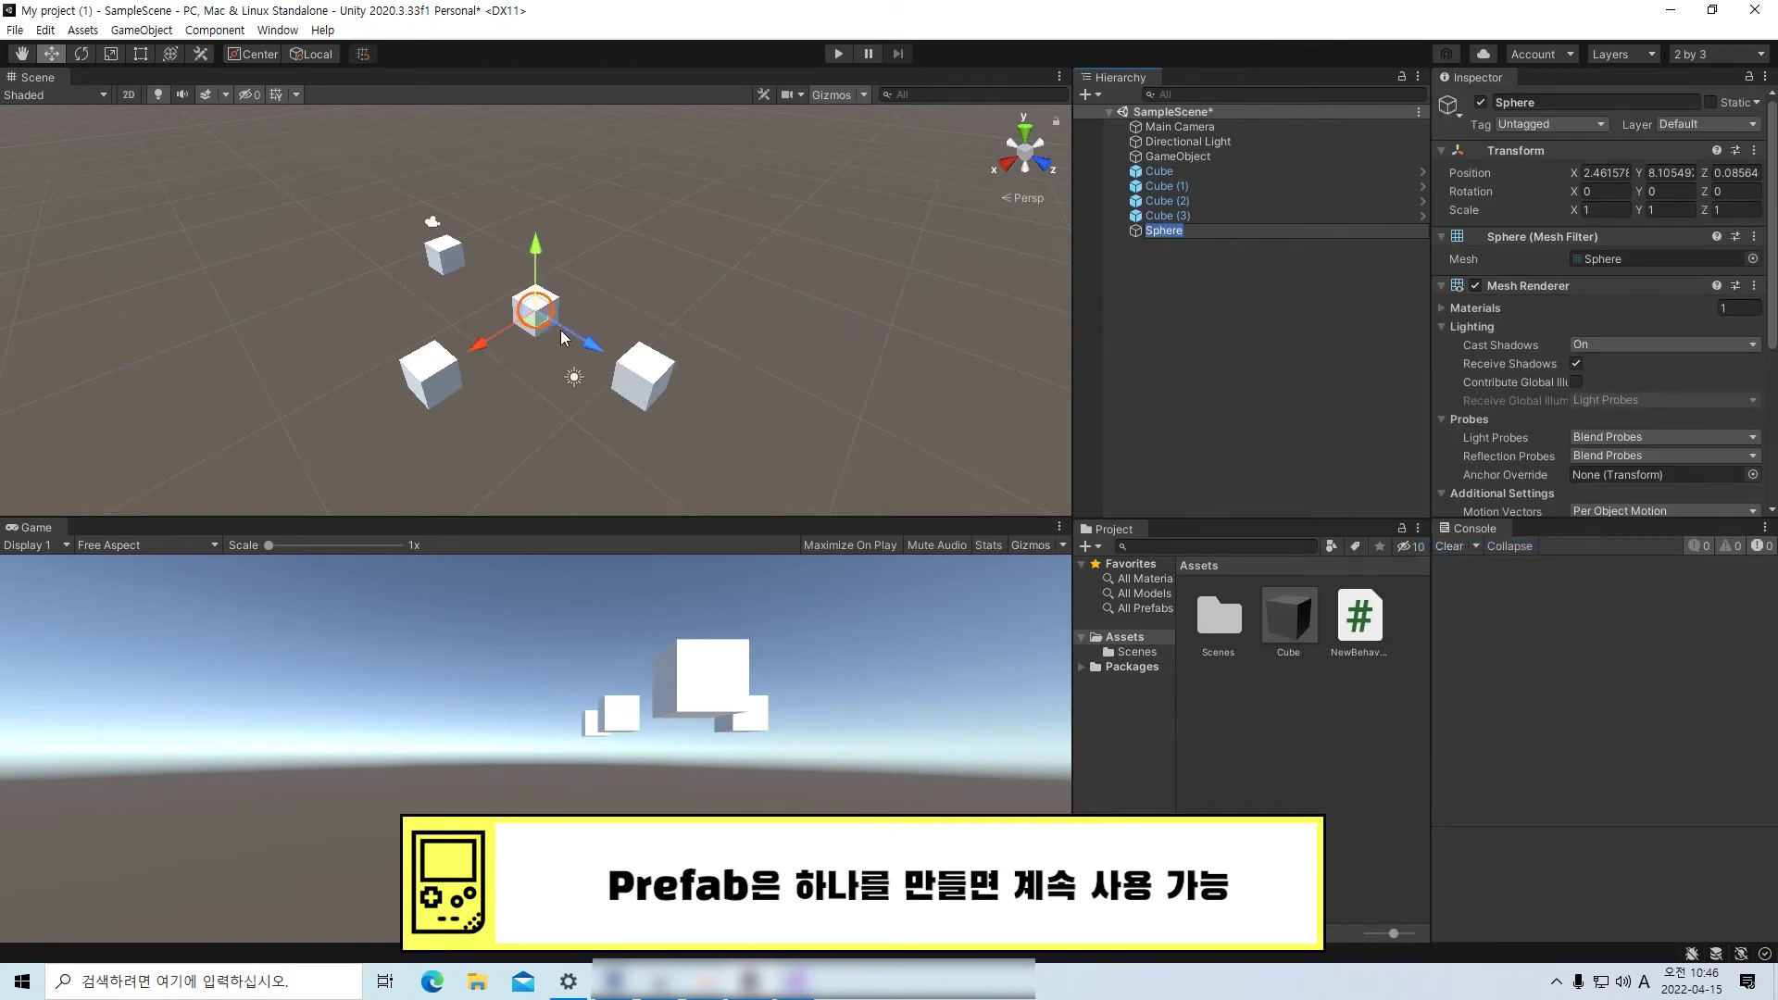
pyautogui.moveTo(561, 337); pyautogui.dragTo(619, 258)
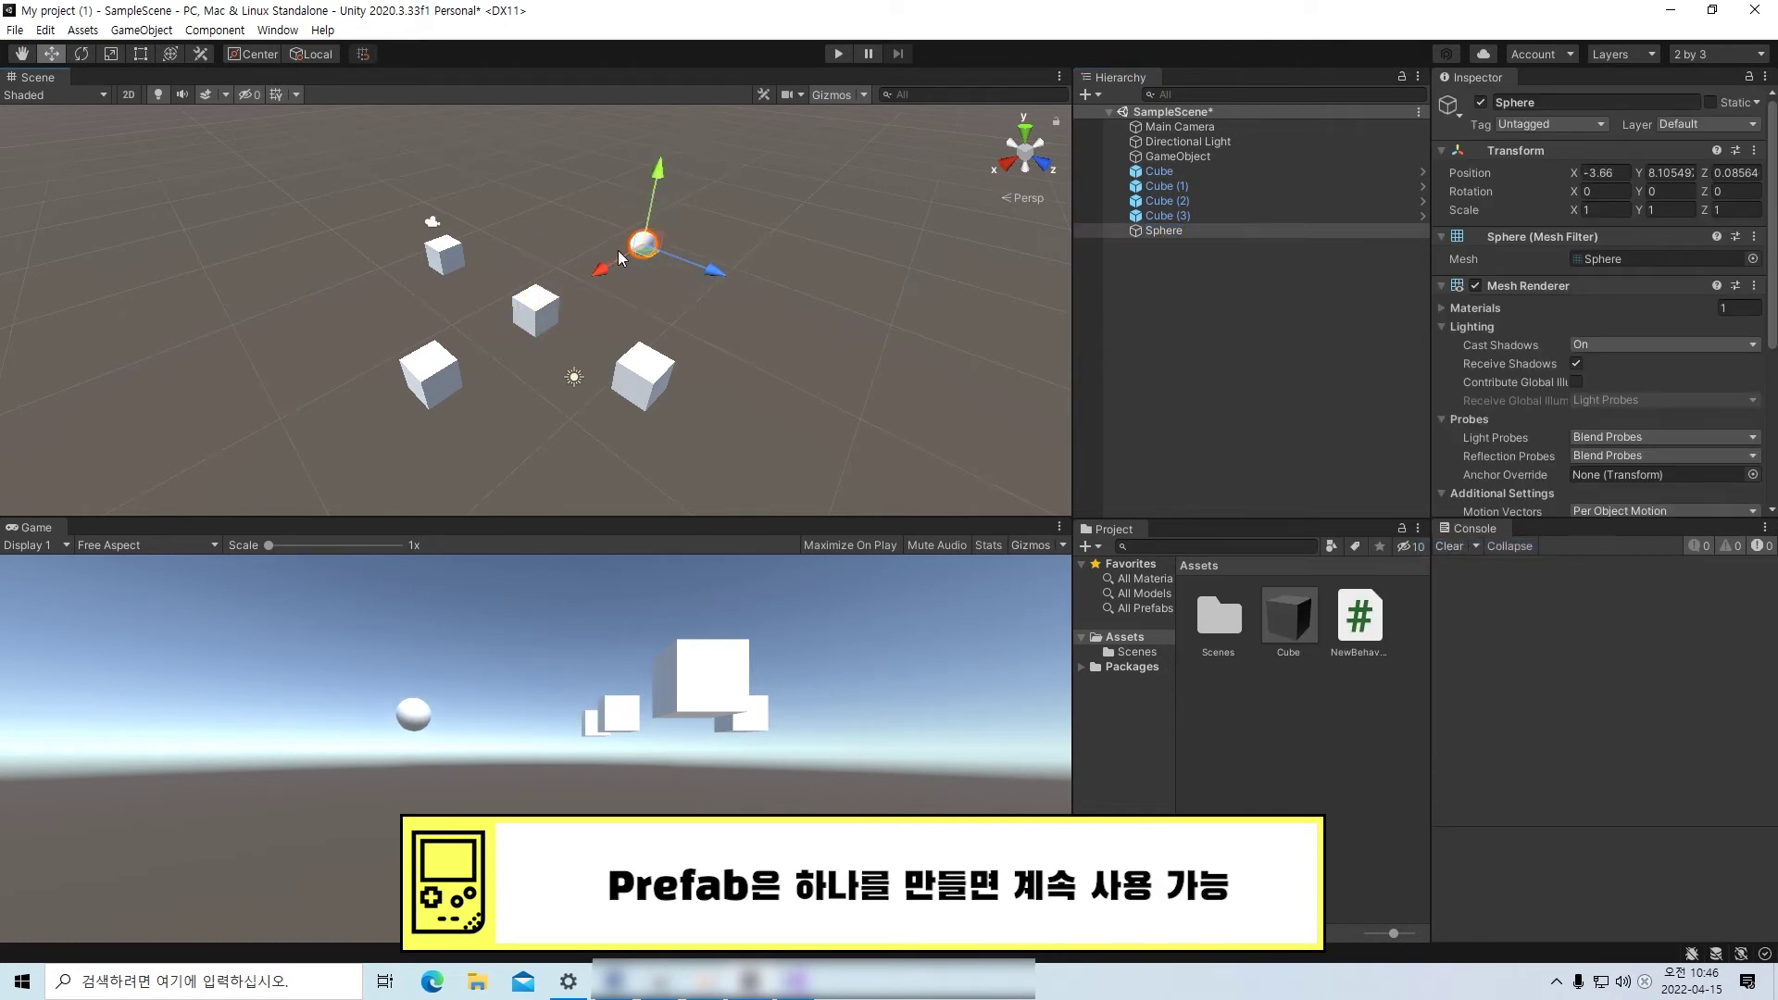
pyautogui.click(790, 259)
pyautogui.click(641, 246)
# - Save the Sphere as a prefab in the Assets folder and delete the original Sphere from the scene
pyautogui.click(1162, 230)
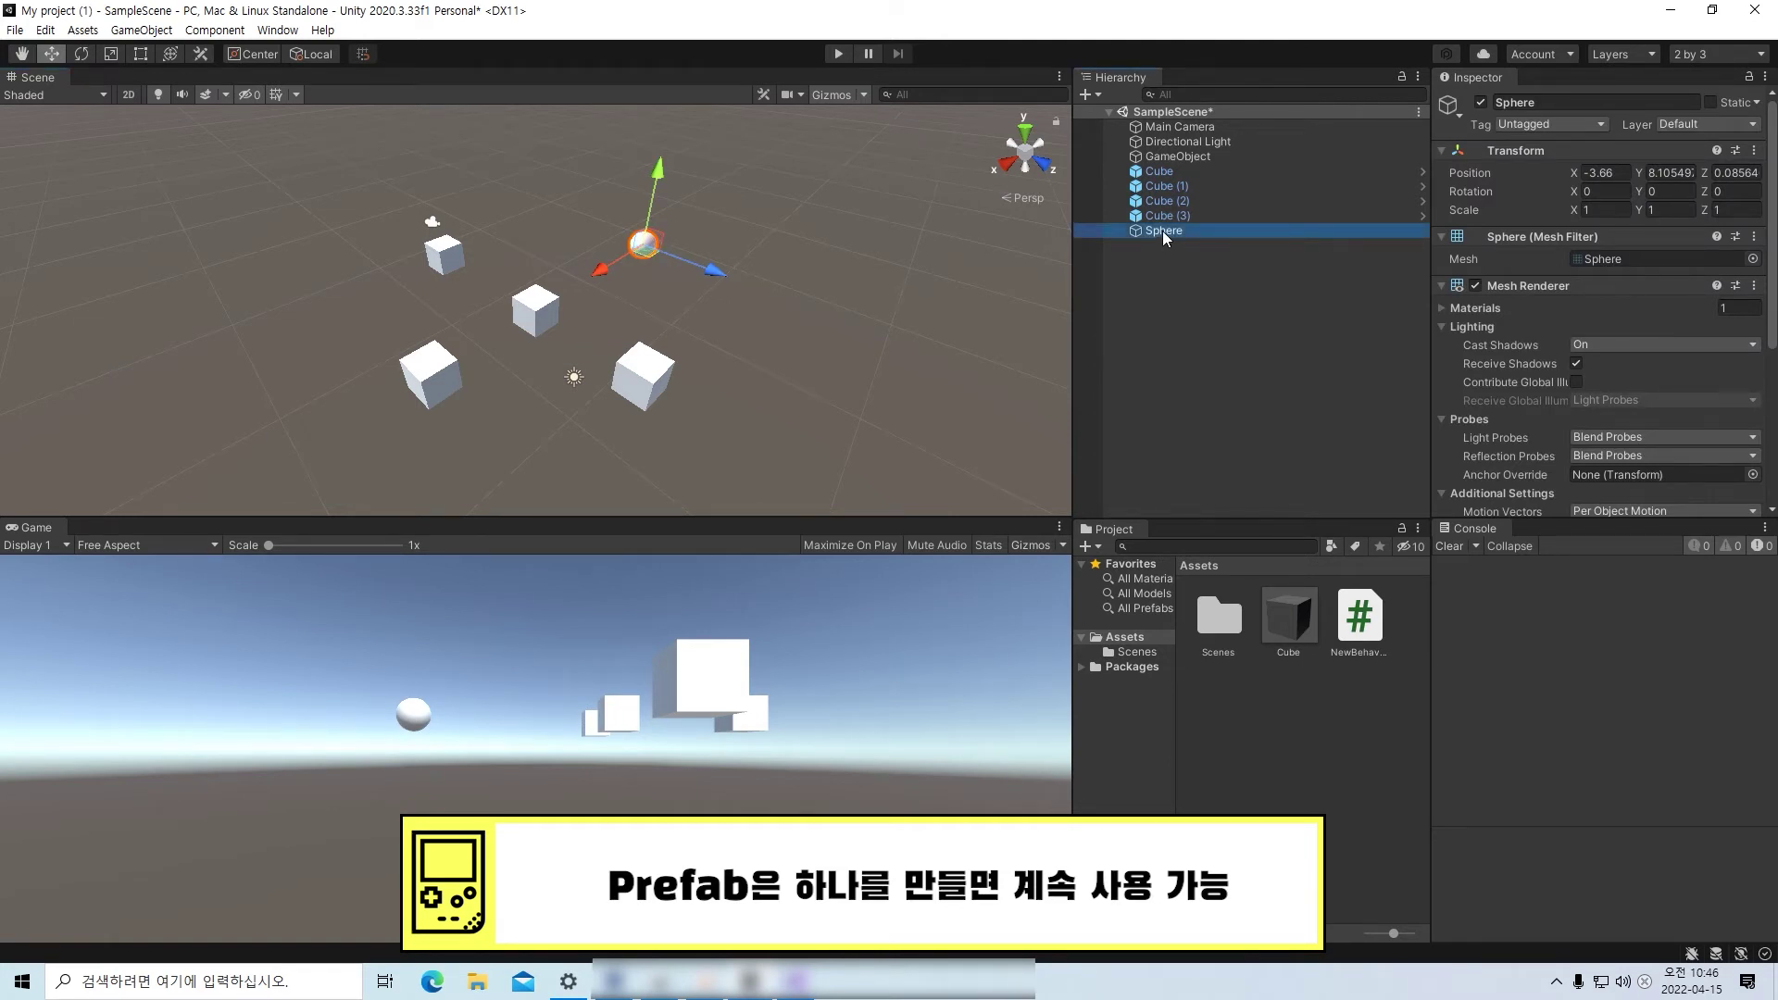
pyautogui.moveTo(1162, 231); pyautogui.dragTo(1306, 776)
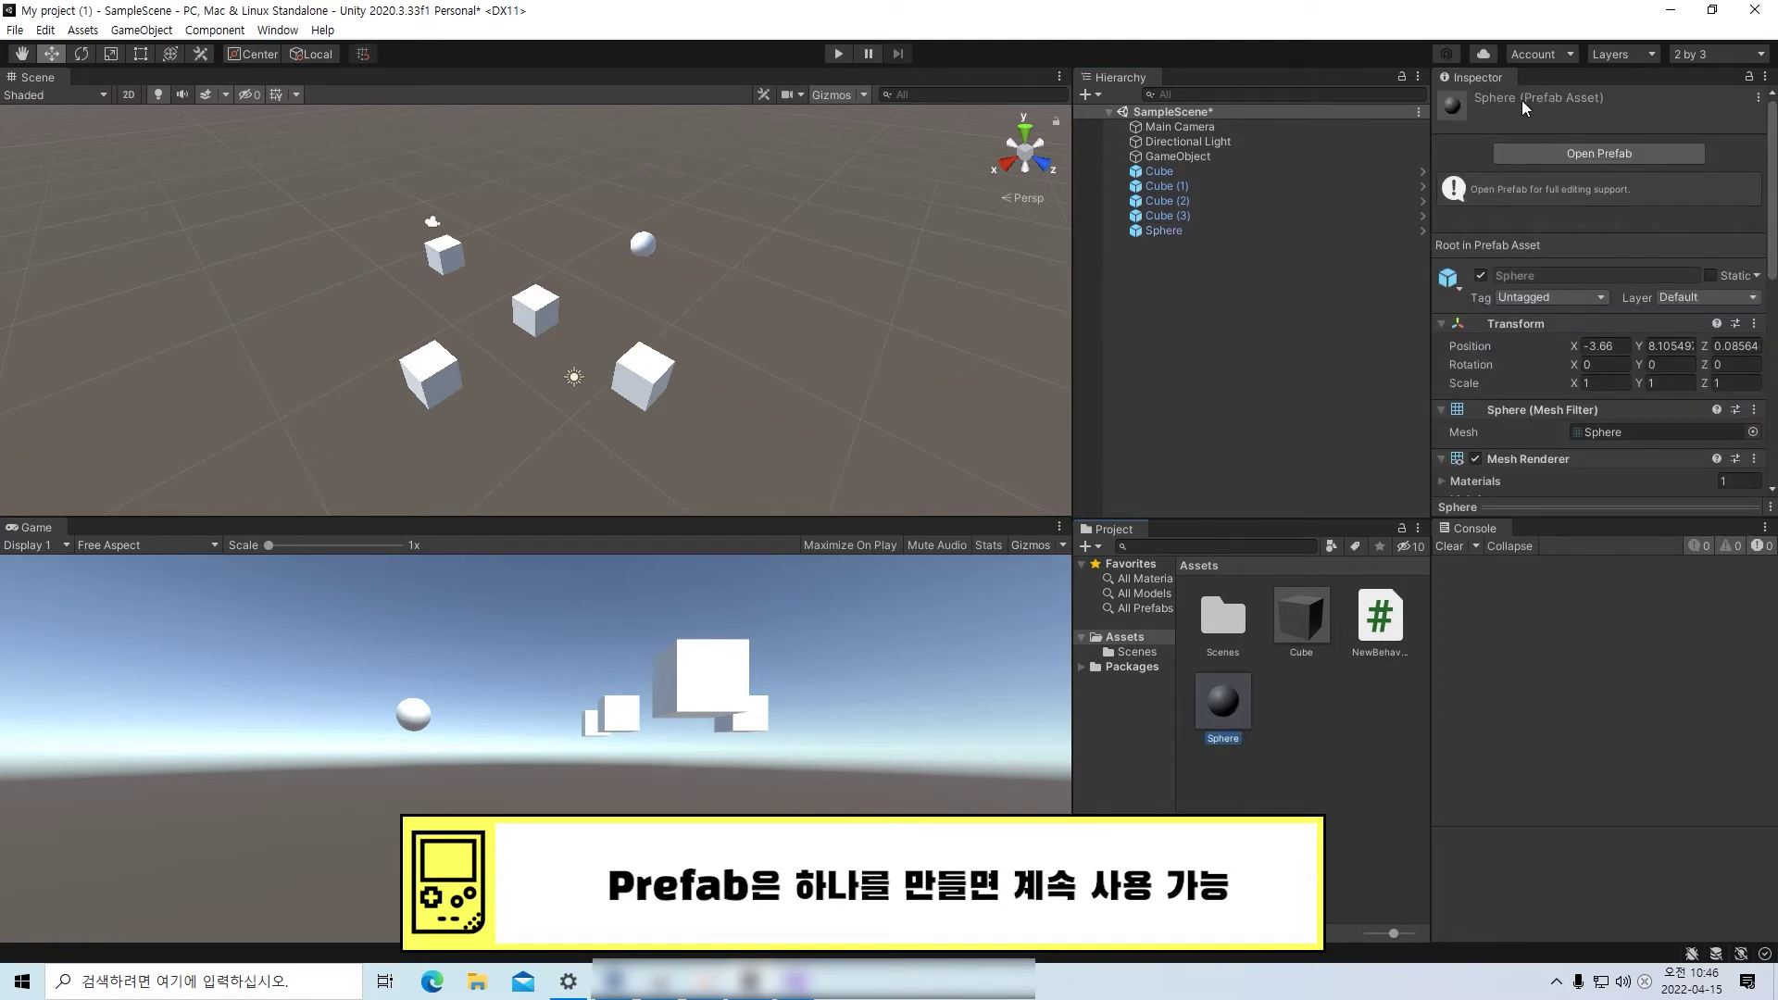
pyautogui.click(1159, 231)
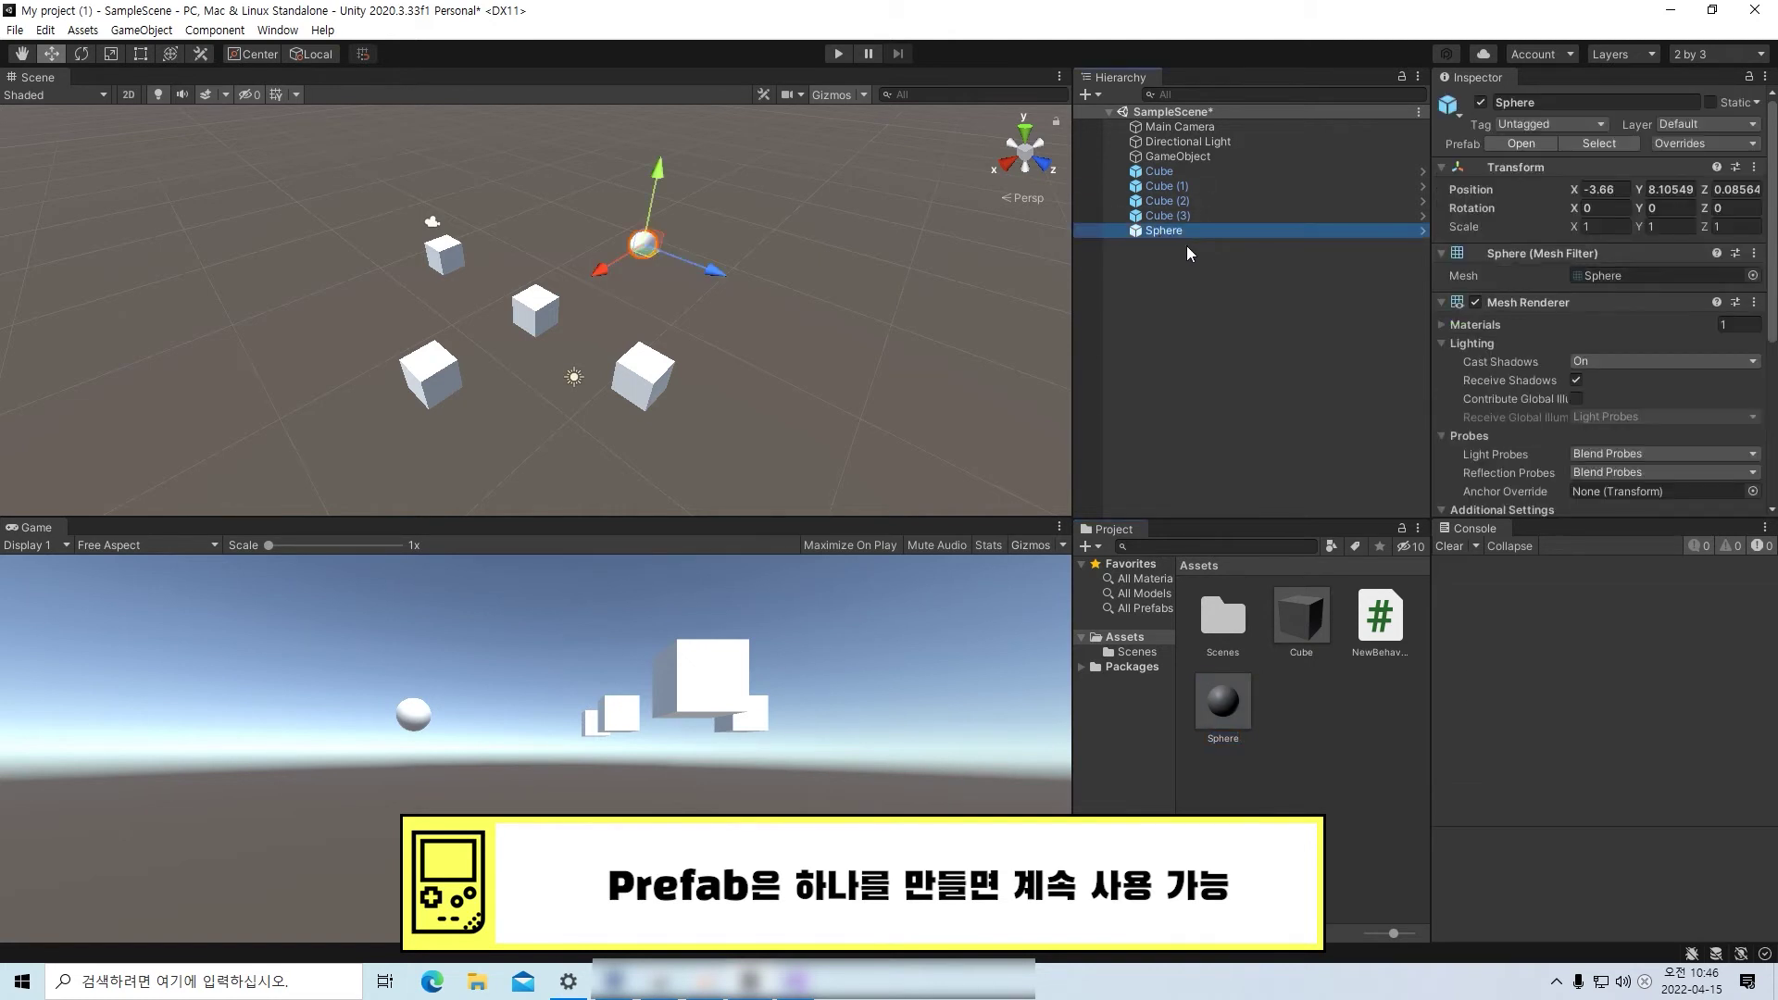
pyautogui.press('Delete')
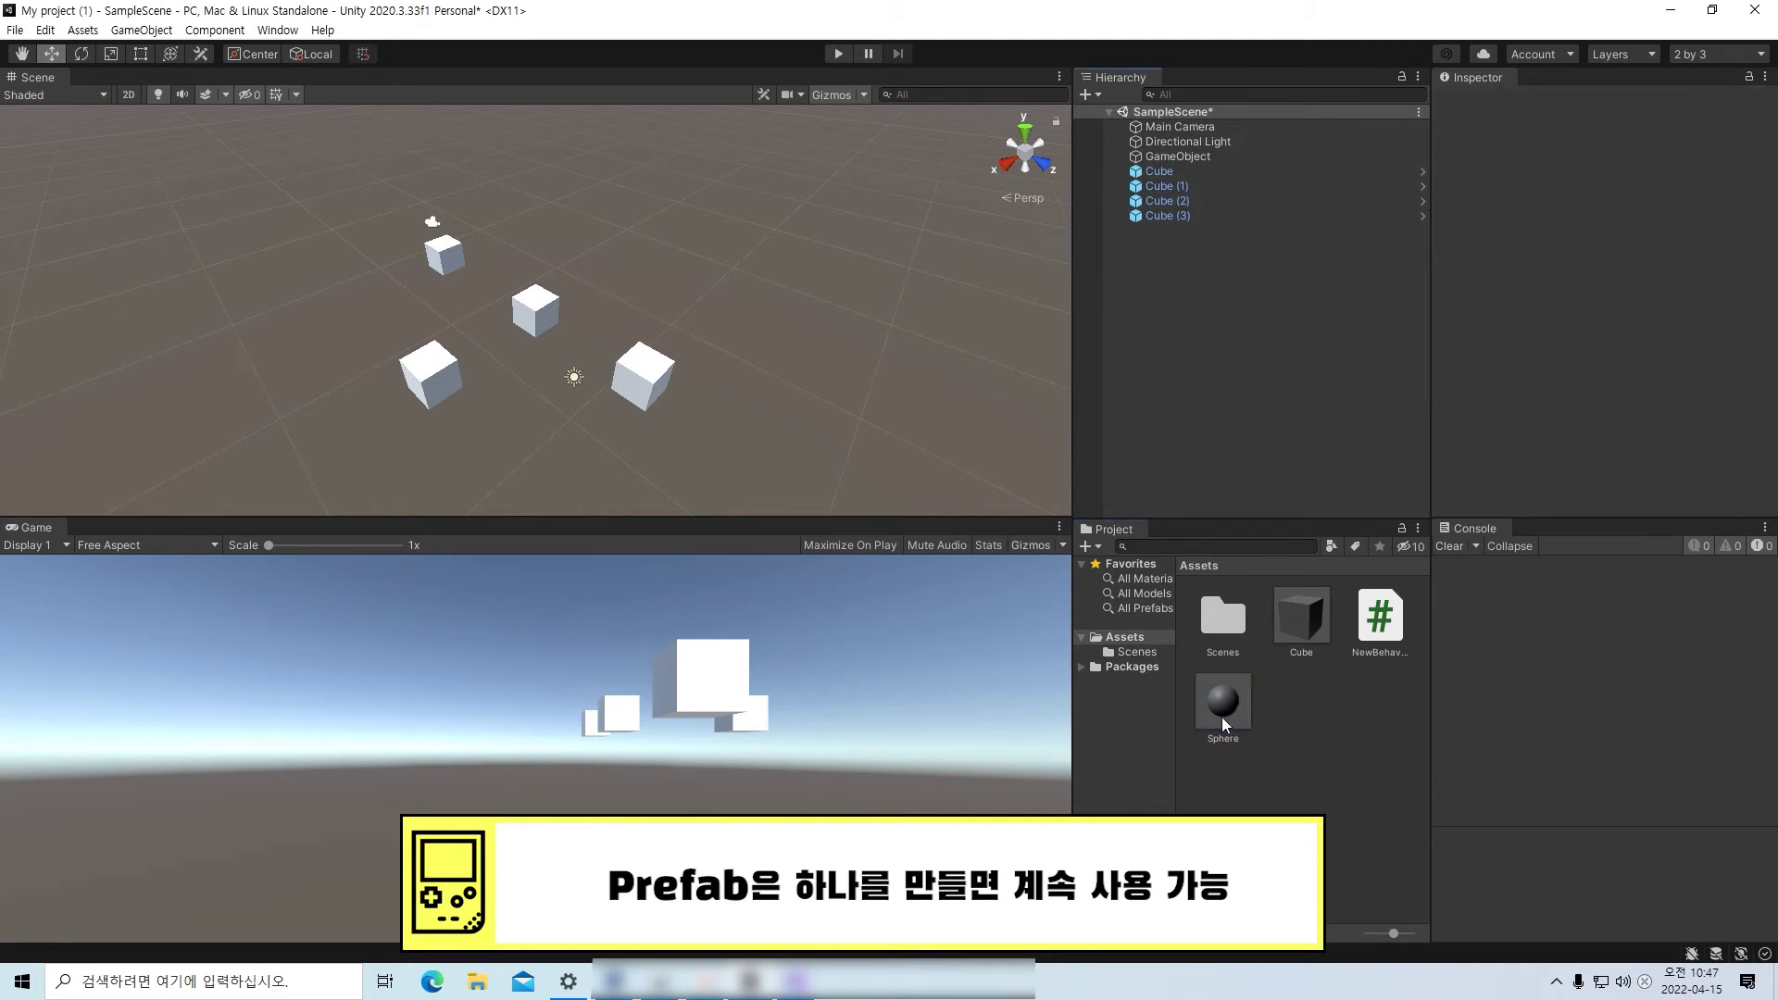
# - Place two instances of the Sphere prefab in the scene and move the second along Z to about 5.37
pyautogui.moveTo(1222, 724); pyautogui.dragTo(1220, 376)
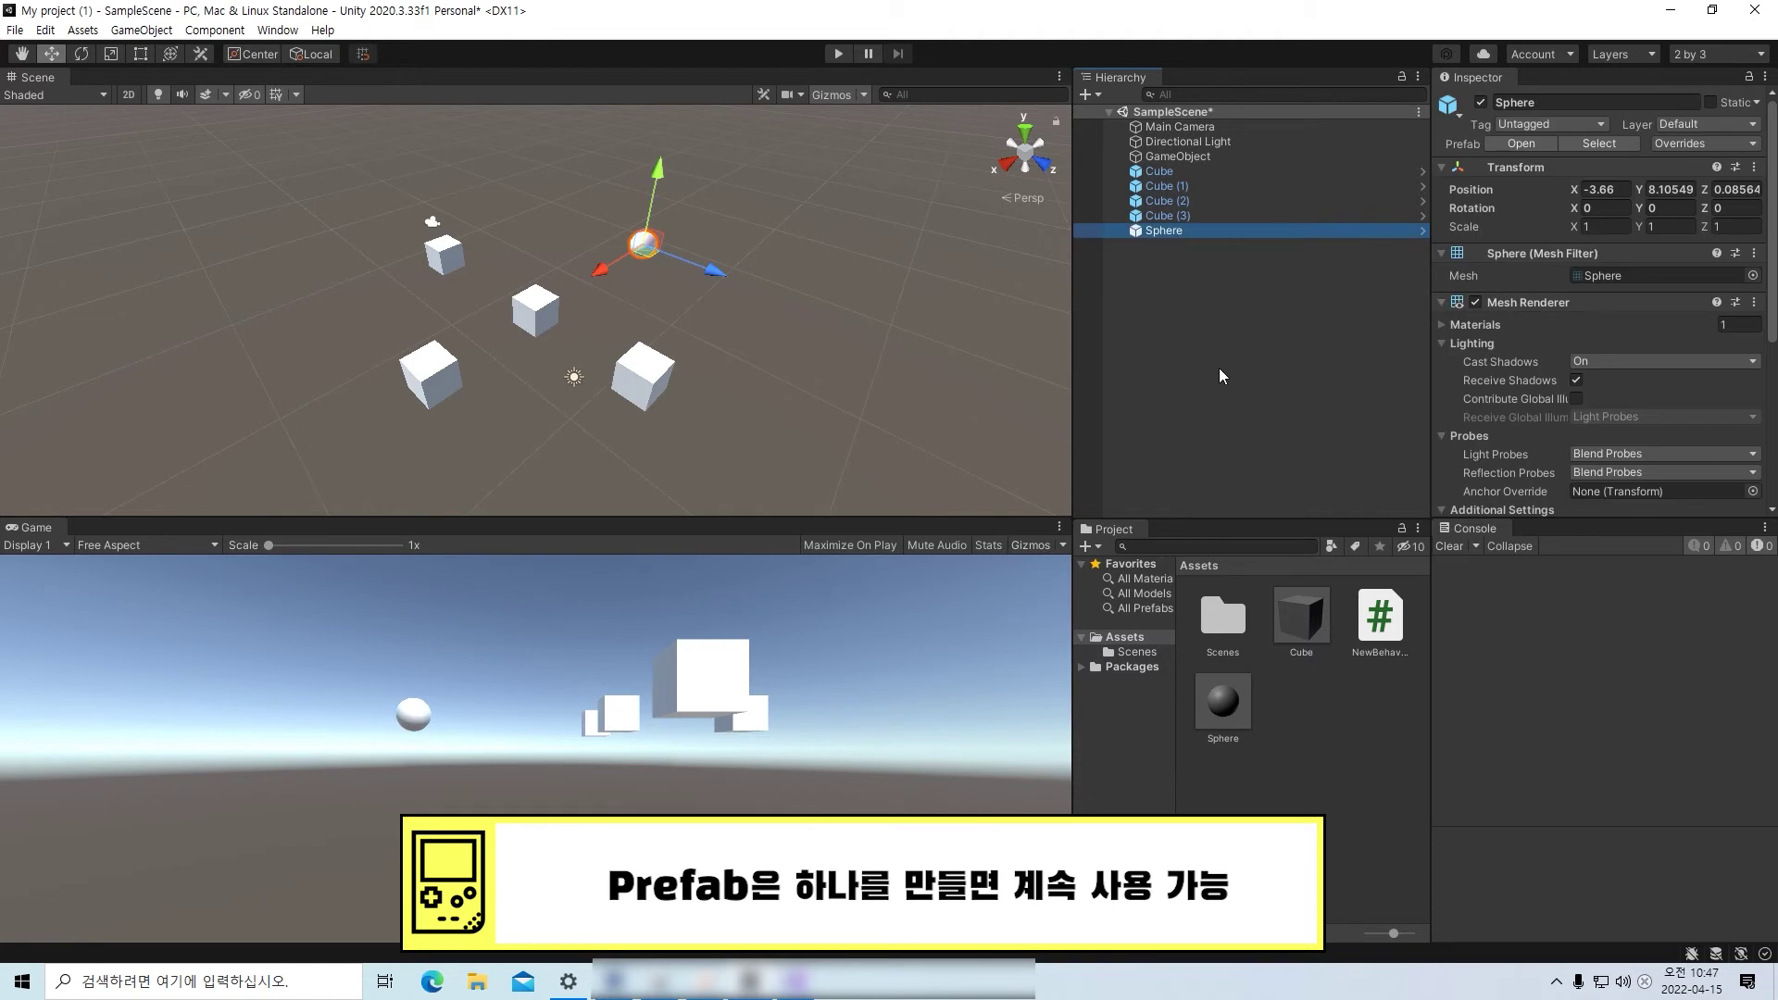
pyautogui.click(1220, 376)
pyautogui.moveTo(1218, 696); pyautogui.dragTo(1292, 346)
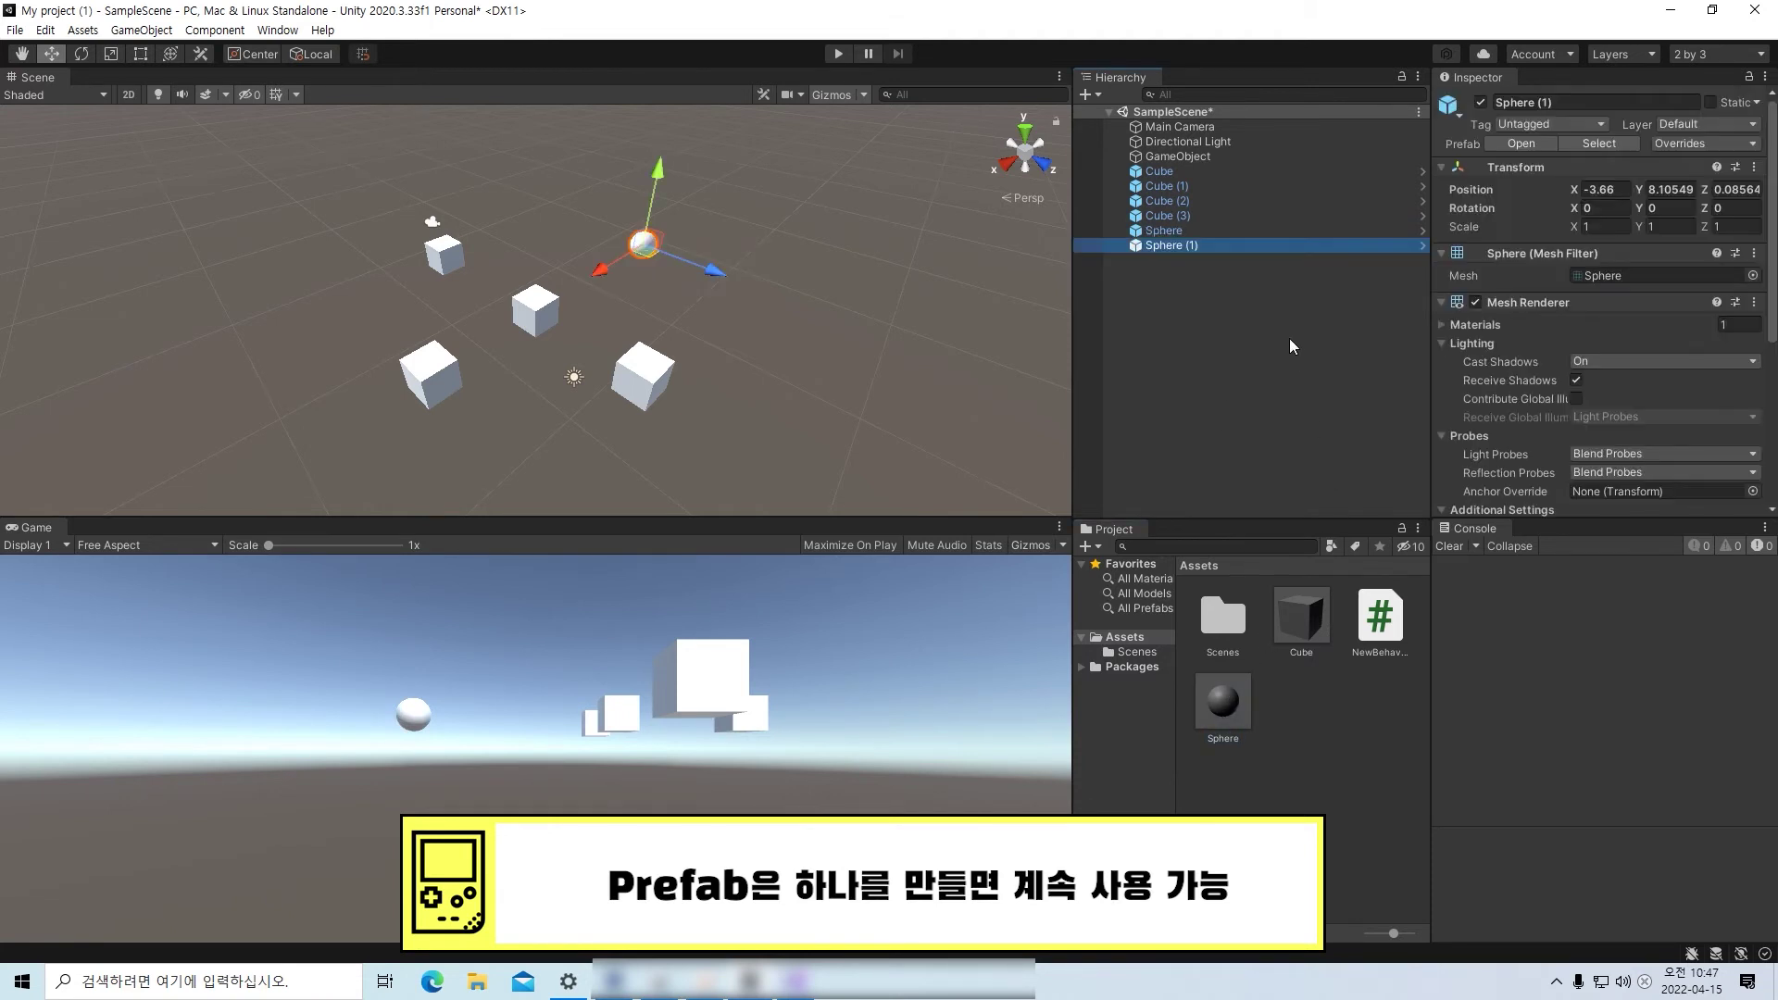
pyautogui.moveTo(714, 274); pyautogui.dragTo(884, 339)
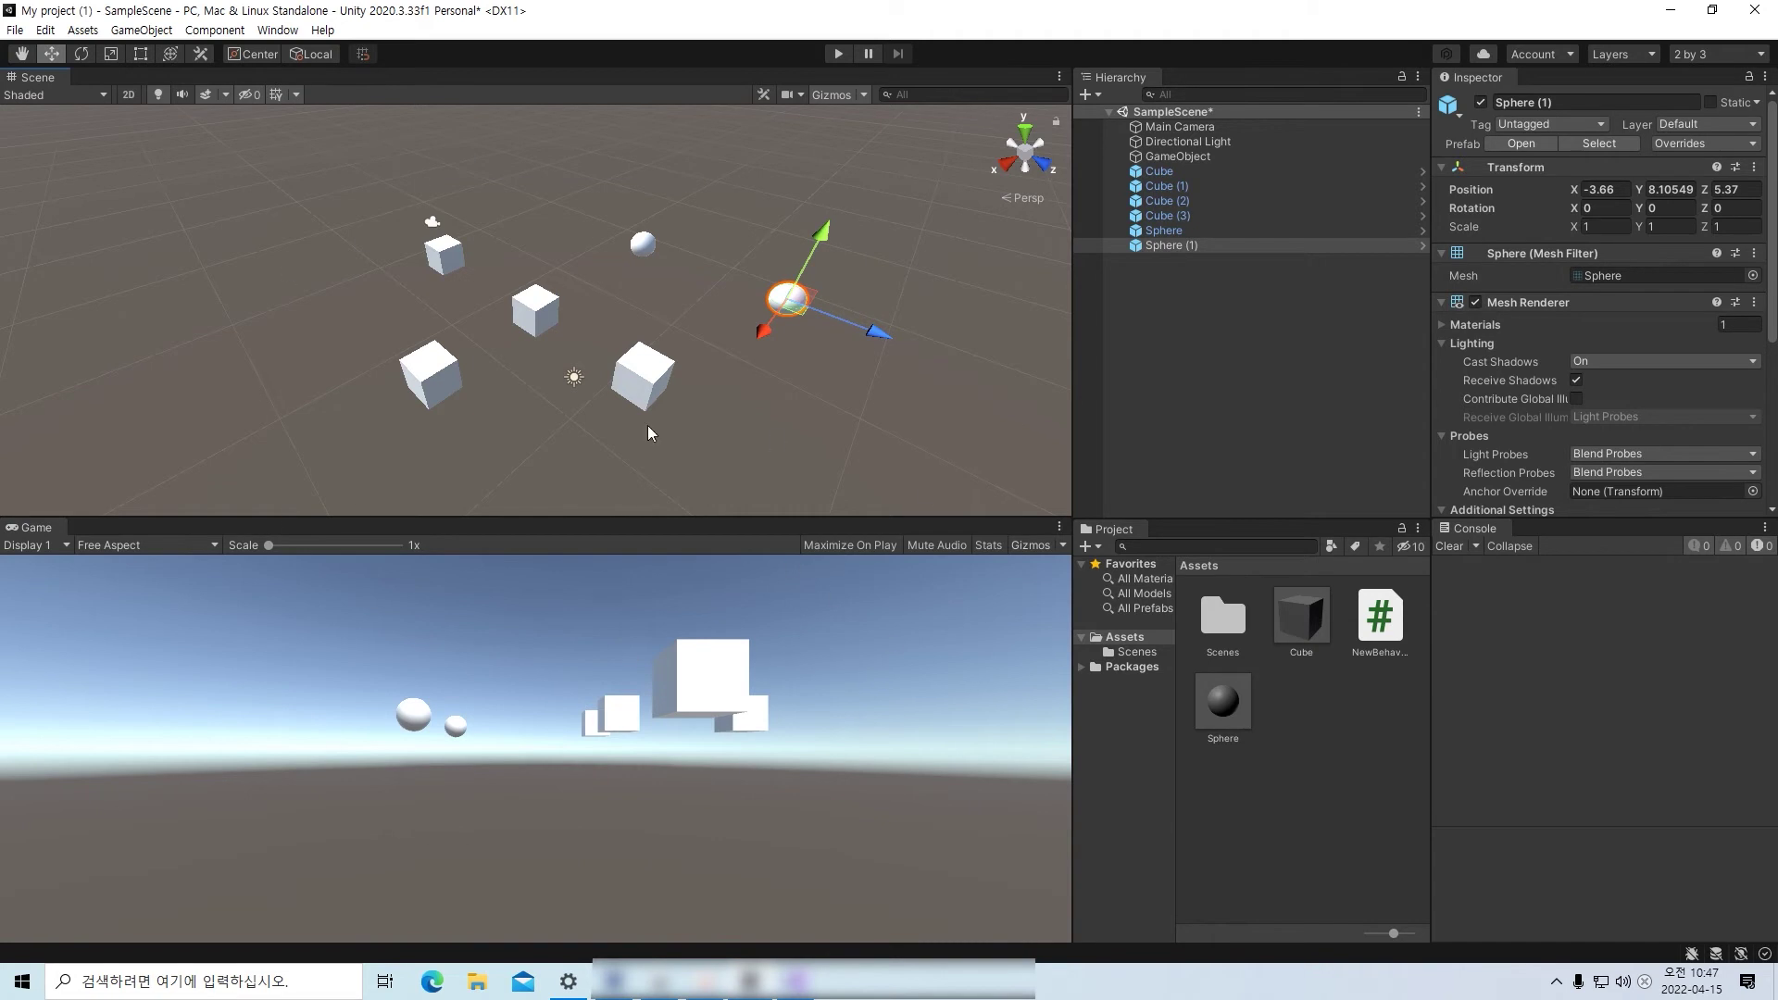
# - Place a third Sphere prefab instance in the scene and move it along Z to about -5.51
pyautogui.moveTo(1213, 752); pyautogui.dragTo(1206, 359)
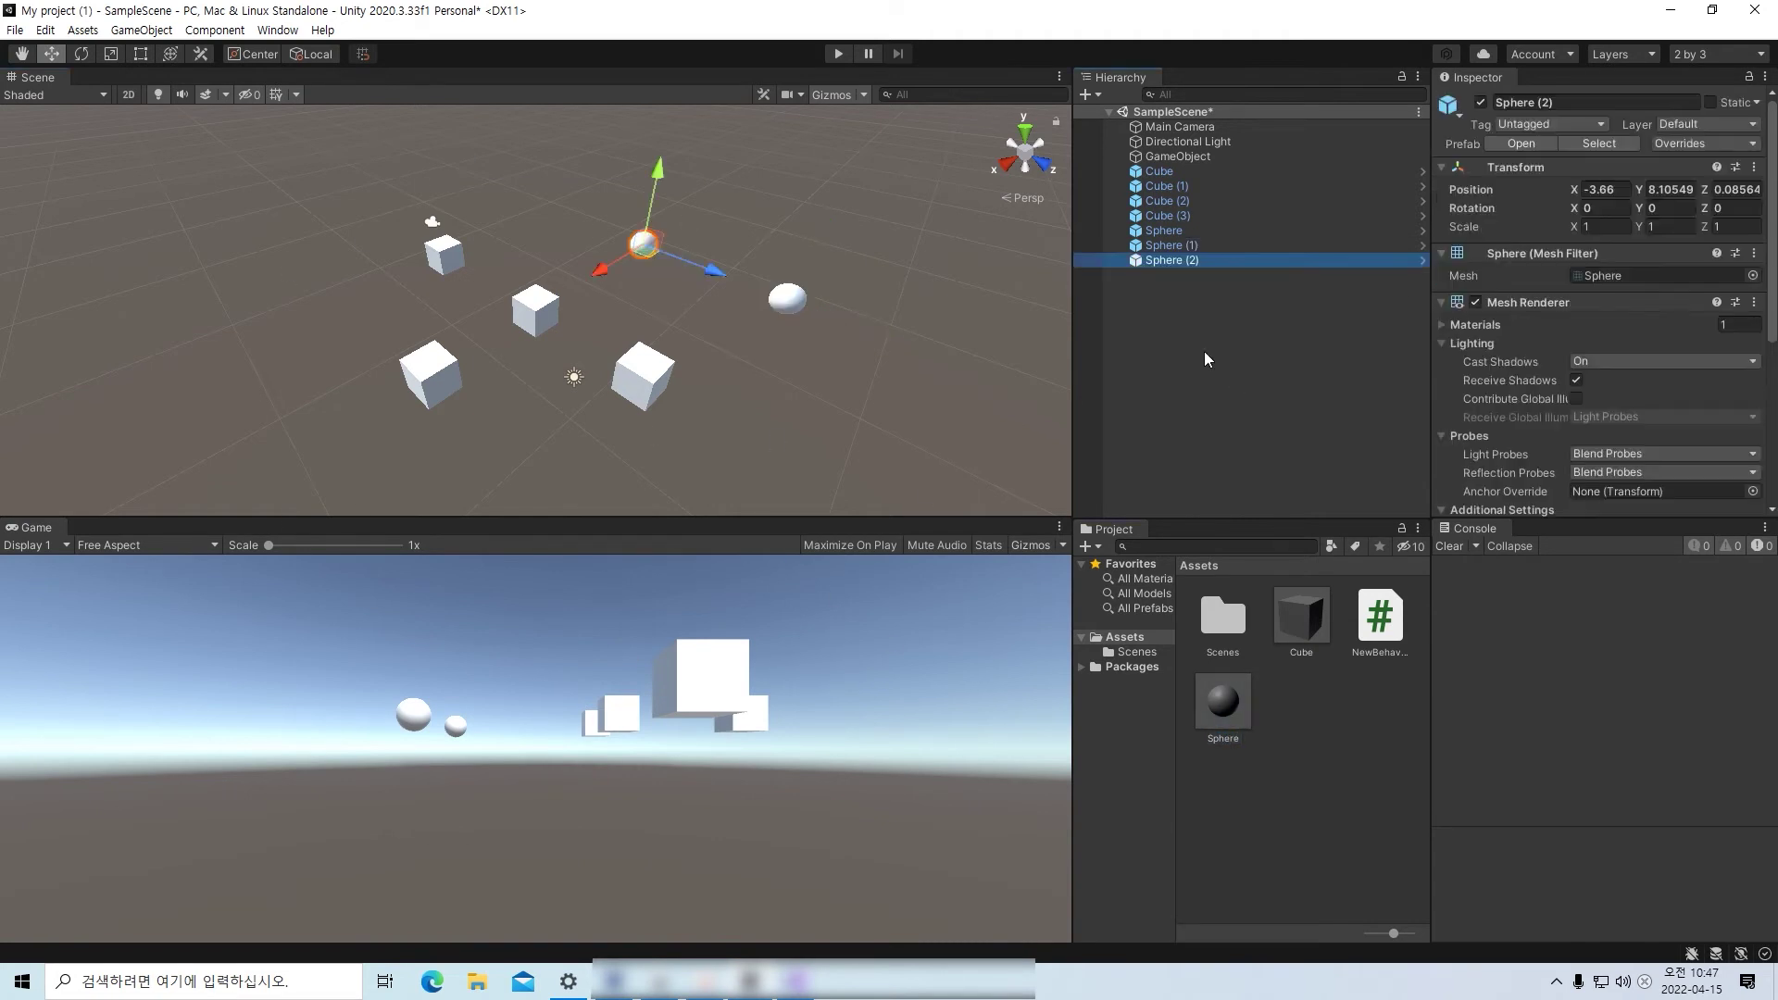
pyautogui.moveTo(708, 271); pyautogui.dragTo(584, 244)
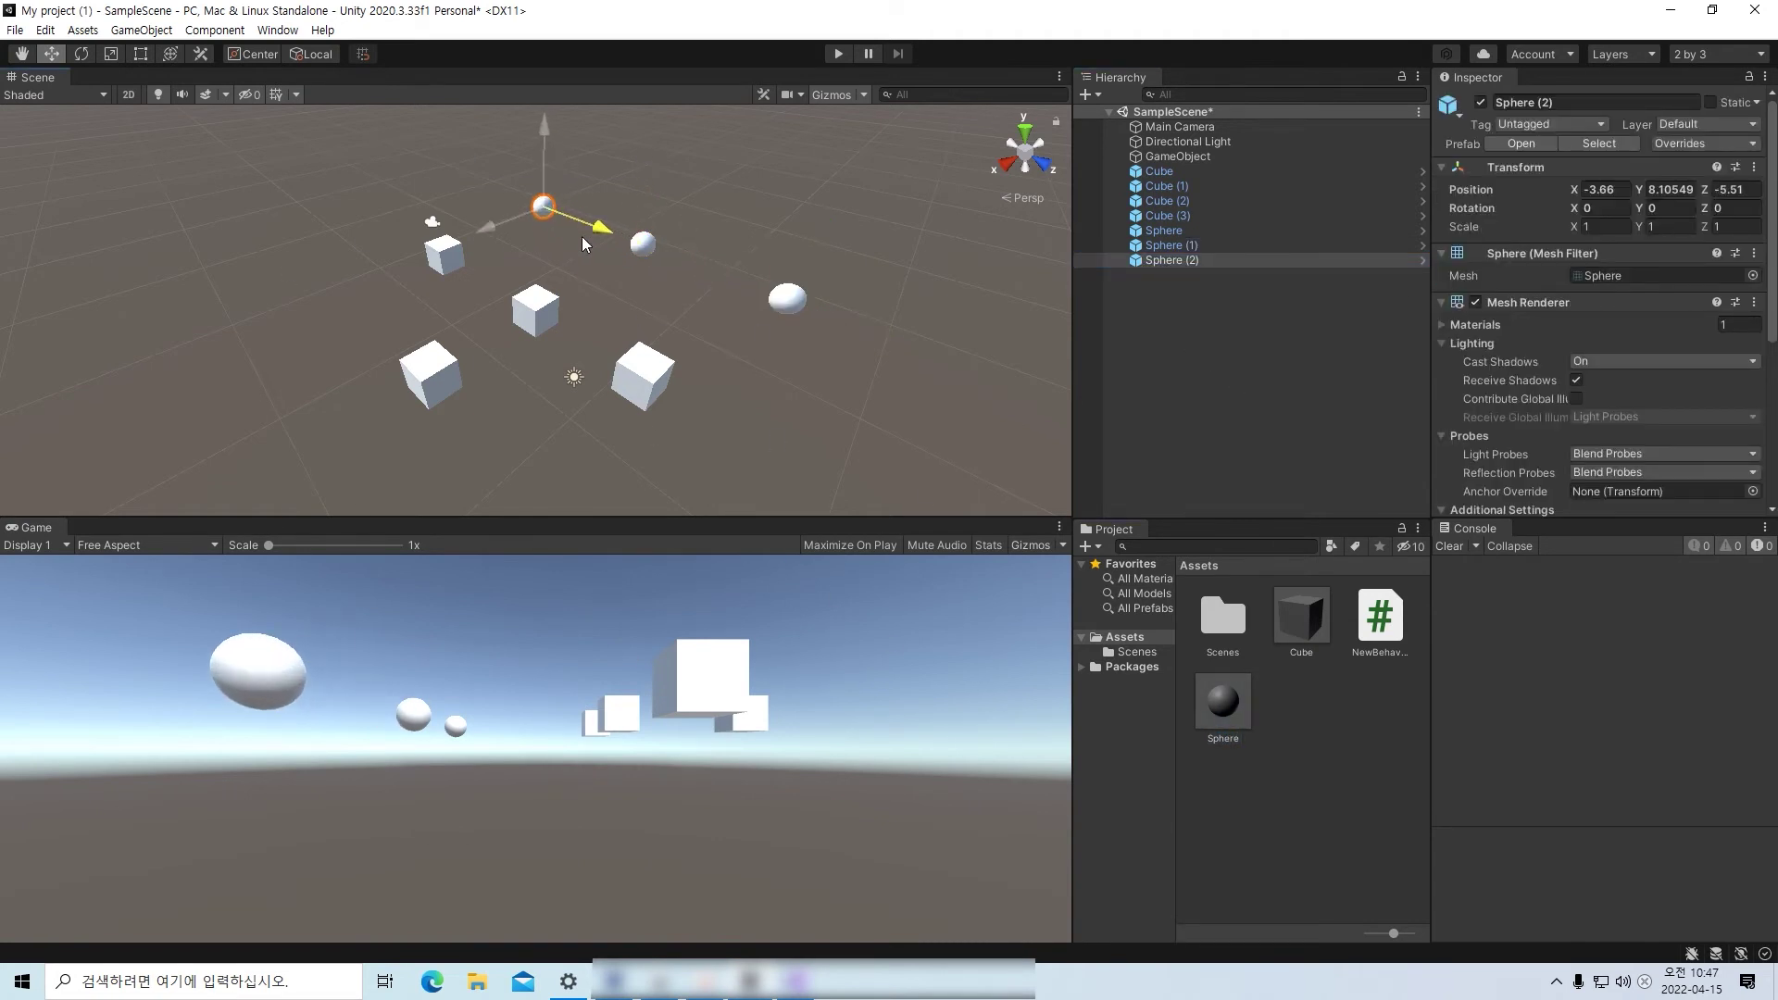
pyautogui.click(965, 350)
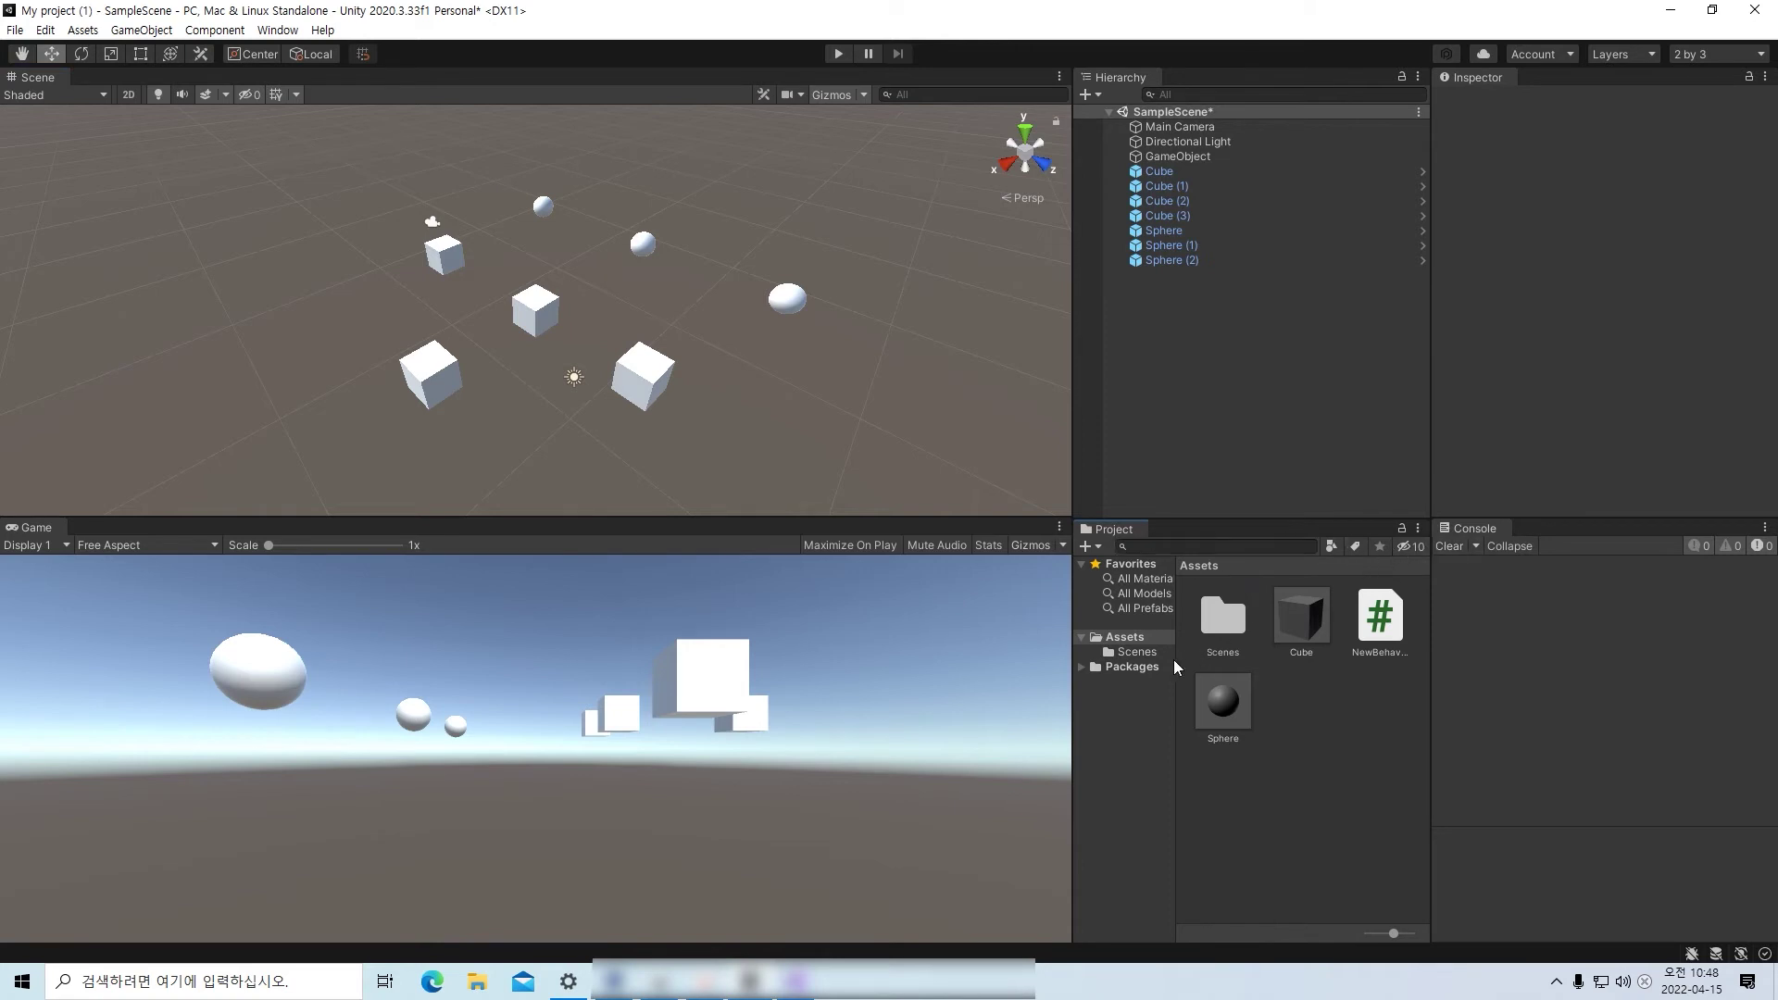
# - Widen the Project window's folder tree and switch its layout to One Column Layout and back to Two Column Layout
pyautogui.moveTo(1174, 659); pyautogui.dragTo(1211, 656)
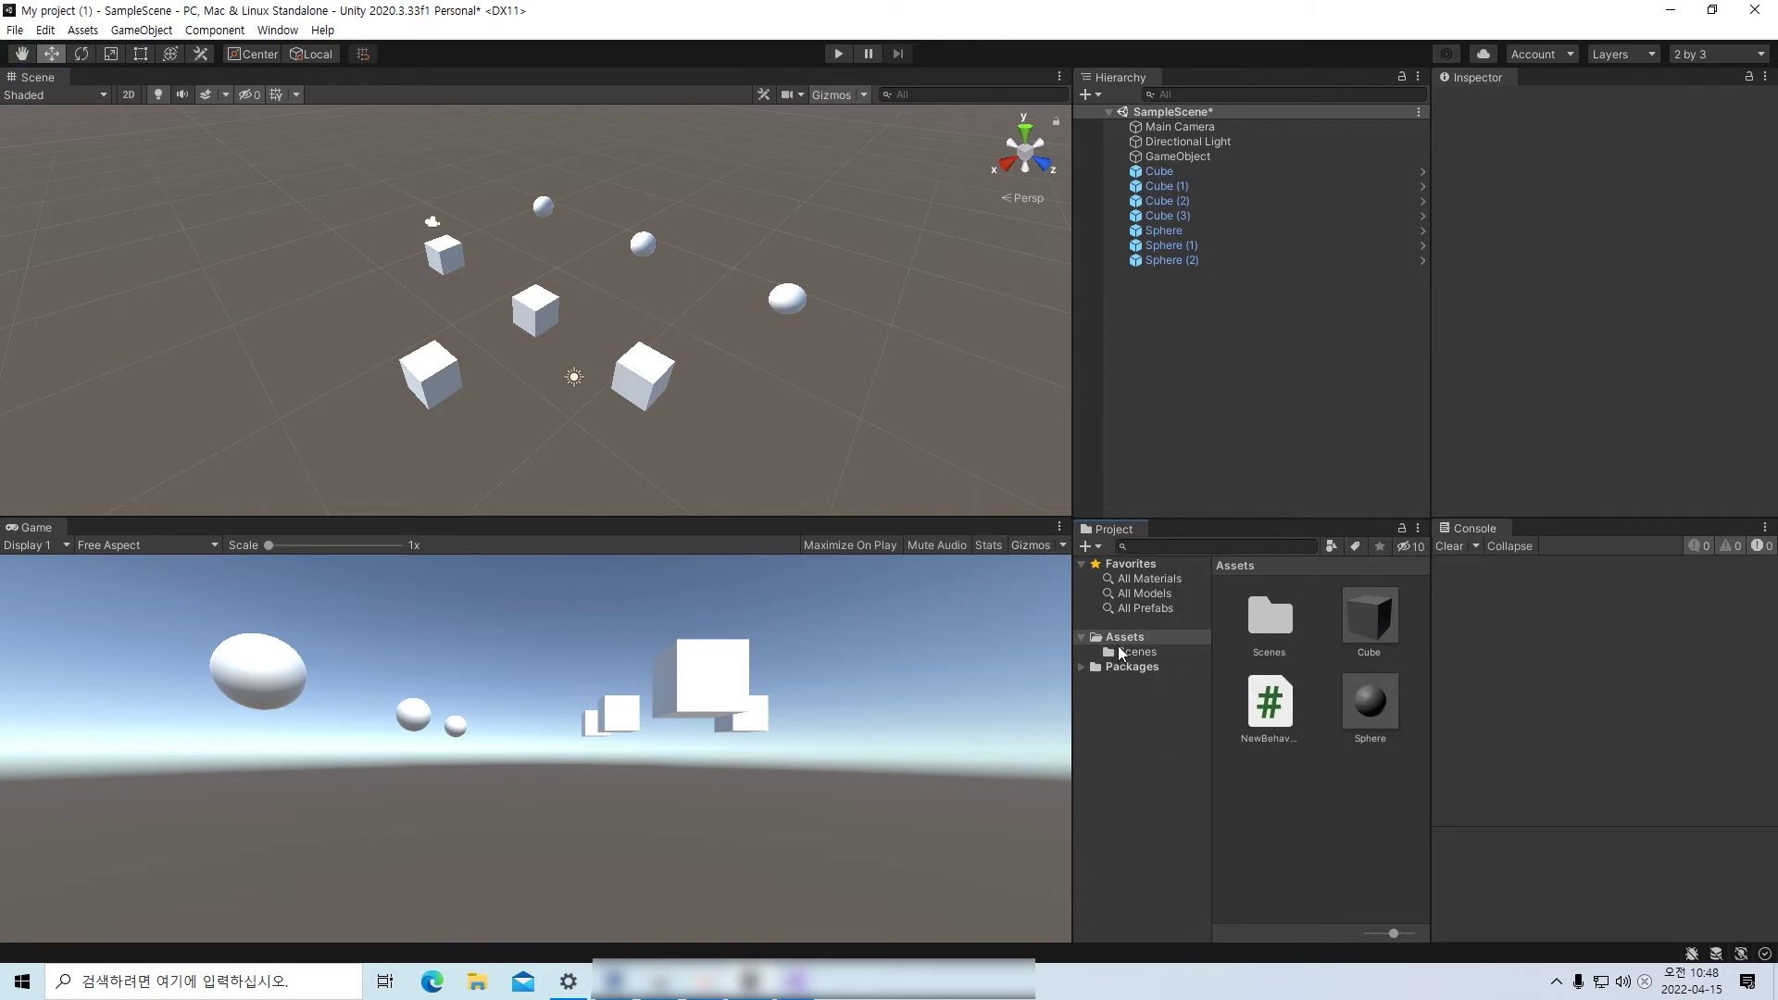
pyautogui.rightClick(1118, 535)
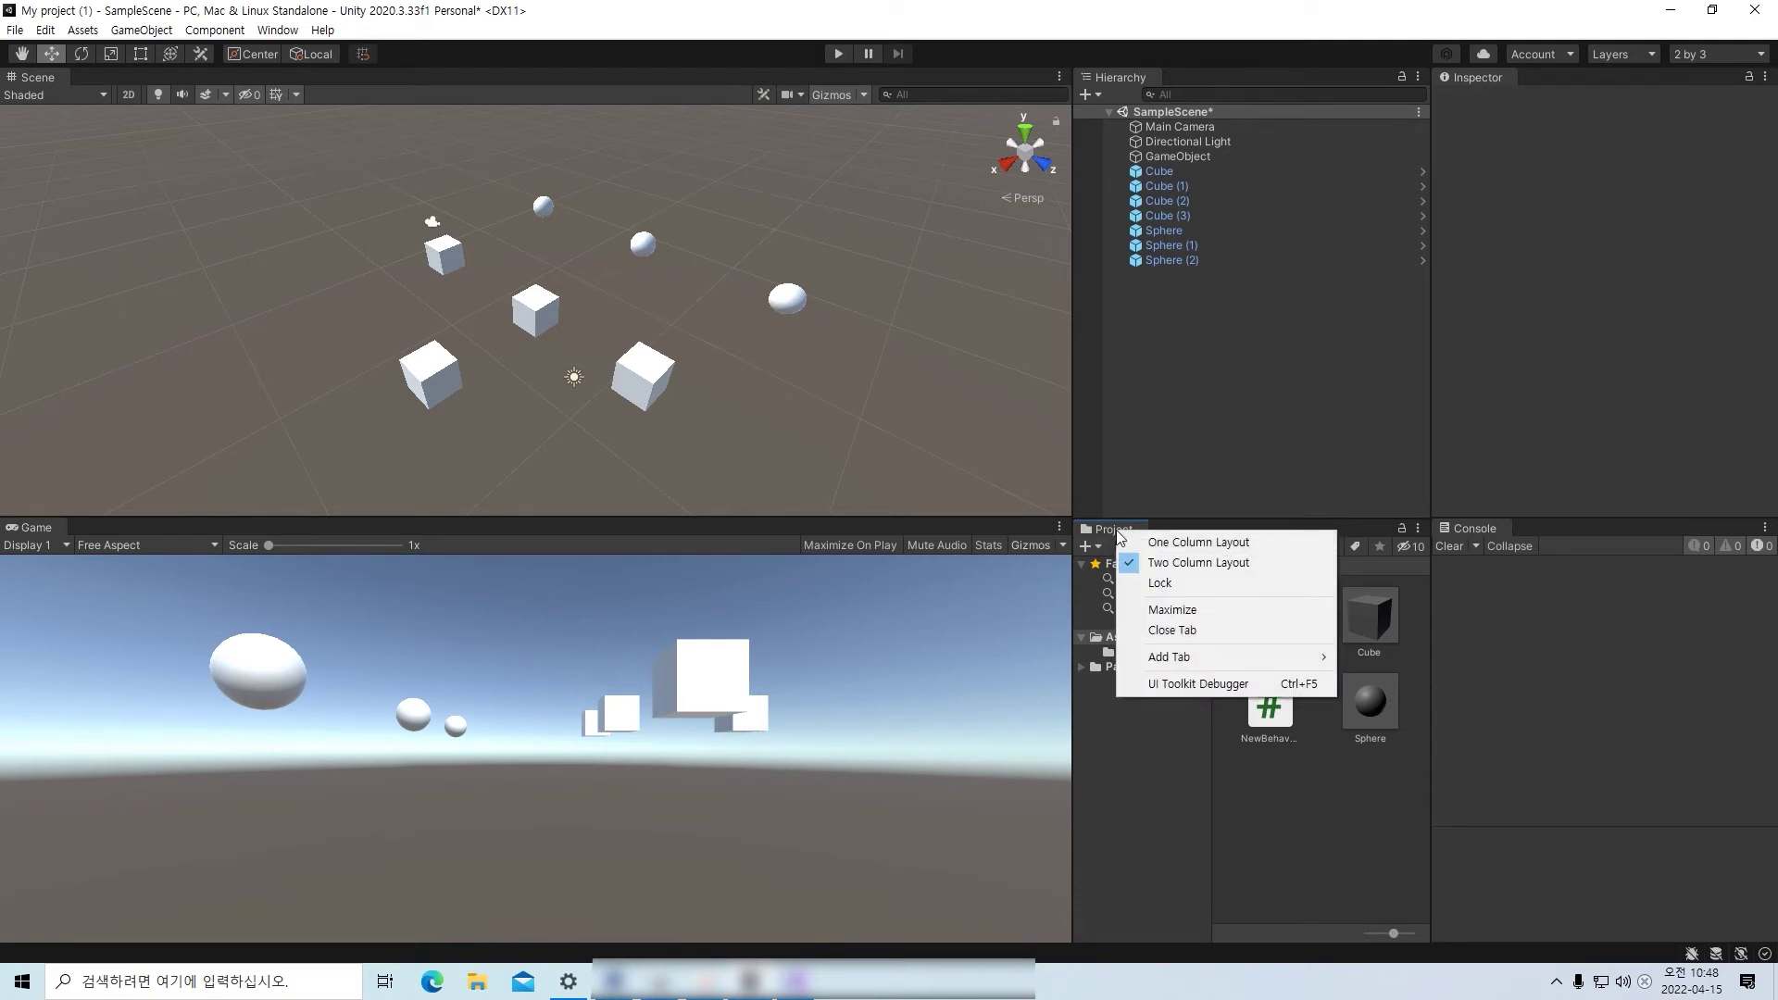
pyautogui.click(1256, 544)
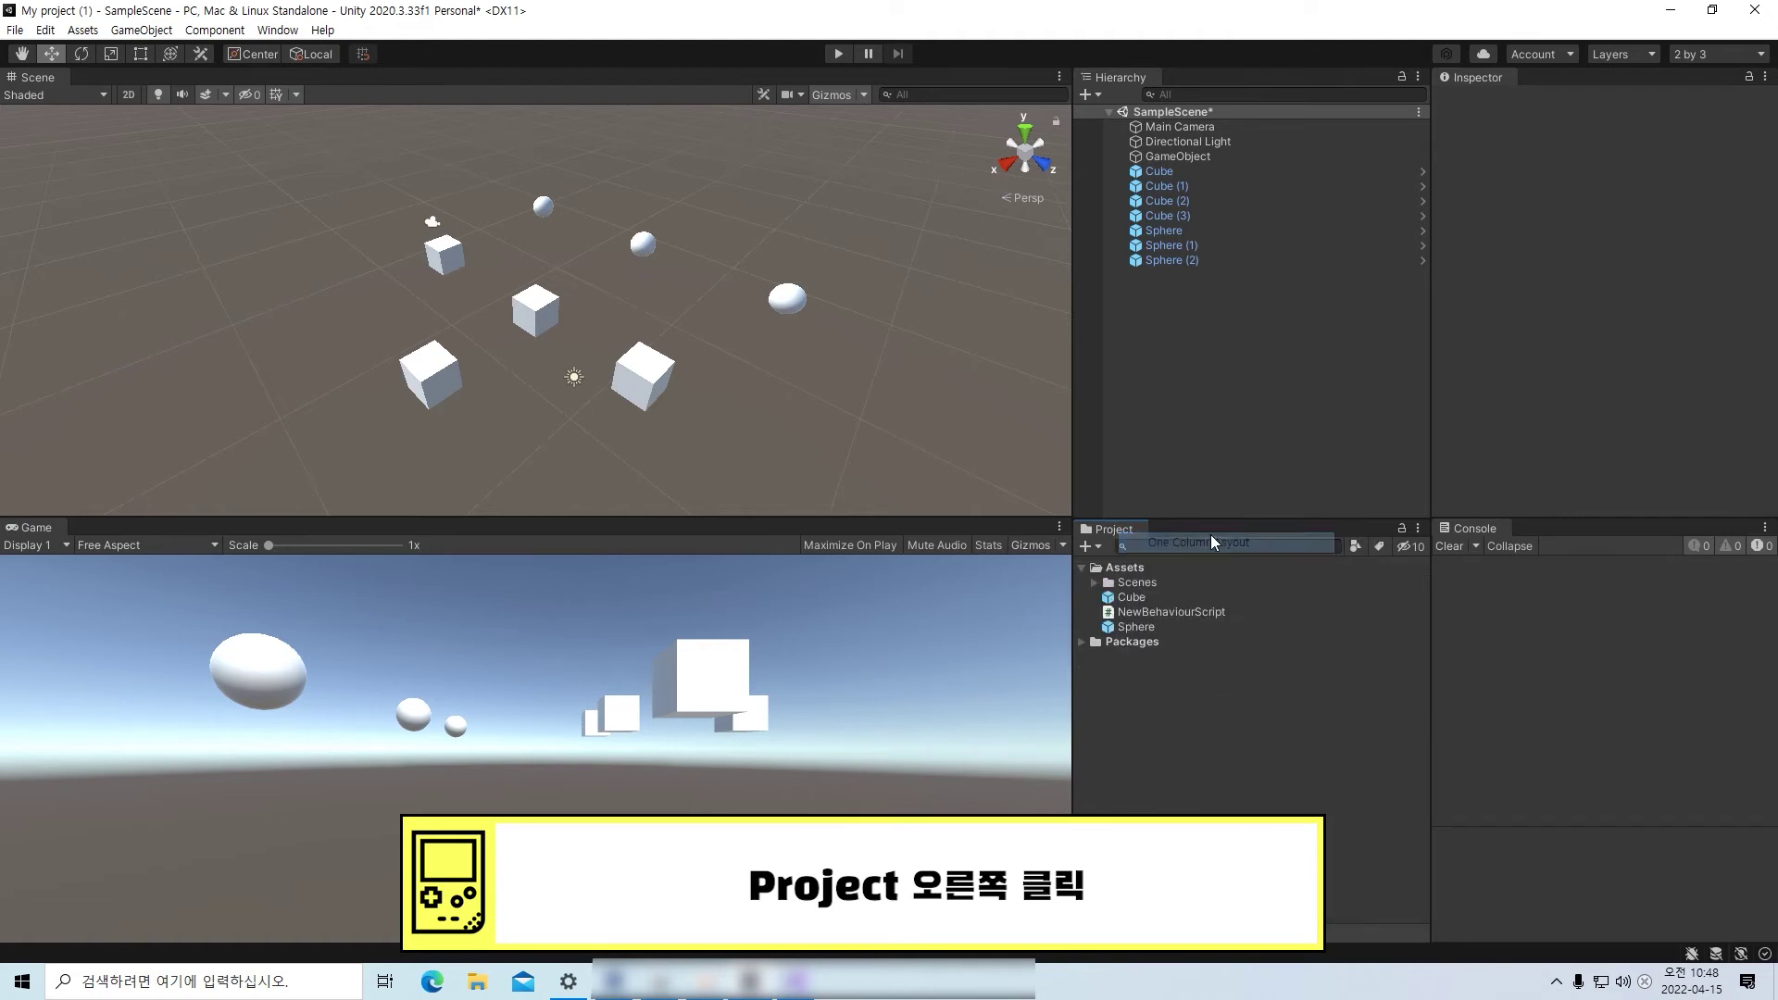
pyautogui.rightClick(1126, 535)
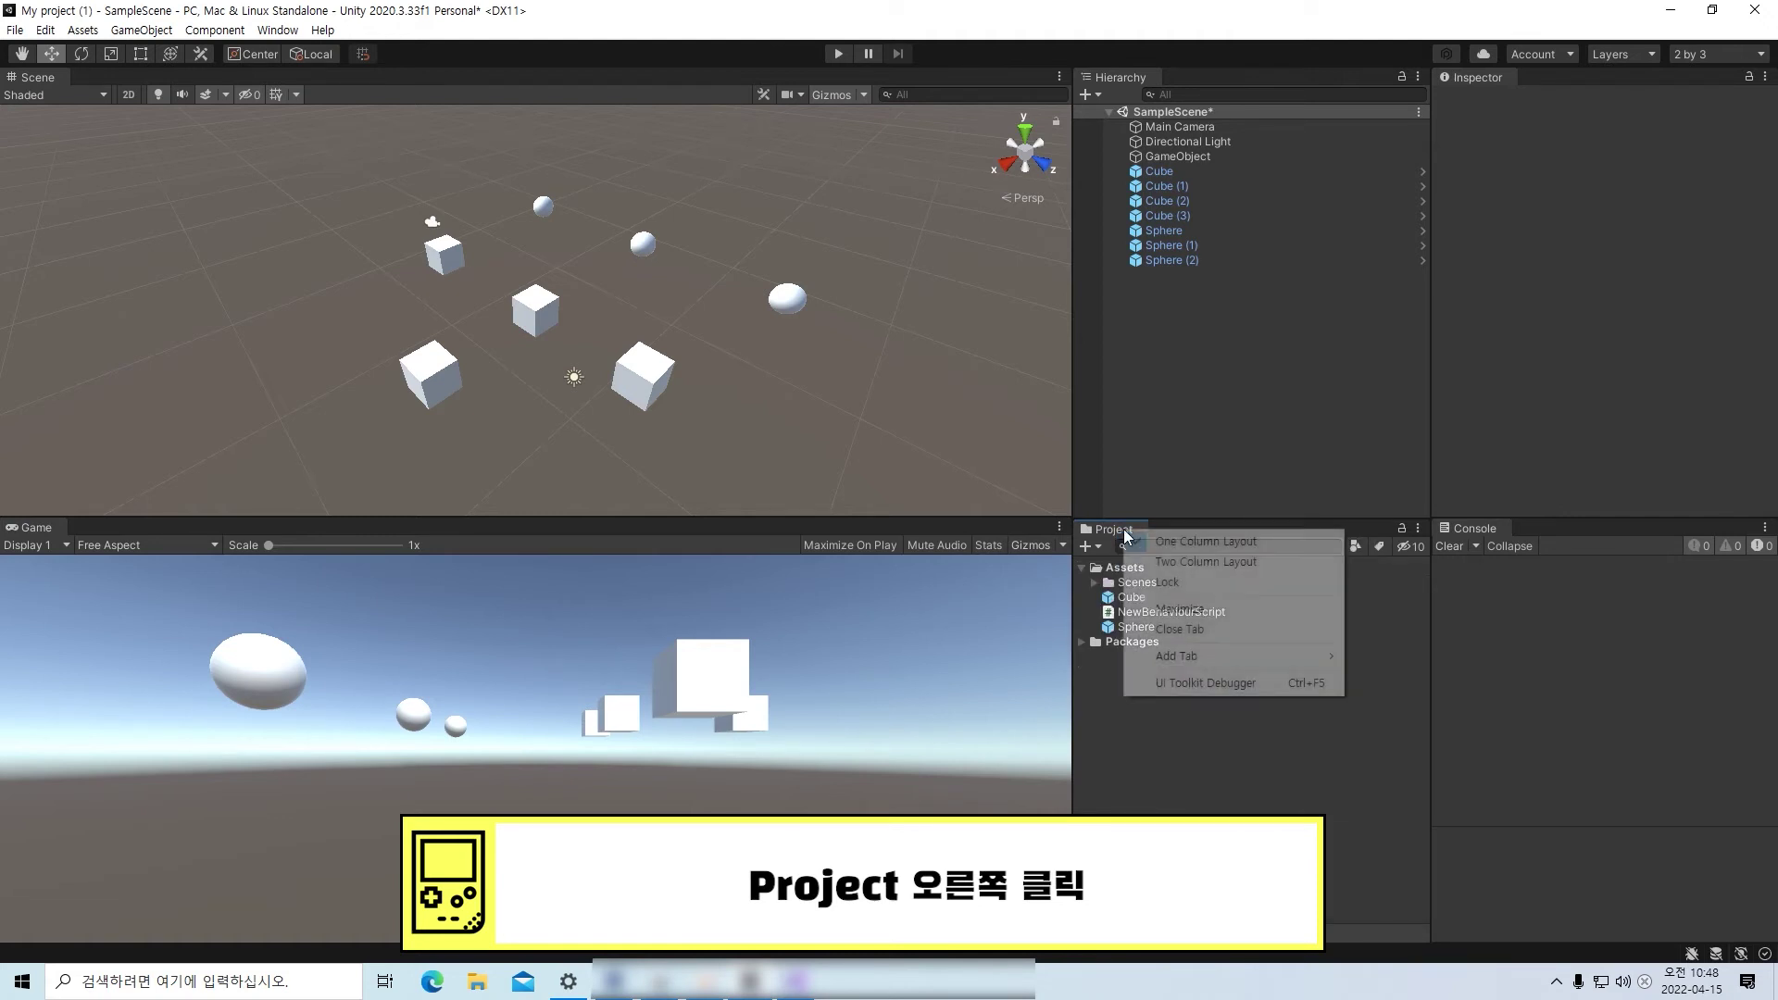
pyautogui.click(1207, 562)
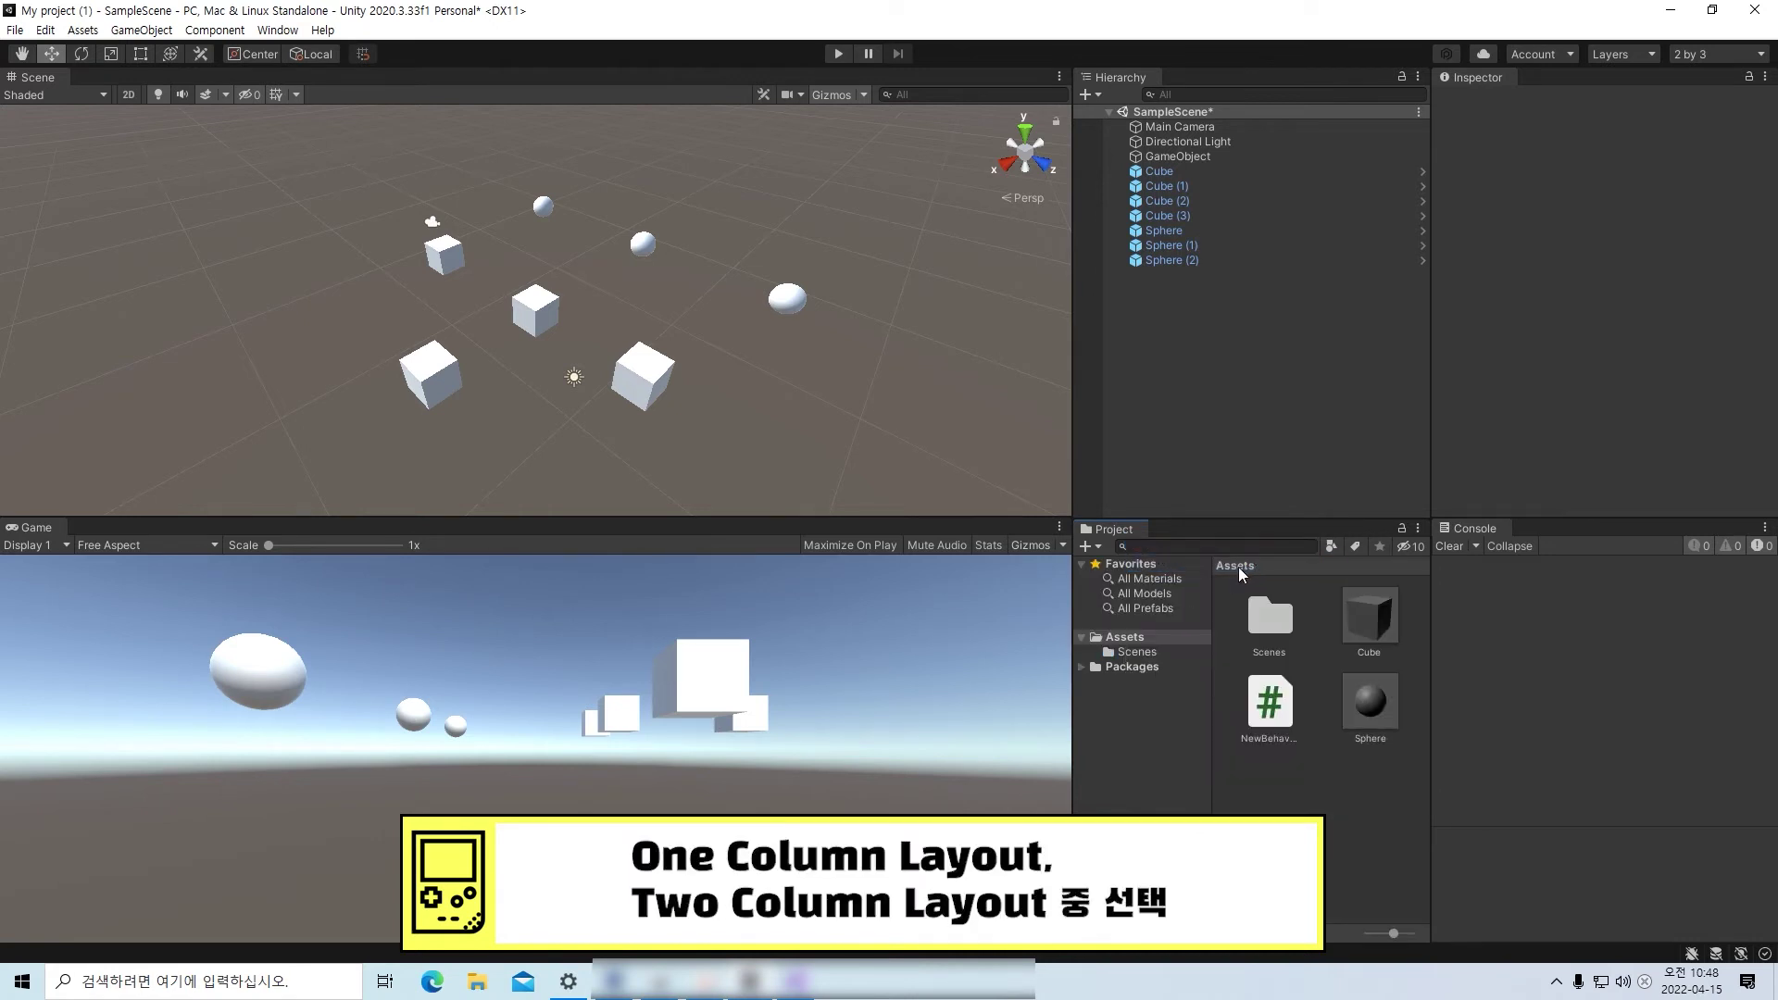
# - Show the Project window in One Column Layout once more and restore Two Column Layout
pyautogui.rightClick(1127, 539)
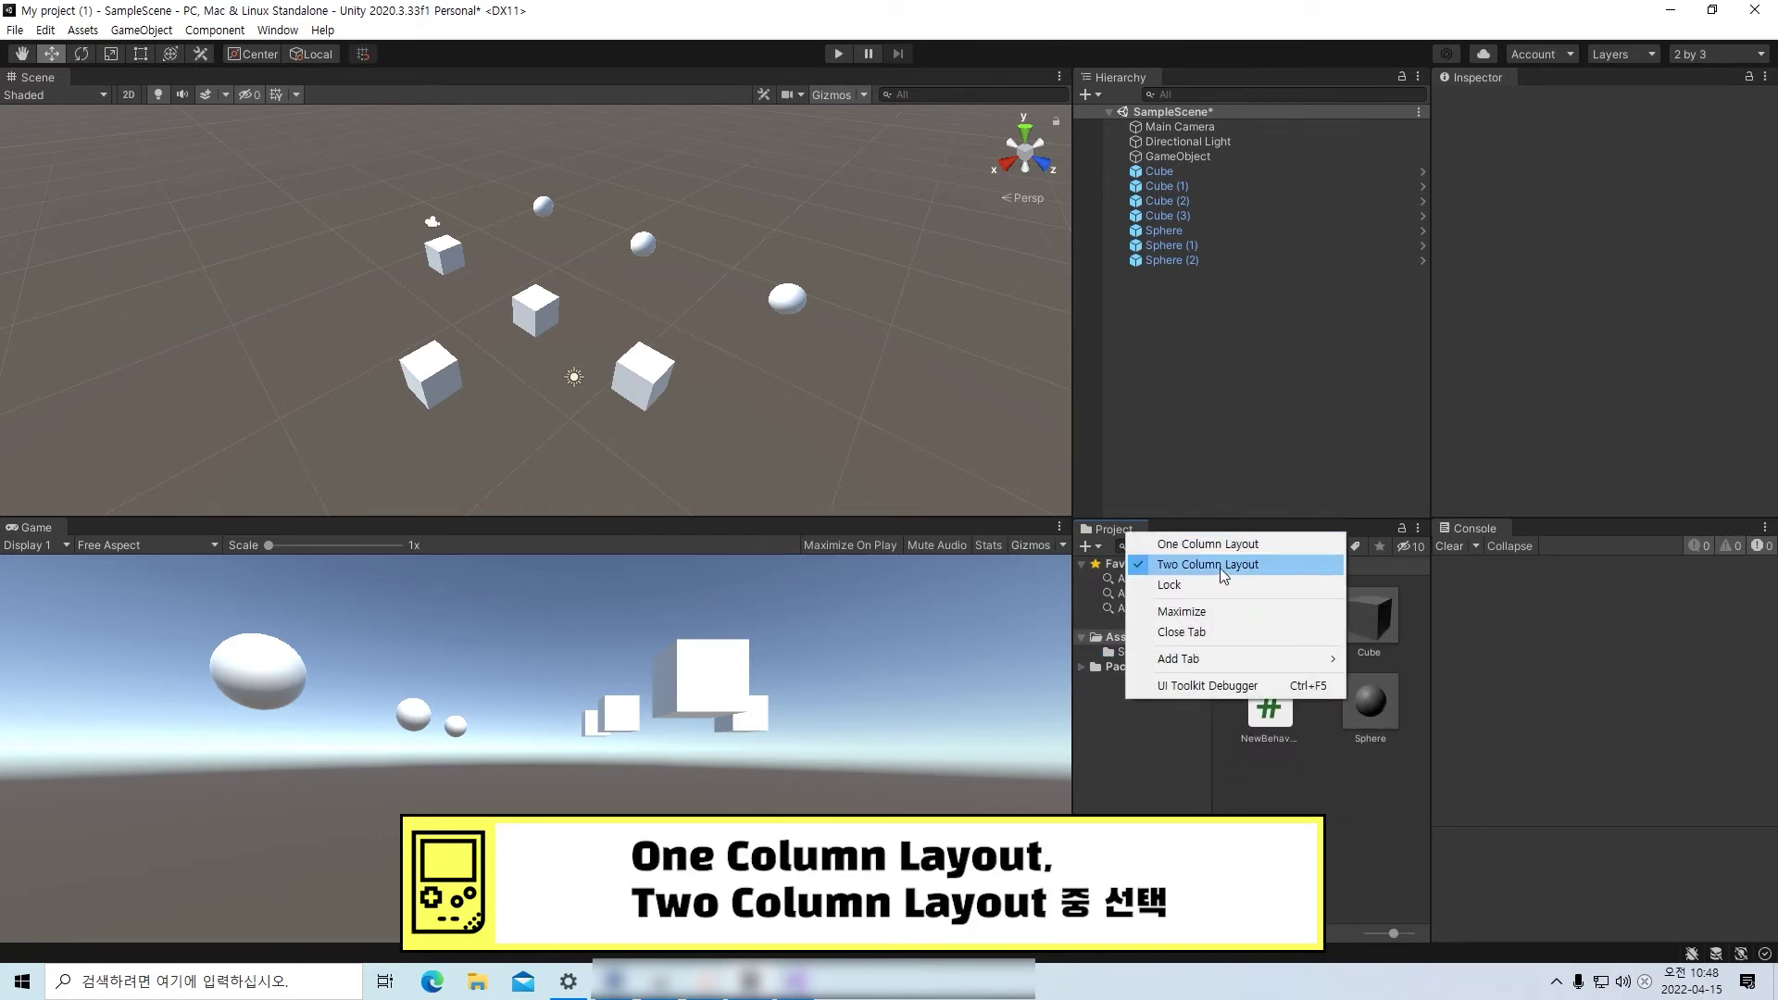
pyautogui.click(1220, 547)
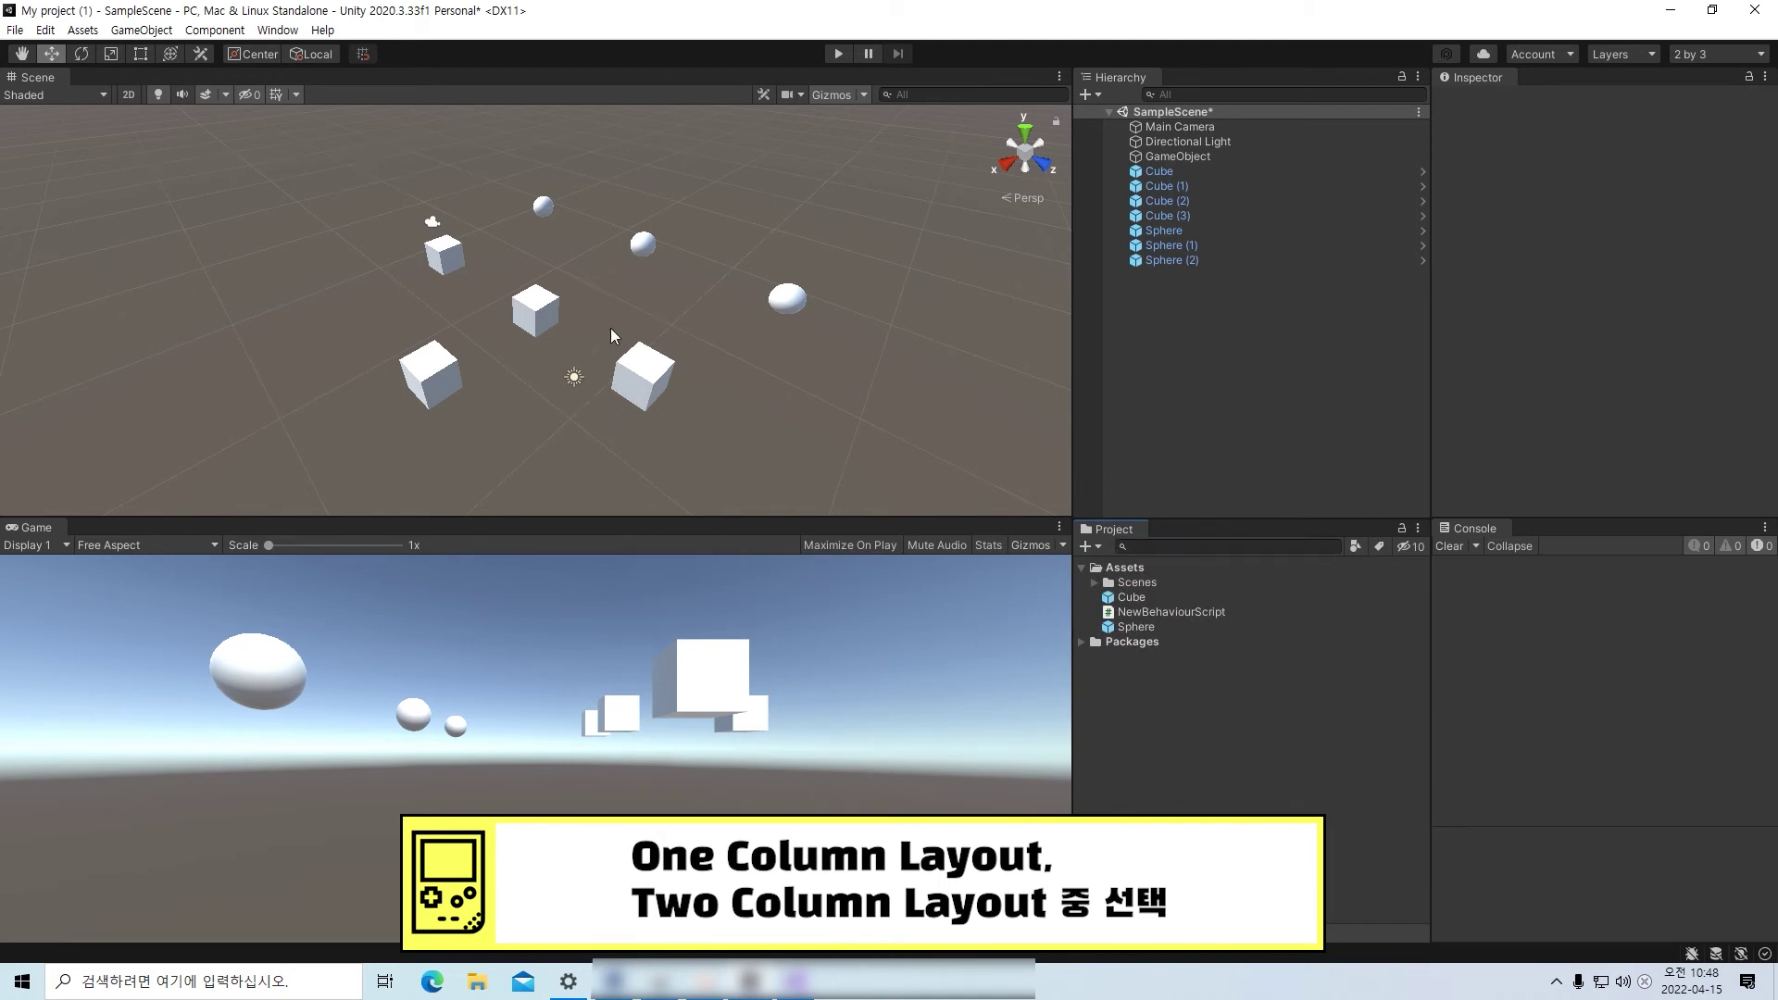
pyautogui.rightClick(1113, 535)
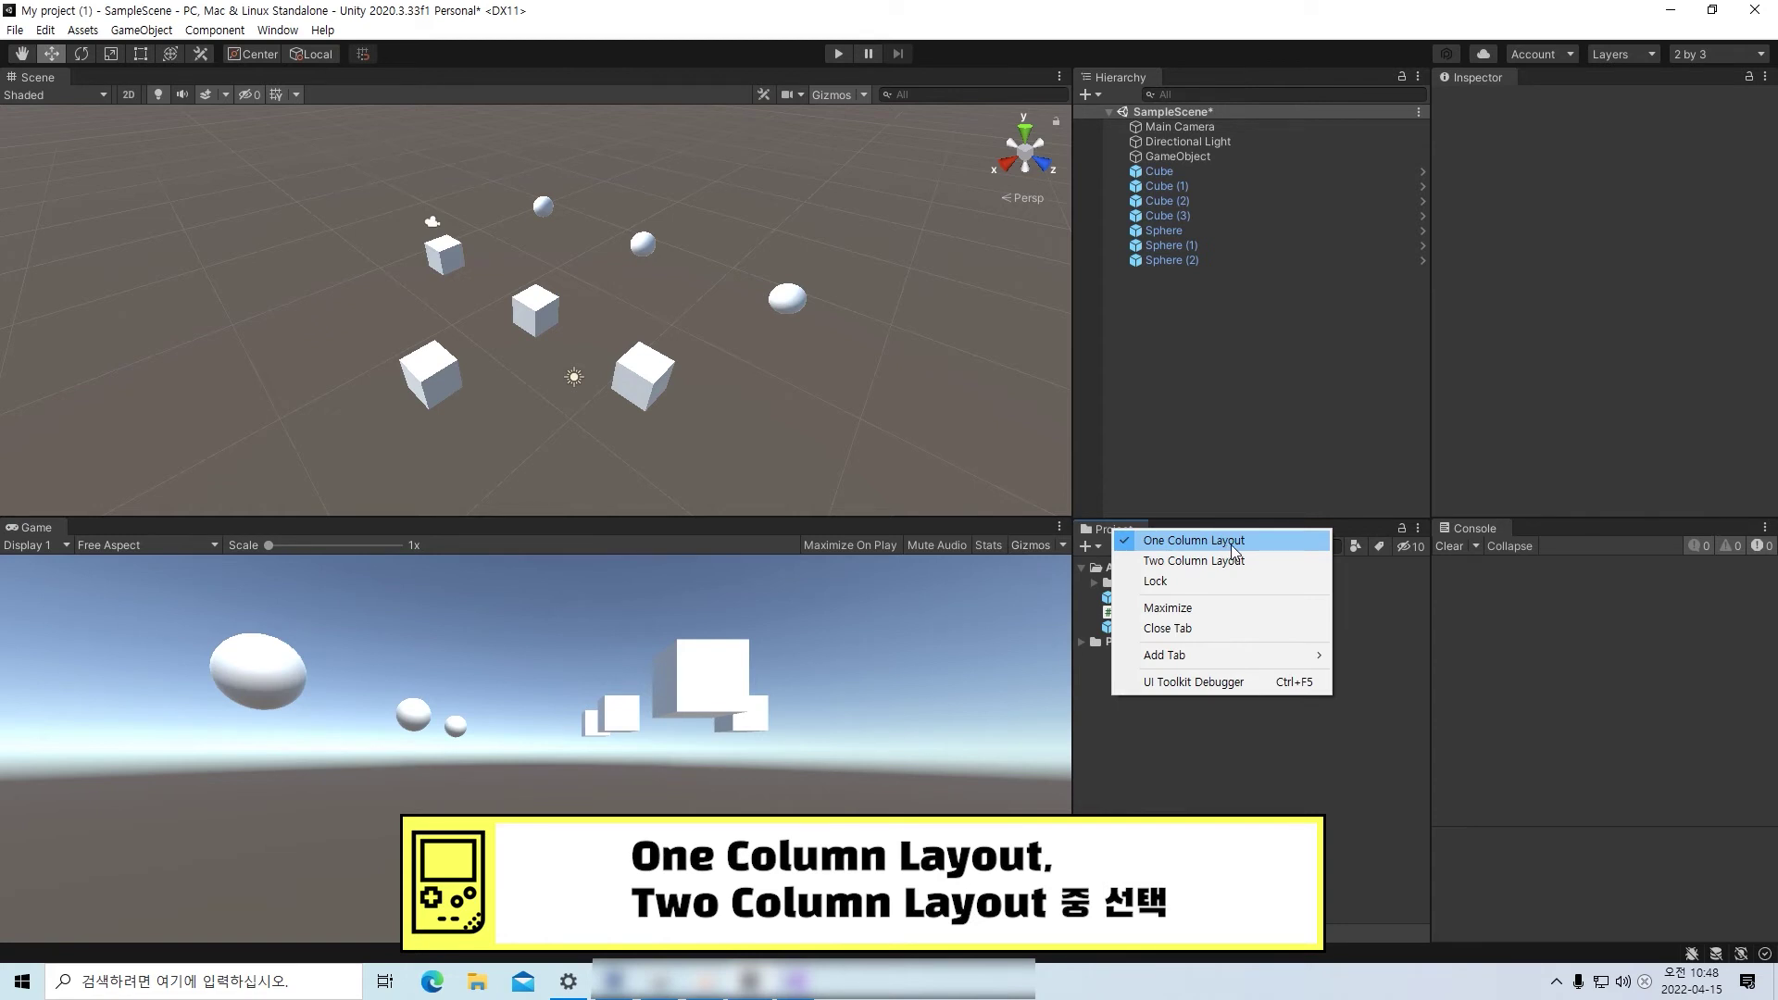
pyautogui.click(1228, 546)
pyautogui.rightClick(1121, 531)
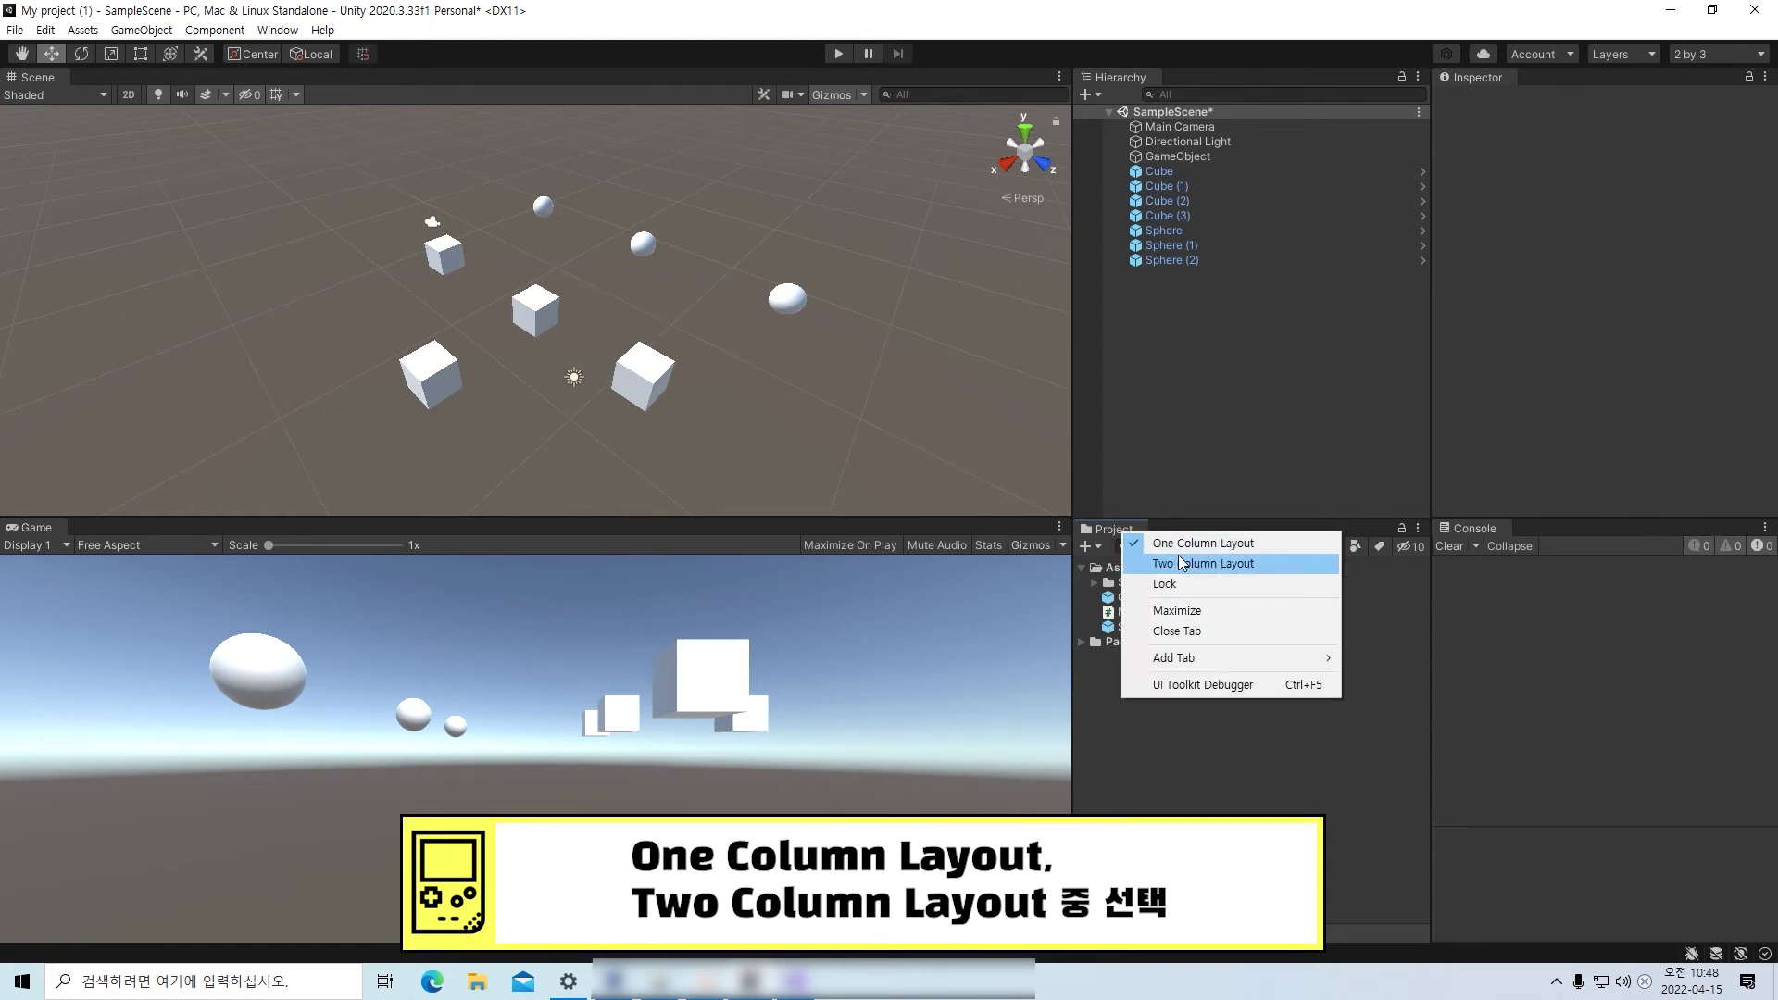
pyautogui.click(1180, 563)
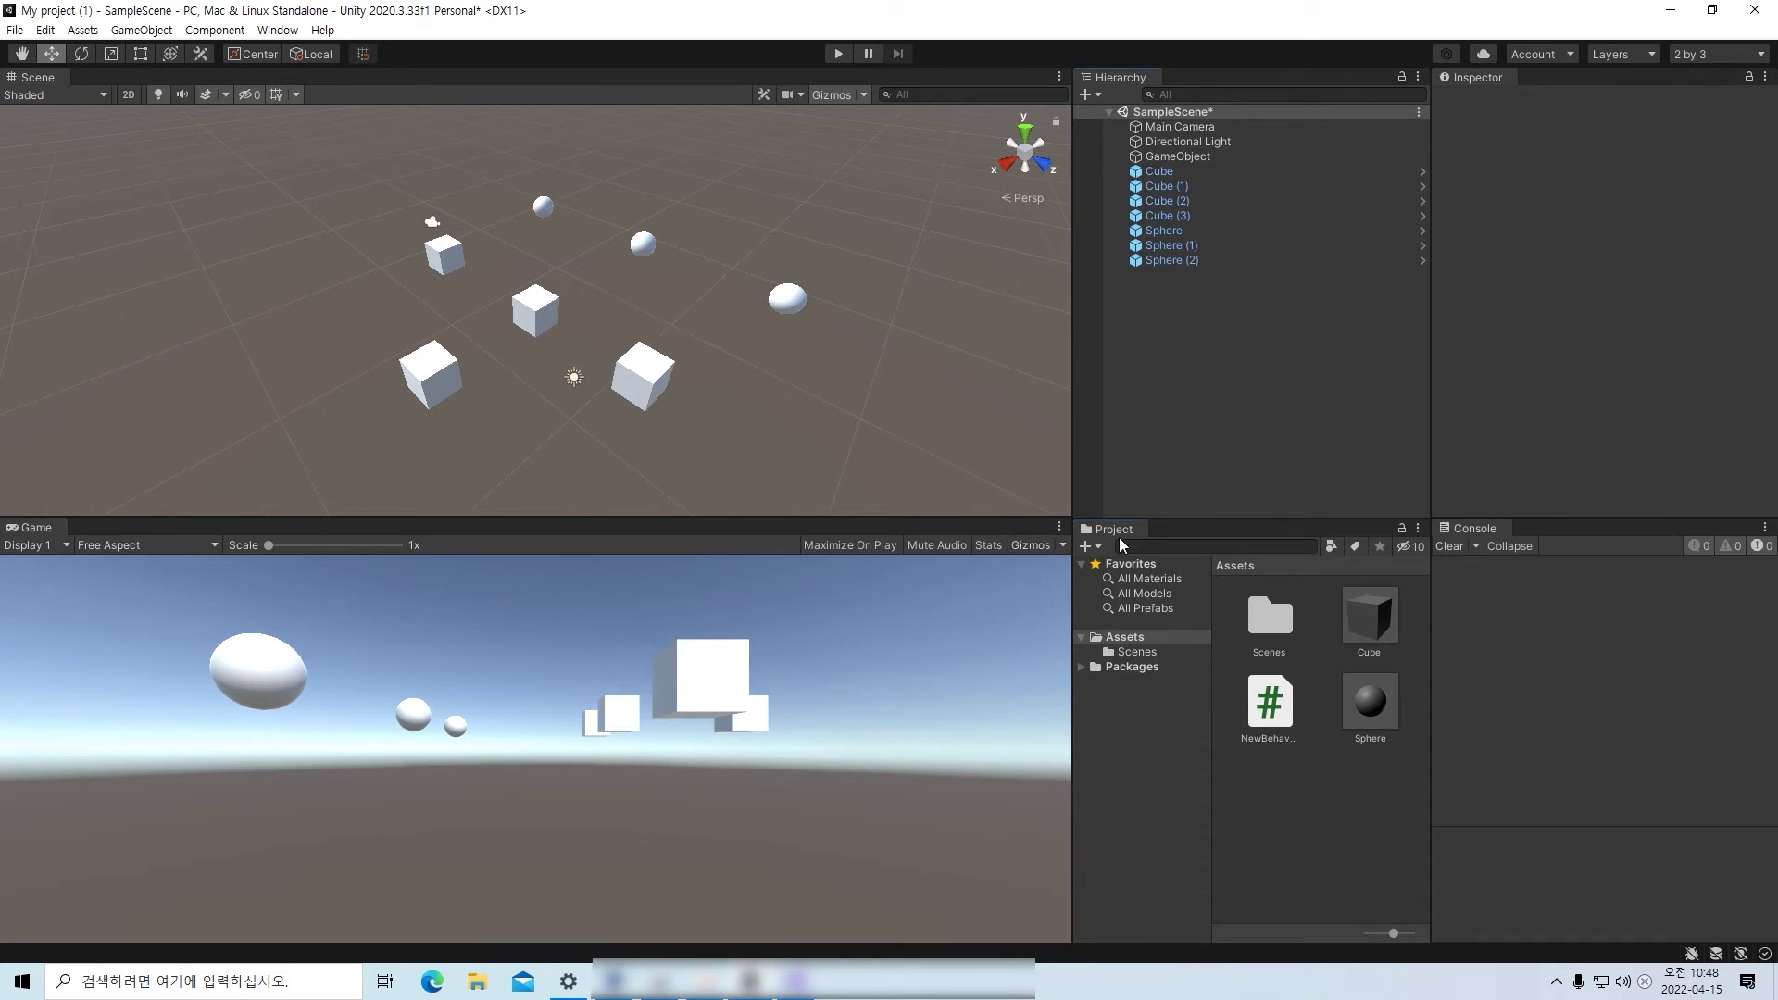
# - Open the Scenes folder inside Assets and select the SampleScene asset
pyautogui.click(1127, 639)
pyautogui.click(1140, 653)
pyautogui.click(1278, 634)
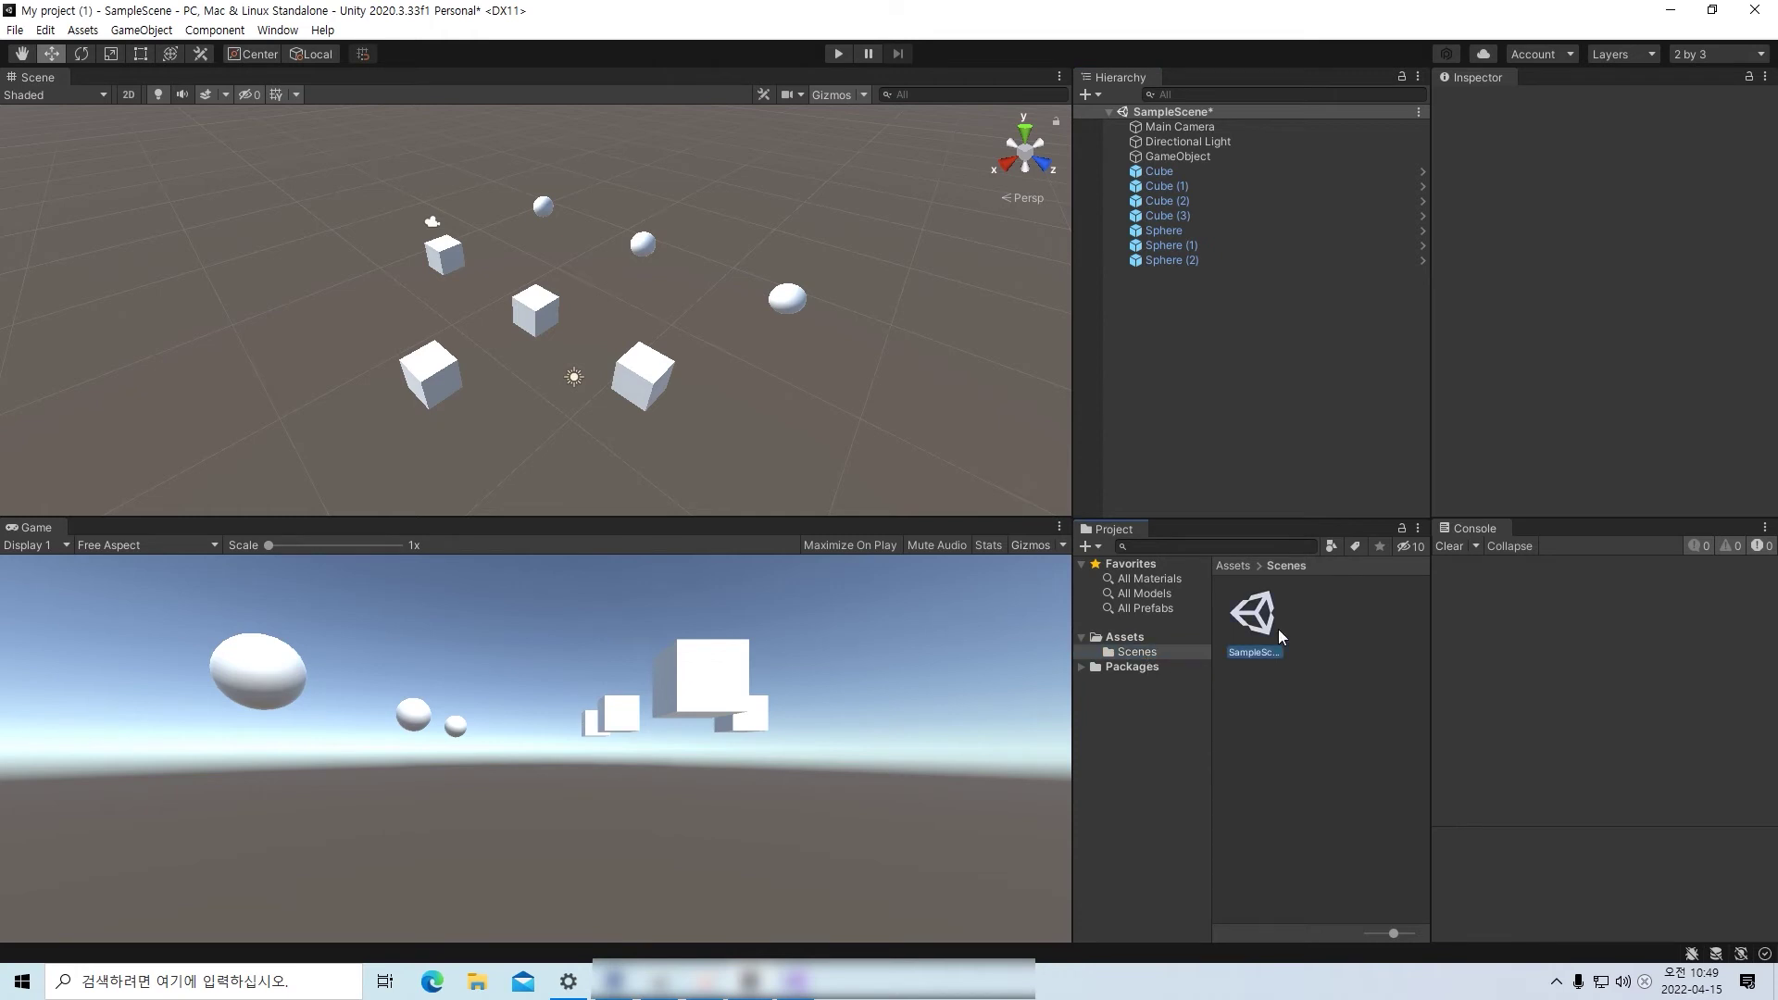
pyautogui.click(1294, 728)
pyautogui.click(1286, 752)
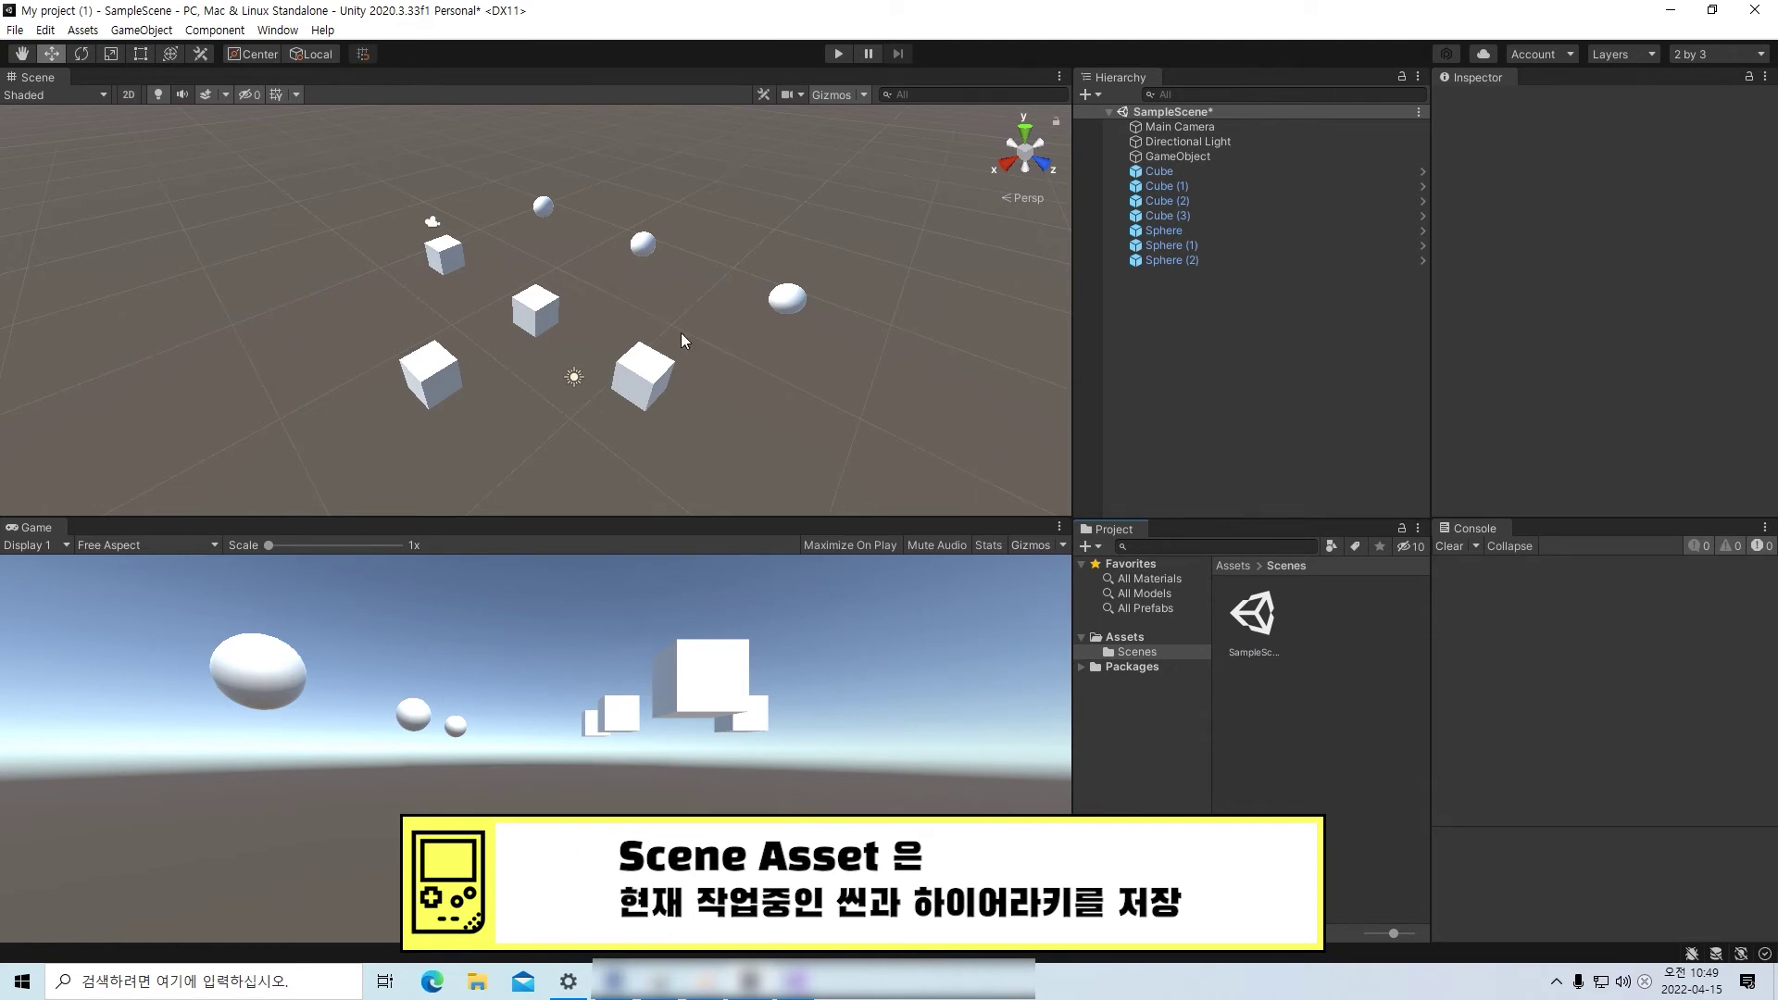
pyautogui.click(1275, 650)
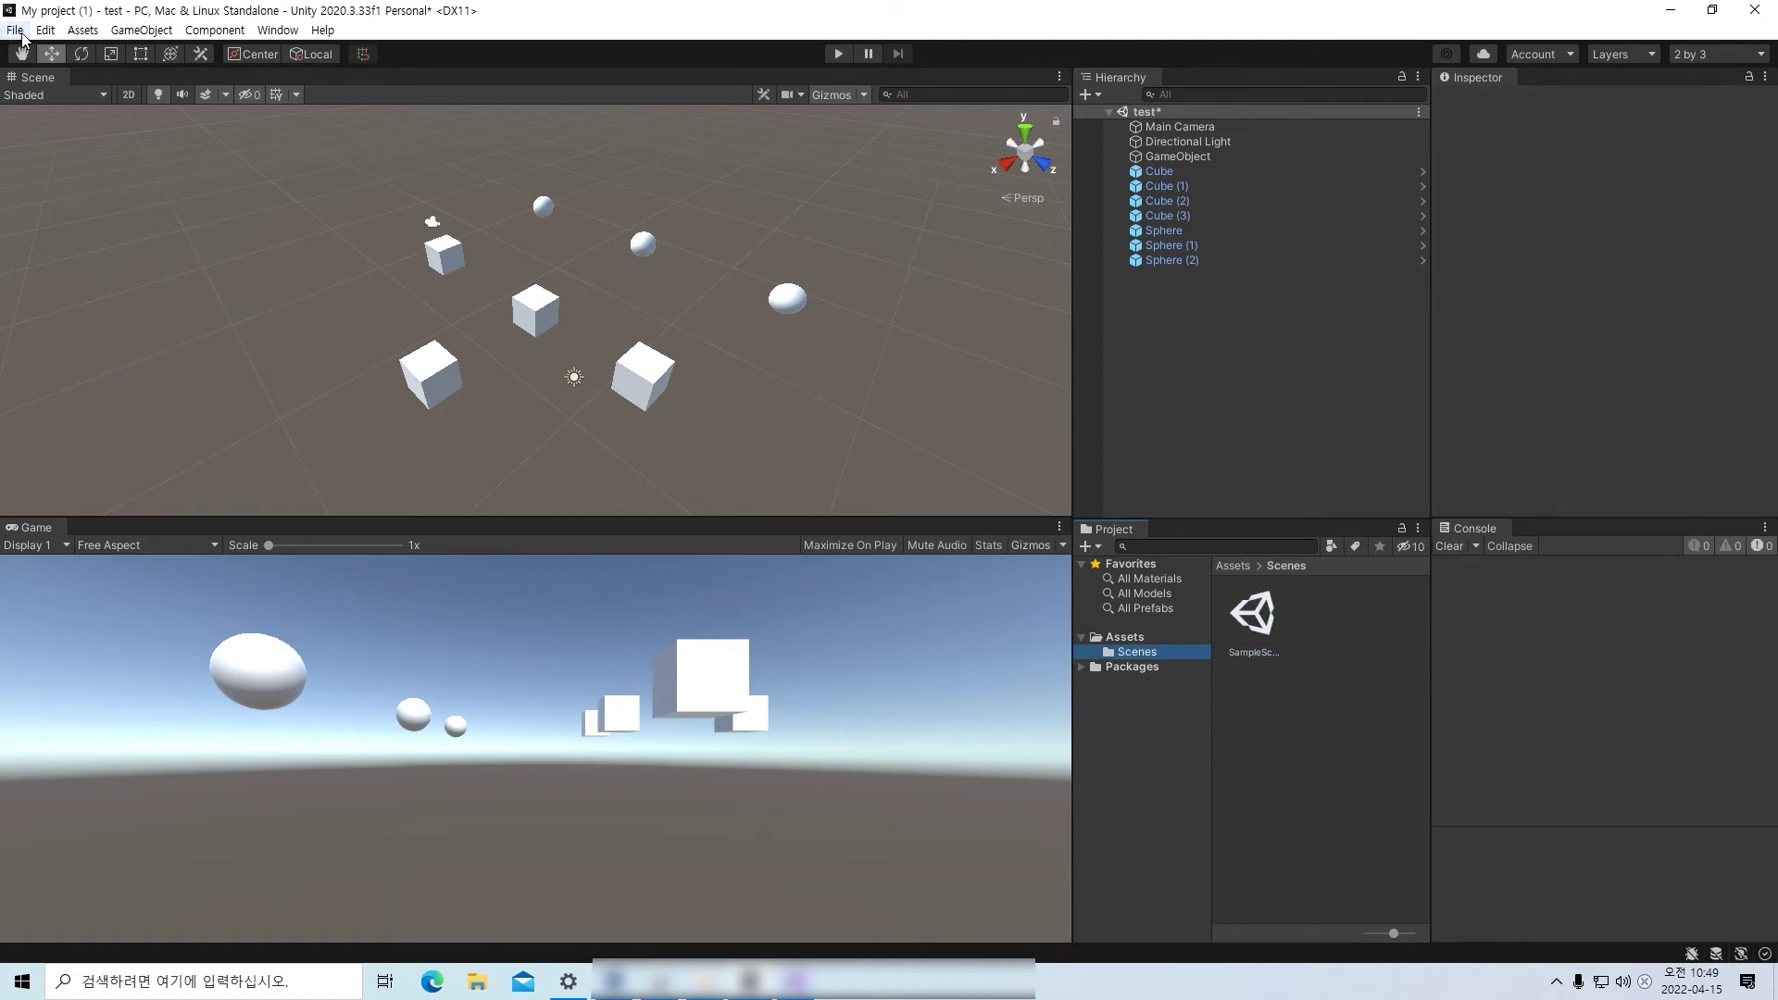
# - Save the current scene under the name Test in the project's Scenes folder
pyautogui.click(21, 33)
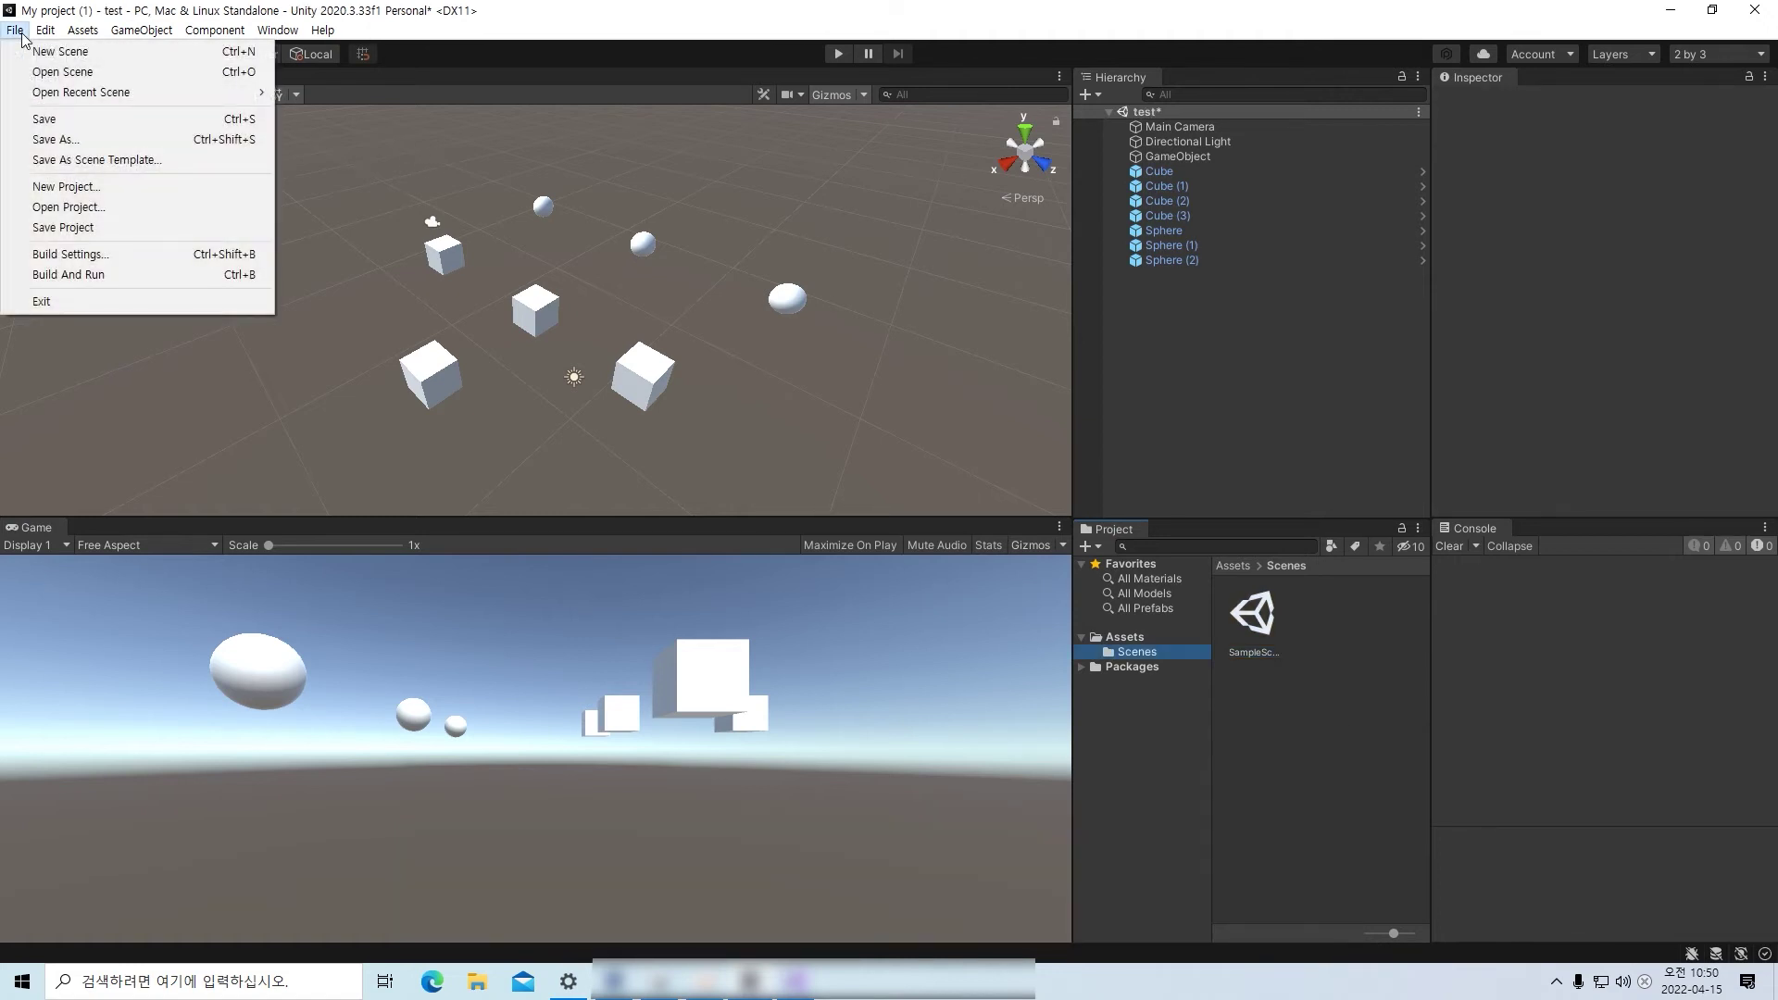
pyautogui.click(81, 147)
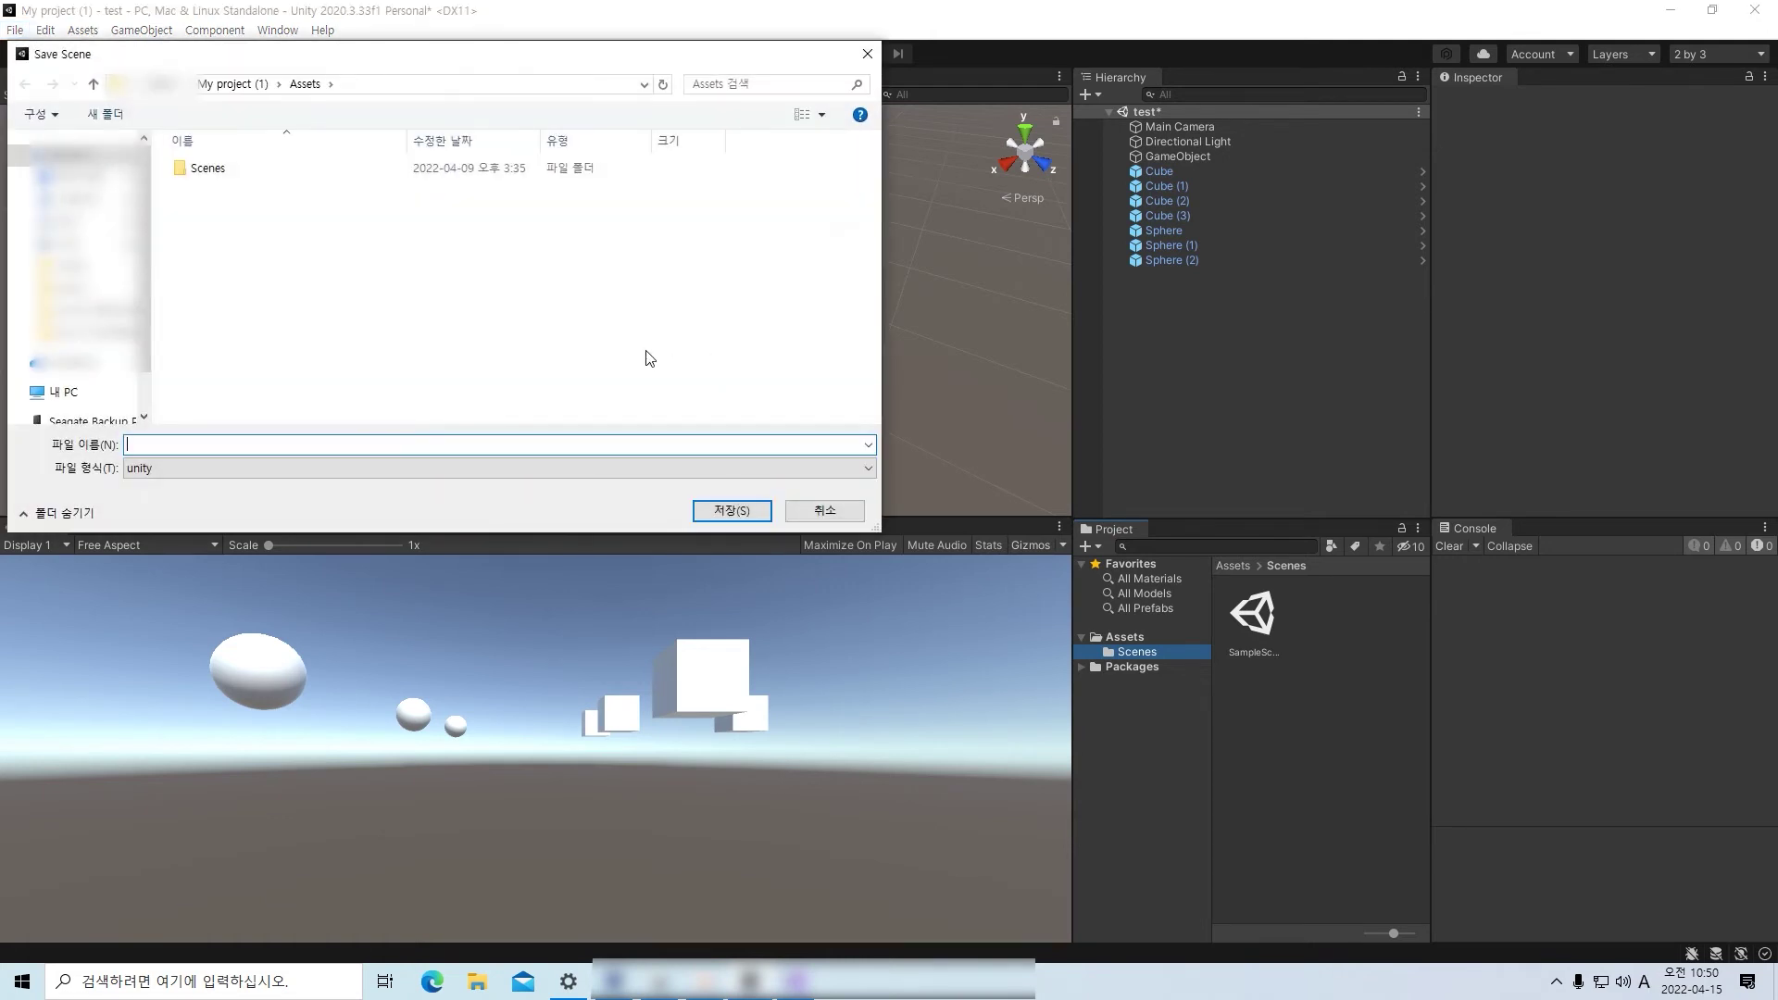
pyautogui.doubleClick(243, 176)
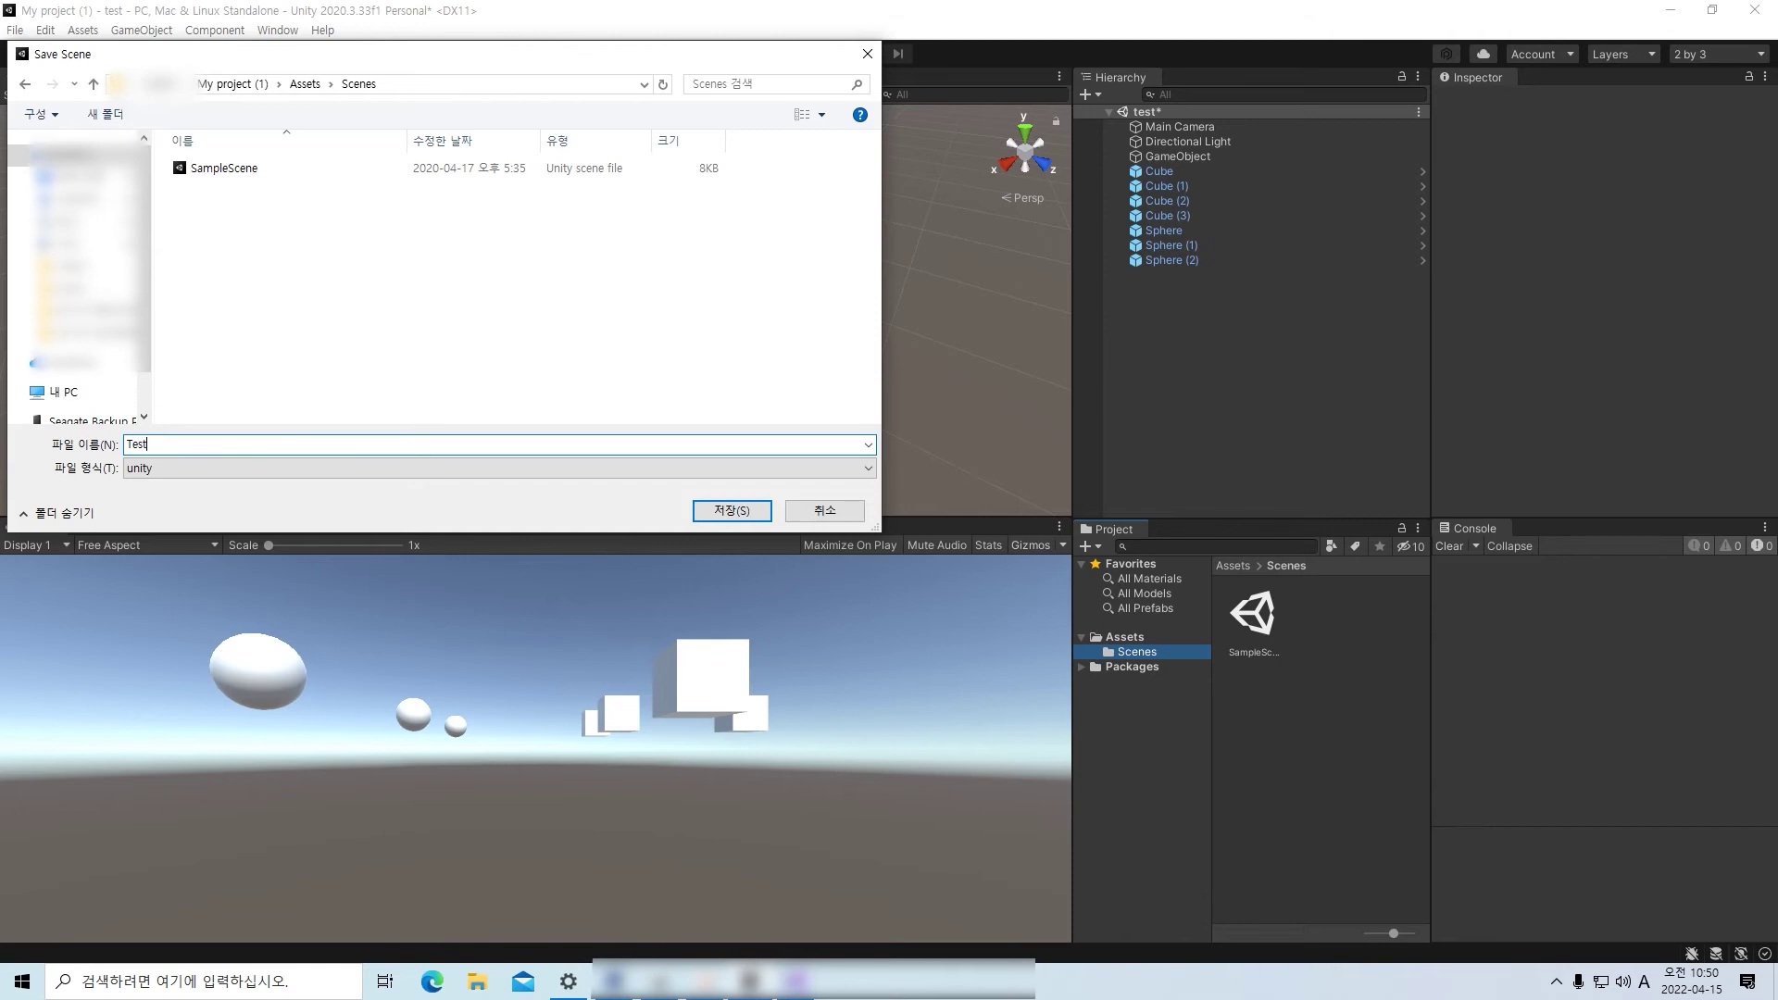
pyautogui.press('Return')
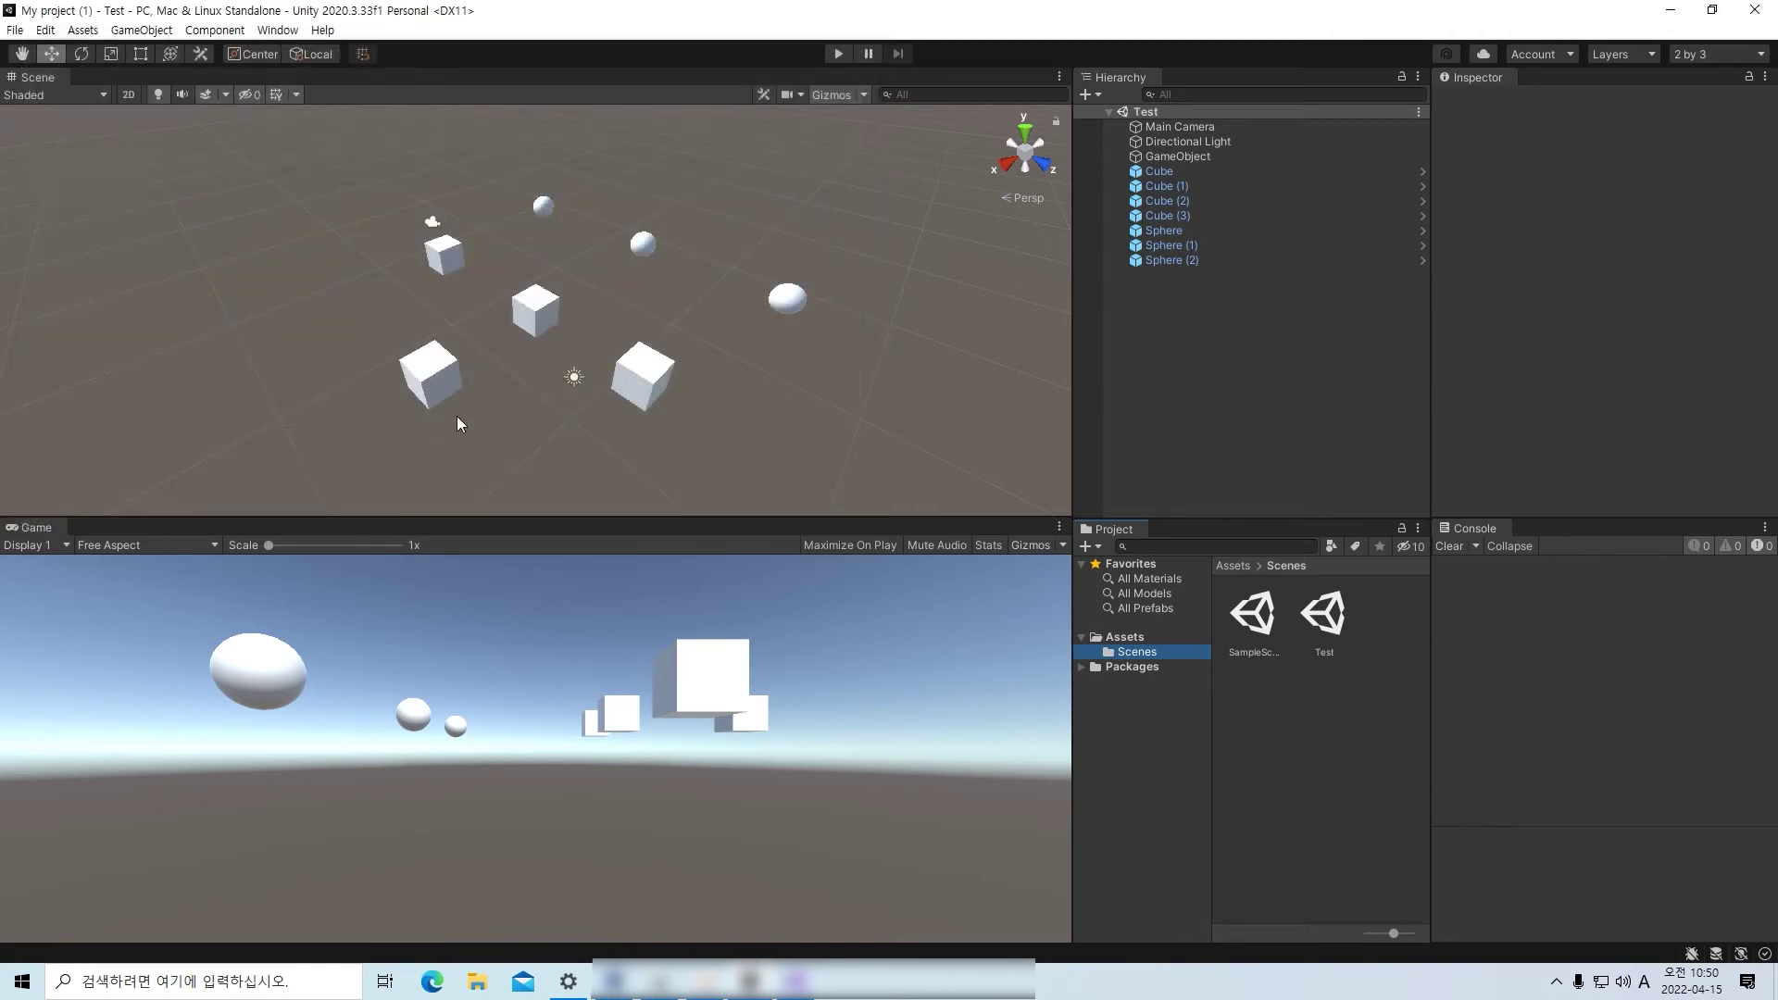
# - Examine the Test and SampleScene assets in the Scenes folder by selecting each one
pyautogui.click(1322, 619)
pyautogui.click(1255, 622)
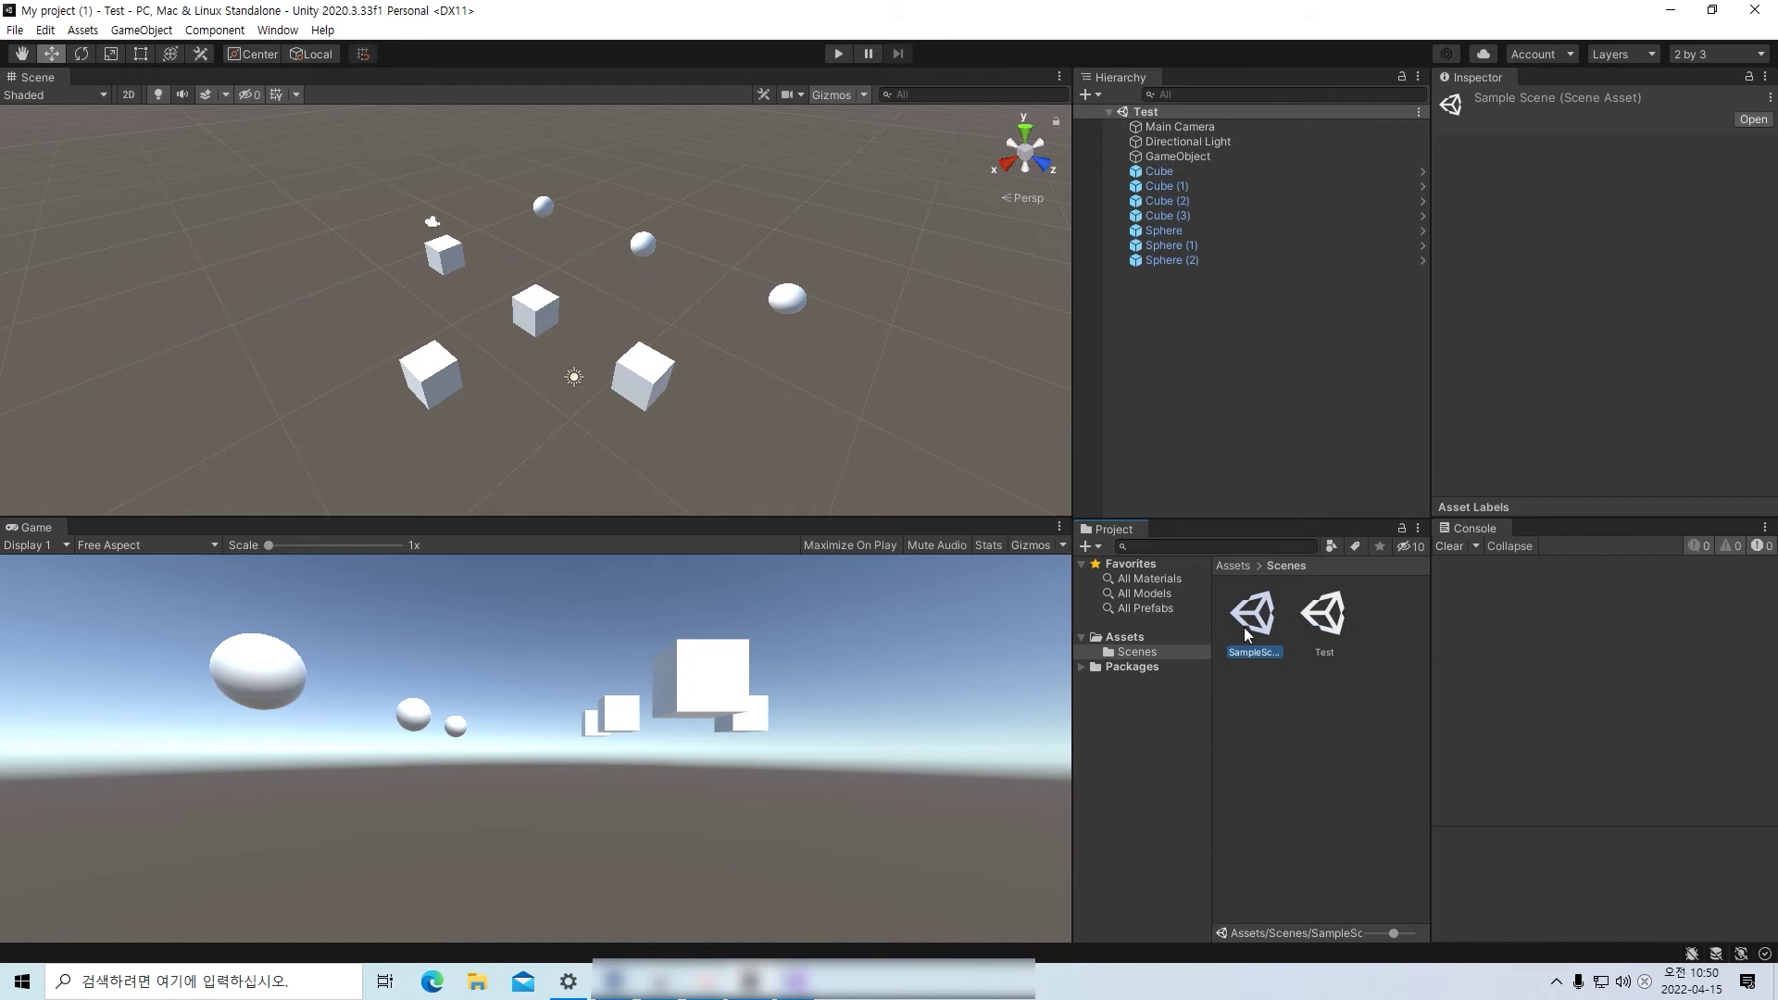
pyautogui.click(1320, 628)
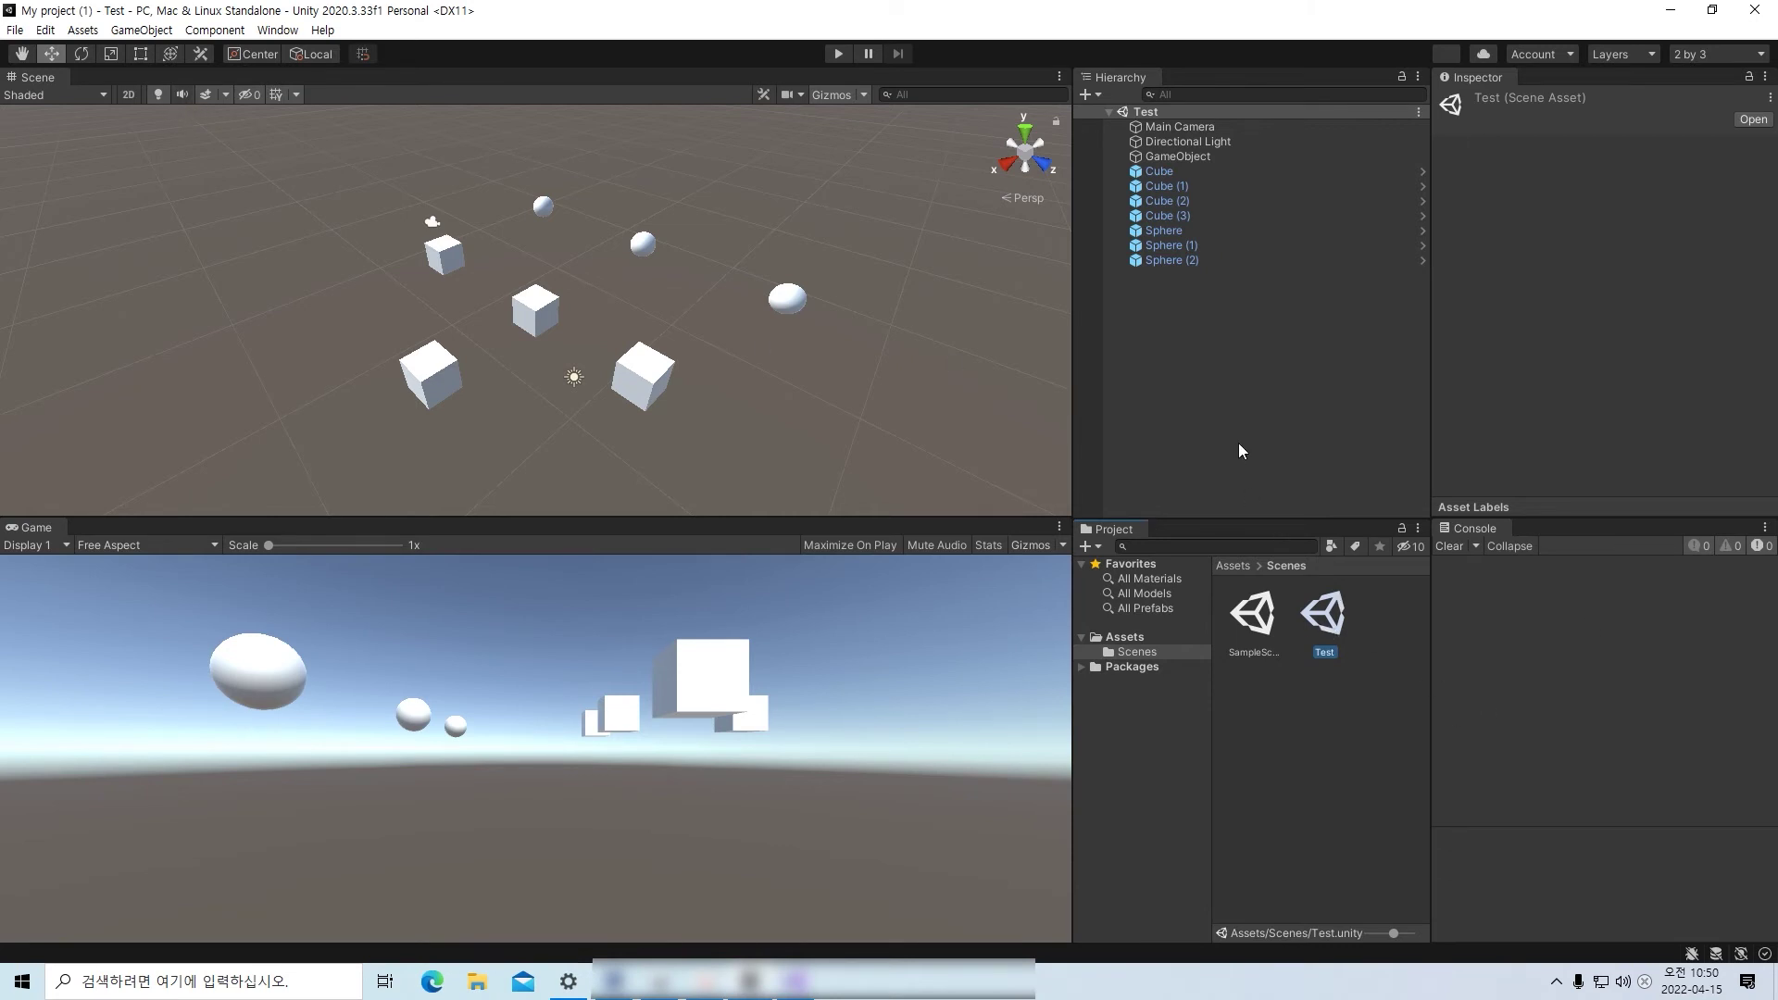
# - Open the SampleScene and Test scenes alternately to compare their objects and hierarchies
pyautogui.doubleClick(1267, 626)
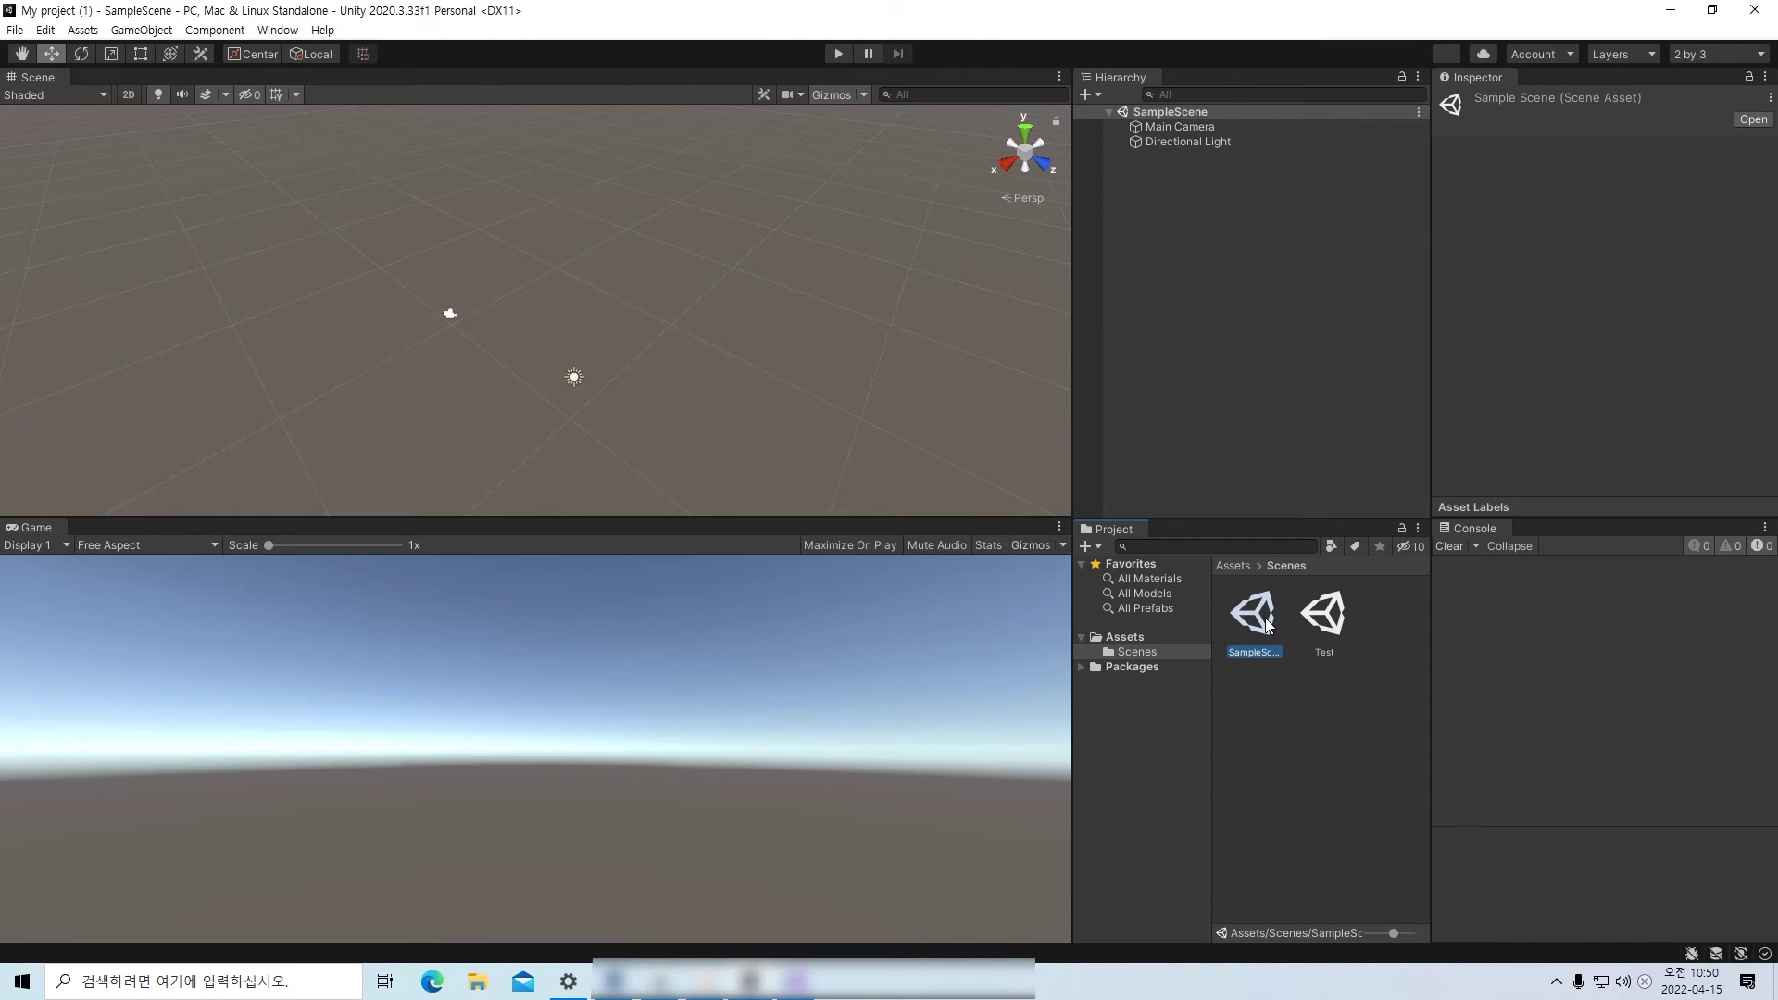
pyautogui.doubleClick(1324, 620)
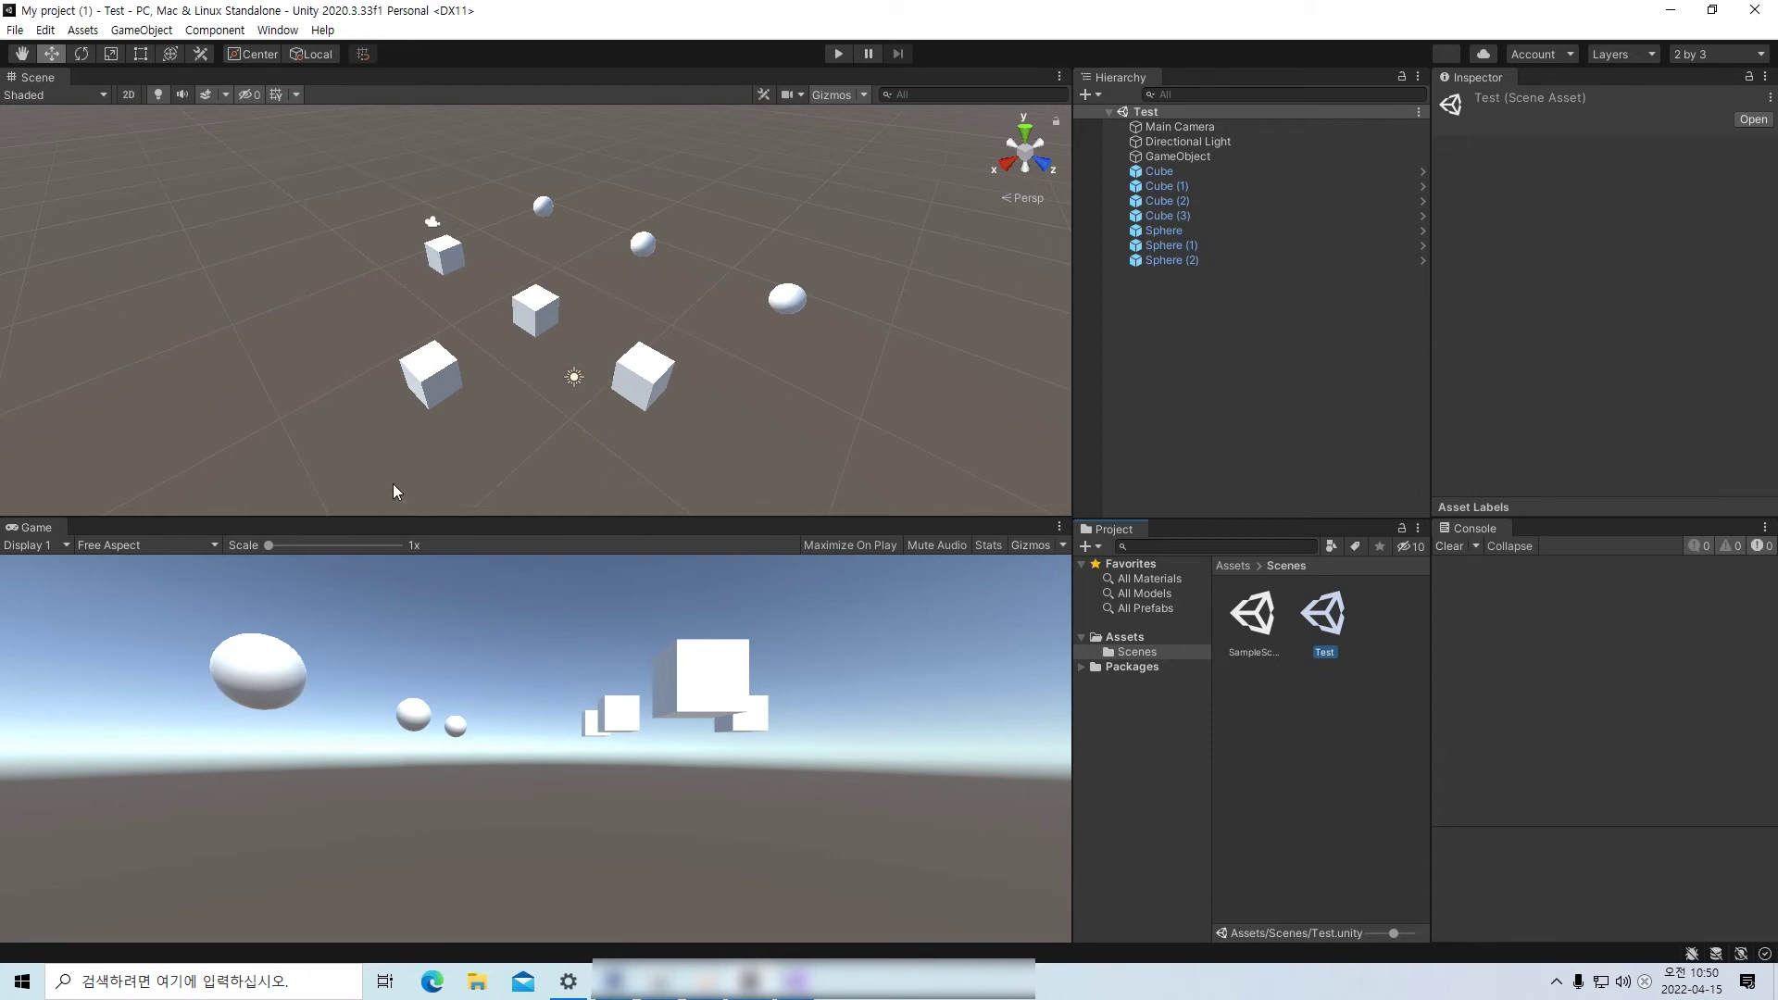
pyautogui.doubleClick(1247, 616)
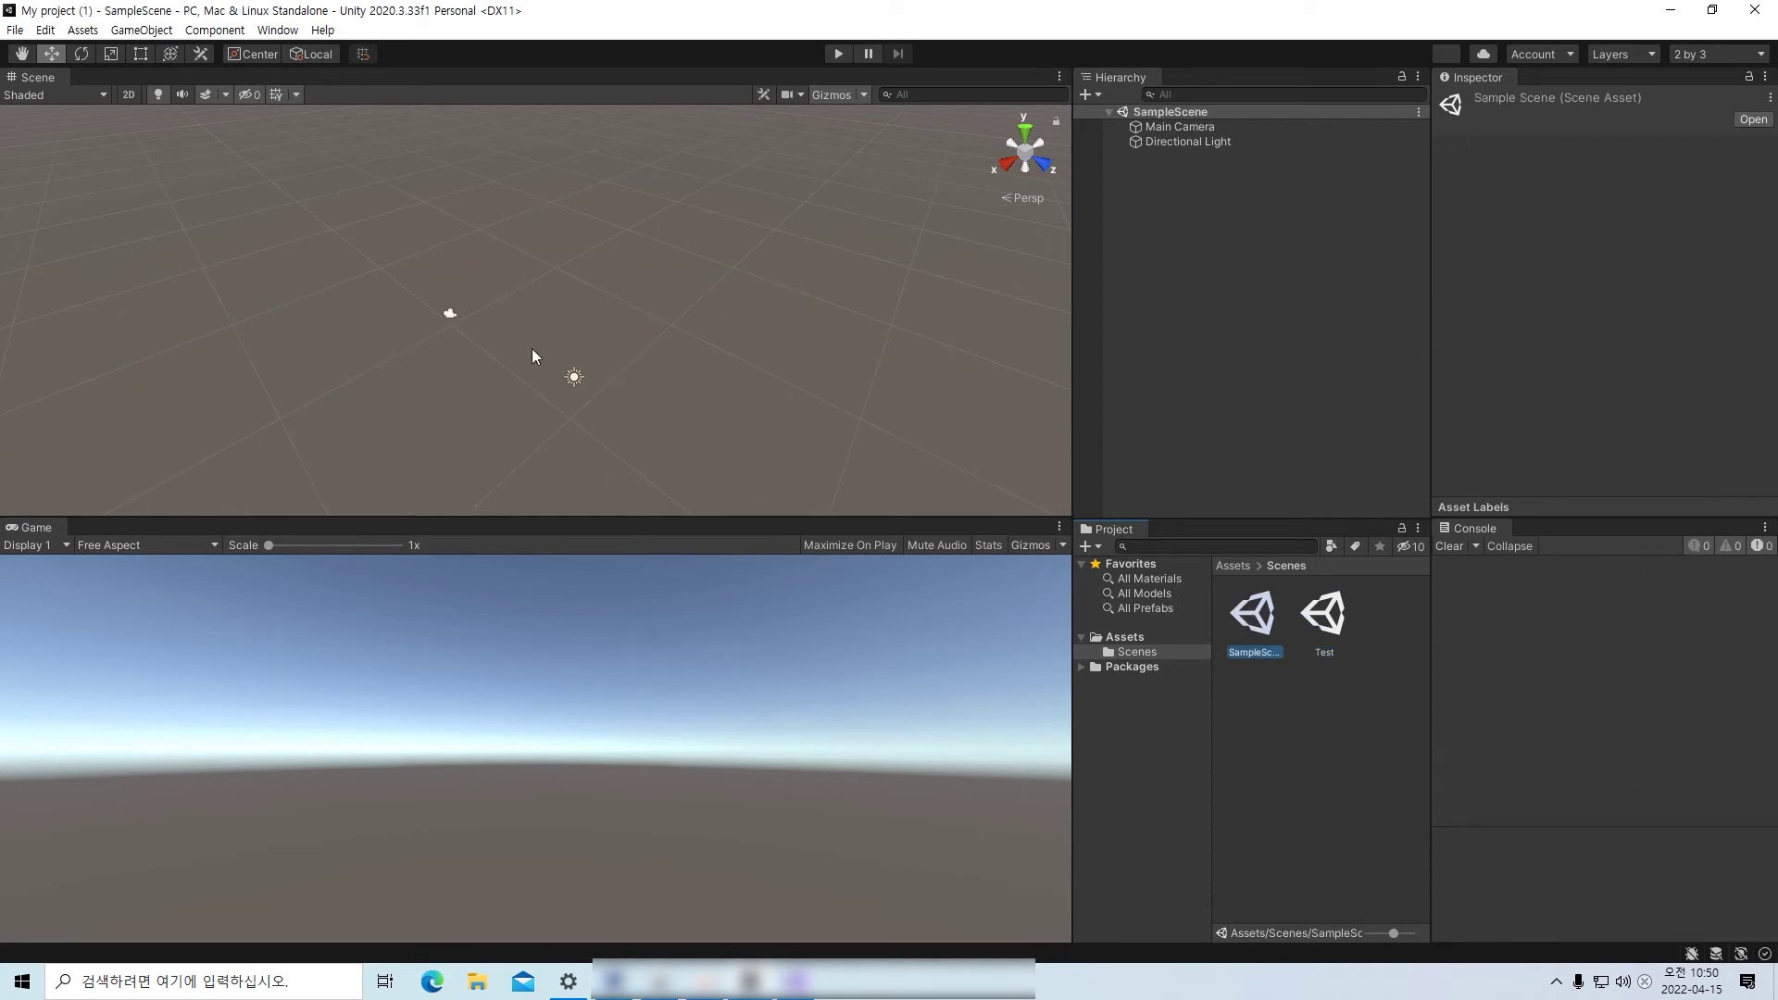
pyautogui.doubleClick(1324, 613)
pyautogui.doubleClick(1252, 613)
pyautogui.click(1350, 611)
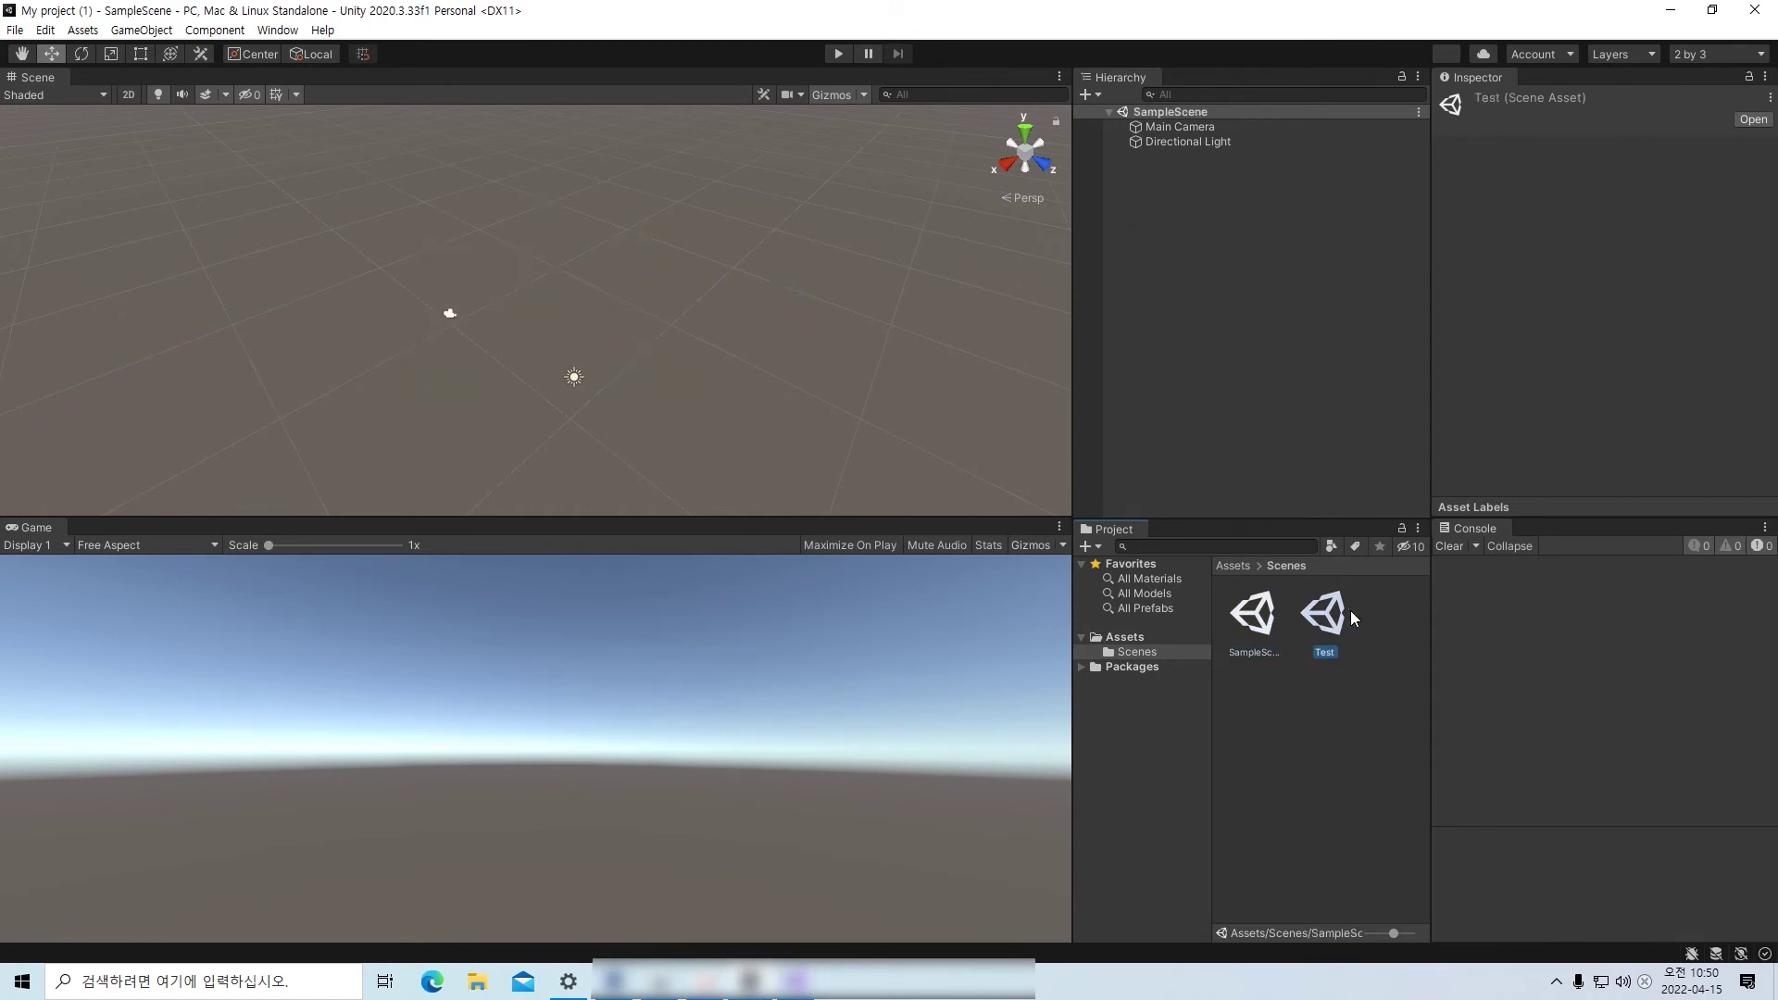
# - Open the Test scene and delete the objects Sphere (2), Sphere (1) and Sphere
pyautogui.doubleClick(1350, 609)
pyautogui.click(1296, 337)
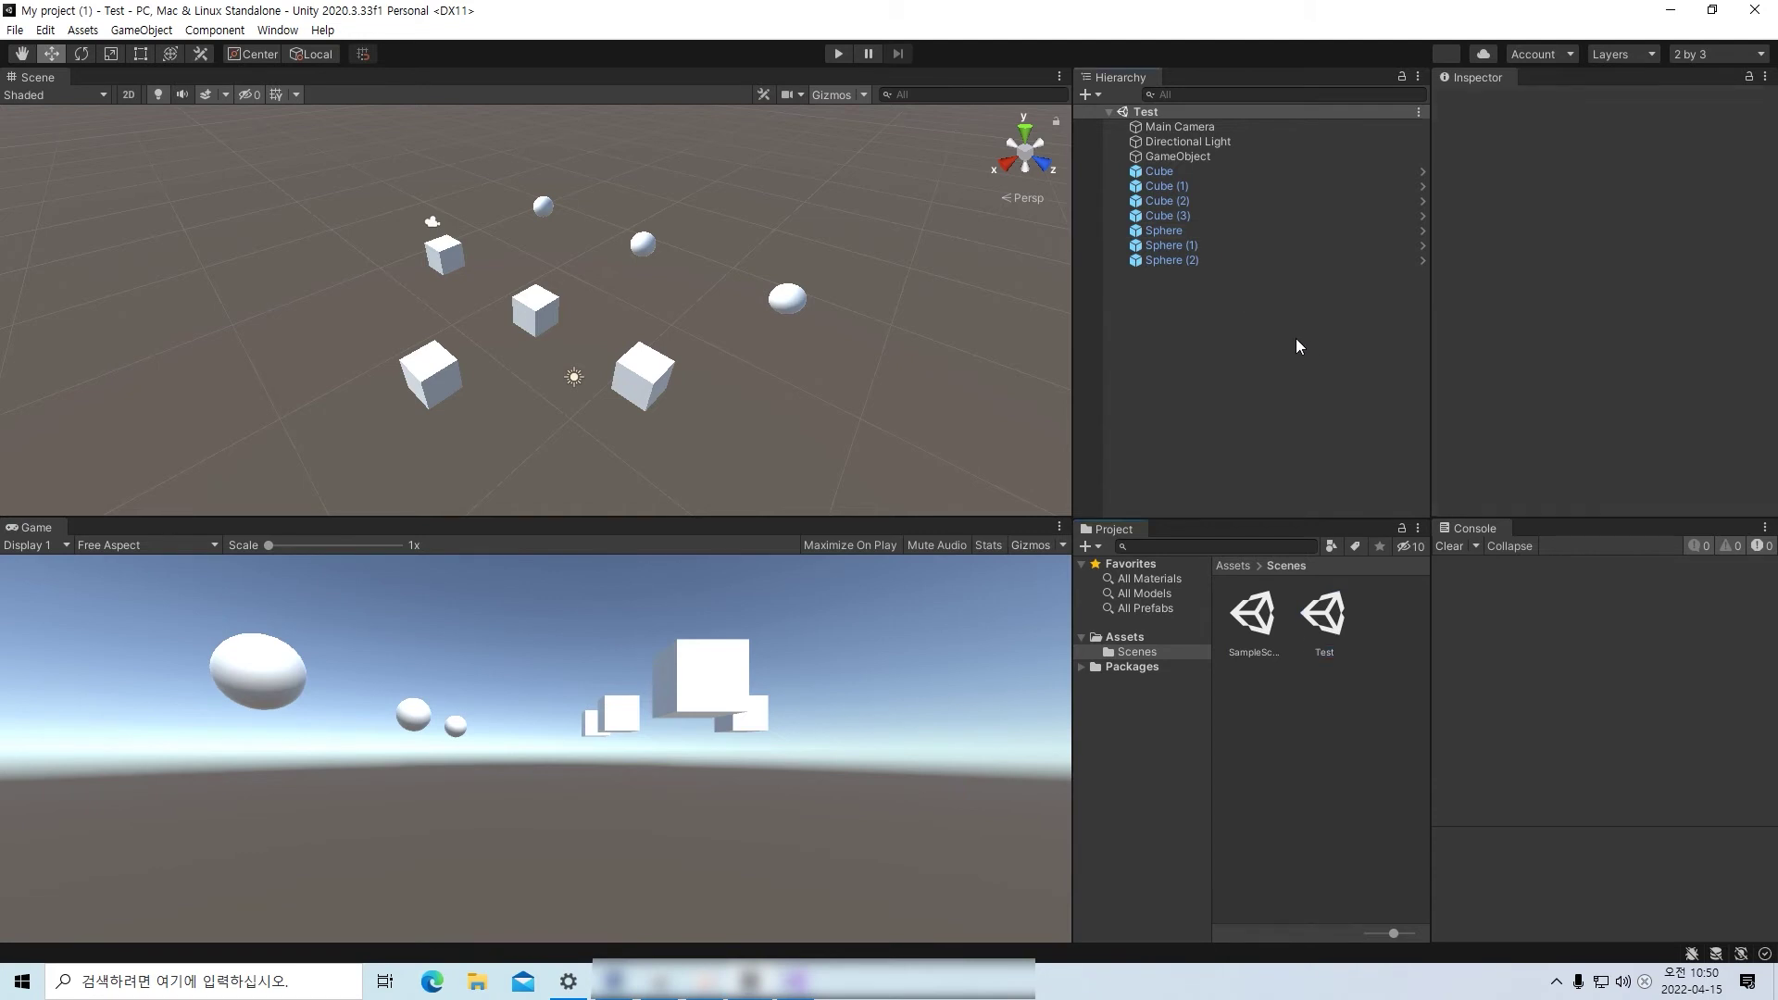
pyautogui.click(1313, 624)
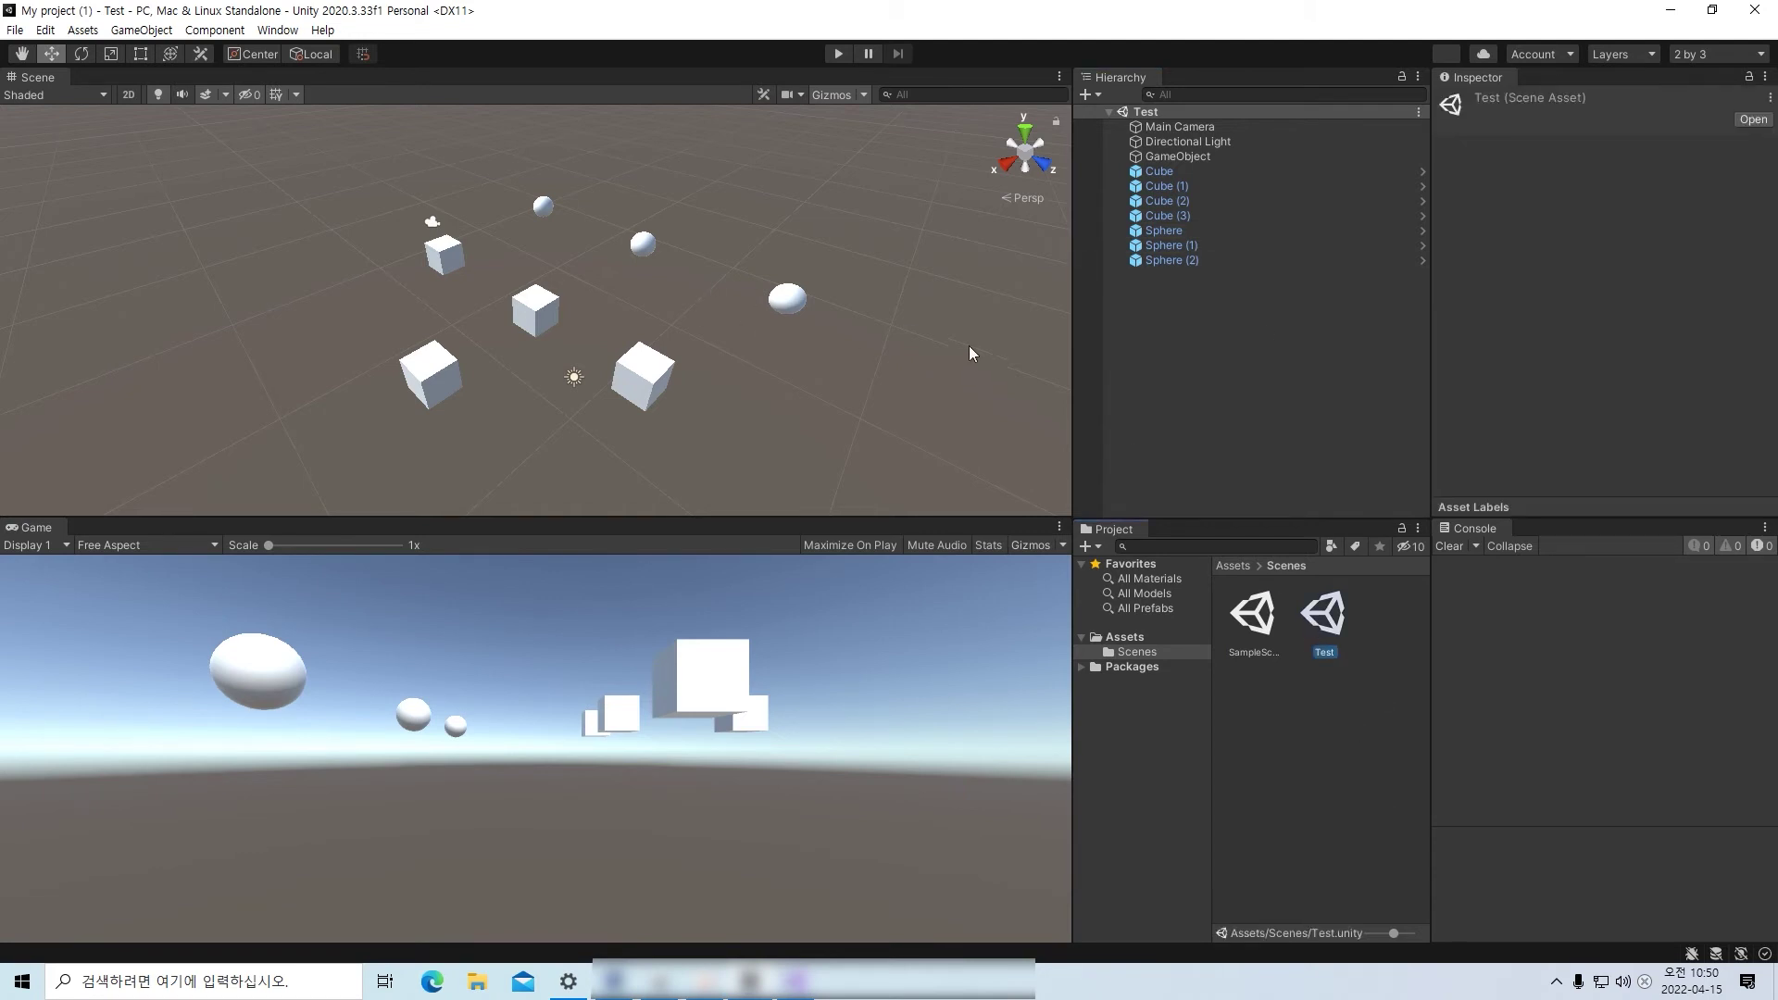
pyautogui.click(1174, 260)
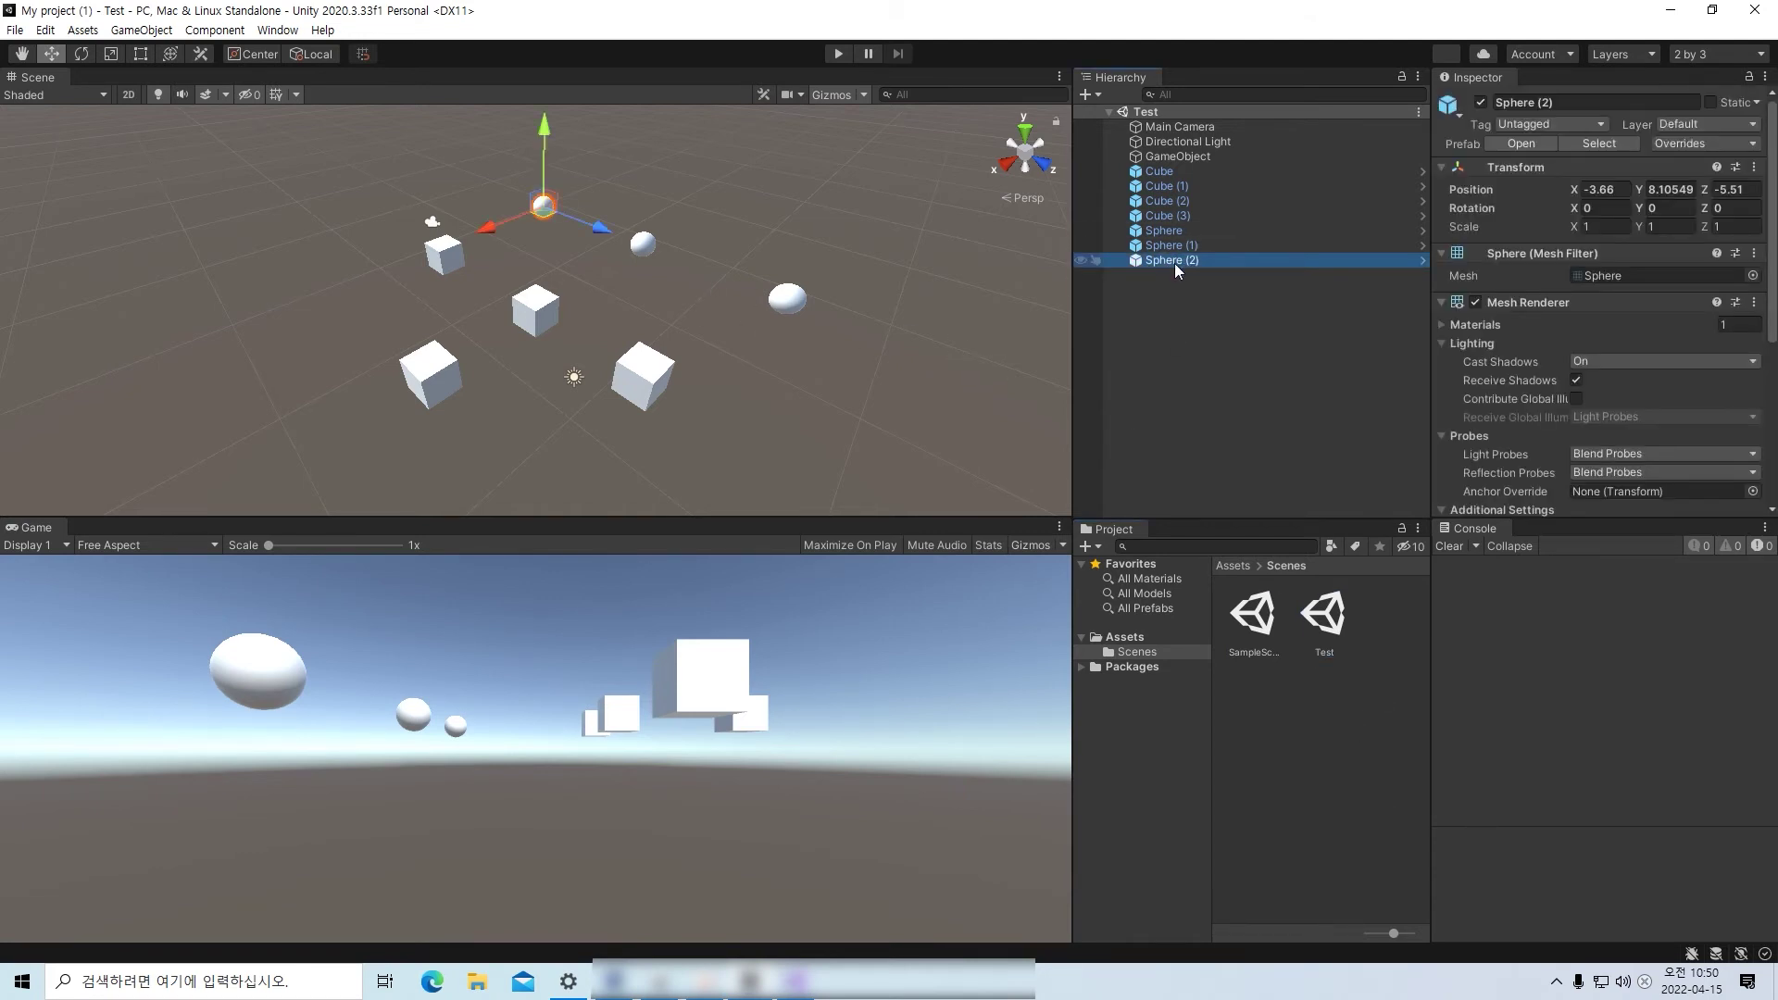
pyautogui.press('Delete')
pyautogui.click(1183, 245)
pyautogui.press('Delete')
pyautogui.click(1178, 231)
pyautogui.press('Delete')
# - Delete Cube (3), Cube (2) and Cube (1), and save the modified Test scene
pyautogui.click(1172, 215)
pyautogui.press('Delete')
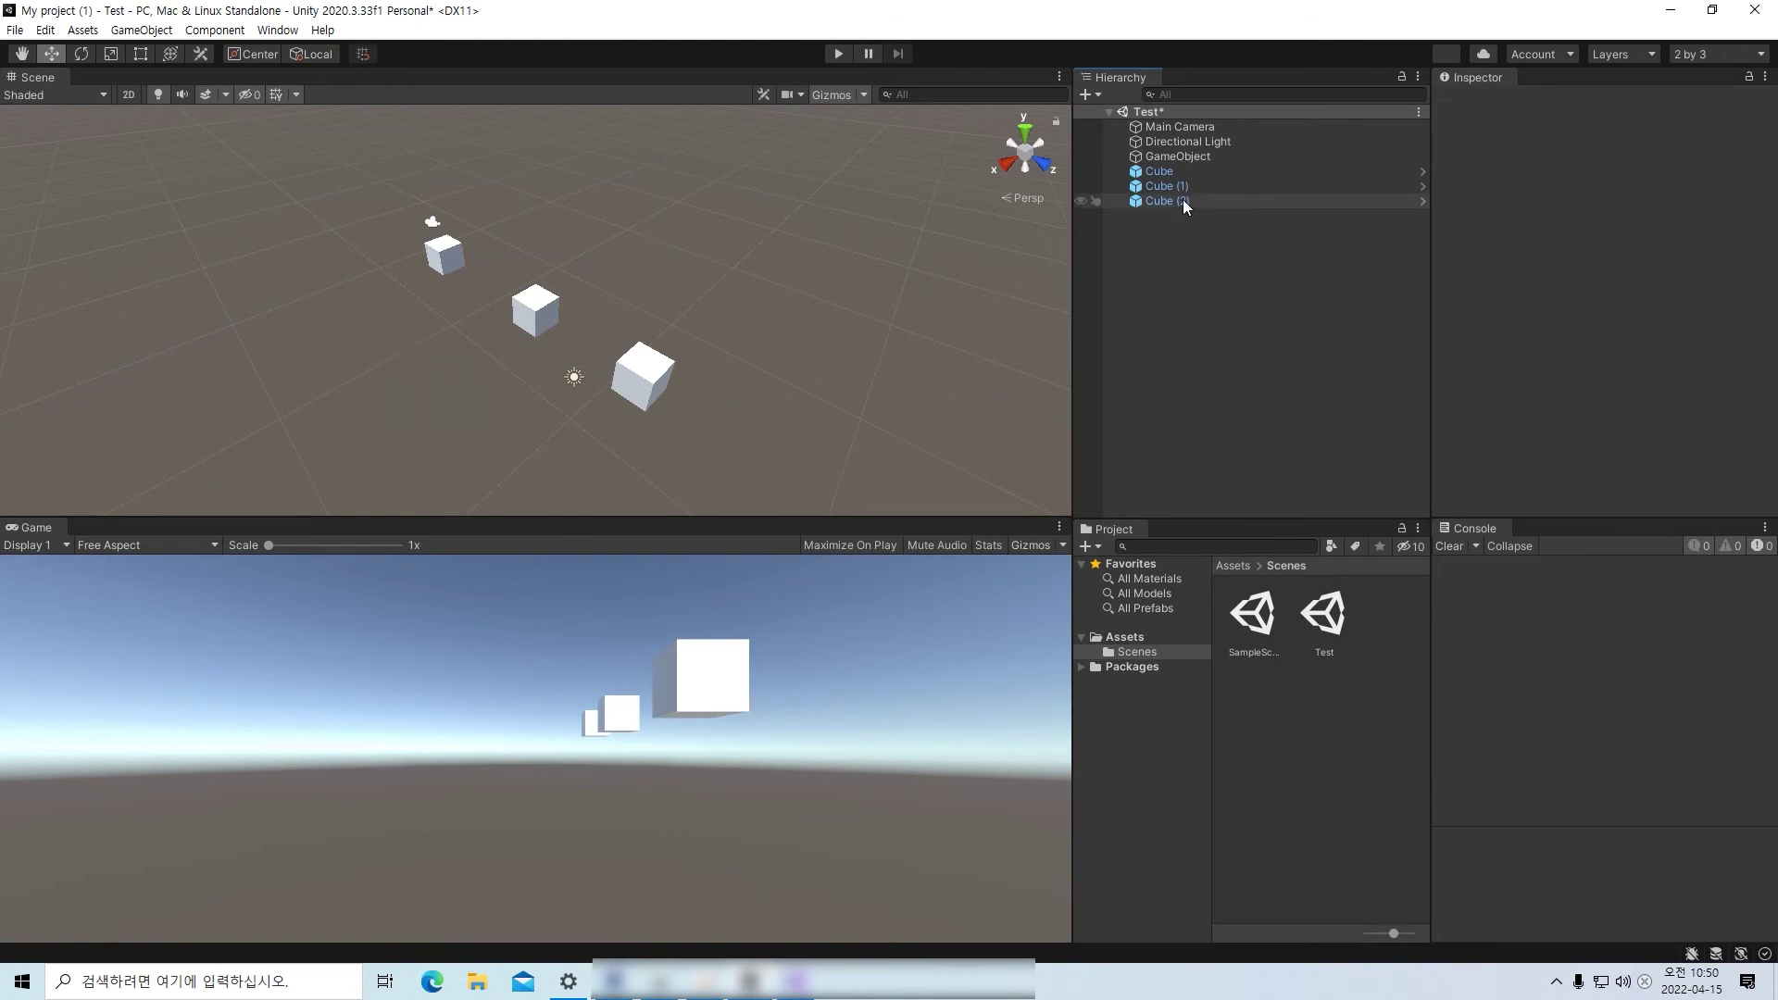
pyautogui.click(1182, 198)
pyautogui.press('Delete')
pyautogui.click(1179, 183)
pyautogui.press('Delete')
pyautogui.doubleClick(1333, 622)
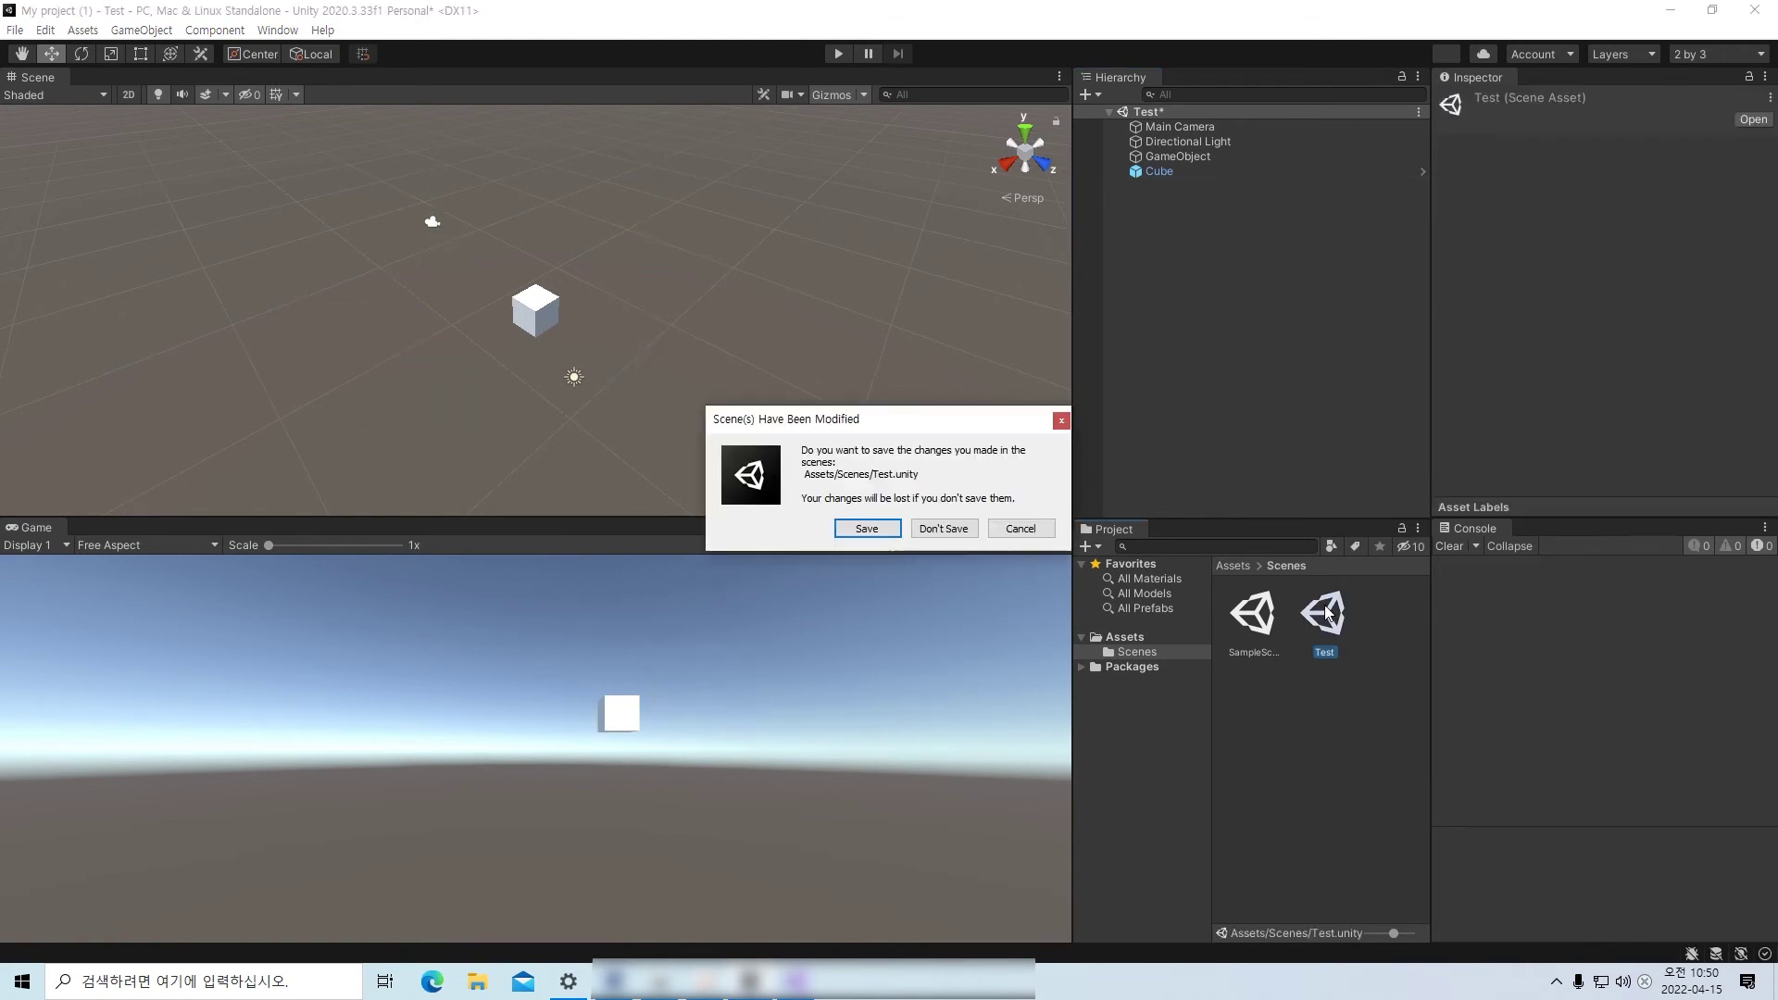
pyautogui.click(857, 524)
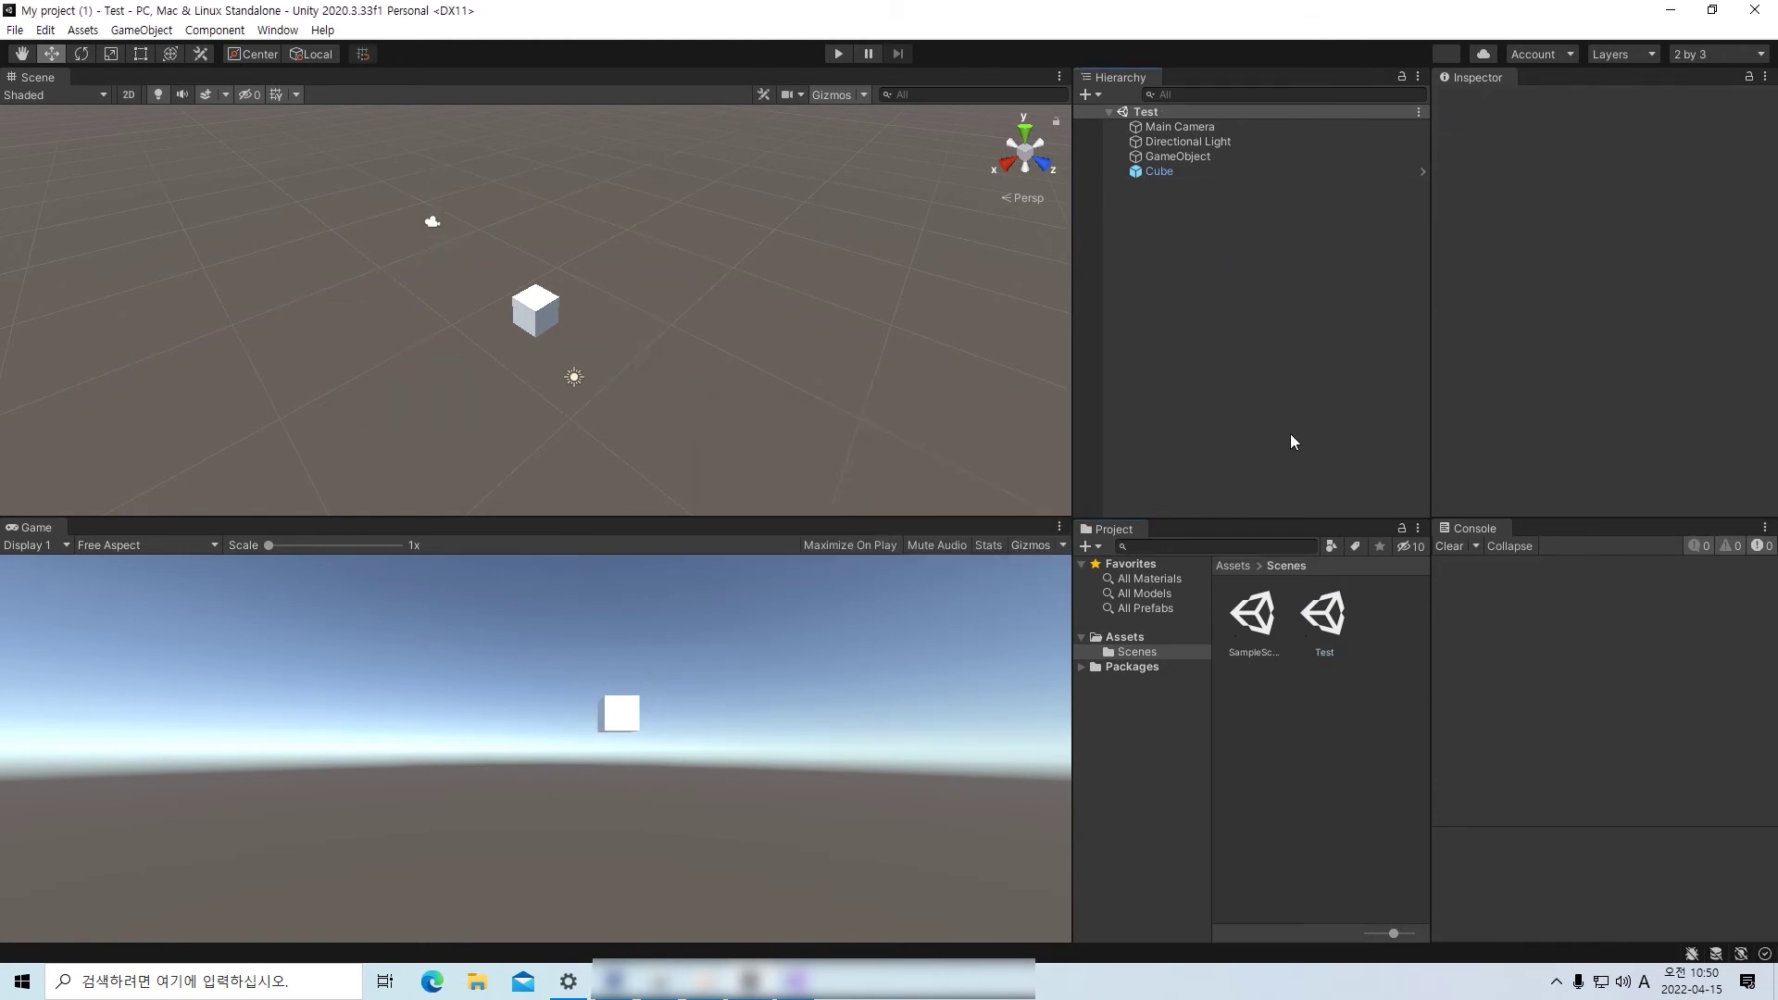
# - Add a 3D Capsule object to SampleScene and save the scene
pyautogui.doubleClick(1254, 619)
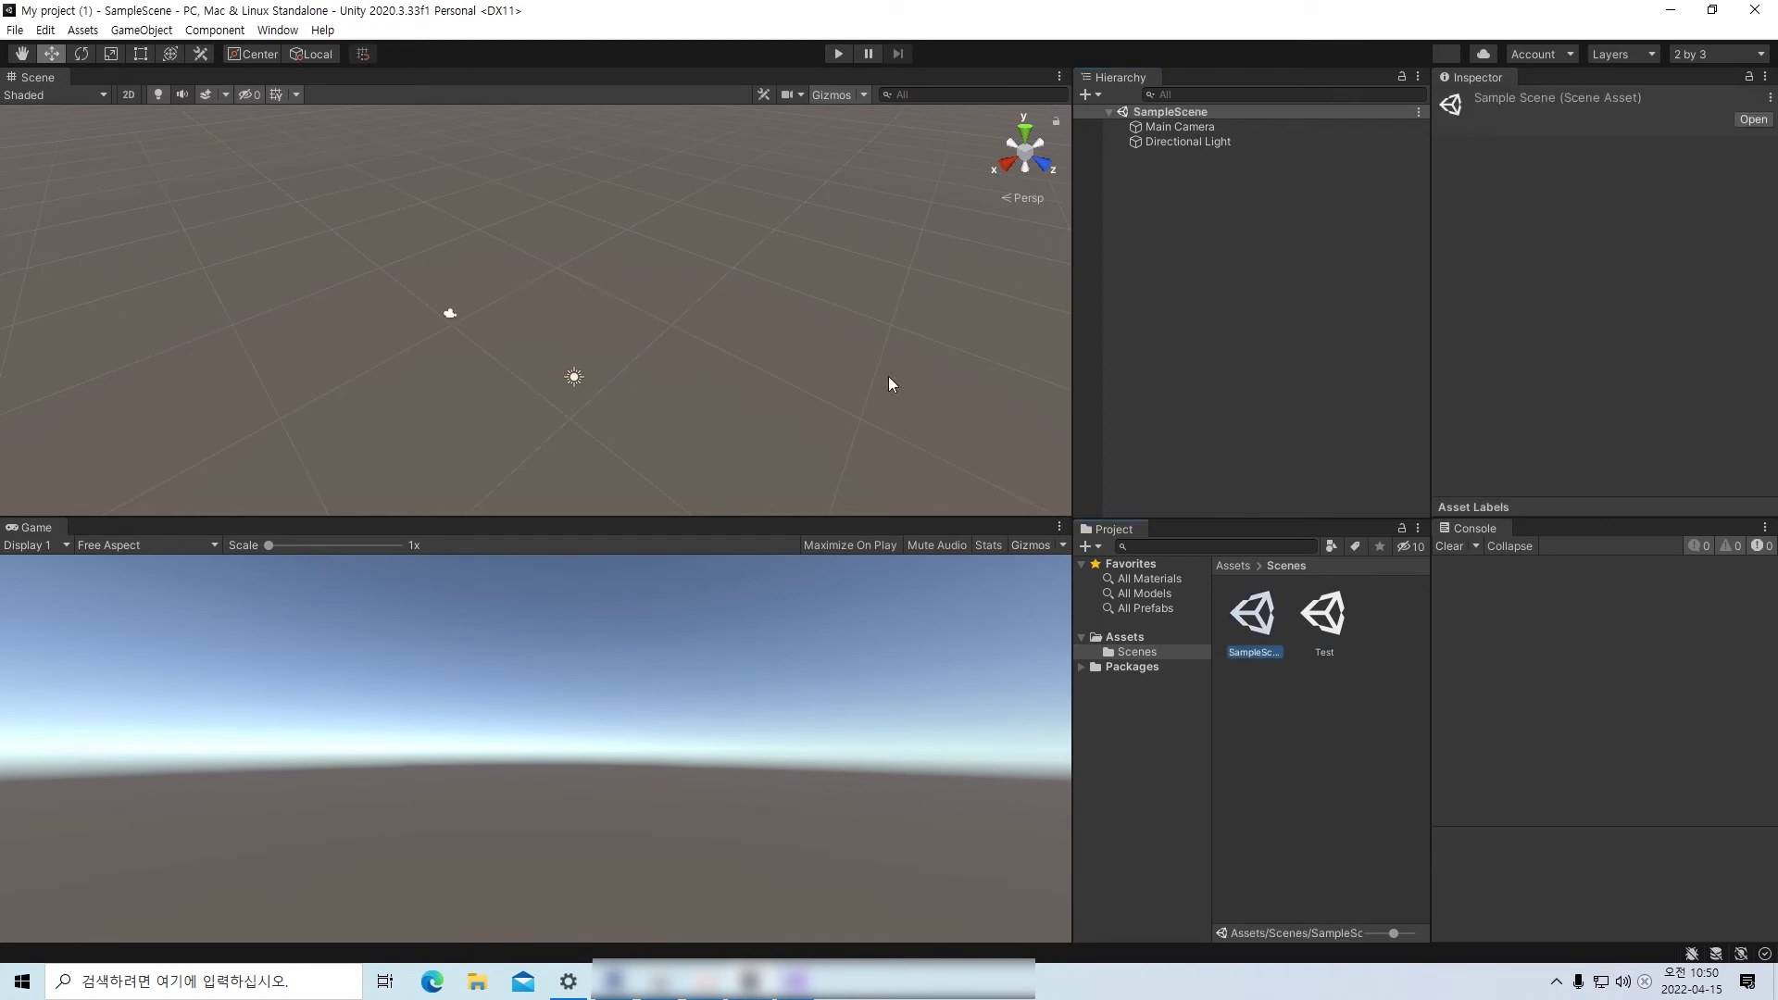
pyautogui.click(1180, 251)
pyautogui.rightClick(1180, 250)
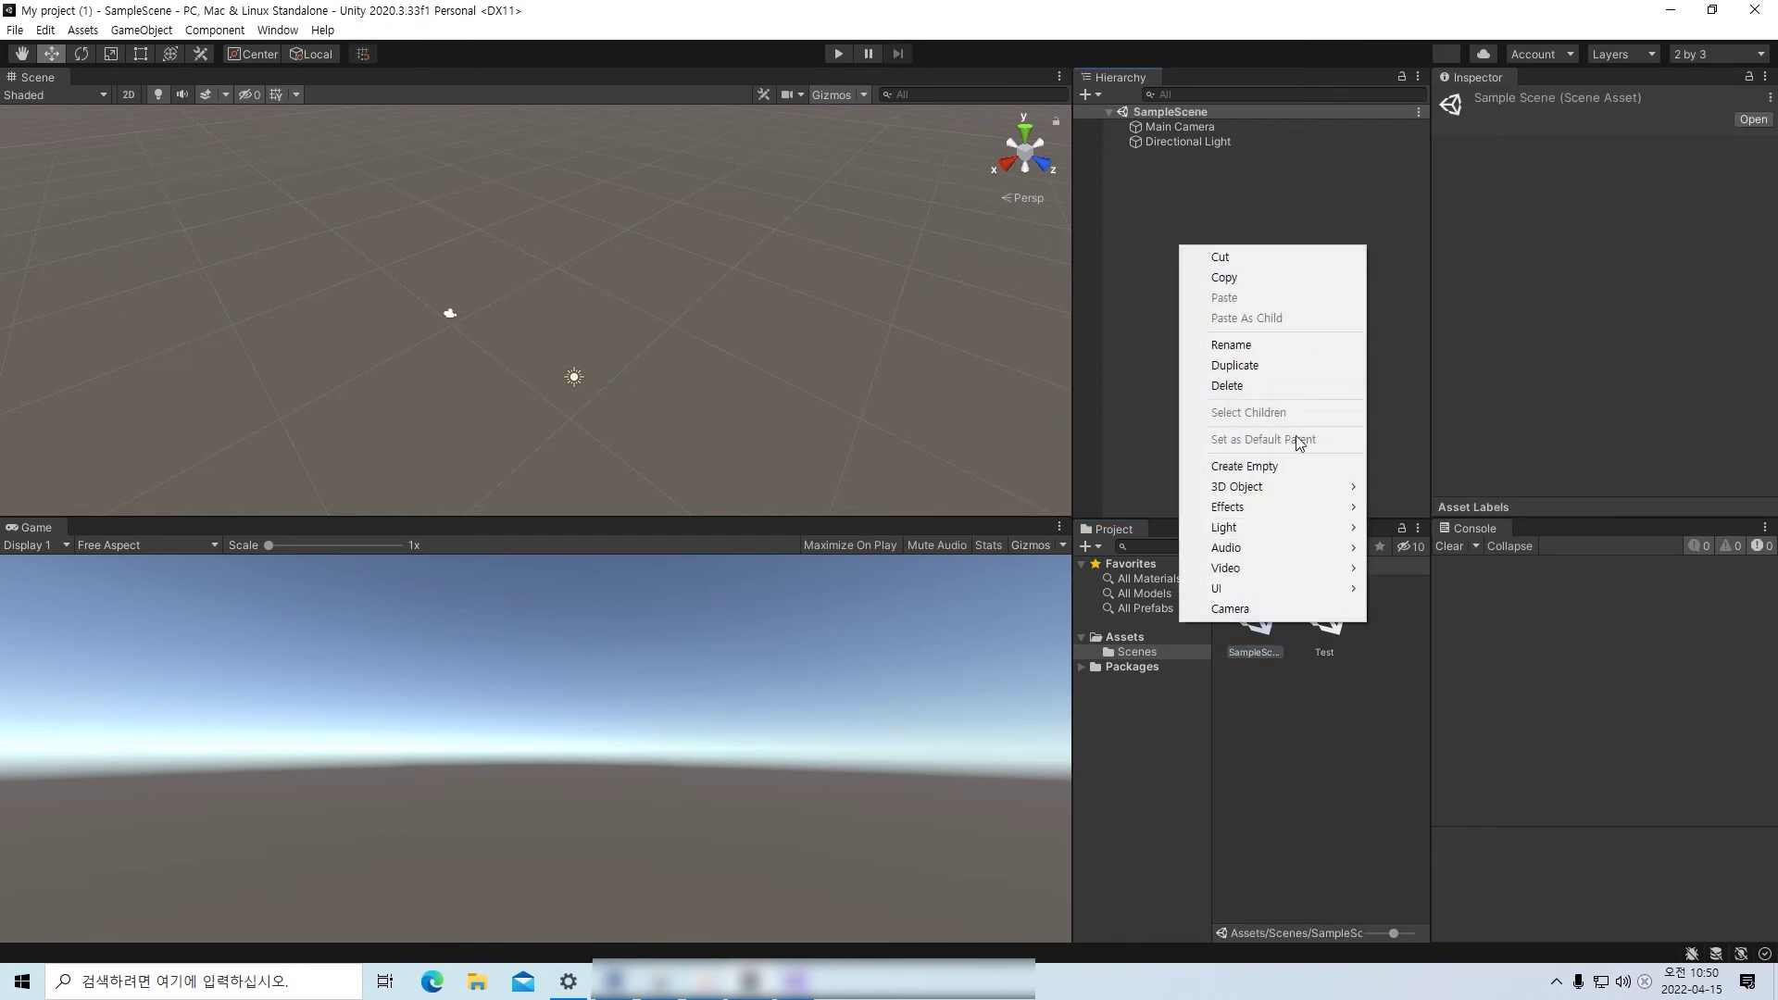
pyautogui.moveTo(1270, 493)
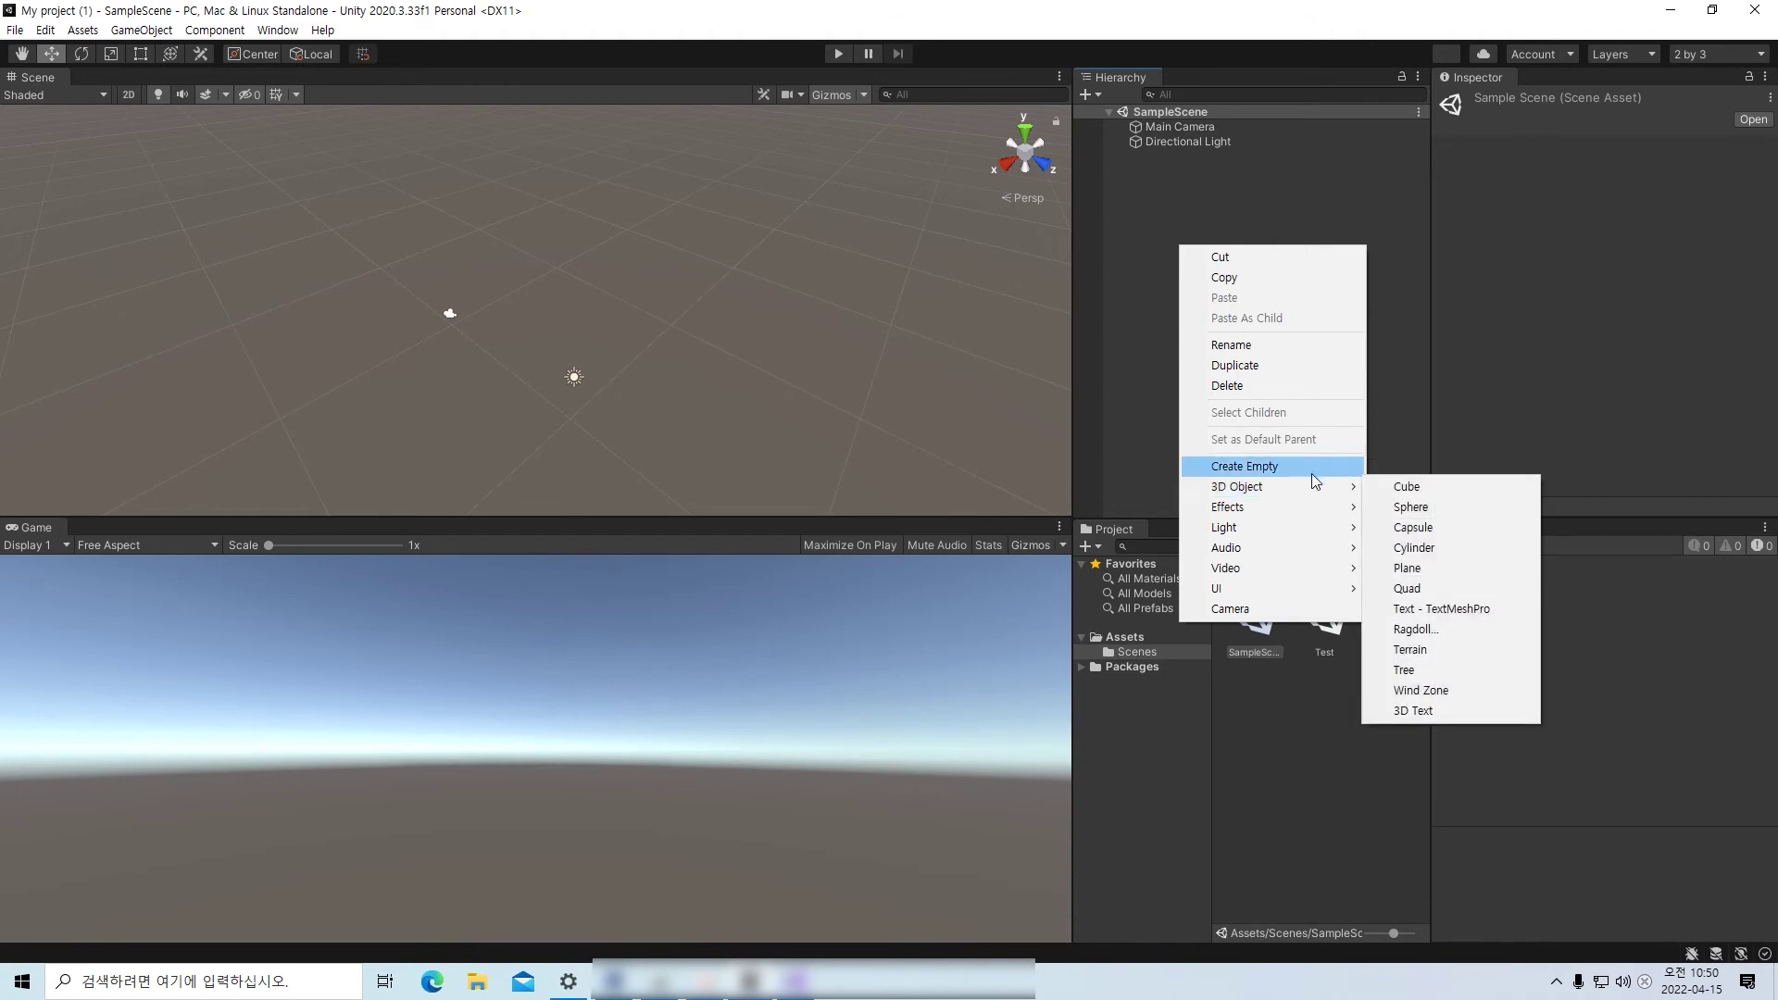
pyautogui.click(1465, 533)
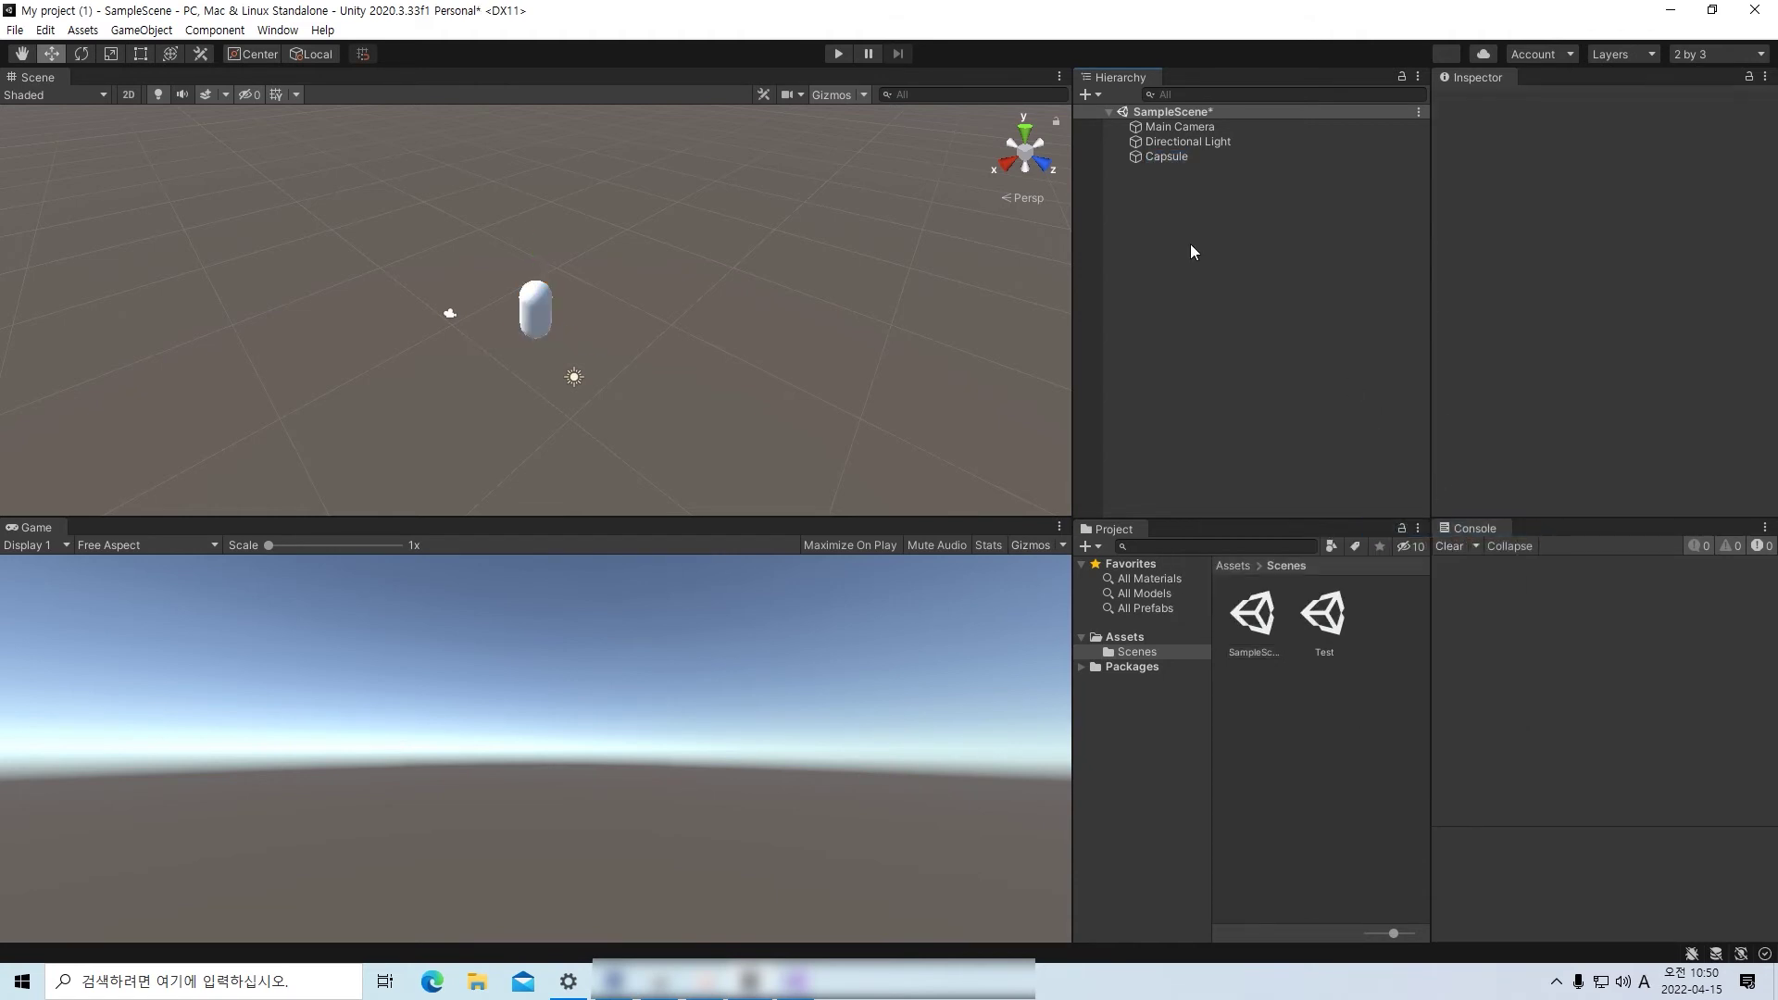
pyautogui.click(1249, 647)
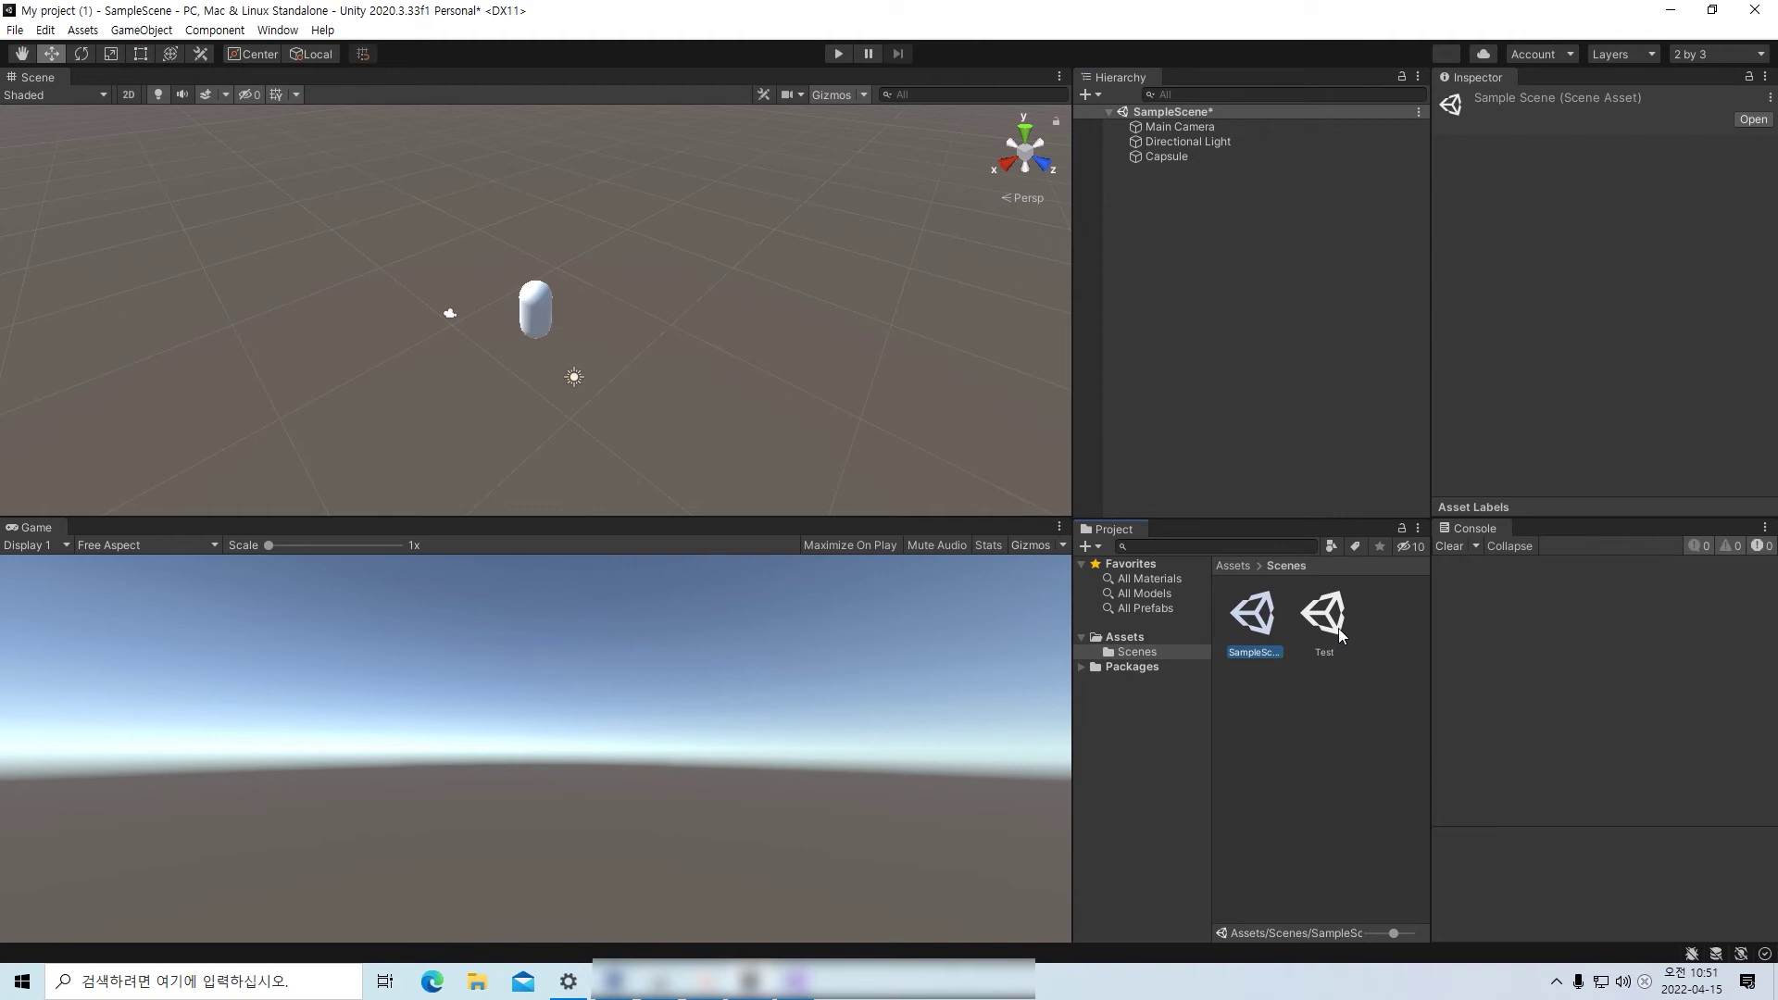
pyautogui.hotkey('ctrl', 's')
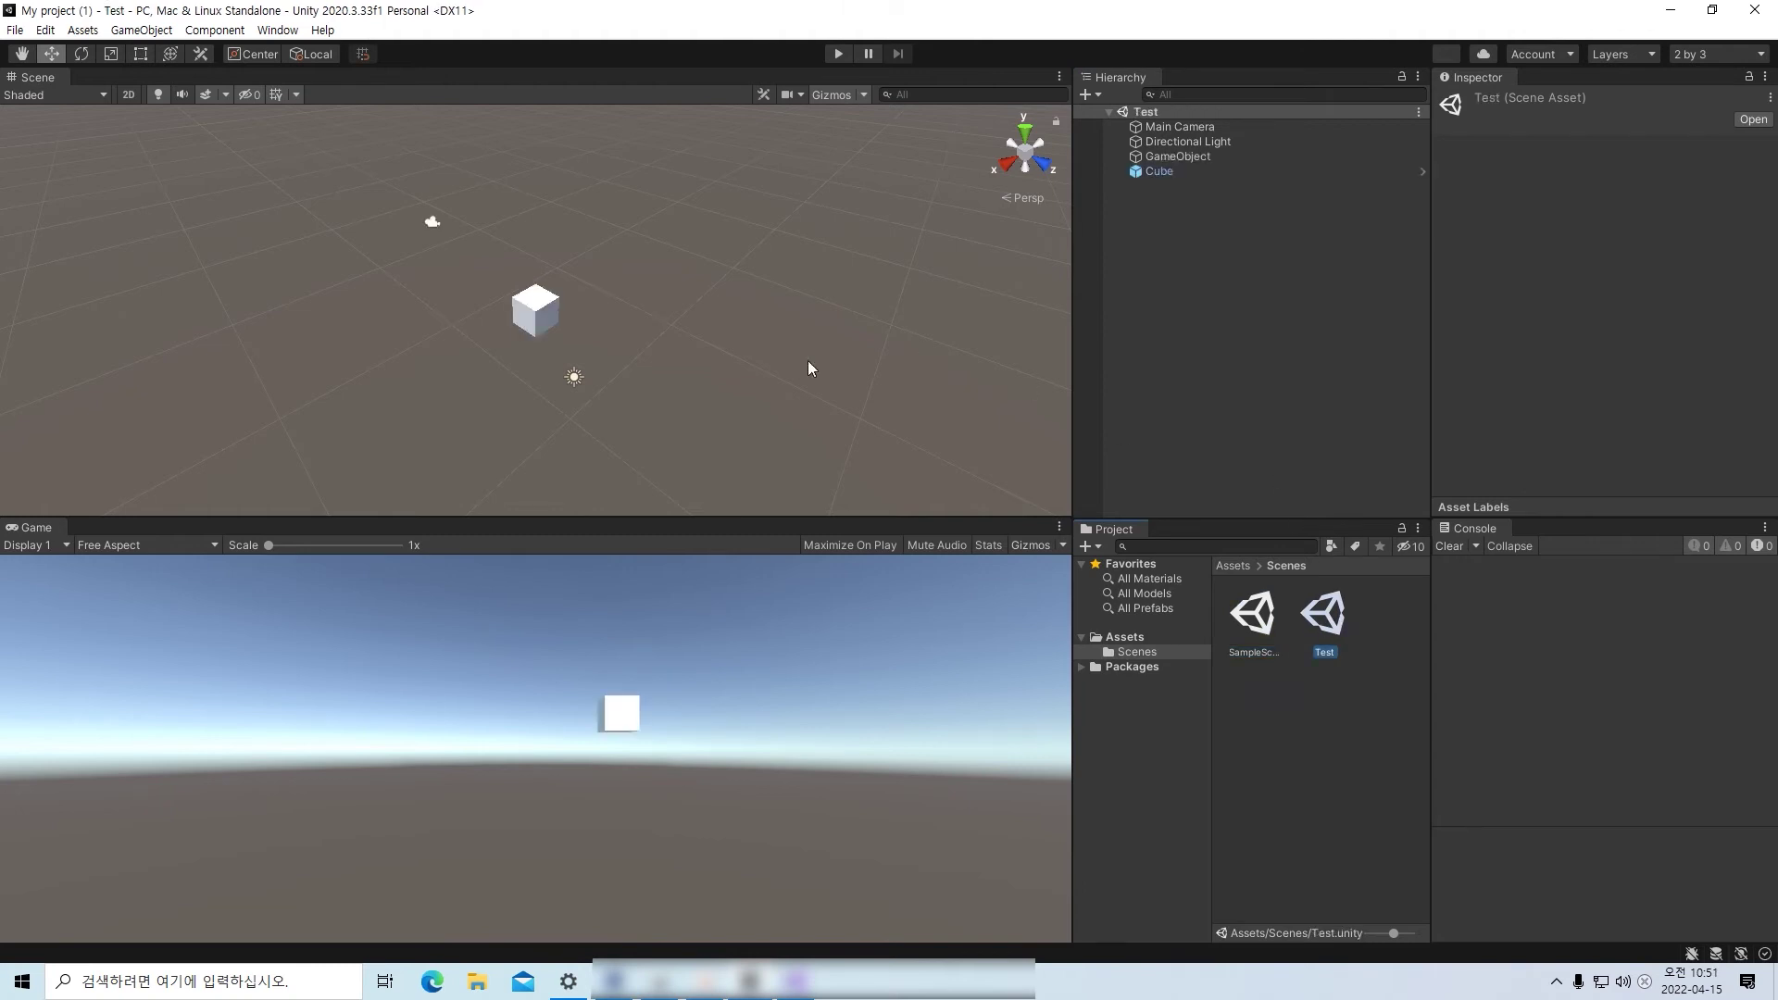
# - Switch repeatedly between SampleScene and Test to compare the contents saved in each, ending on SampleScene
pyautogui.doubleClick(1252, 619)
pyautogui.doubleClick(1326, 629)
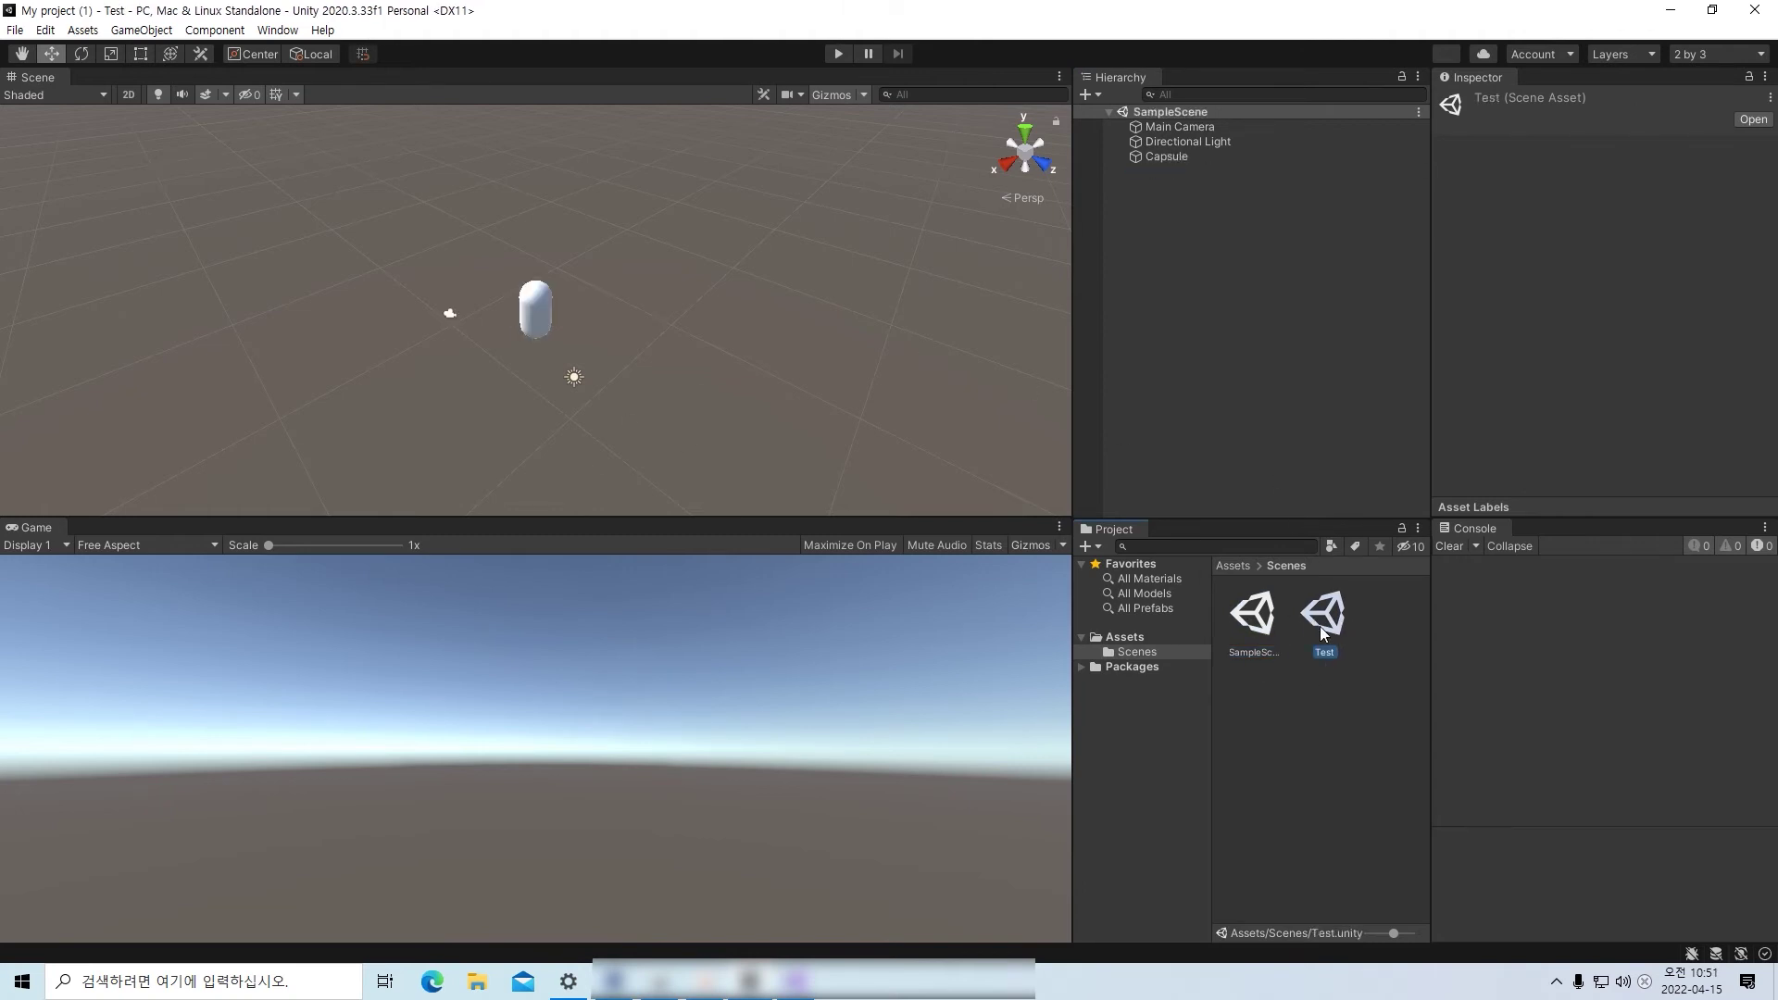
pyautogui.doubleClick(1251, 631)
pyautogui.click(1333, 625)
pyautogui.doubleClick(1333, 624)
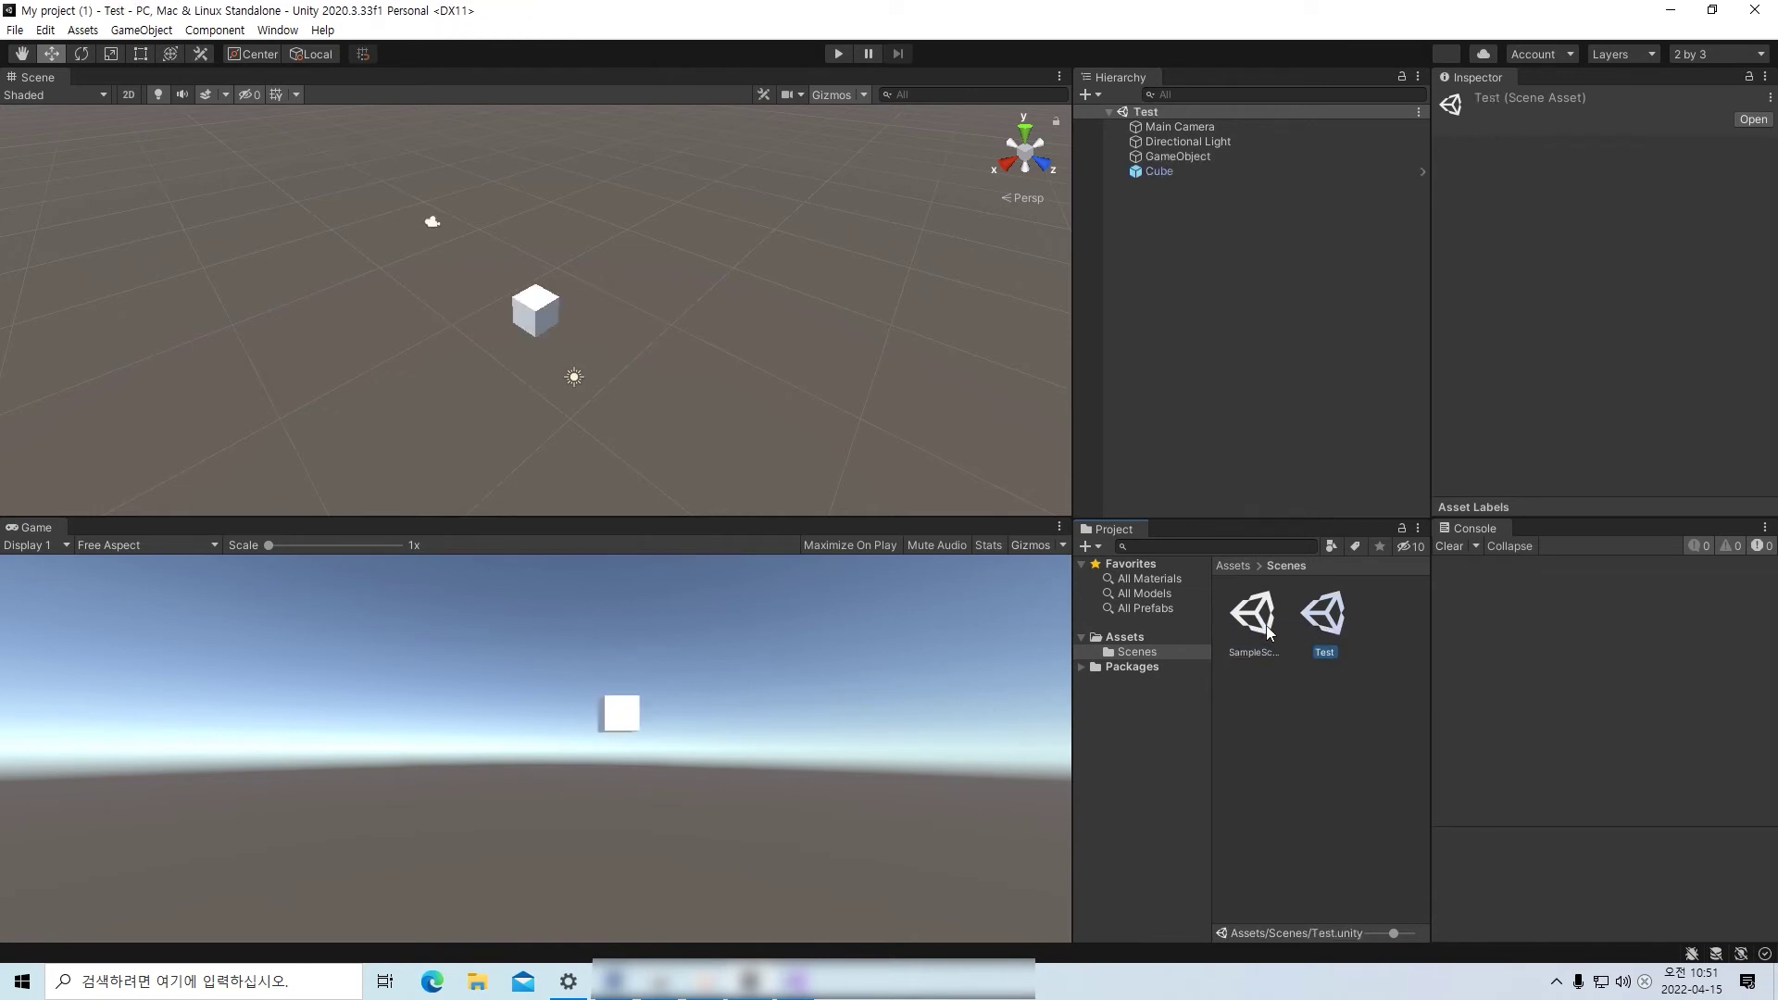
pyautogui.doubleClick(1260, 626)
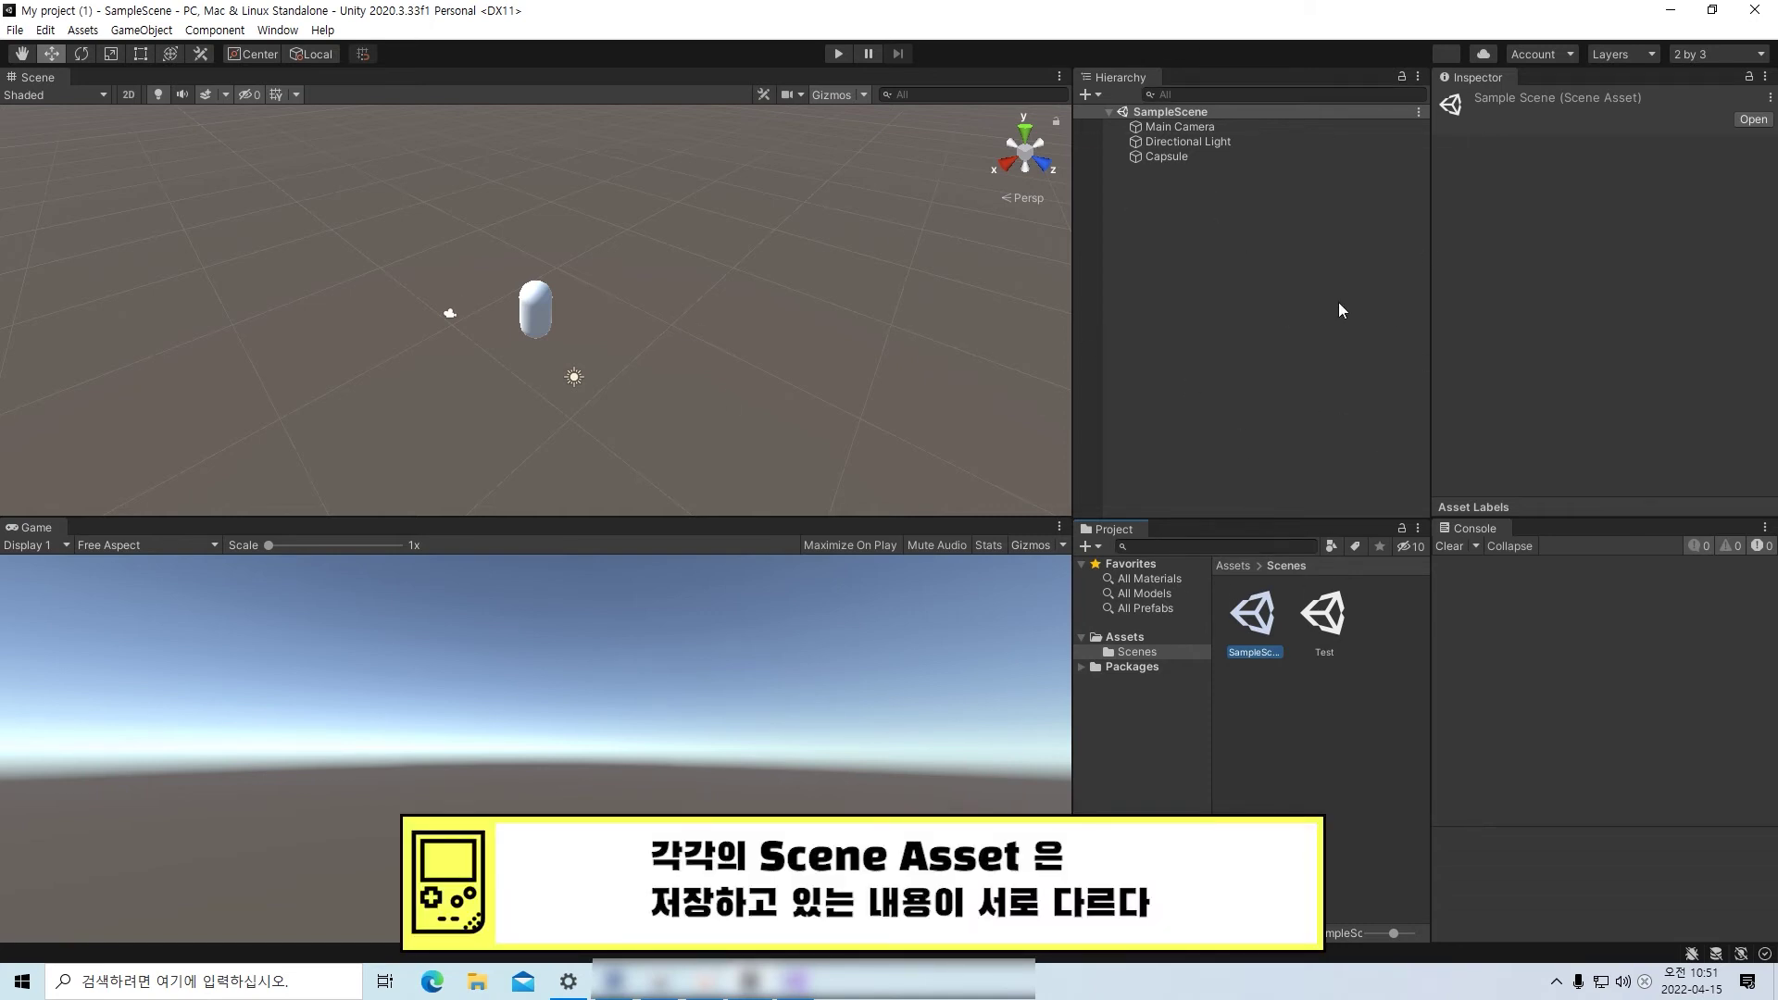
pyautogui.doubleClick(1334, 625)
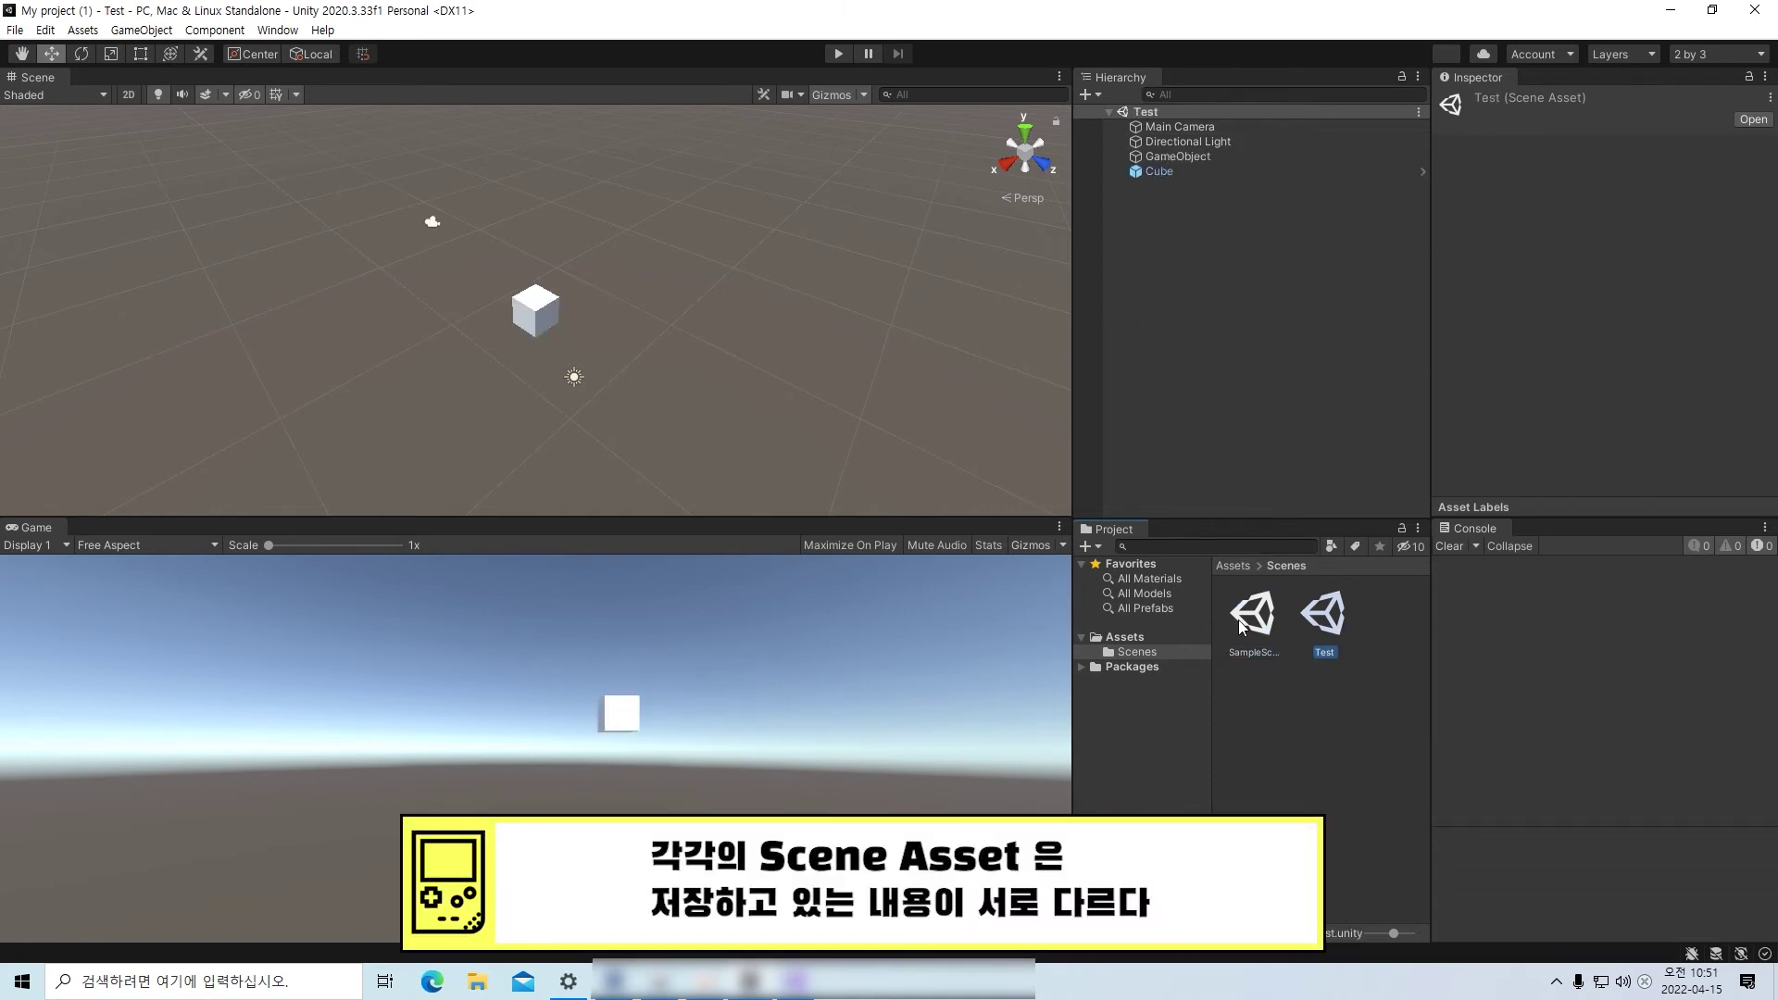
pyautogui.doubleClick(1241, 626)
pyautogui.doubleClick(1321, 628)
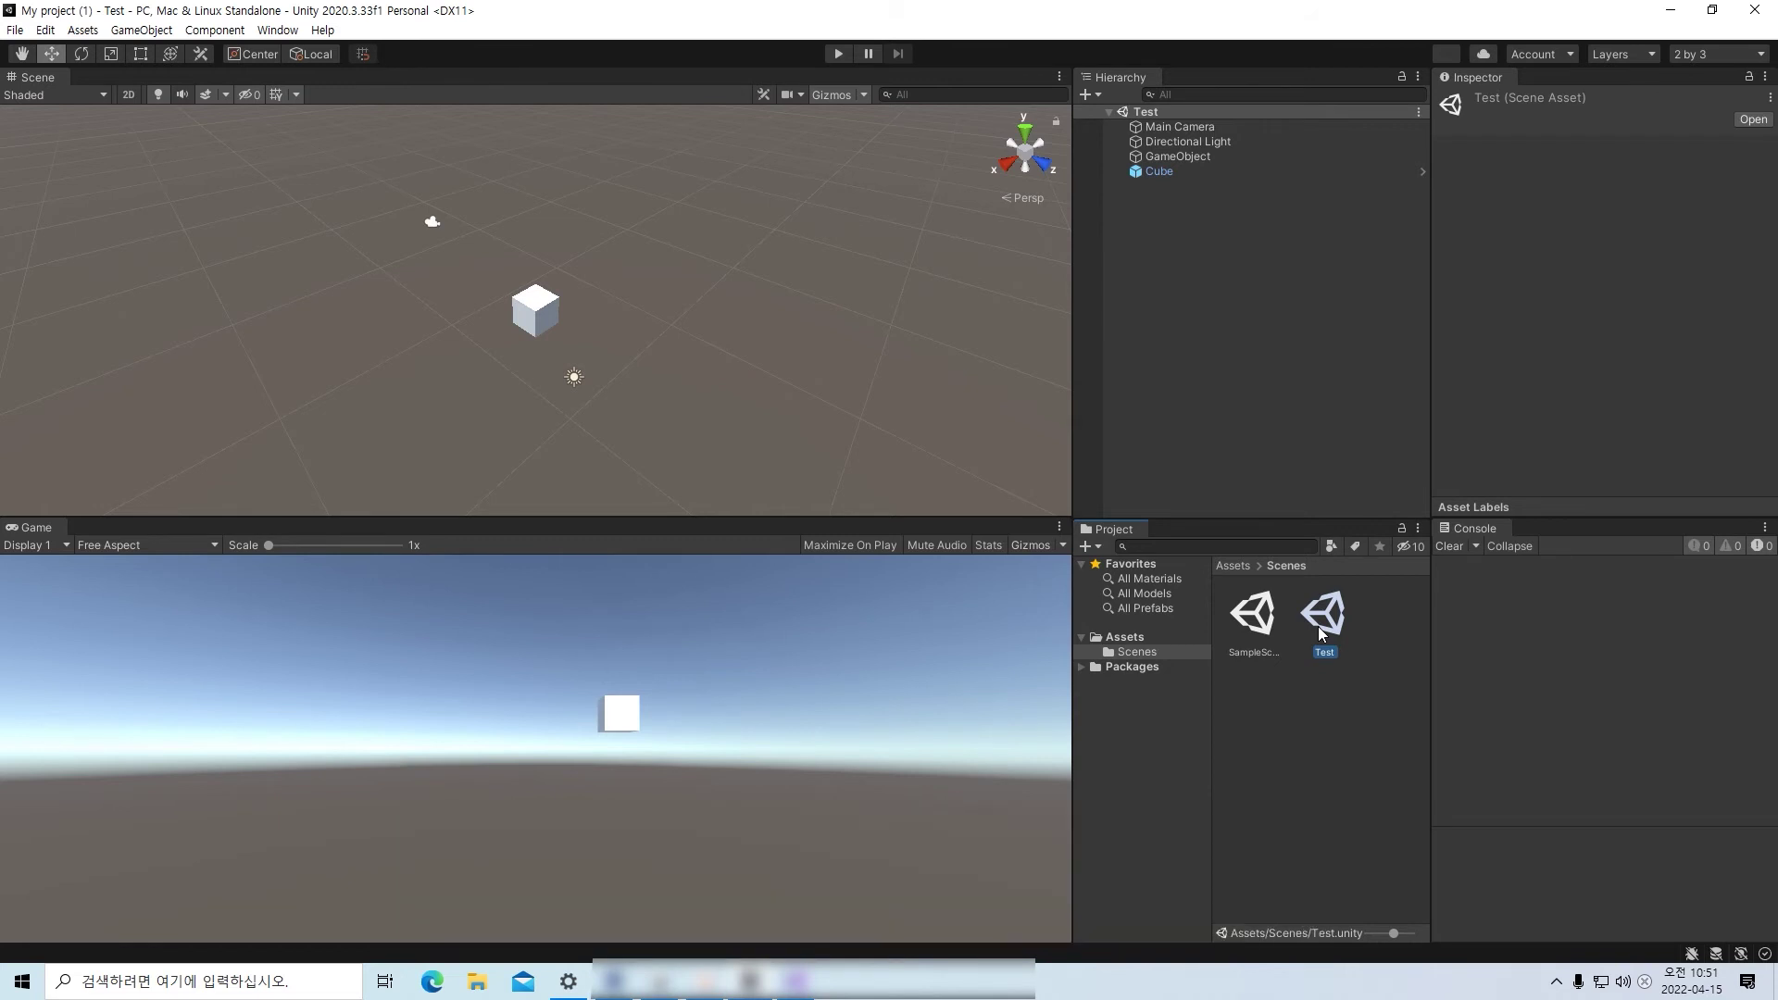
pyautogui.doubleClick(1265, 619)
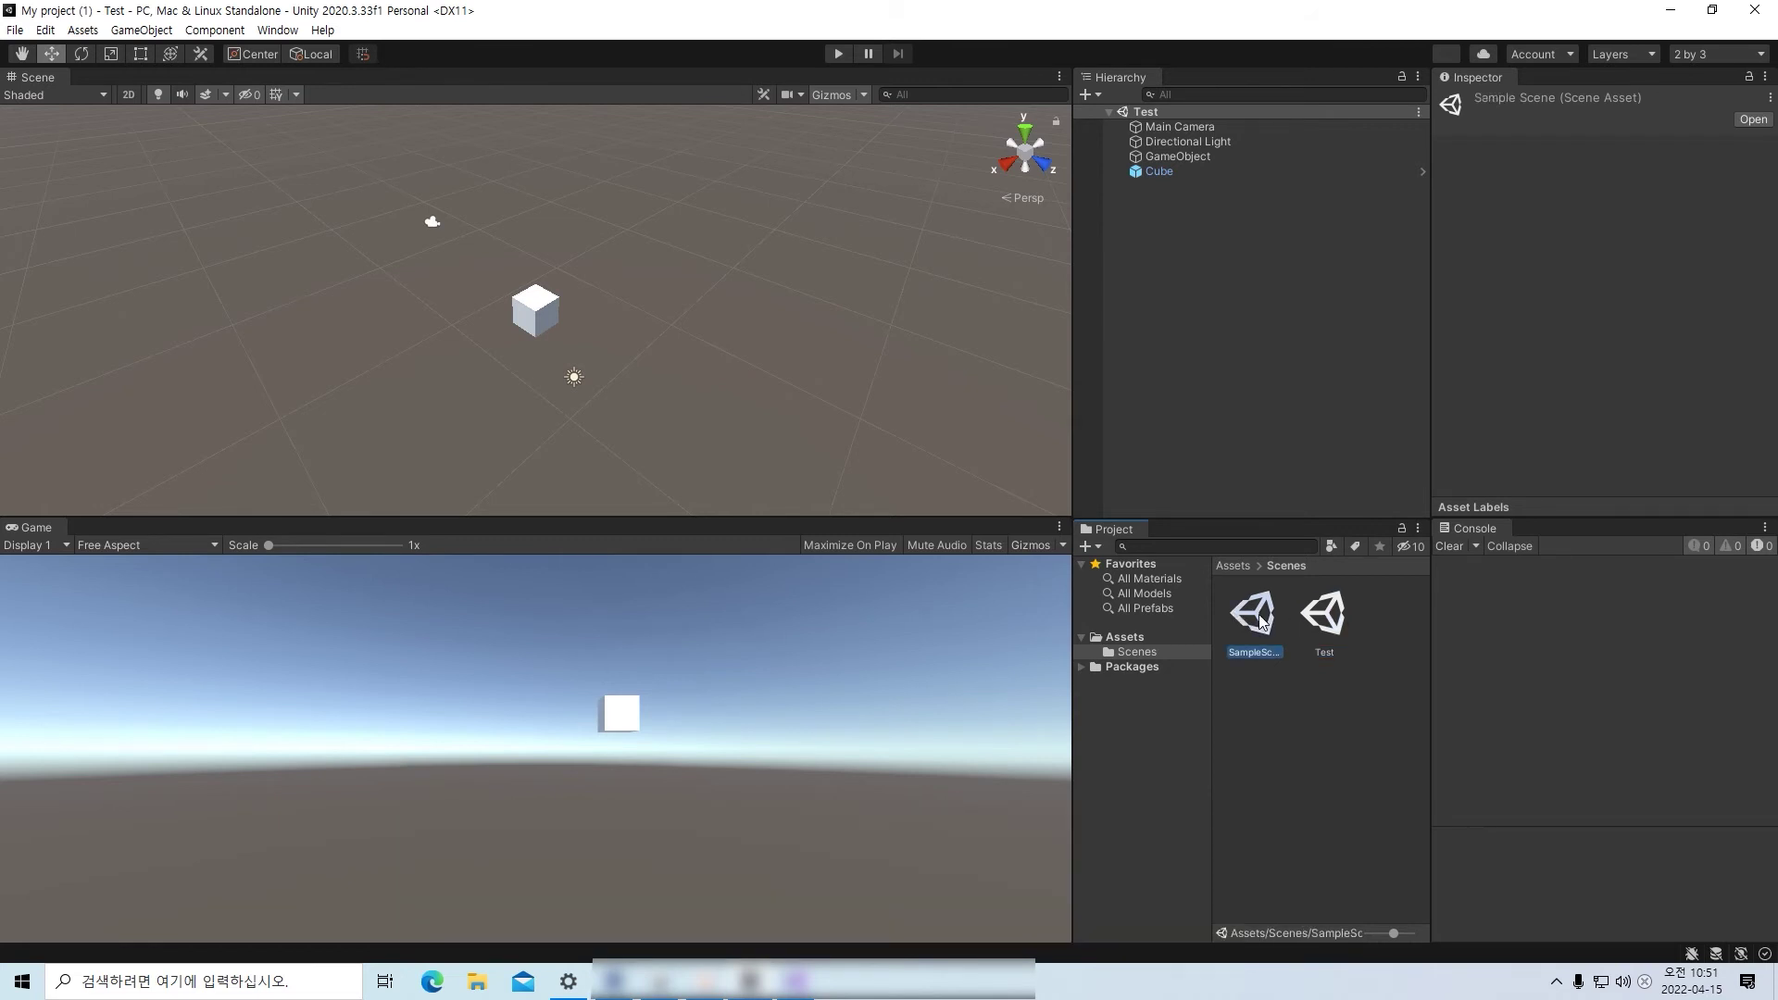
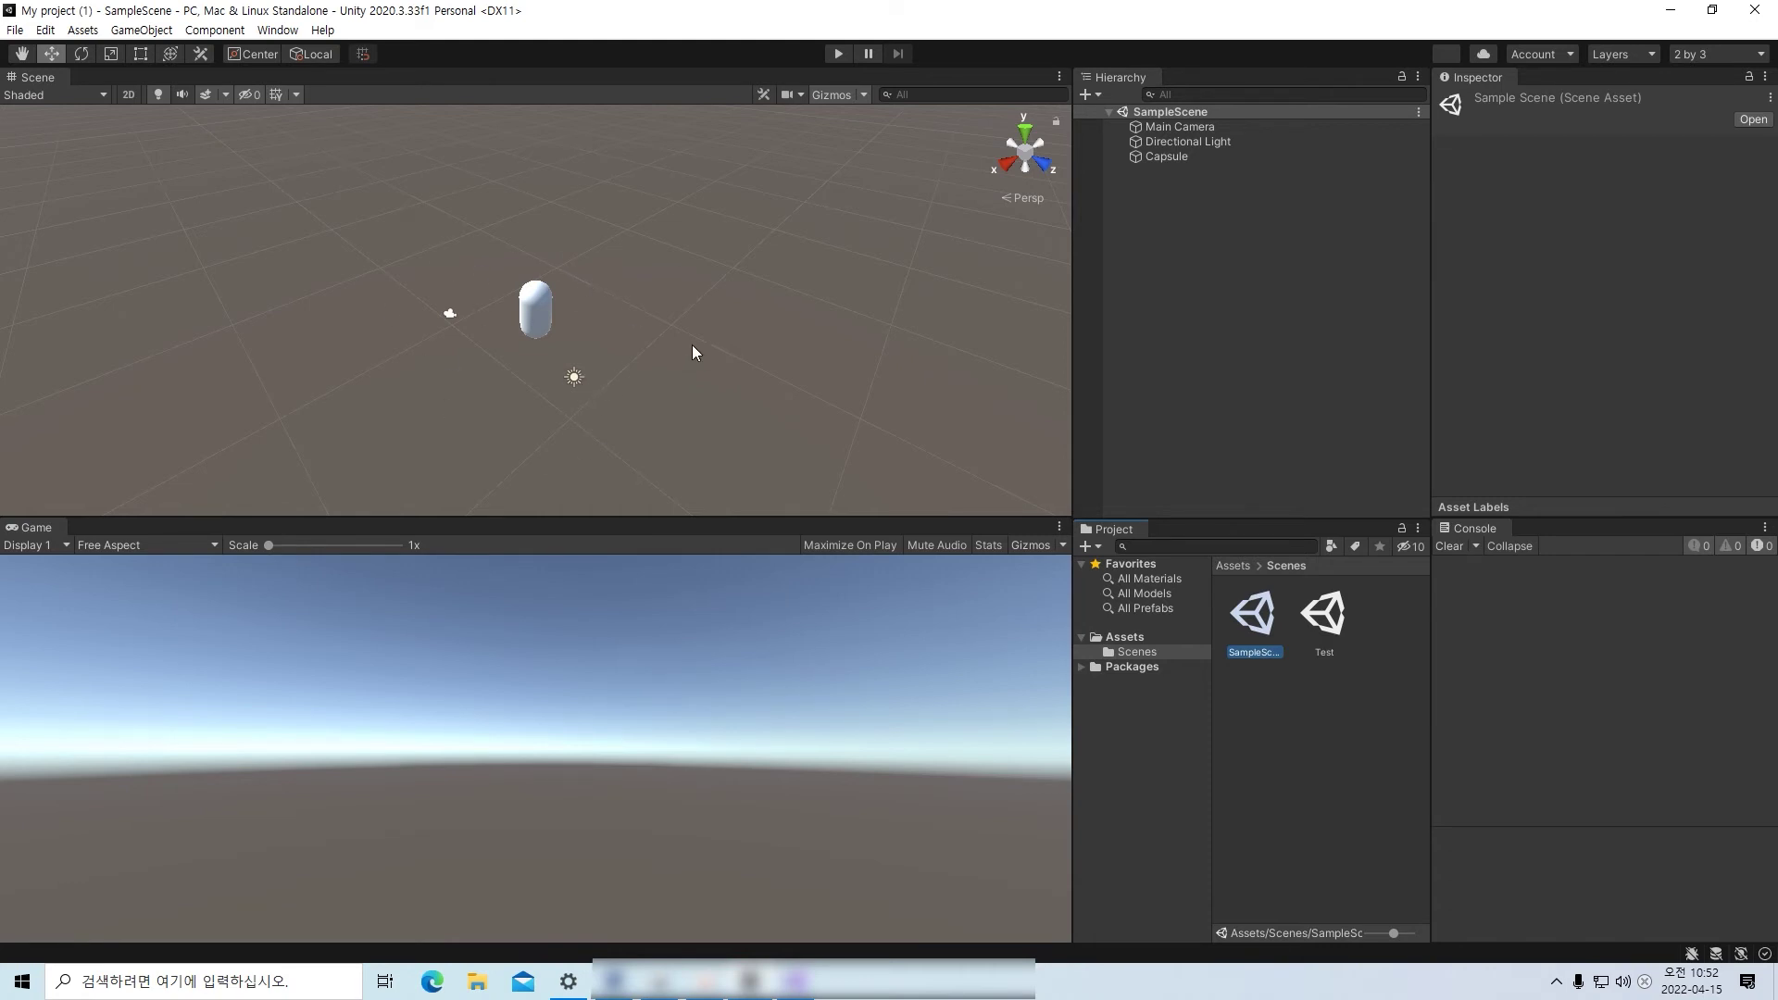
# - Focus the Scene view on the Capsule, Directional Light and Main Camera in turn, finishing on the Capsule
pyautogui.click(1188, 299)
pyautogui.doubleClick(1191, 160)
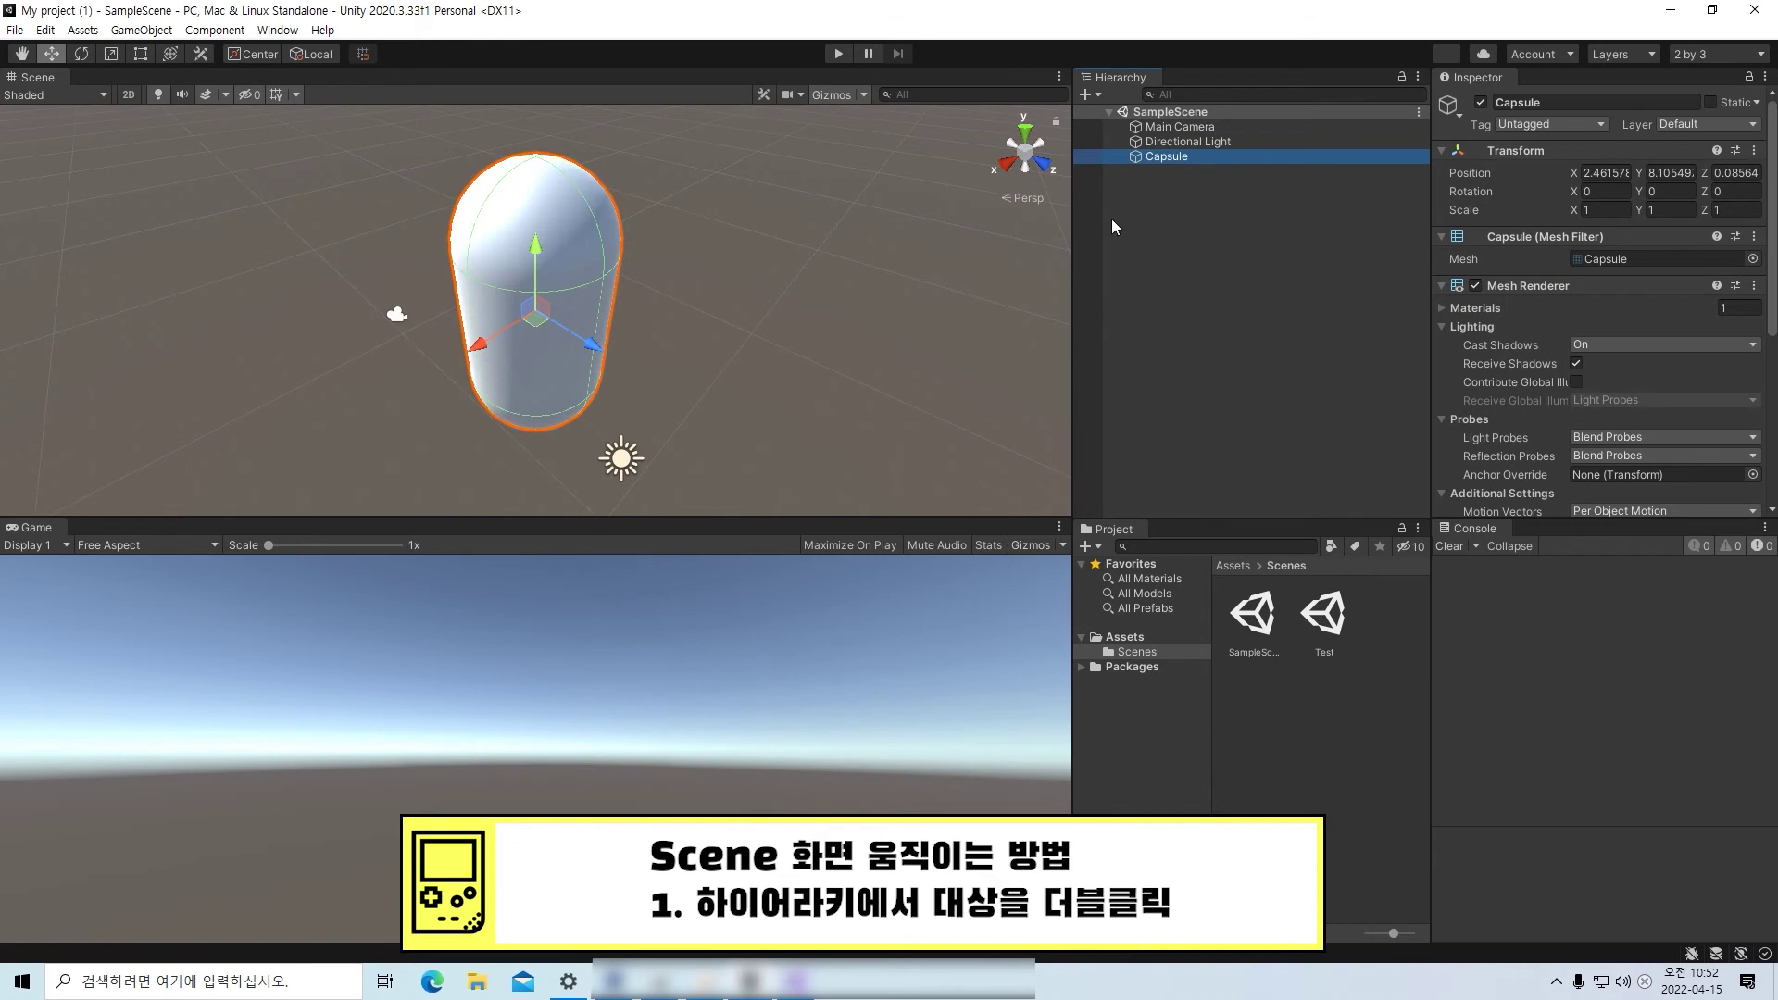
pyautogui.doubleClick(1188, 142)
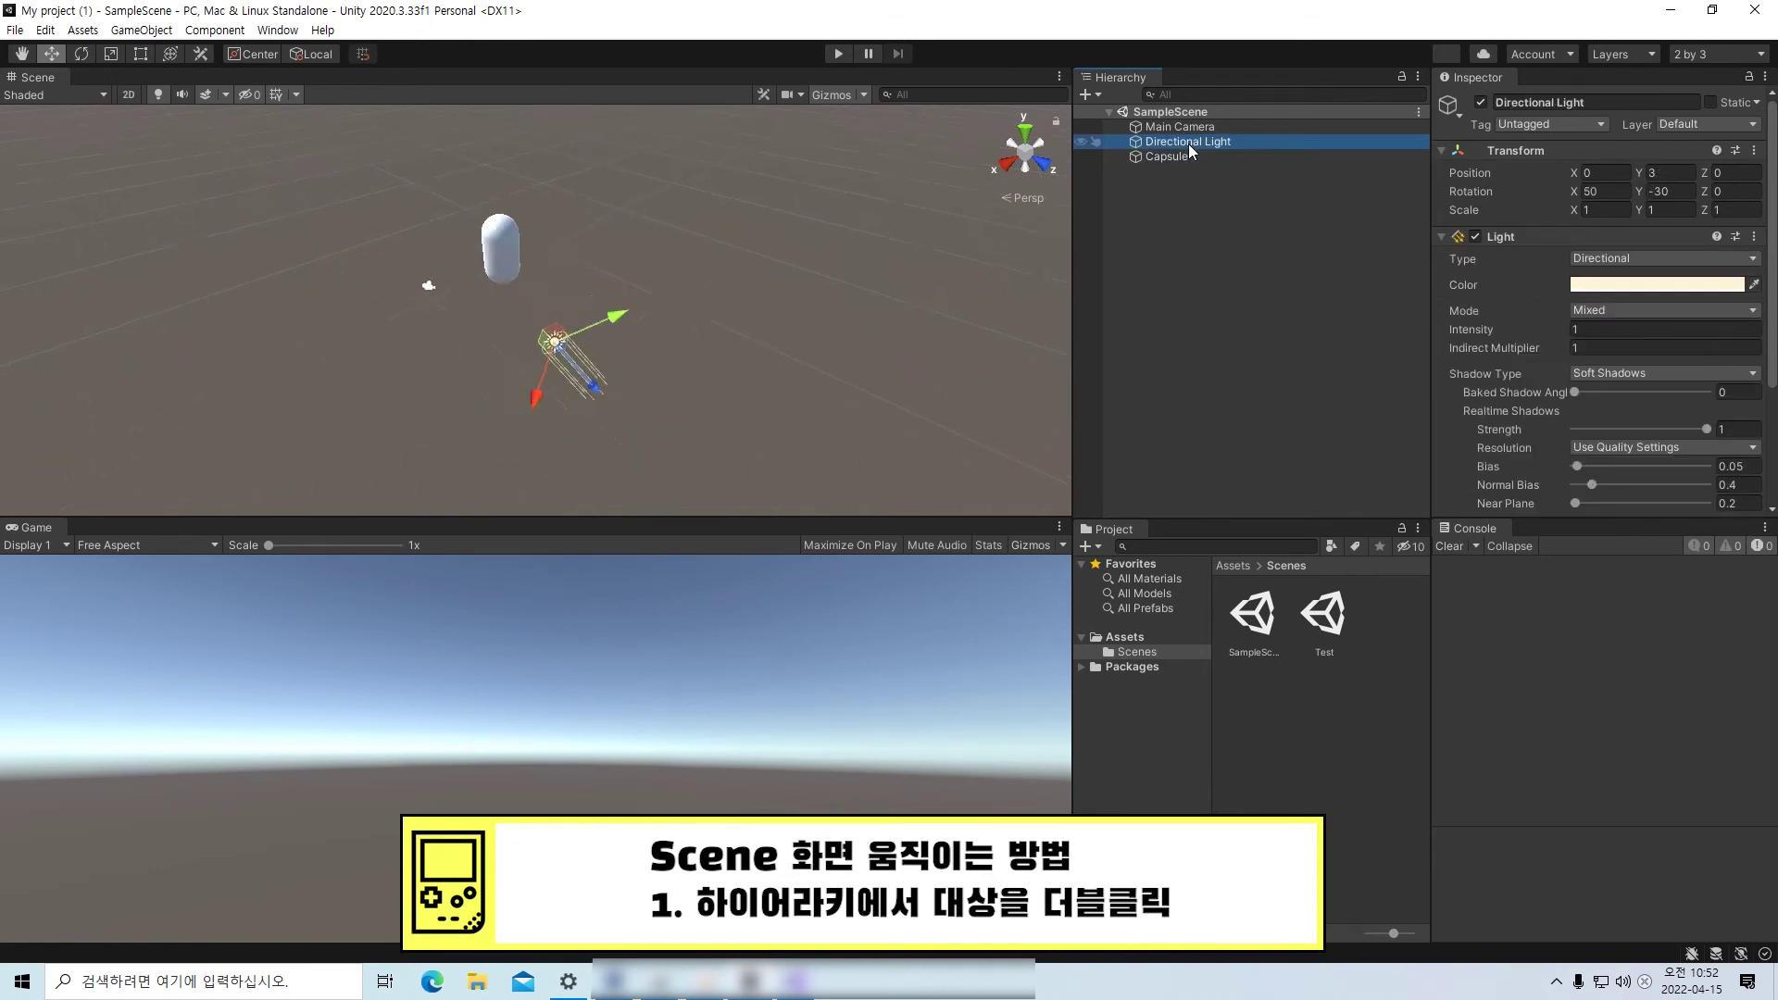
pyautogui.doubleClick(1189, 128)
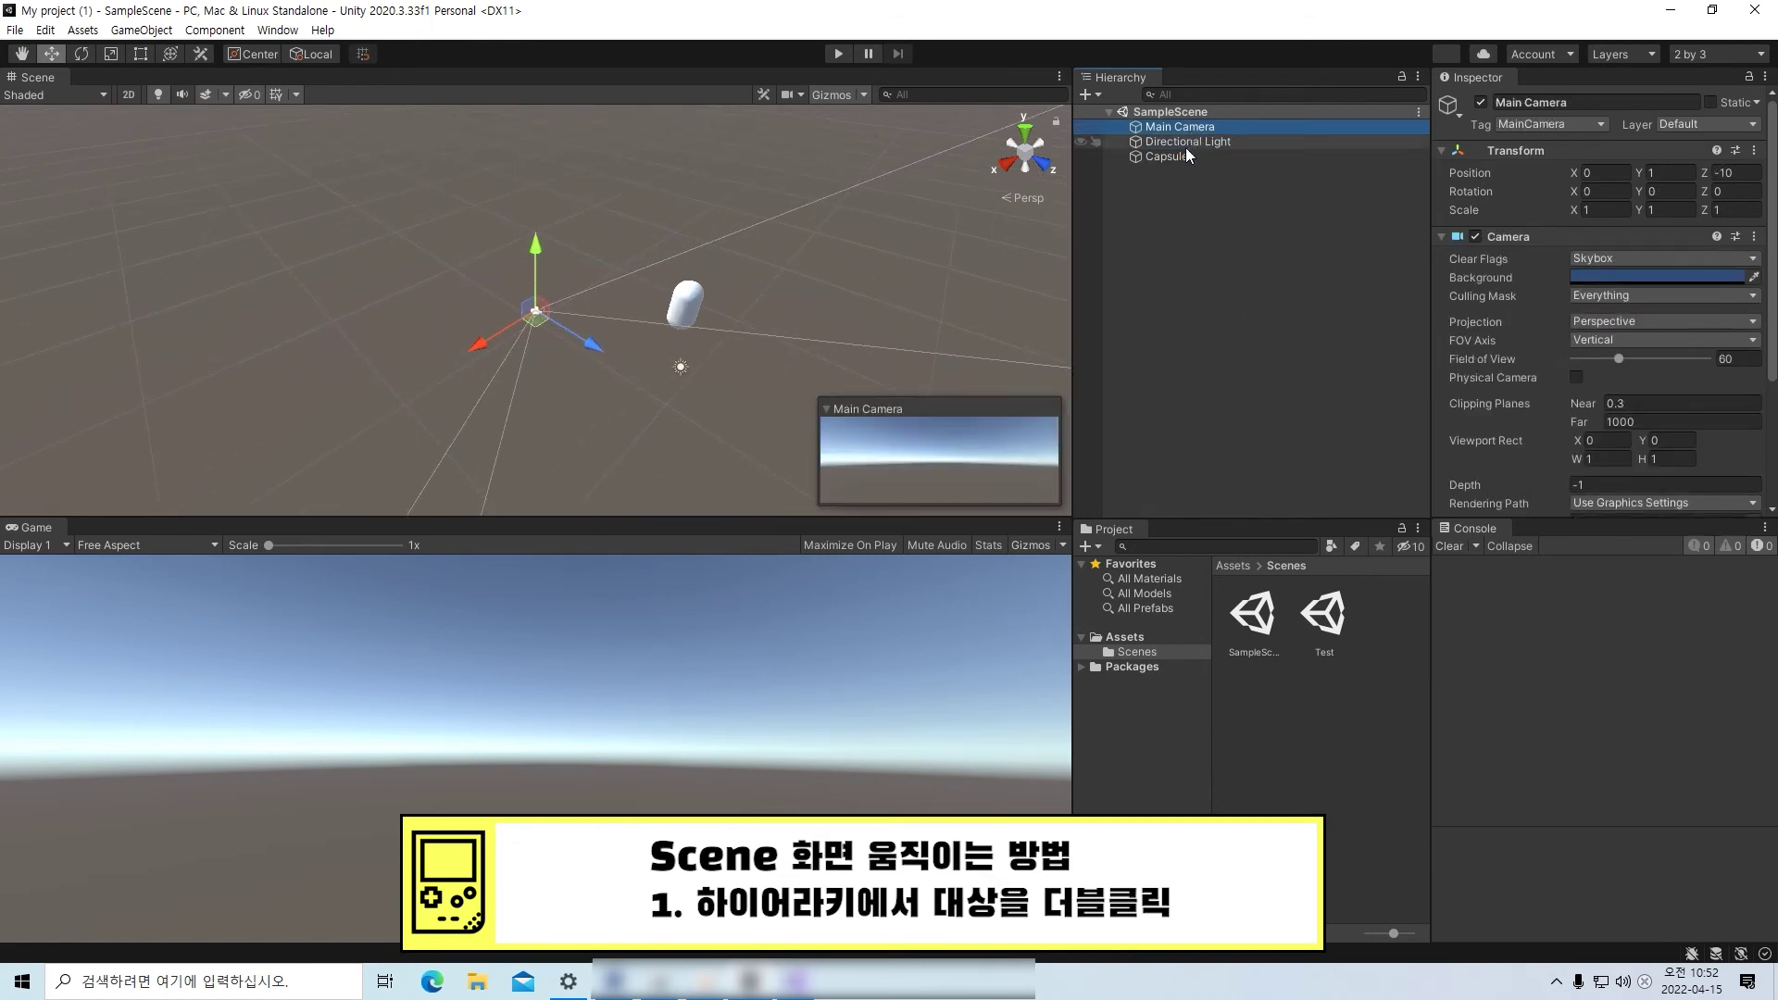
pyautogui.doubleClick(1185, 156)
pyautogui.doubleClick(1192, 143)
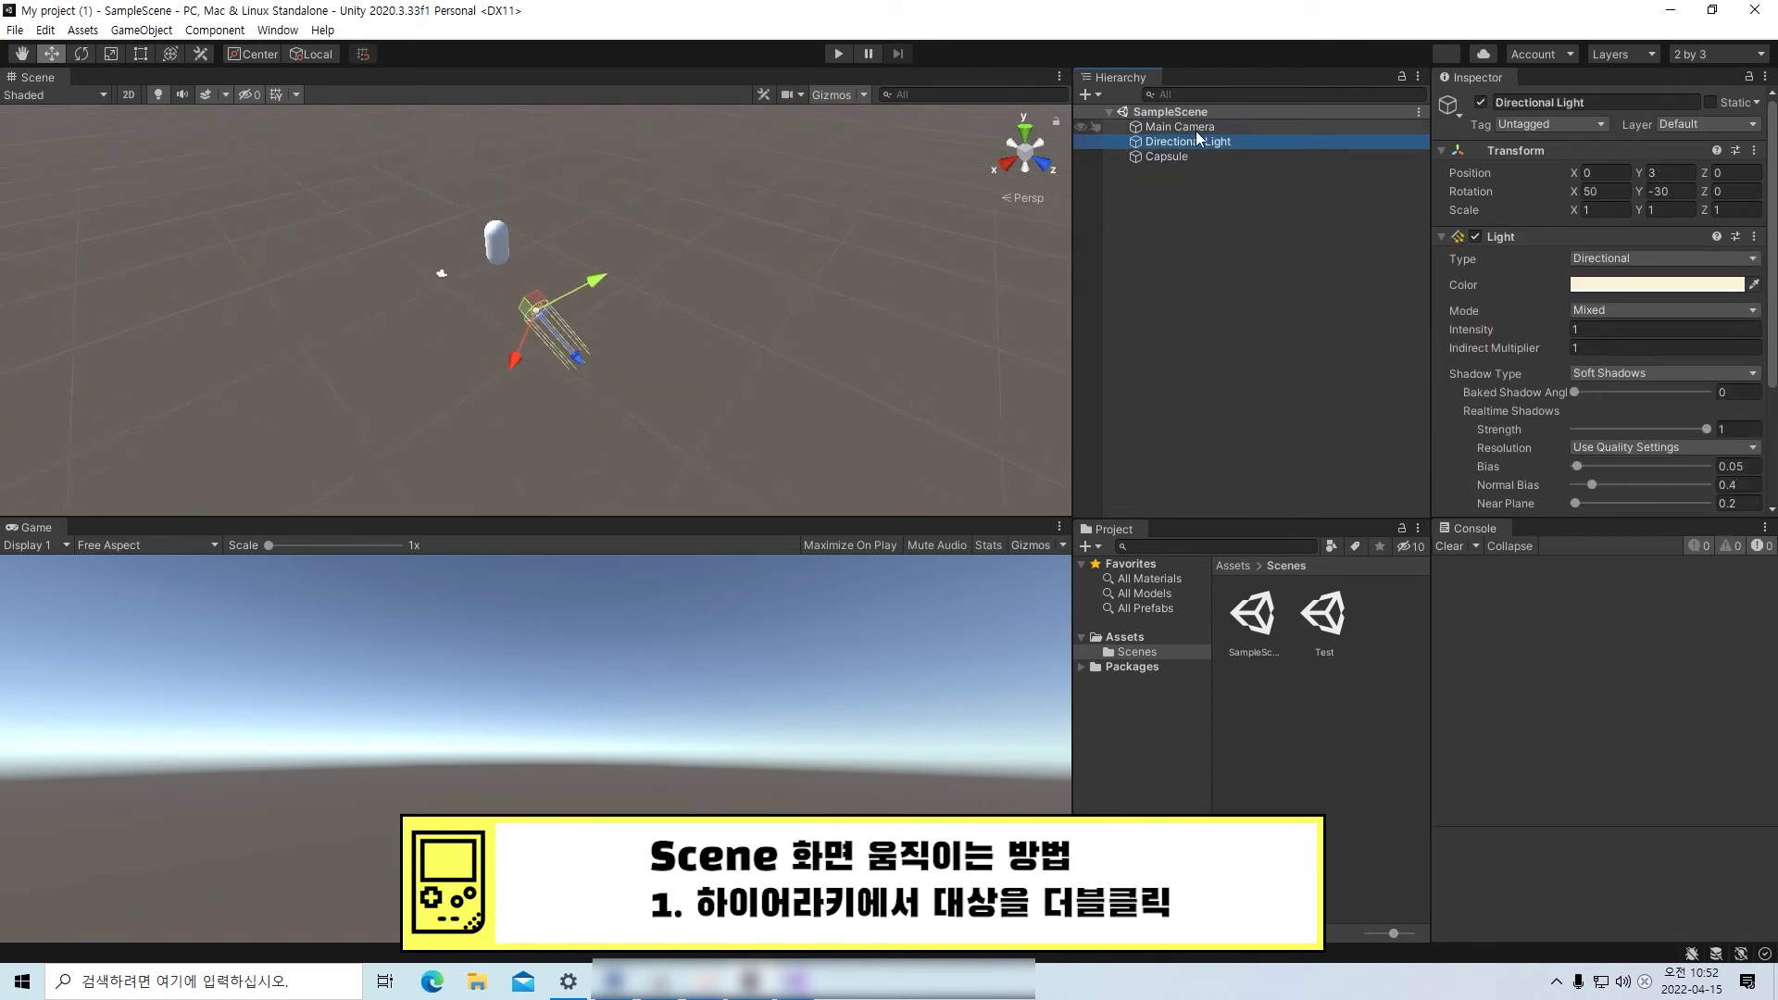
pyautogui.doubleClick(1194, 128)
pyautogui.click(1186, 155)
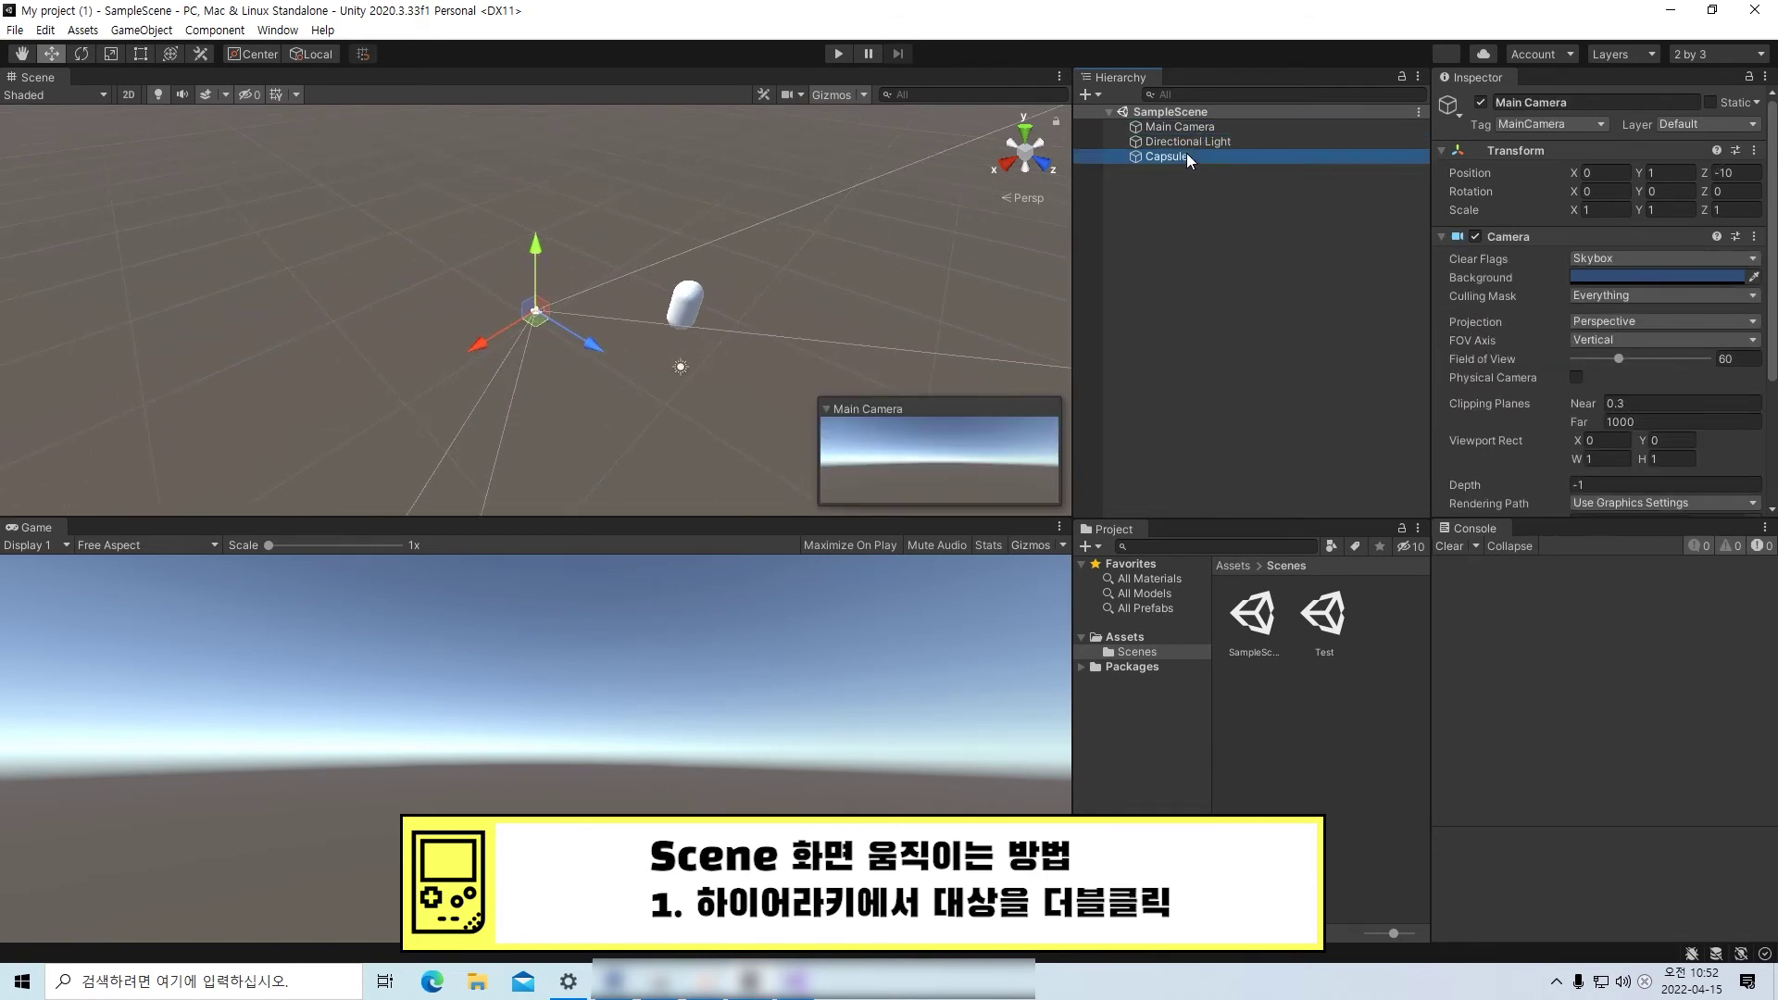
pyautogui.doubleClick(1186, 156)
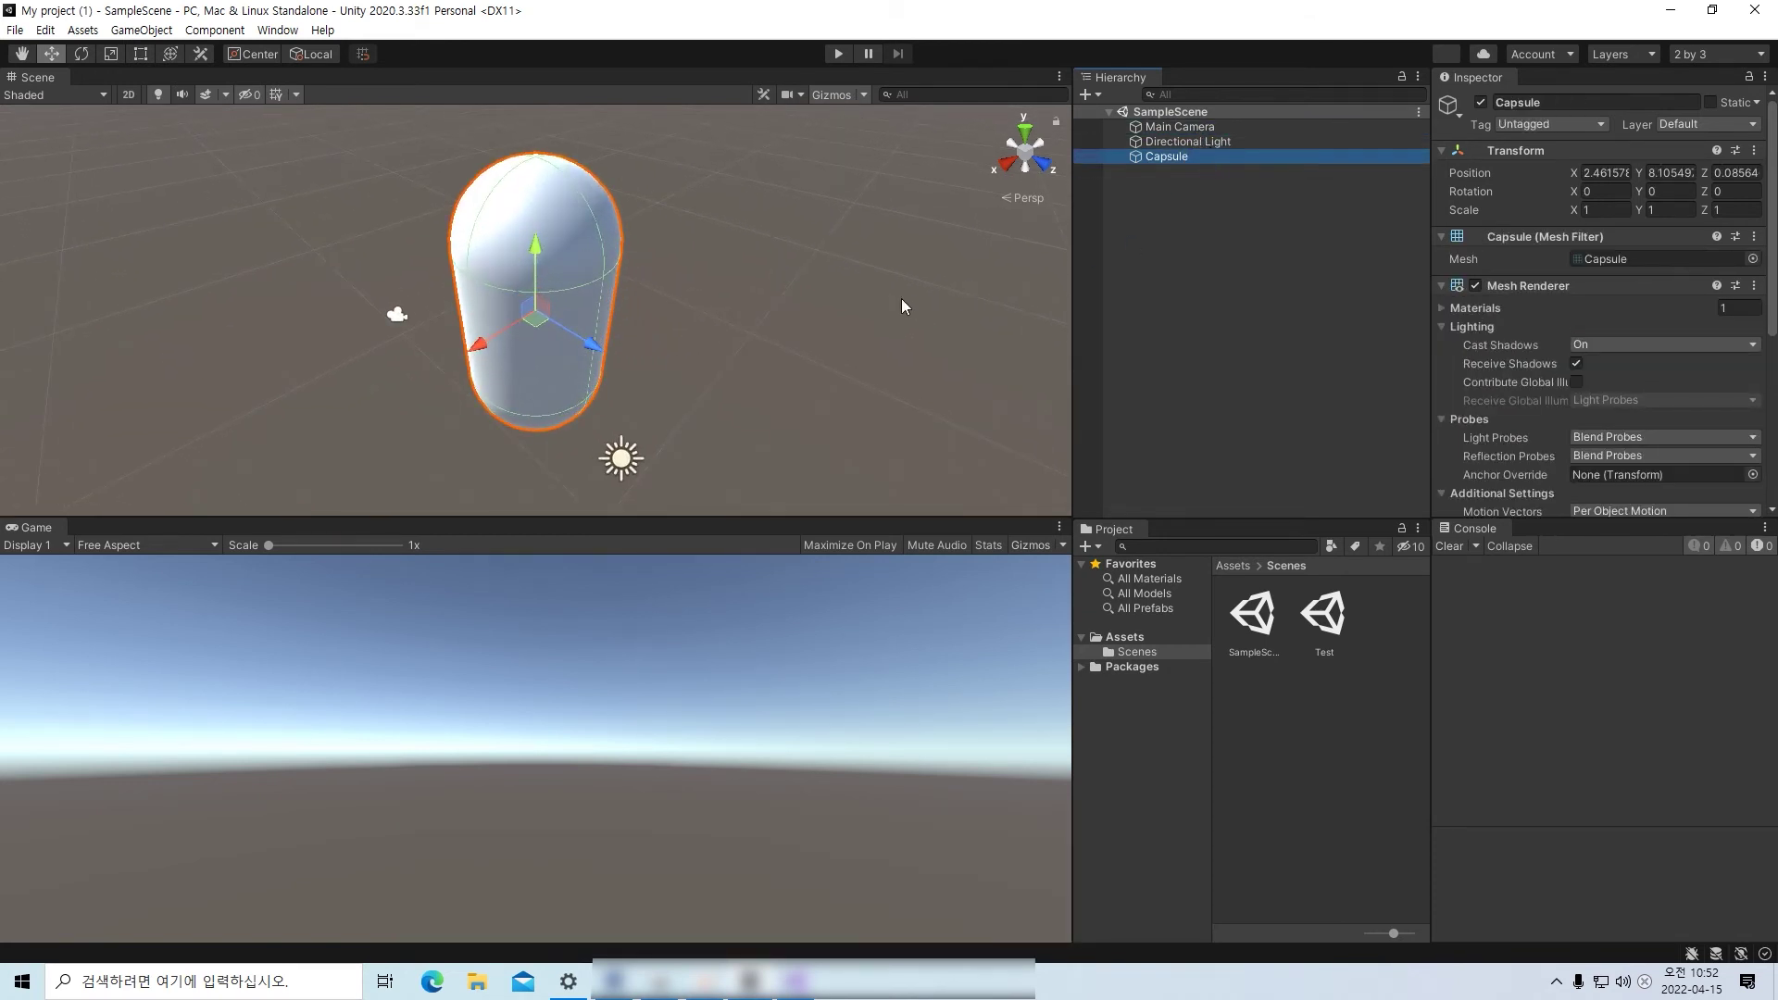
# - Zoom the Scene view out and in repeatedly around the selected Capsule
pyautogui.scroll(-5, 861, 314)
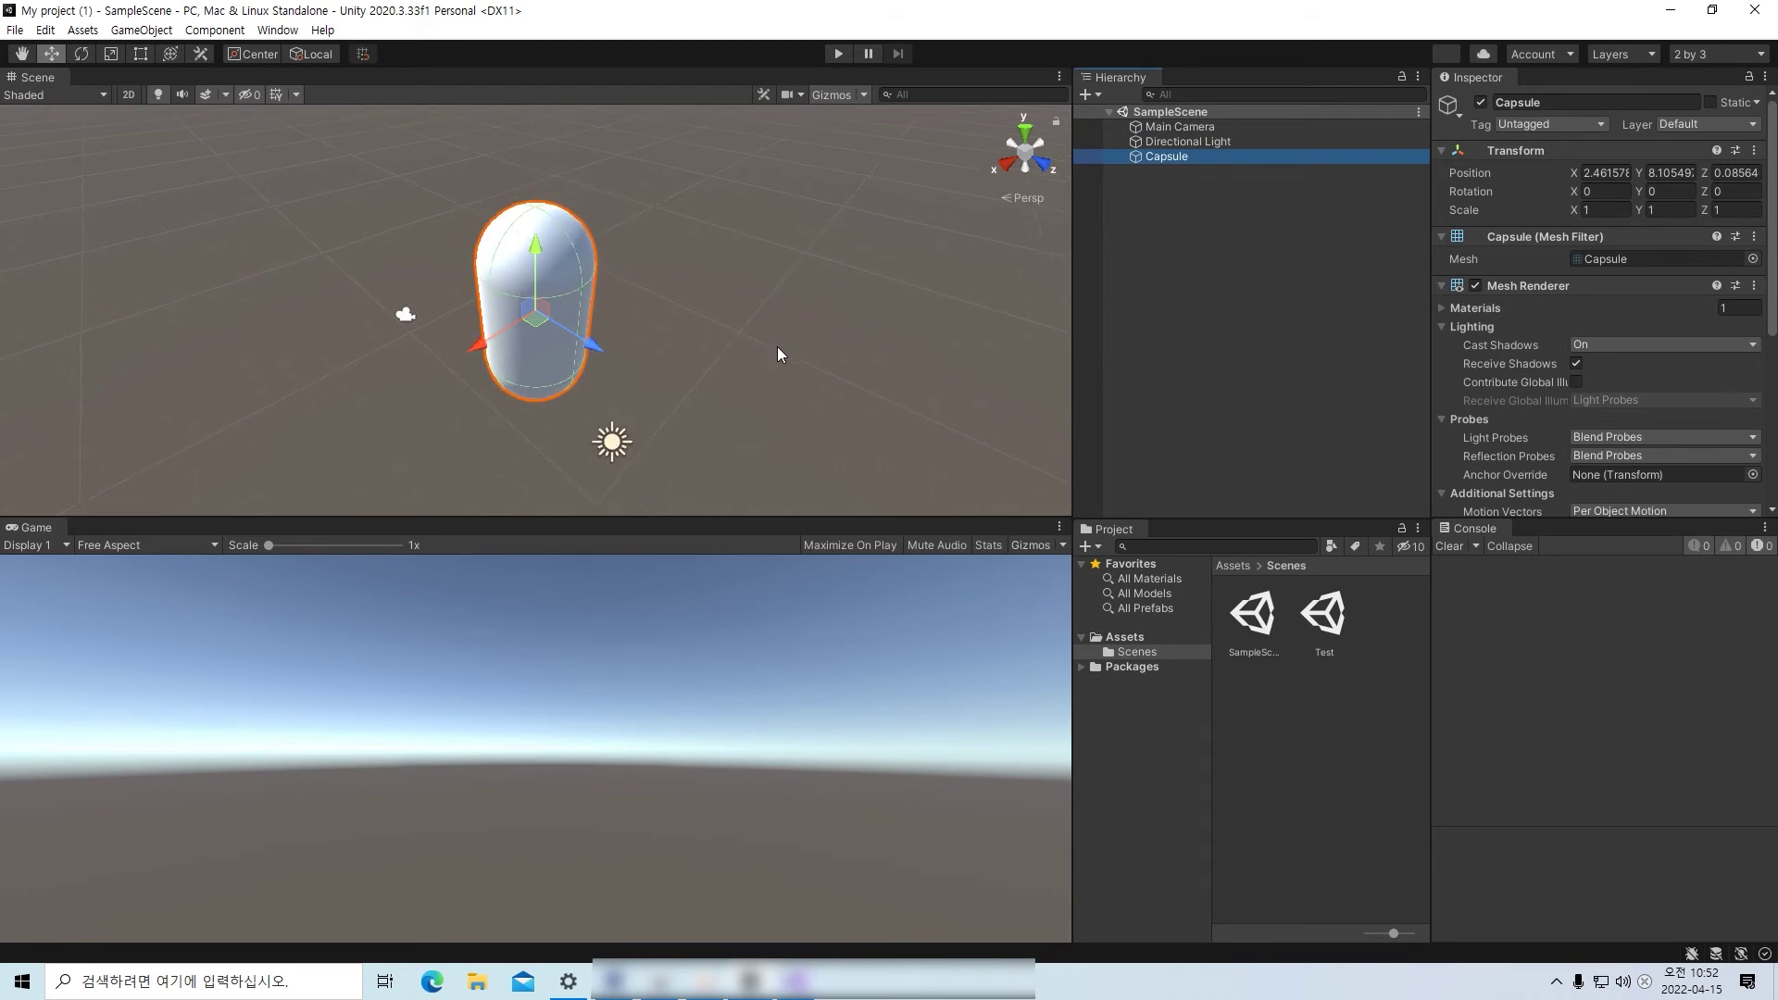
pyautogui.scroll(-8, 628, 377)
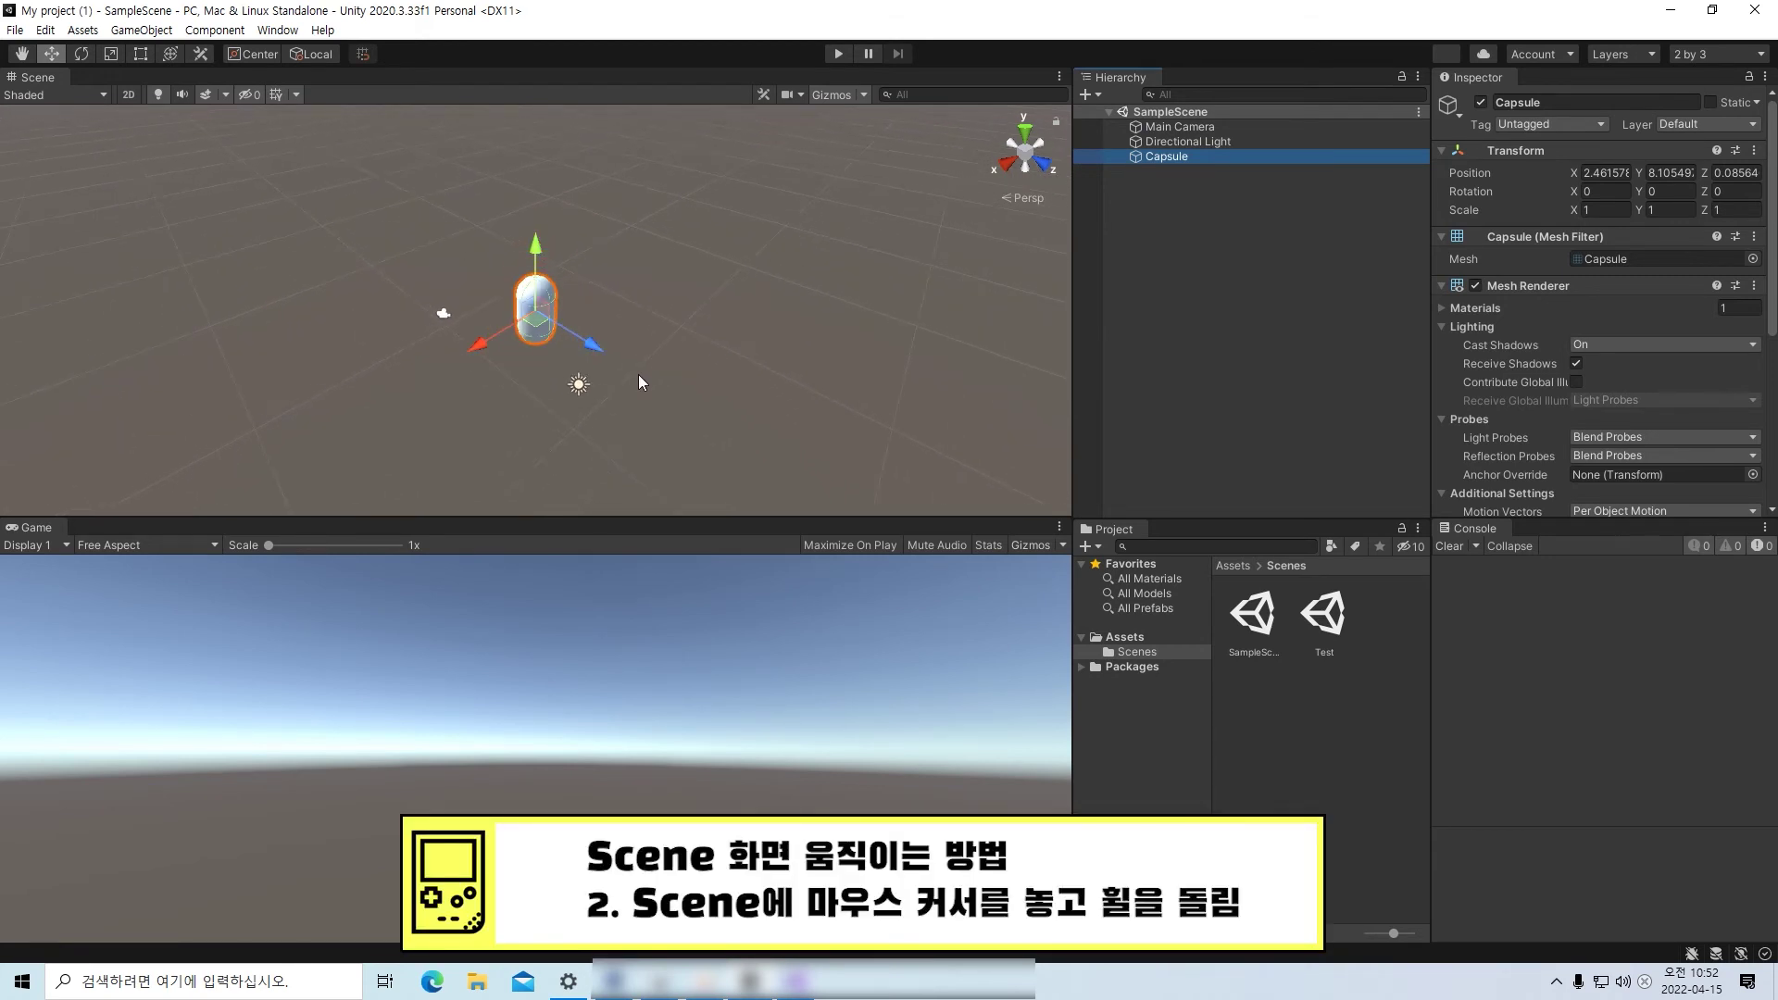
pyautogui.scroll(8, 635, 376)
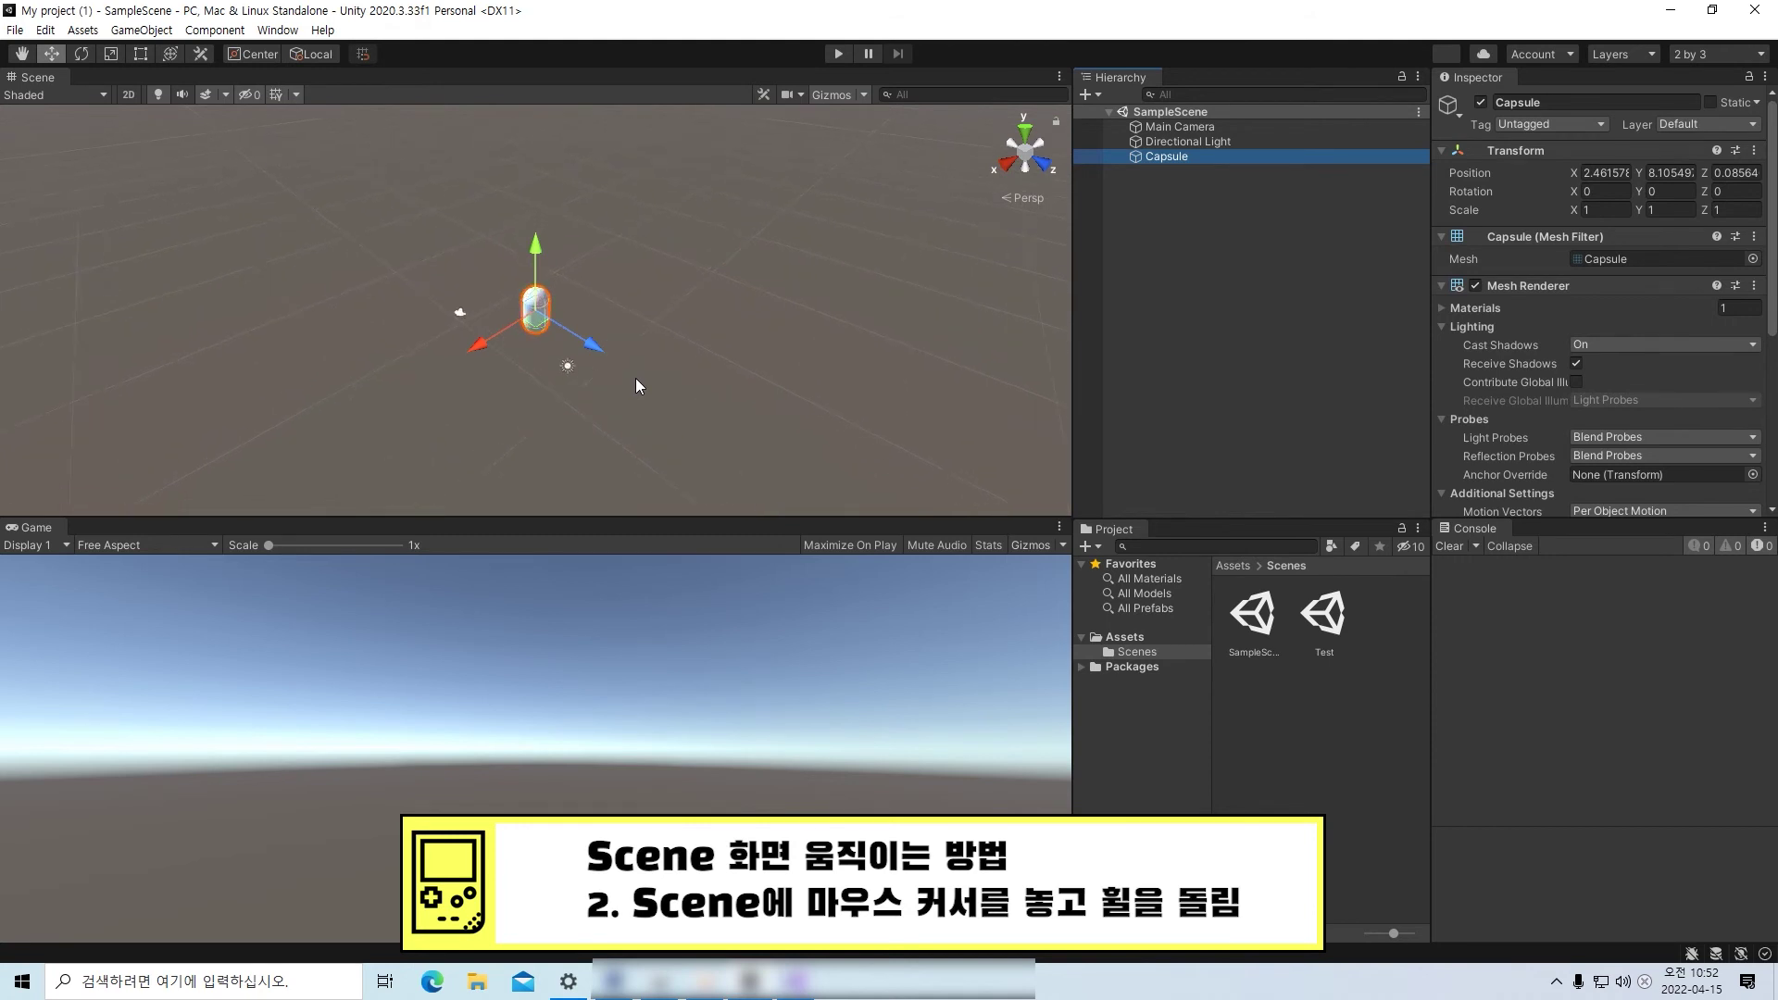
pyautogui.scroll(-4, 635, 378)
pyautogui.scroll(4, 765, 361)
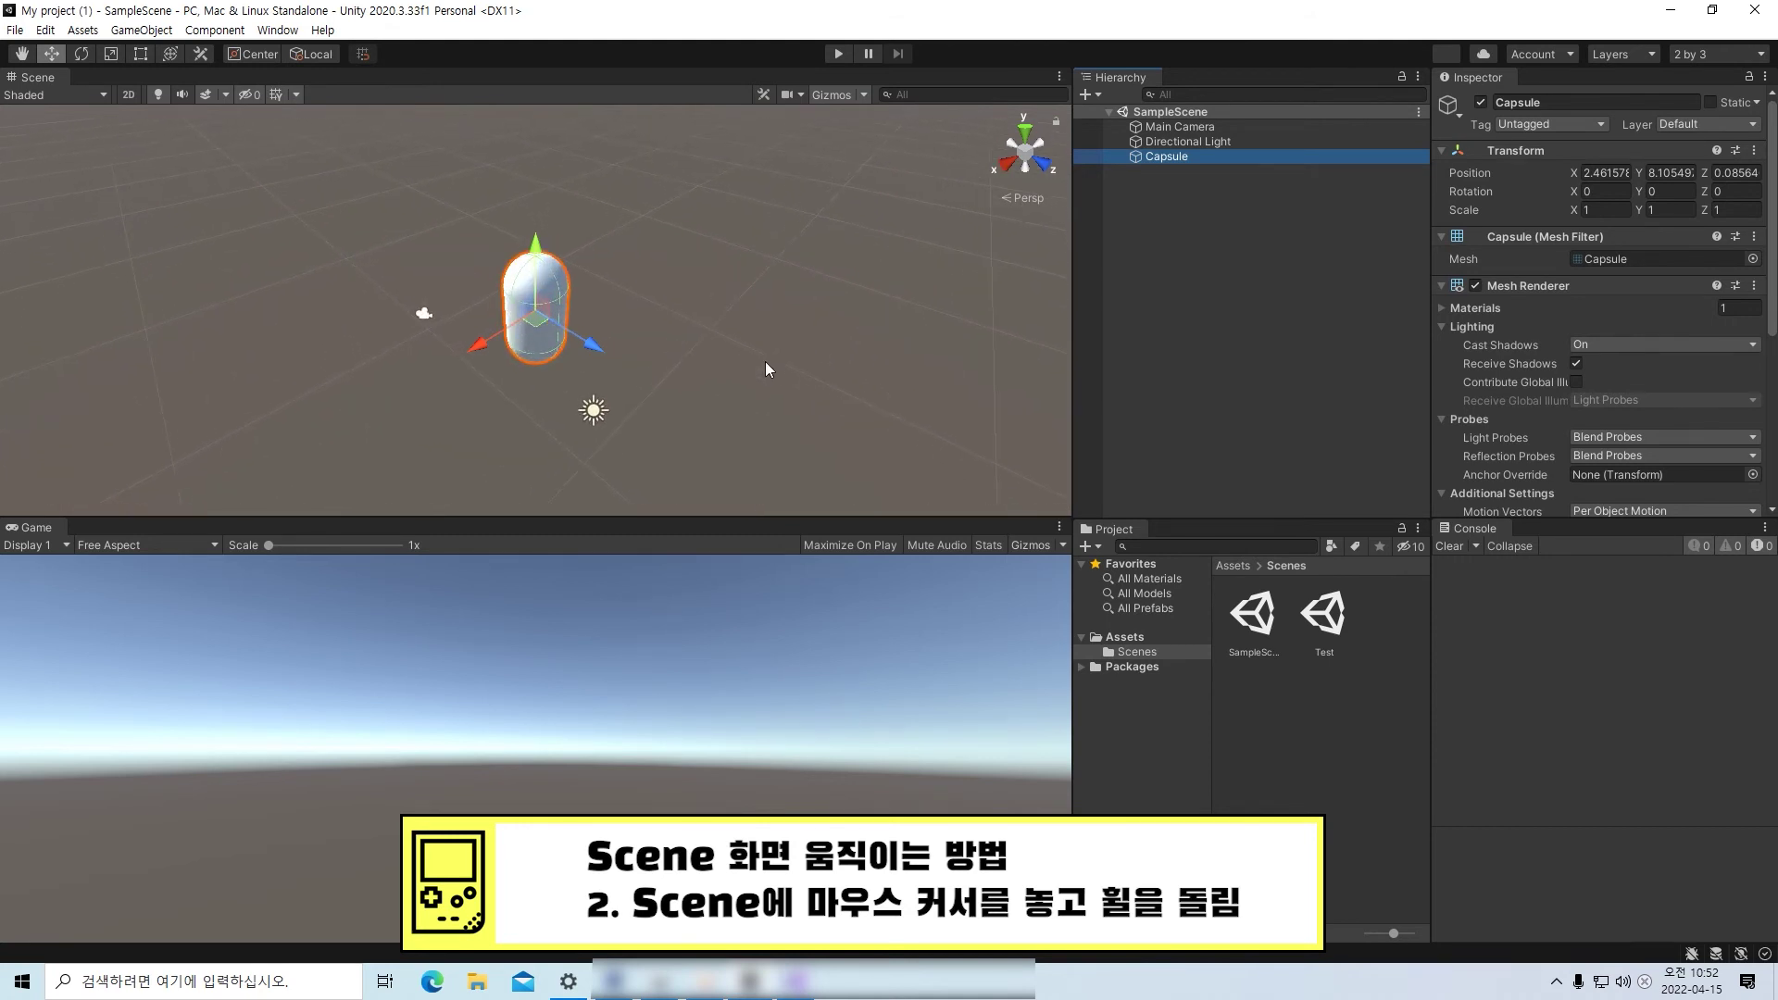
pyautogui.scroll(-4, 765, 361)
pyautogui.scroll(1, 765, 361)
pyautogui.scroll(2, 764, 368)
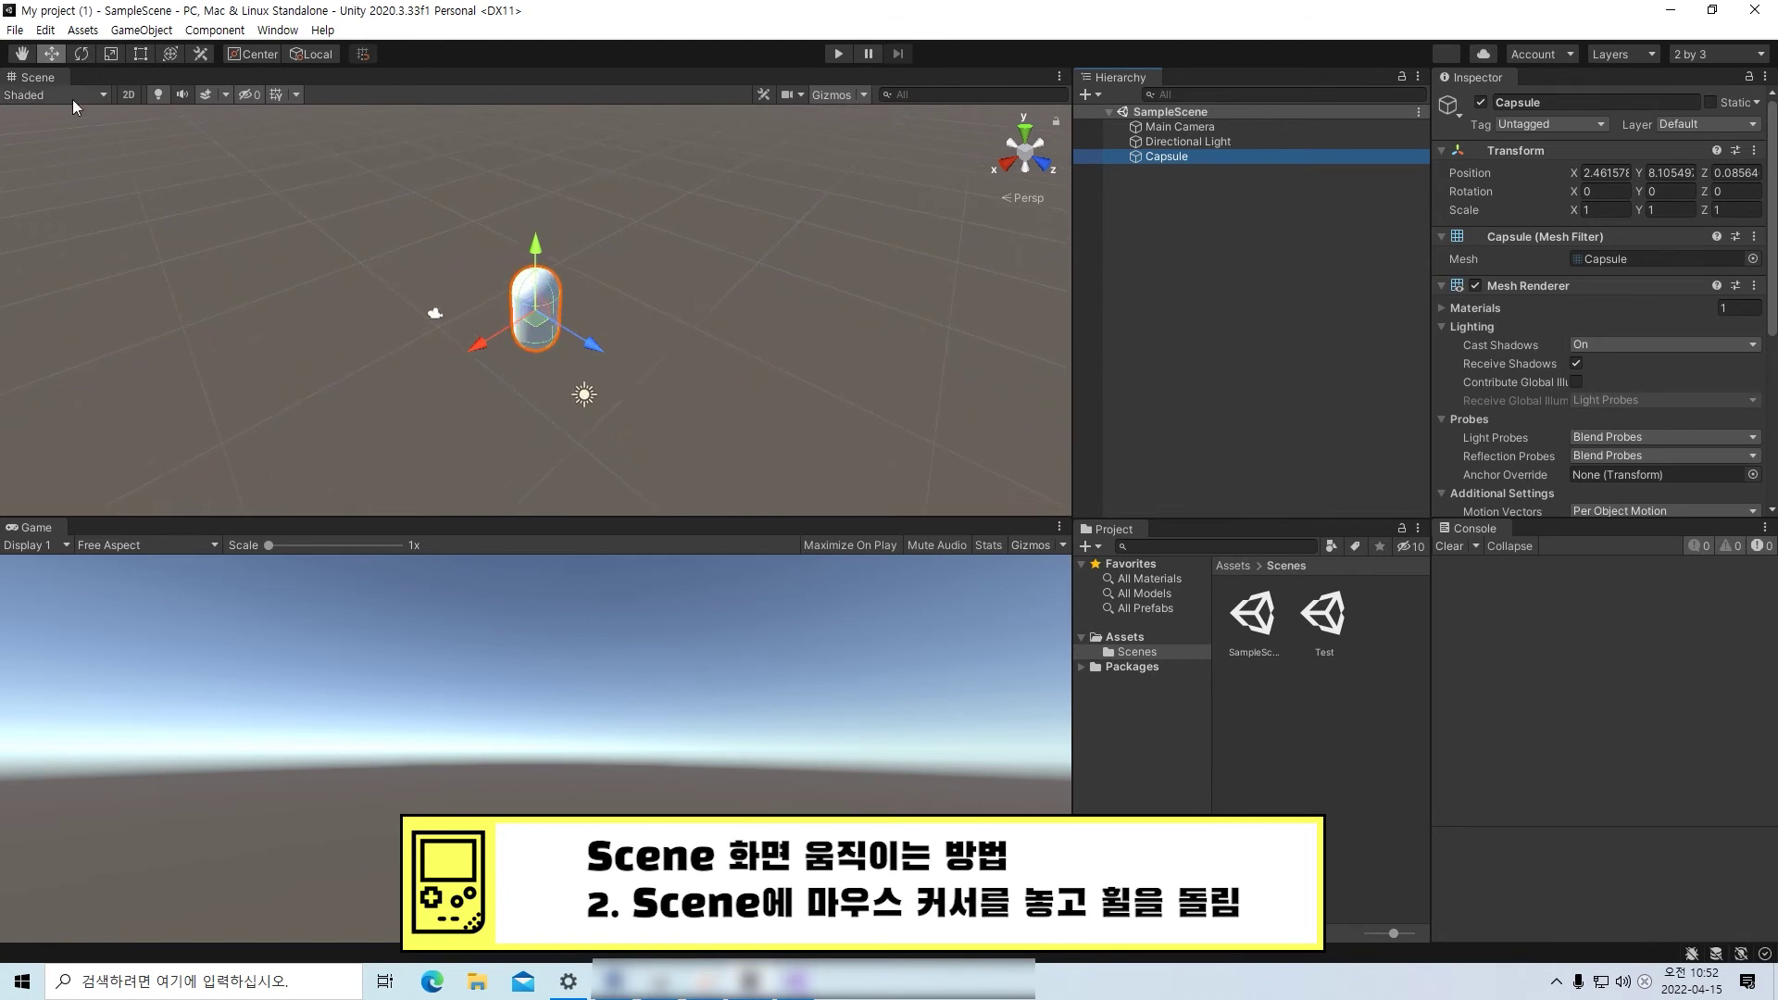
# - Pan the Scene view around the Capsule with the Hand Tool, zooming out and back in between moves
pyautogui.click(29, 58)
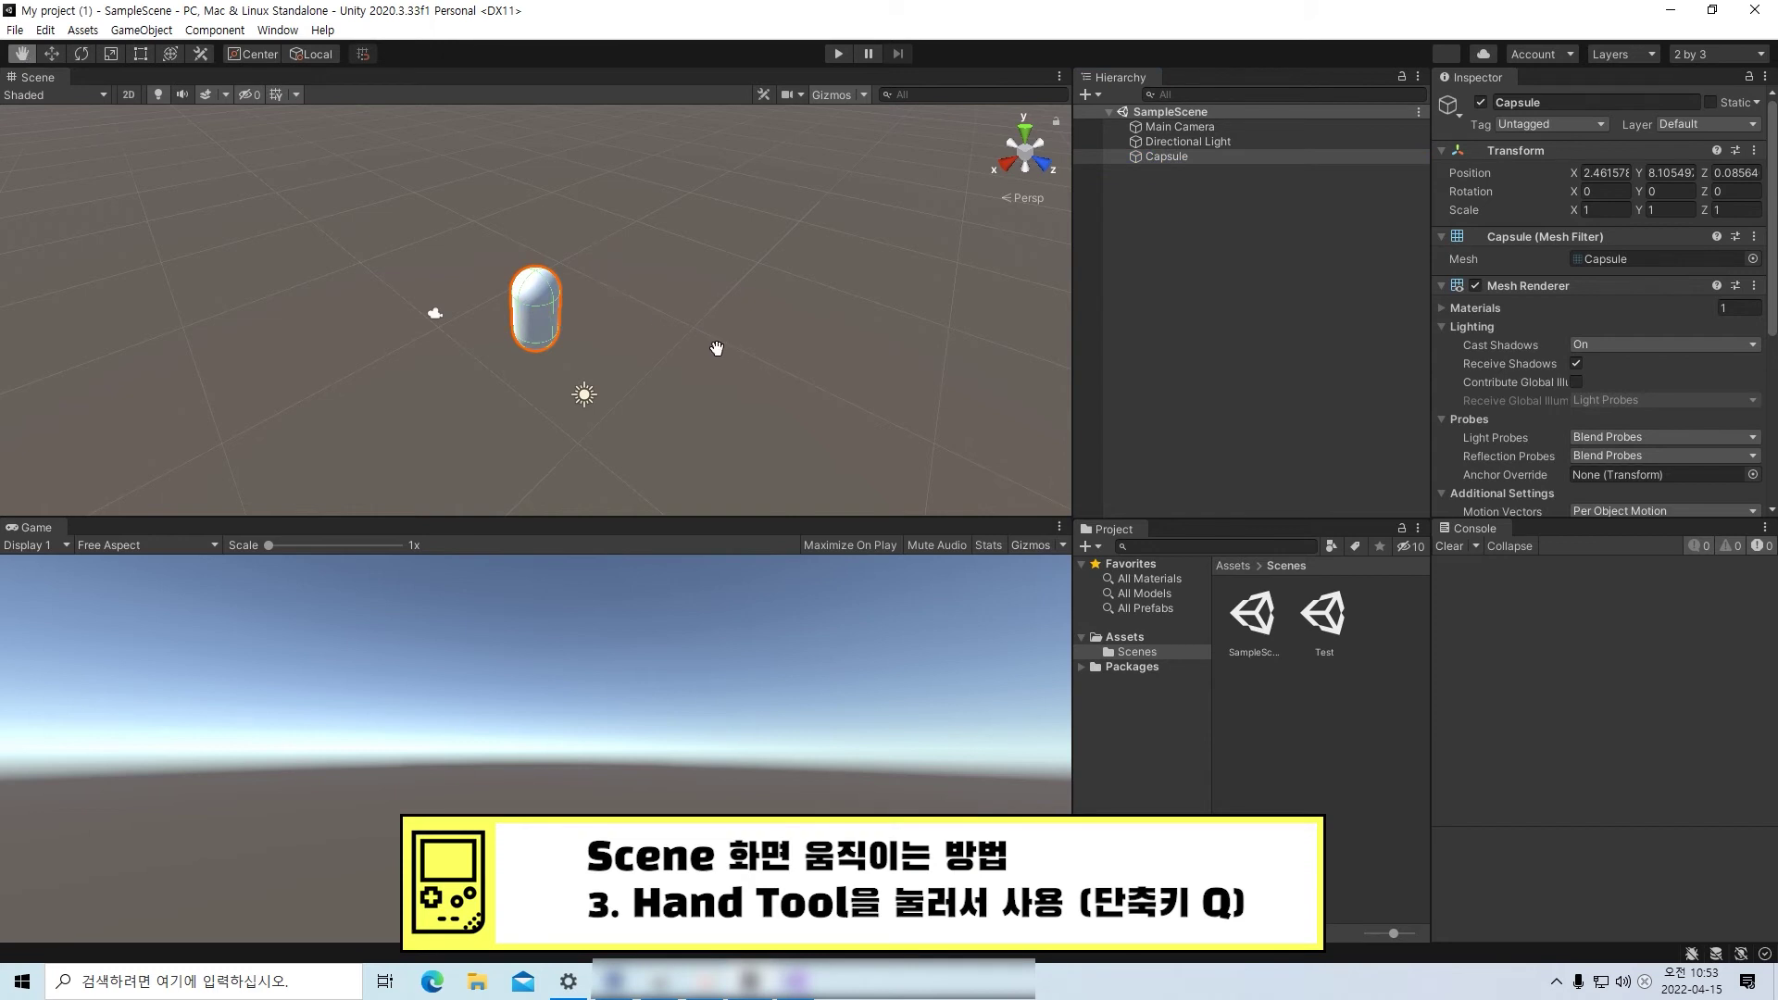
pyautogui.moveTo(717, 348); pyautogui.dragTo(573, 354)
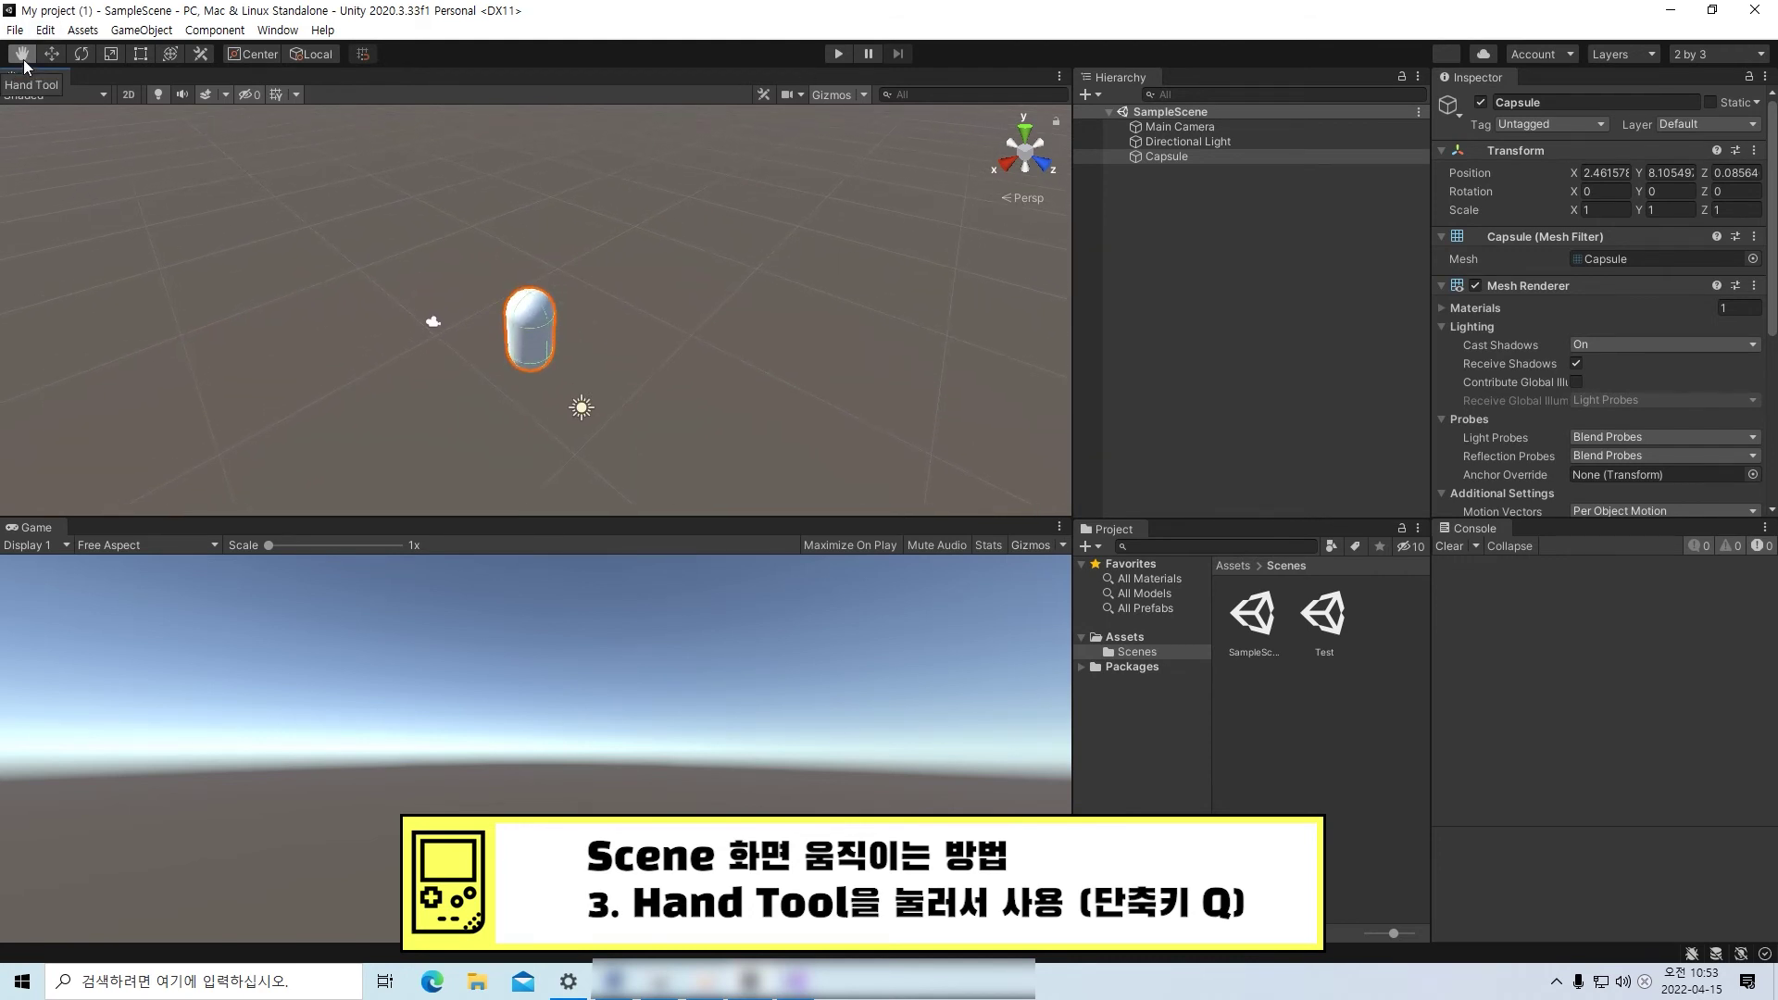
pyautogui.moveTo(653, 250); pyautogui.dragTo(593, 372)
pyautogui.scroll(-6, 593, 372)
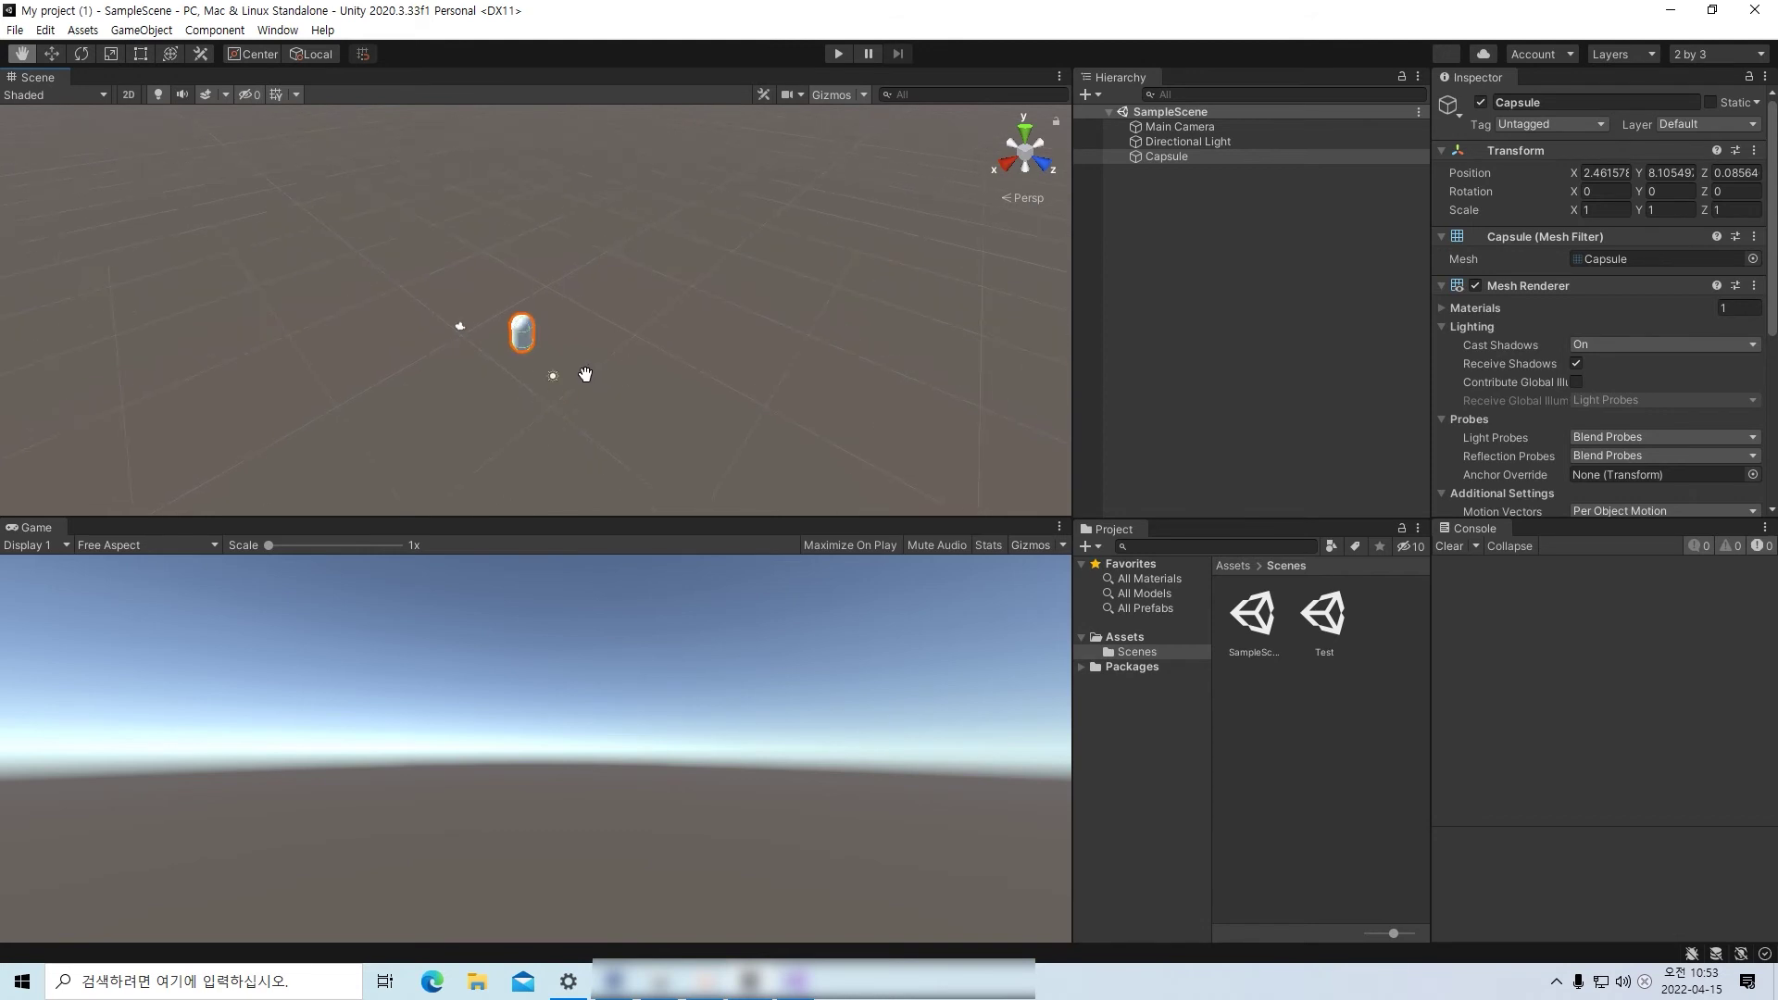
pyautogui.scroll(5, 579, 371)
pyautogui.moveTo(575, 361); pyautogui.dragTo(623, 318)
# - Fly the Scene view camera sideways, backward and forward around the Capsule in flythrough mode
pyautogui.moveTo(613, 310); pyautogui.dragTo(612, 309, button='right')
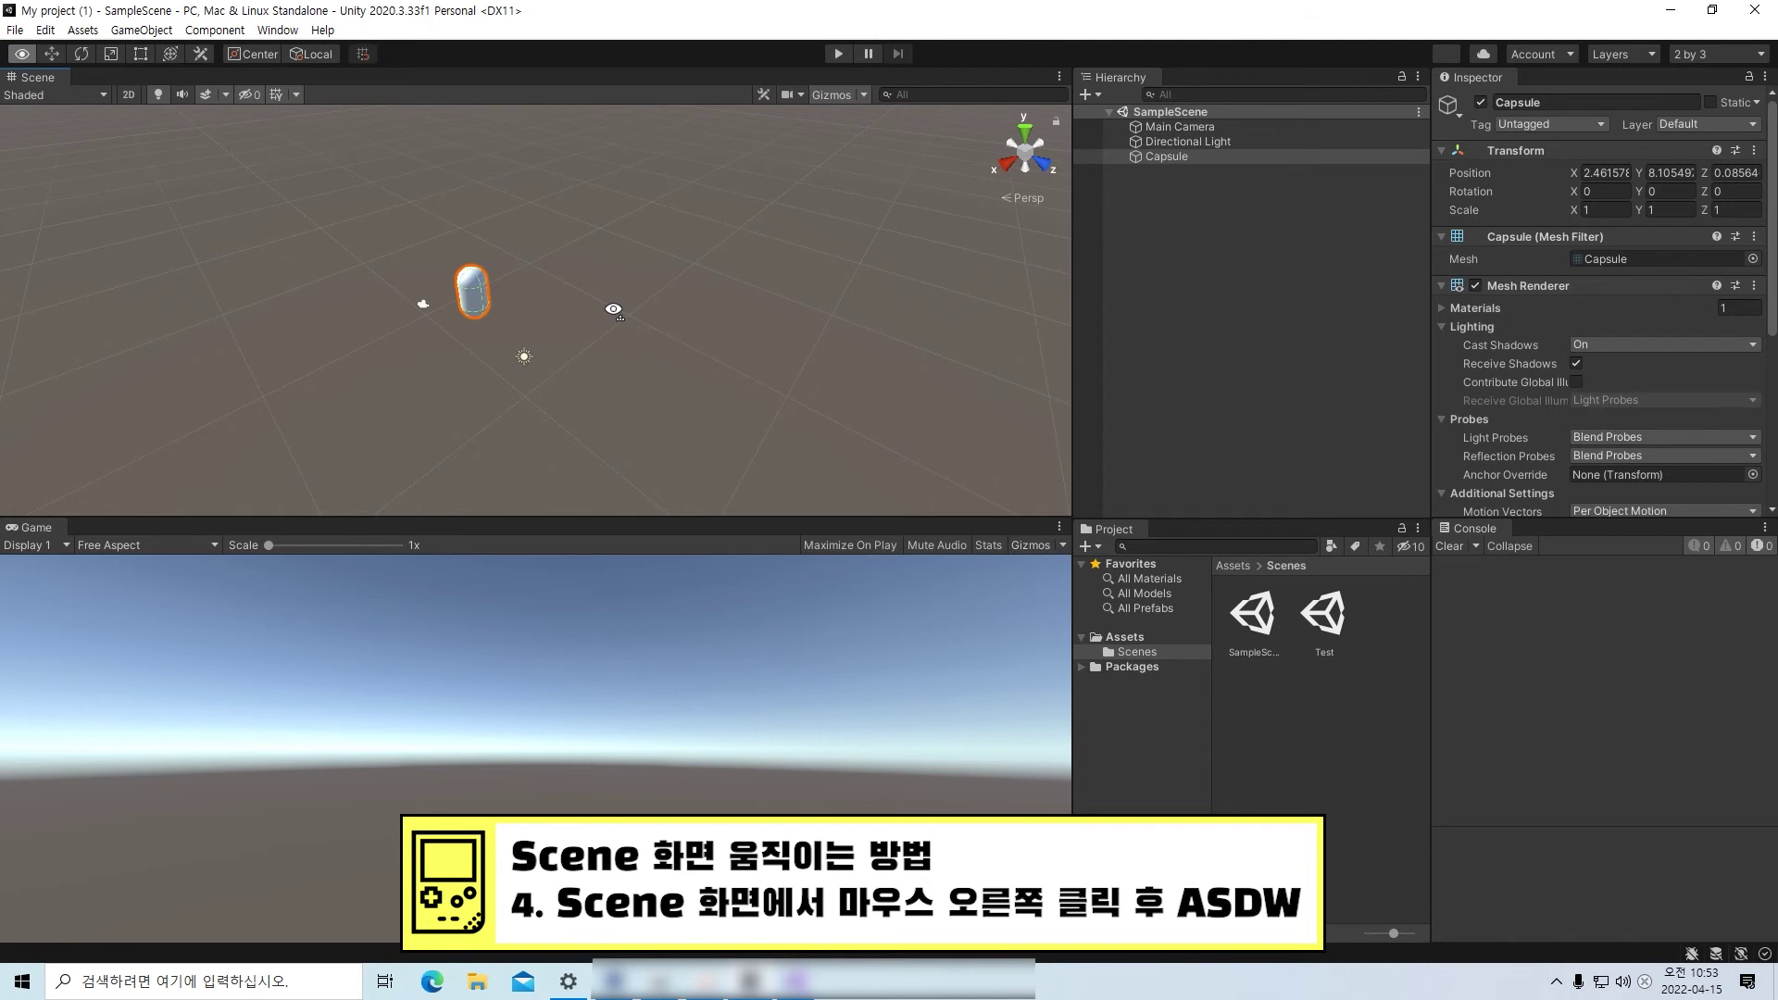
pyautogui.press('a')
pyautogui.moveTo(612, 309); pyautogui.dragTo(687, 338, button='right')
pyautogui.press('d')
pyautogui.press('a')
pyautogui.press('d')
pyautogui.press('d')
pyautogui.press('s')
pyautogui.press('w')
pyautogui.press('a')
pyautogui.press('d')
pyautogui.press('a')
pyautogui.press('d')
pyautogui.press('a')
pyautogui.press('d')
pyautogui.press('a')
pyautogui.press('d')
pyautogui.press('a')
pyautogui.press('d')
pyautogui.press('a')
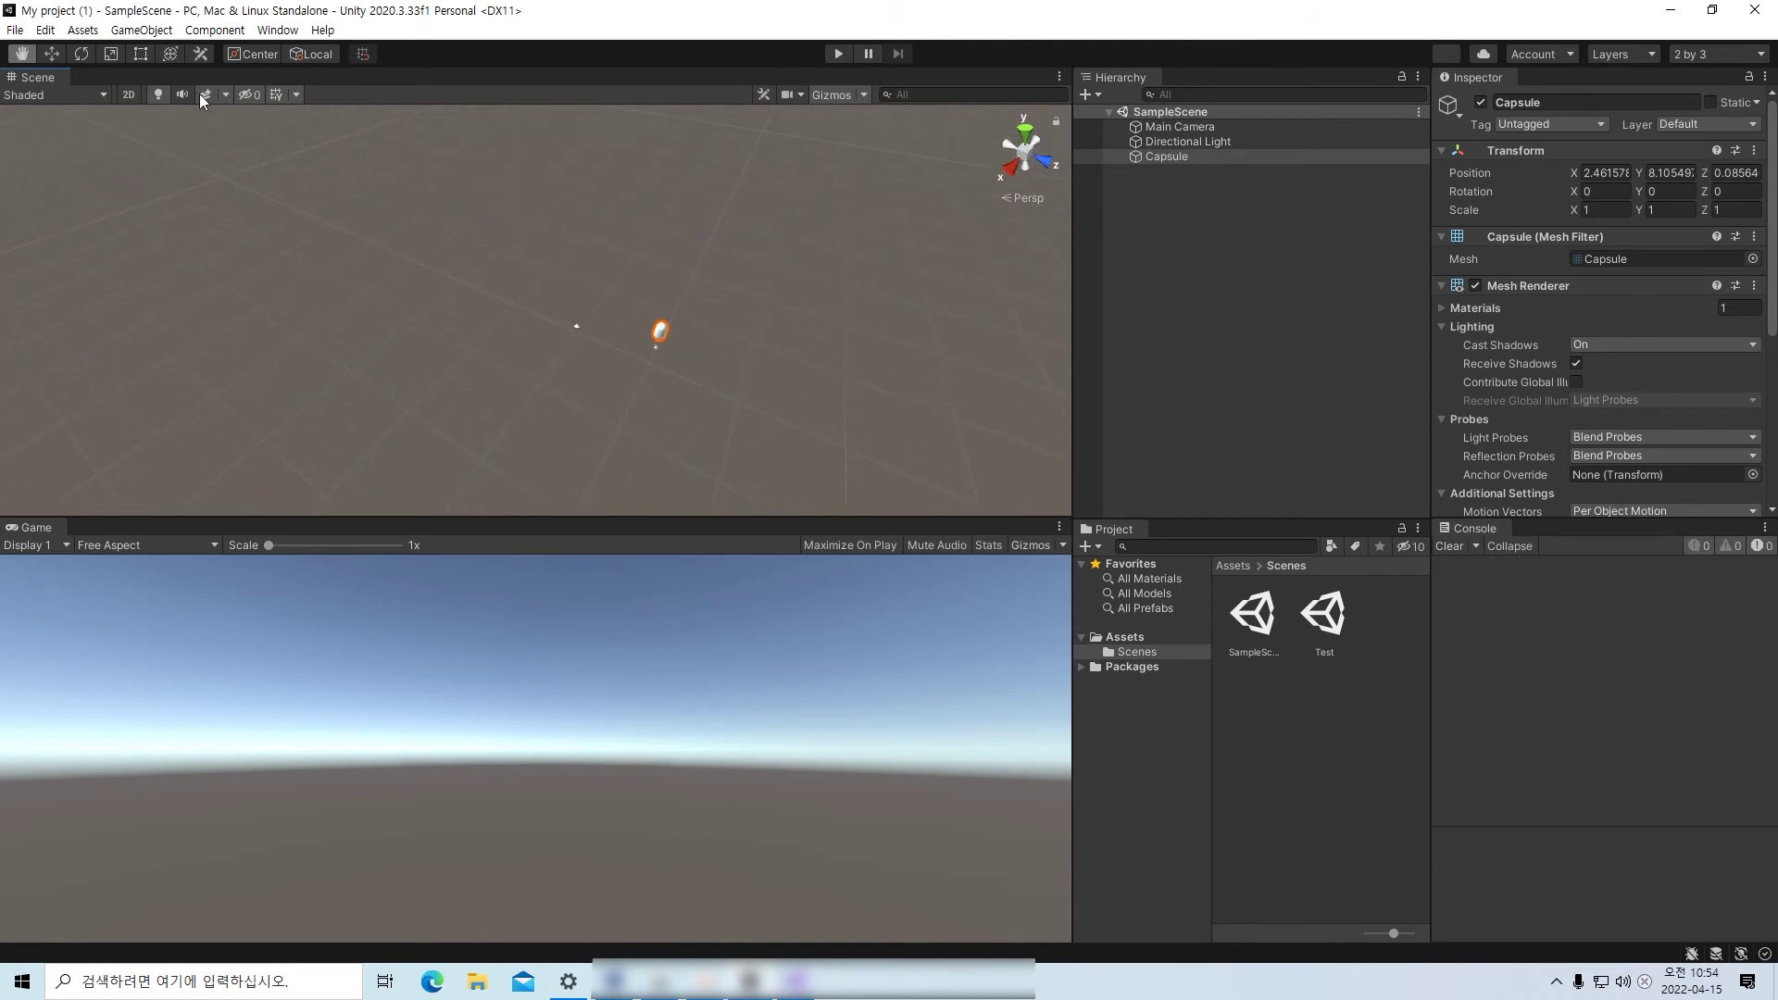
# - Switch between the Move, Hand and Rotate tools on the Capsule, panning the Scene view with the Hand Tool in between
pyautogui.click(52, 54)
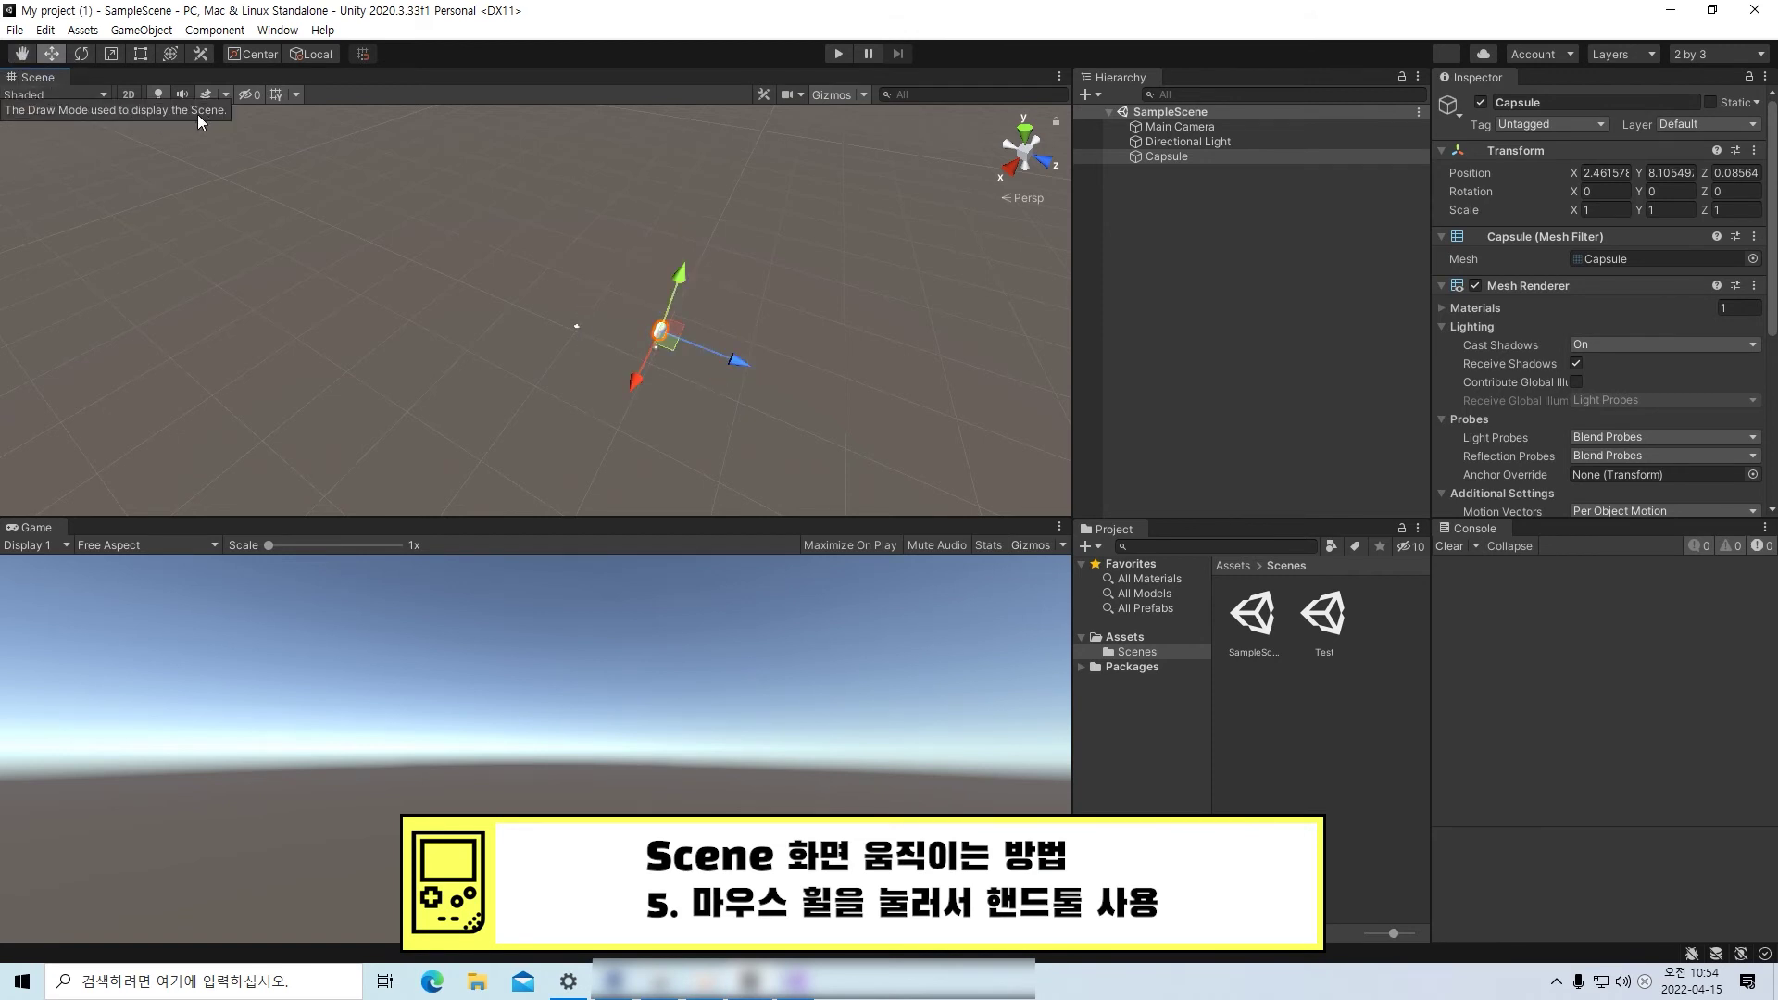
pyautogui.press('q')
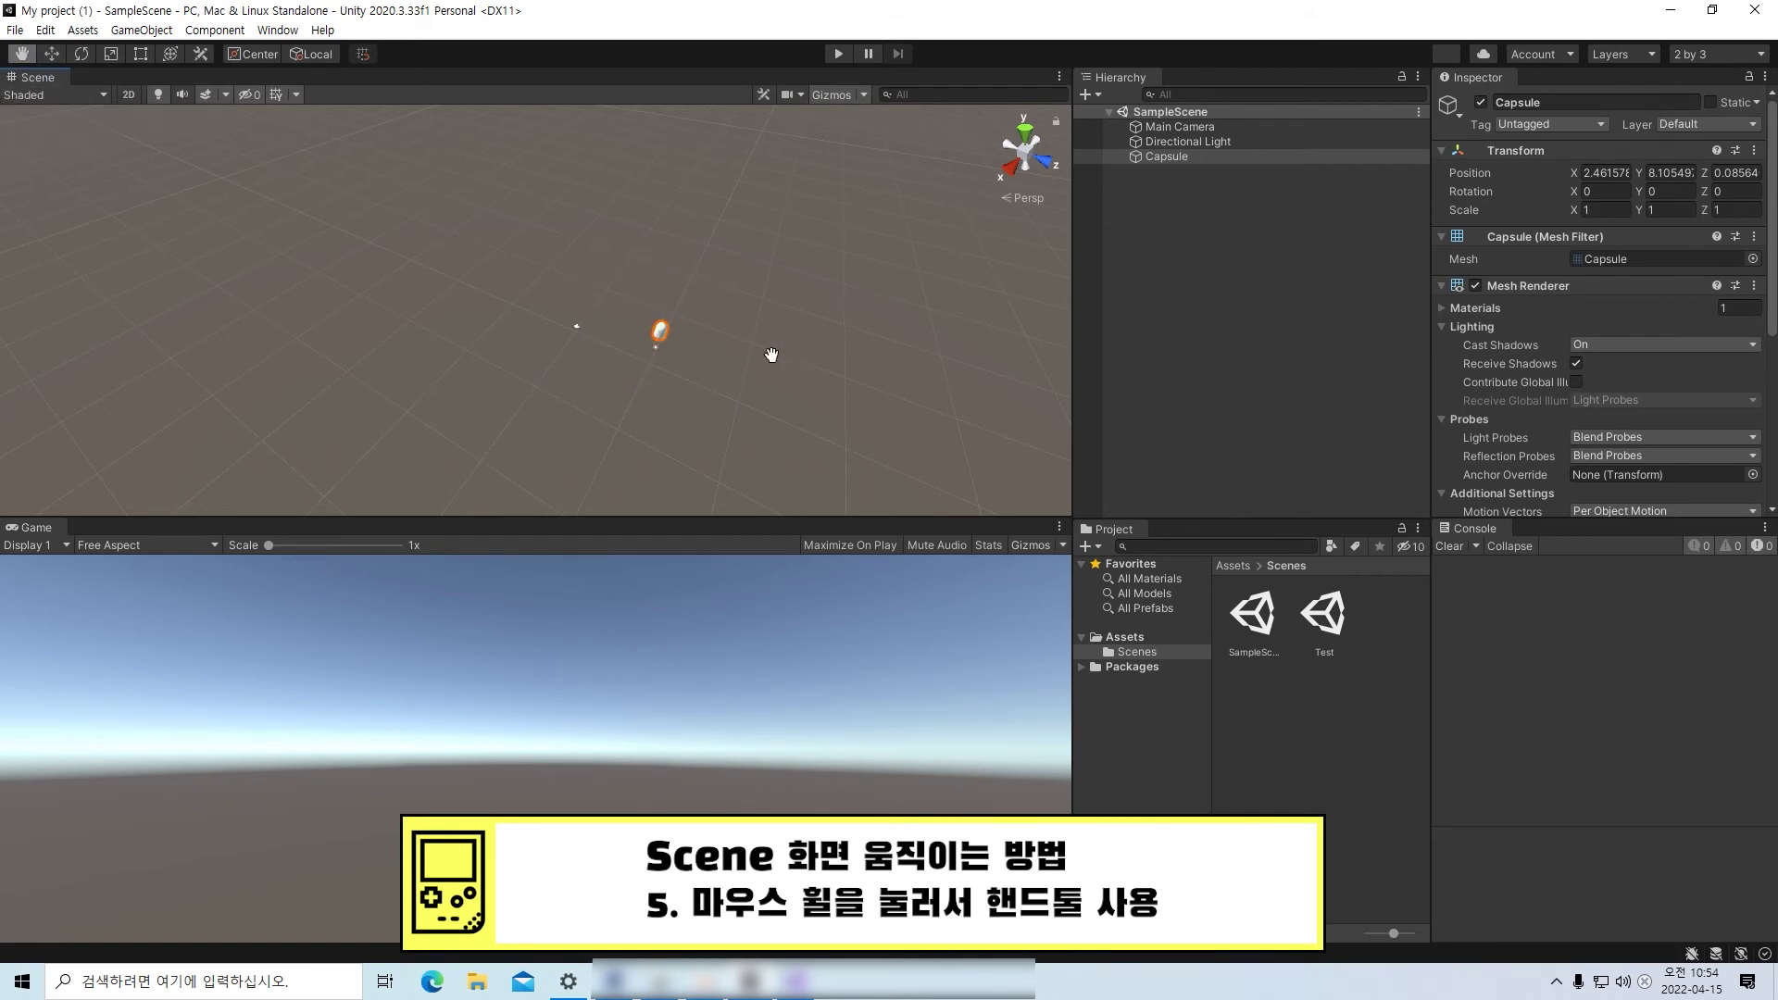
pyautogui.moveTo(766, 349); pyautogui.dragTo(619, 382, button='middle')
pyautogui.press('w')
pyautogui.press('e')
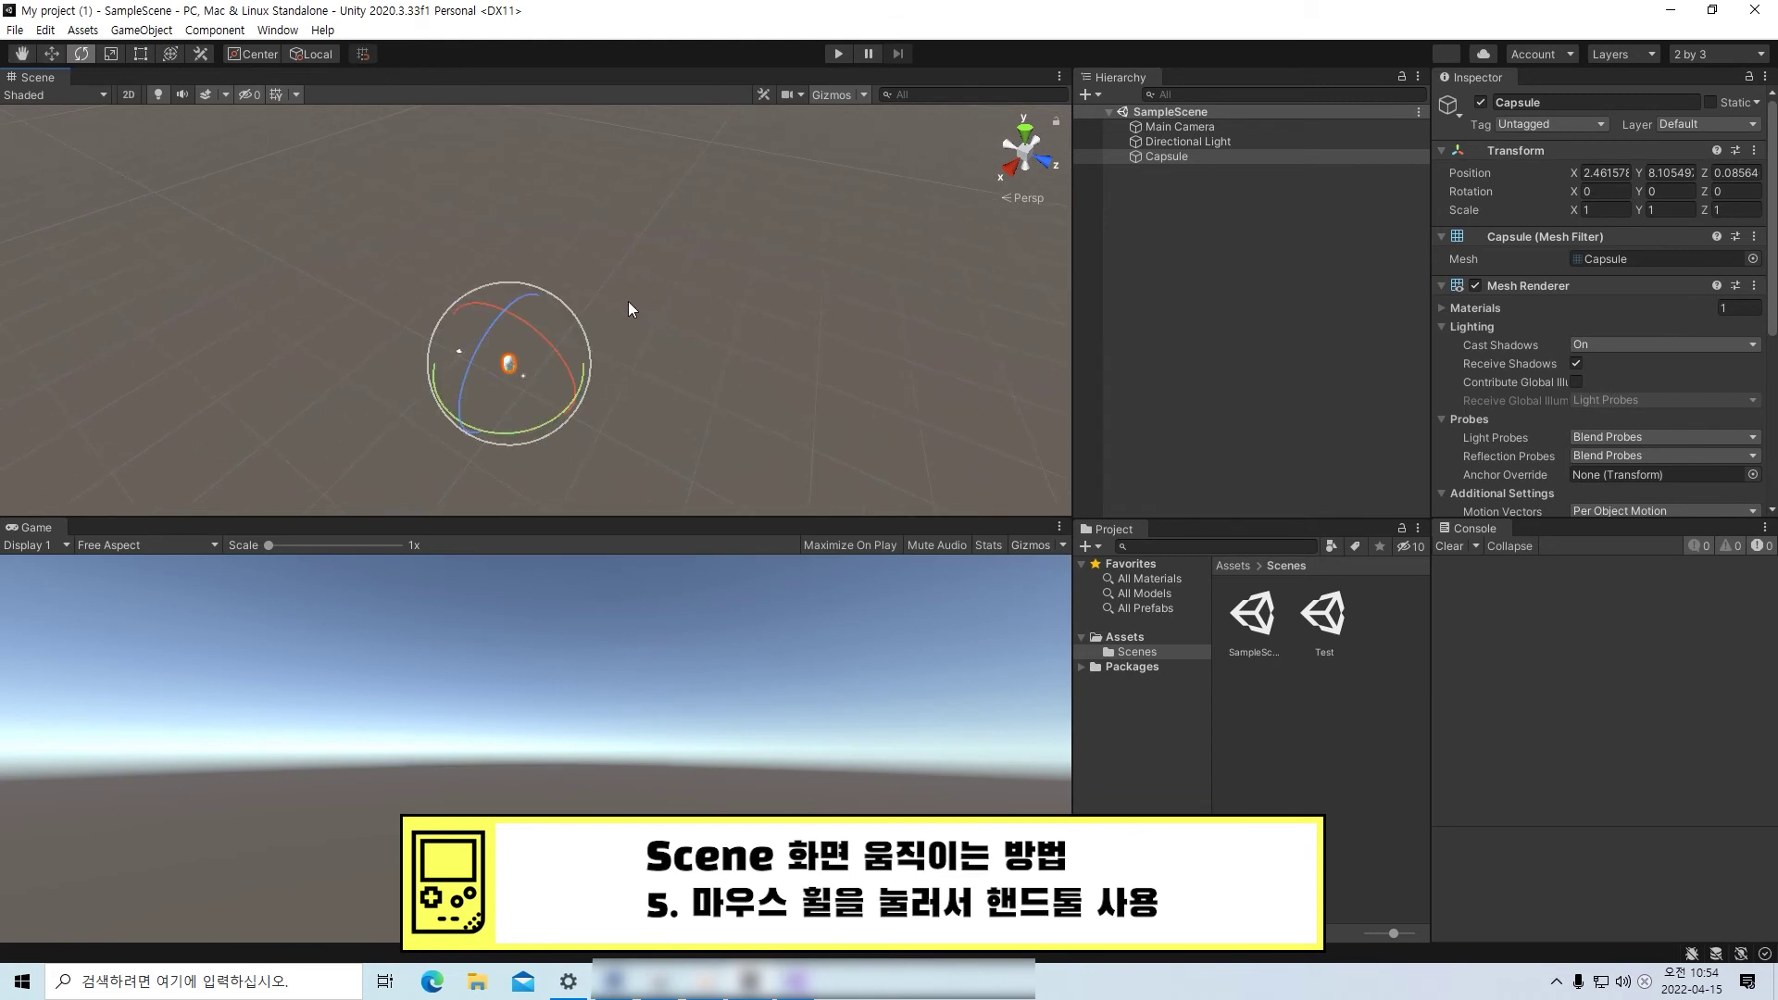
# - Pan the Scene view repeatedly around the Capsule with the temporary hand while the Rotate Tool stays active
pyautogui.middleClick(627, 305)
pyautogui.middleClick(629, 306)
pyautogui.middleClick(674, 250)
pyautogui.moveTo(673, 251)
pyautogui.mouseDown(button='middle')
pyautogui.moveTo(436, 285)
pyautogui.moveTo(645, 187)
pyautogui.mouseUp(button='middle')
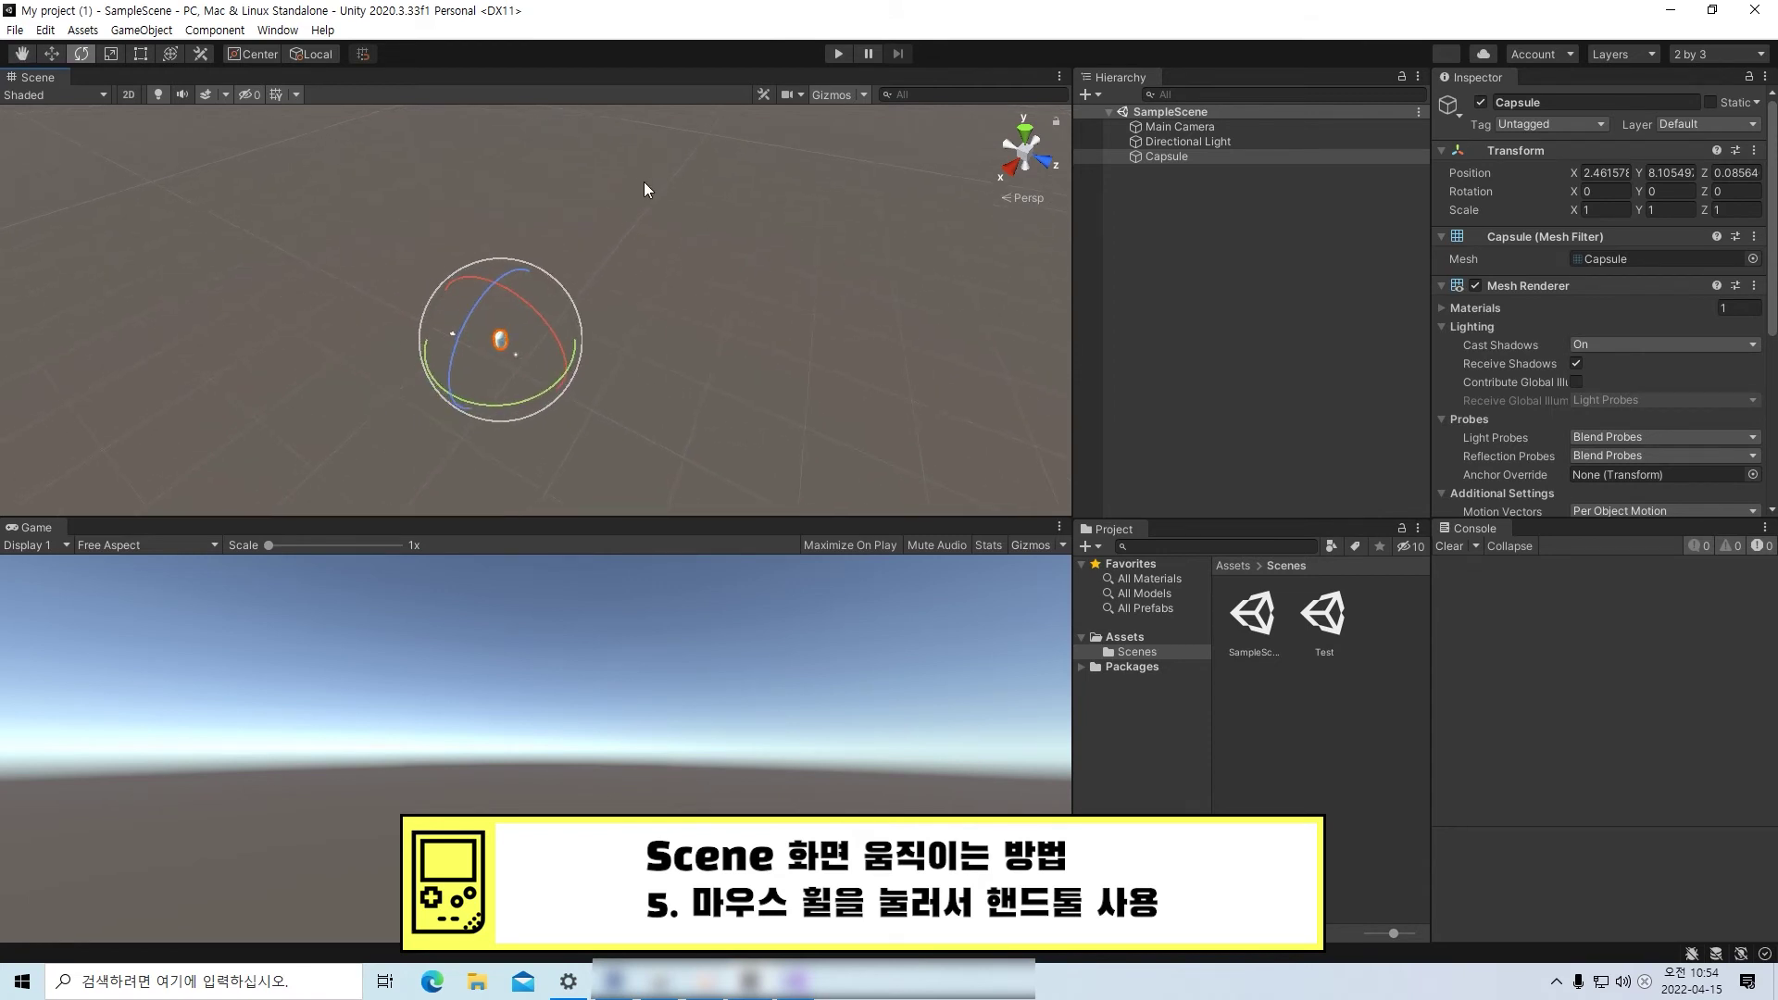
pyautogui.moveTo(385, 322); pyautogui.dragTo(659, 248, button='middle')
pyautogui.moveTo(452, 303)
pyautogui.mouseDown(button='middle')
pyautogui.moveTo(582, 252)
pyautogui.moveTo(639, 252)
pyautogui.mouseUp(button='middle')
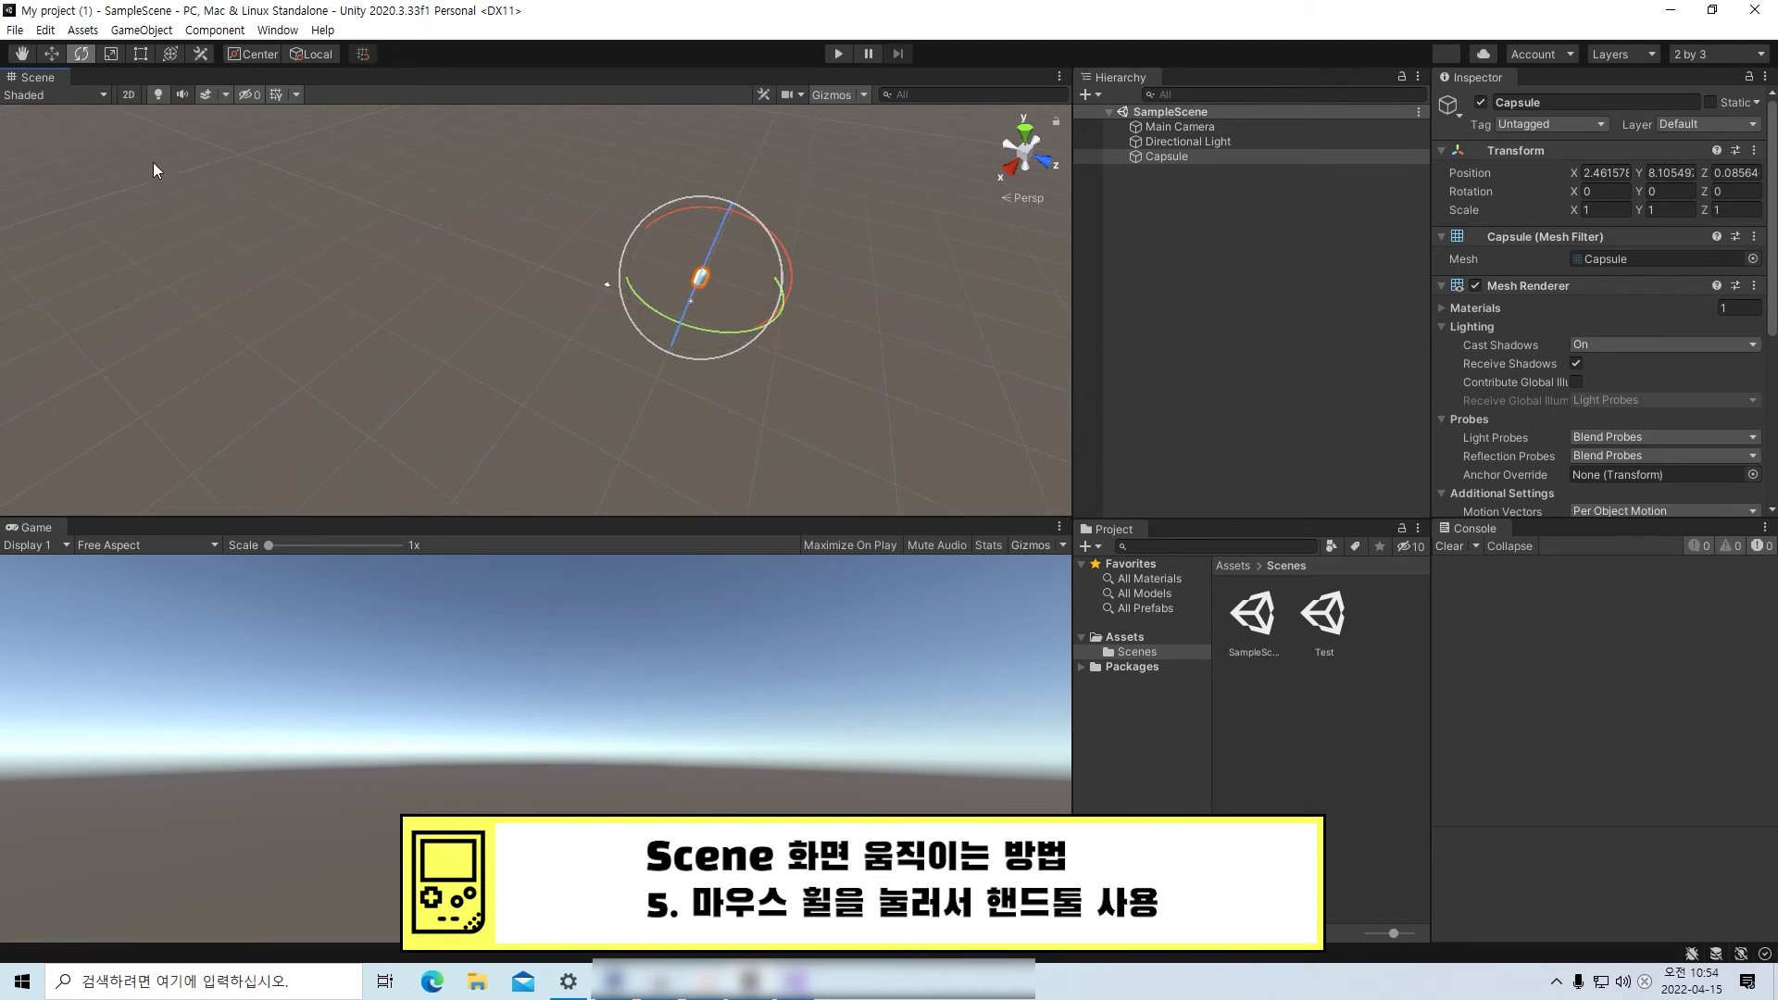
pyautogui.moveTo(350, 227); pyautogui.dragTo(387, 295, button='middle')
pyautogui.moveTo(608, 281); pyautogui.dragTo(451, 325, button='middle')
pyautogui.moveTo(780, 219)
pyautogui.mouseDown(button='middle')
pyautogui.moveTo(552, 281)
pyautogui.moveTo(793, 136)
pyautogui.mouseUp(button='middle')
pyautogui.moveTo(658, 242); pyautogui.dragTo(808, 174, button='middle')
pyautogui.moveTo(532, 319); pyautogui.dragTo(683, 308, button='middle')
pyautogui.moveTo(621, 371); pyautogui.dragTo(420, 412, button='middle')
pyautogui.moveTo(743, 235)
pyautogui.mouseDown(button='middle')
pyautogui.moveTo(647, 225)
pyautogui.moveTo(441, 258)
pyautogui.moveTo(397, 306)
pyautogui.moveTo(623, 216)
pyautogui.mouseUp(button='middle')
pyautogui.moveTo(372, 337); pyautogui.dragTo(562, 250, button='middle')
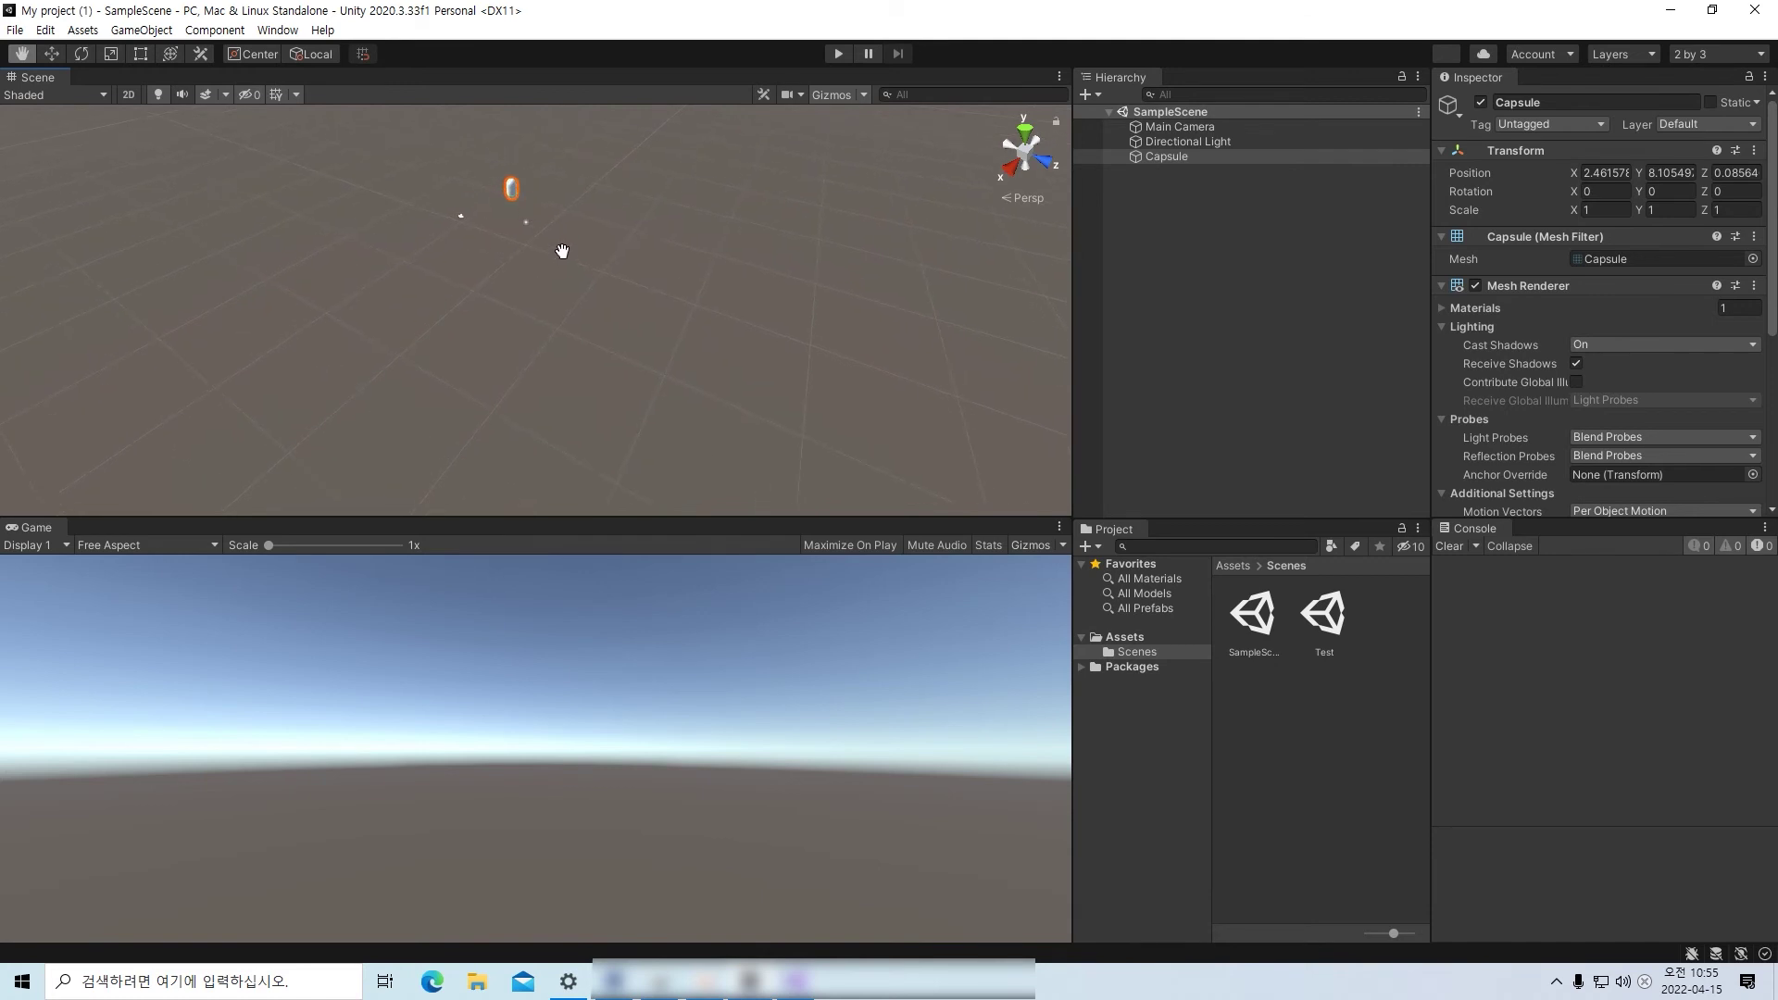
# - Focus the Scene view on the Capsule, then pan slightly and zoom out and in around it
pyautogui.doubleClick(1180, 161)
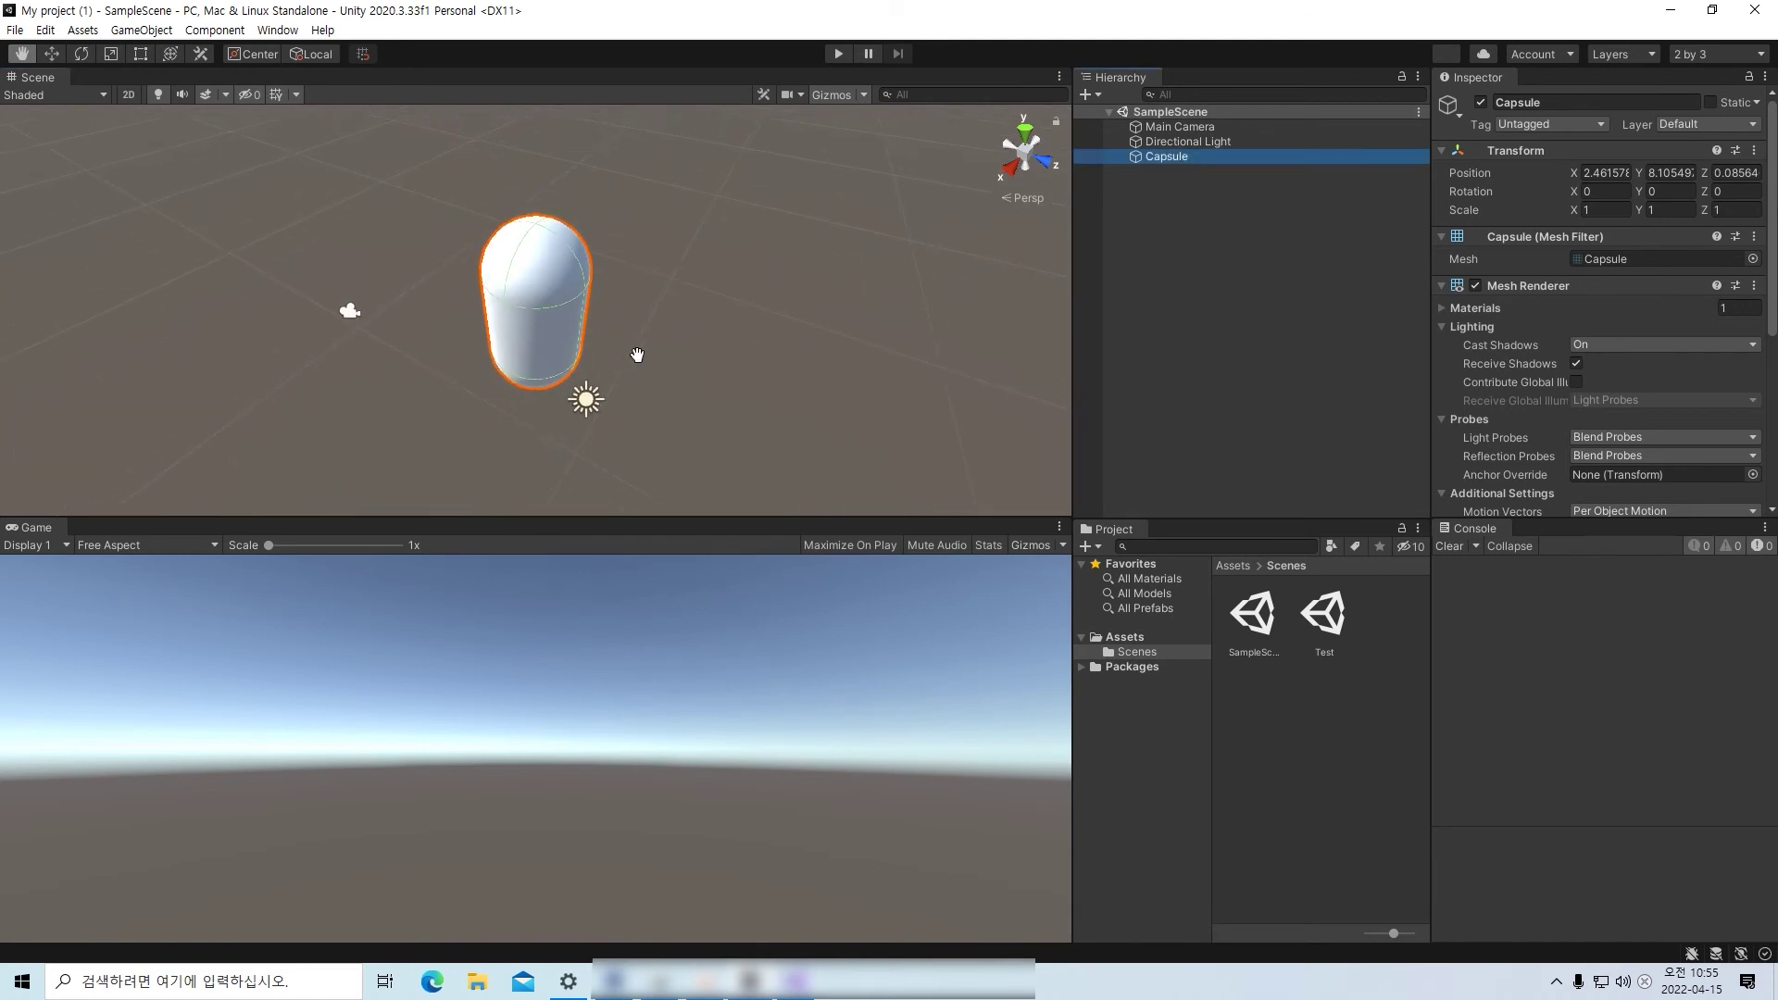
pyautogui.moveTo(717, 385)
pyautogui.mouseDown(button='middle')
pyautogui.moveTo(635, 286)
pyautogui.moveTo(735, 397)
pyautogui.mouseUp(button='middle')
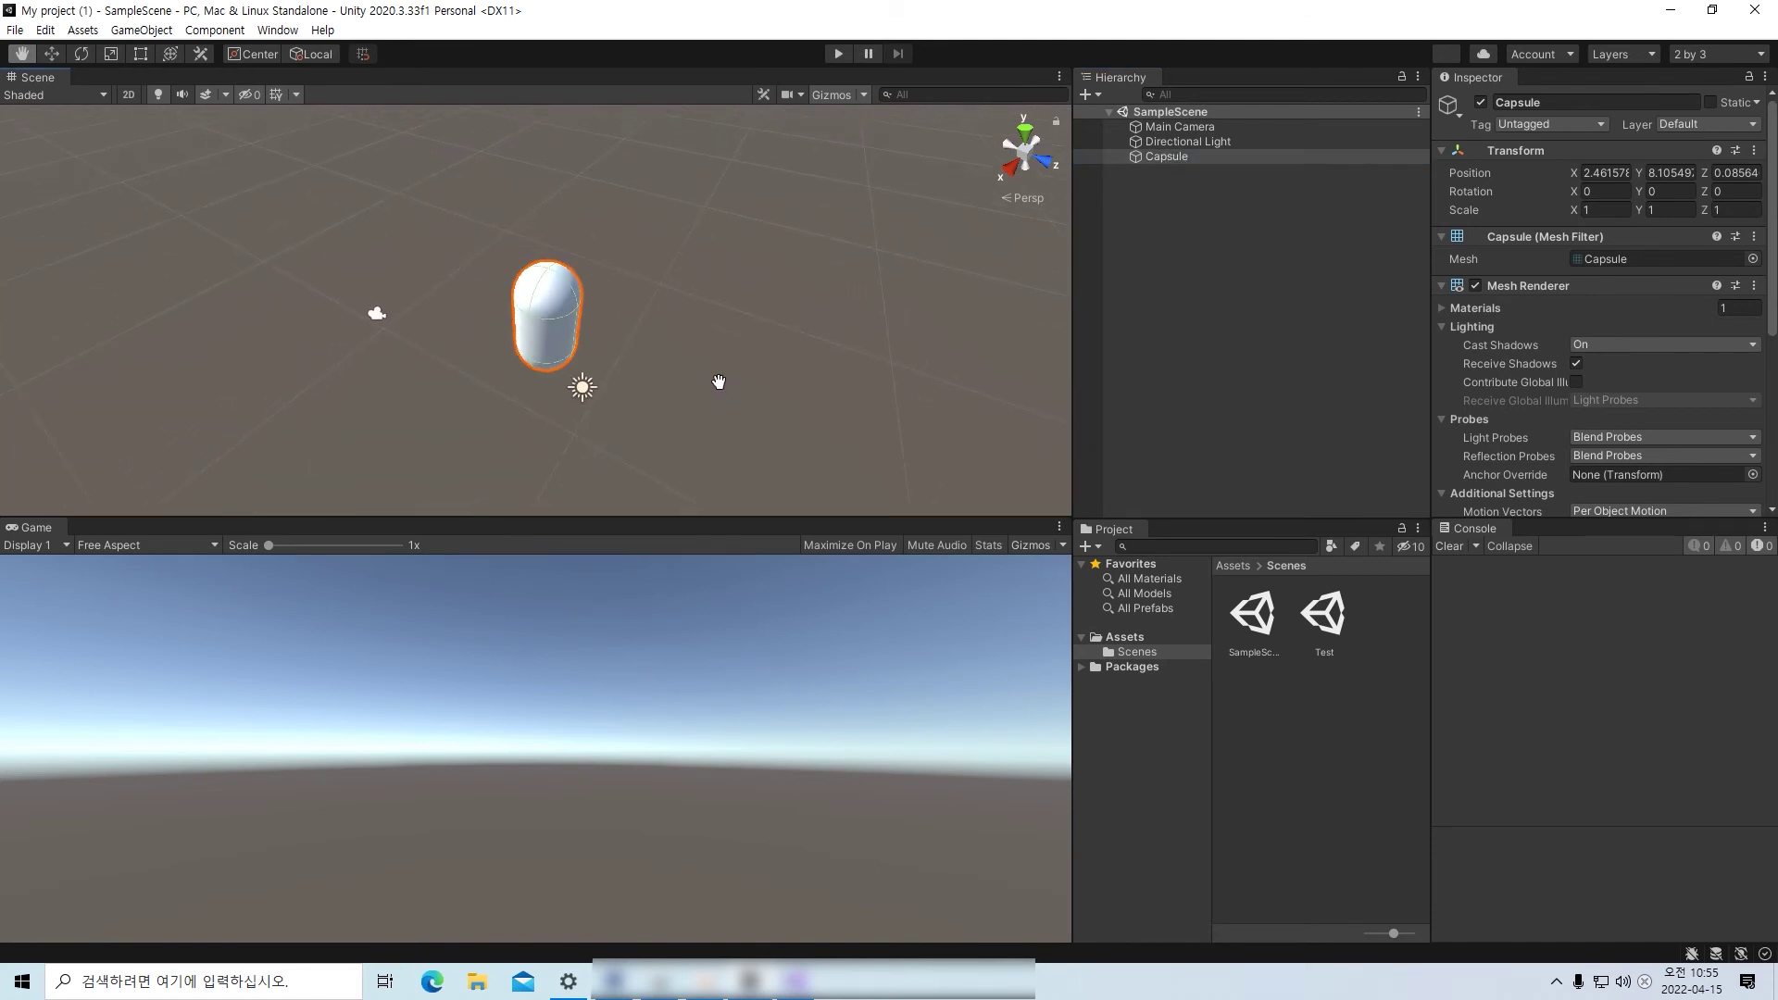
pyautogui.scroll(-3, 694, 356)
pyautogui.scroll(2, 684, 355)
pyautogui.scroll(-4, 676, 363)
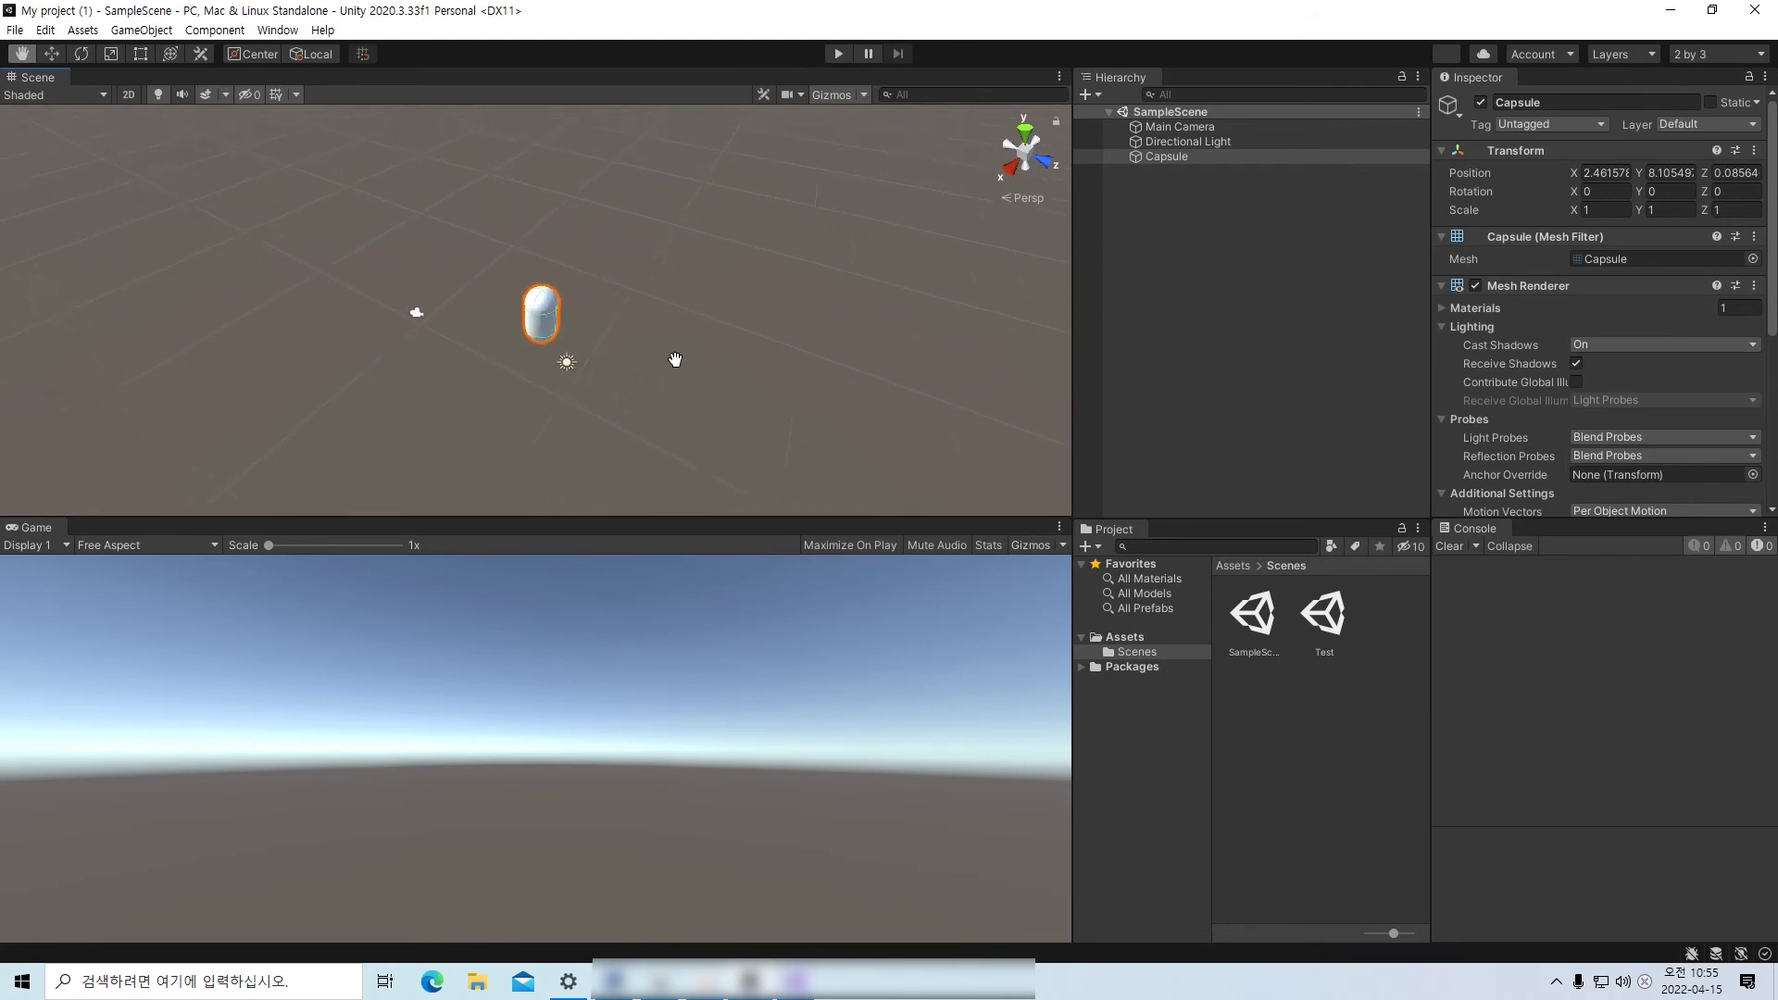
pyautogui.scroll(2, 675, 357)
pyautogui.scroll(-2, 675, 346)
pyautogui.scroll(2, 673, 347)
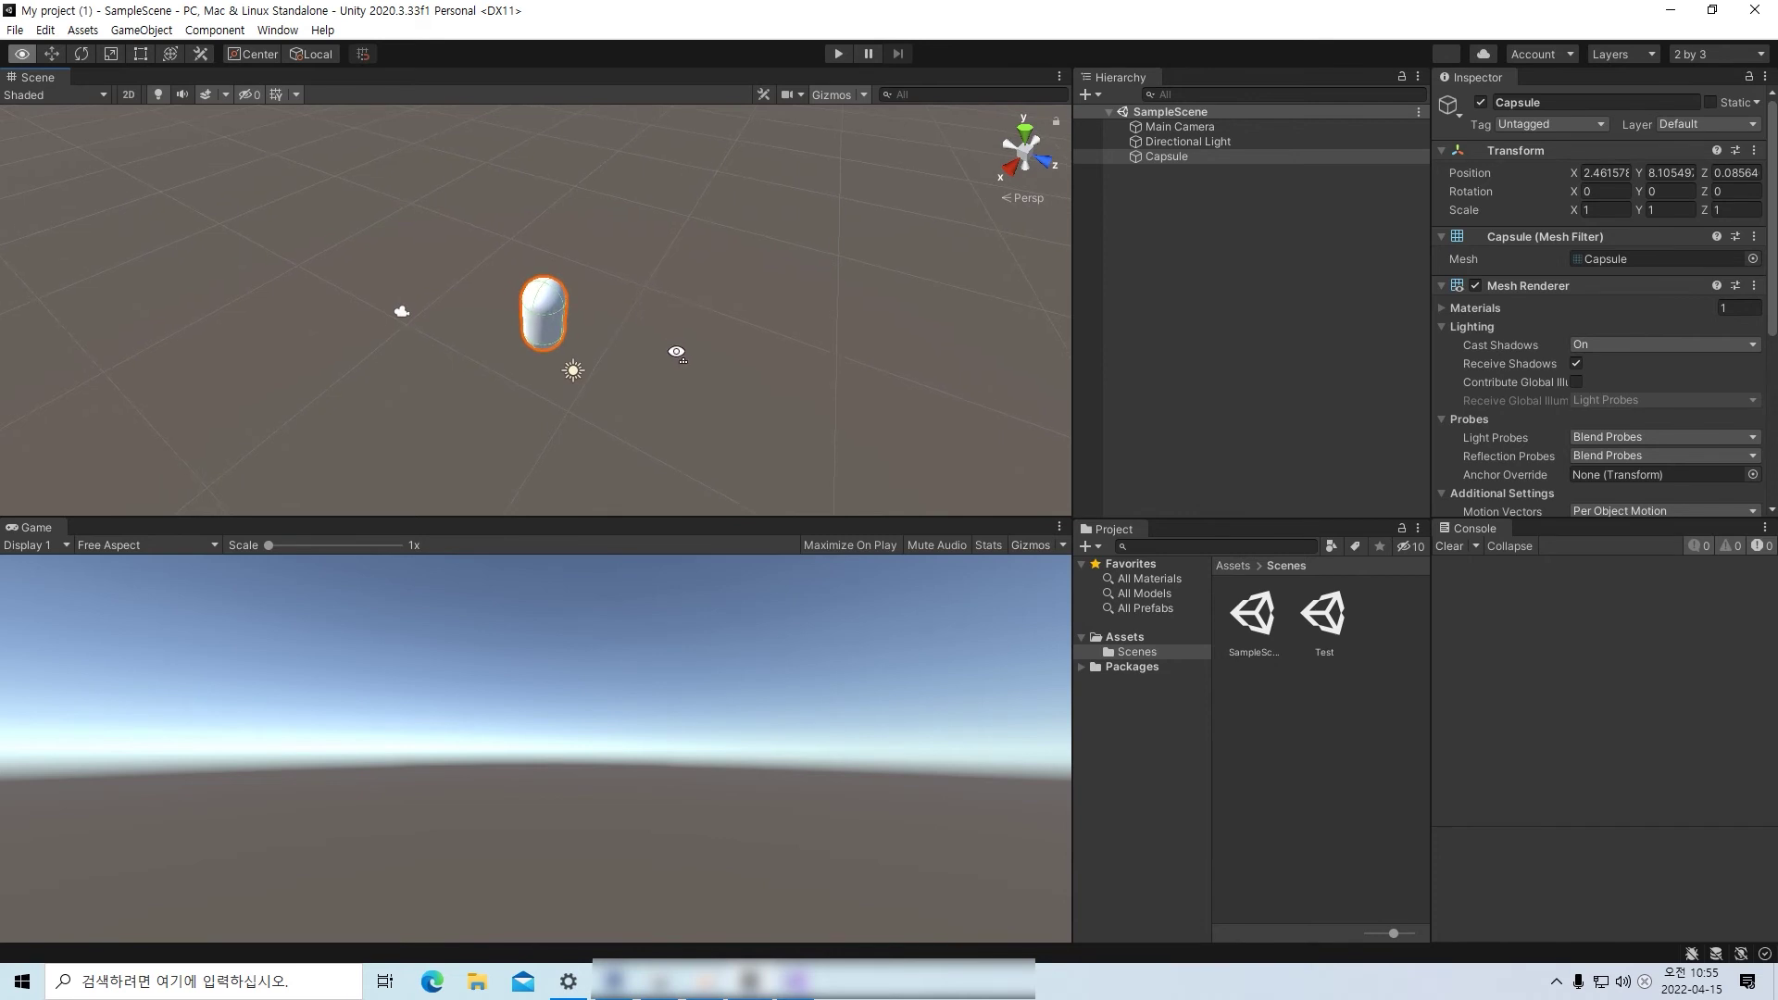
# - Turn the Scene view toward the horizon and fly the camera left, right, backward and forward past the Capsule and light
pyautogui.keyDown('alt'); pyautogui.moveTo(658, 349); pyautogui.dragTo(584, 278); pyautogui.keyUp('alt')
pyautogui.press('a')
pyautogui.press('d')
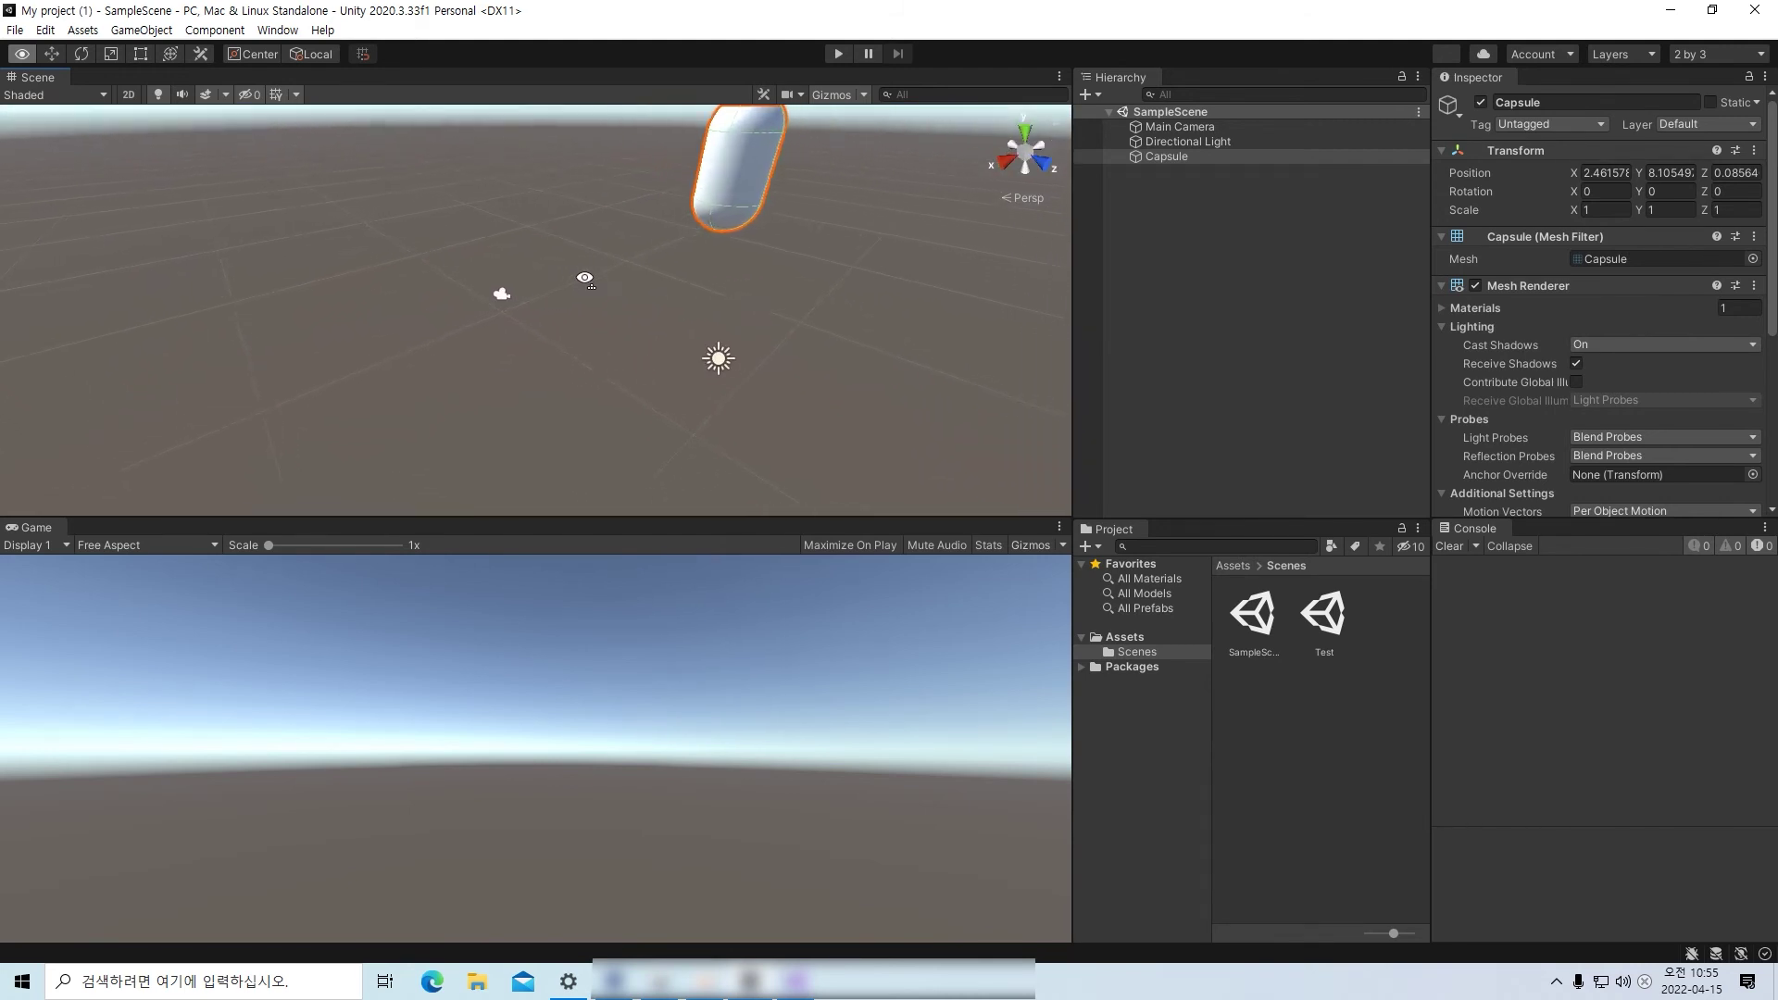
pyautogui.press('a')
pyautogui.press('s')
pyautogui.press('d')
pyautogui.press('q')
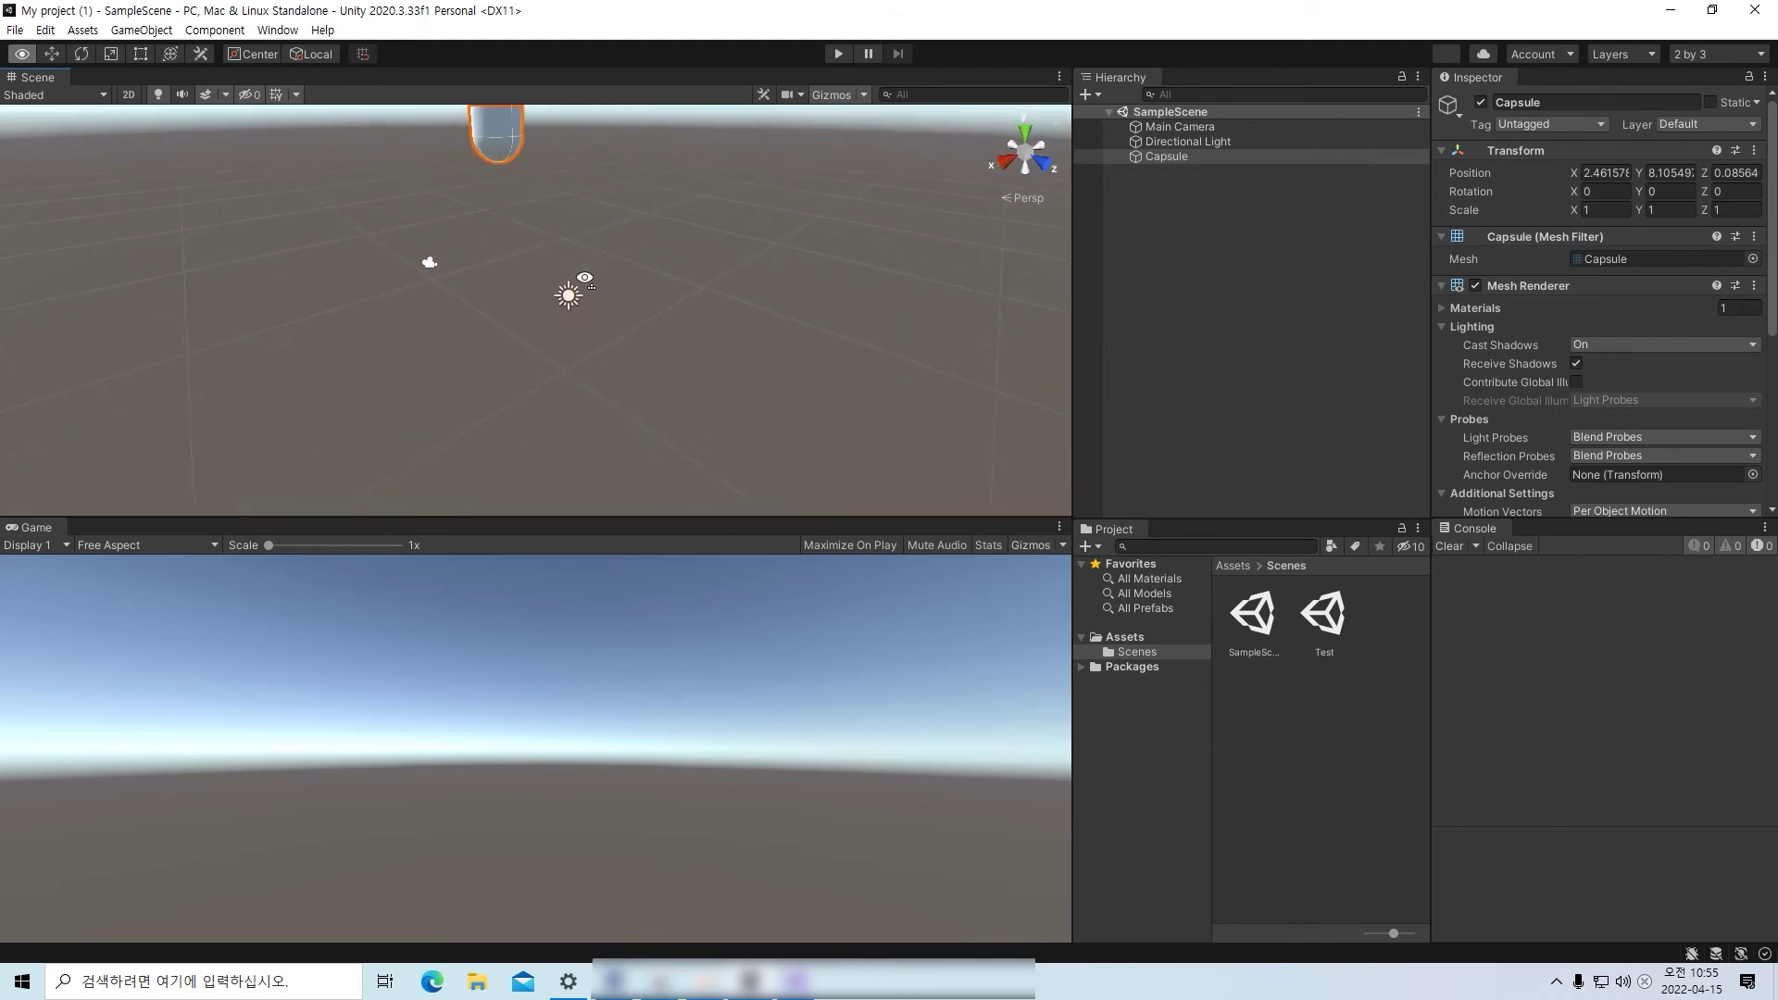
pyautogui.press('a')
pyautogui.press('d')
pyautogui.press('a')
pyautogui.press('d')
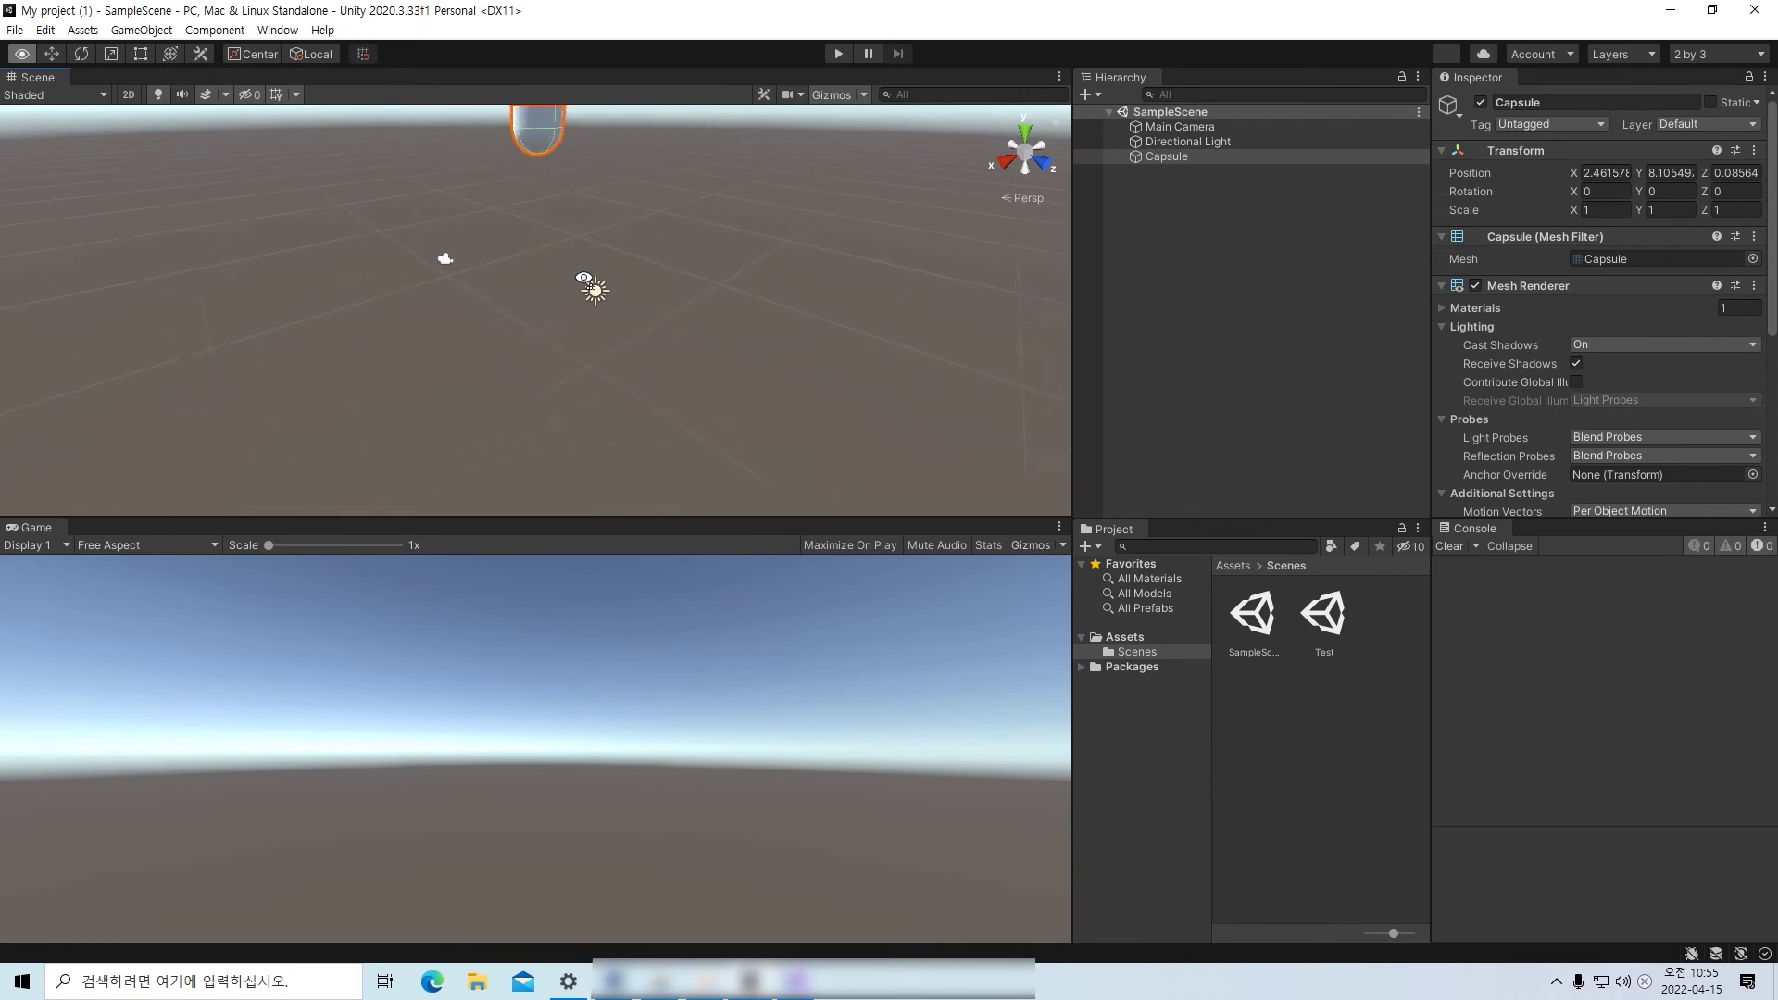
pyautogui.press('a')
pyautogui.press('s')
pyautogui.press('d')
pyautogui.press('w')
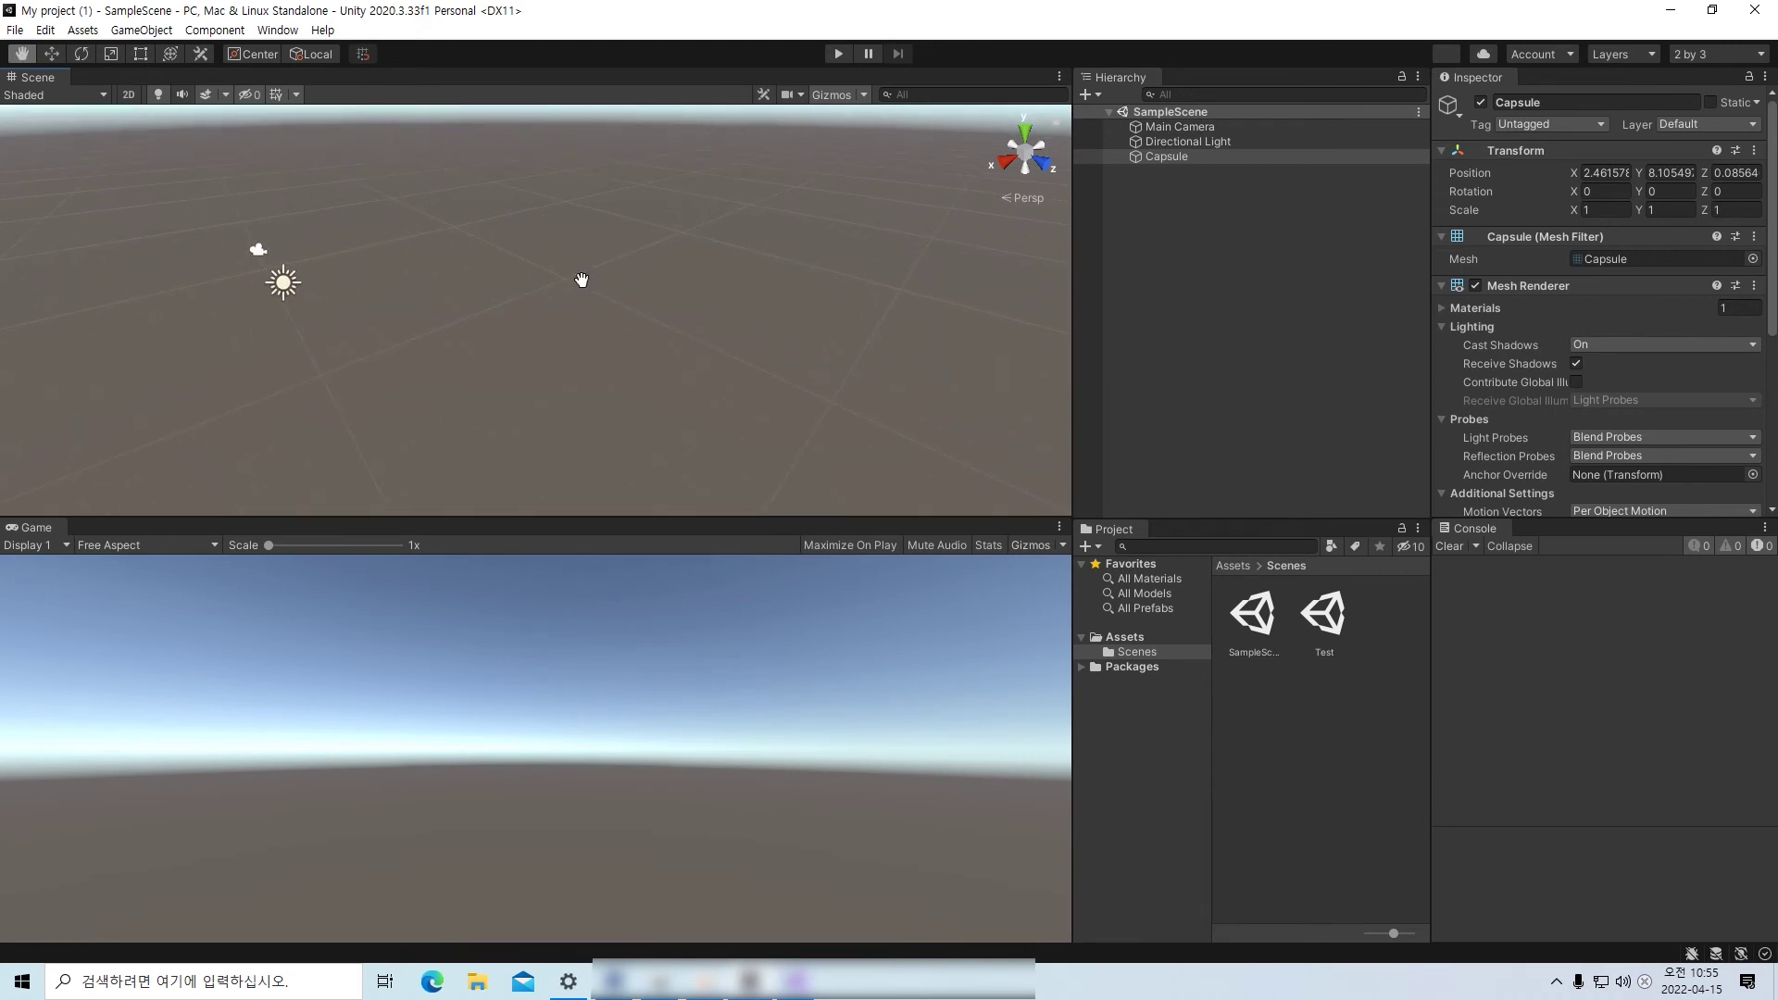
pyautogui.moveTo(582, 280); pyautogui.dragTo(590, 281, button='right')
pyautogui.press('a')
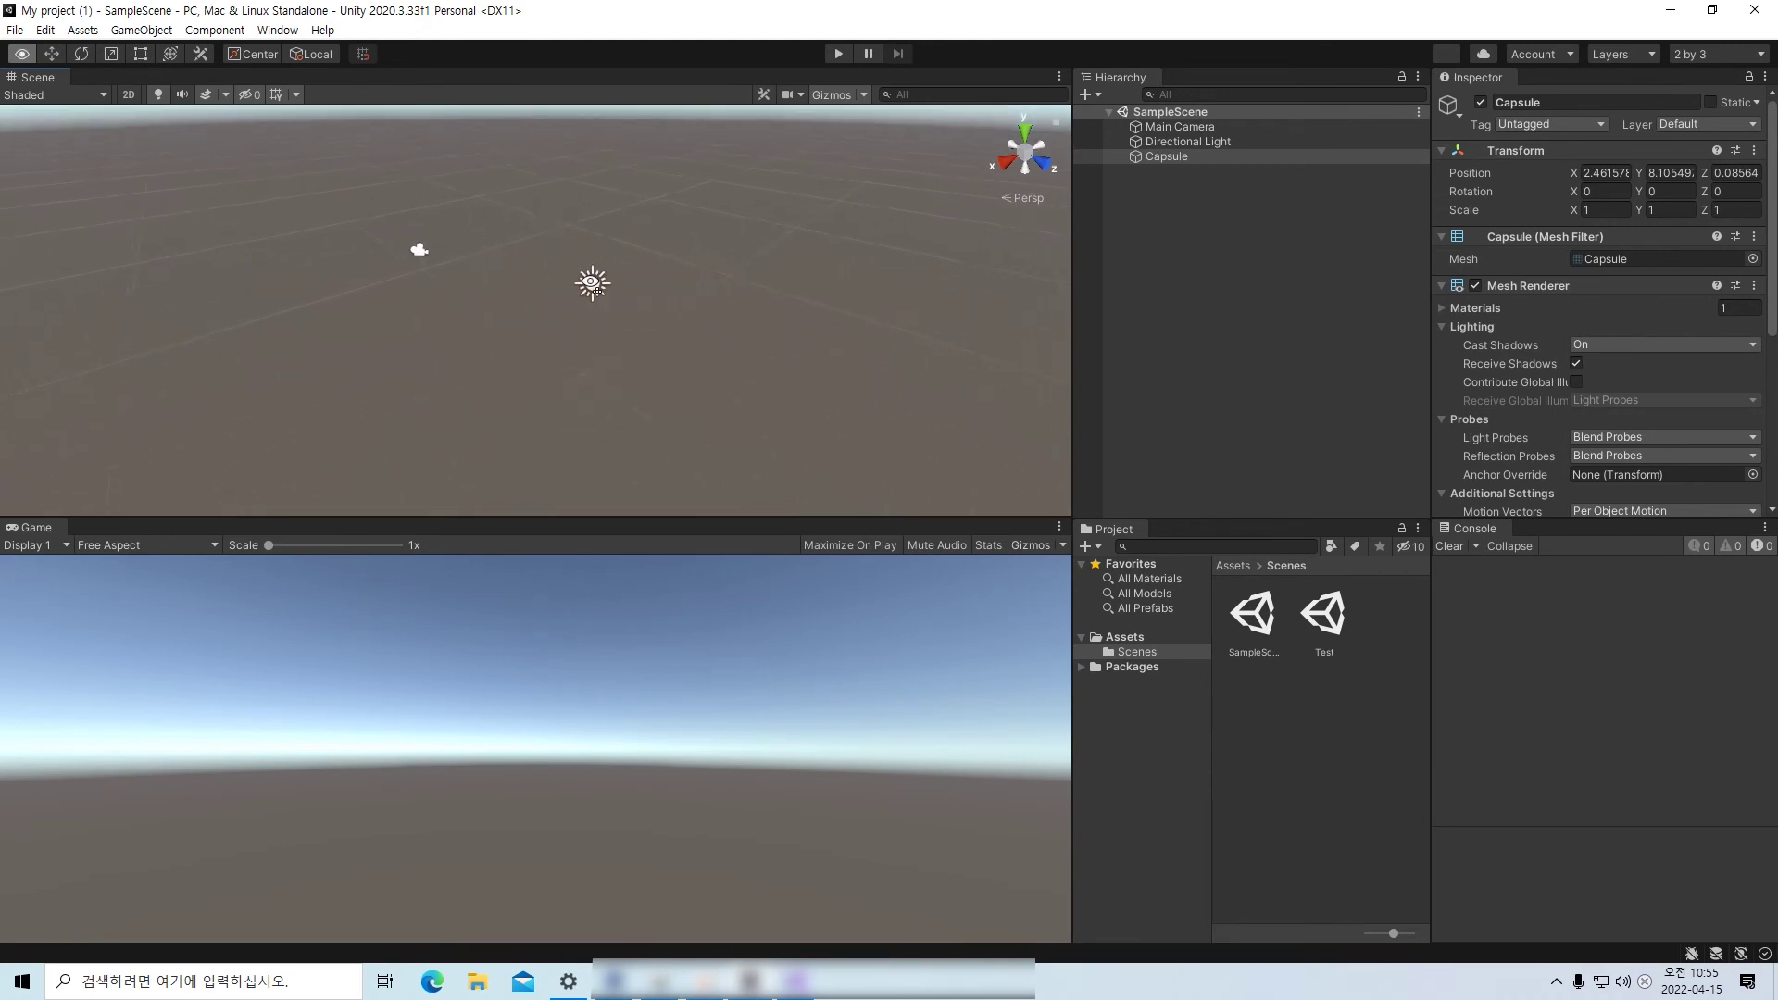
pyautogui.press('s')
pyautogui.press('d')
pyautogui.press('w')
# - Look around in flythrough mode while flying the Scene view camera up and down, then side to side
pyautogui.moveTo(590, 282); pyautogui.dragTo(197, 298, button='right')
pyautogui.press('d')
pyautogui.press('q')
pyautogui.press('e')
pyautogui.press('q')
pyautogui.press('e')
pyautogui.press('q')
pyautogui.press('e')
pyautogui.press('q')
pyautogui.press('d')
pyautogui.press('a')
pyautogui.press('a')
pyautogui.press('d')
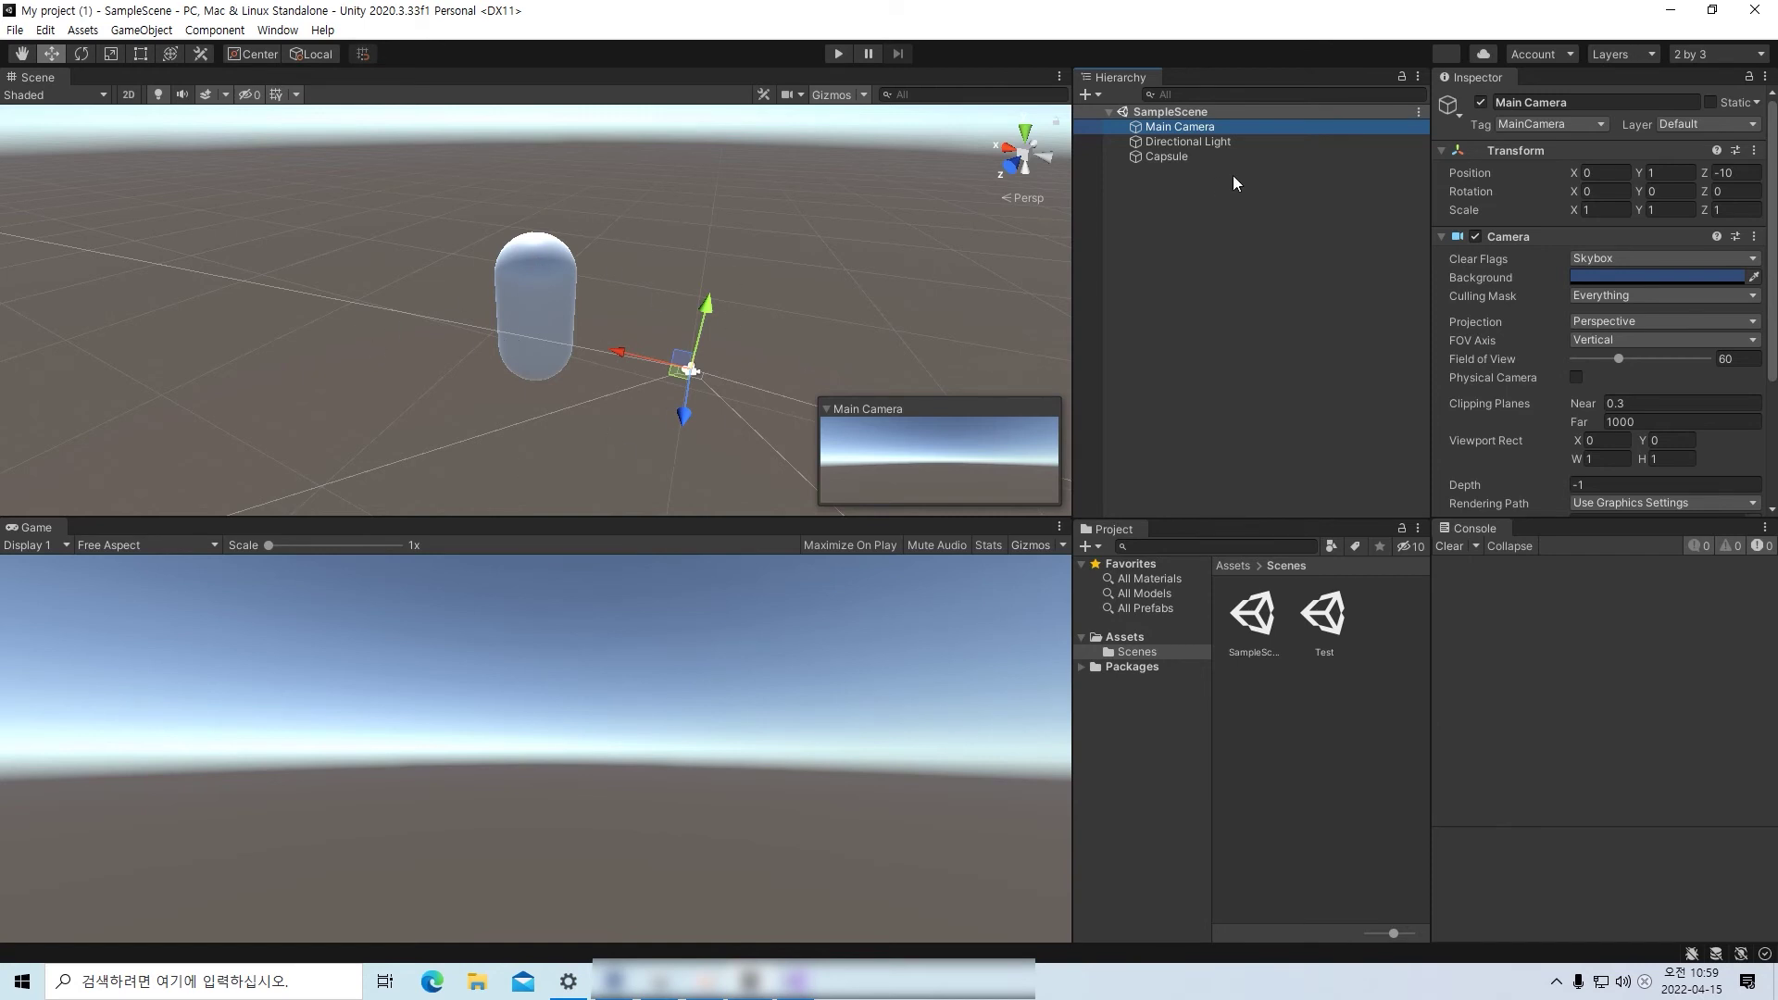
# - Try moving the Main Camera along its Y axis, undo the move and clear the selection
pyautogui.moveTo(696, 341); pyautogui.dragTo(711, 281)
pyautogui.hotkey('ctrl', 'z')
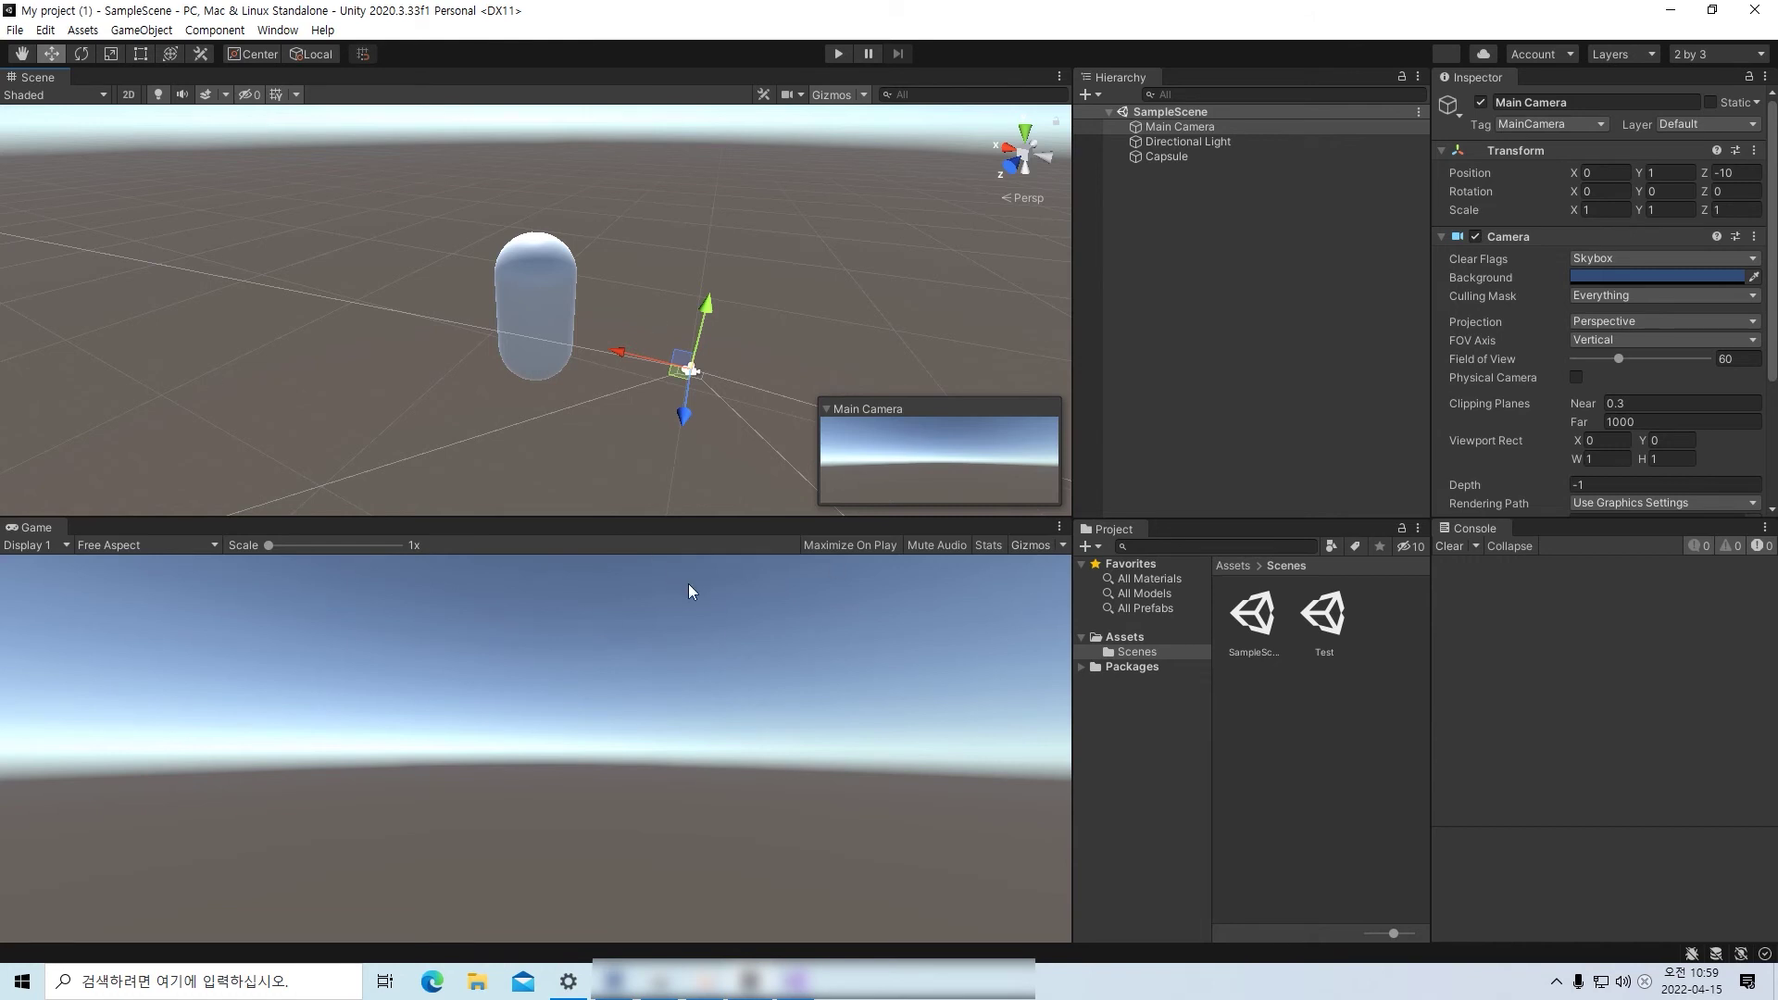
pyautogui.click(1255, 189)
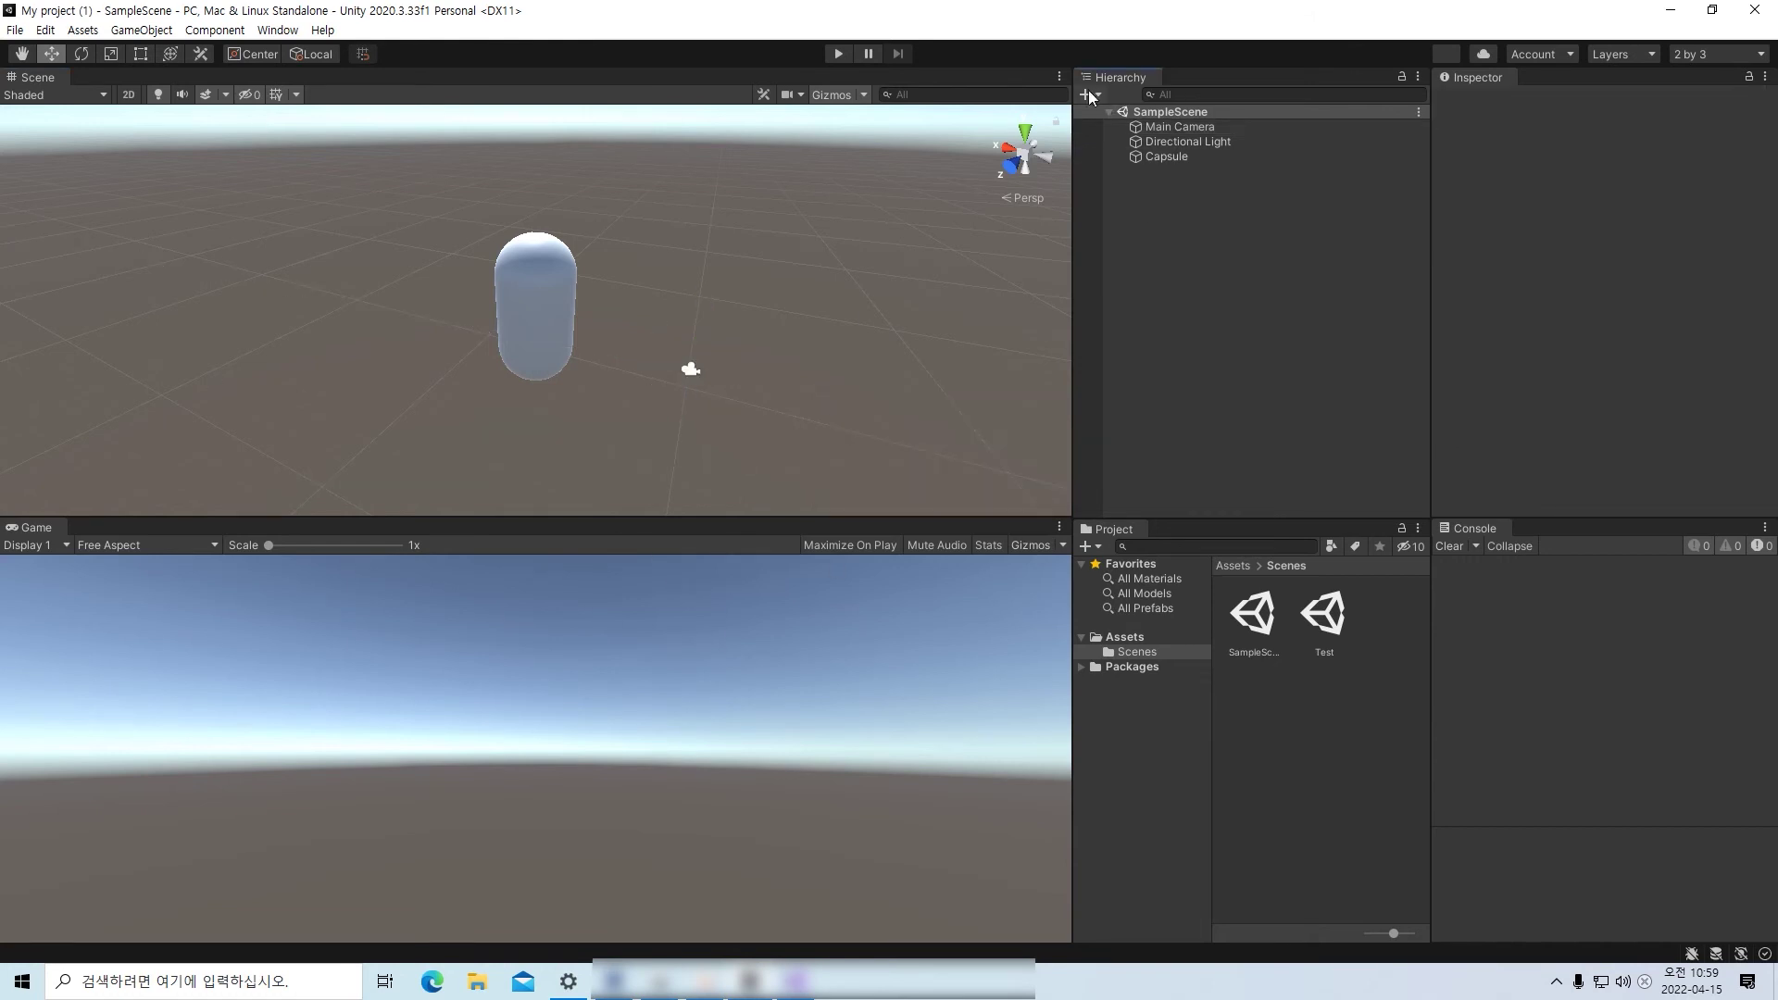
# - Align the Main Camera with the current Scene view angle
pyautogui.click(1200, 127)
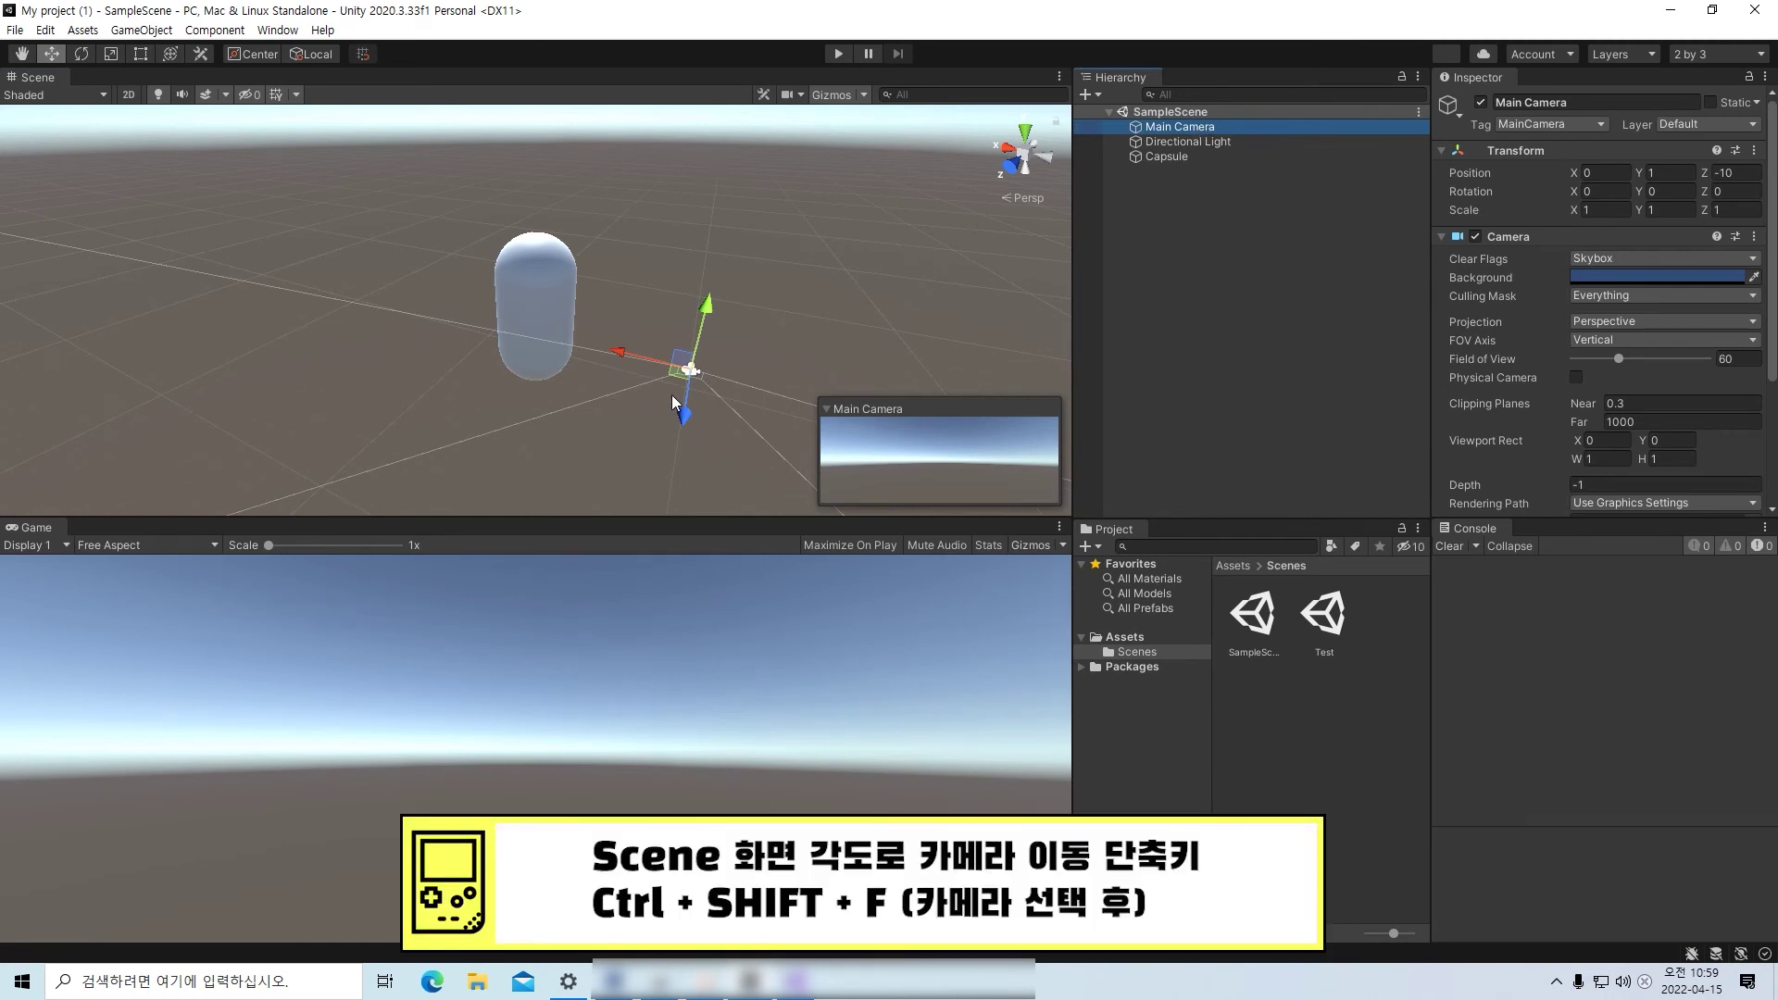
pyautogui.hotkey('ctrl', 'shift', 'f')
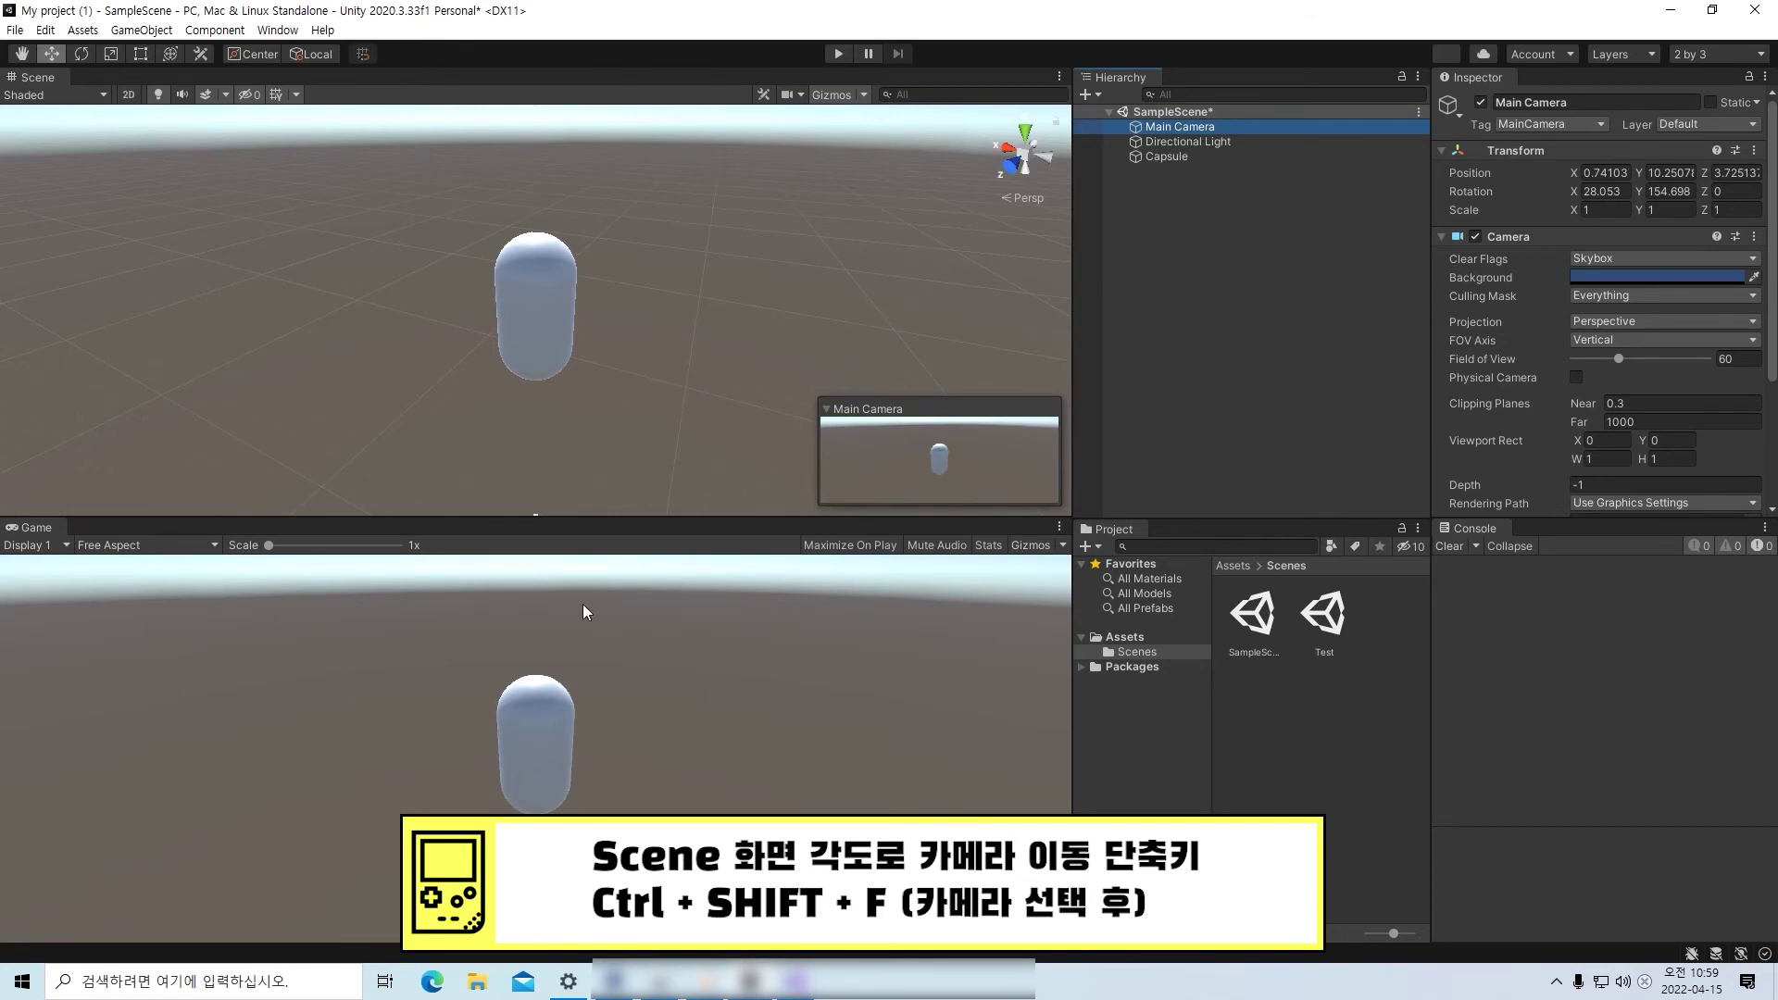
# - Focus the Scene view on the Main Camera, pan away, refocus on it and zoom in toward the Capsule
pyautogui.press('f')
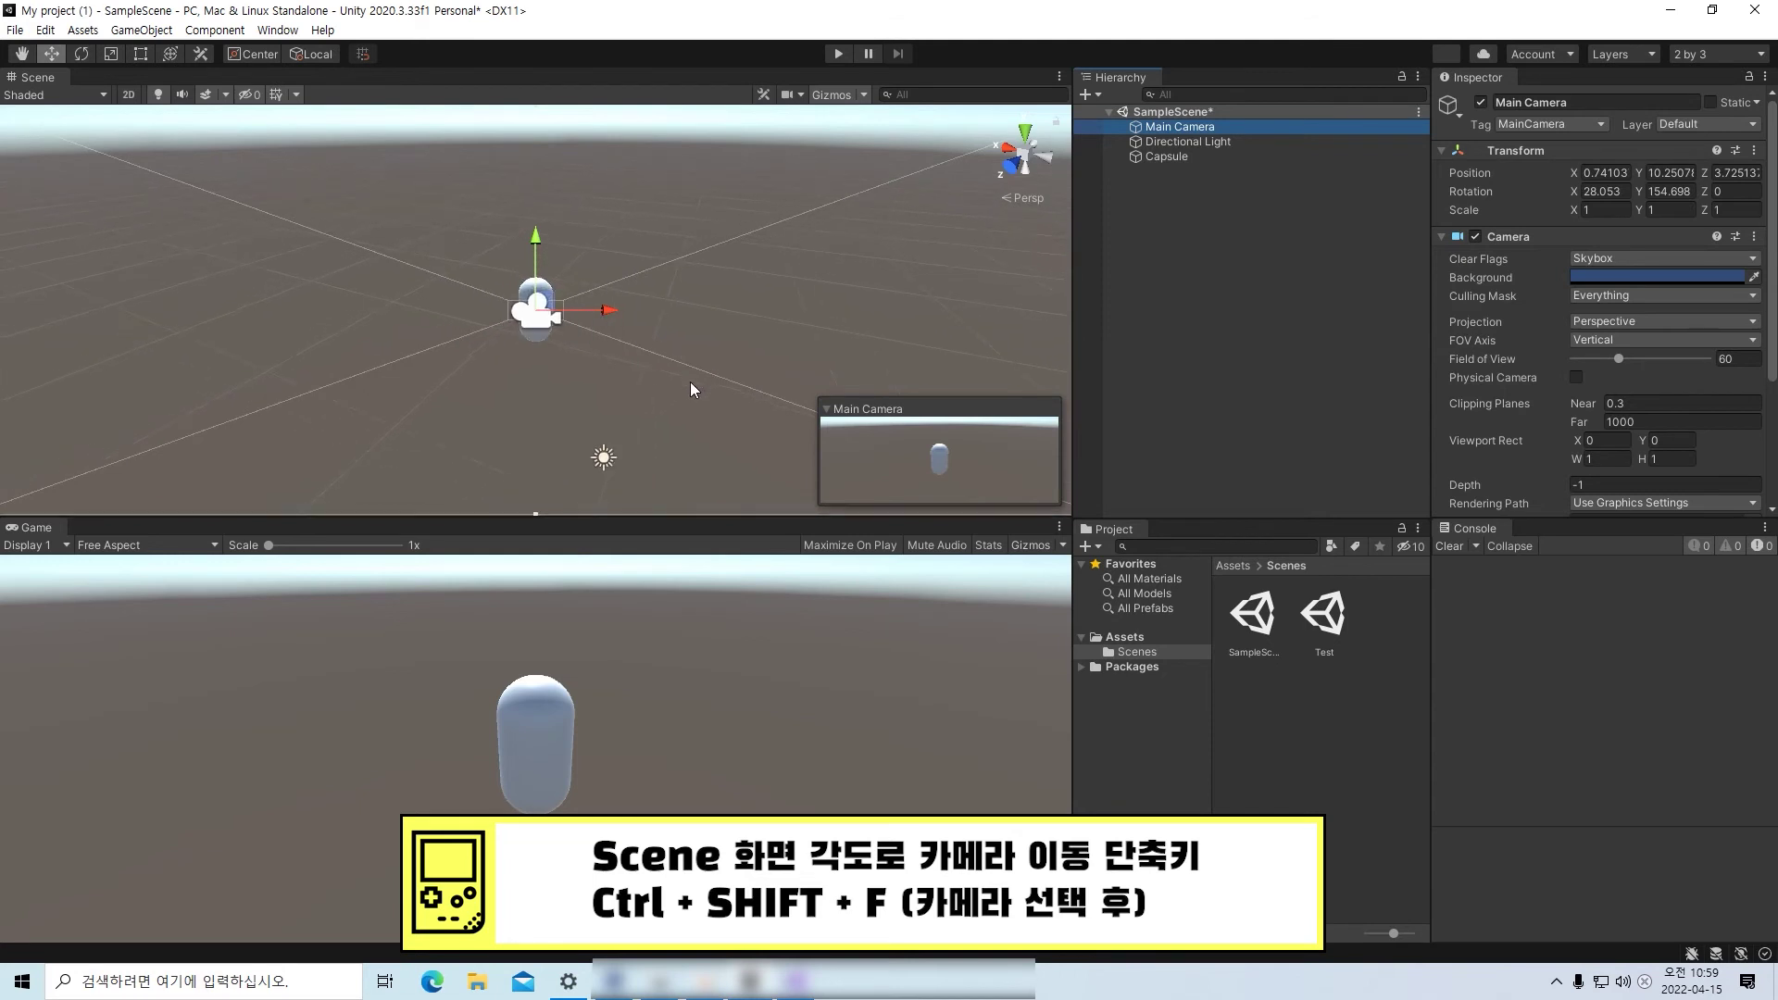
pyautogui.moveTo(715, 356); pyautogui.dragTo(366, 431, button='middle')
pyautogui.press('f')
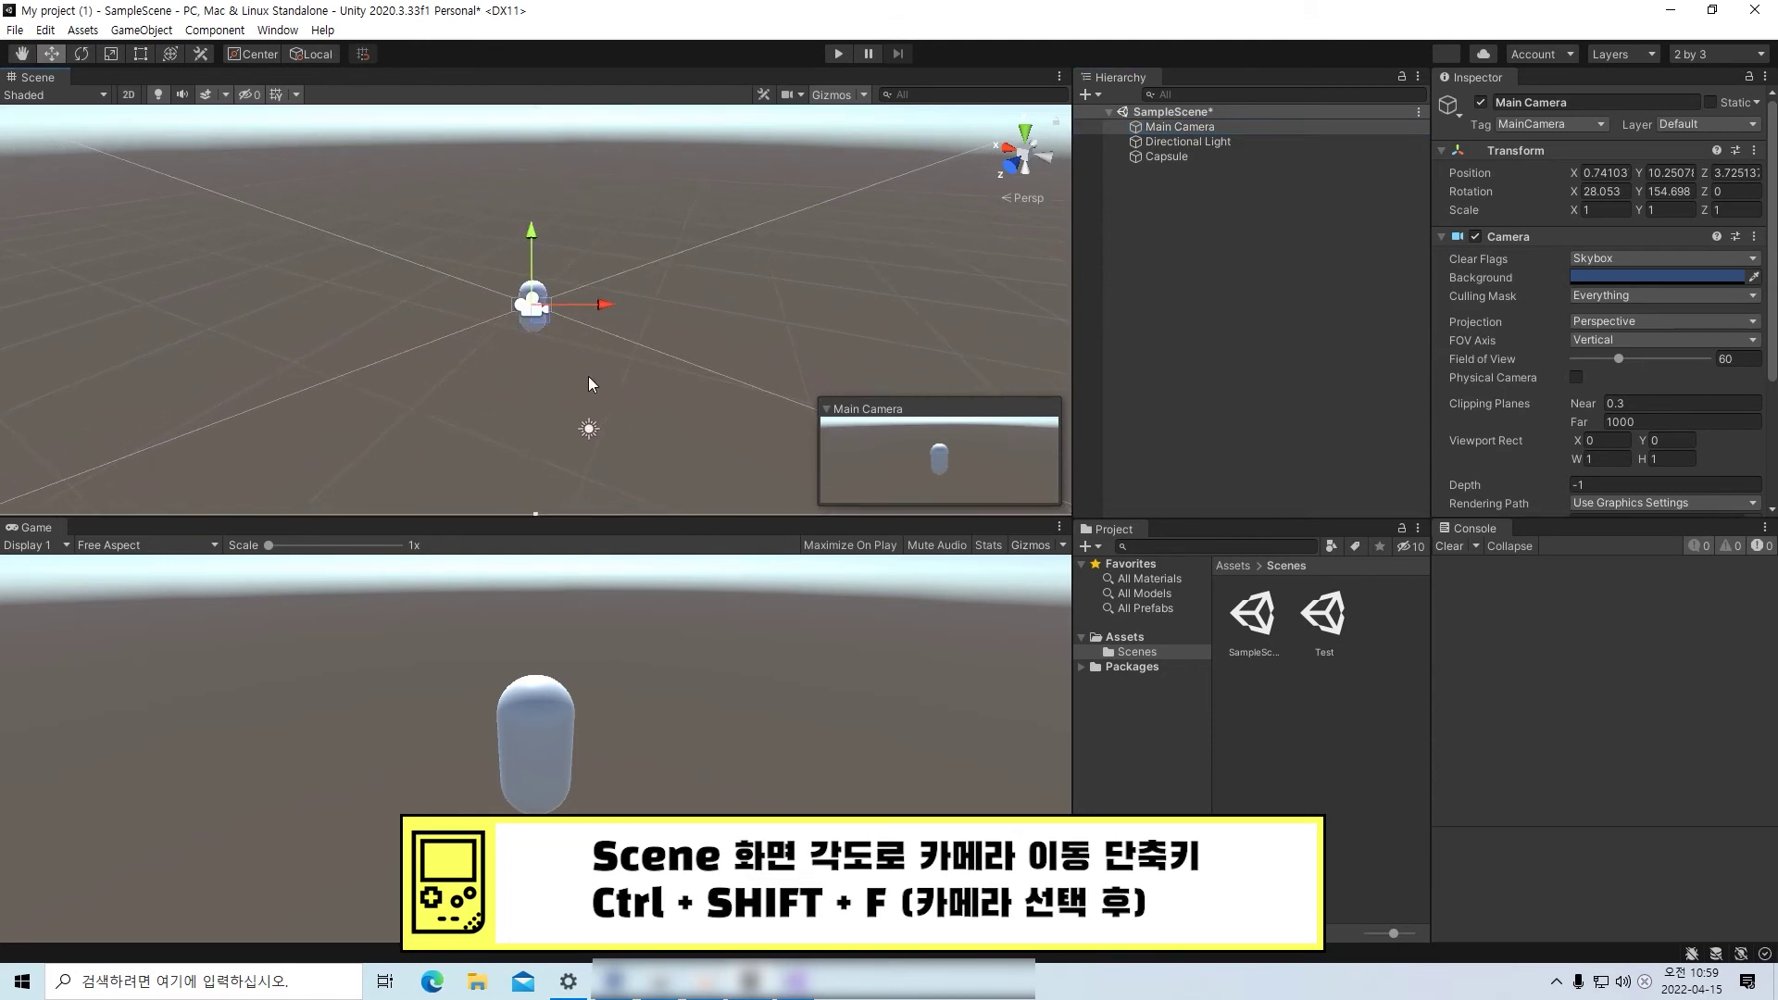
pyautogui.scroll(10, 600, 383)
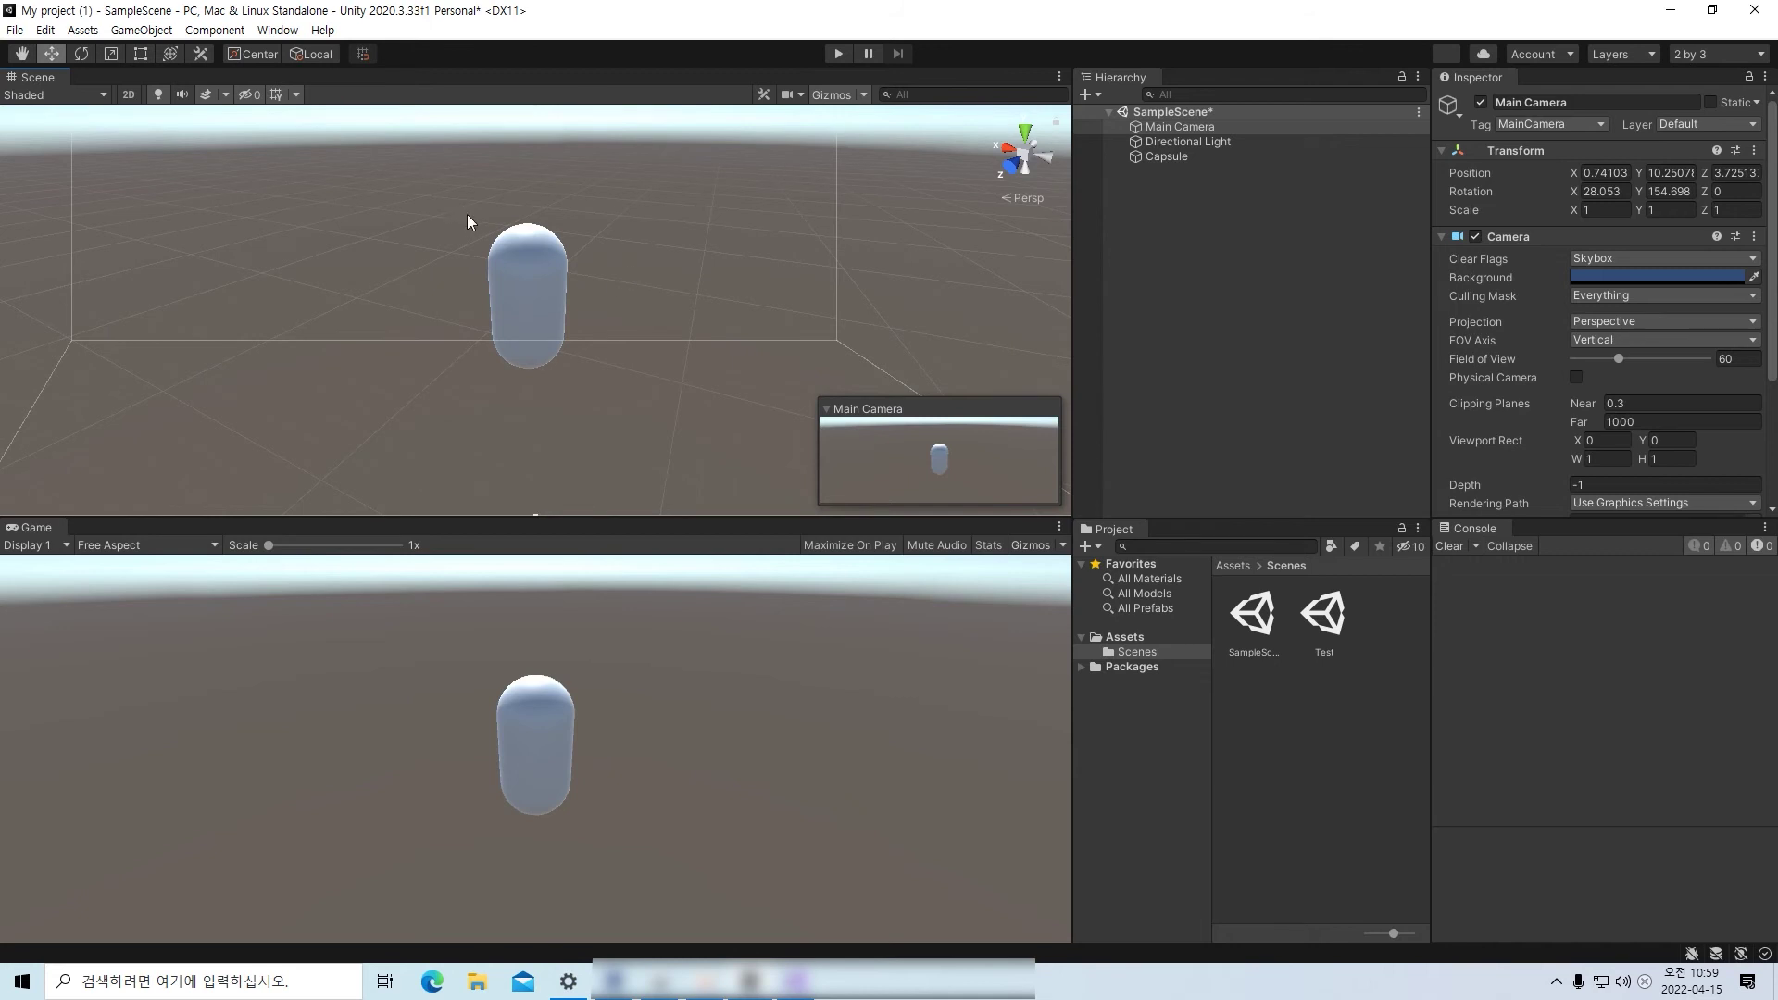
# - Activate the Hand Tool and zoom the Scene view out and in around the Capsule
pyautogui.click(22, 56)
pyautogui.scroll(-5, 502, 417)
pyautogui.scroll(3, 503, 416)
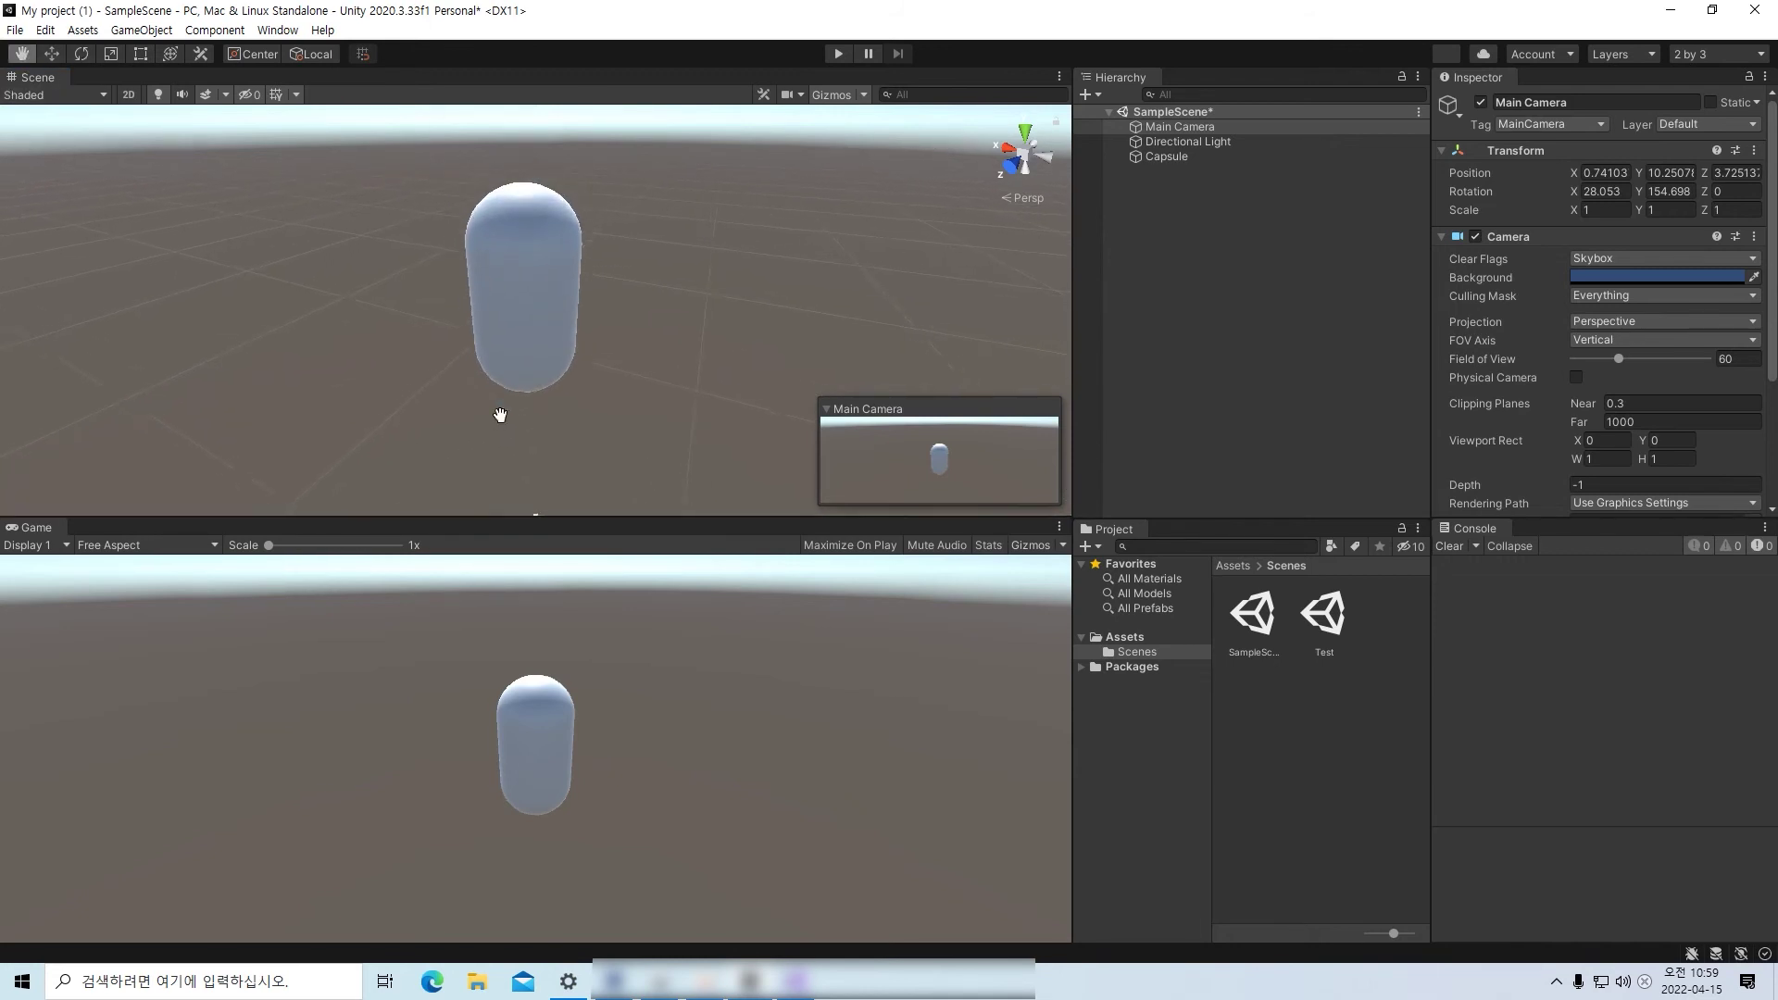
pyautogui.scroll(-2, 500, 412)
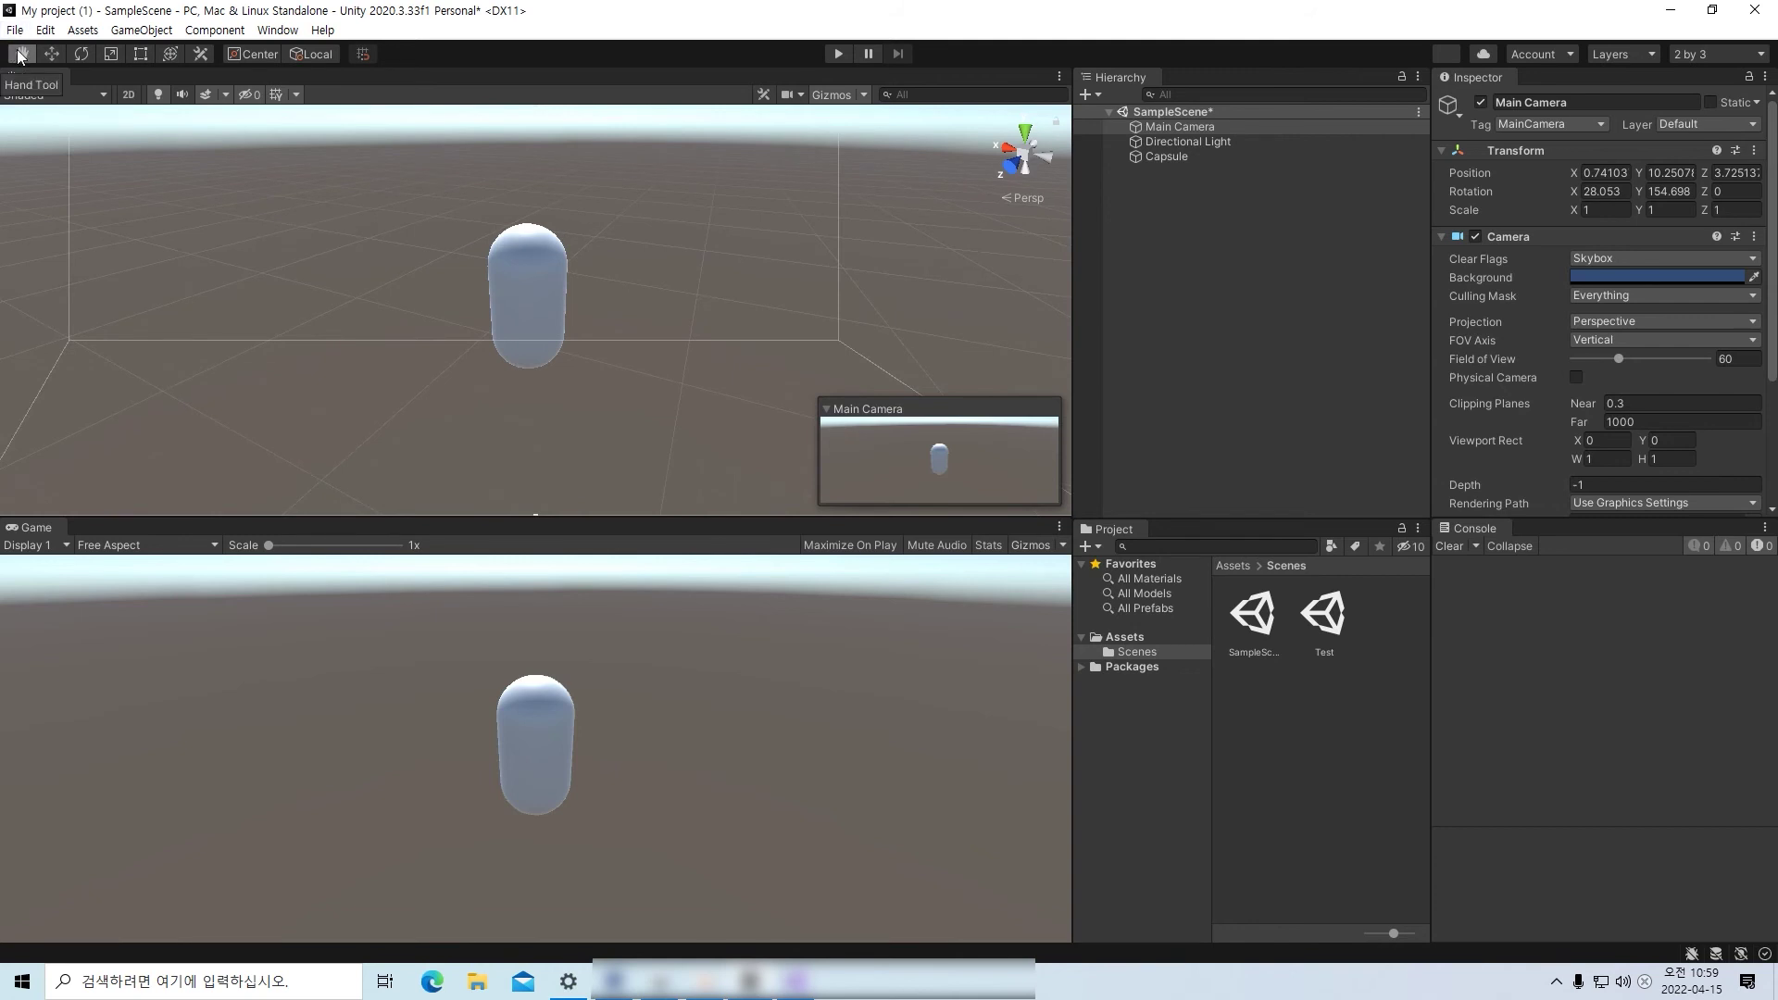
pyautogui.scroll(4, 357, 297)
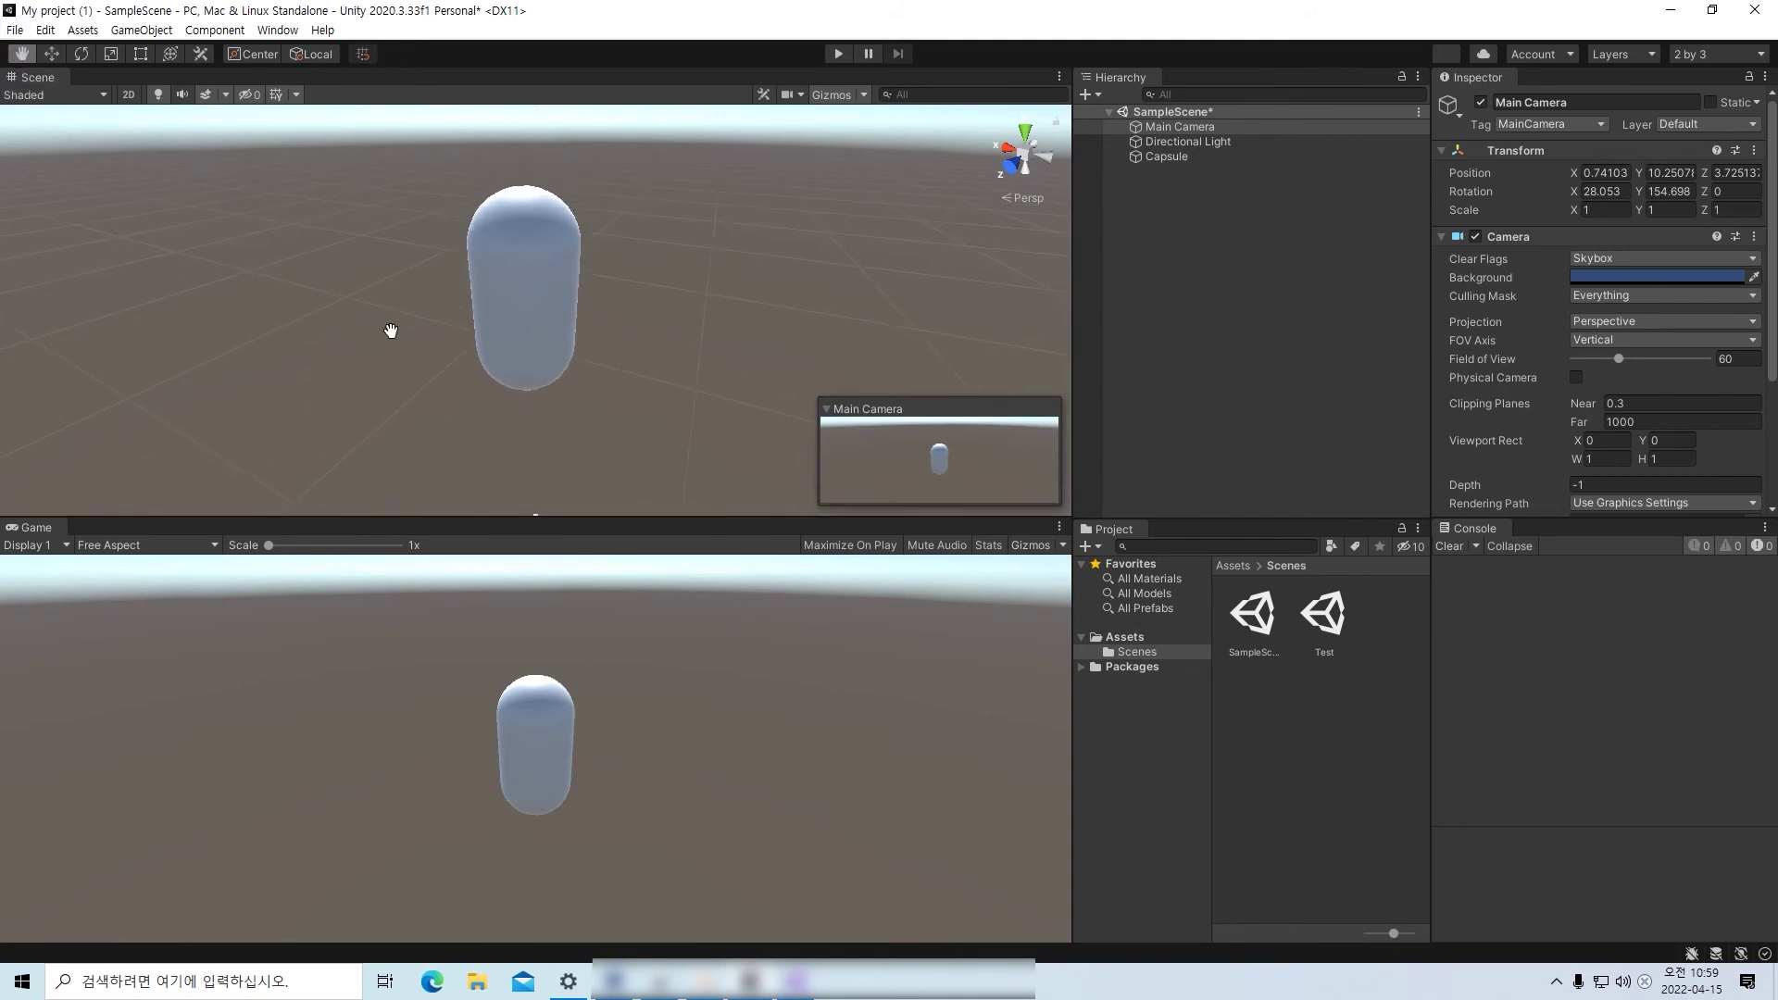
pyautogui.scroll(-2, 396, 331)
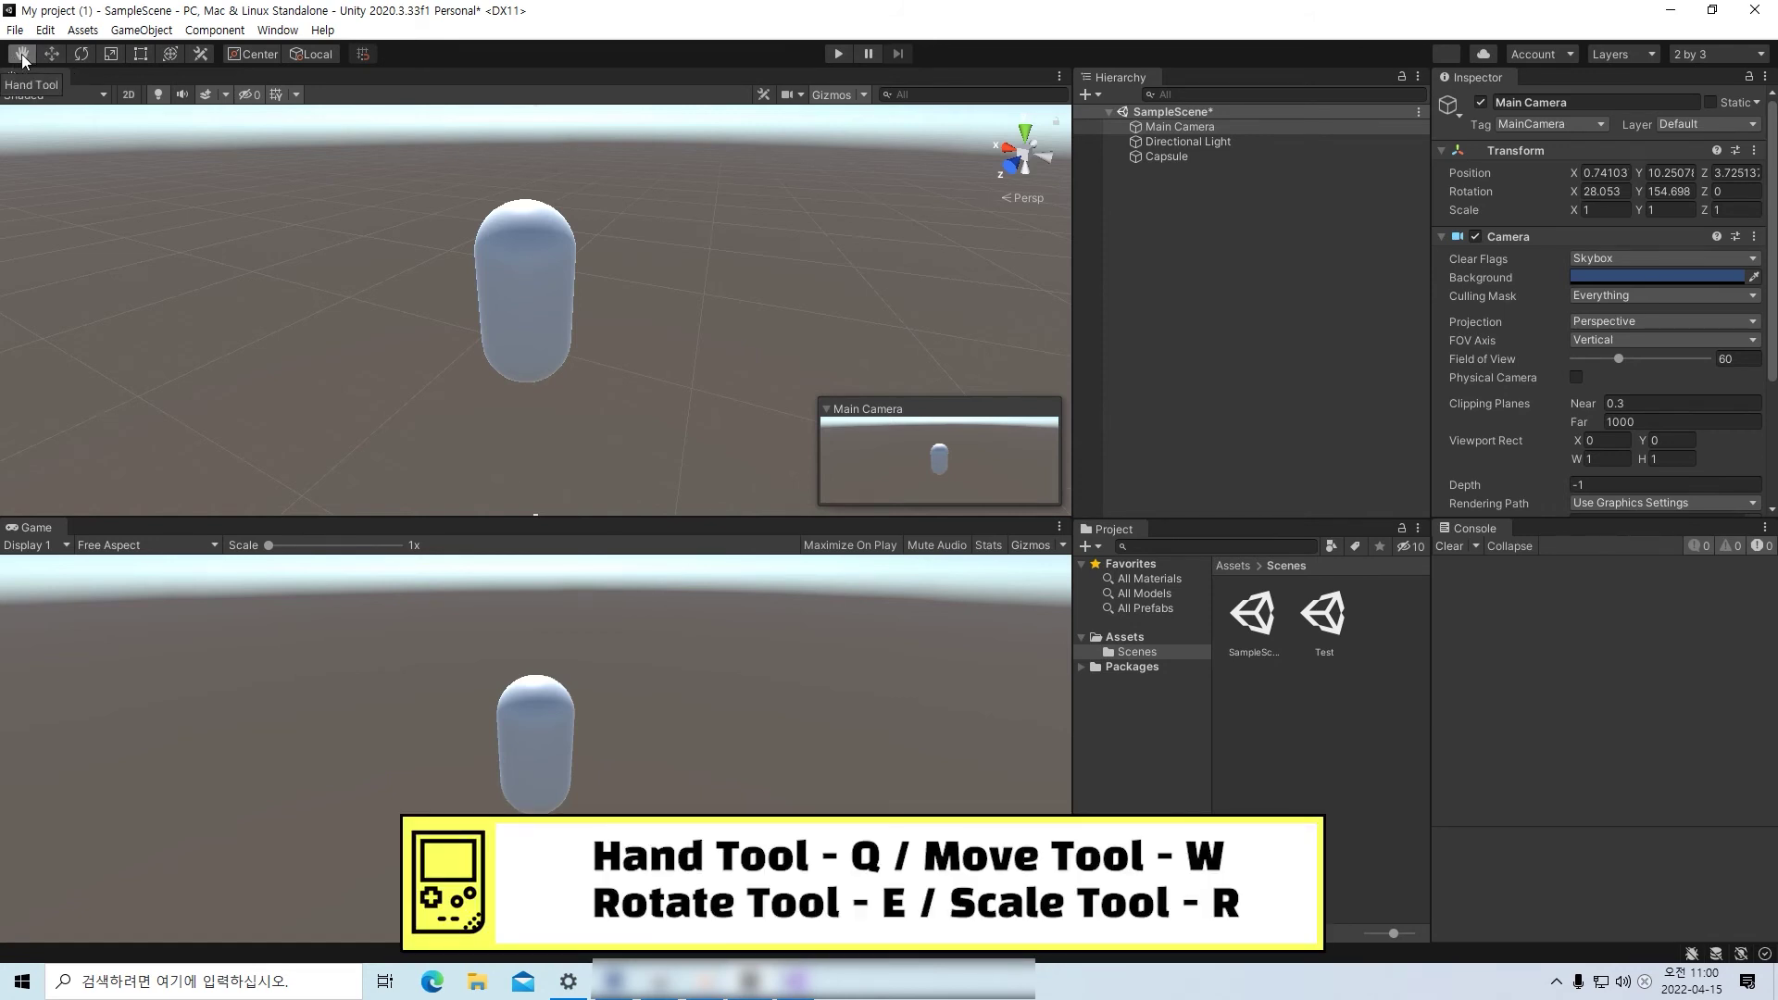
# - Select the Capsule and cycle through the Hand, Move, Rotate and Scale tools, returning to the Hand Tool
pyautogui.press('w')
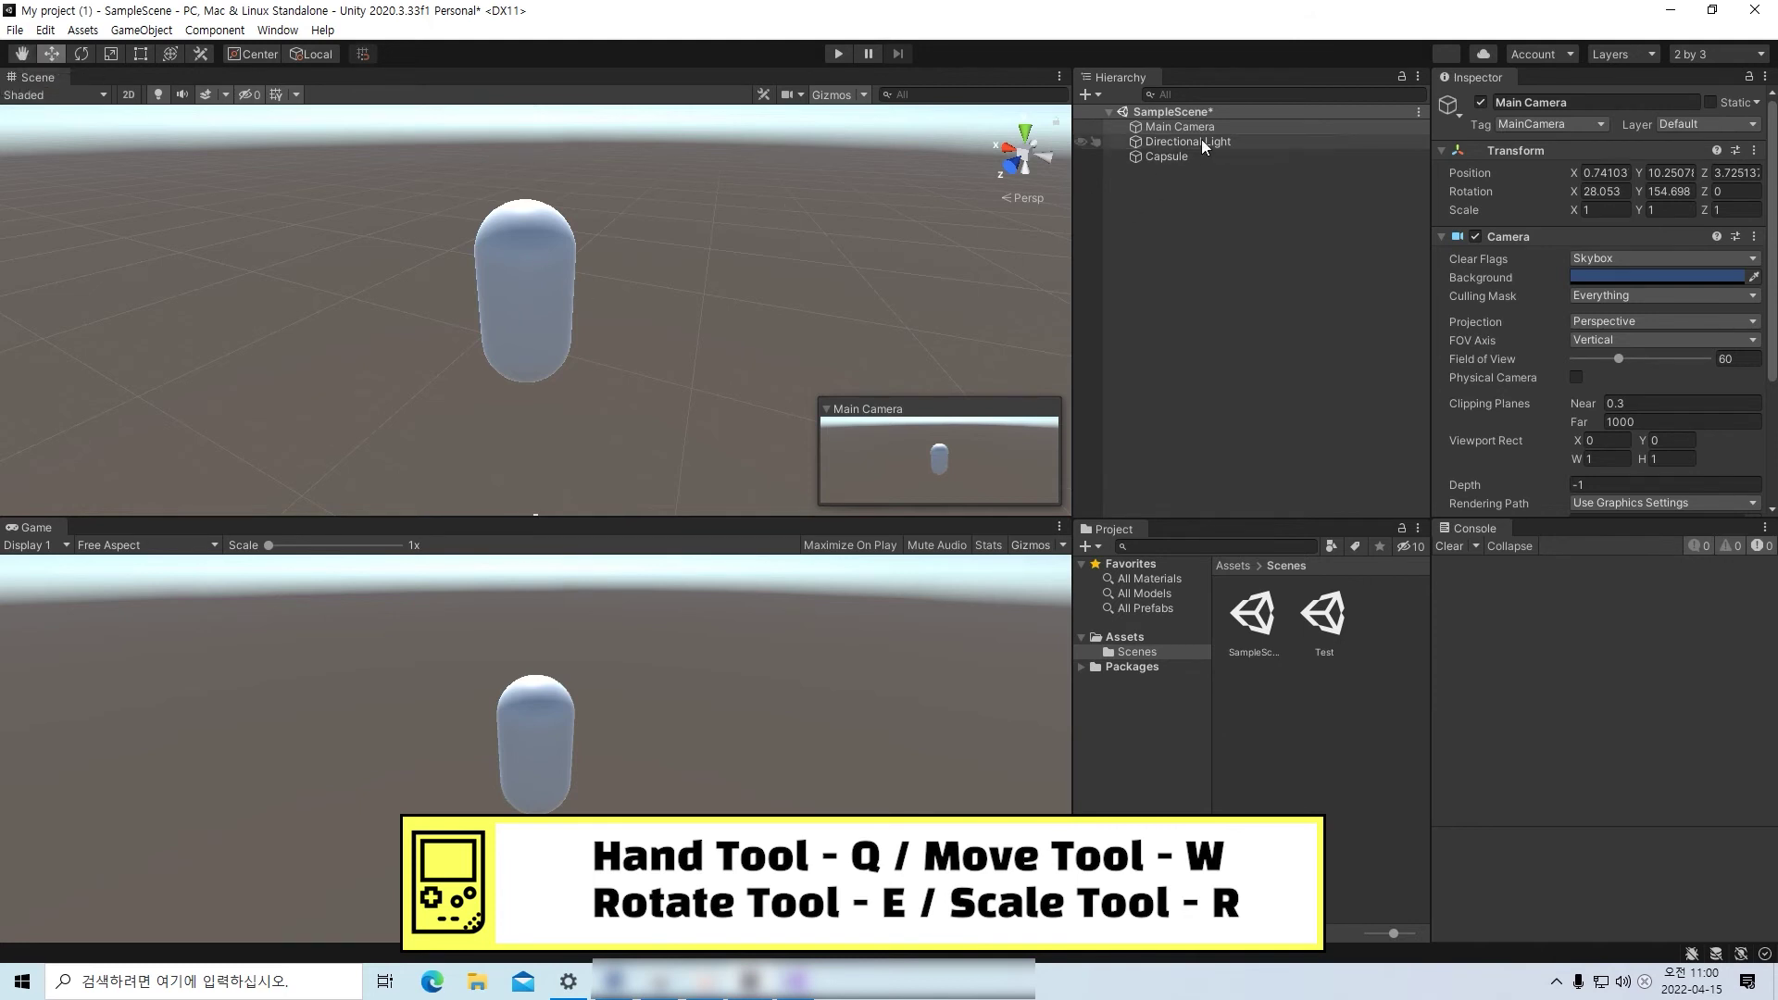
pyautogui.click(1203, 141)
pyautogui.click(1193, 157)
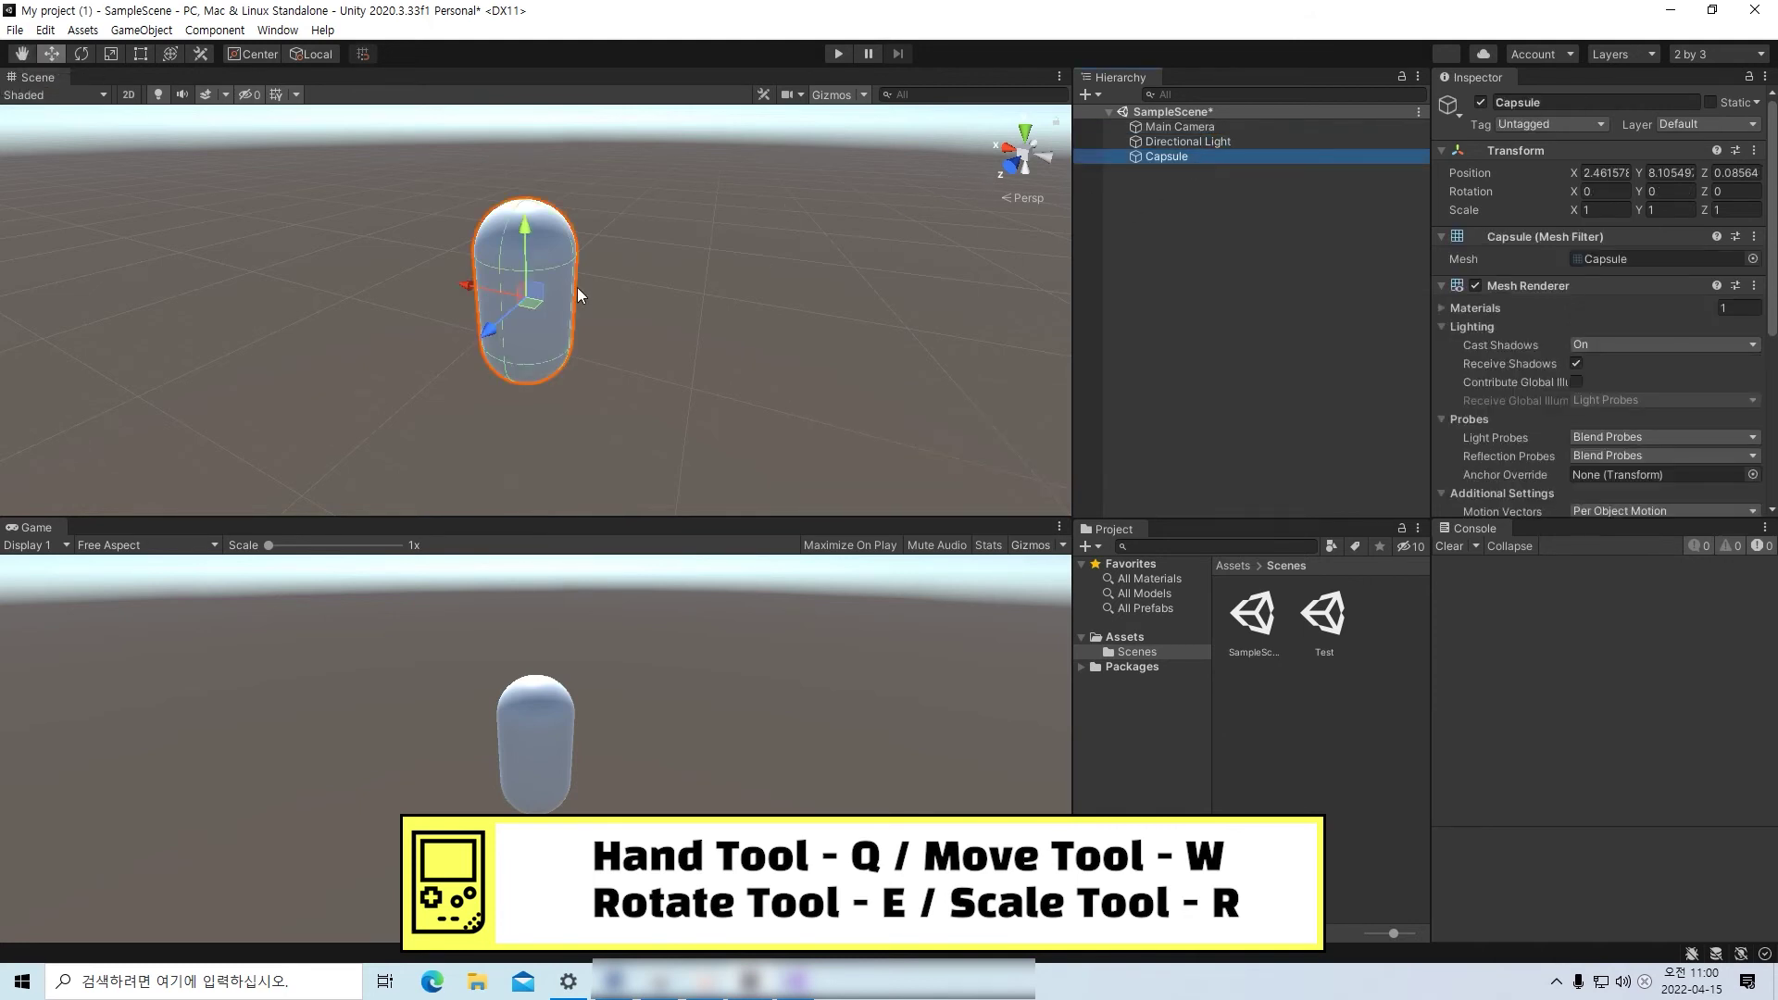
pyautogui.press('q')
pyautogui.press('w')
pyautogui.press('e')
pyautogui.press('r')
pyautogui.press('q')
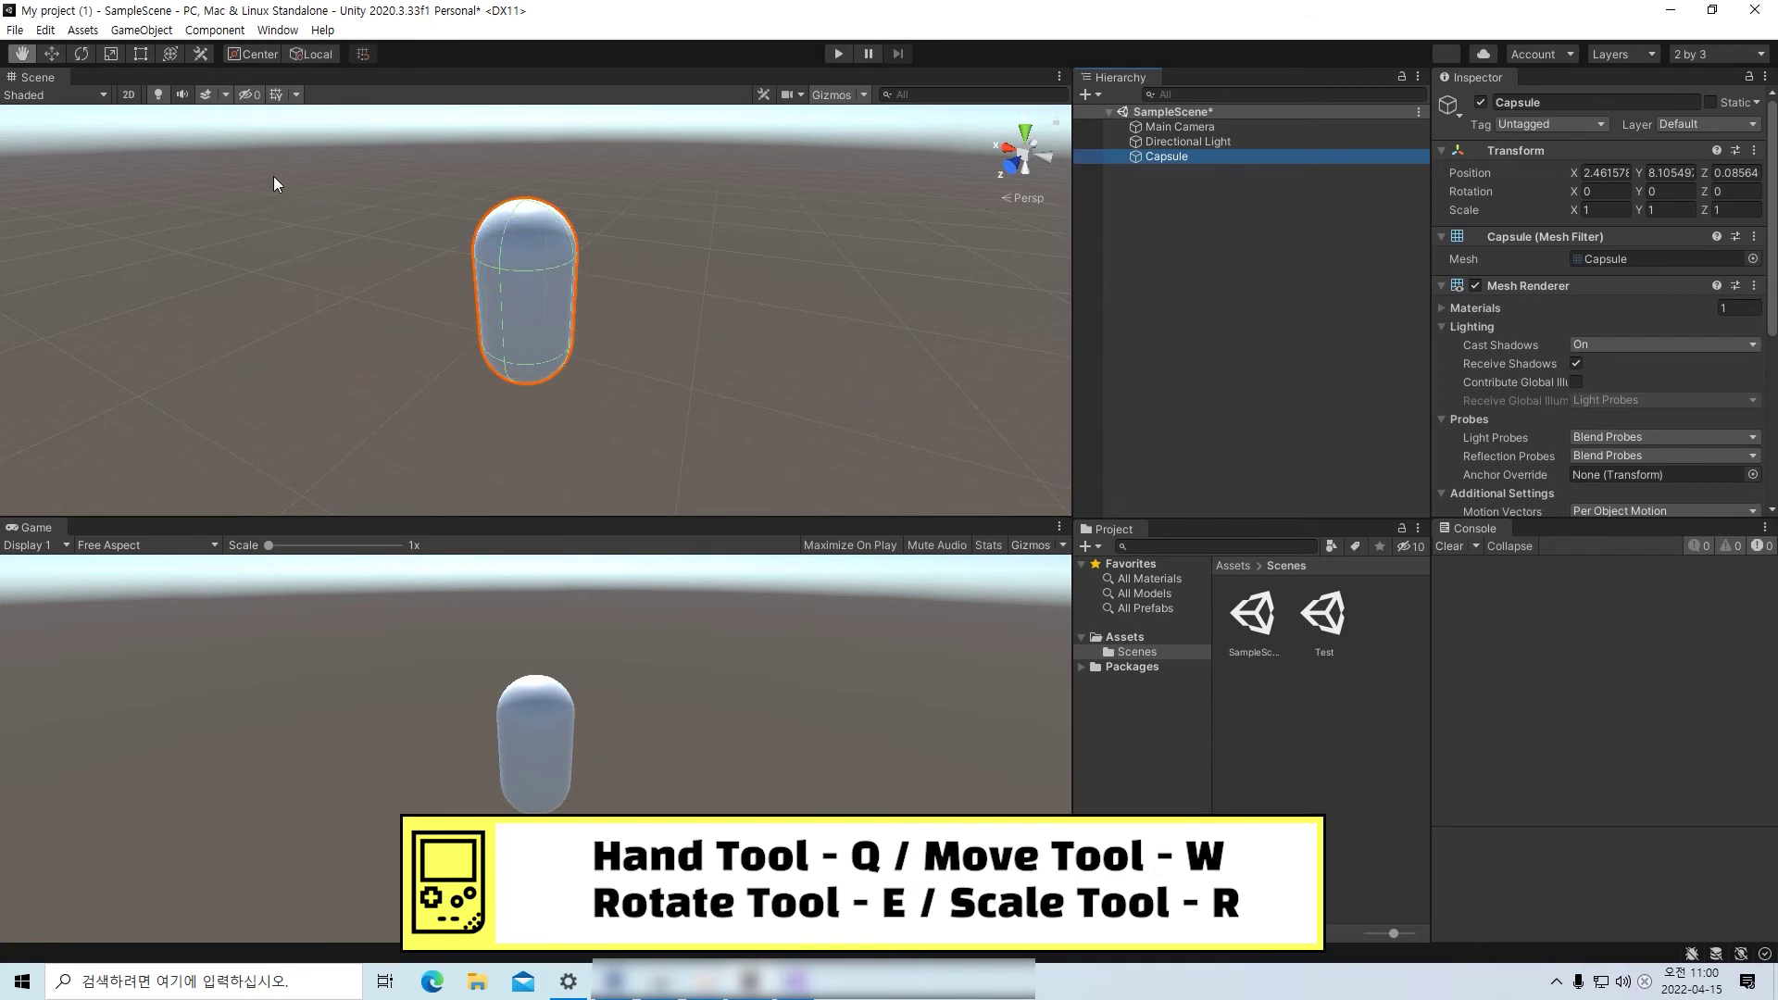
# - Move the Capsule with the Move Tool to Z position -0.13 and X position 3.57
pyautogui.press('w')
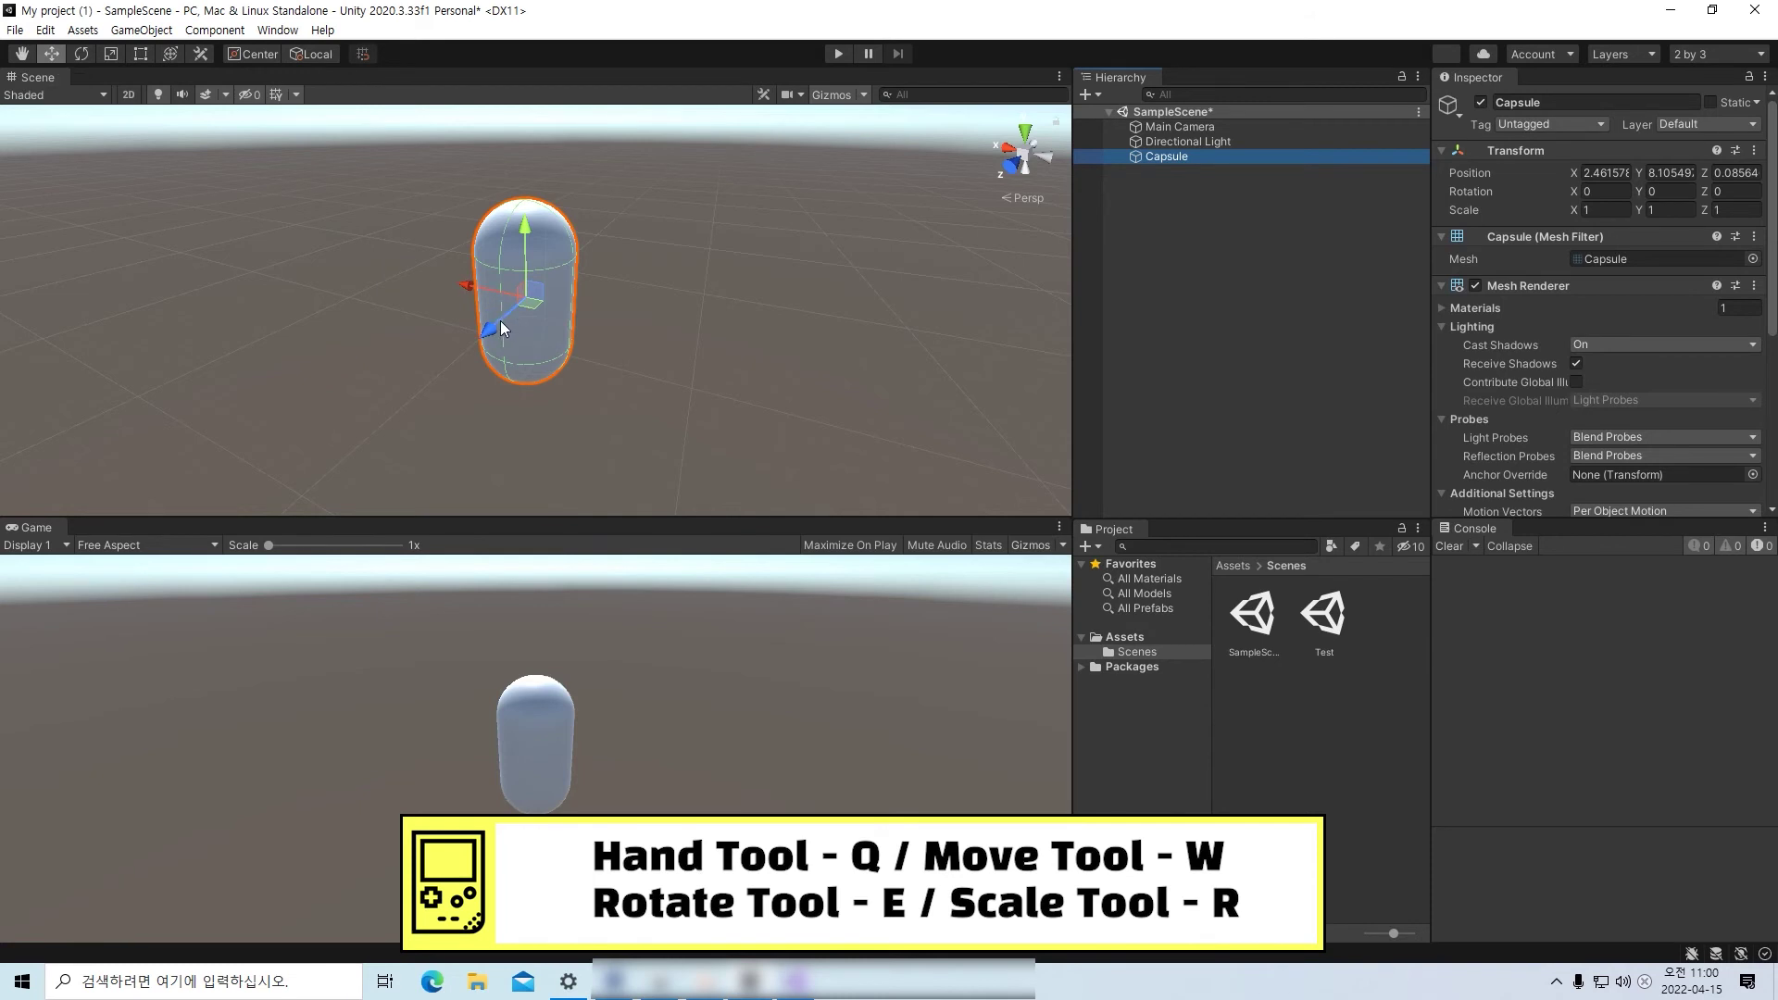
pyautogui.moveTo(500, 320)
pyautogui.mouseDown()
pyautogui.moveTo(386, 391)
pyautogui.moveTo(548, 226)
pyautogui.moveTo(594, 223)
pyautogui.moveTo(342, 404)
pyautogui.moveTo(575, 234)
pyautogui.moveTo(381, 386)
pyautogui.moveTo(496, 285)
pyautogui.mouseUp()
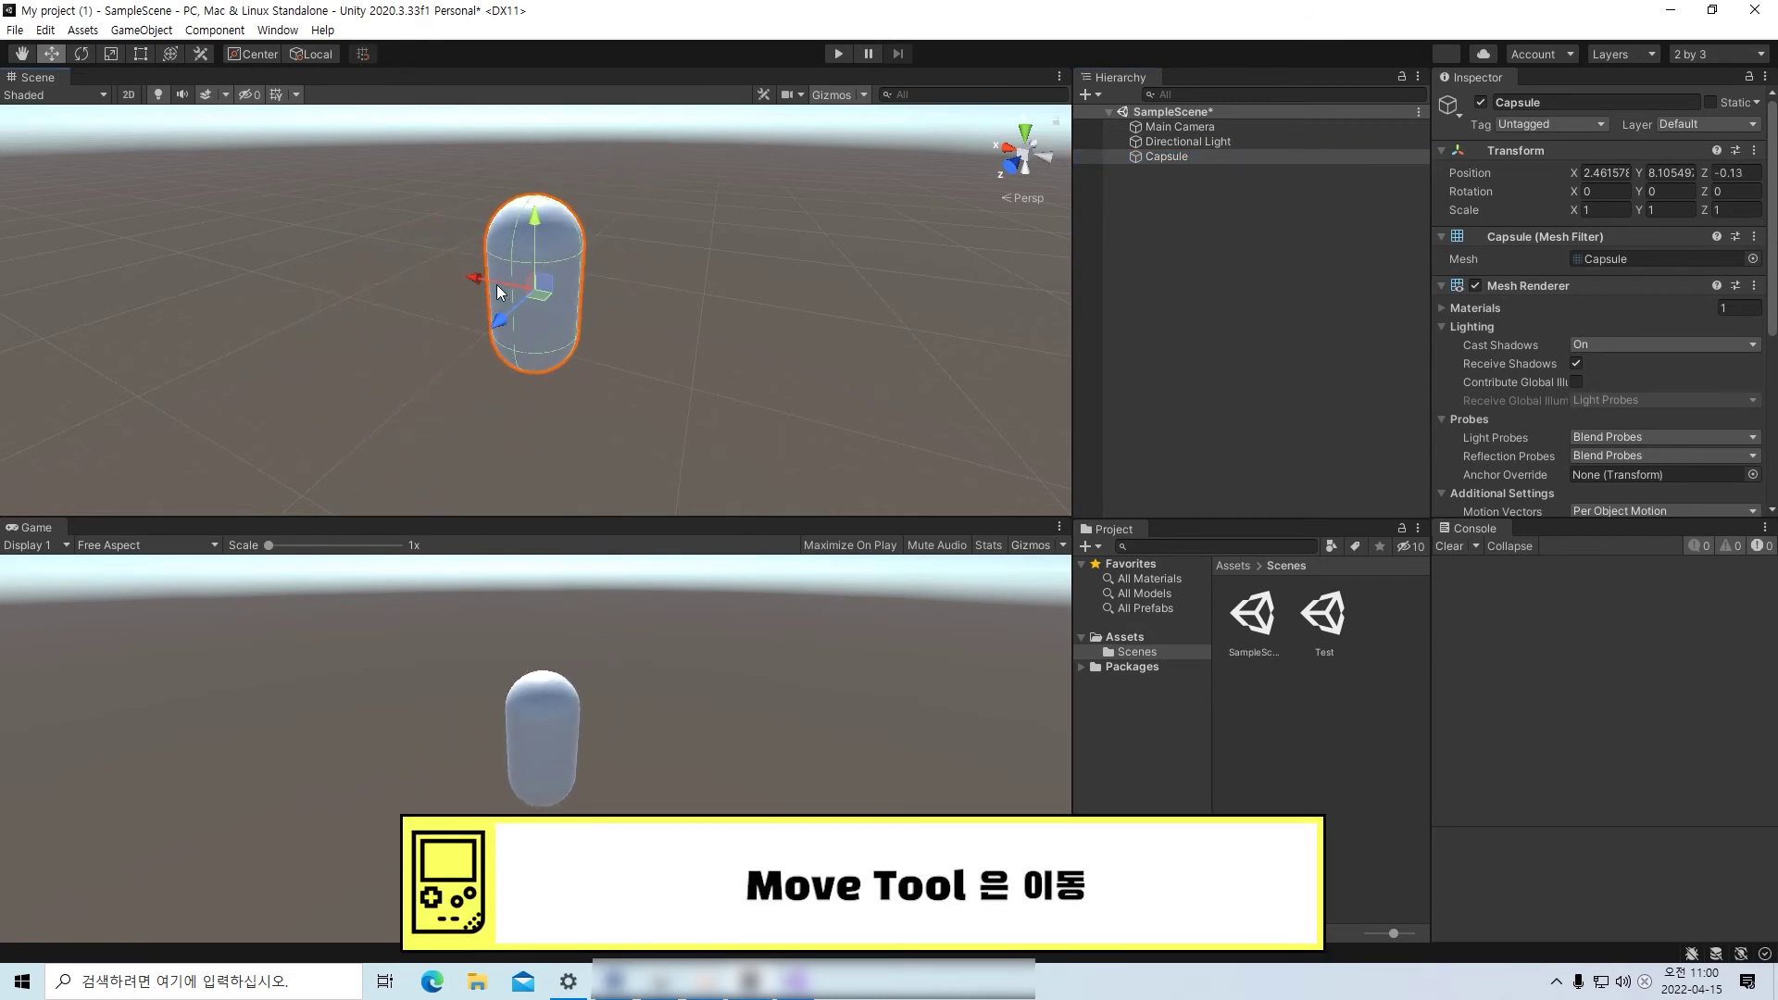
pyautogui.click(486, 276)
pyautogui.click(550, 311)
pyautogui.moveTo(505, 282); pyautogui.dragTo(413, 280)
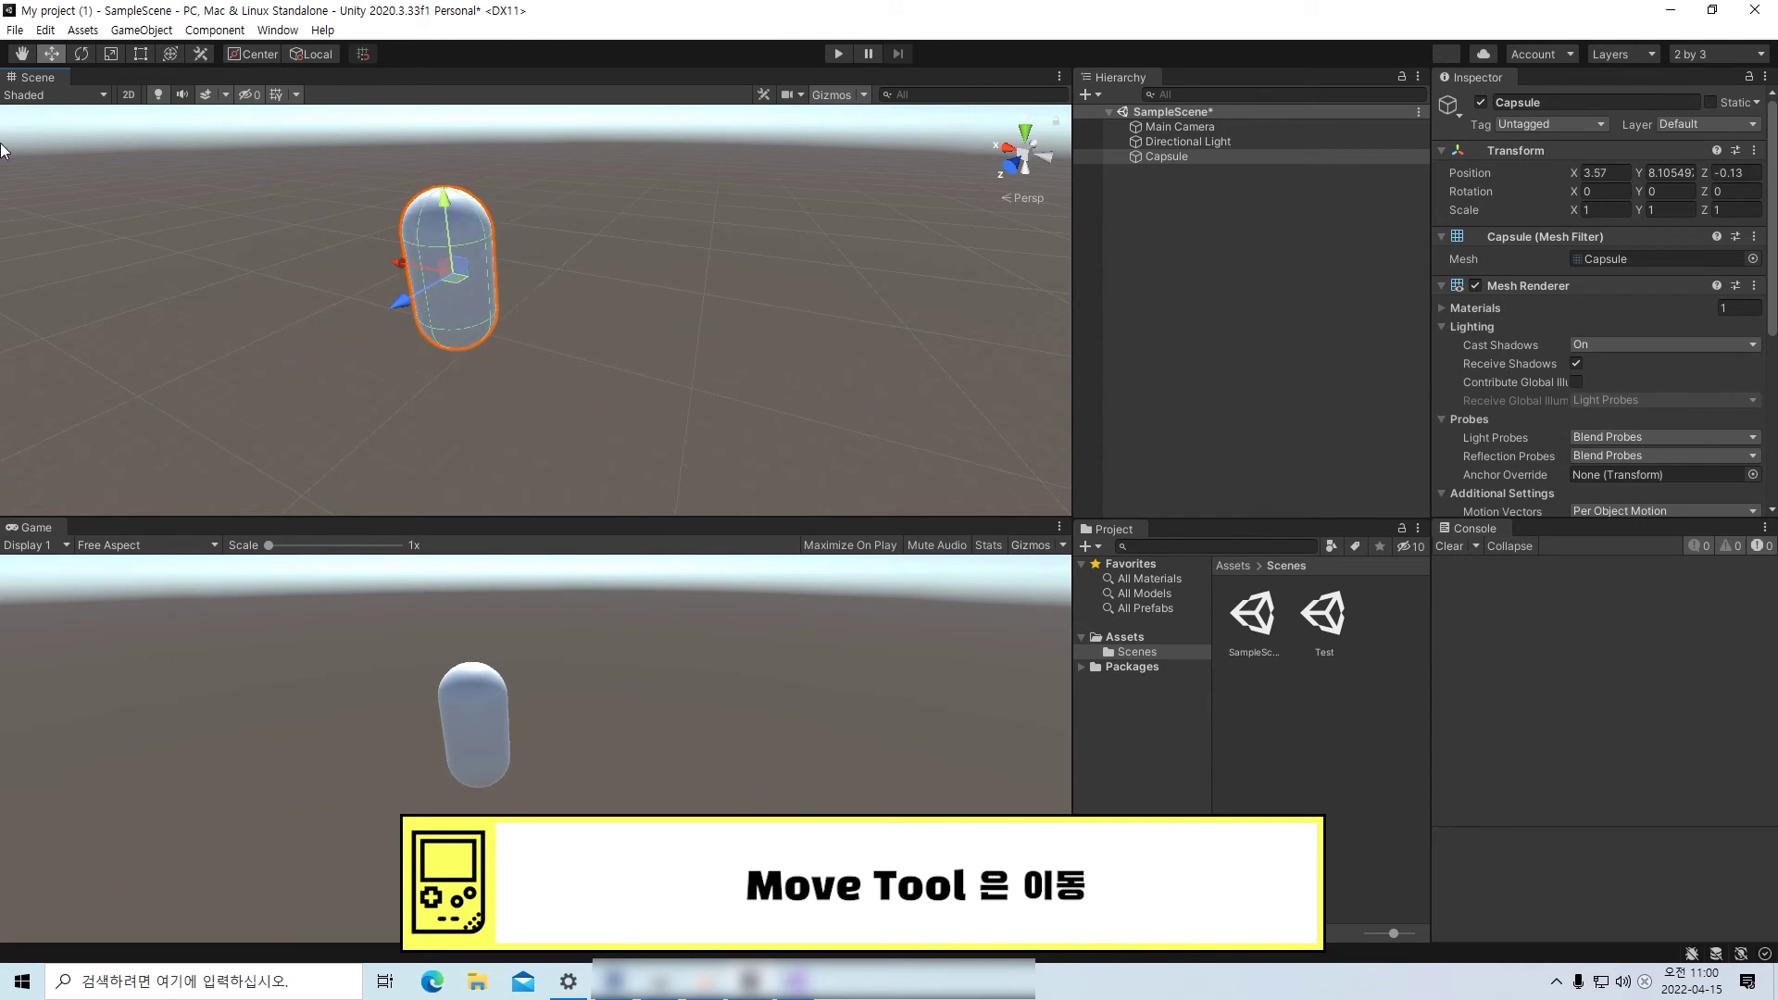
# - Rotate the Capsule onto its side with the Rotate Tool, to about X 82.8, Y 35.5 and Z 501.2
pyautogui.click(81, 54)
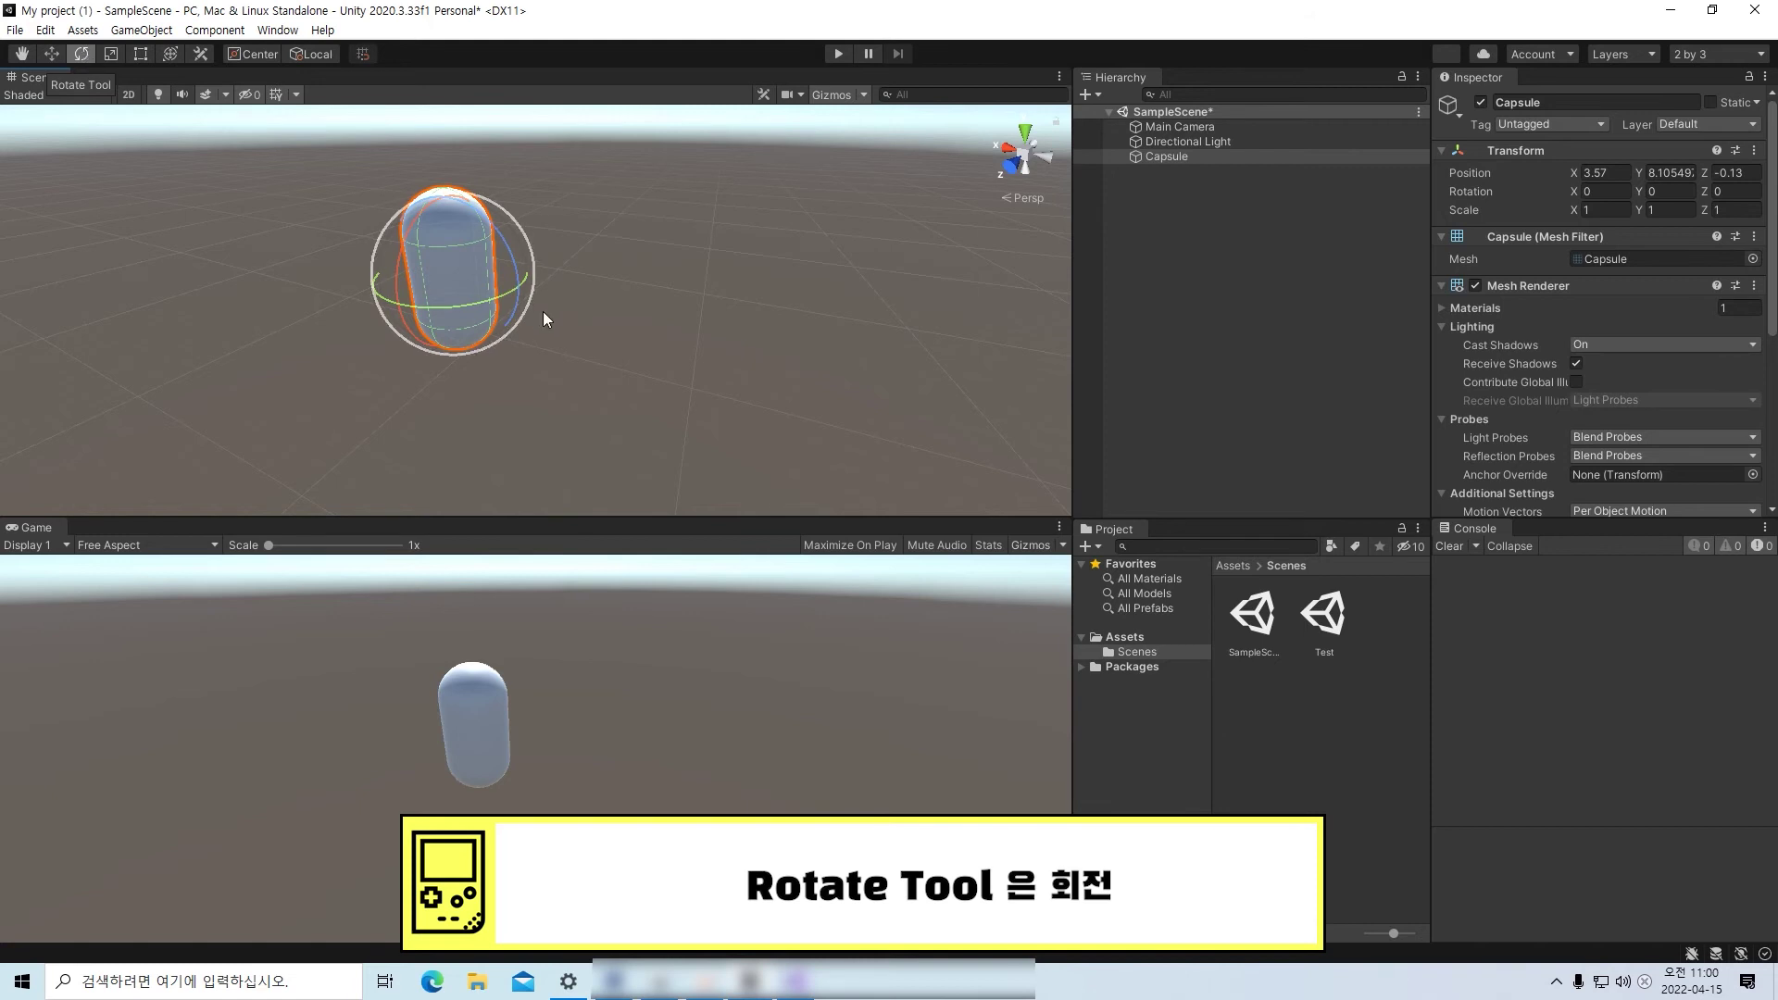
pyautogui.moveTo(500, 292); pyautogui.dragTo(537, 296)
# - Stretch the Capsule along its three axes with the Scale Tool, to about X 4.47, Y -0.47 and Z 3.0
pyautogui.click(111, 54)
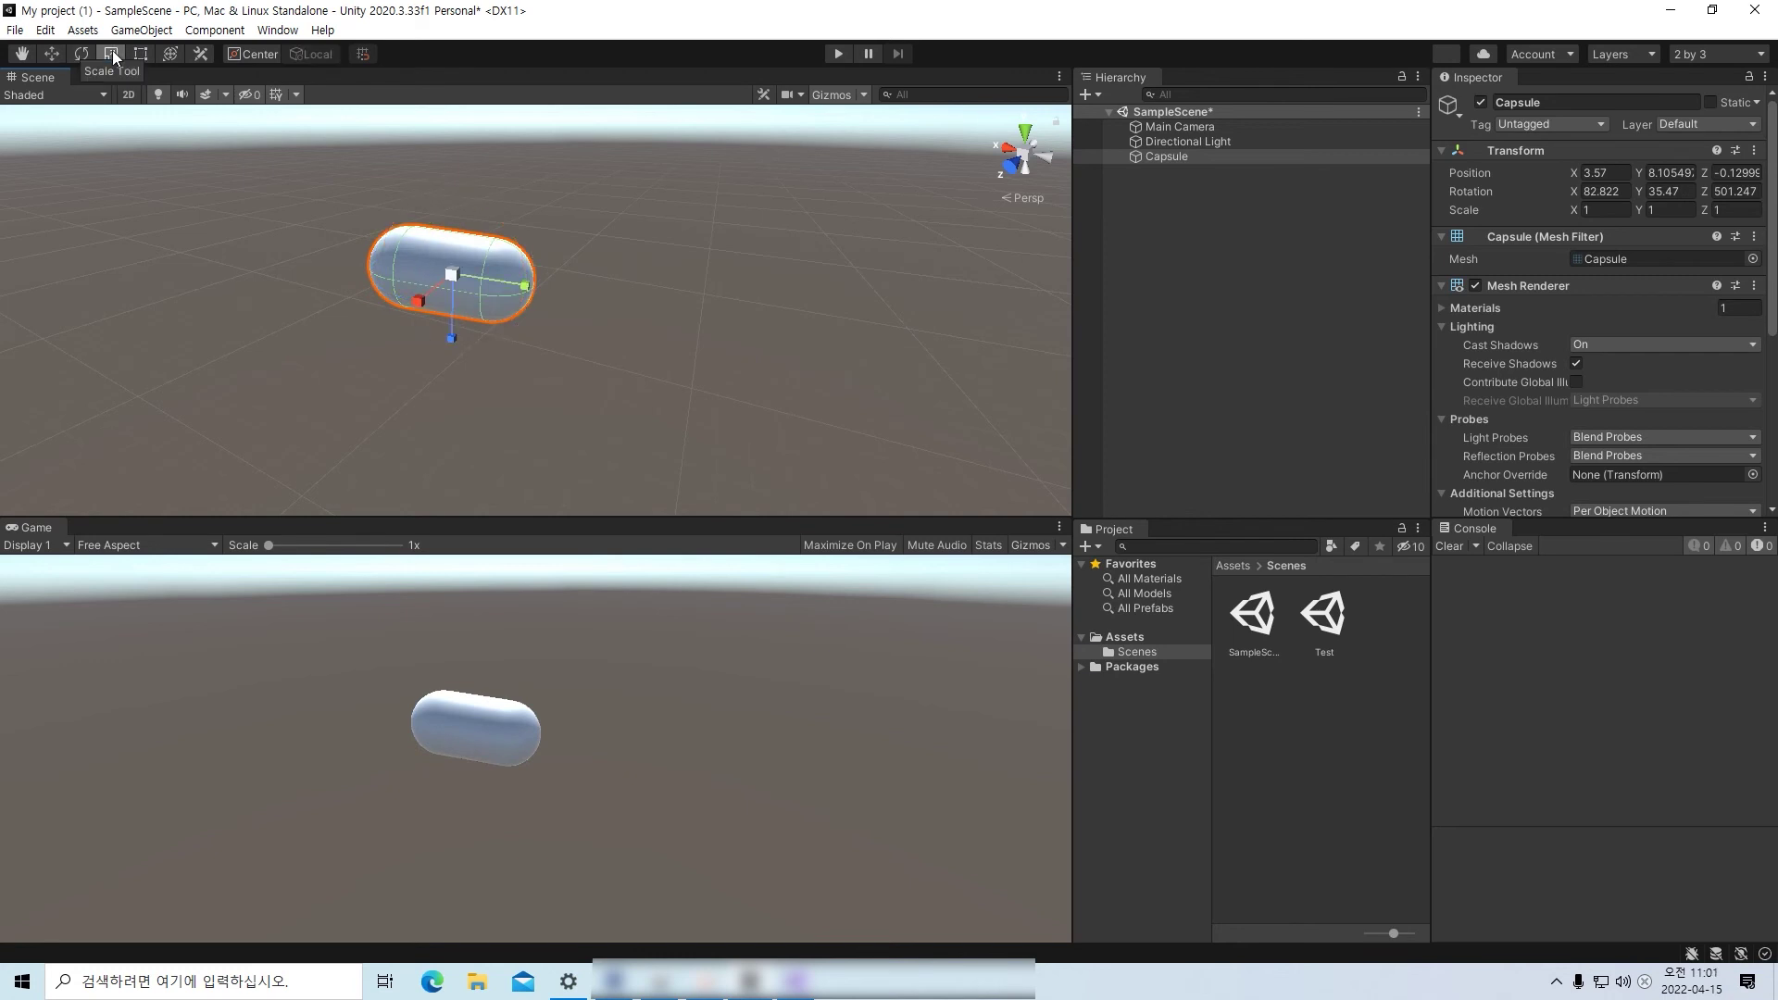
pyautogui.moveTo(418, 298); pyautogui.dragTo(339, 357)
pyautogui.moveTo(532, 279); pyautogui.dragTo(448, 278)
pyautogui.click(453, 335)
pyautogui.click(454, 336)
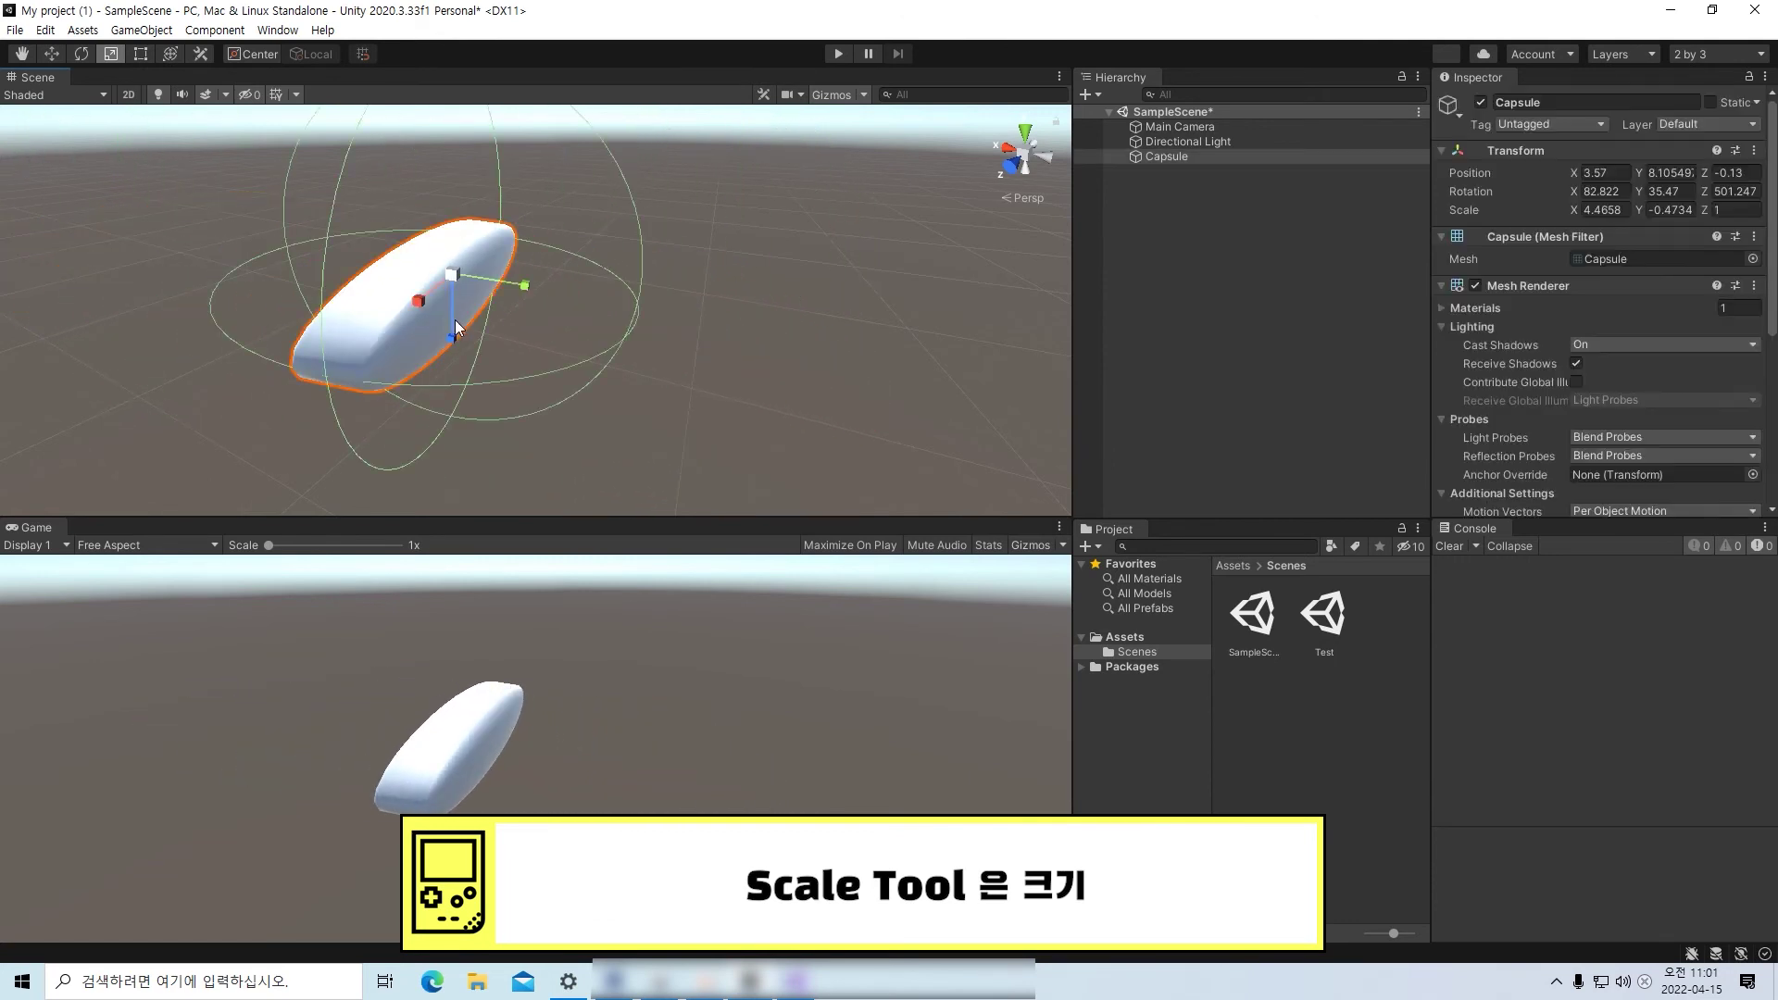
pyautogui.moveTo(454, 339); pyautogui.dragTo(442, 435)
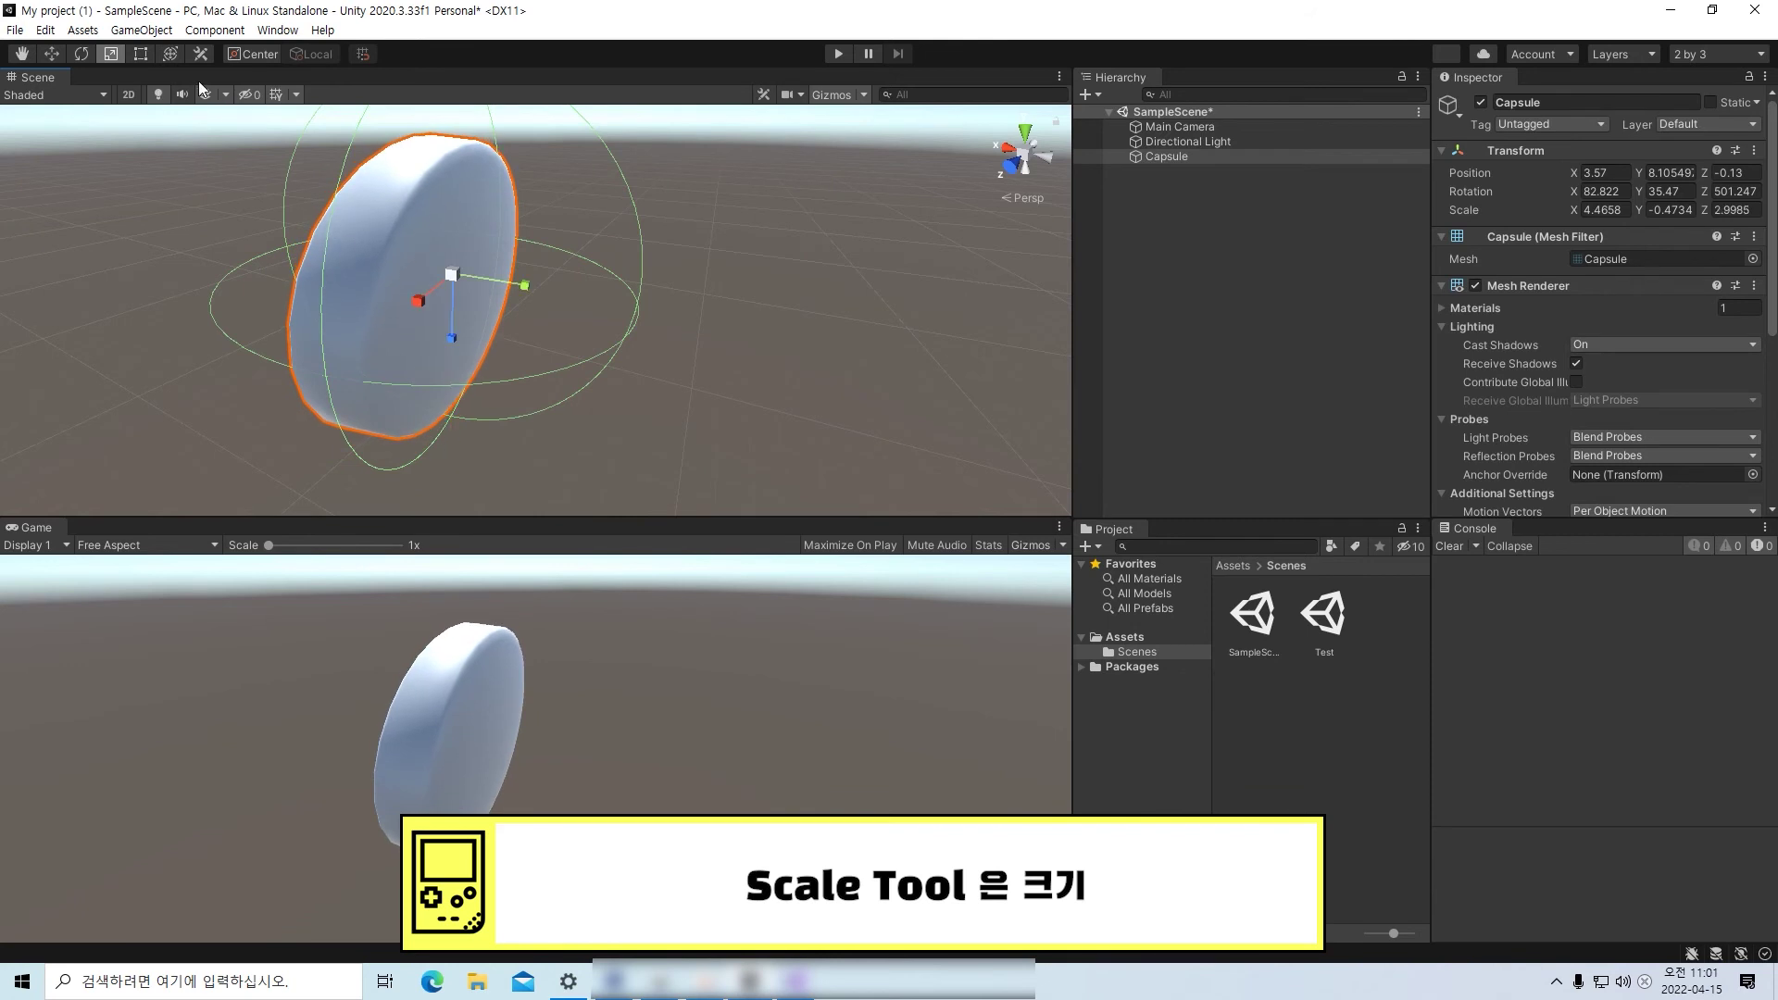
# - Try the Rect Tool, switch to the Transform Tool and shrink the Capsule's X scale to about 1.49
pyautogui.click(141, 54)
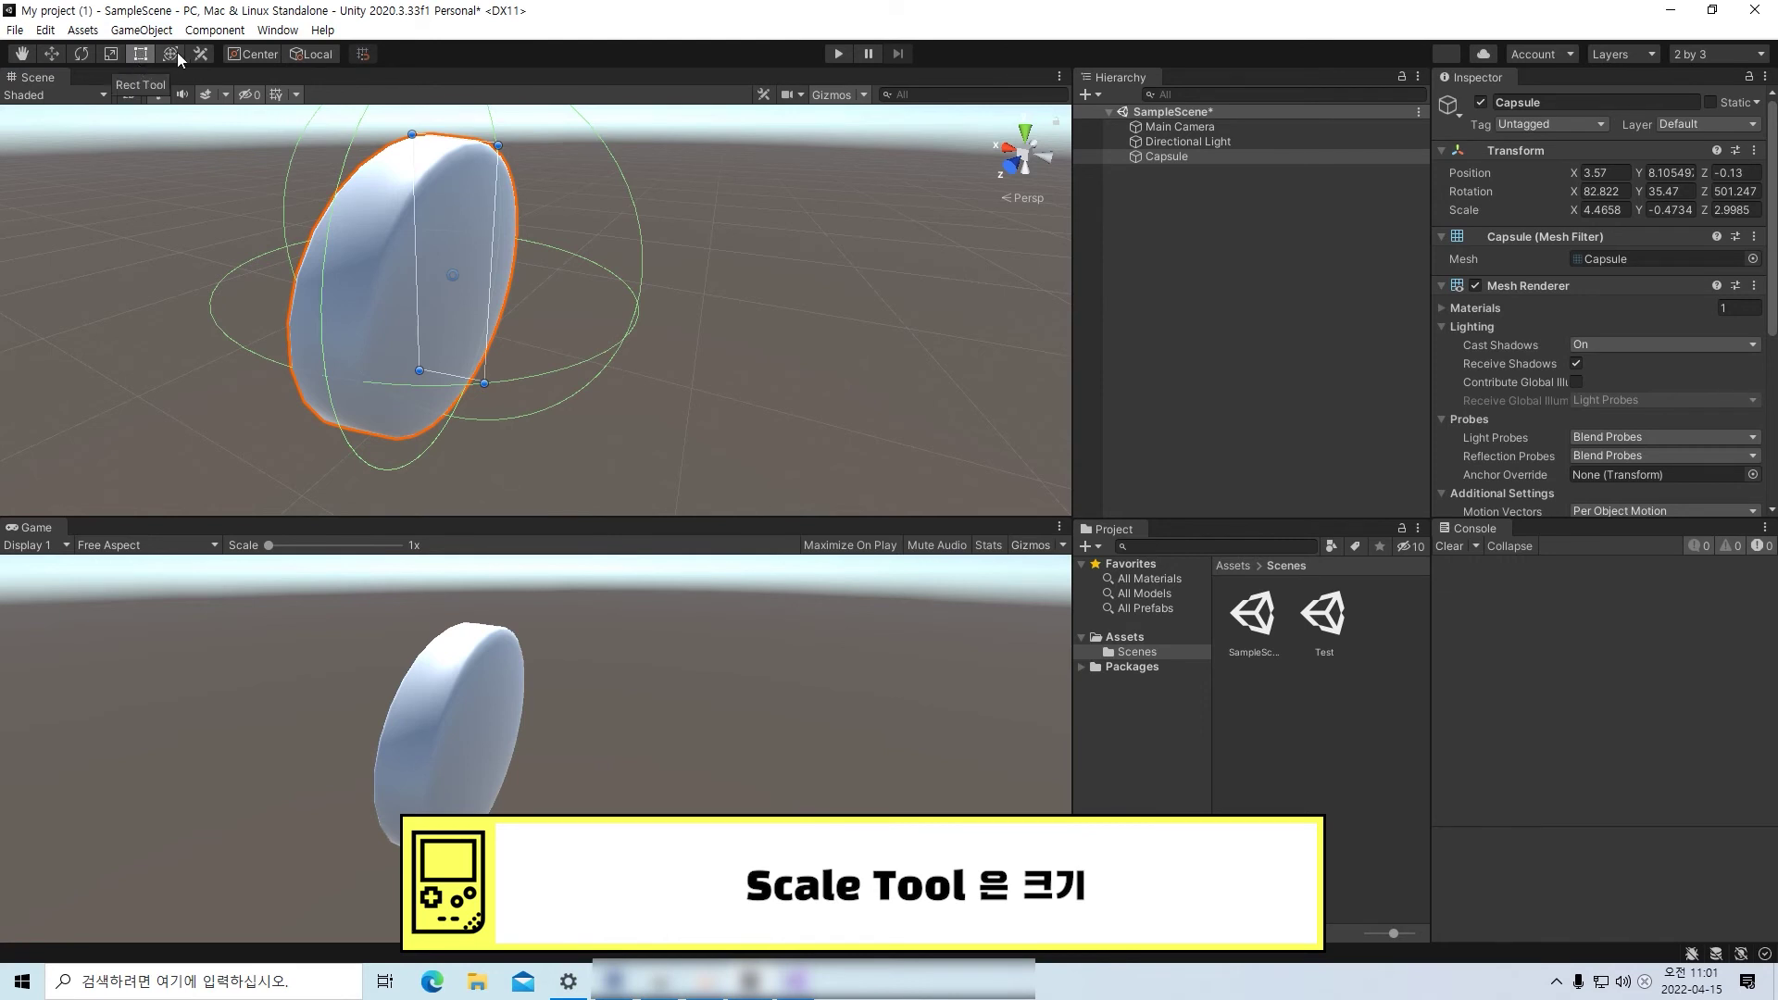
pyautogui.click(175, 52)
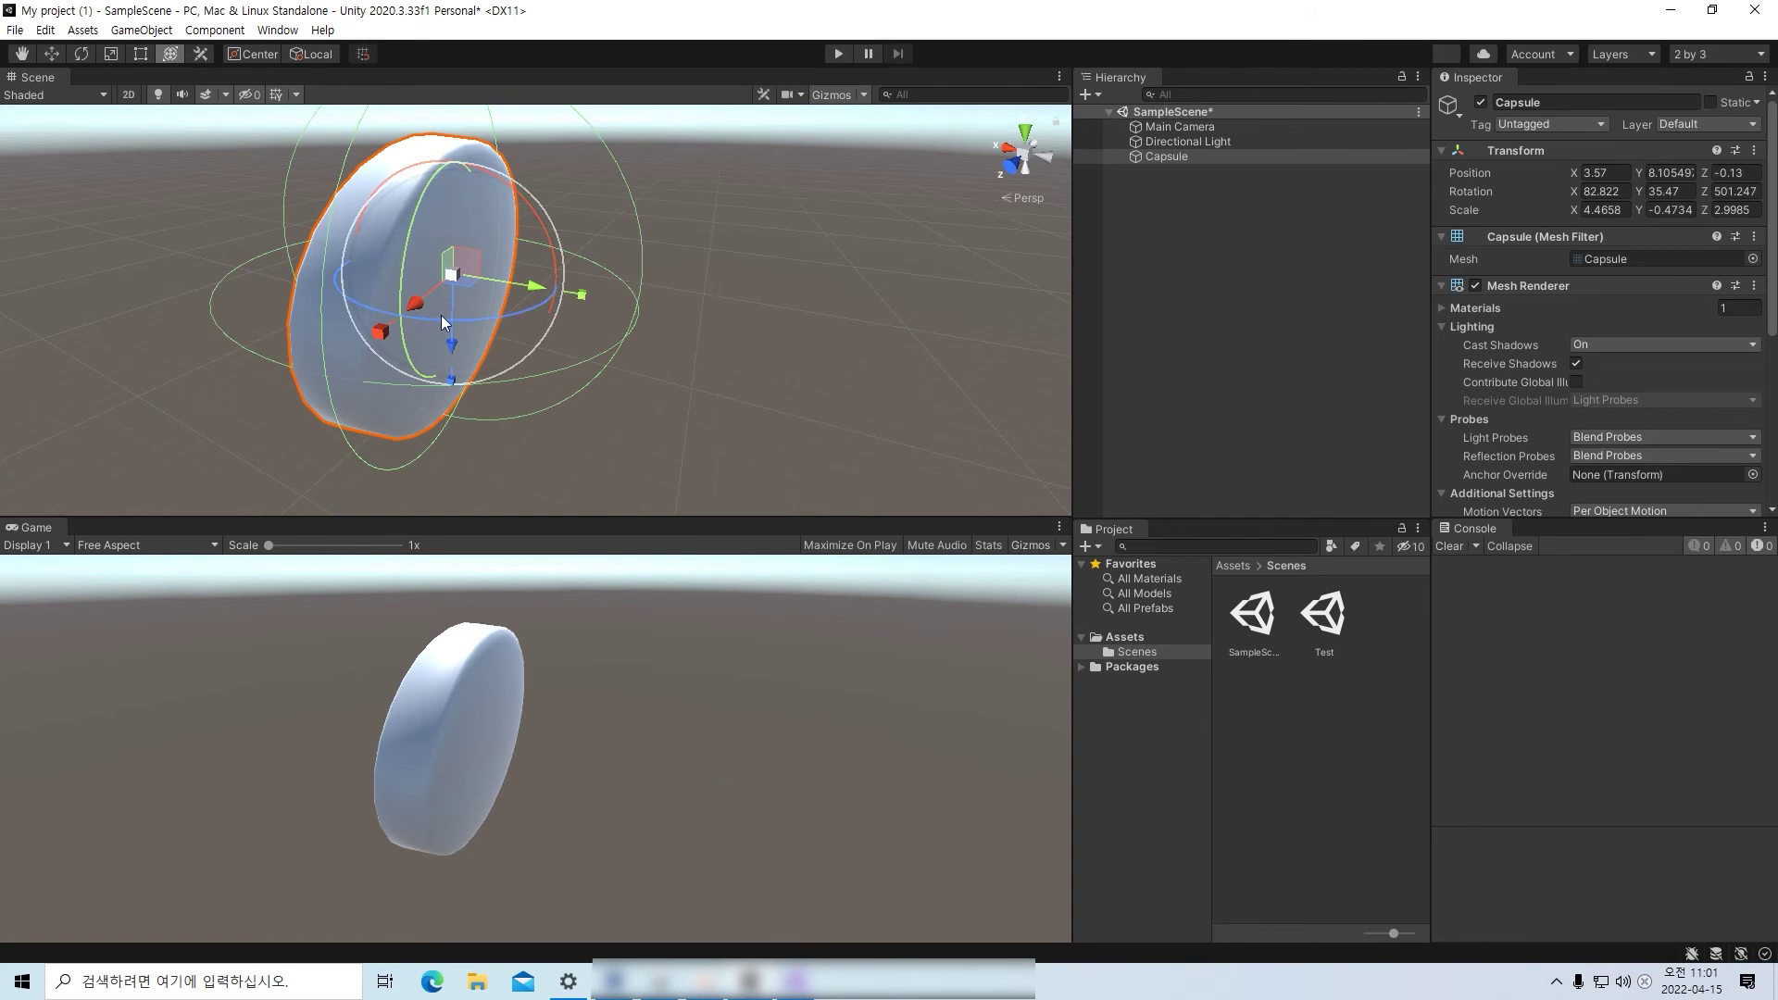
pyautogui.moveTo(381, 333)
pyautogui.mouseDown()
pyautogui.moveTo(357, 352)
pyautogui.moveTo(398, 315)
pyautogui.mouseUp()
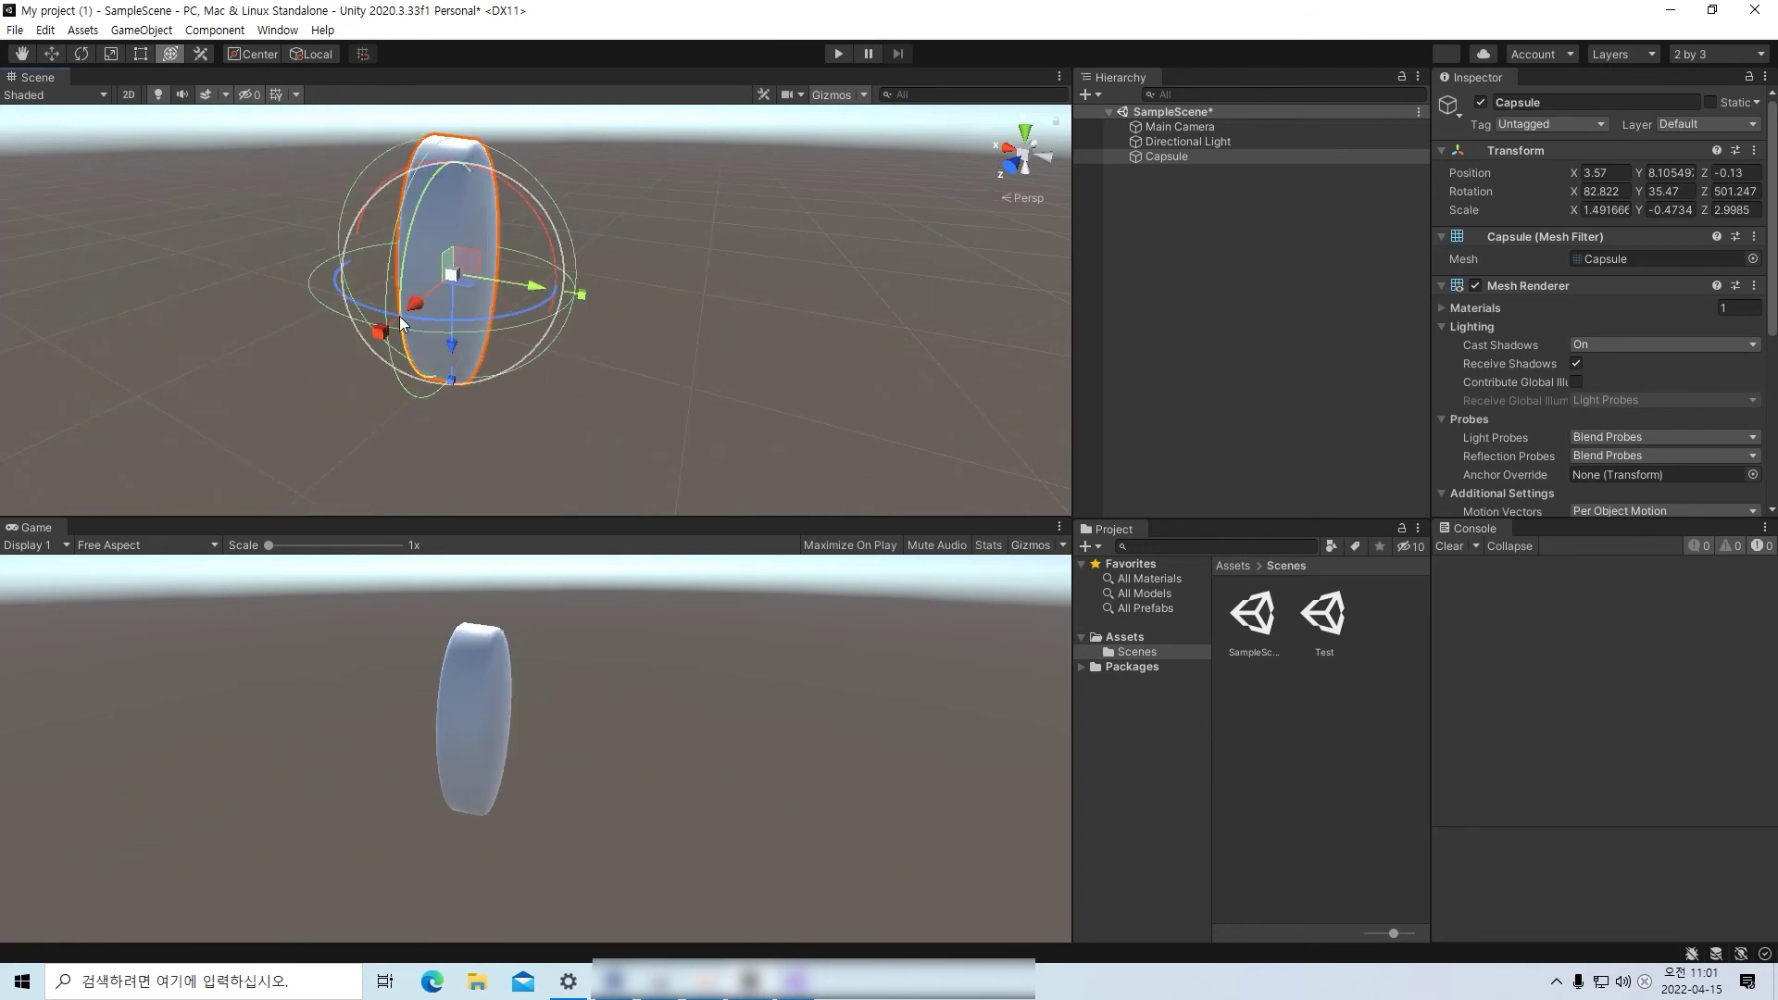
# - Cycle through the transform tools, moving the Capsule to X 2.2, Y 7.21, Z -1.68 and rotating it to about X 15.3, Y 84.5, Z 549.8
pyautogui.press('w')
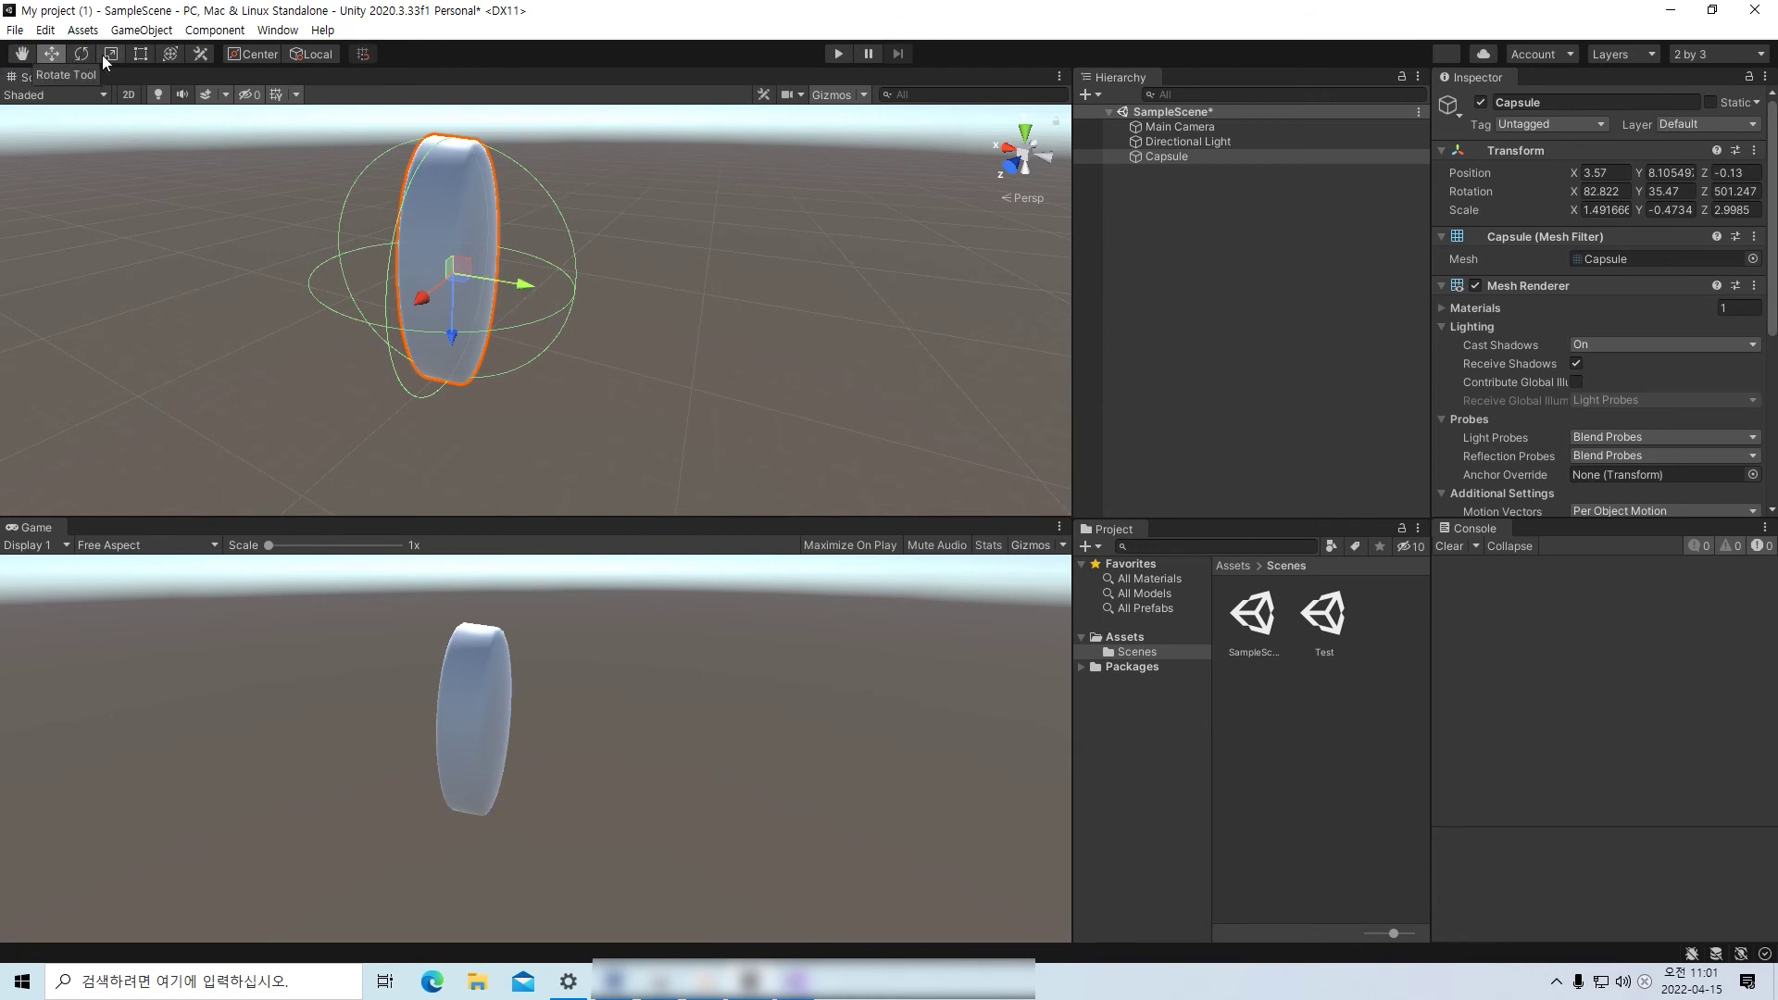
pyautogui.click(89, 57)
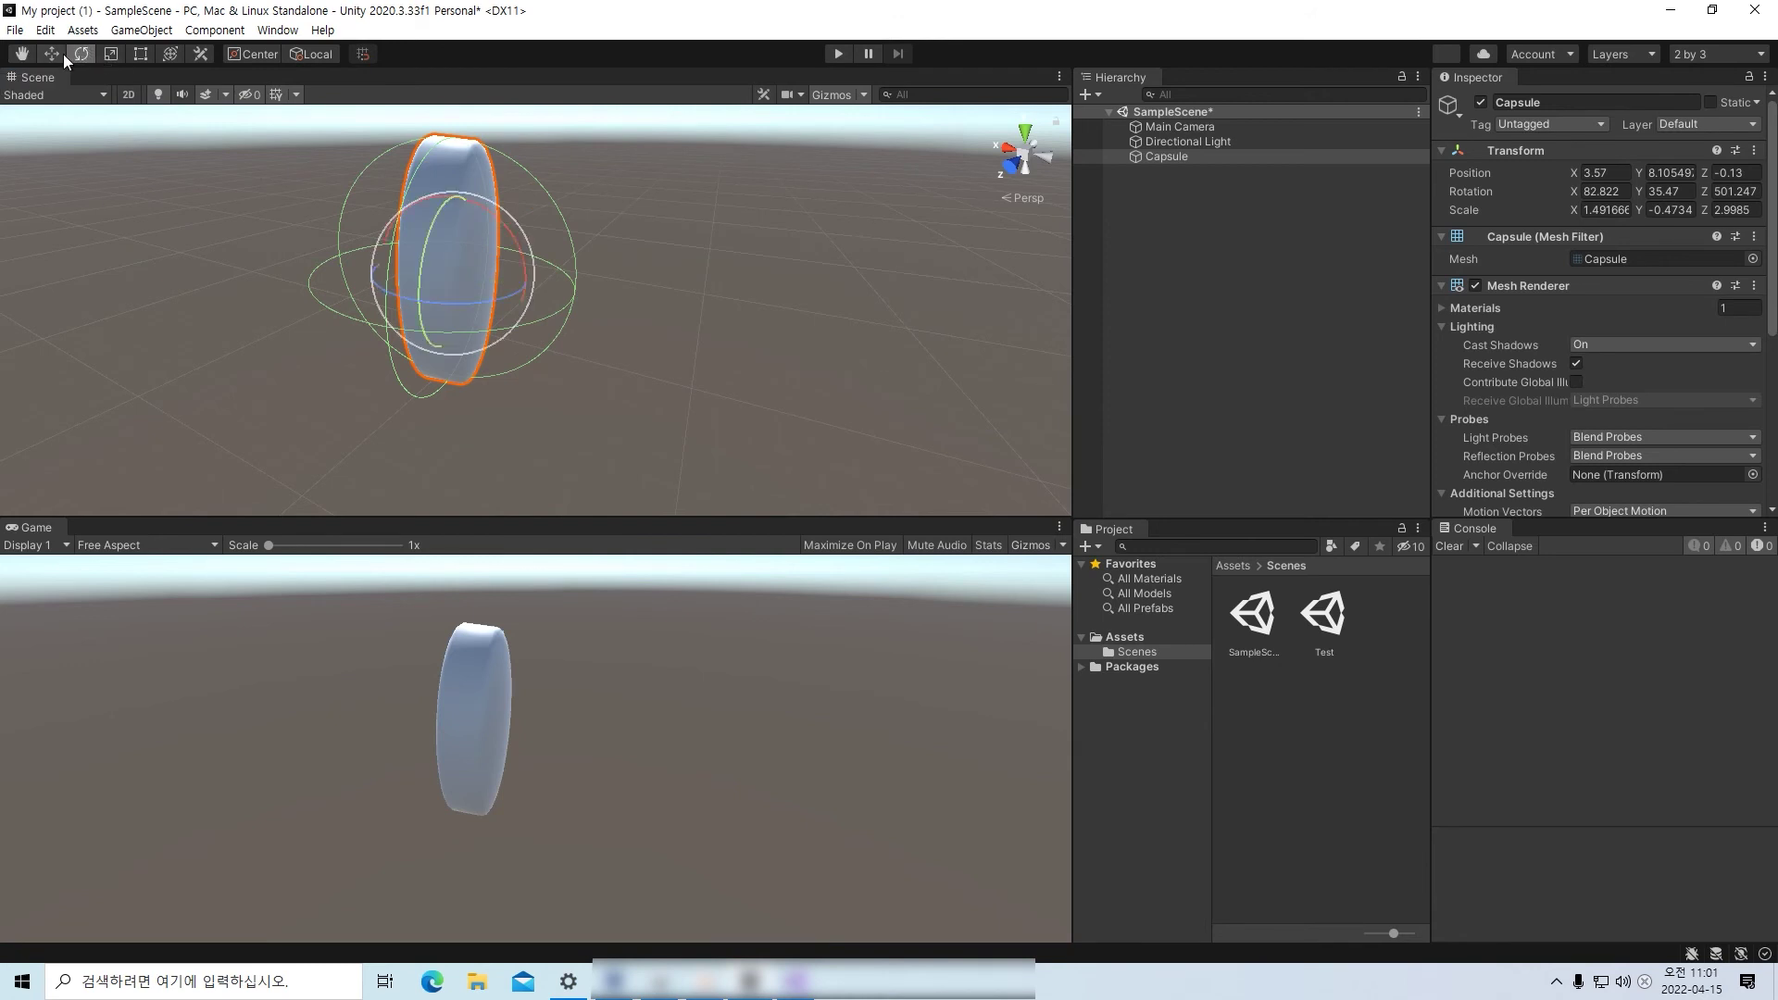
pyautogui.click(57, 53)
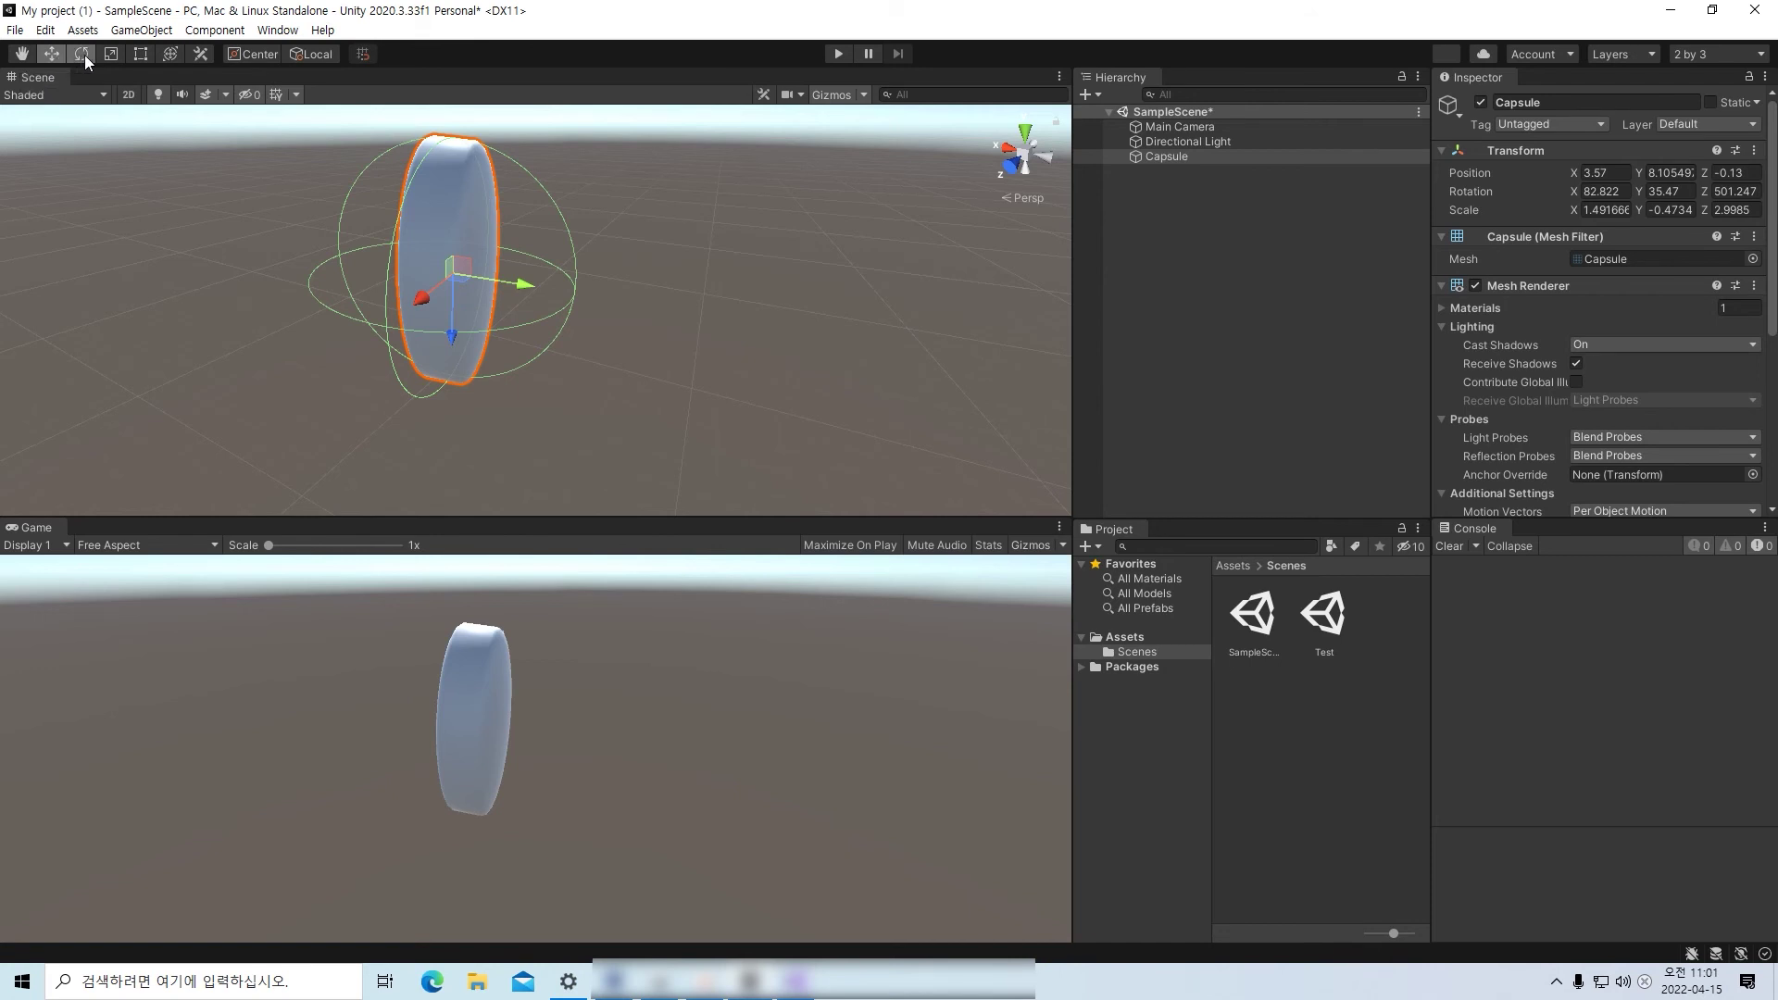
pyautogui.click(86, 54)
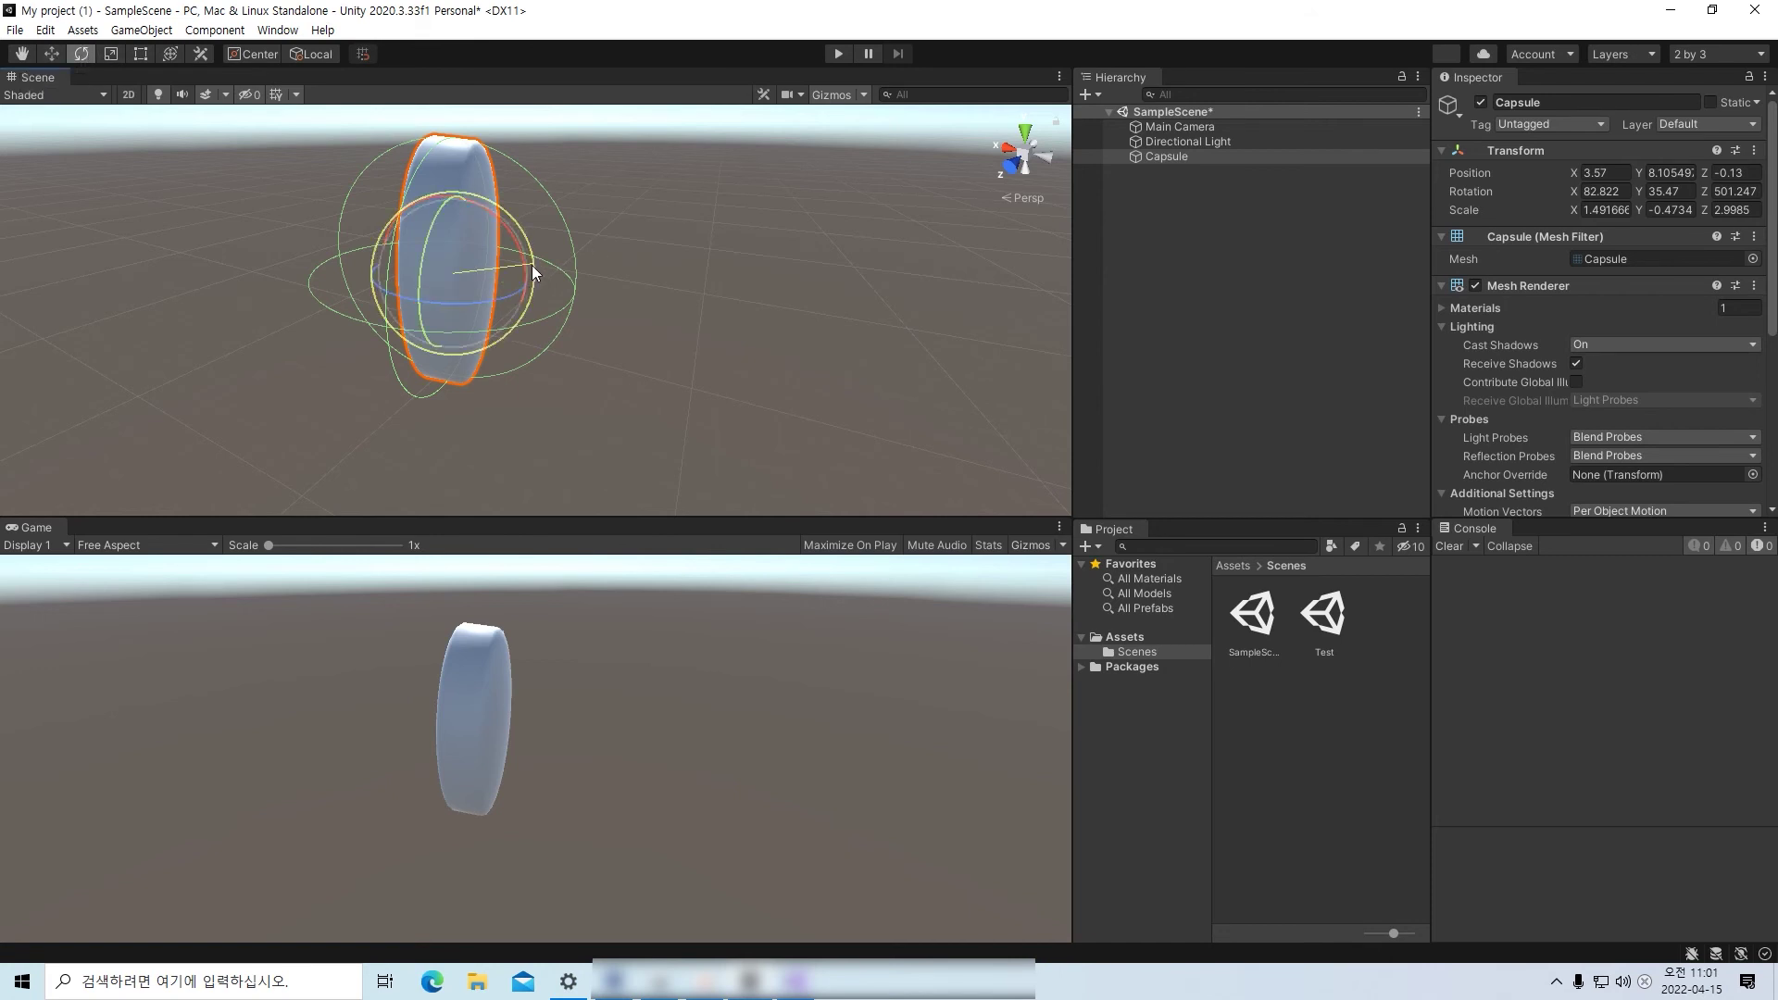
pyautogui.moveTo(531, 264); pyautogui.dragTo(548, 327)
pyautogui.press('y')
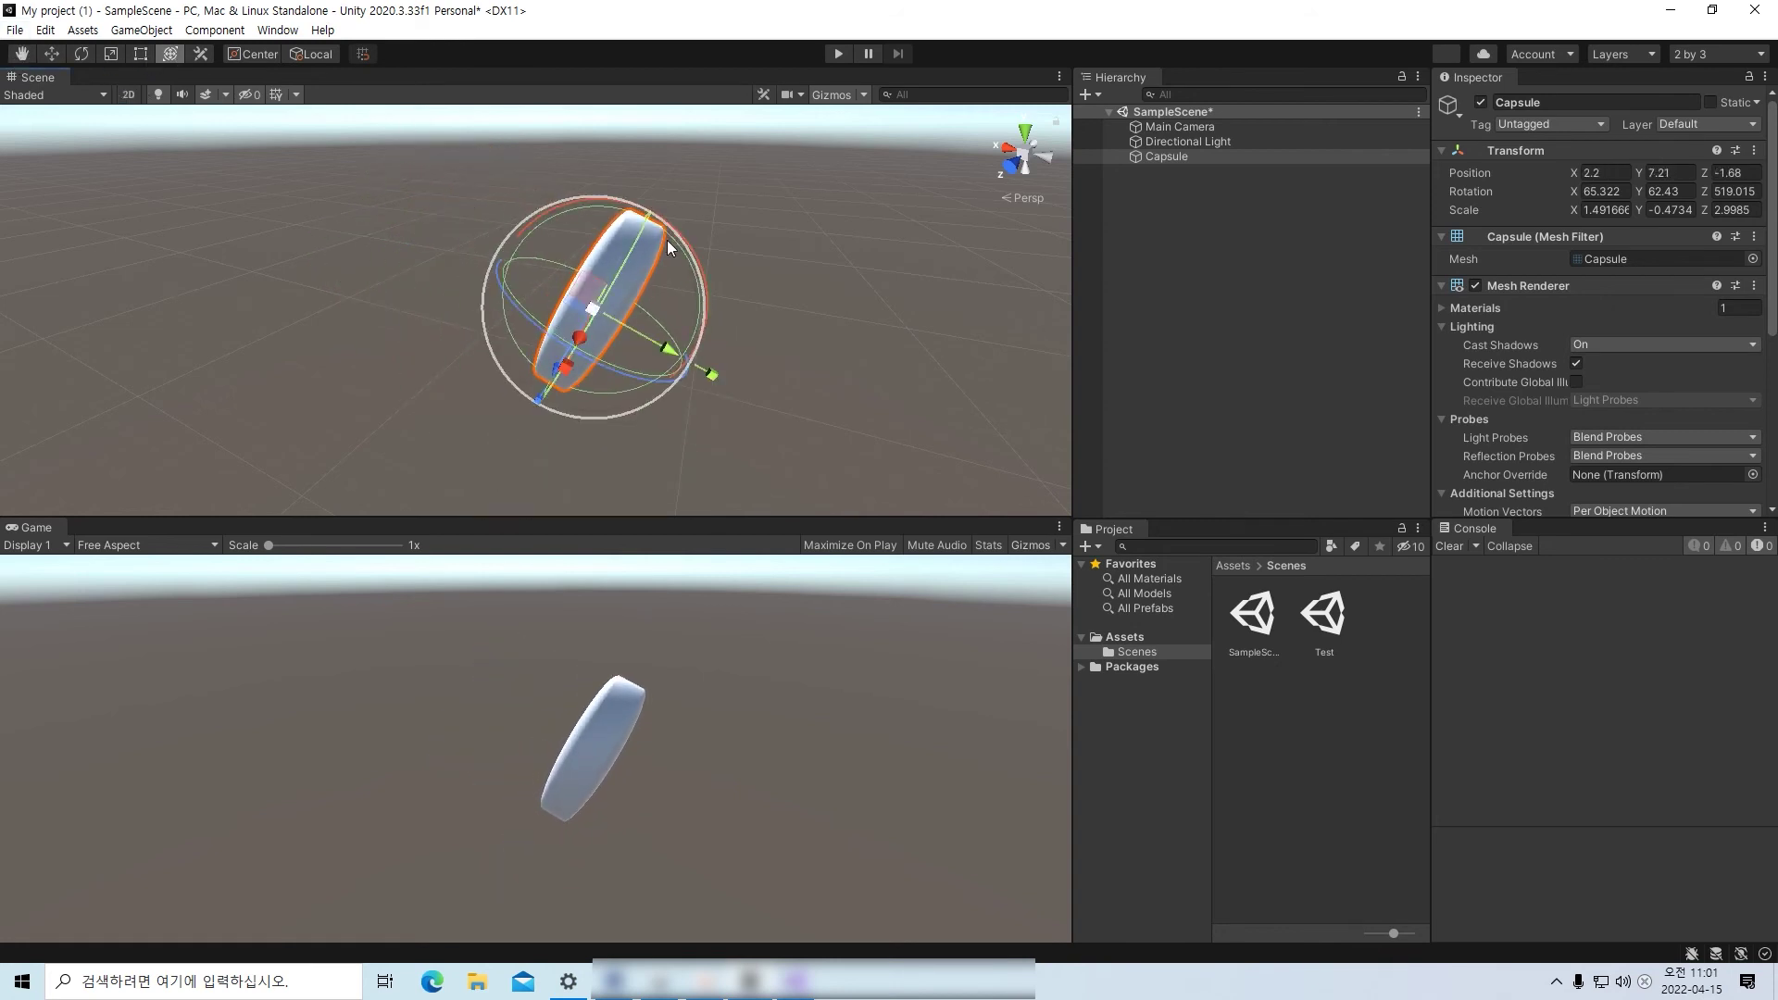
pyautogui.moveTo(667, 240); pyautogui.dragTo(569, 375)
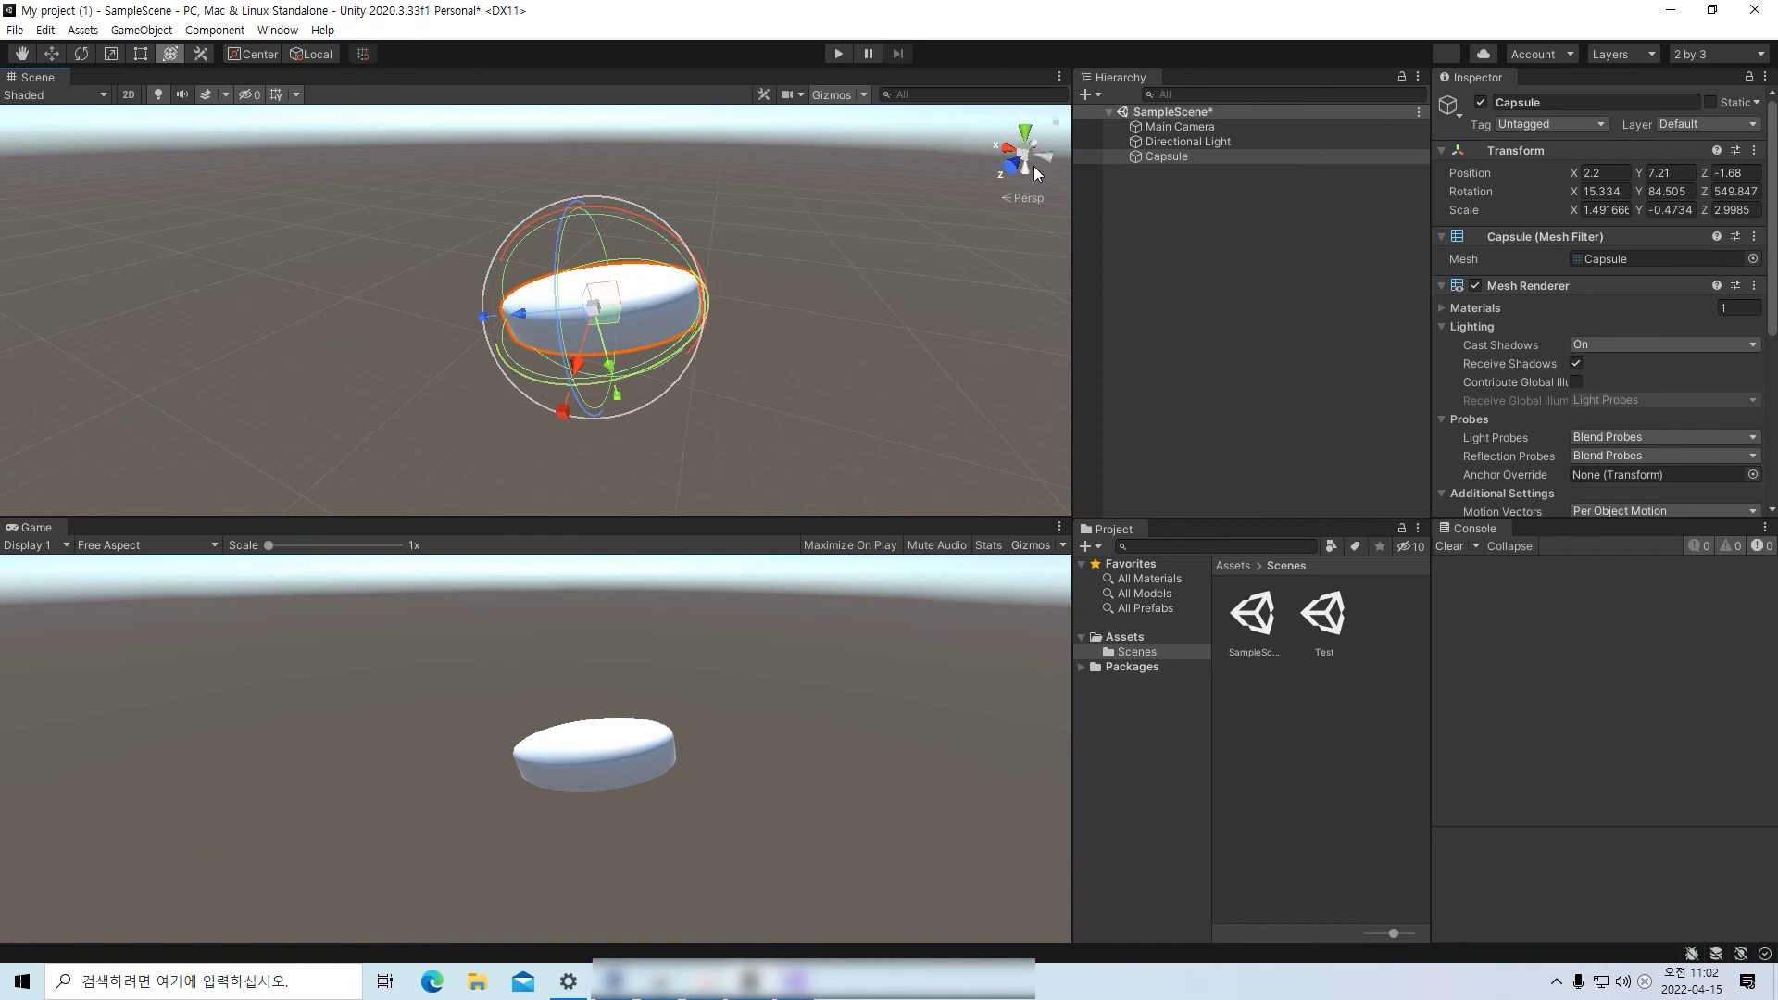
# - Examine the Capsule along the scene's axes with the Scene gizmo, including the Right, Bottom and Back views
pyautogui.click(1014, 170)
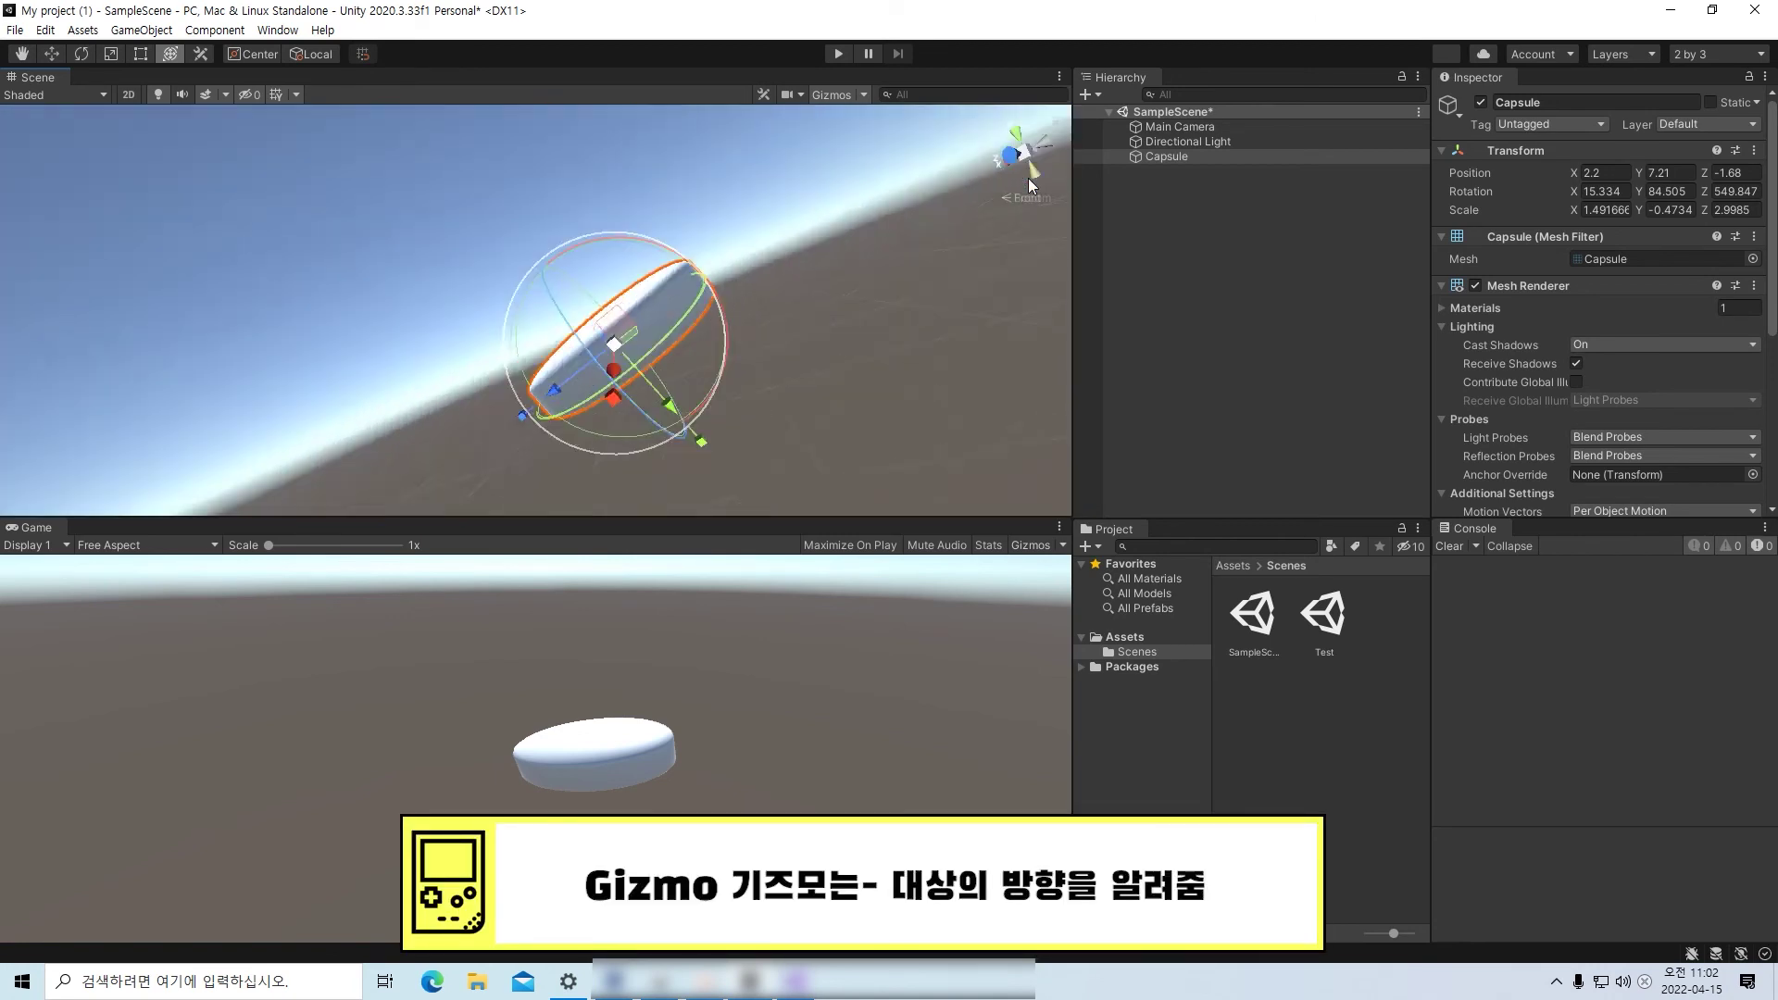
pyautogui.click(1007, 153)
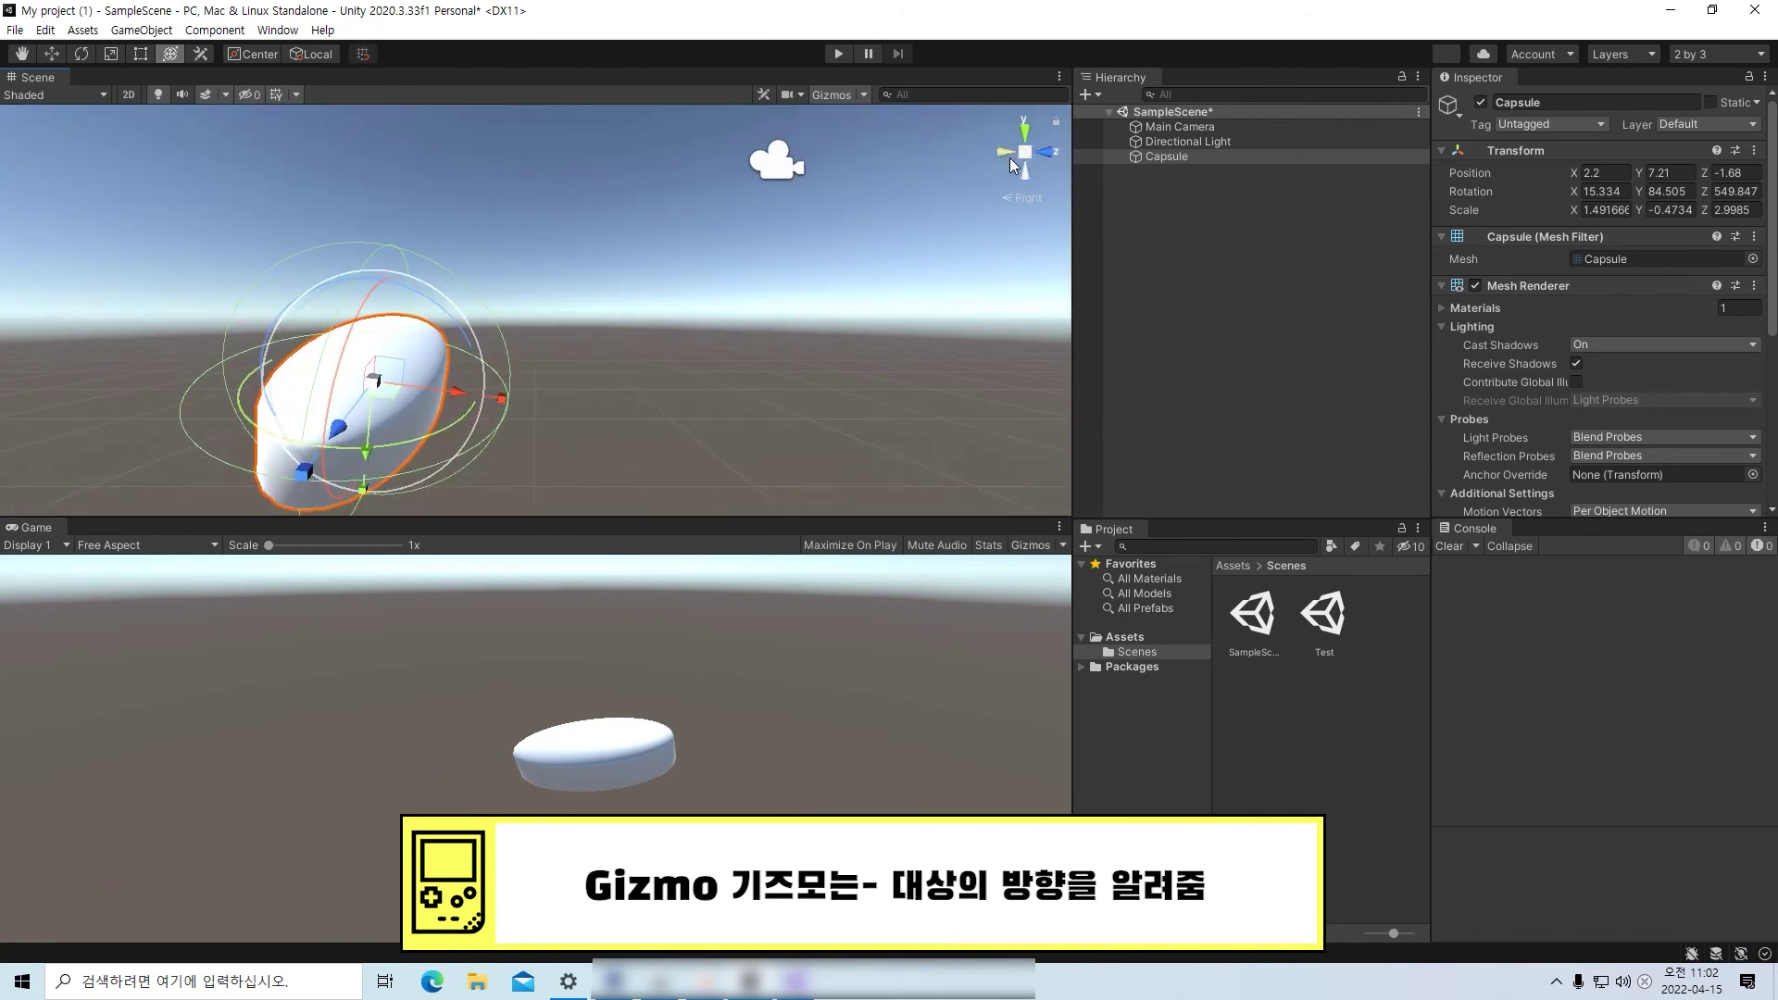
pyautogui.click(1026, 169)
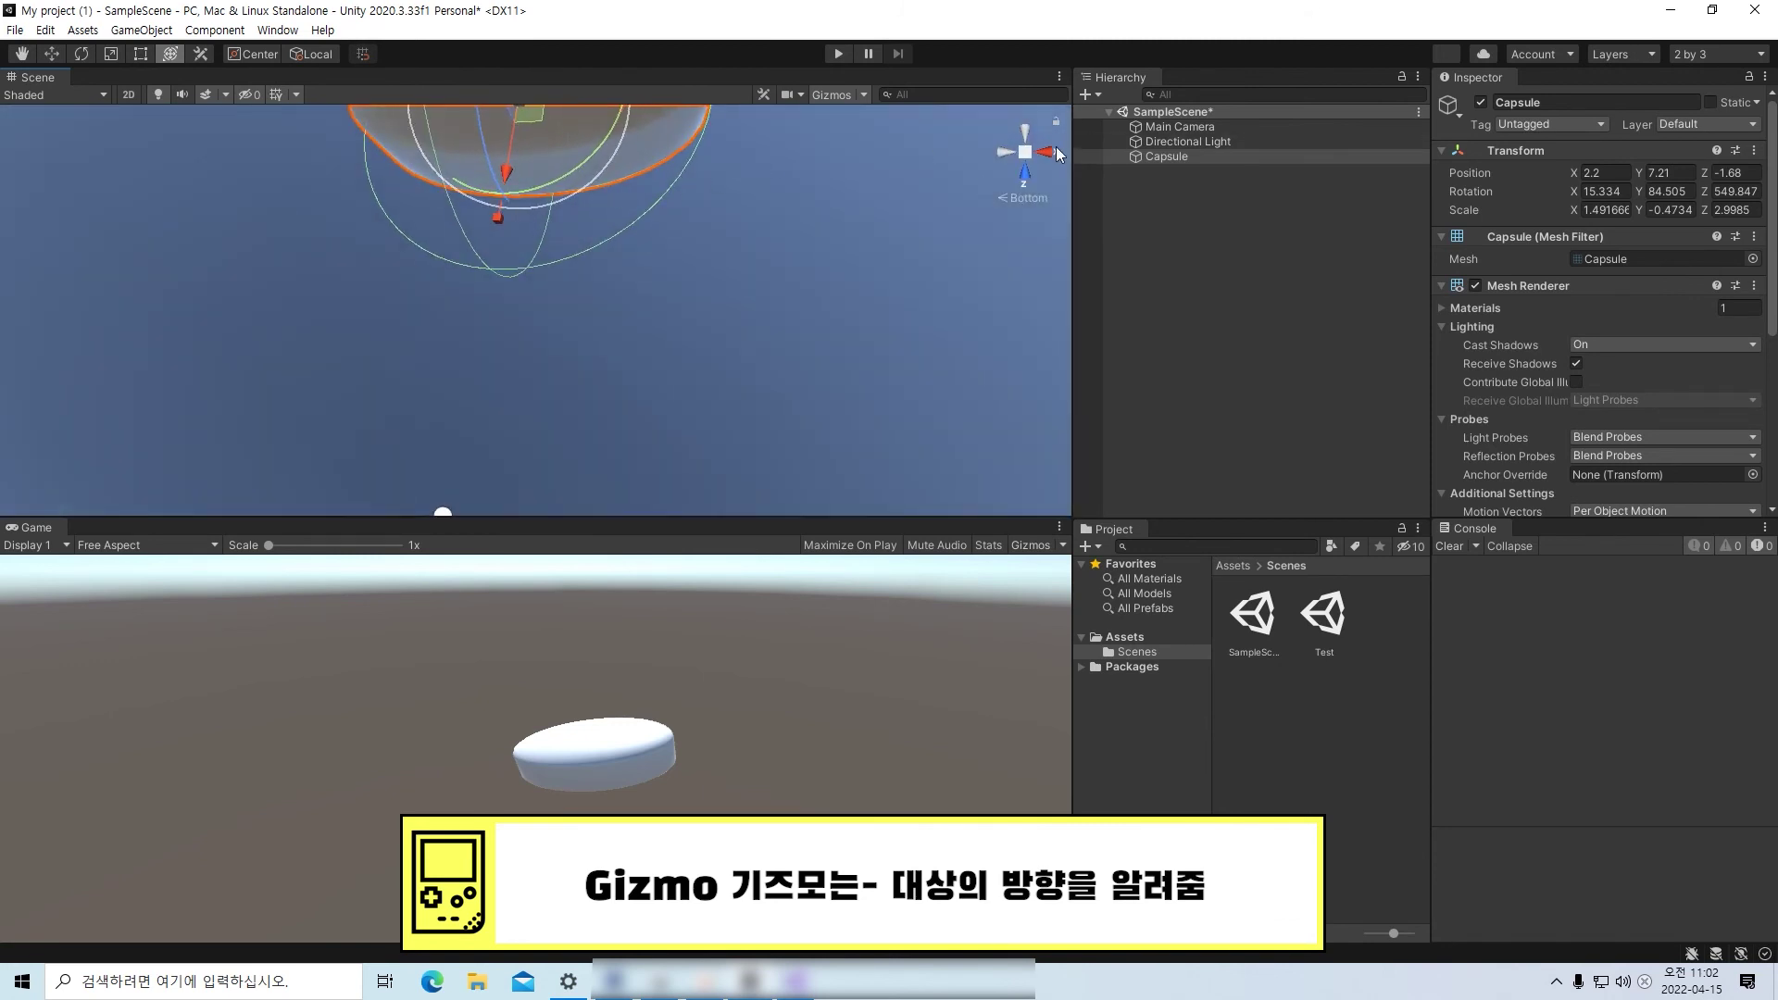
pyautogui.click(1024, 136)
pyautogui.click(1002, 148)
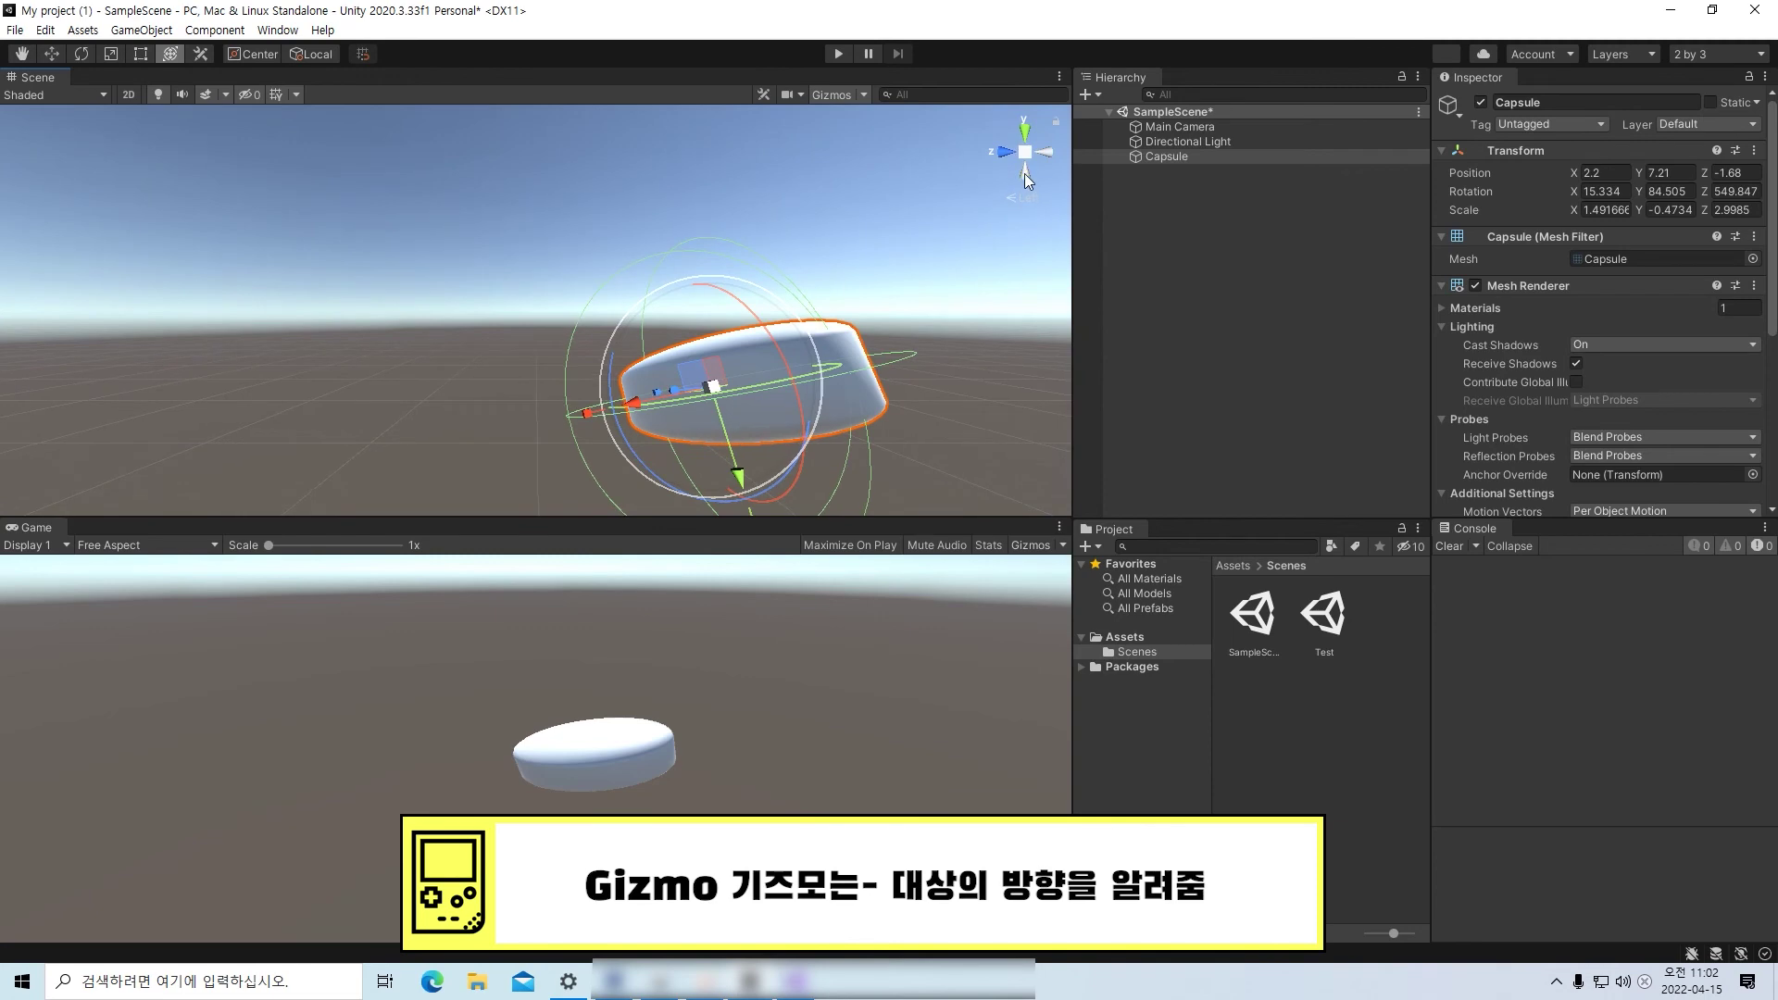
pyautogui.click(1024, 174)
pyautogui.click(1032, 139)
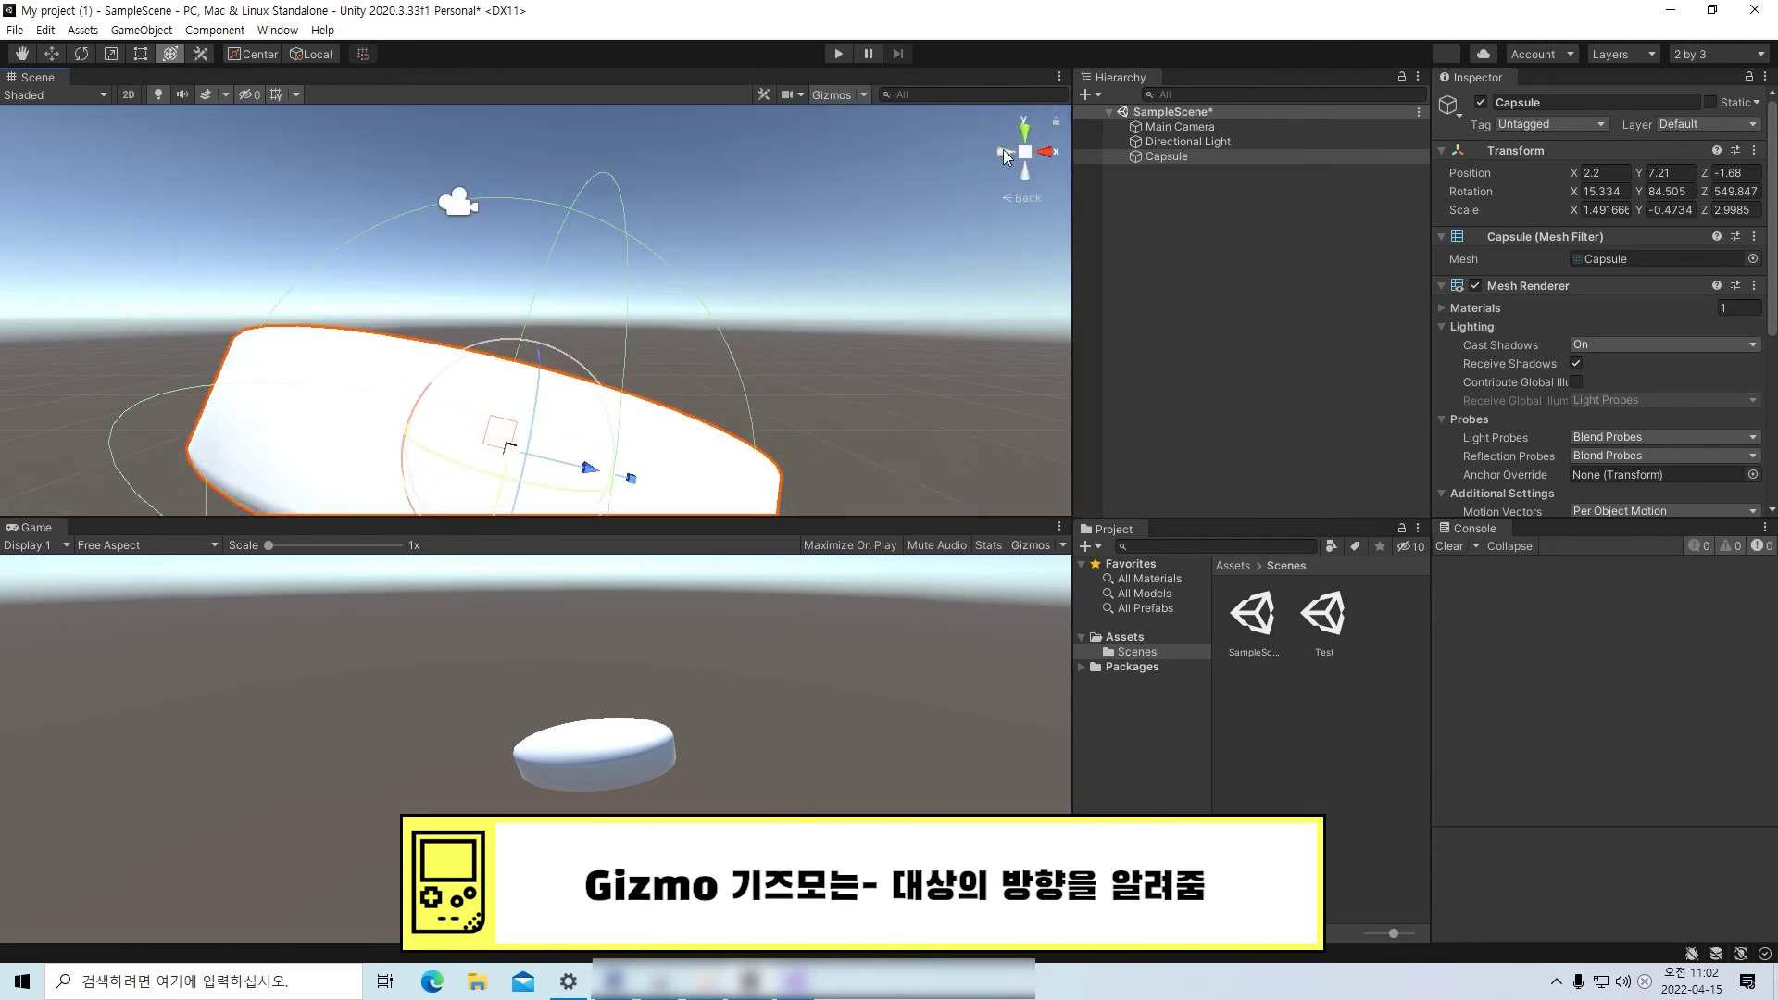
pyautogui.click(1003, 148)
pyautogui.click(1025, 166)
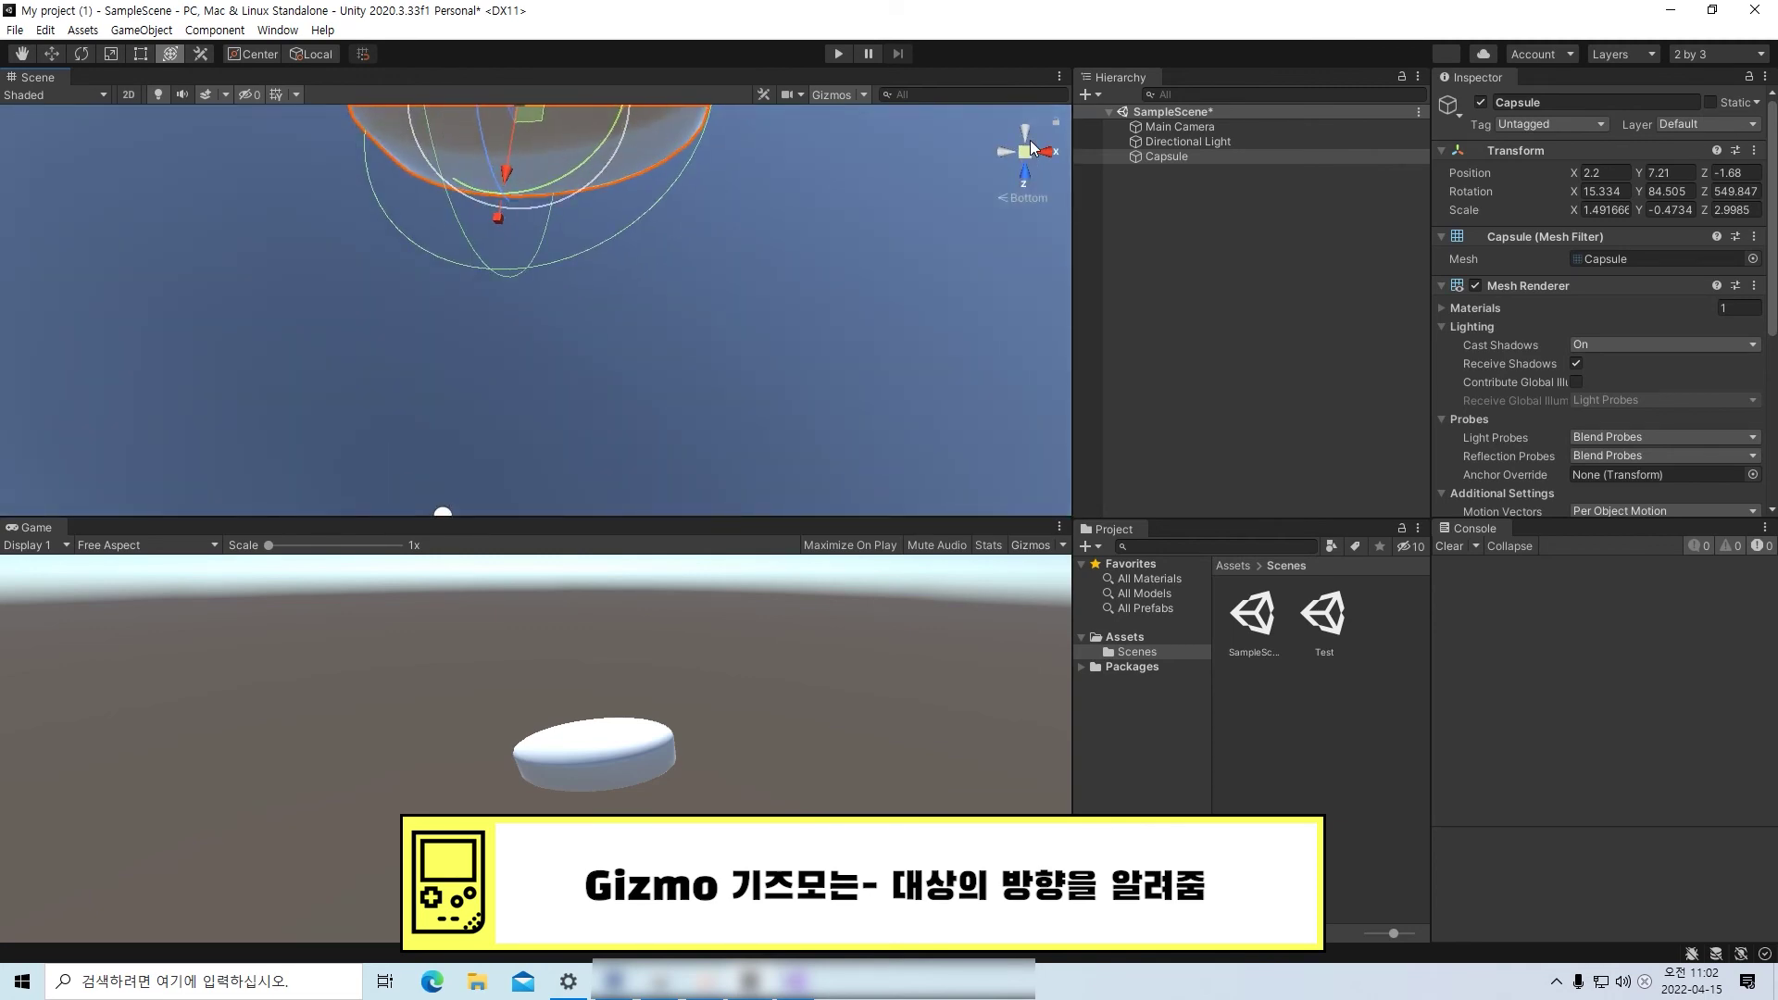
pyautogui.click(1044, 153)
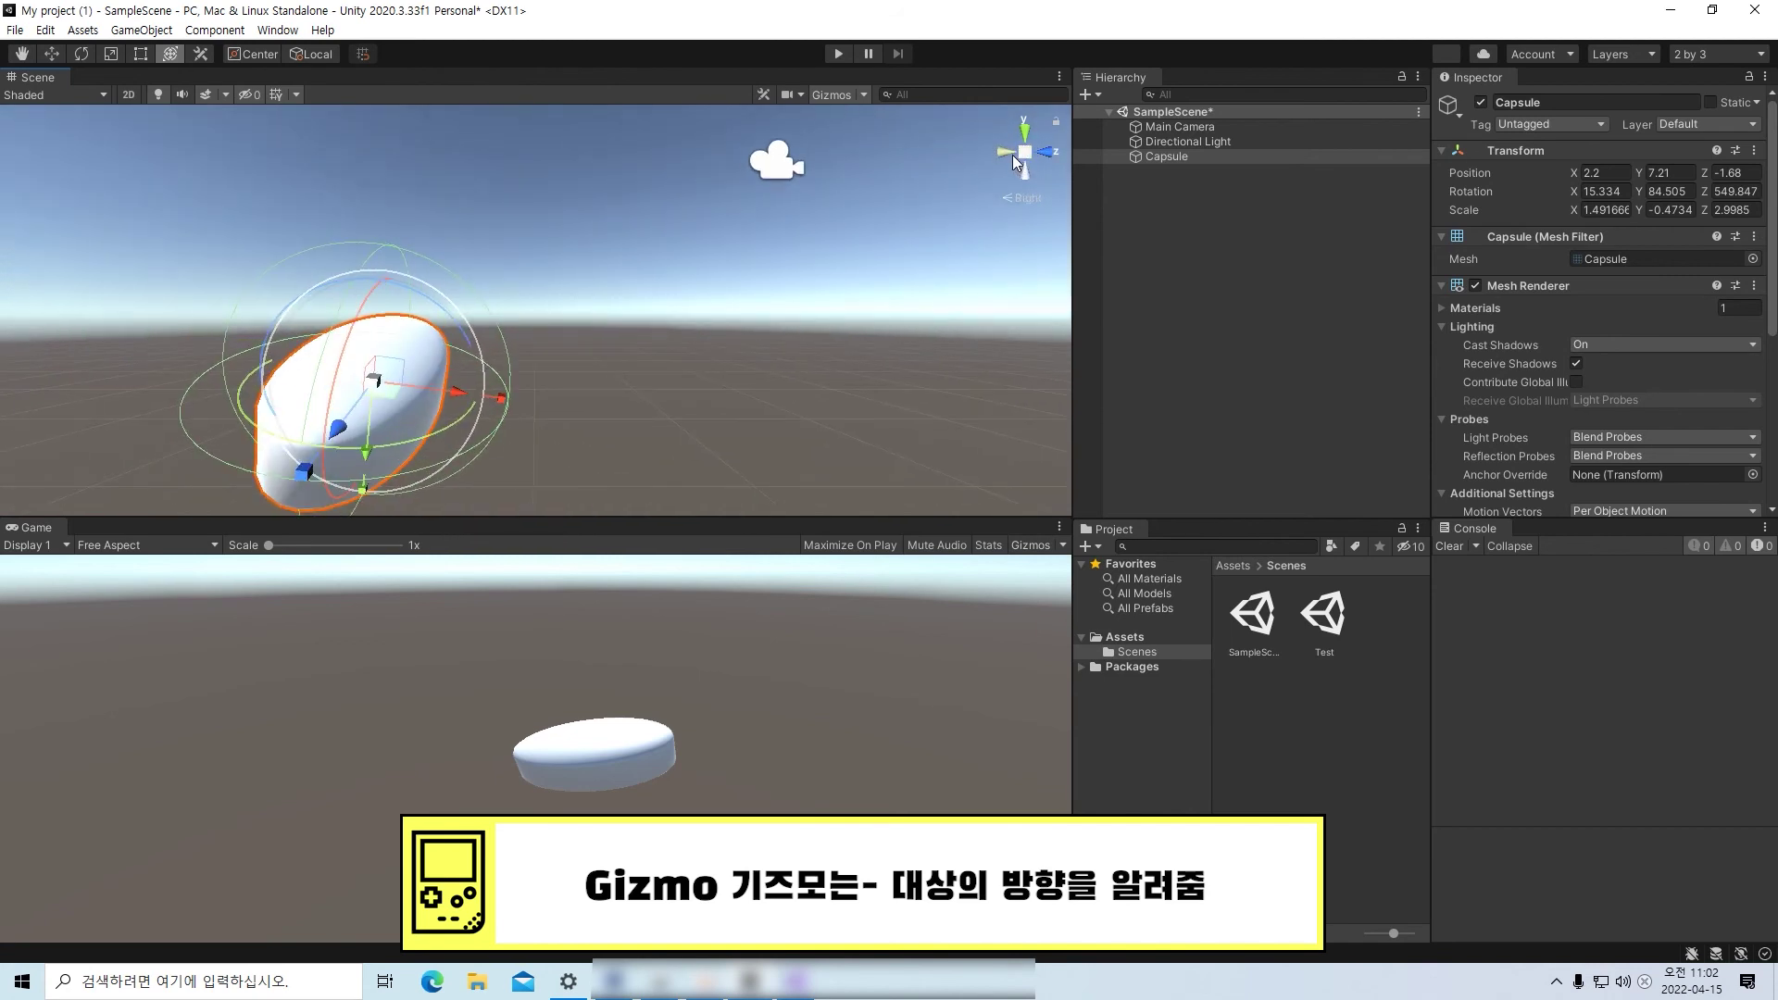
pyautogui.click(1012, 154)
pyautogui.click(1026, 174)
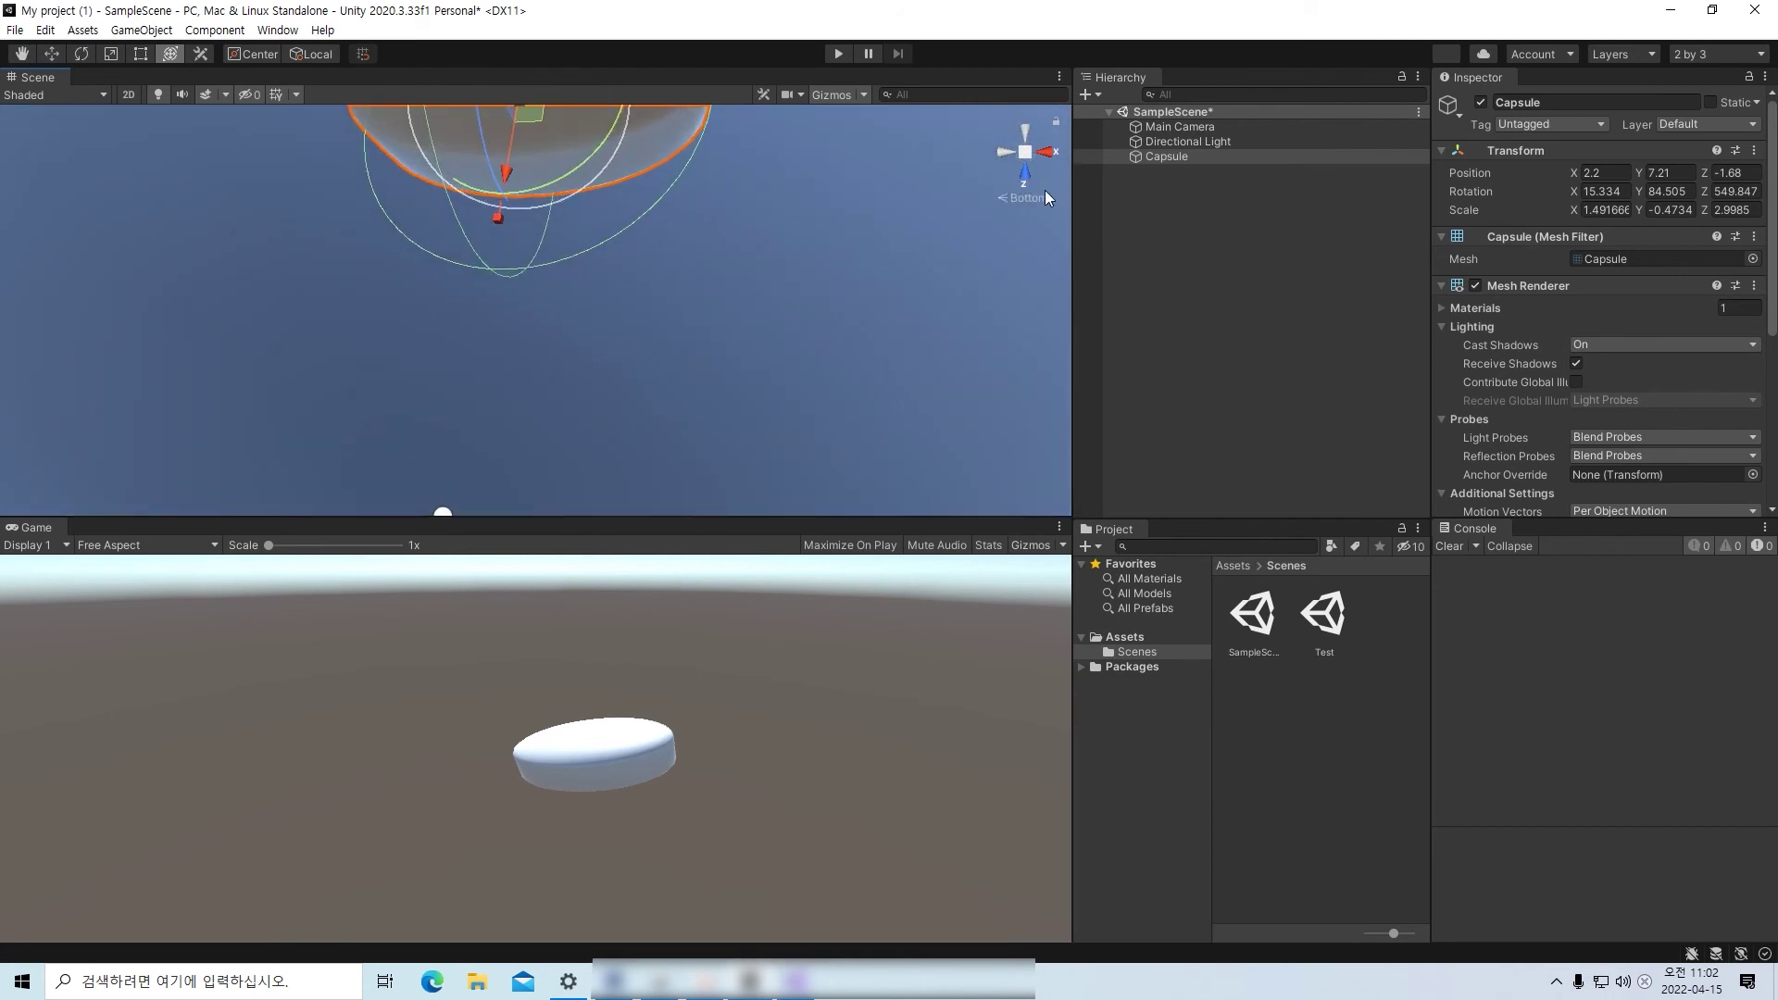
pyautogui.click(1009, 152)
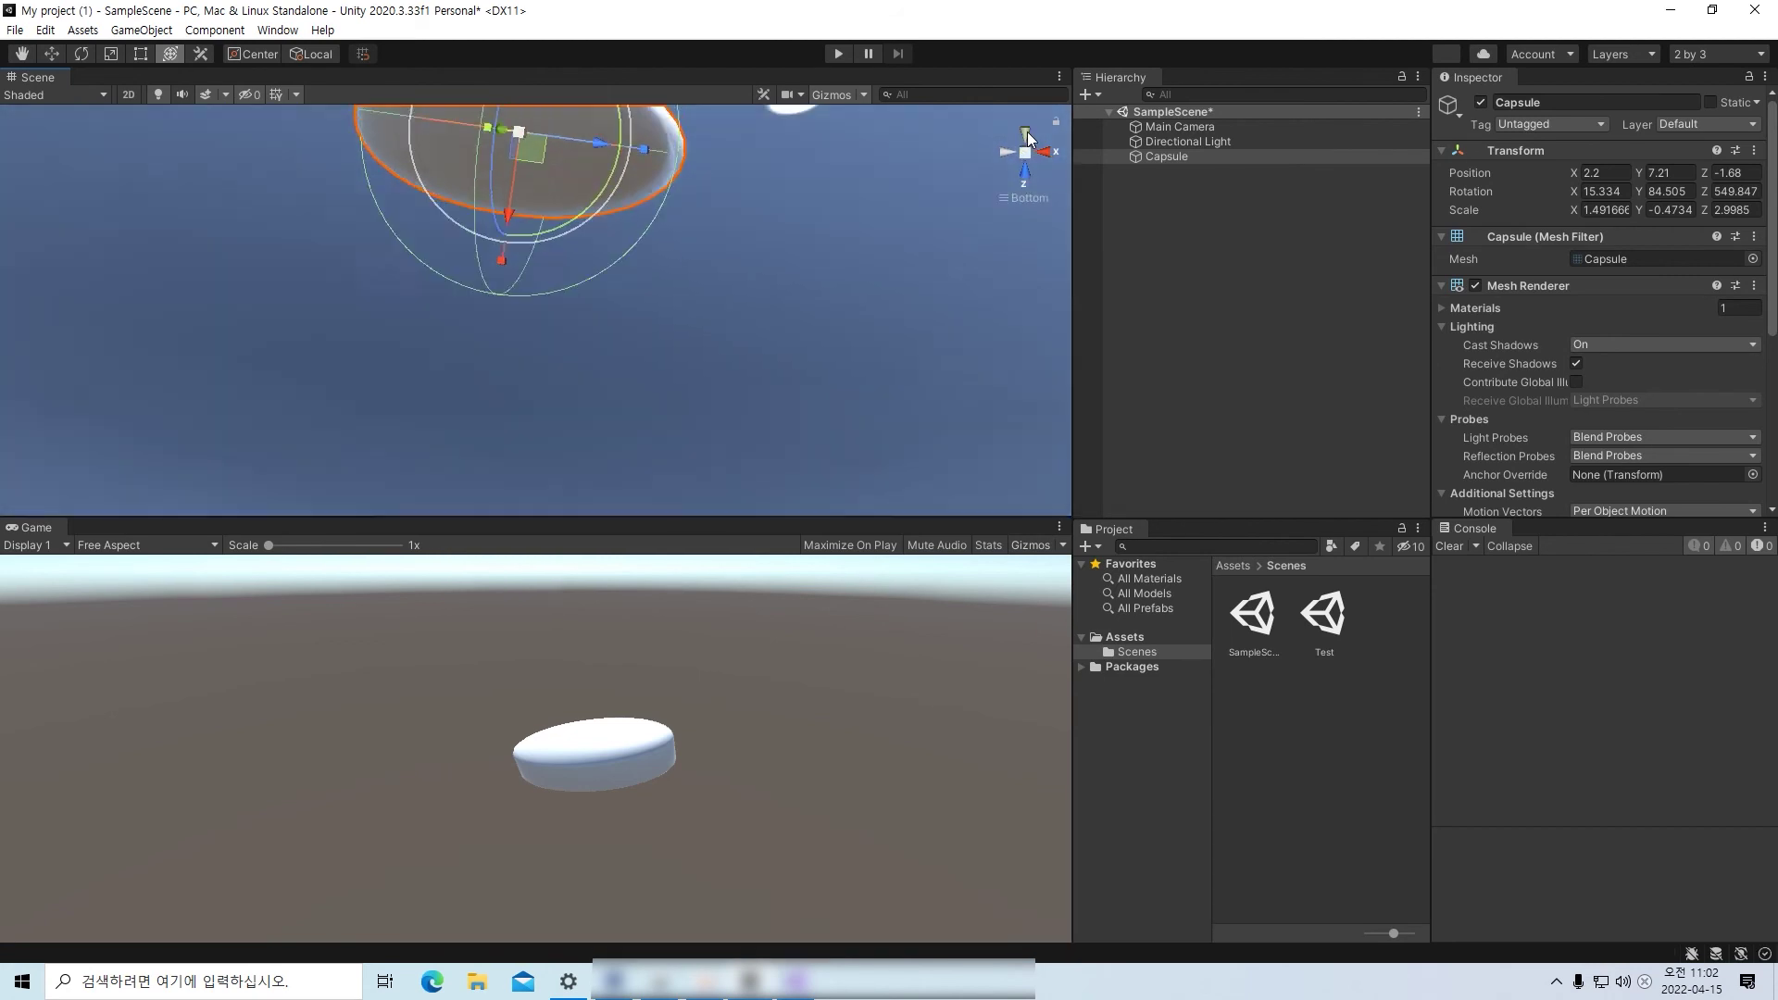
# - Compare the isometric and perspective projections in the Front view, with the Capsule deselected, at several zoom distances
pyautogui.moveTo(1008, 152)
pyautogui.mouseDown()
pyautogui.moveTo(1030, 176)
pyautogui.moveTo(1020, 163)
pyautogui.mouseUp()
pyautogui.scroll(-10, 691, 360)
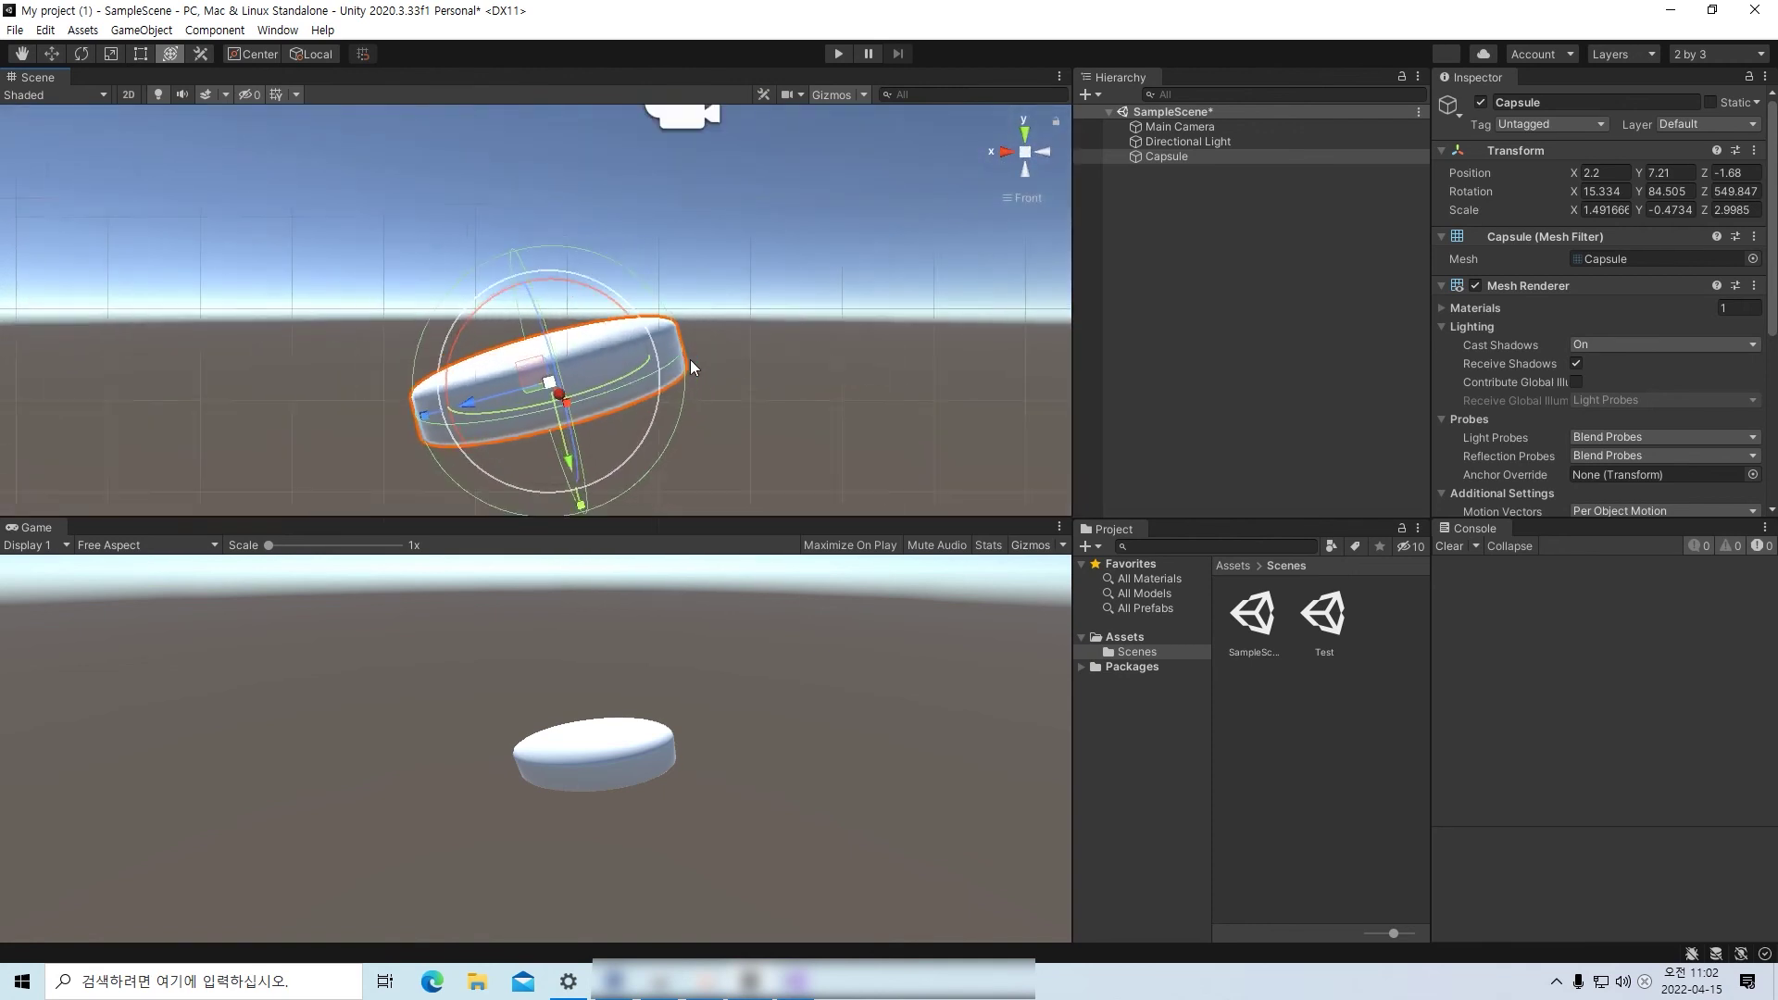
pyautogui.moveTo(781, 308); pyautogui.dragTo(755, 343, button='middle')
pyautogui.click(755, 337)
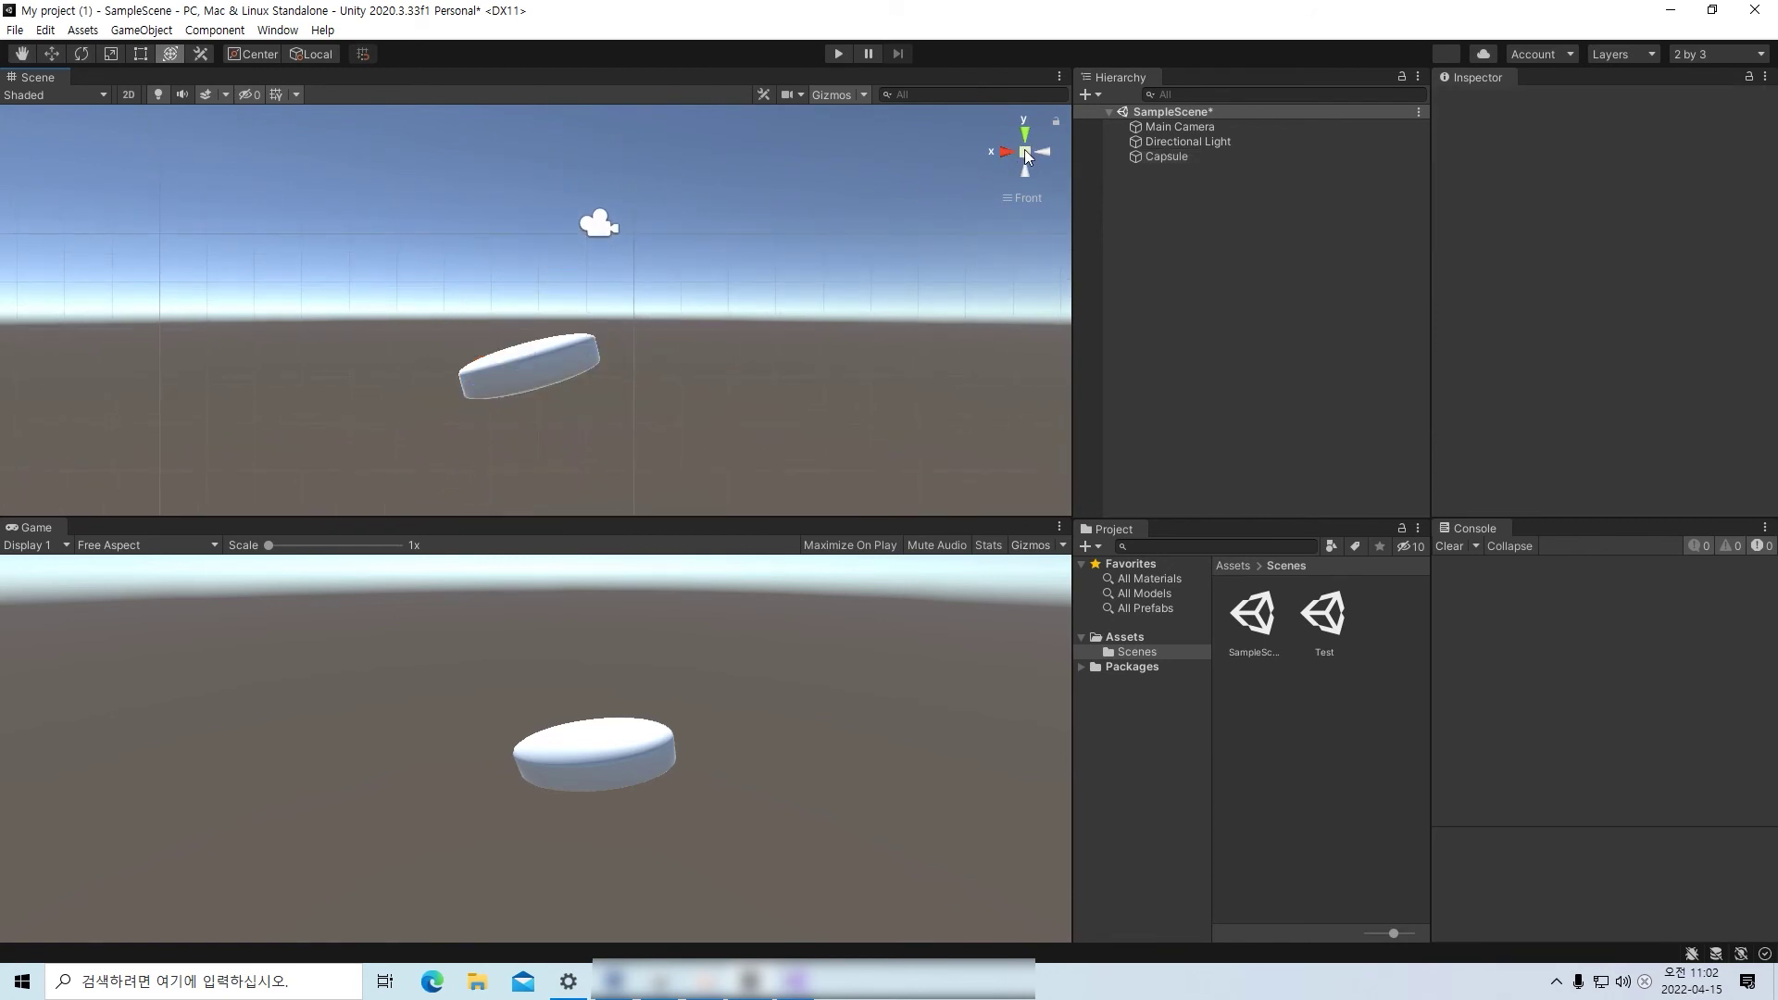
pyautogui.click(1025, 152)
pyautogui.click(1025, 150)
pyautogui.click(1025, 151)
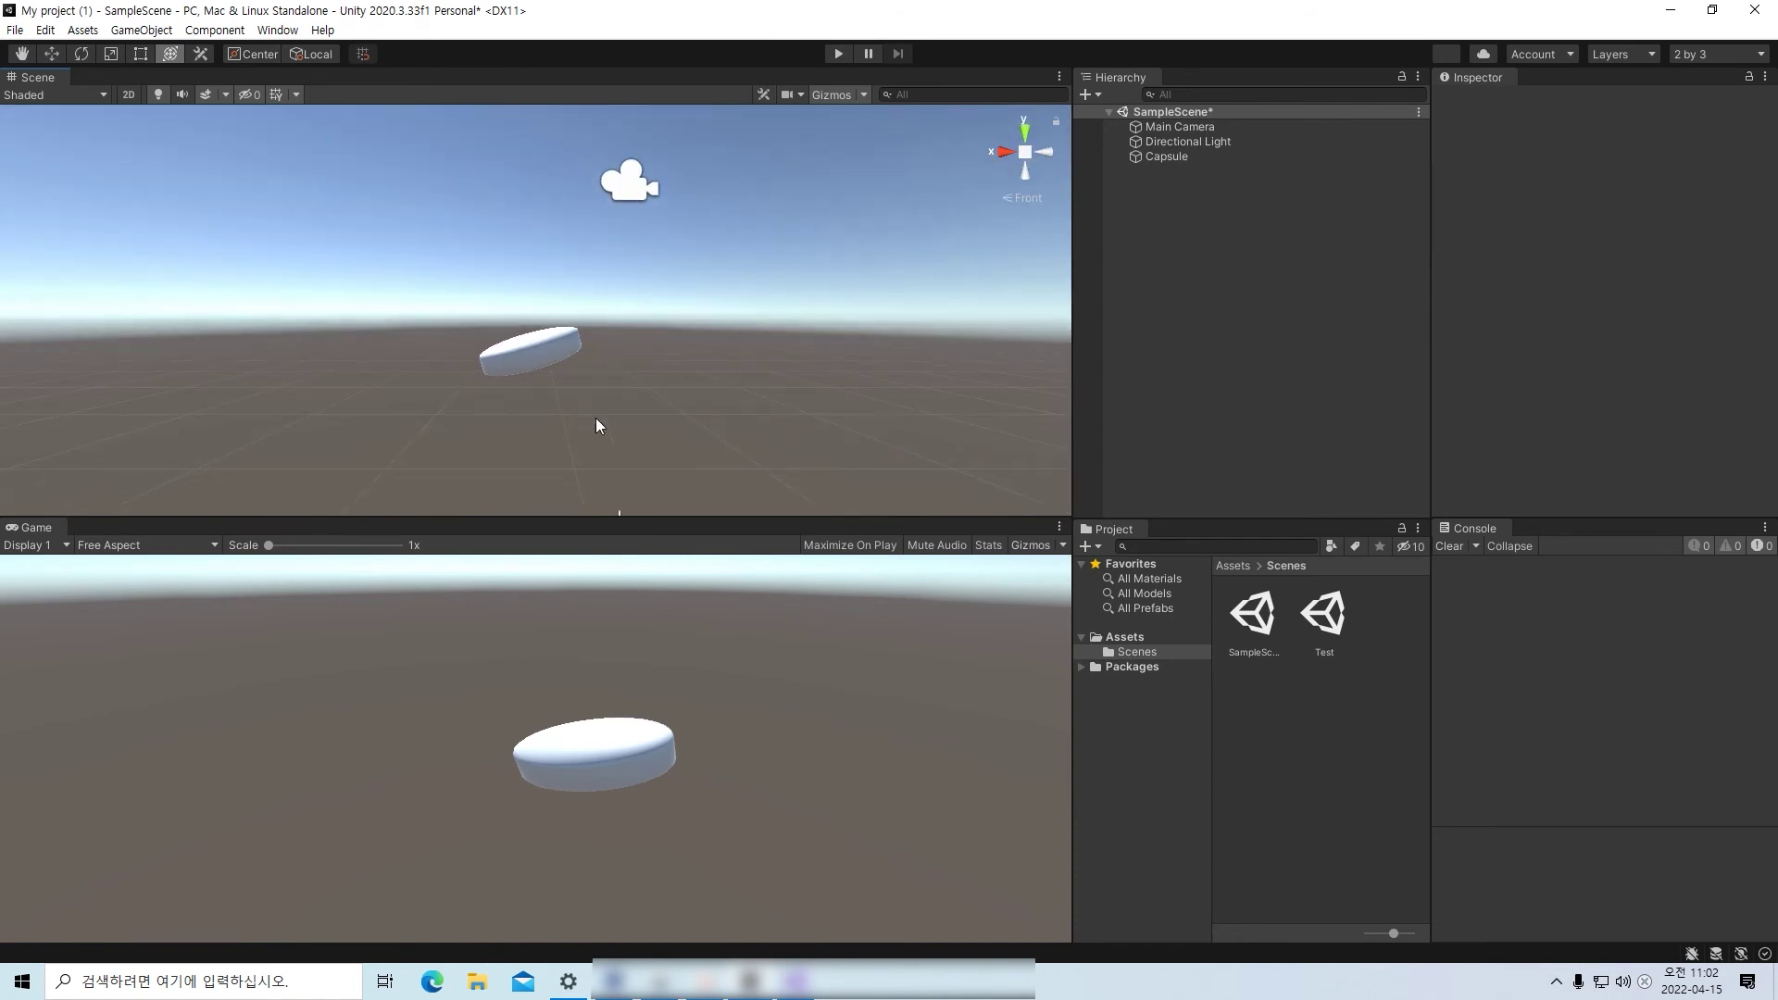
pyautogui.scroll(-4, 547, 417)
pyautogui.scroll(7, 550, 416)
pyautogui.scroll(-3, 685, 333)
pyautogui.scroll(5, 641, 337)
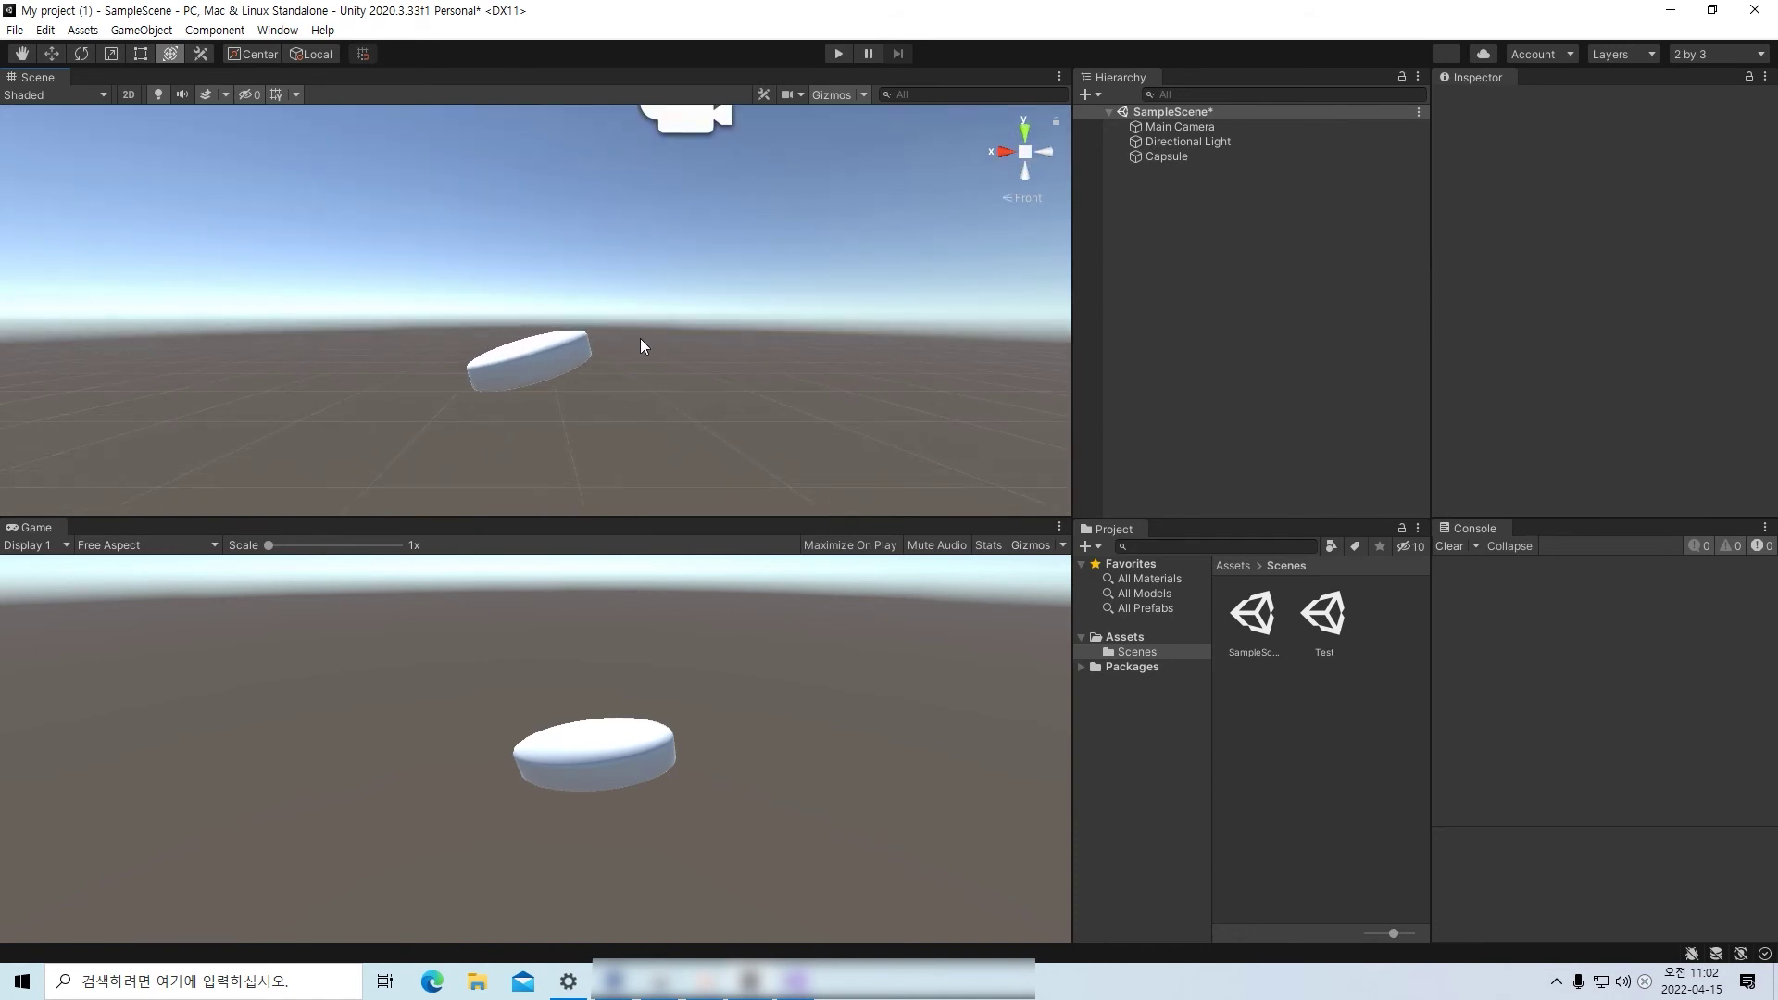
pyautogui.scroll(-3, 633, 339)
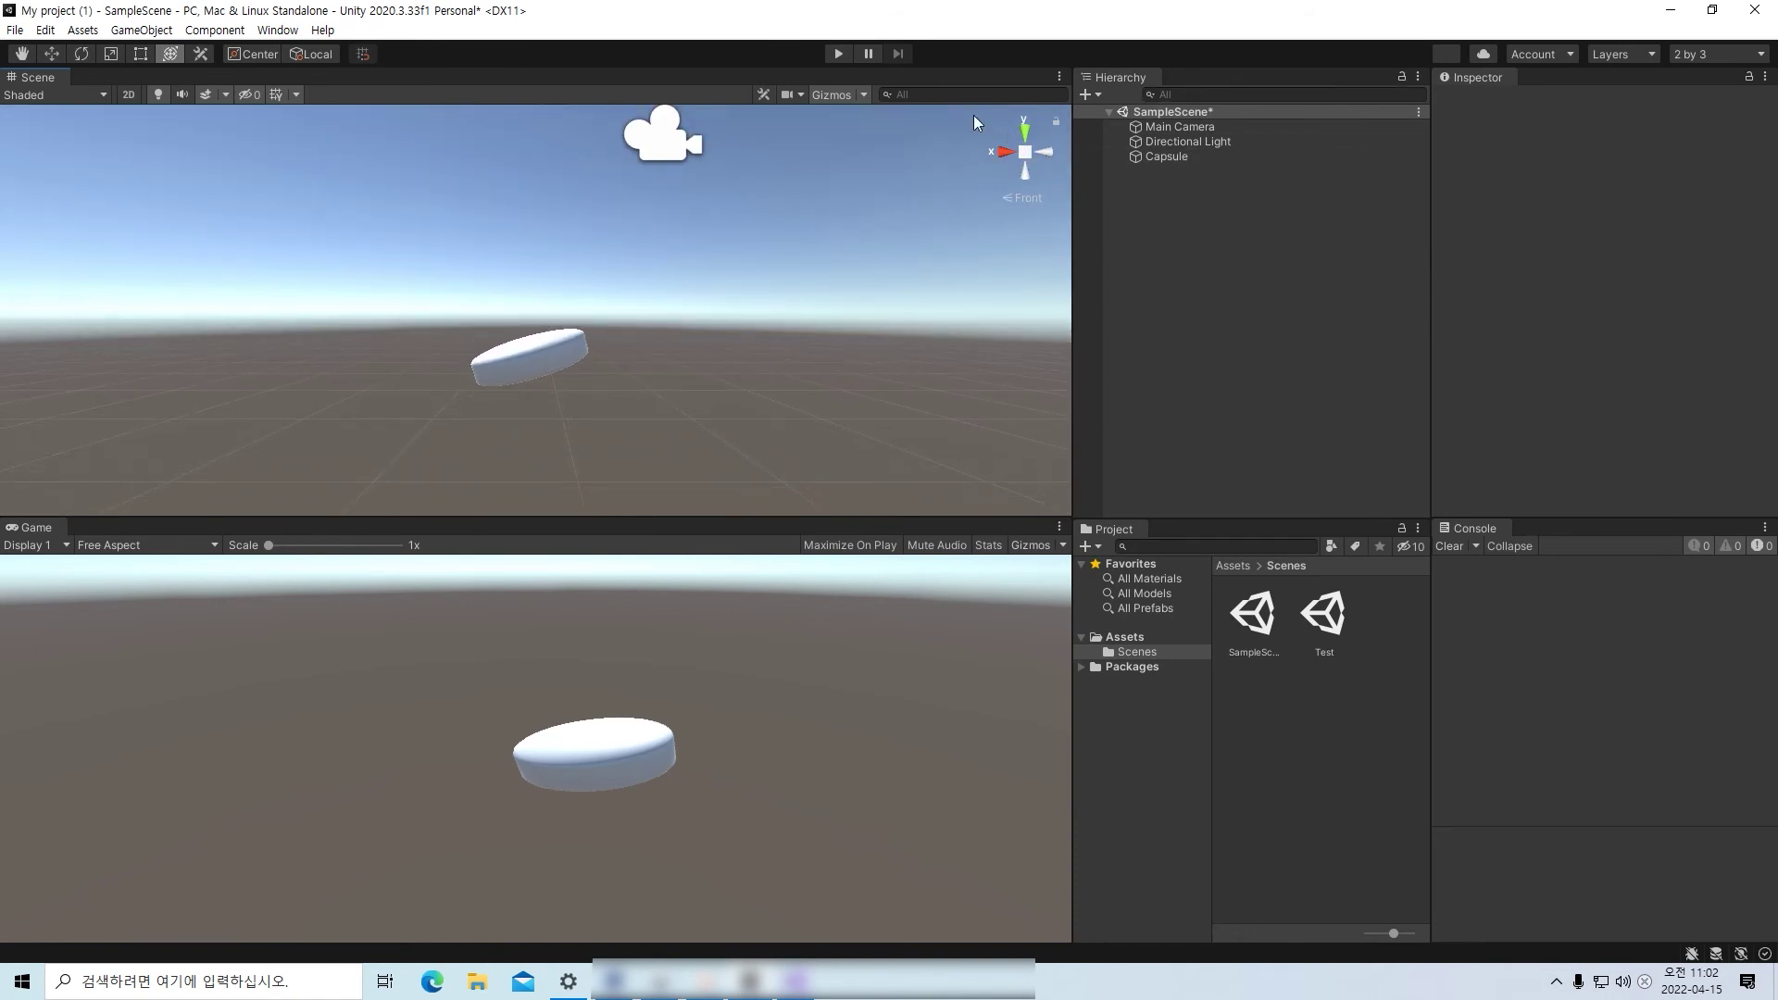
pyautogui.click(1030, 148)
pyautogui.click(1030, 148)
# - Start and stop Play mode twice to preview SampleScene in the Game view
pyautogui.click(837, 54)
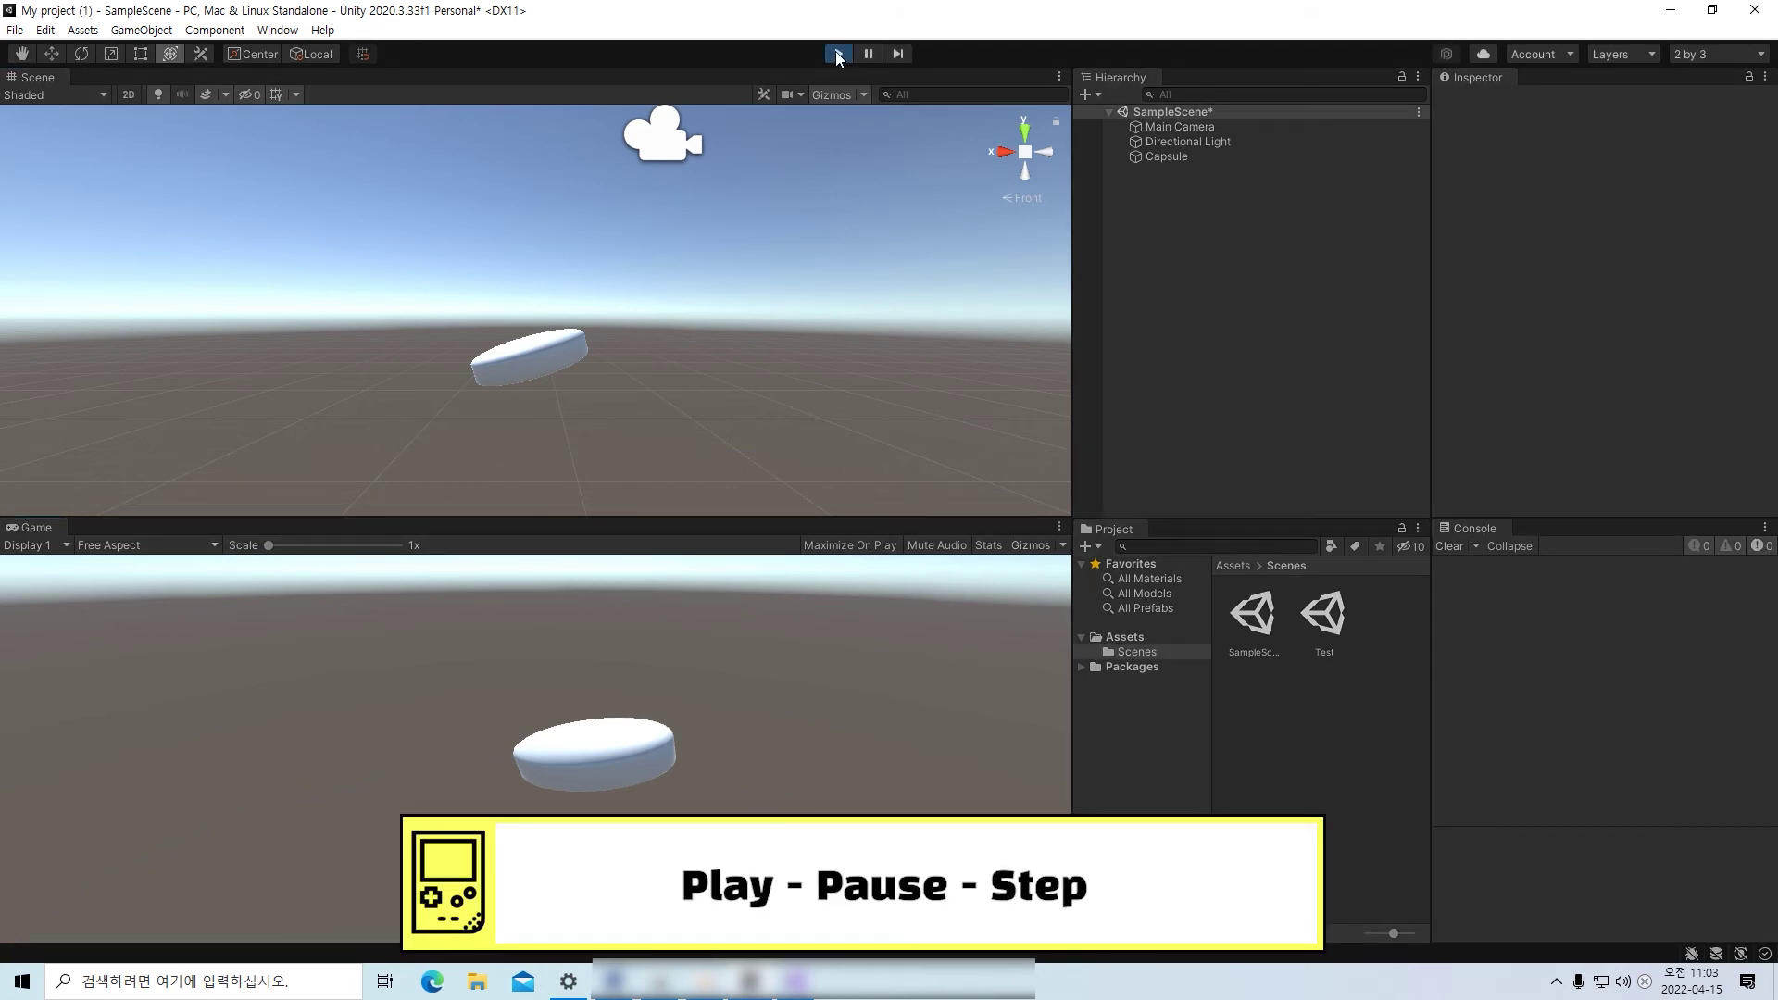
pyautogui.click(837, 54)
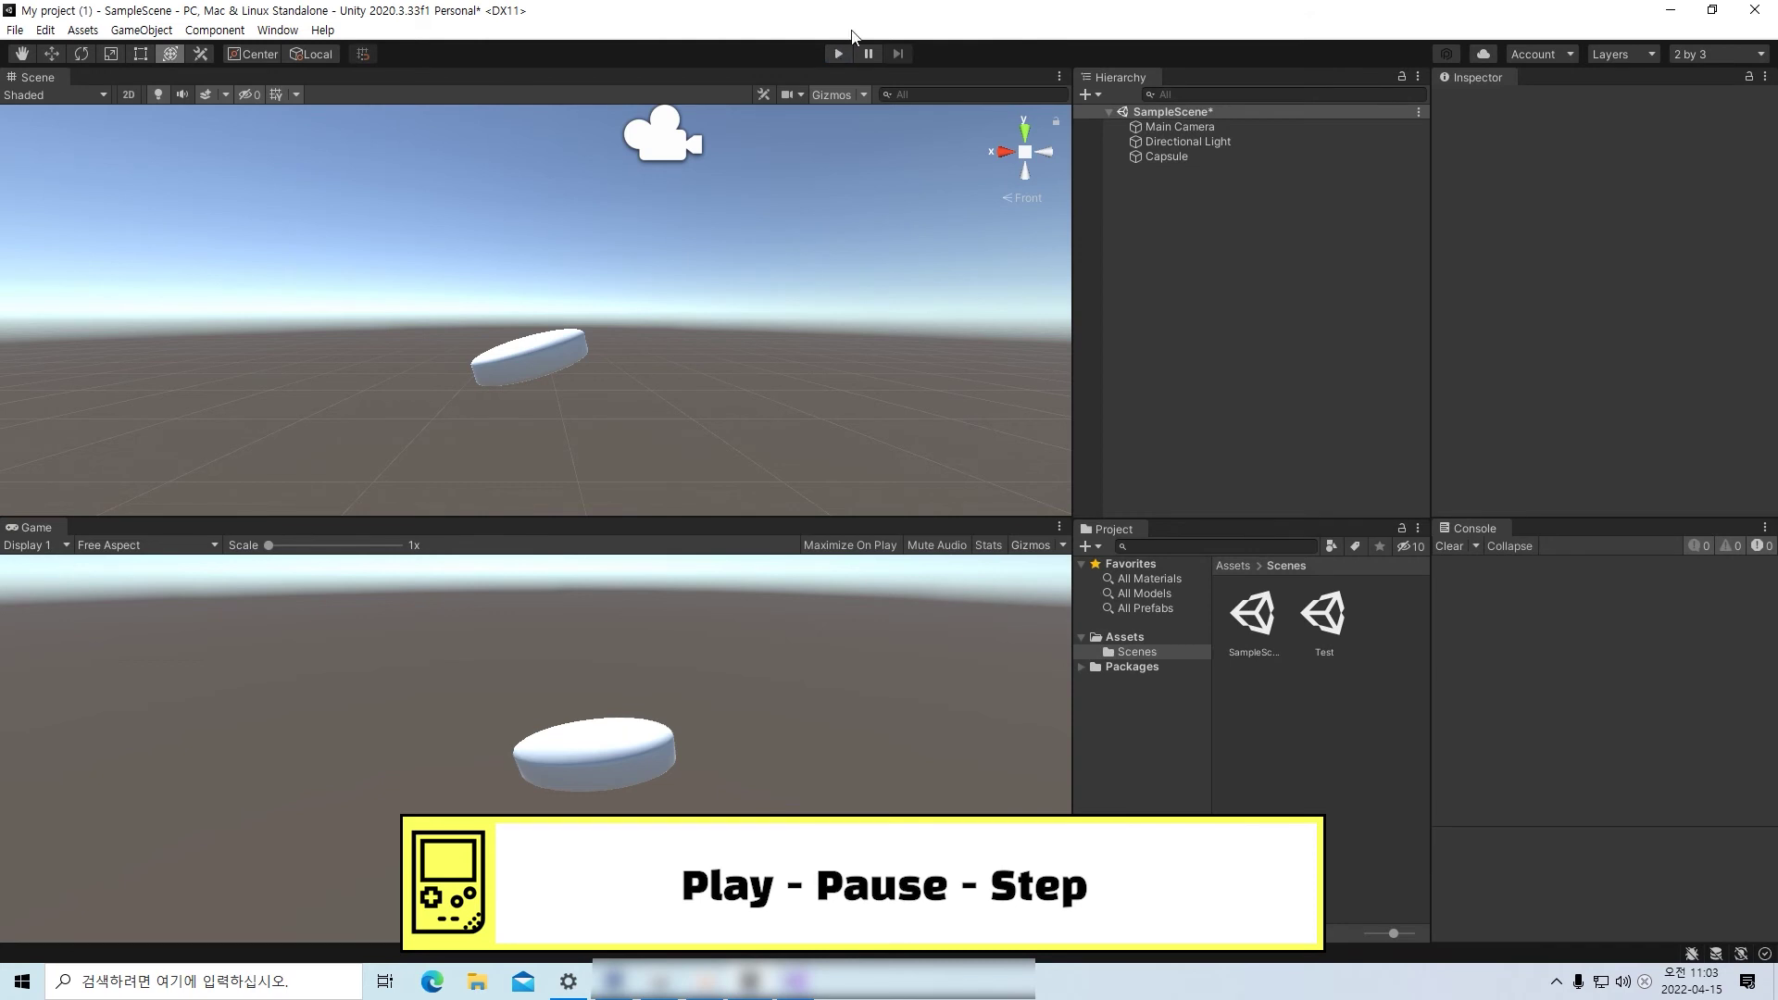
pyautogui.click(840, 53)
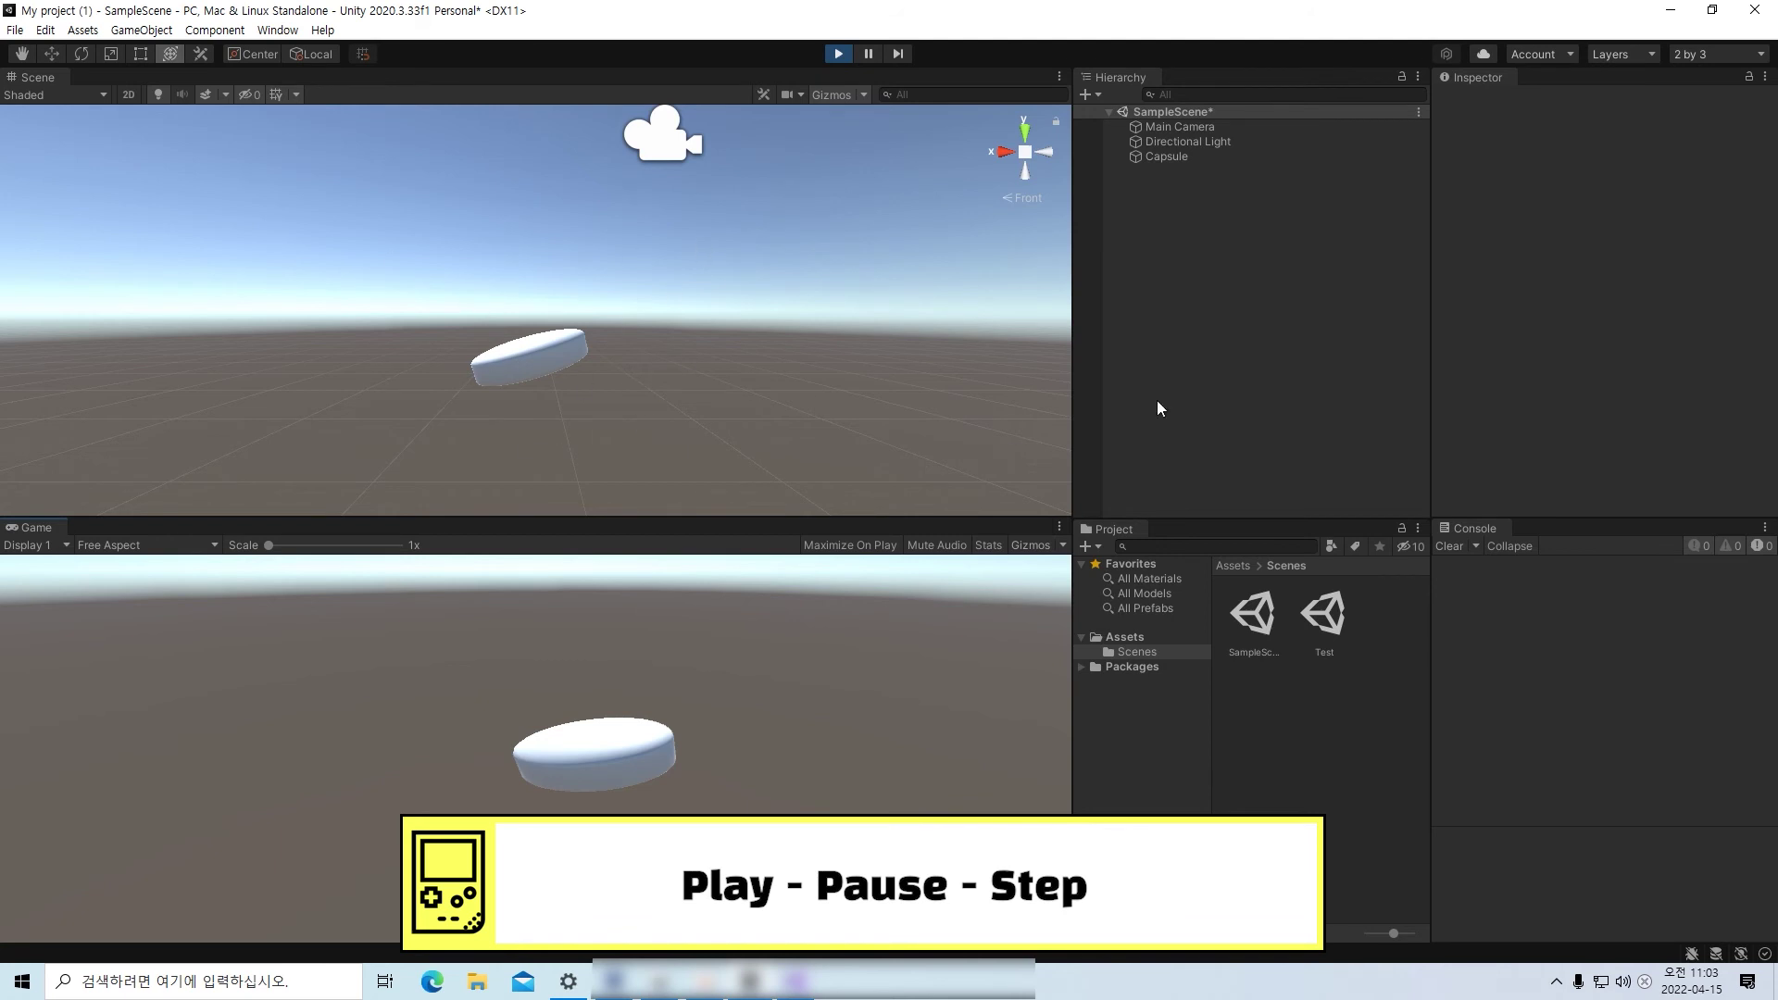
pyautogui.click(839, 54)
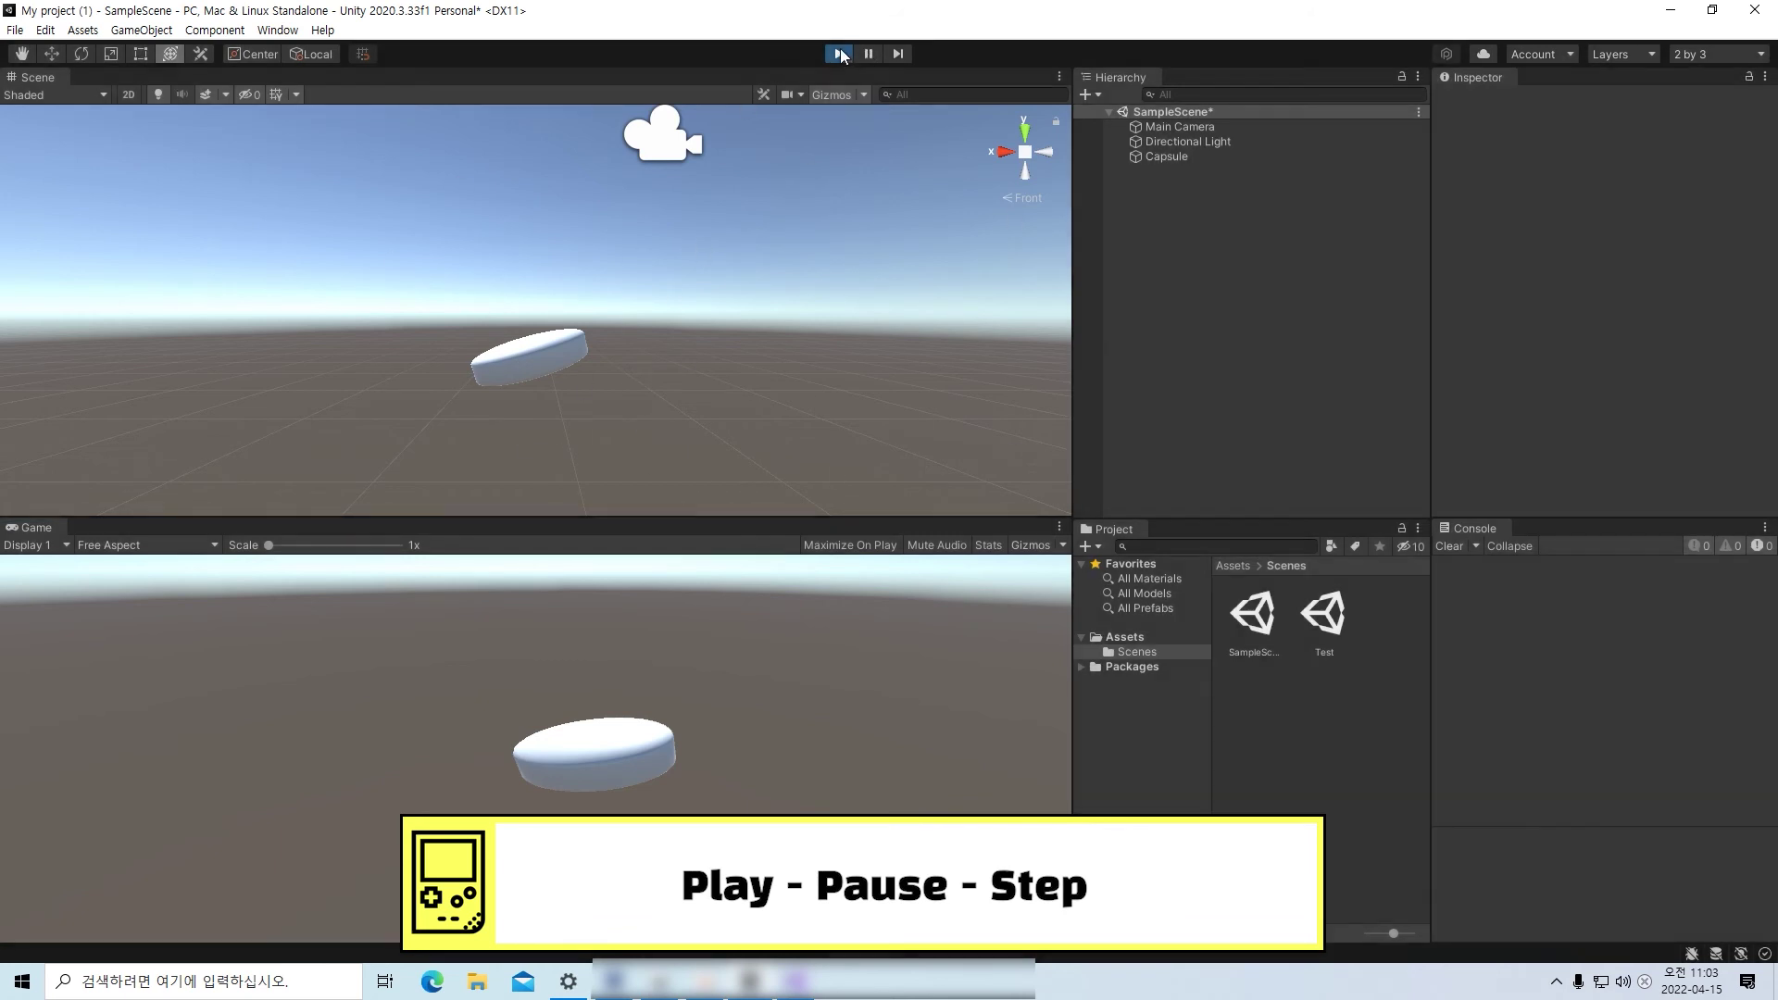
# - Open the Test scene, saving the changes to SampleScene, and inspect the Cube's components before deselecting it
pyautogui.doubleClick(1324, 626)
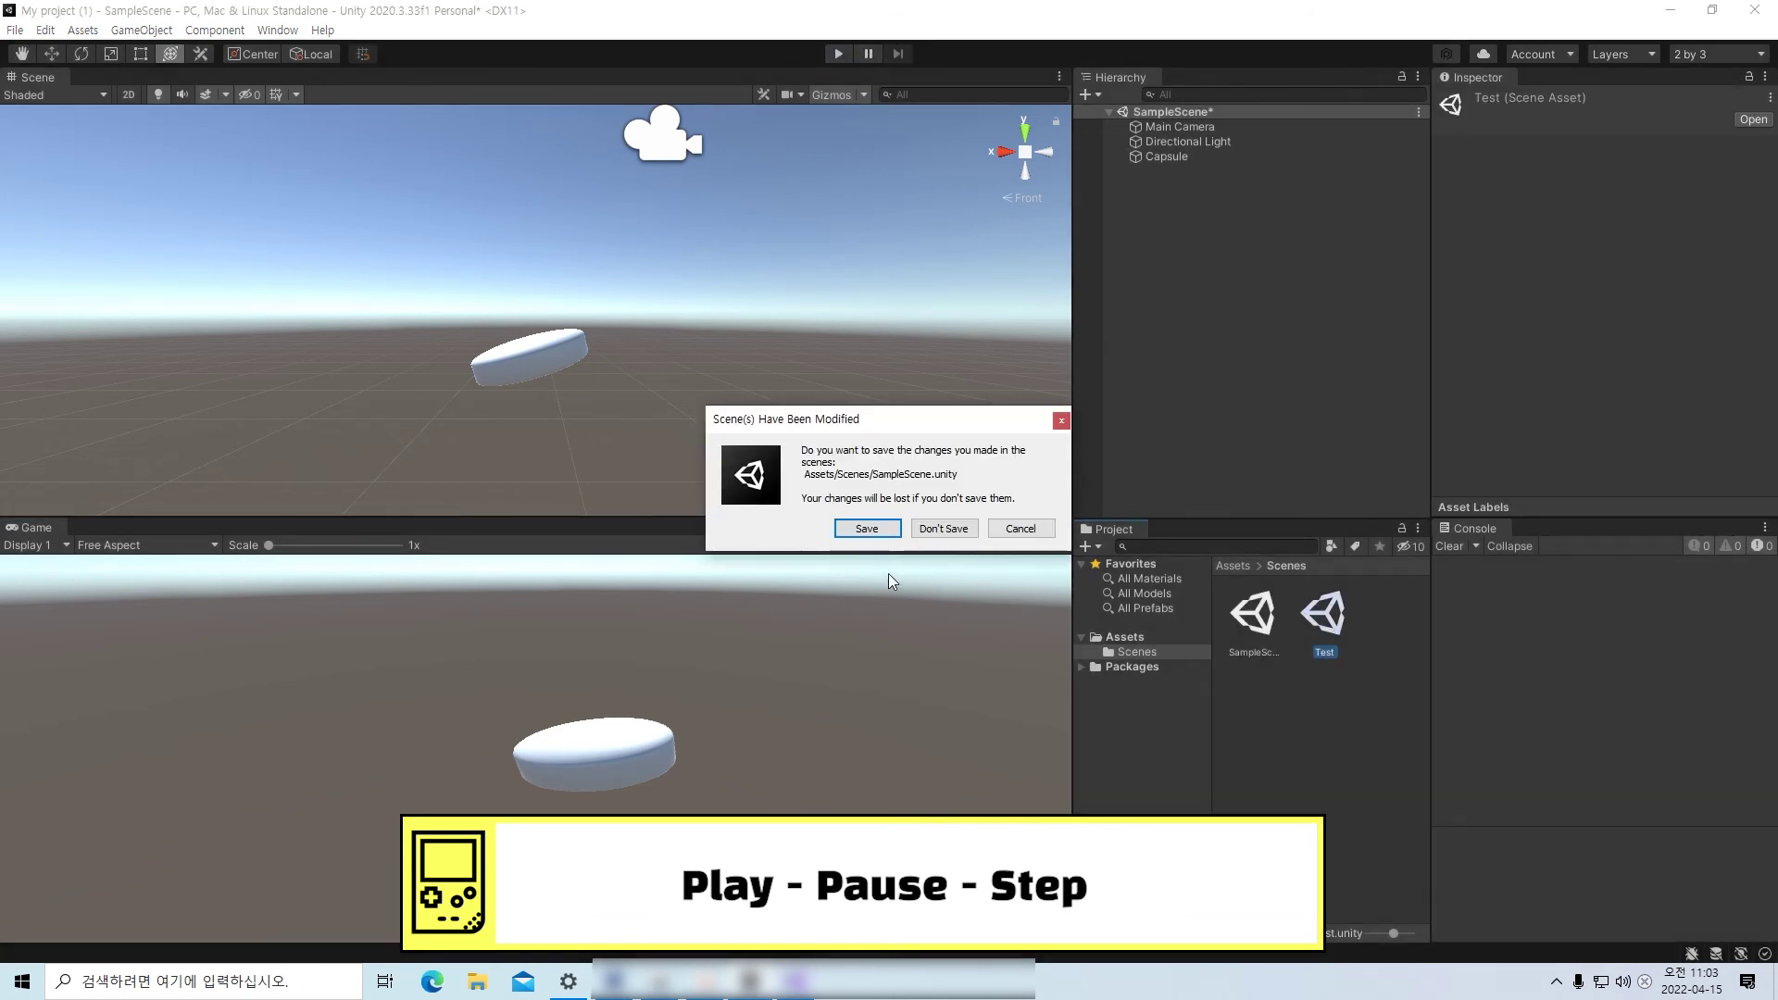
pyautogui.click(863, 525)
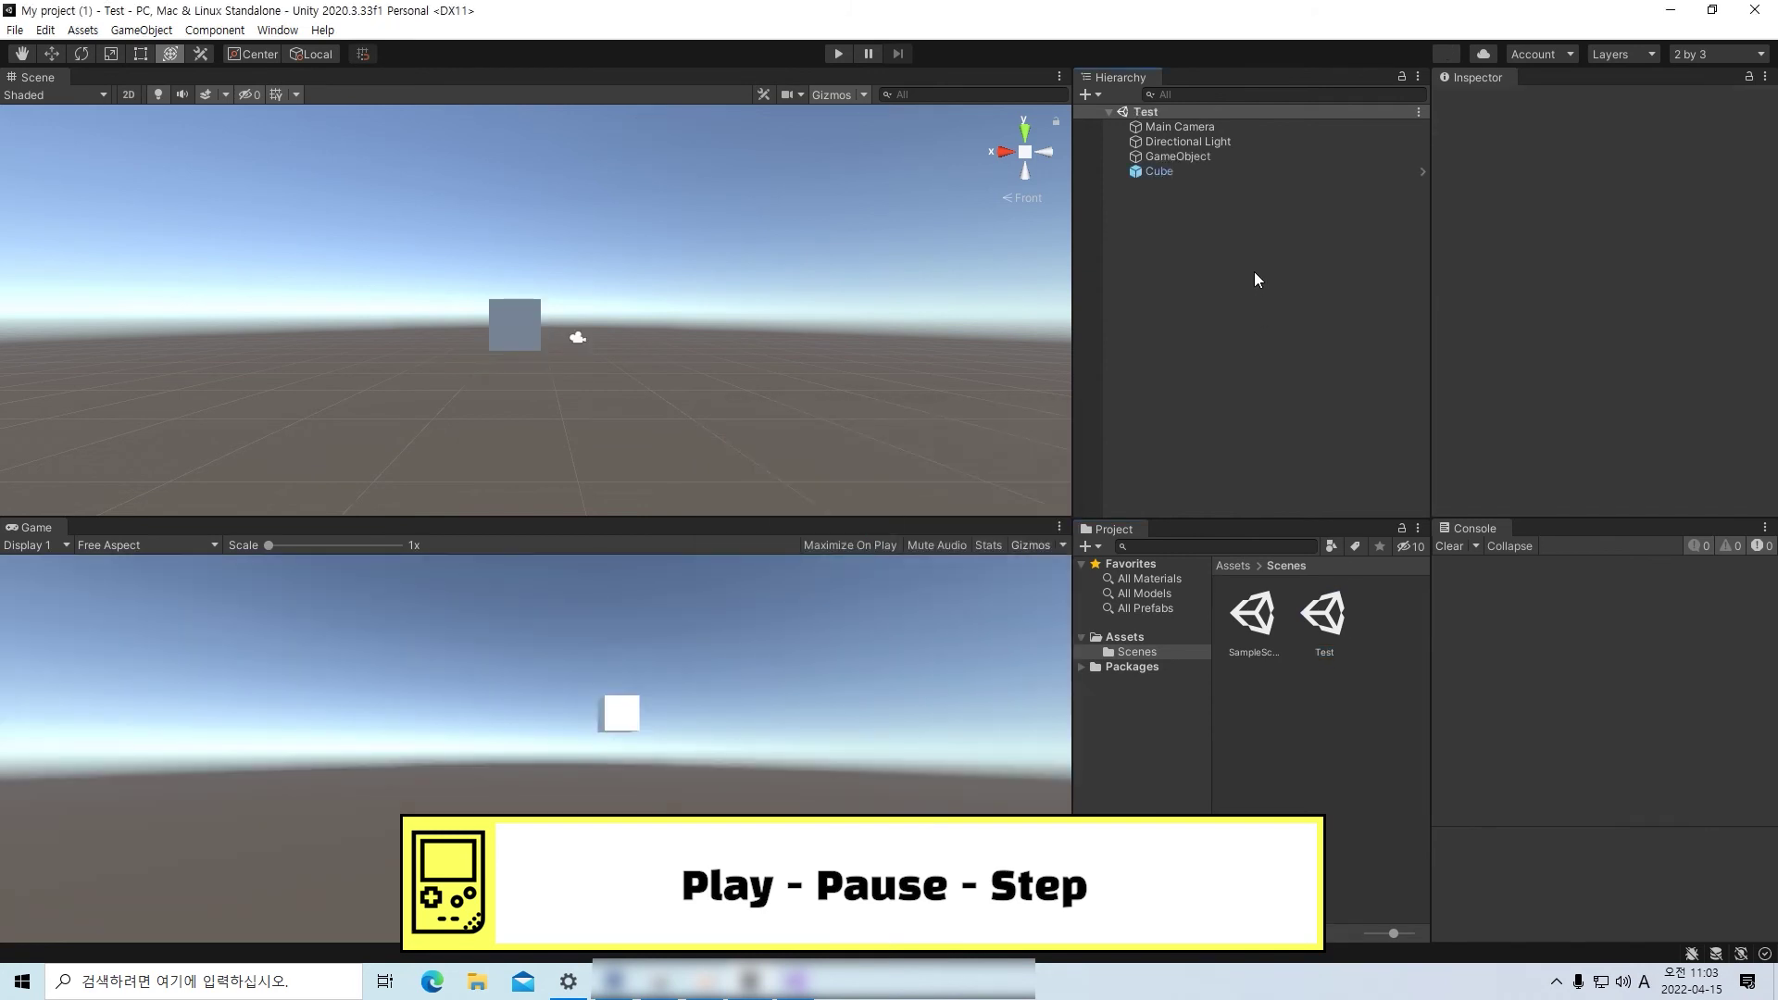
pyautogui.click(1193, 168)
pyautogui.scroll(-5, 1621, 403)
pyautogui.scroll(5, 1619, 403)
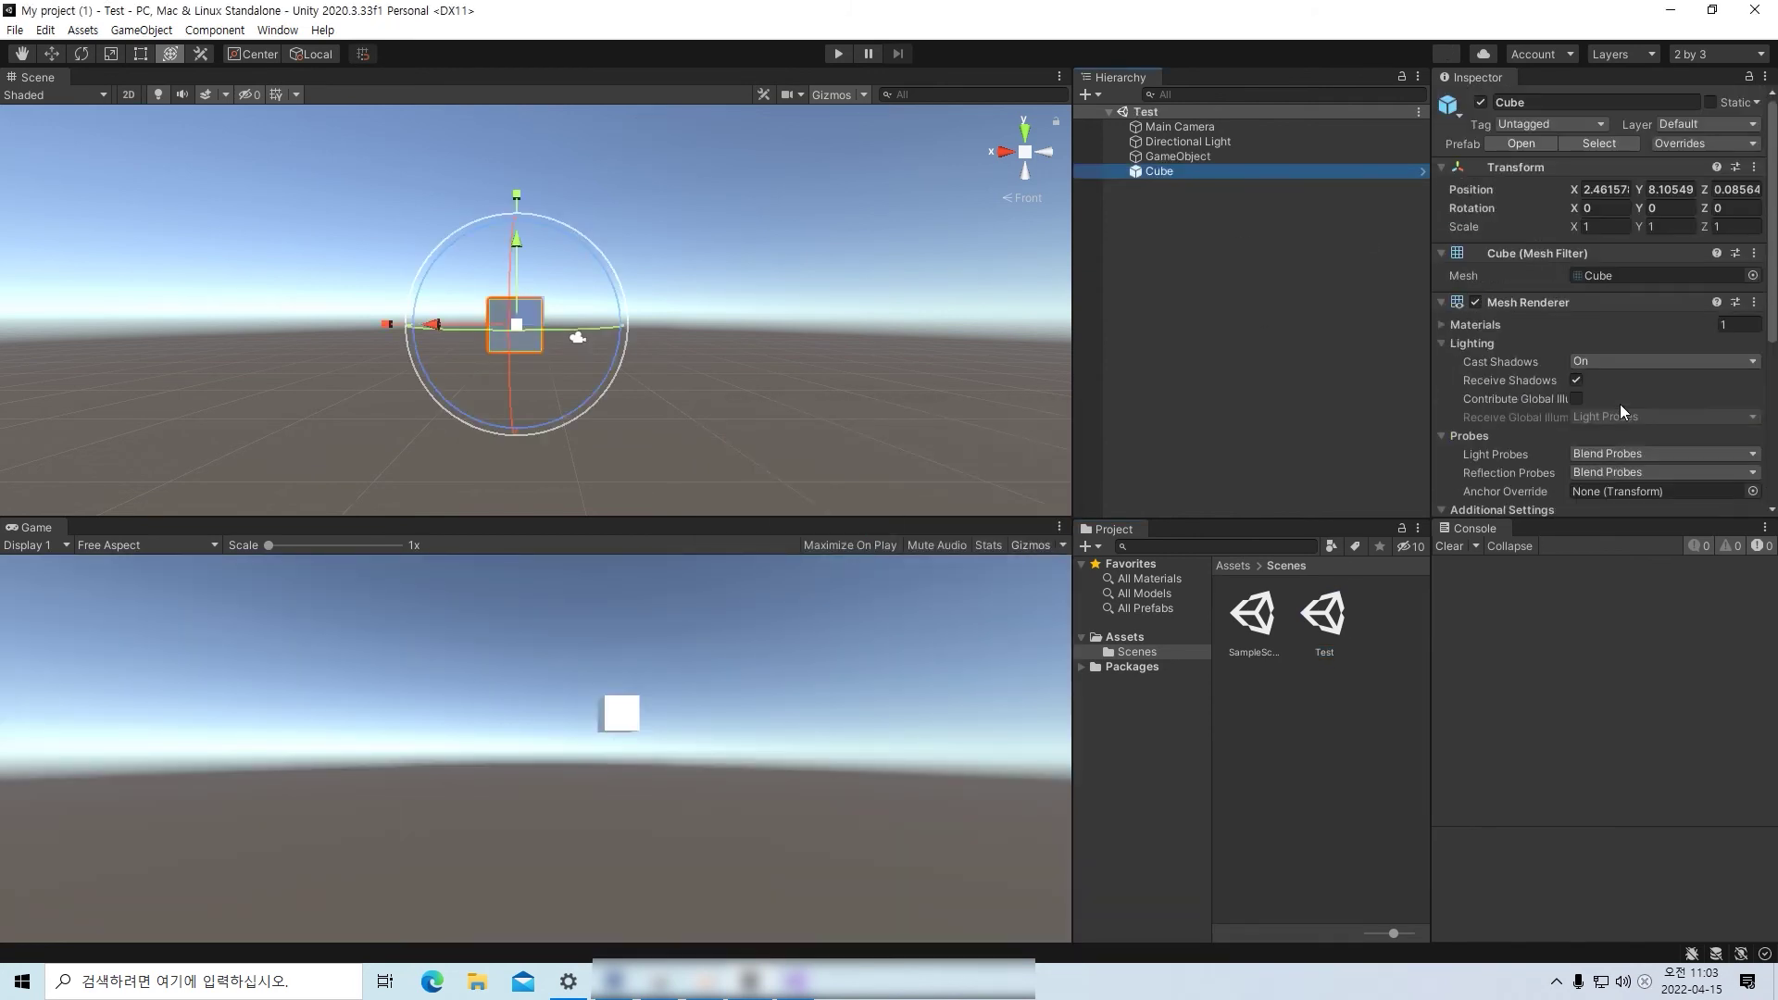
pyautogui.click(1321, 371)
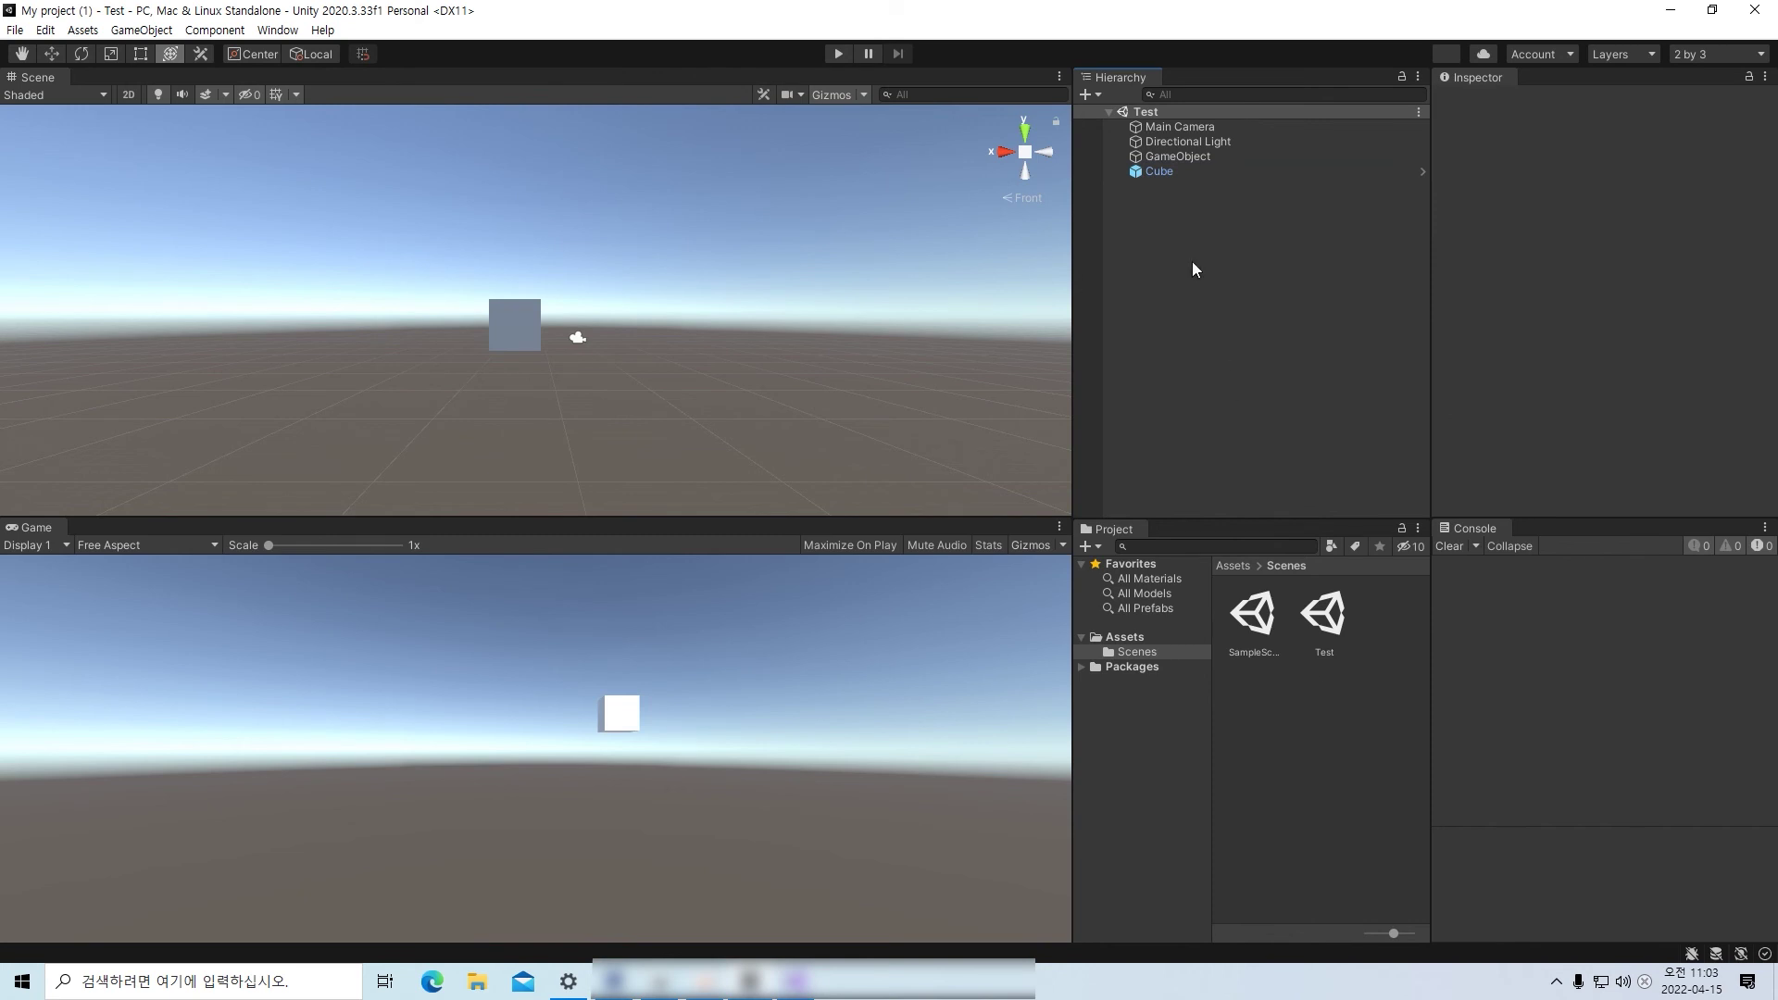
pyautogui.click(1189, 173)
pyautogui.click(1315, 278)
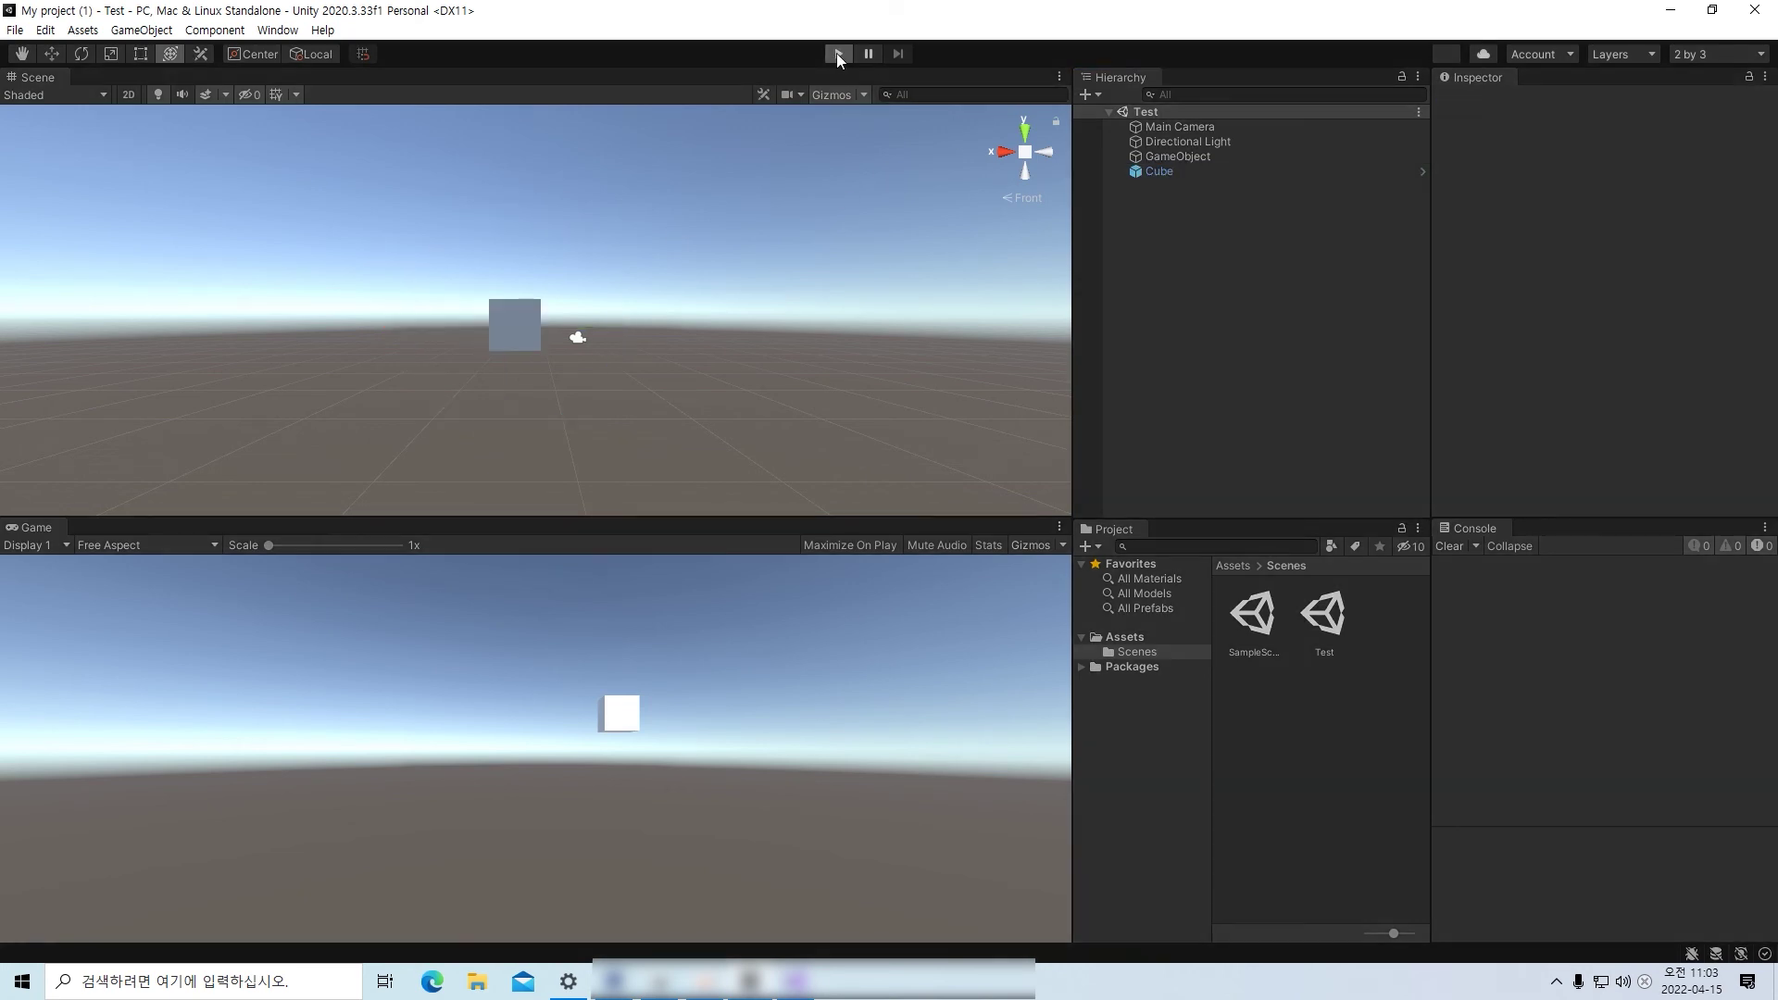
# - Add a Rigidbody component to the Cube, review its component settings, and leave the Cube deselected
pyautogui.click(839, 54)
pyautogui.click(1174, 169)
pyautogui.click(1598, 491)
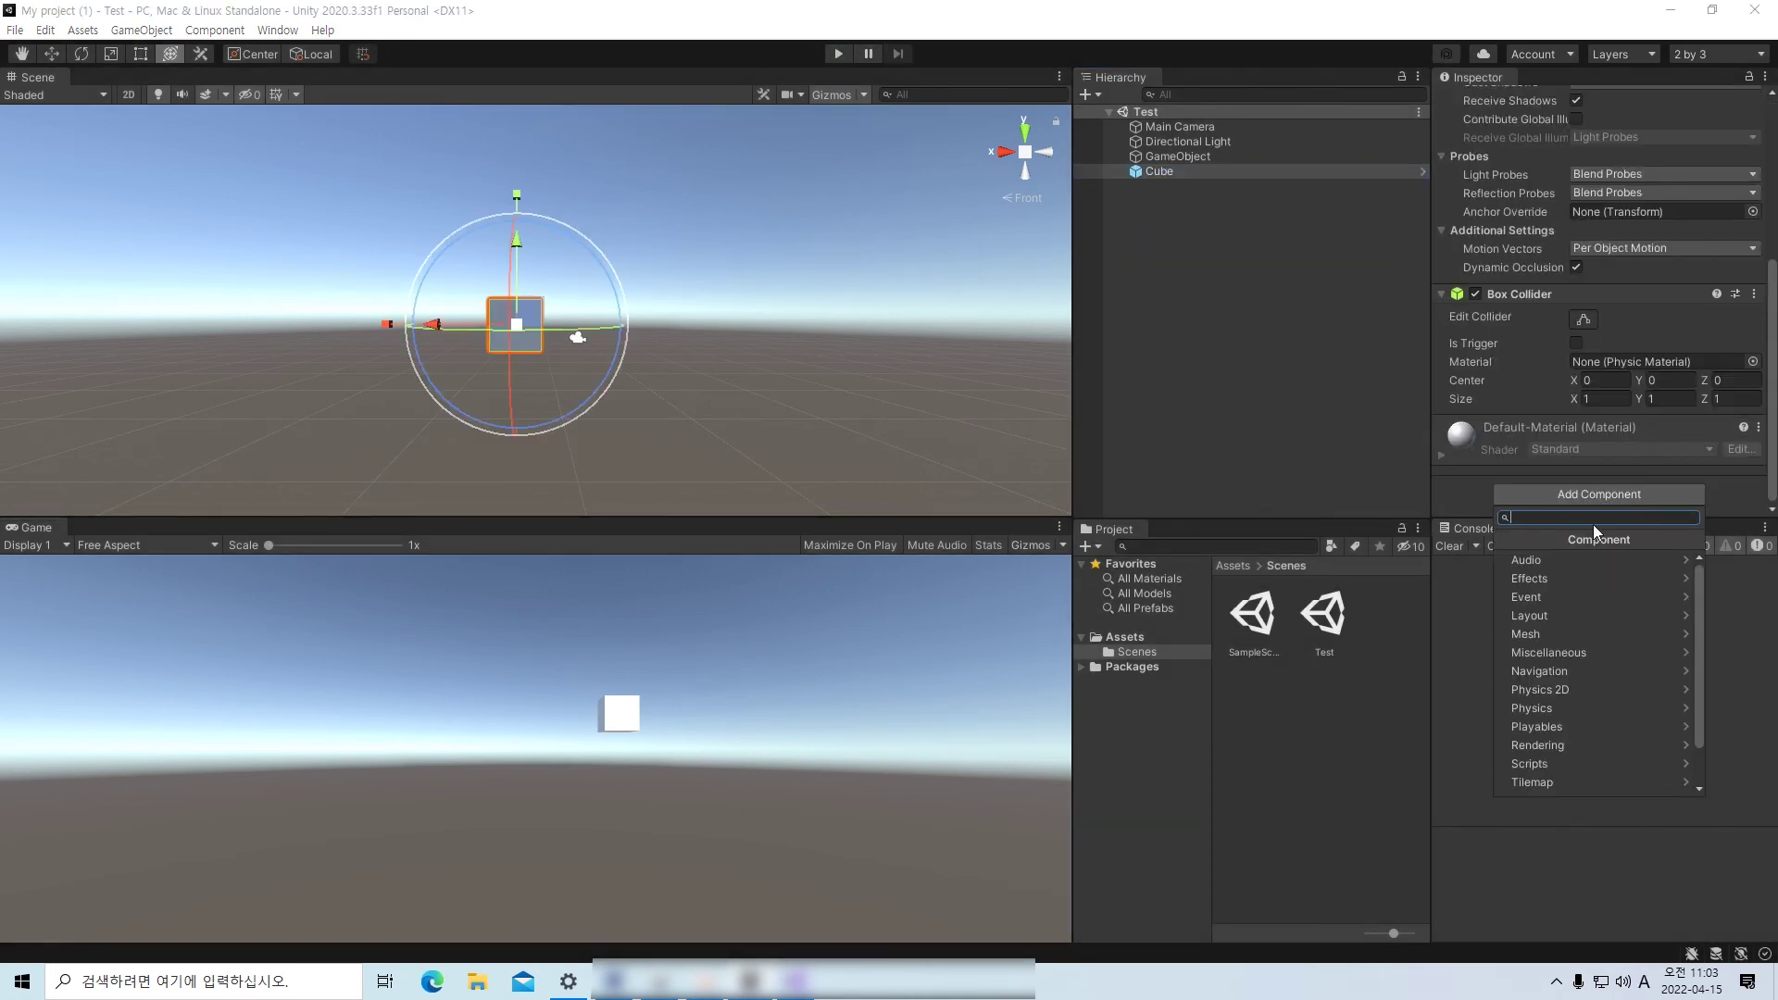
pyautogui.write('rigi')
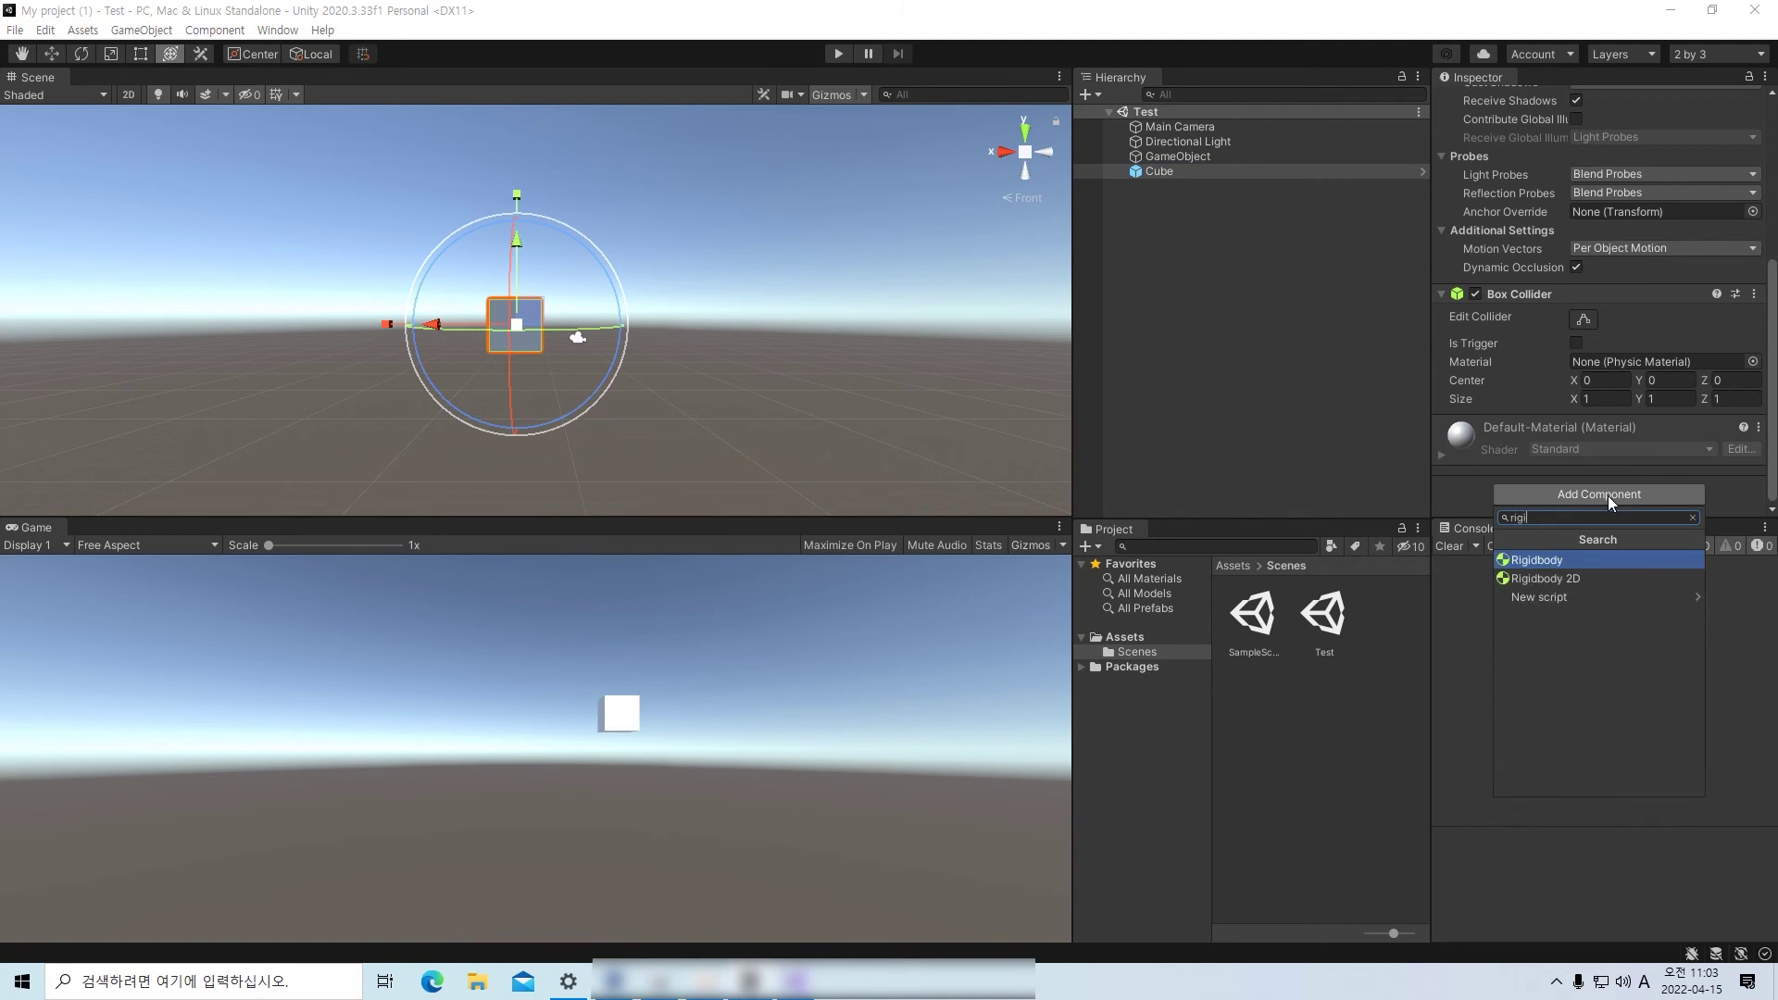
pyautogui.press('Return')
pyautogui.scroll(-3, 1602, 492)
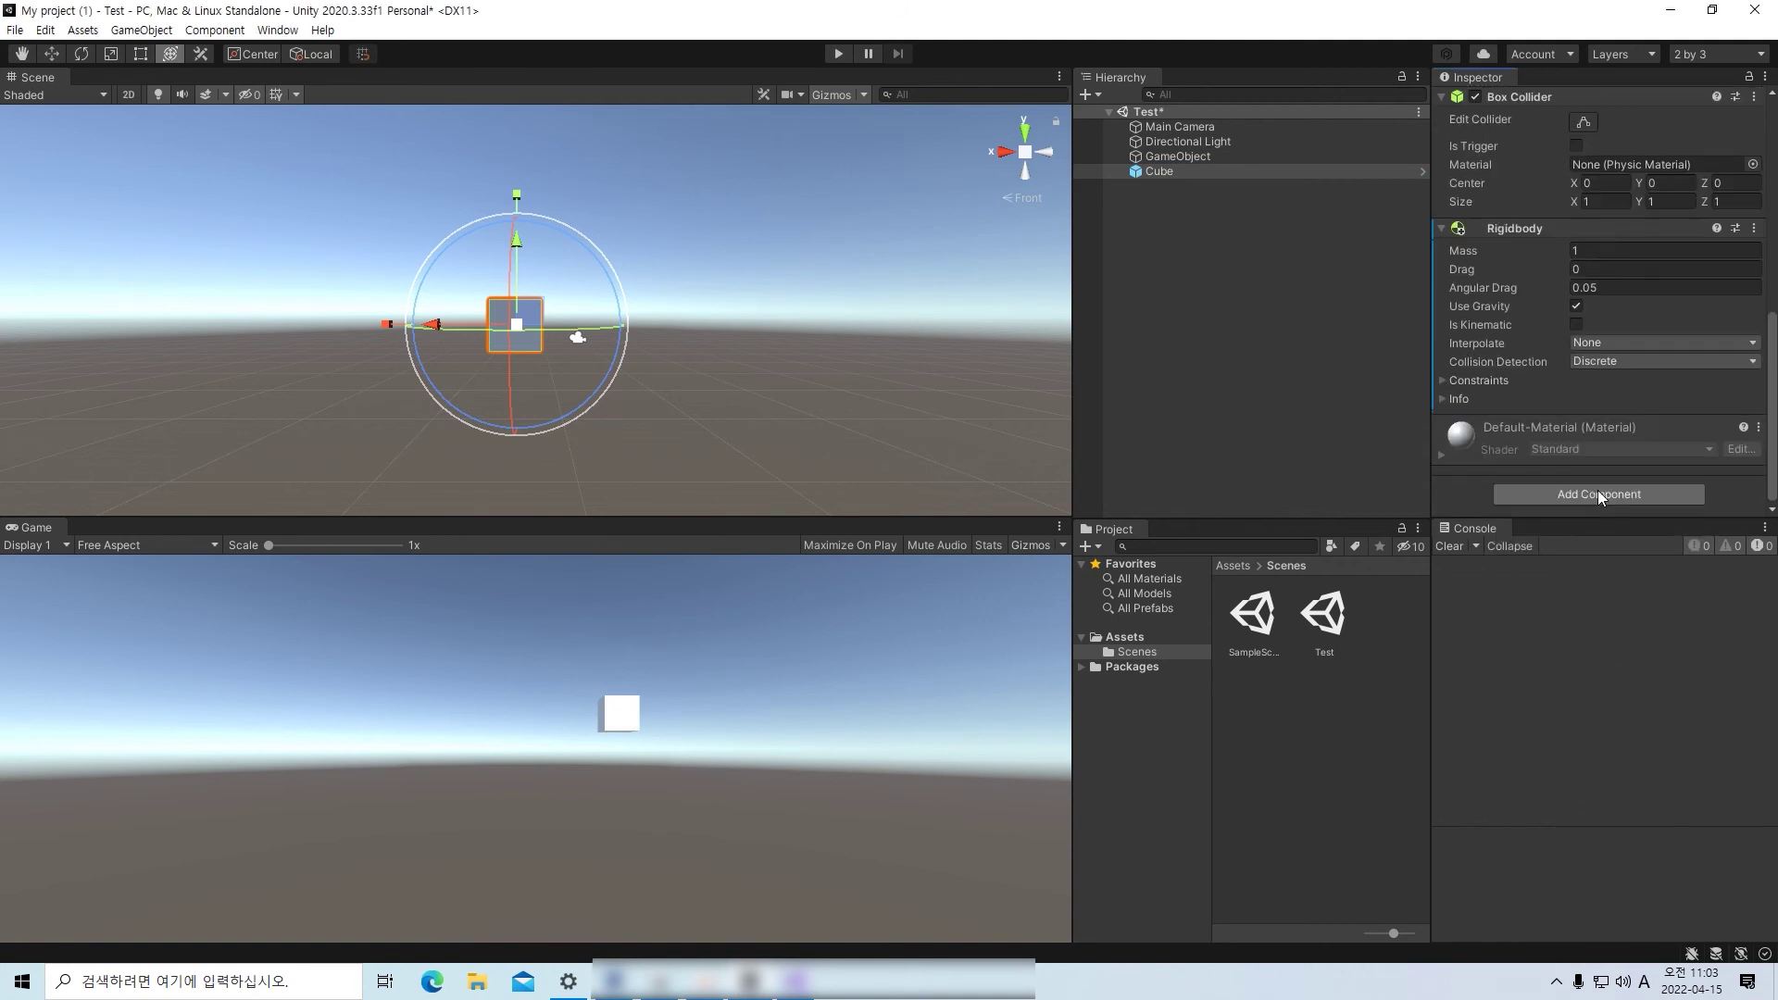
pyautogui.click(1252, 312)
pyautogui.click(1192, 172)
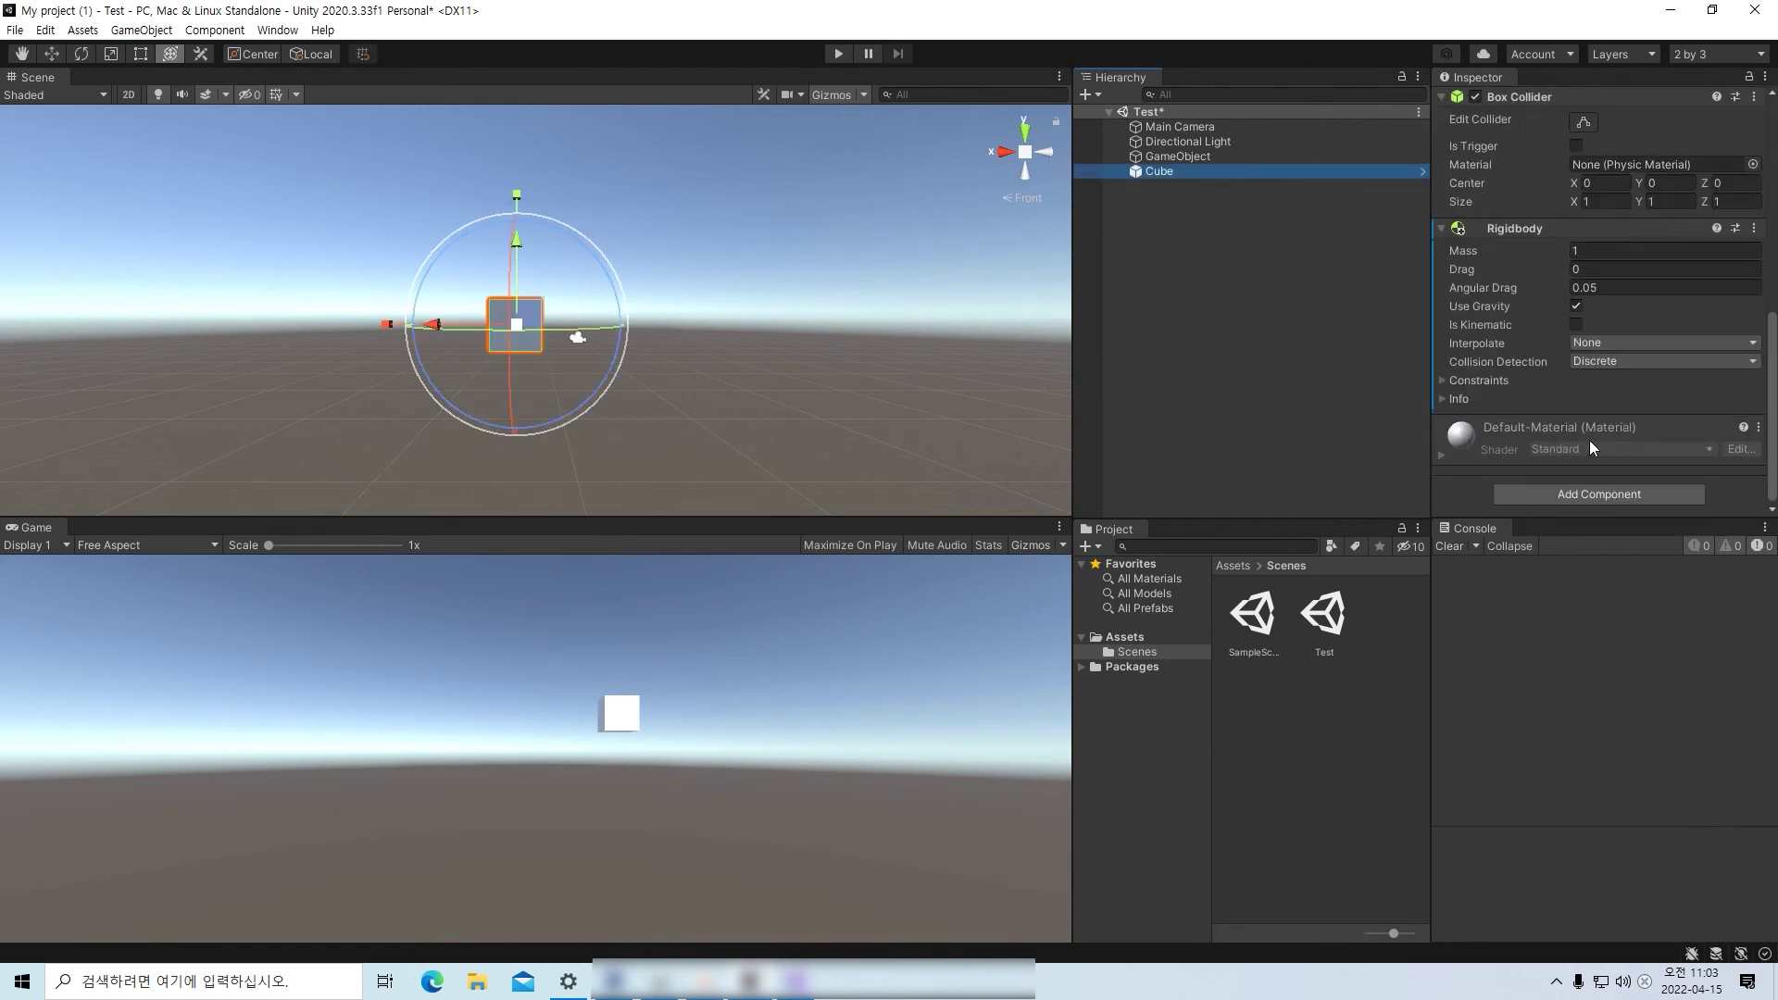
pyautogui.scroll(5, 1589, 441)
pyautogui.click(1351, 359)
# - Start and stop Play mode repeatedly to watch the Cube fall under gravity in the Test scene
pyautogui.click(837, 53)
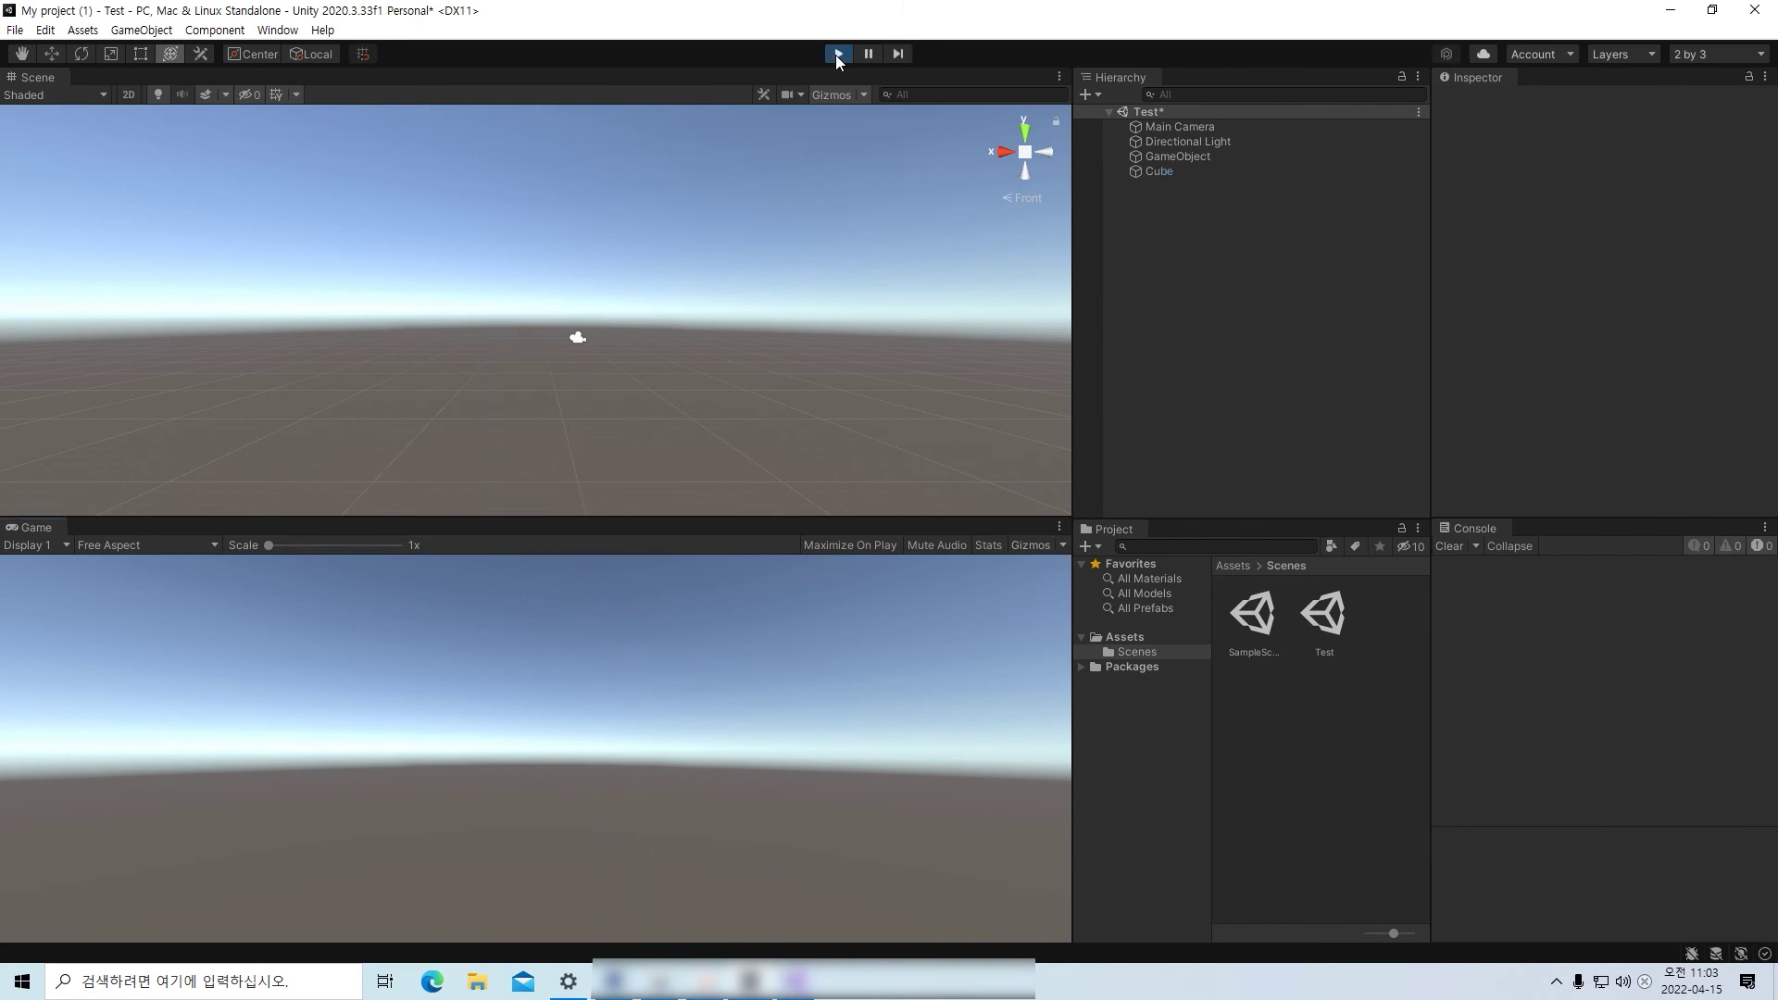
pyautogui.click(837, 54)
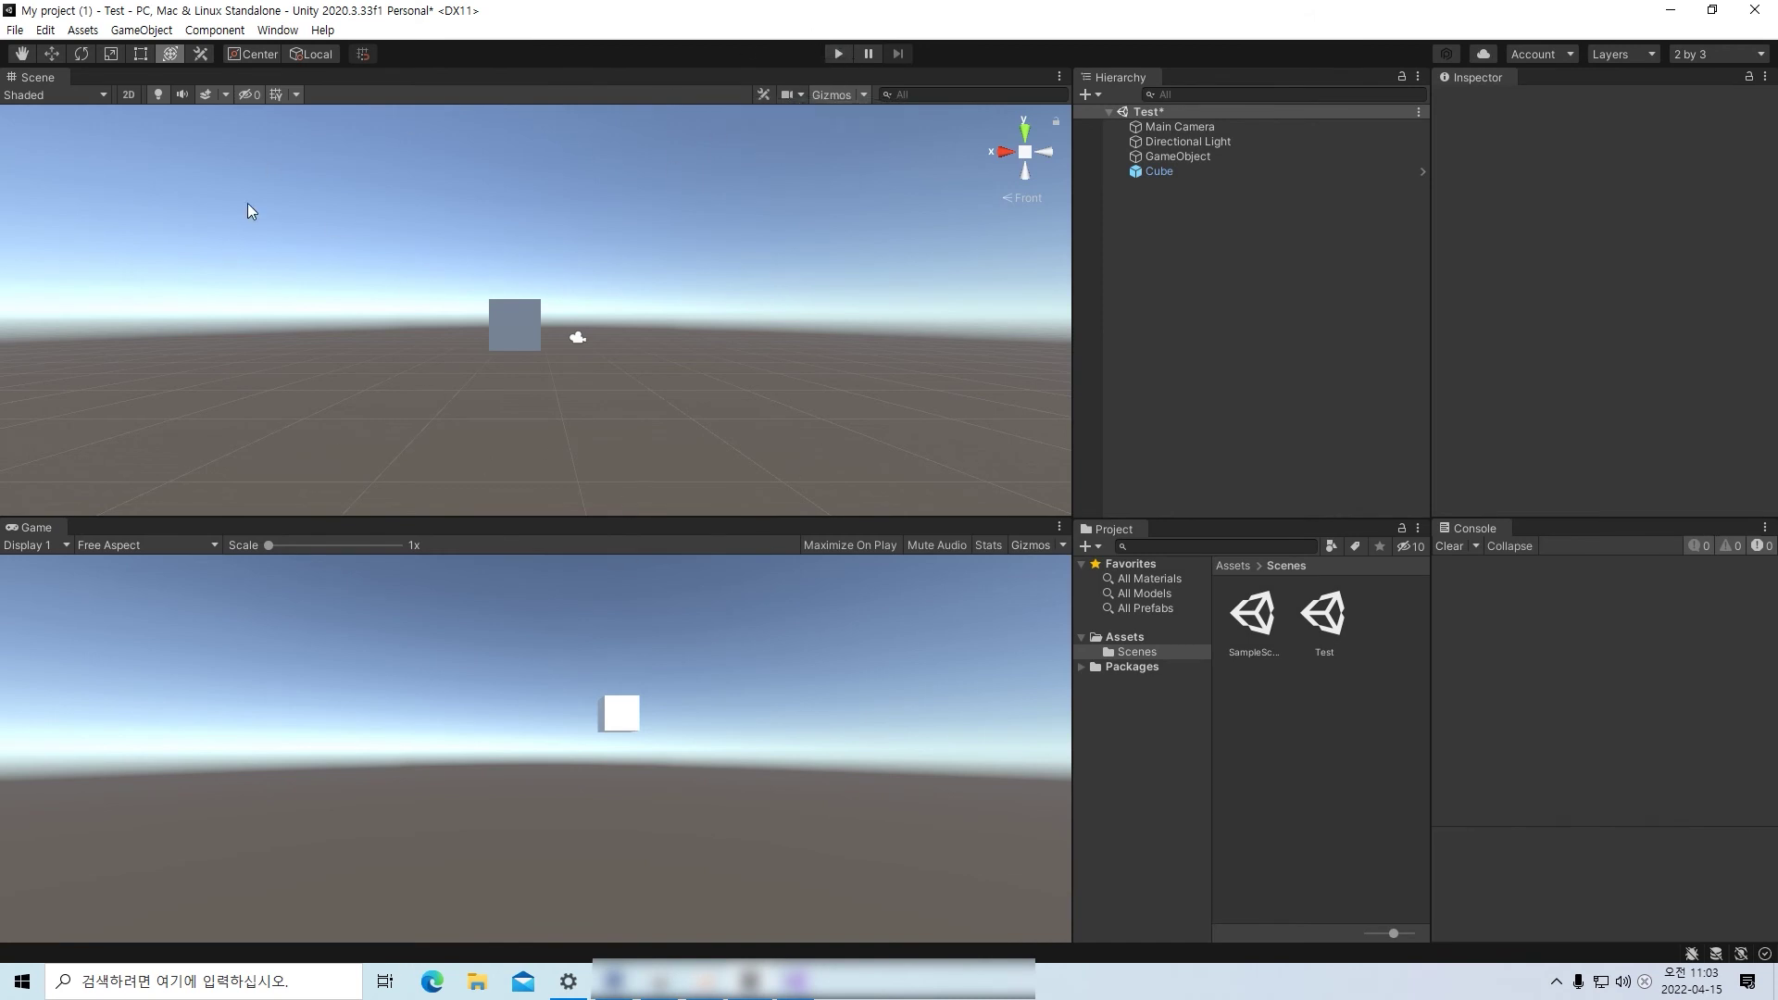
pyautogui.click(838, 54)
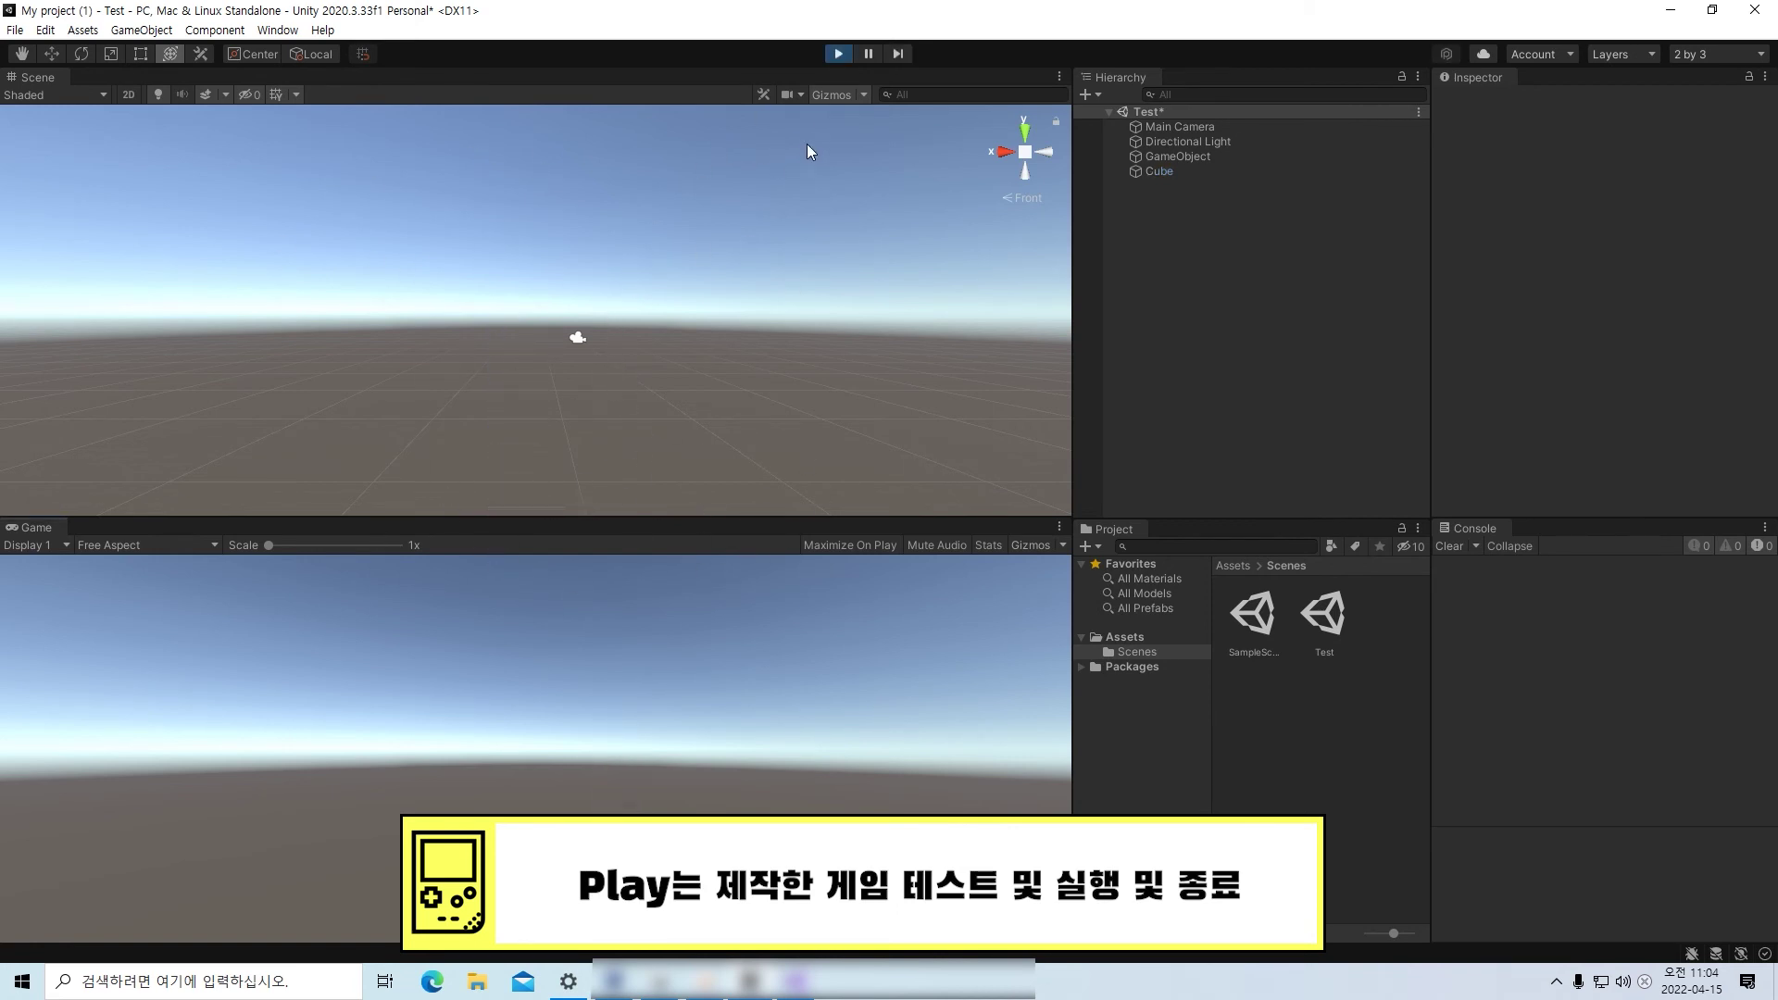
pyautogui.click(839, 54)
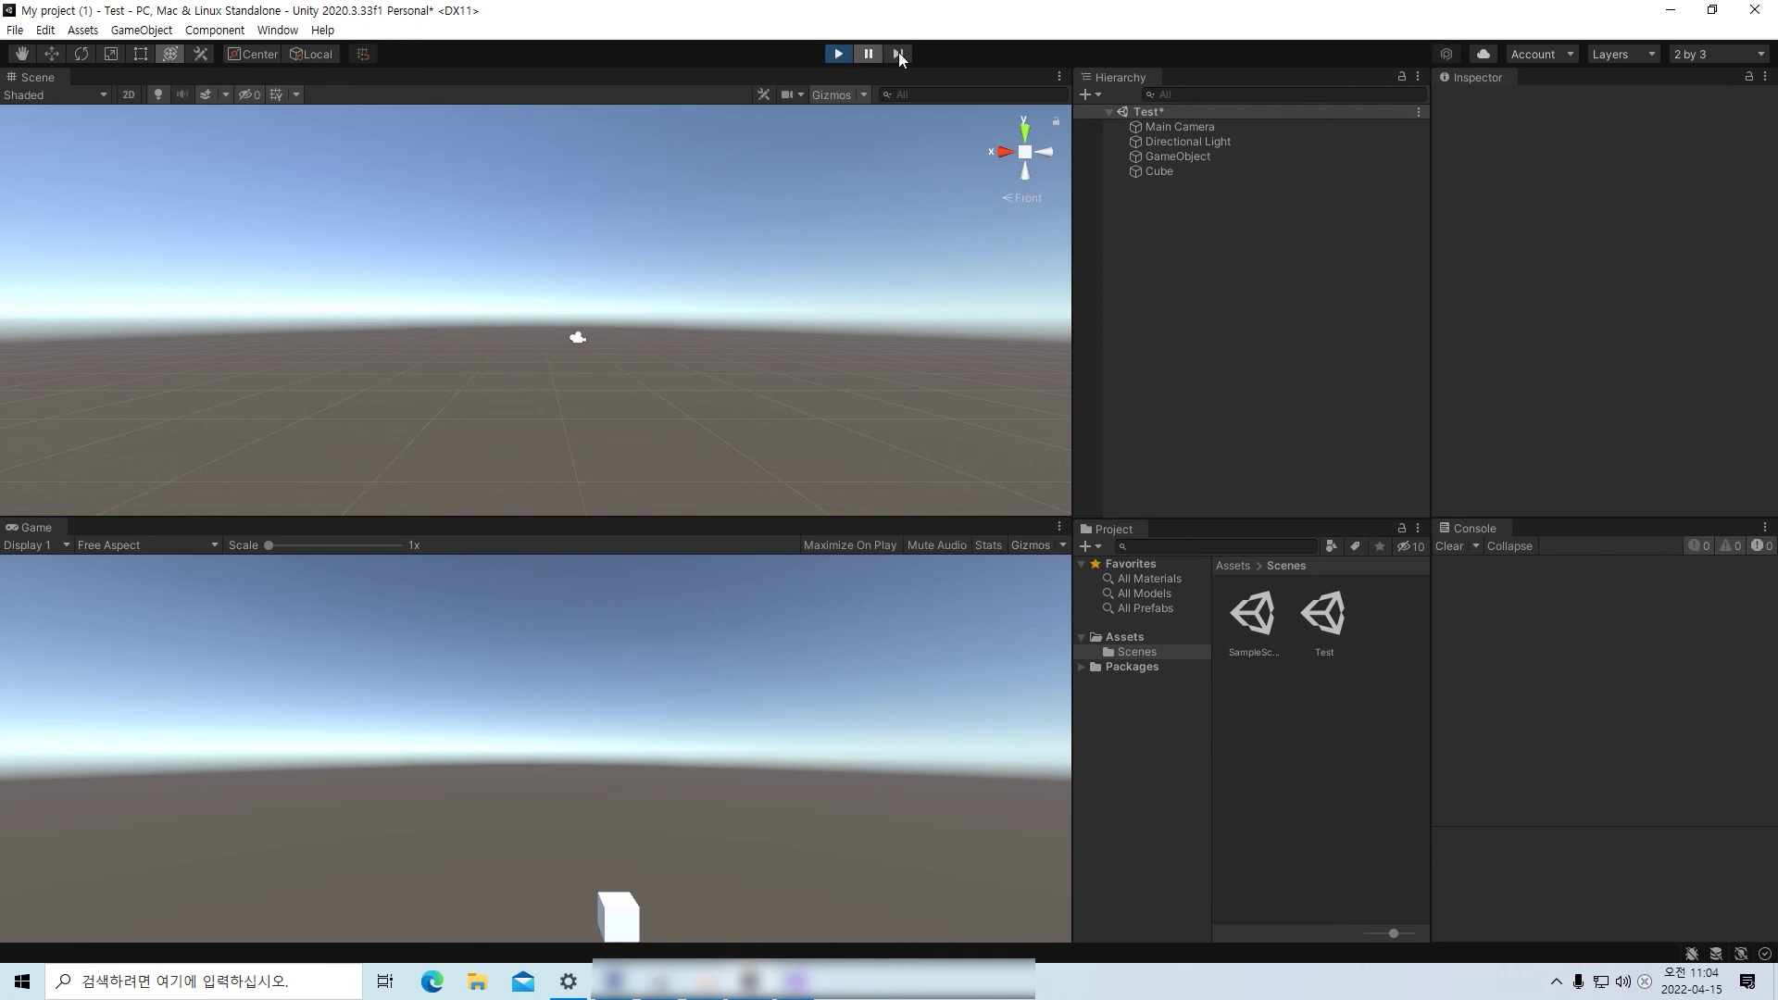
pyautogui.click(841, 54)
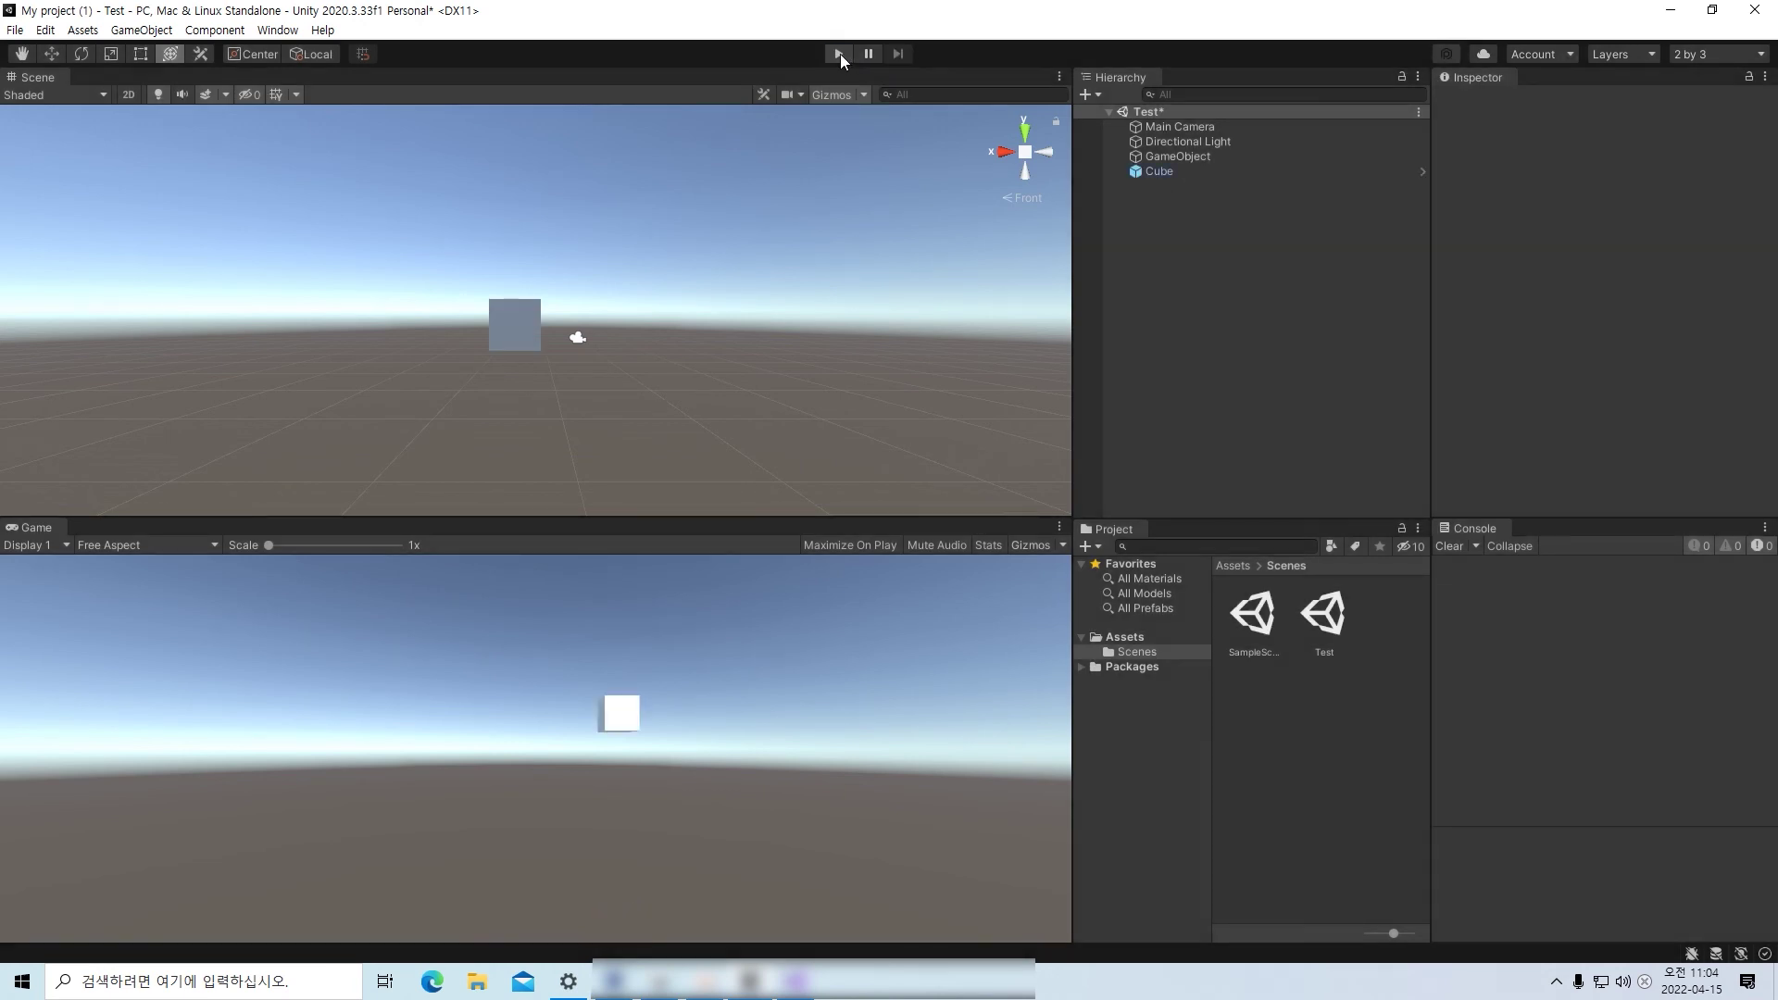
pyautogui.click(841, 54)
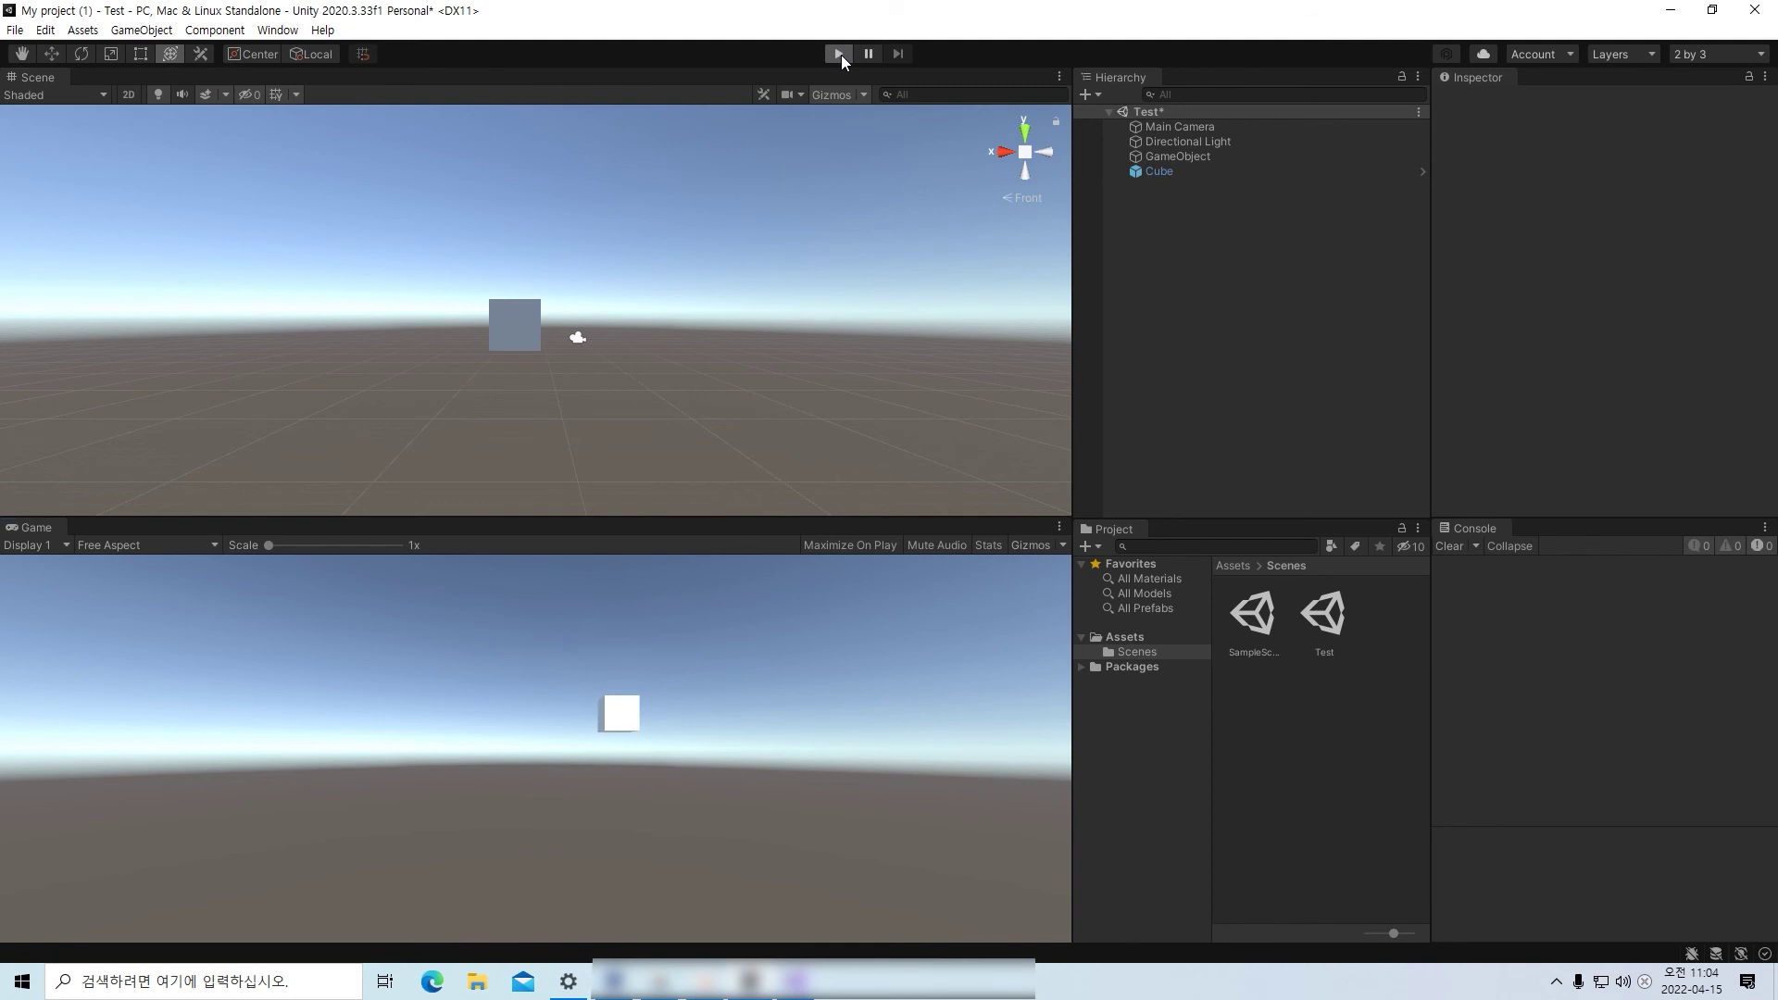
pyautogui.click(844, 52)
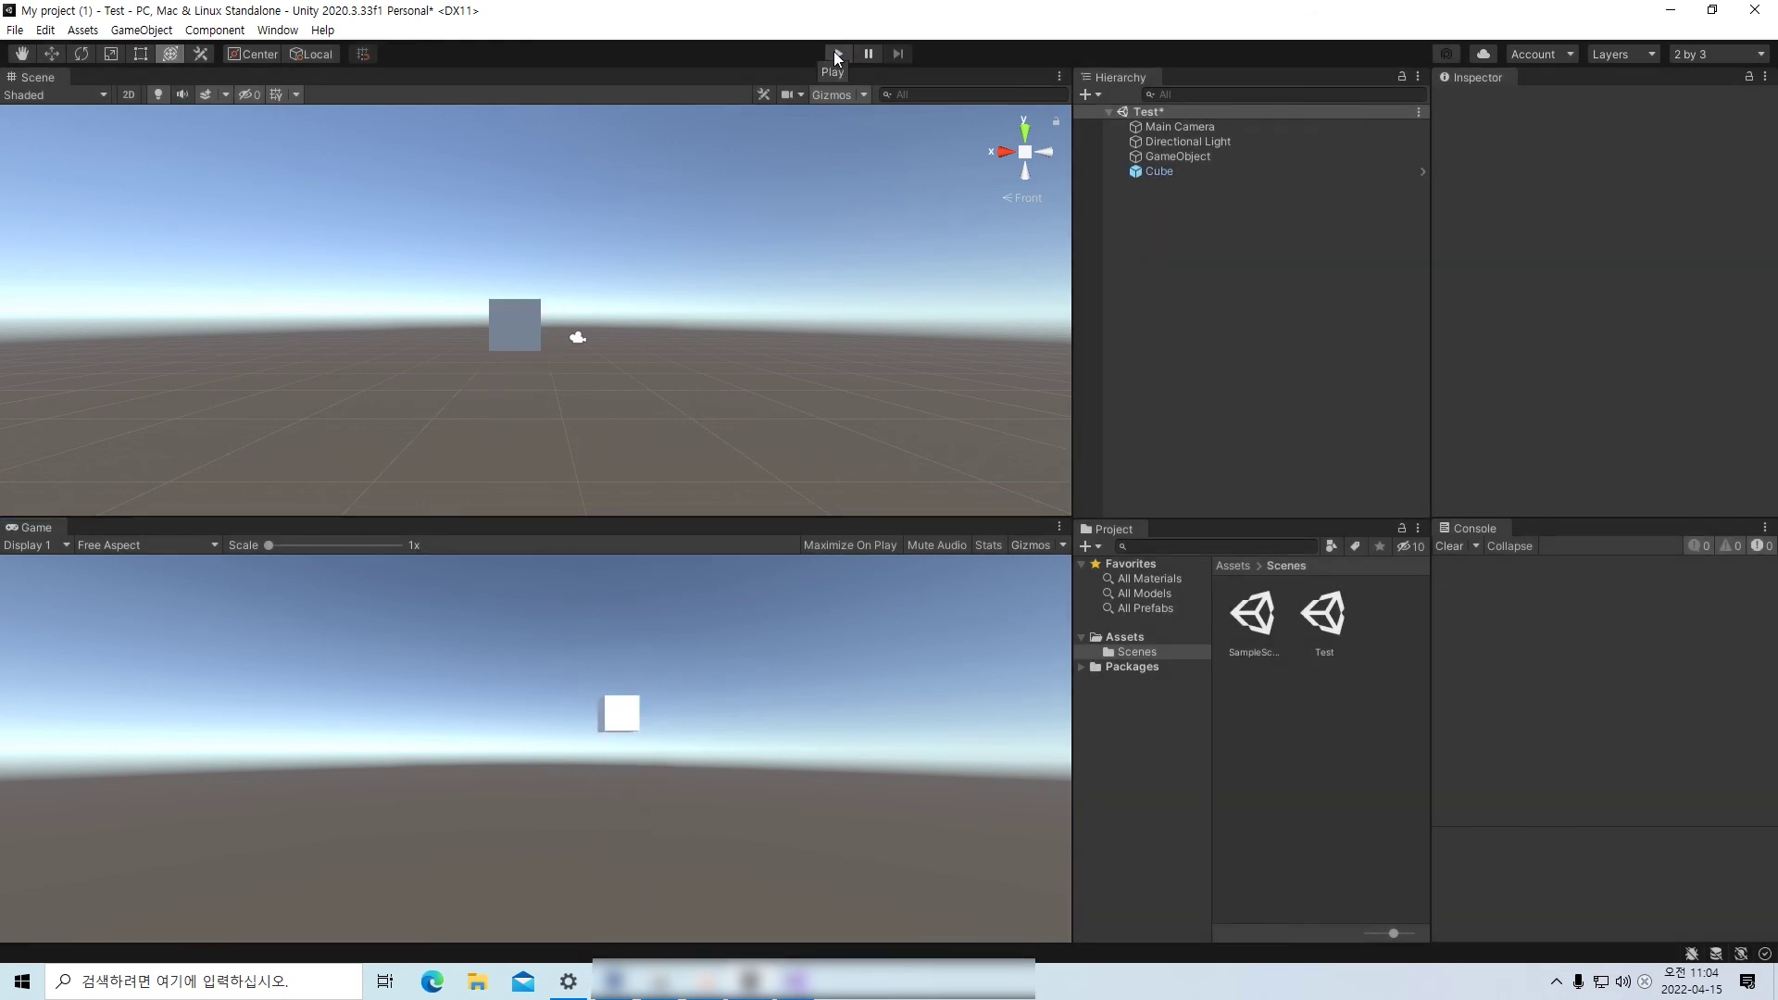
pyautogui.hotkey('ctrl', 'p')
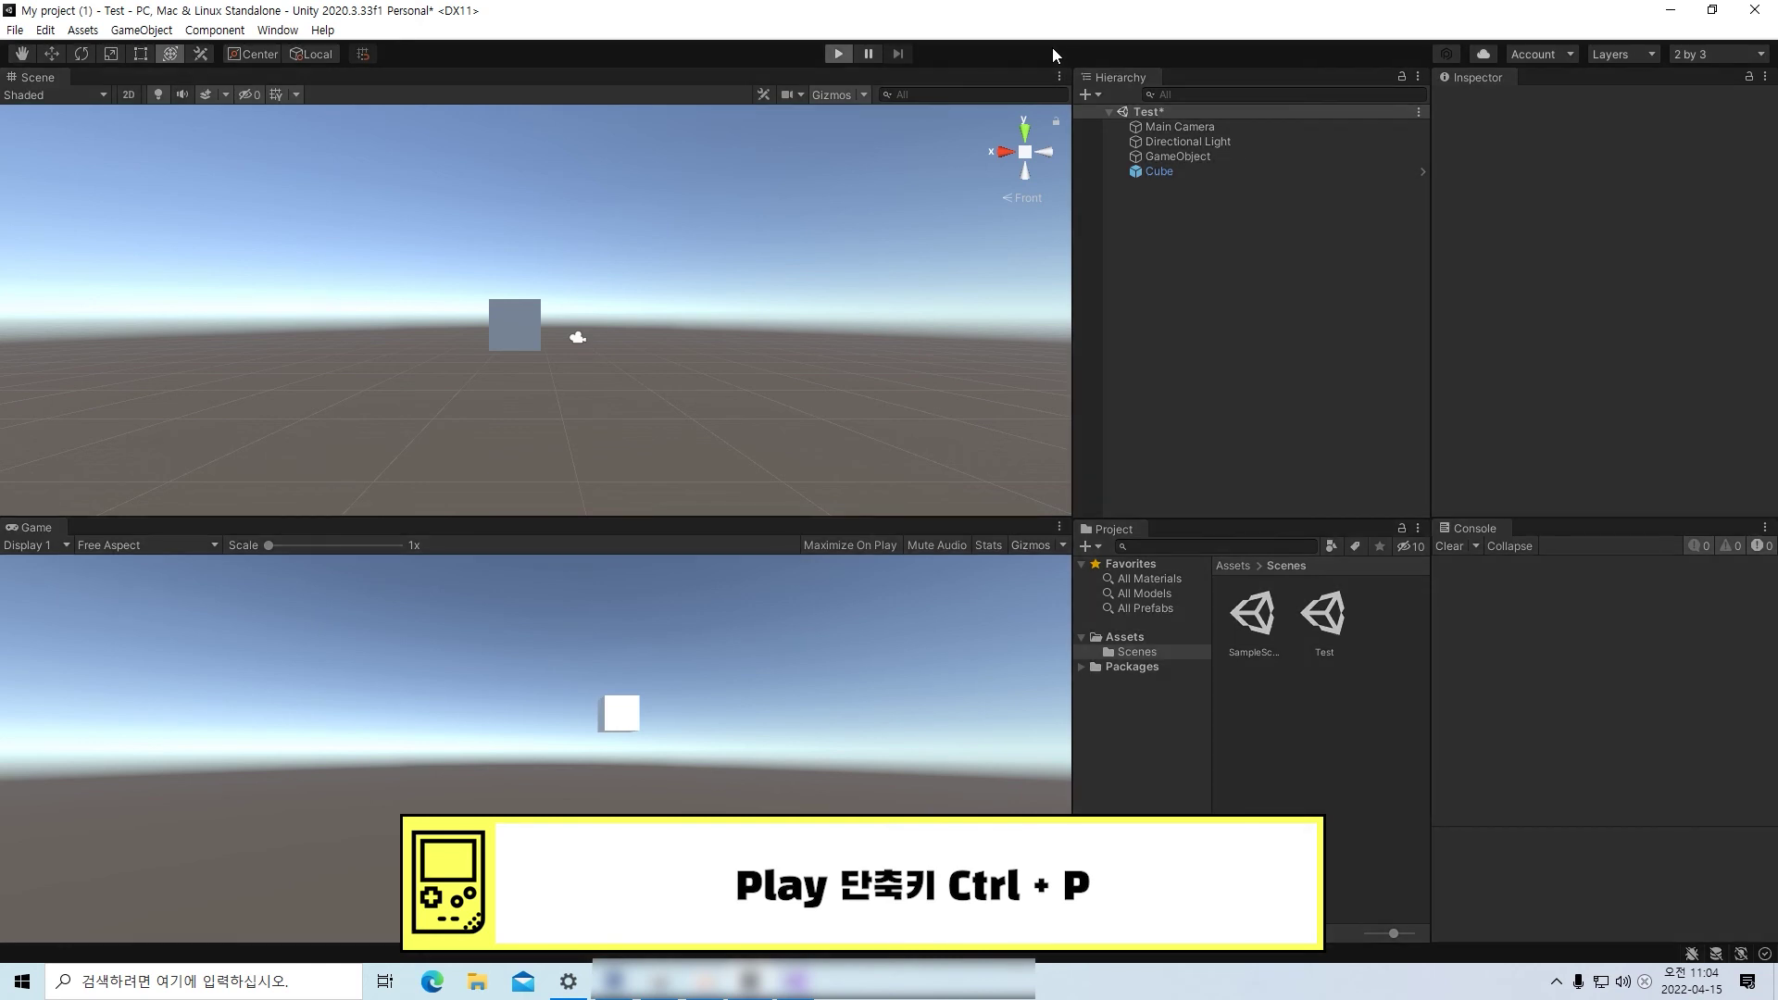
pyautogui.hotkey('ctrl', 'p')
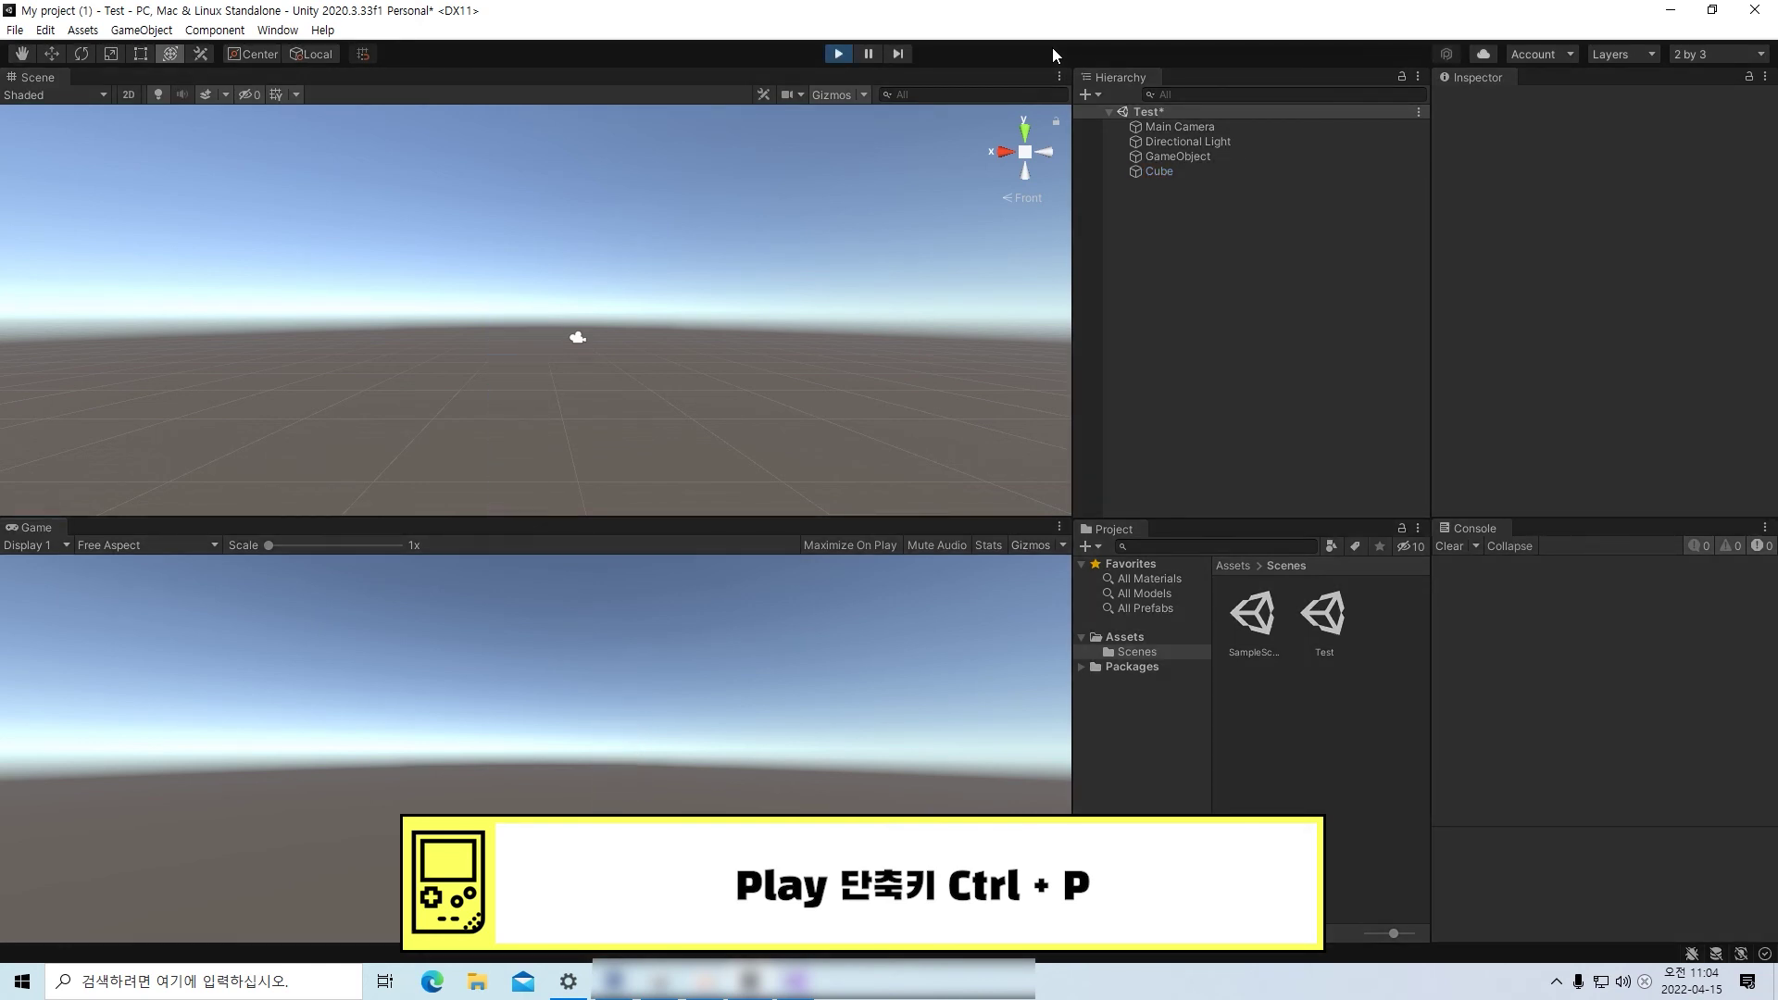
pyautogui.hotkey('ctrl', 'p')
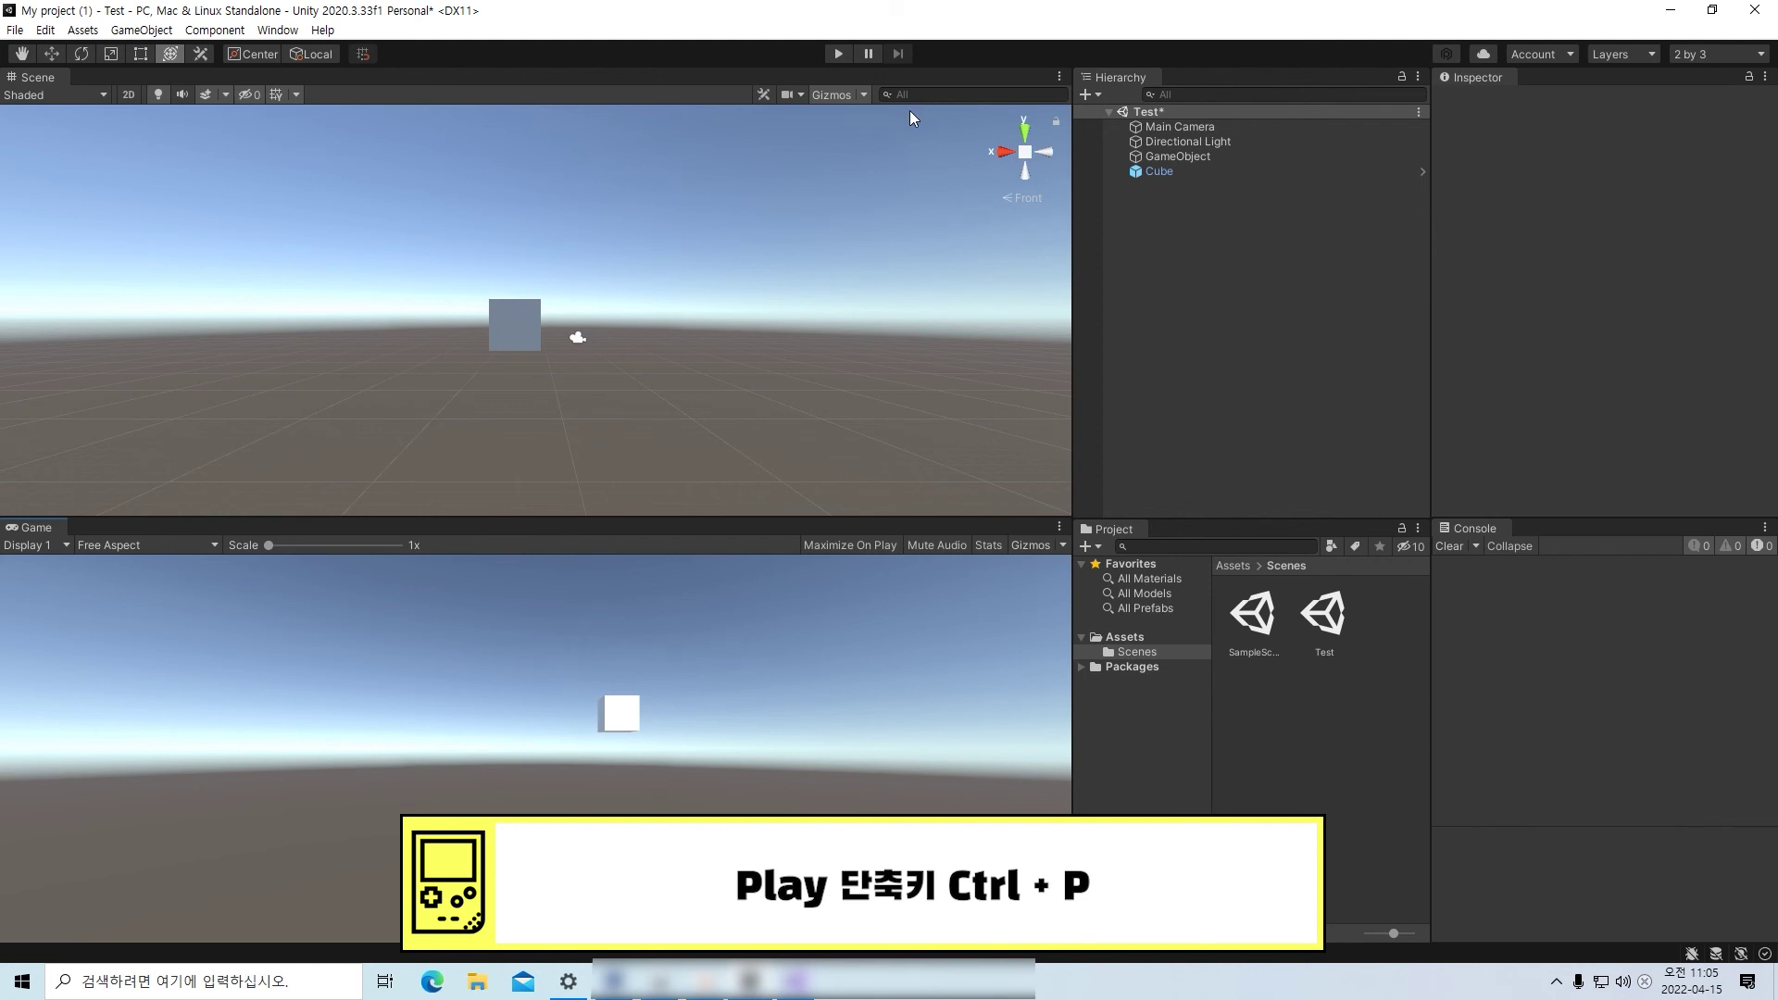
# - Start Play mode and add a 3D Cube and a Capsule to the running Test scene
pyautogui.click(840, 52)
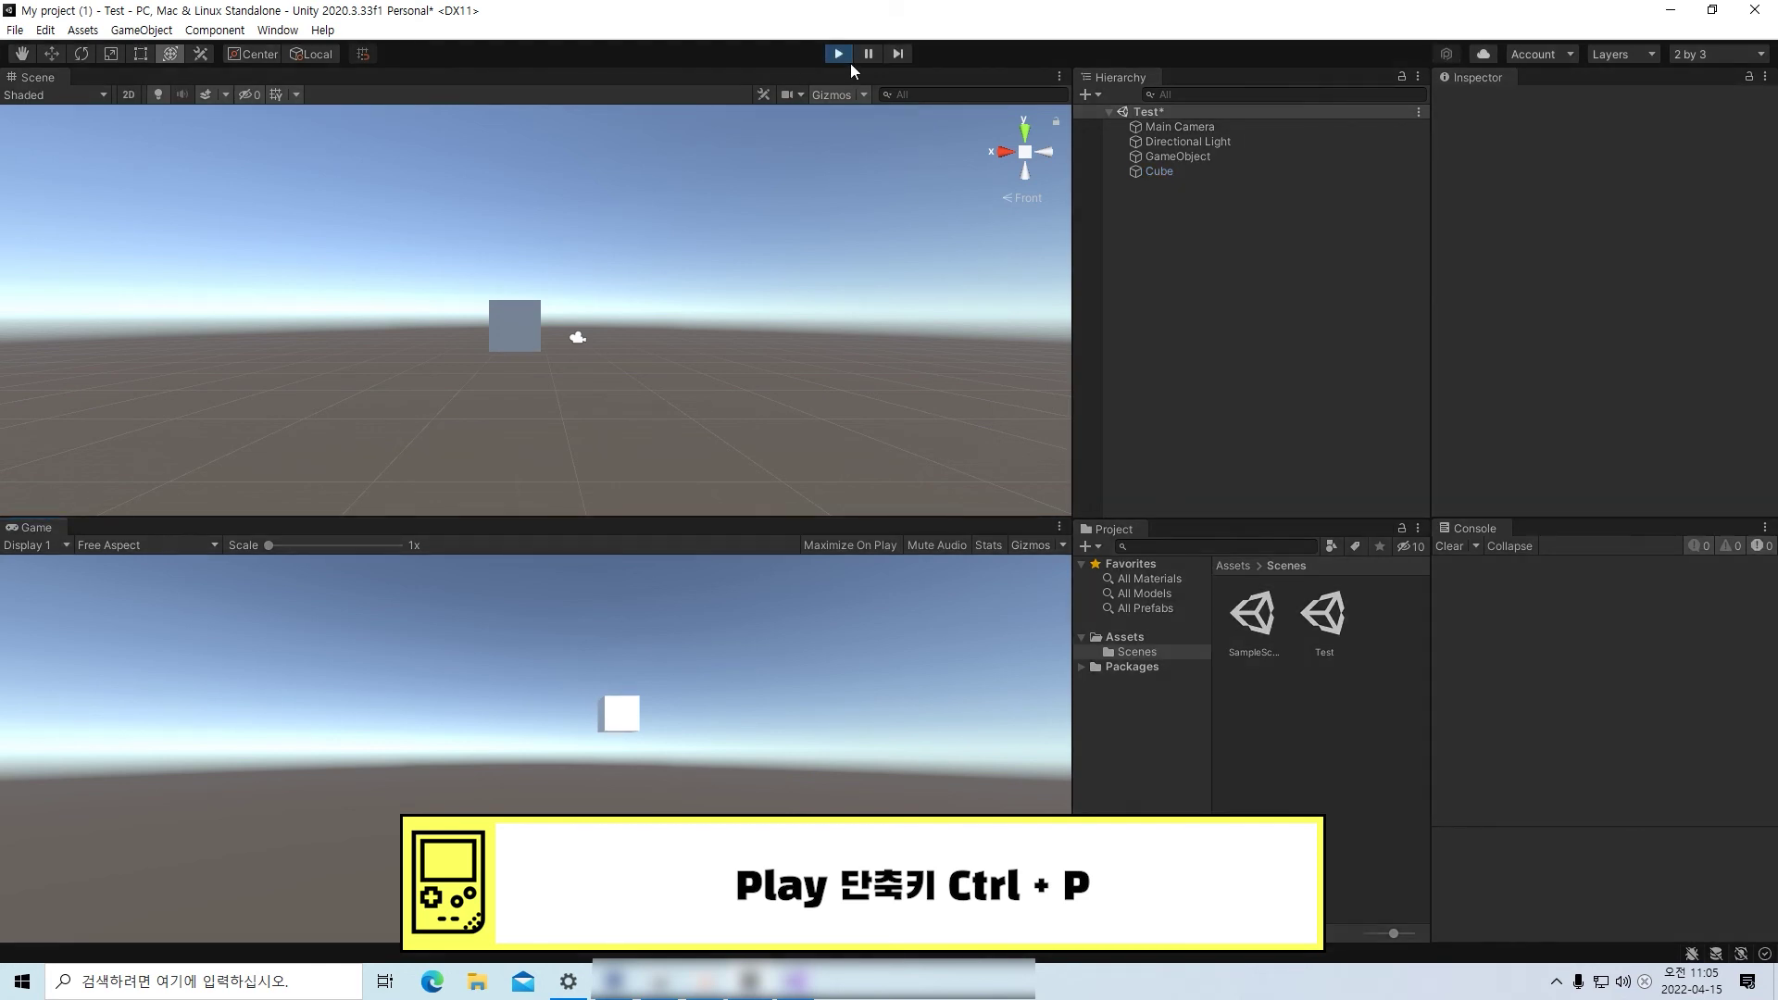
pyautogui.rightClick(1186, 232)
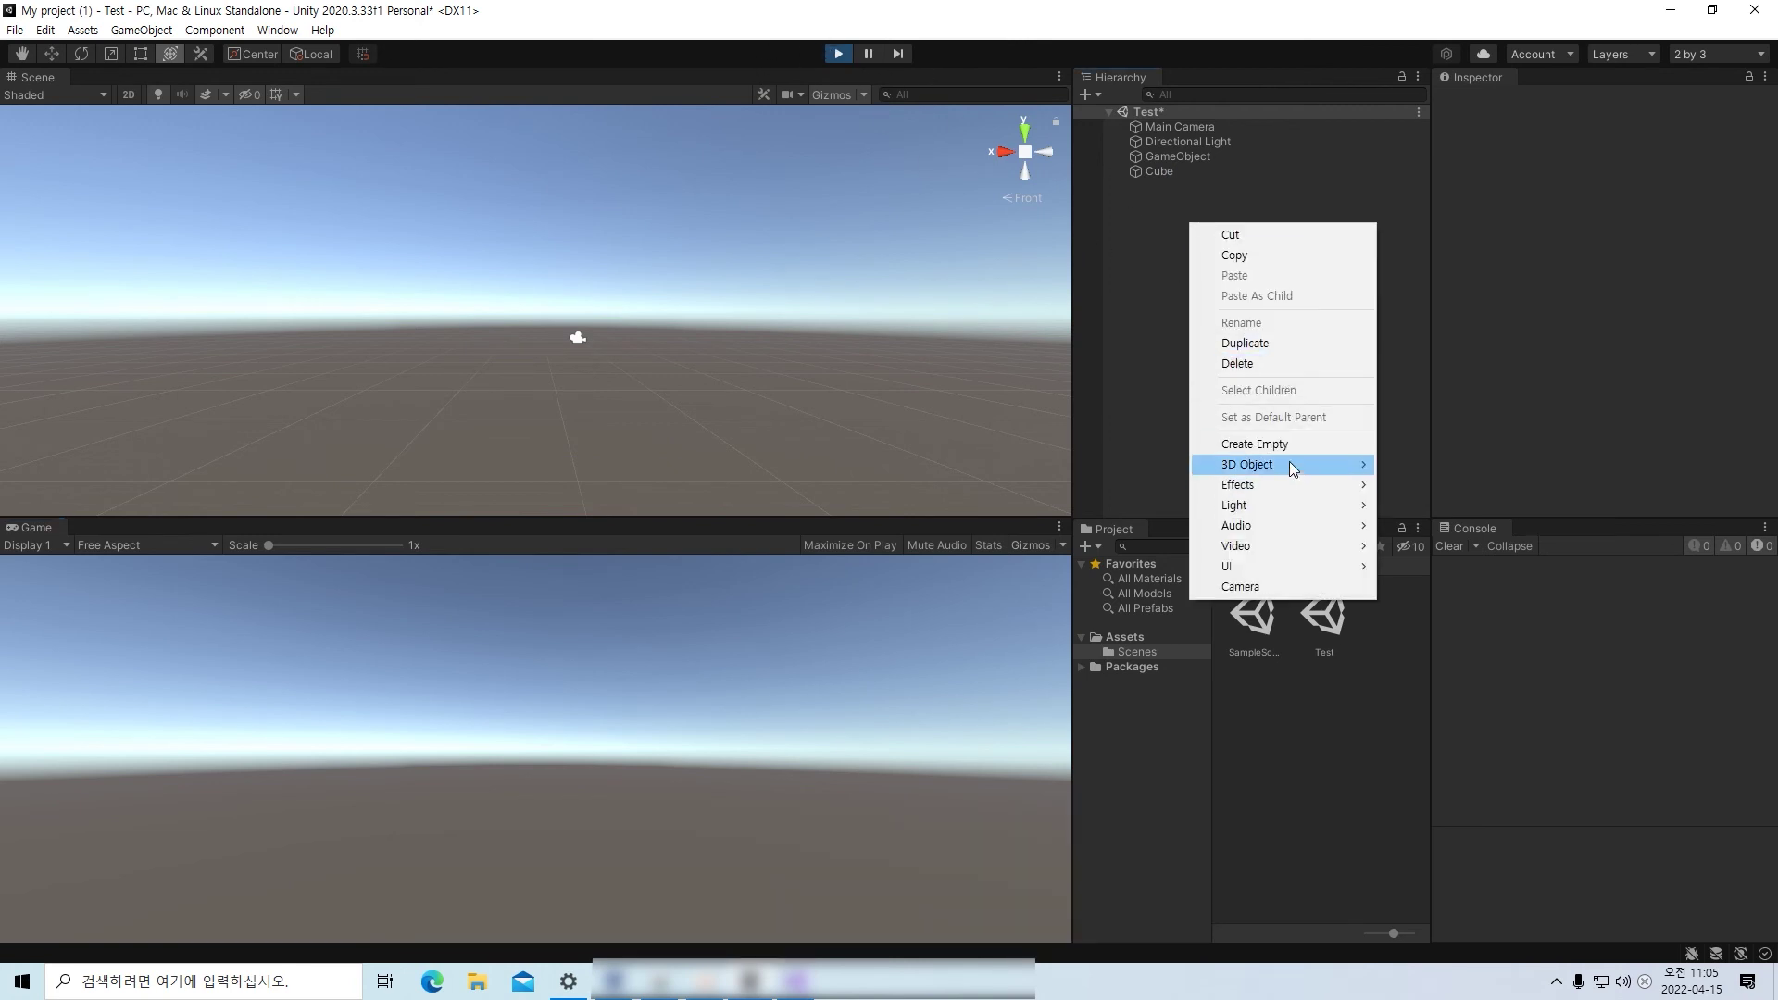
pyautogui.moveTo(1290, 466)
pyautogui.click(1434, 472)
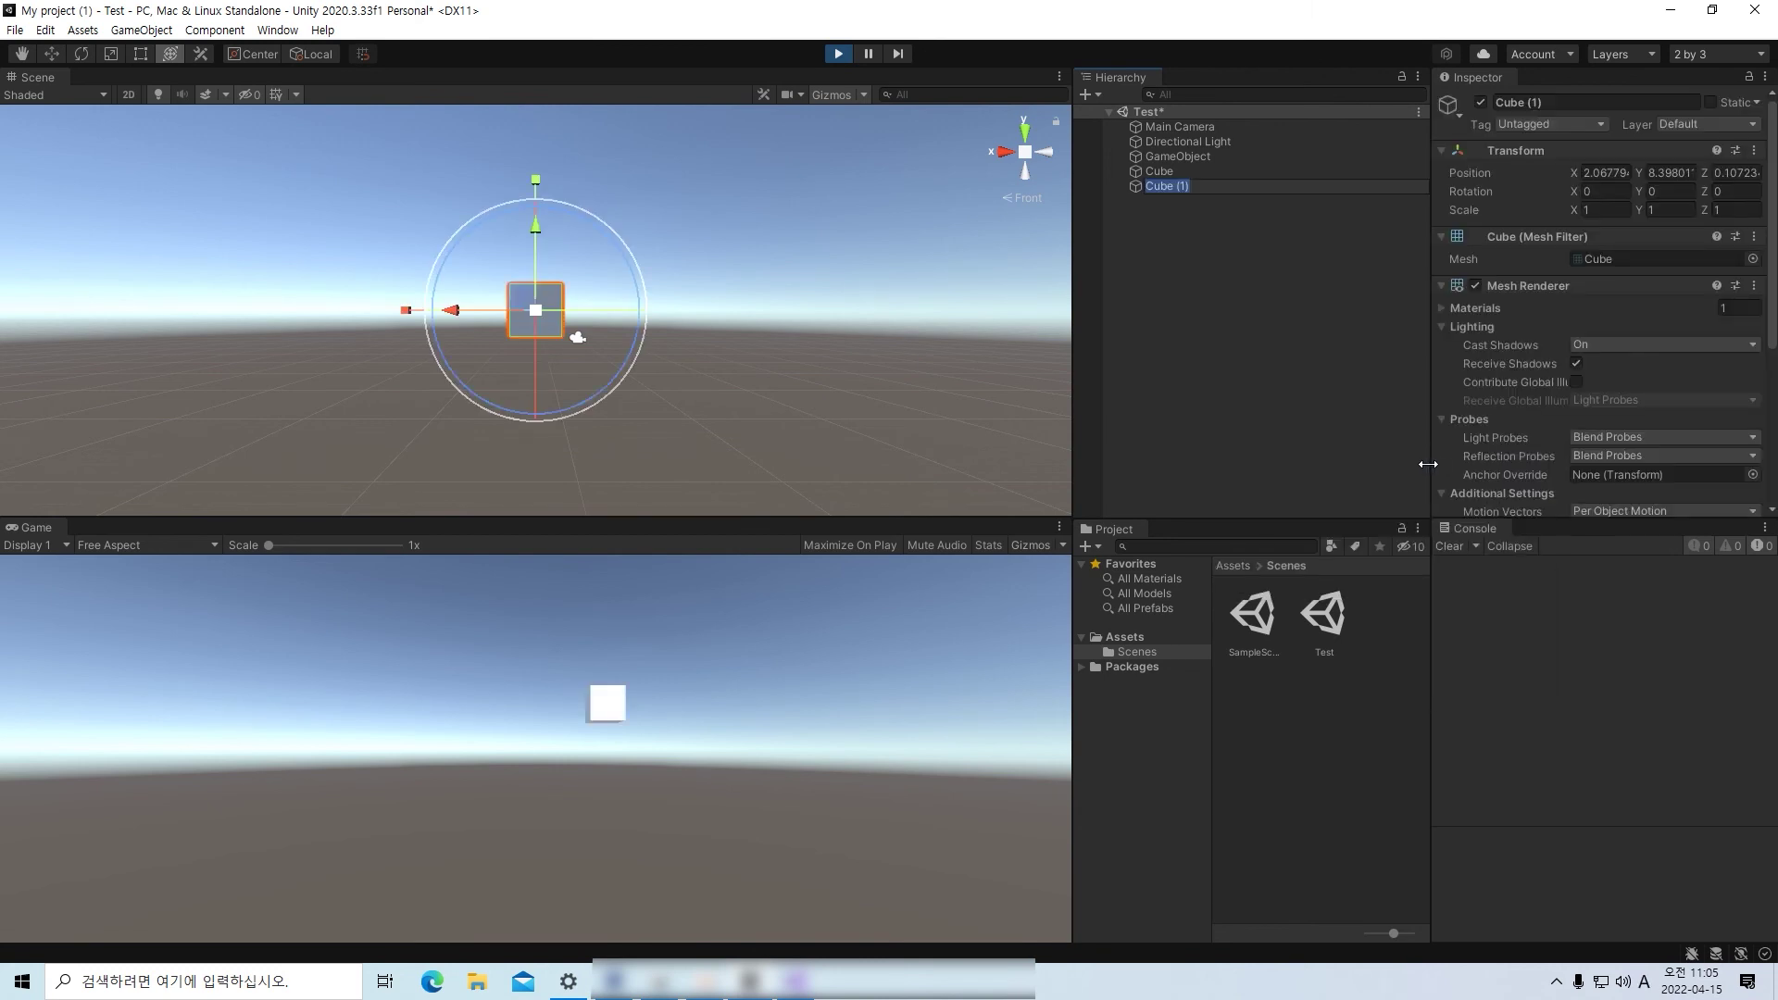
pyautogui.click(1174, 246)
pyautogui.rightClick(1173, 244)
pyautogui.moveTo(1333, 485)
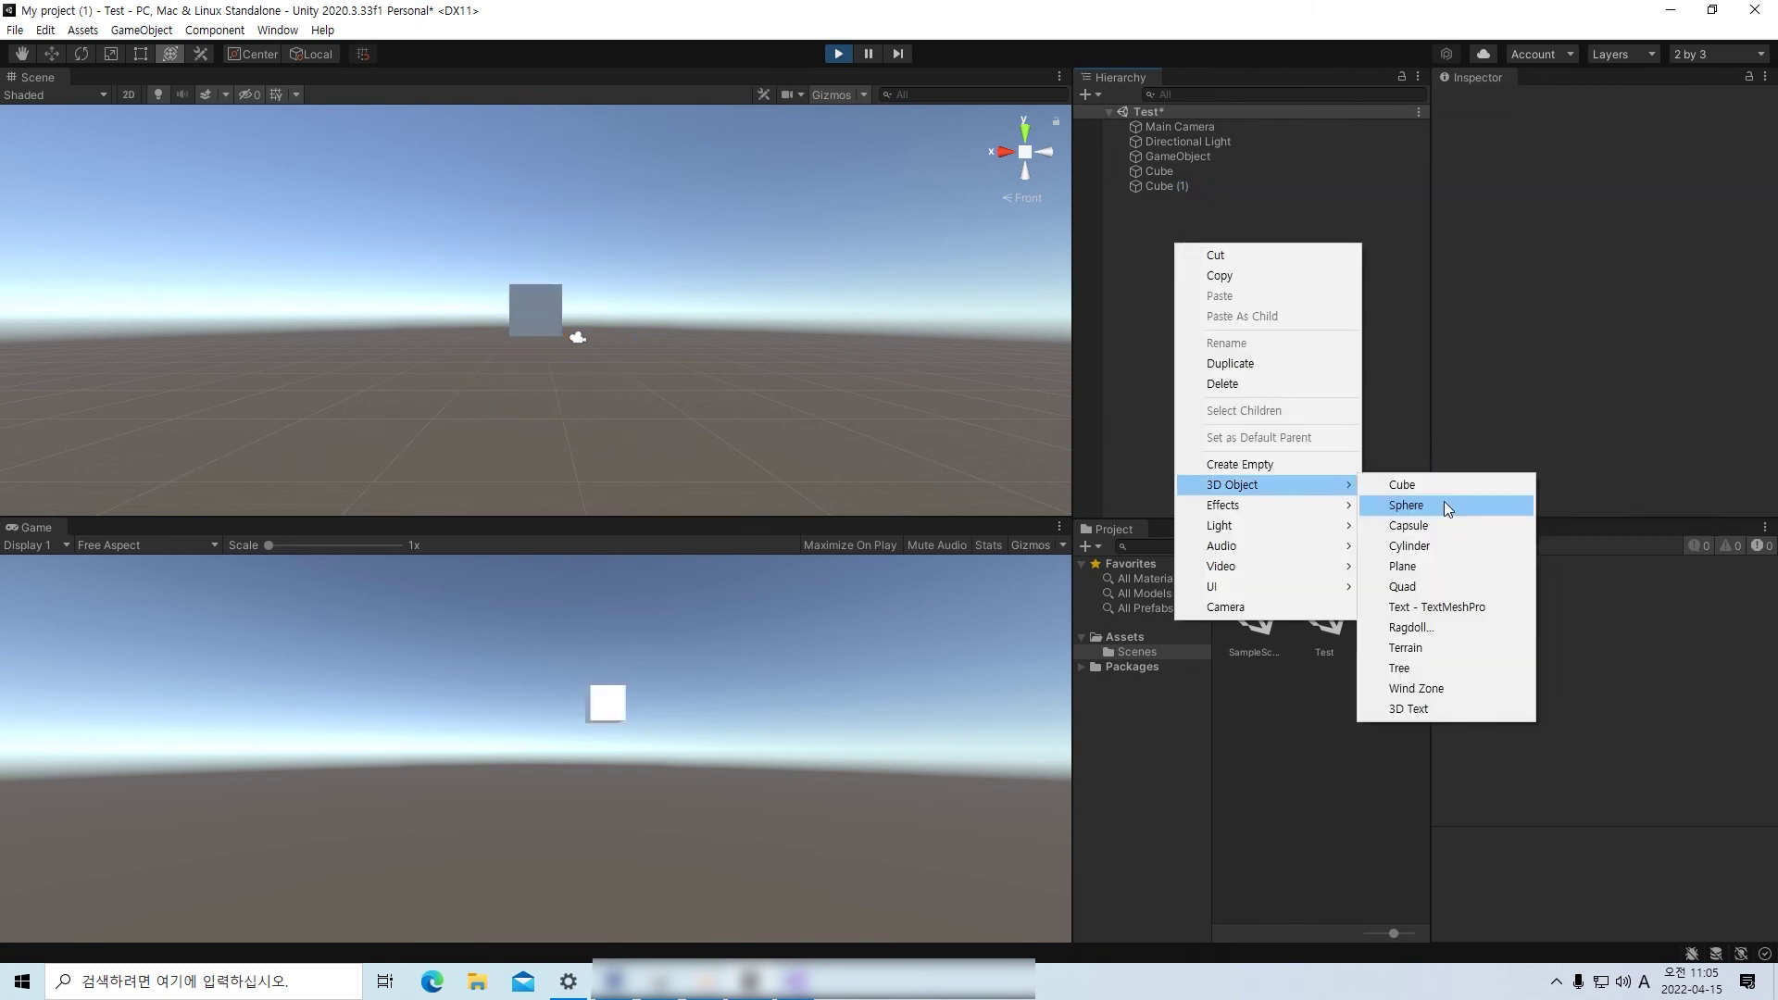
pyautogui.click(1429, 525)
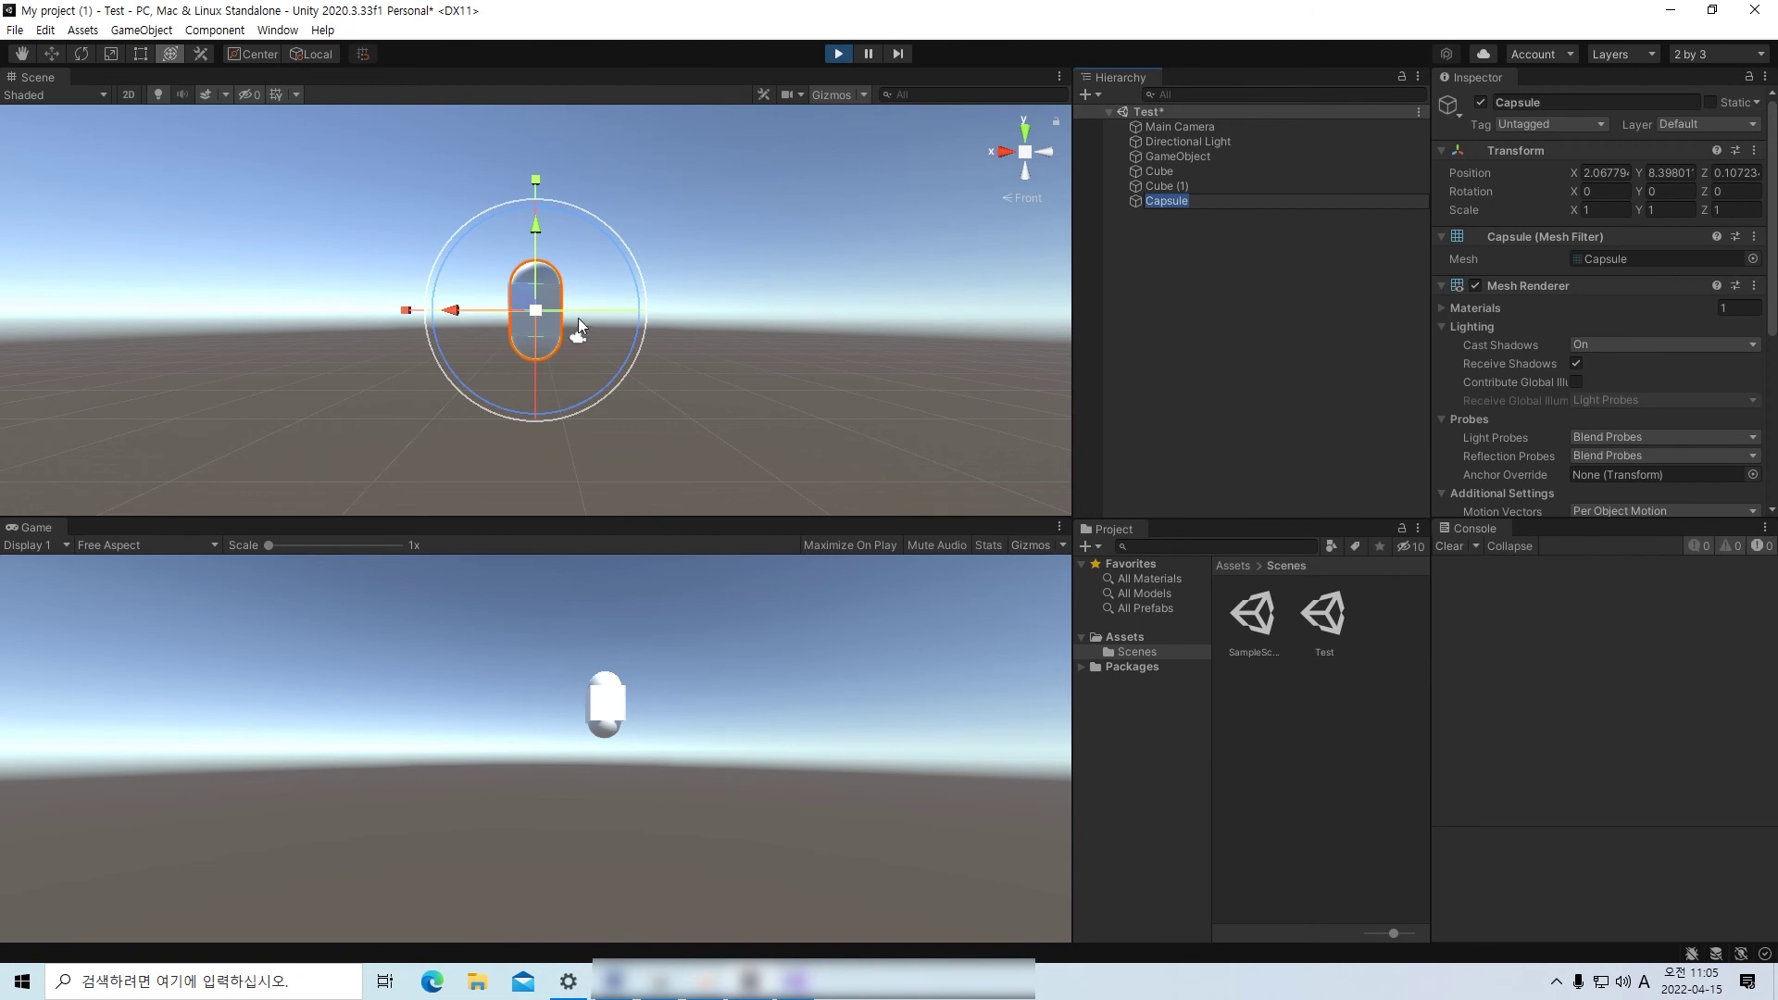
# - Rotate the Capsule to about -39.4° around Y and move it away from the cubes to about X 4.8, Z 2.36
pyautogui.moveTo(720, 325); pyautogui.dragTo(481, 324)
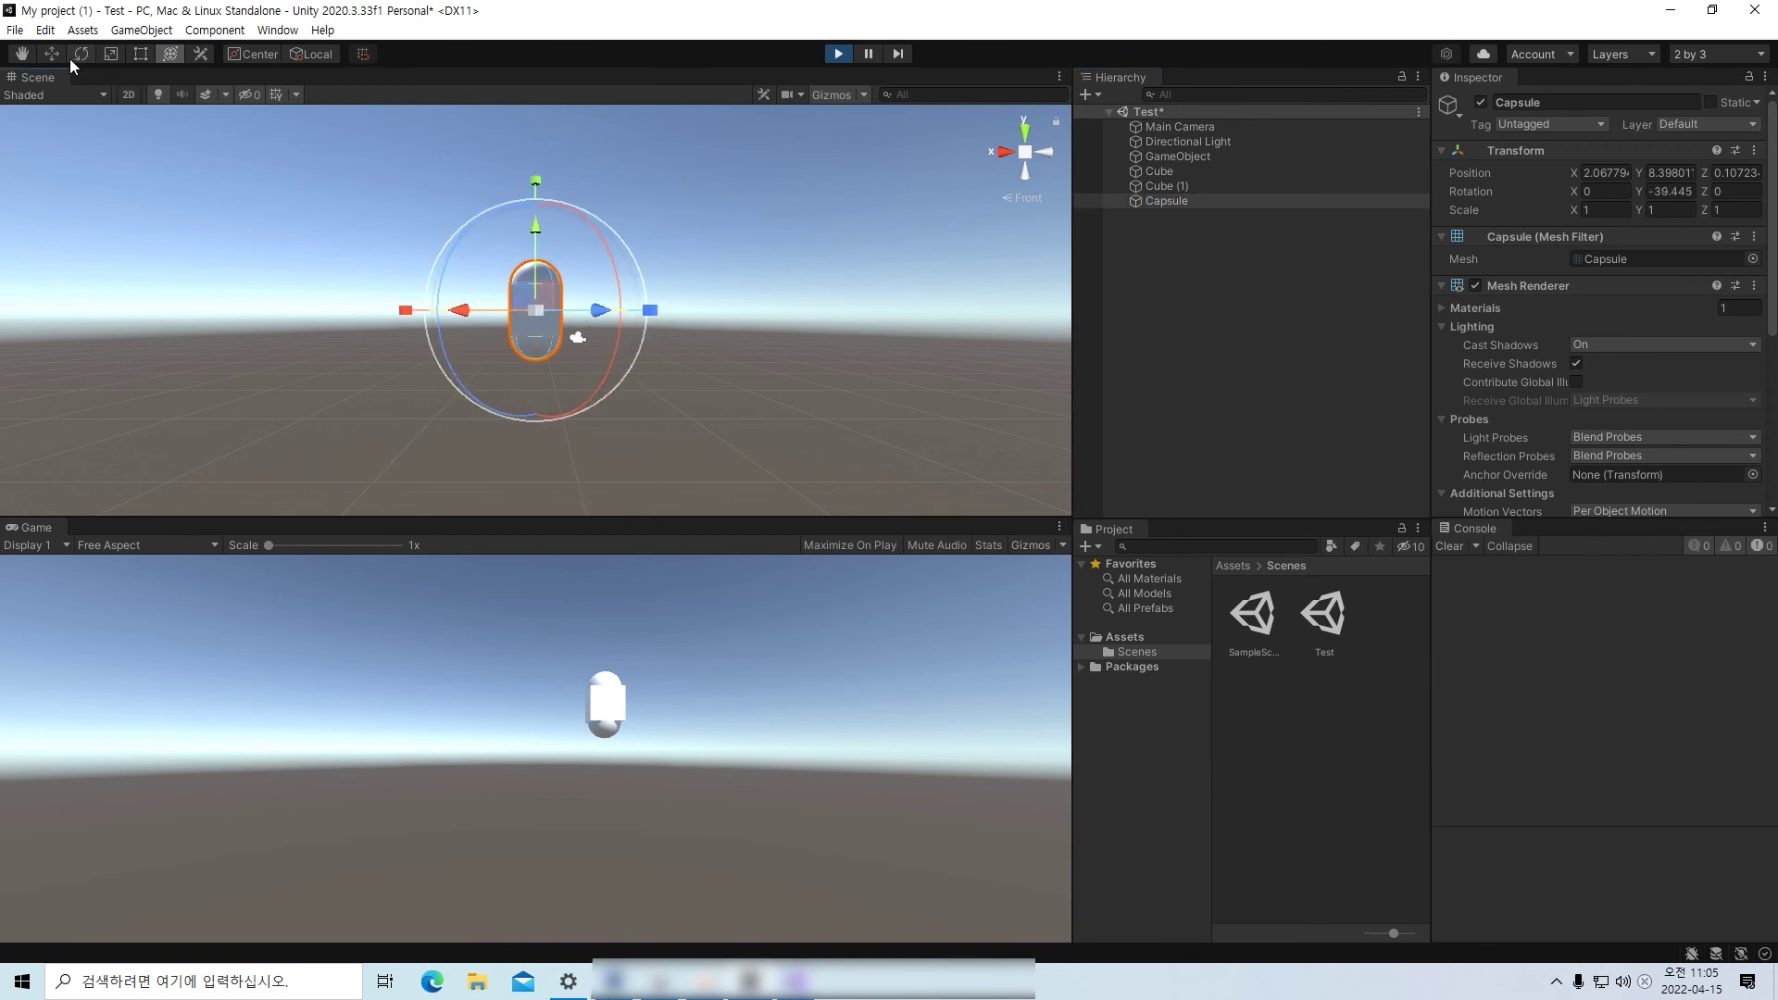
pyautogui.press('w')
pyautogui.moveTo(472, 318); pyautogui.dragTo(278, 315)
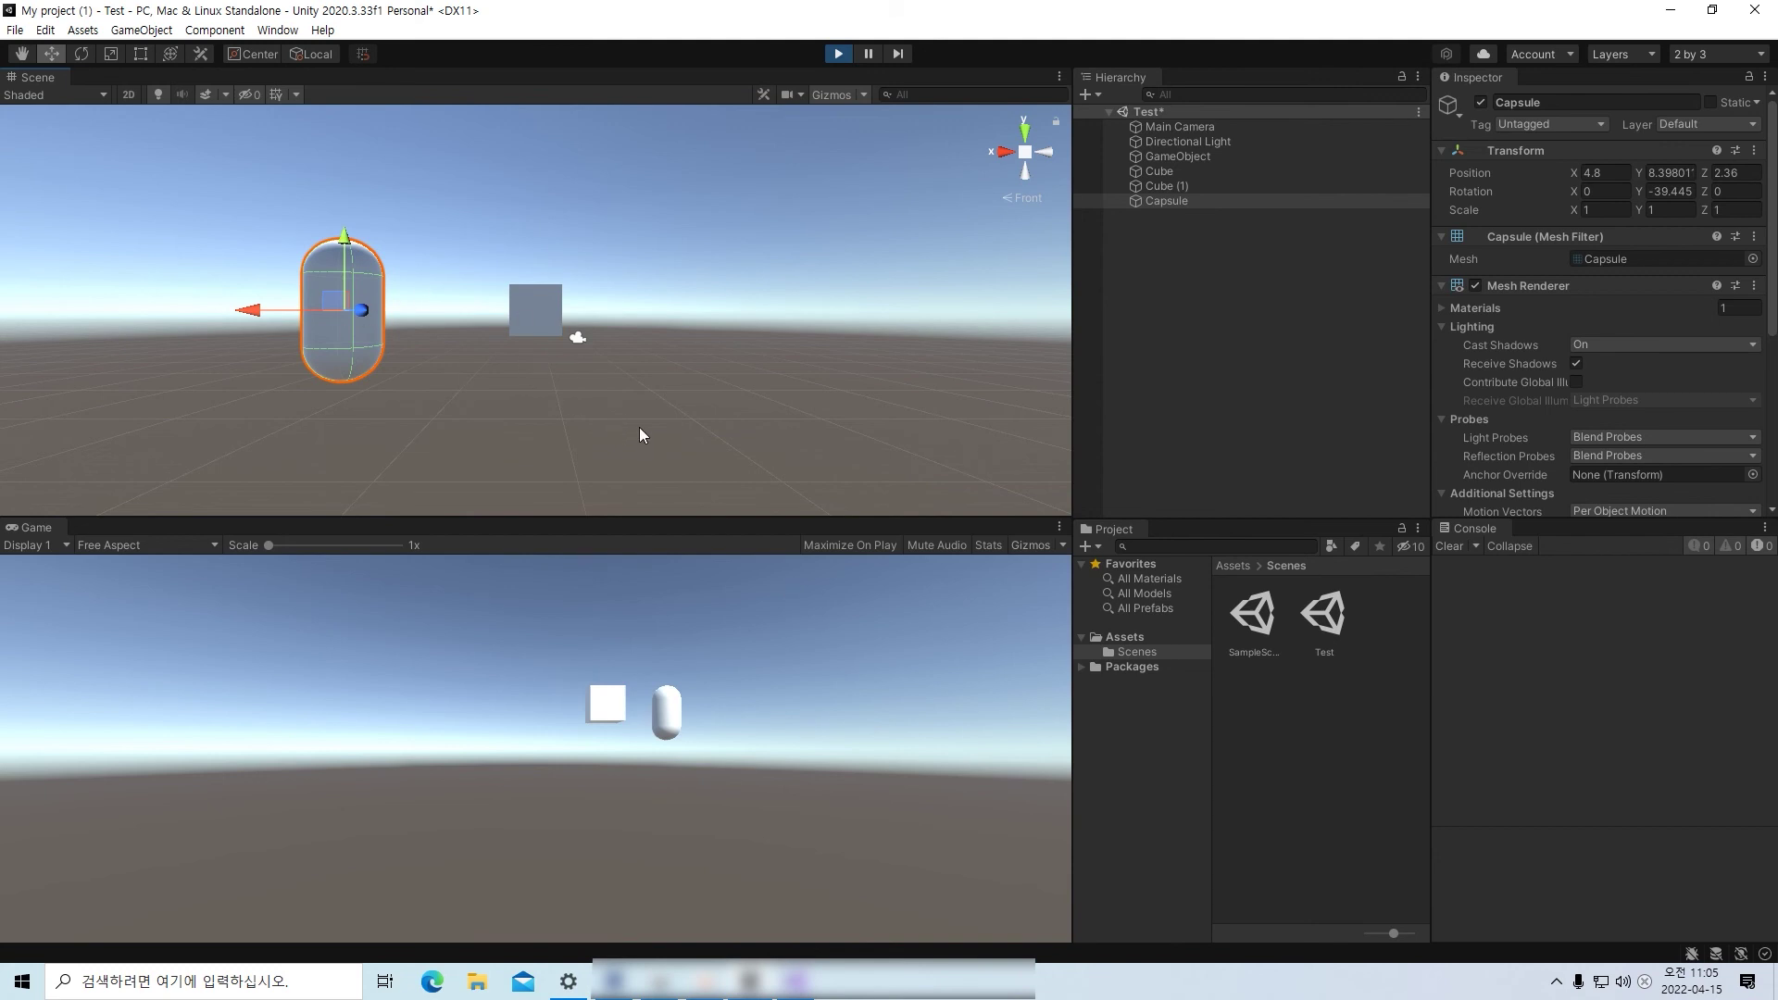
pyautogui.scroll(-3, 681, 391)
pyautogui.moveTo(680, 392); pyautogui.dragTo(607, 457, button='right')
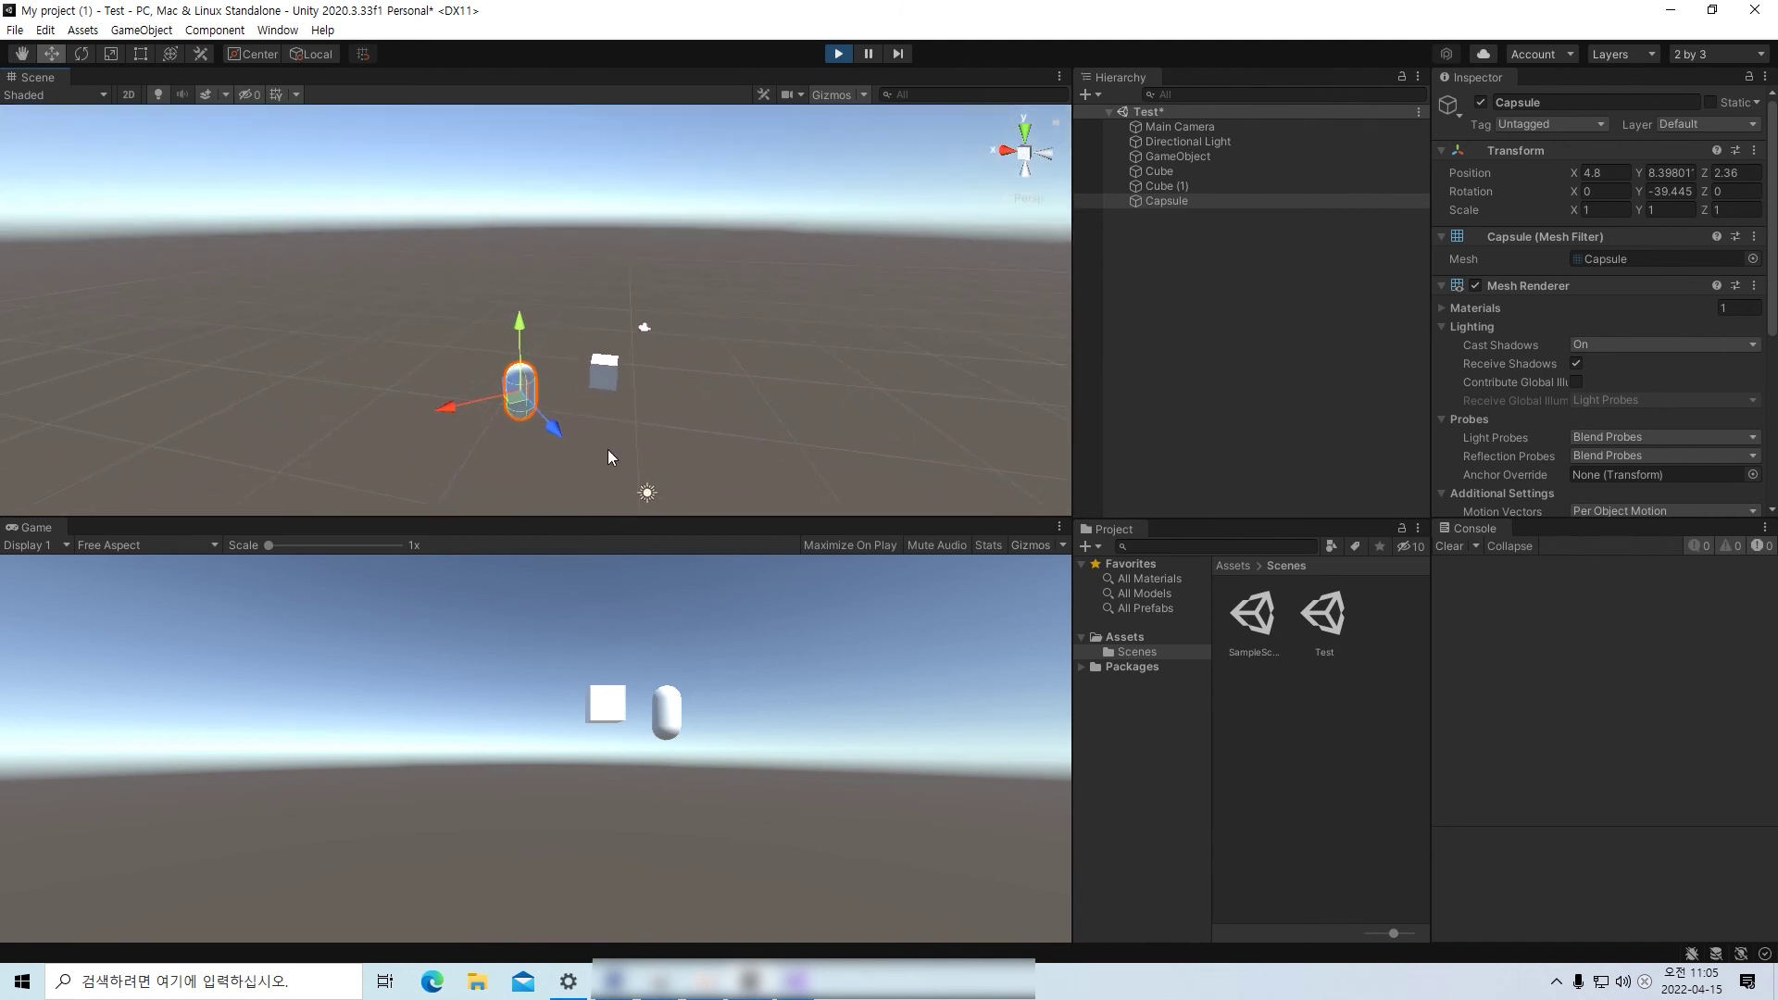
# - Add a Plane to the running scene, lower it to about Y 5.9 beneath the Capsule and cube, and deselect it
pyautogui.click(1225, 315)
pyautogui.rightClick(1213, 282)
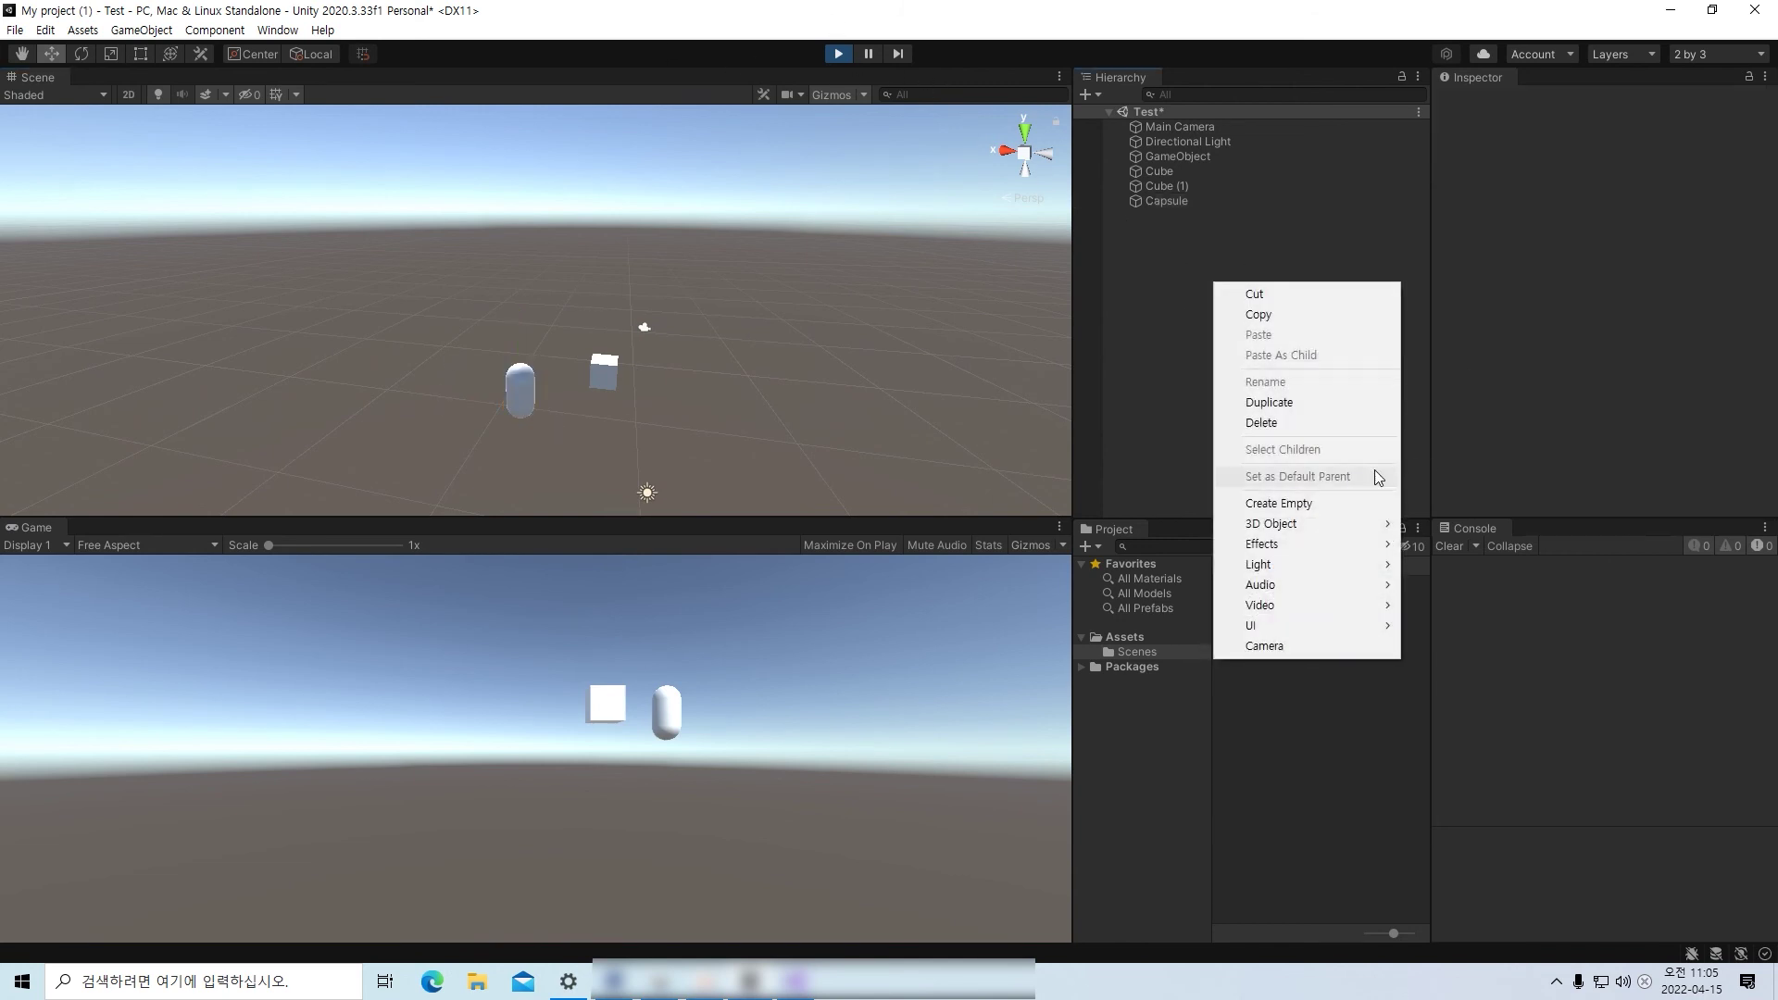
pyautogui.moveTo(1296, 524)
pyautogui.click(1444, 605)
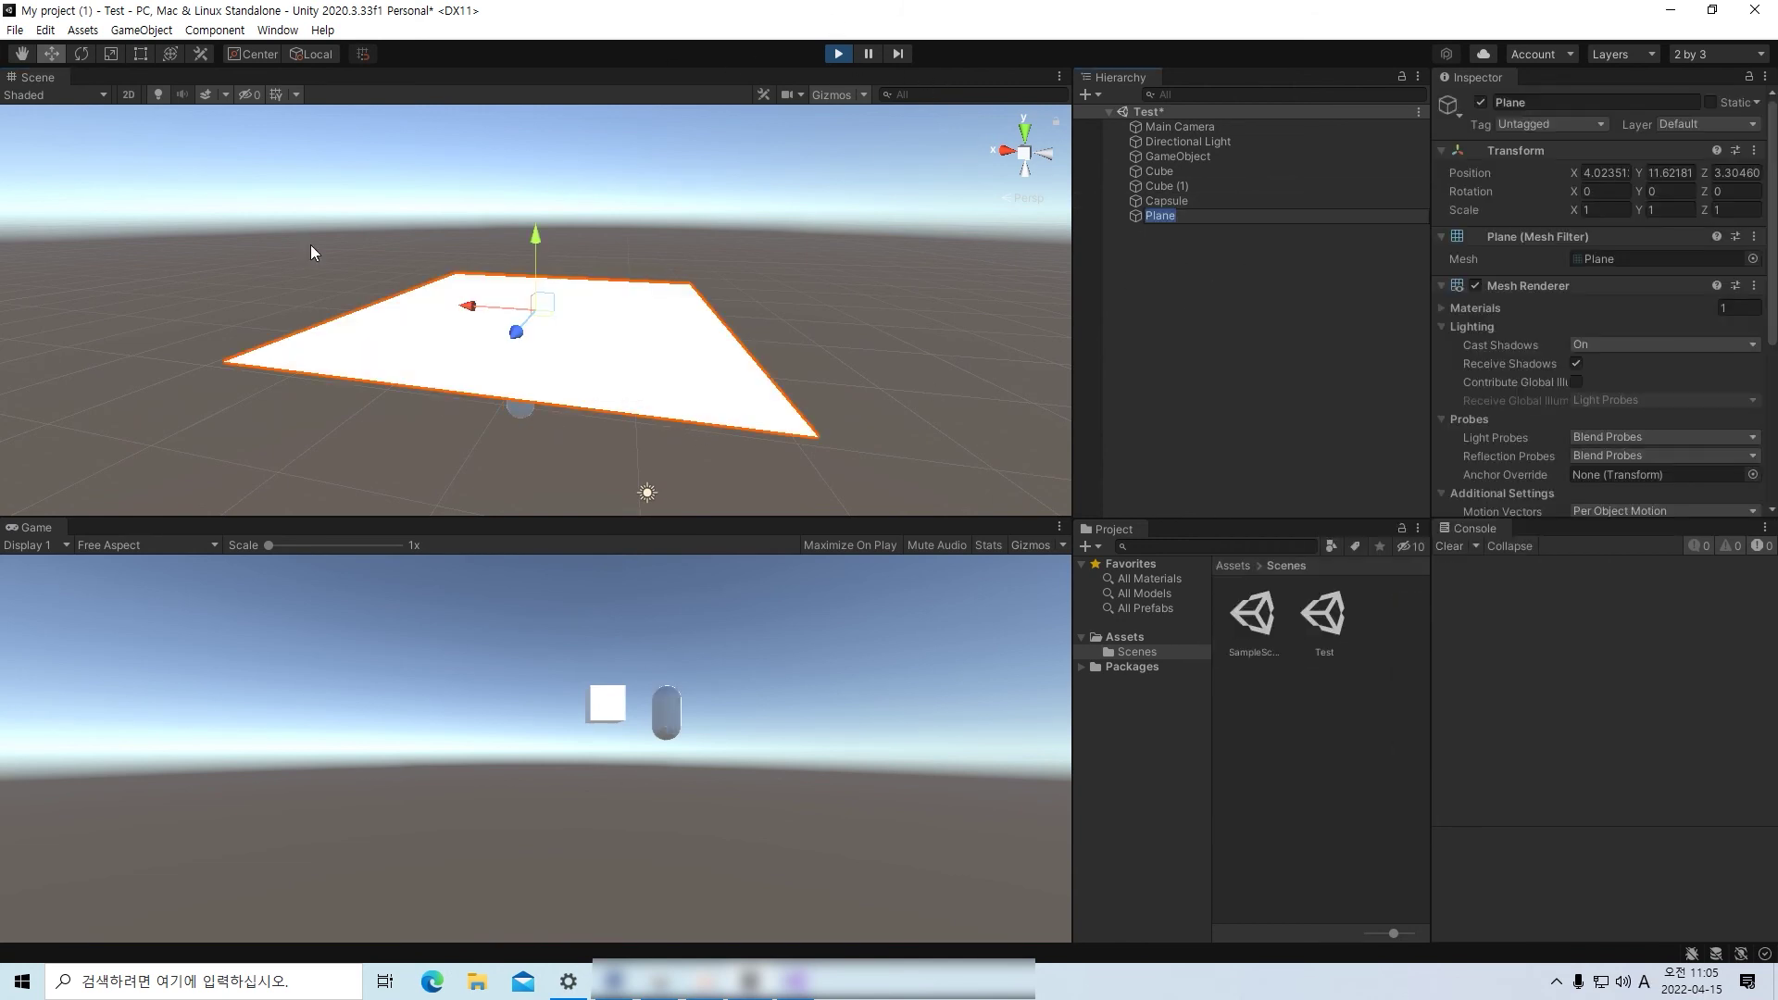
pyautogui.moveTo(532, 271); pyautogui.dragTo(534, 450)
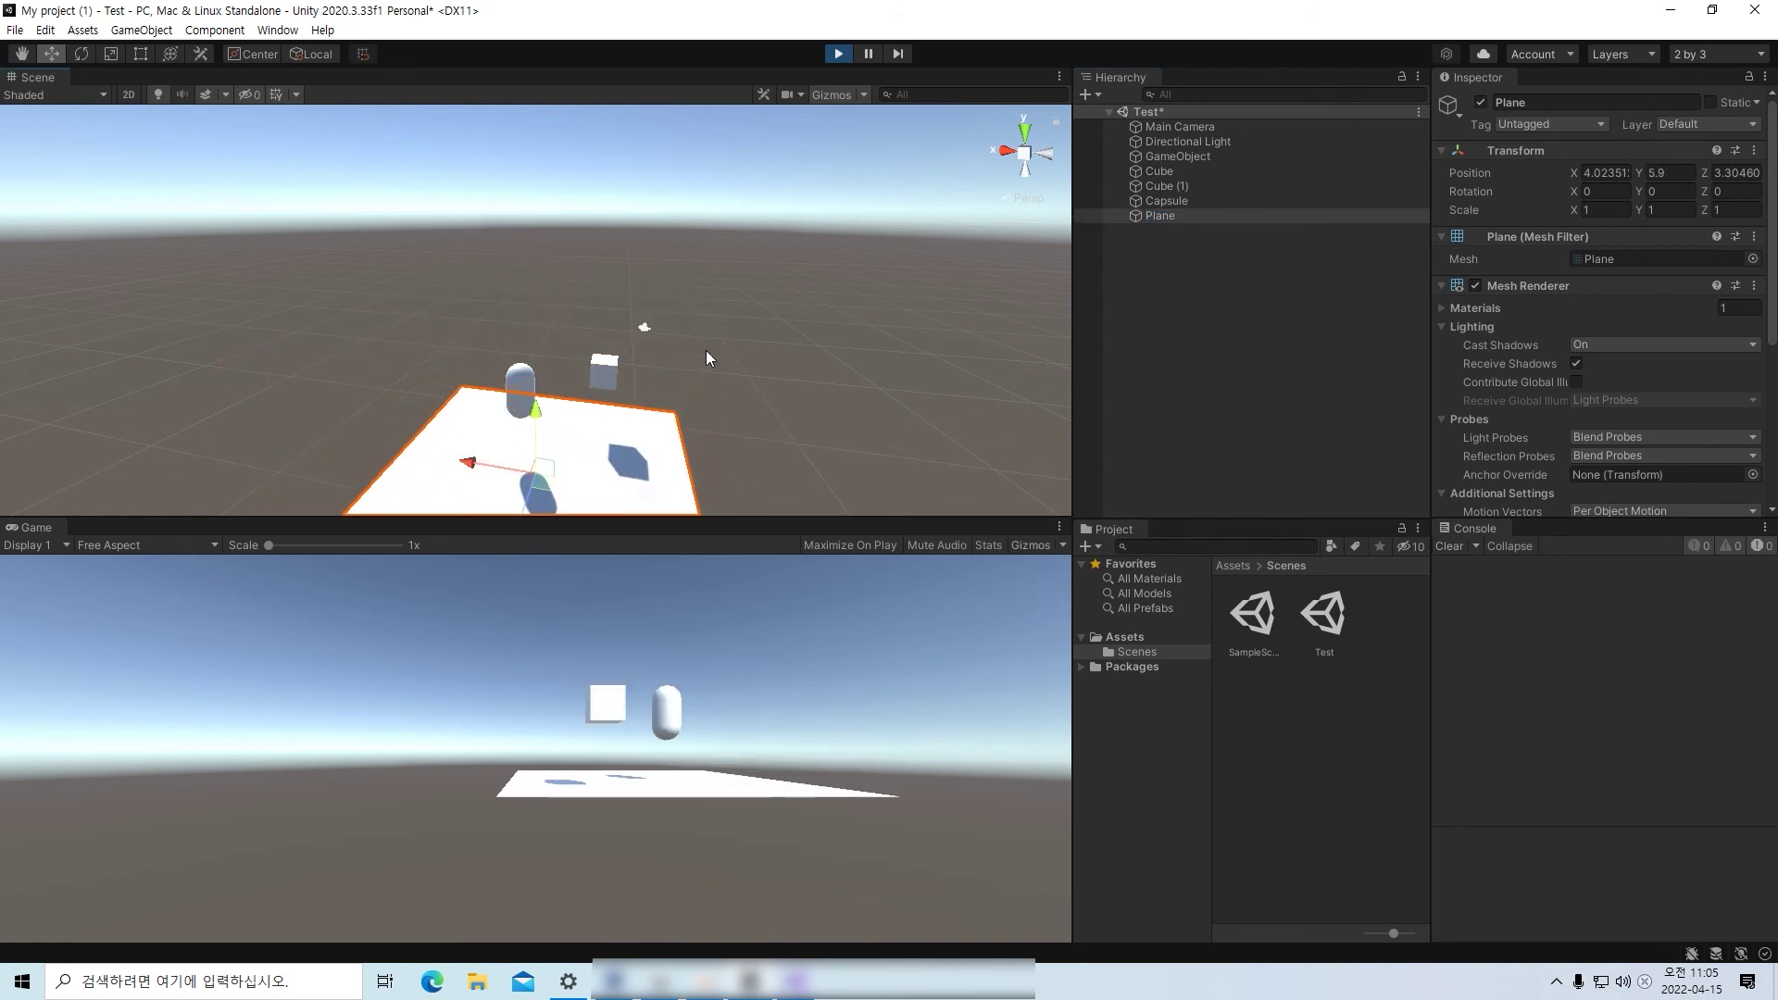
pyautogui.click(1198, 347)
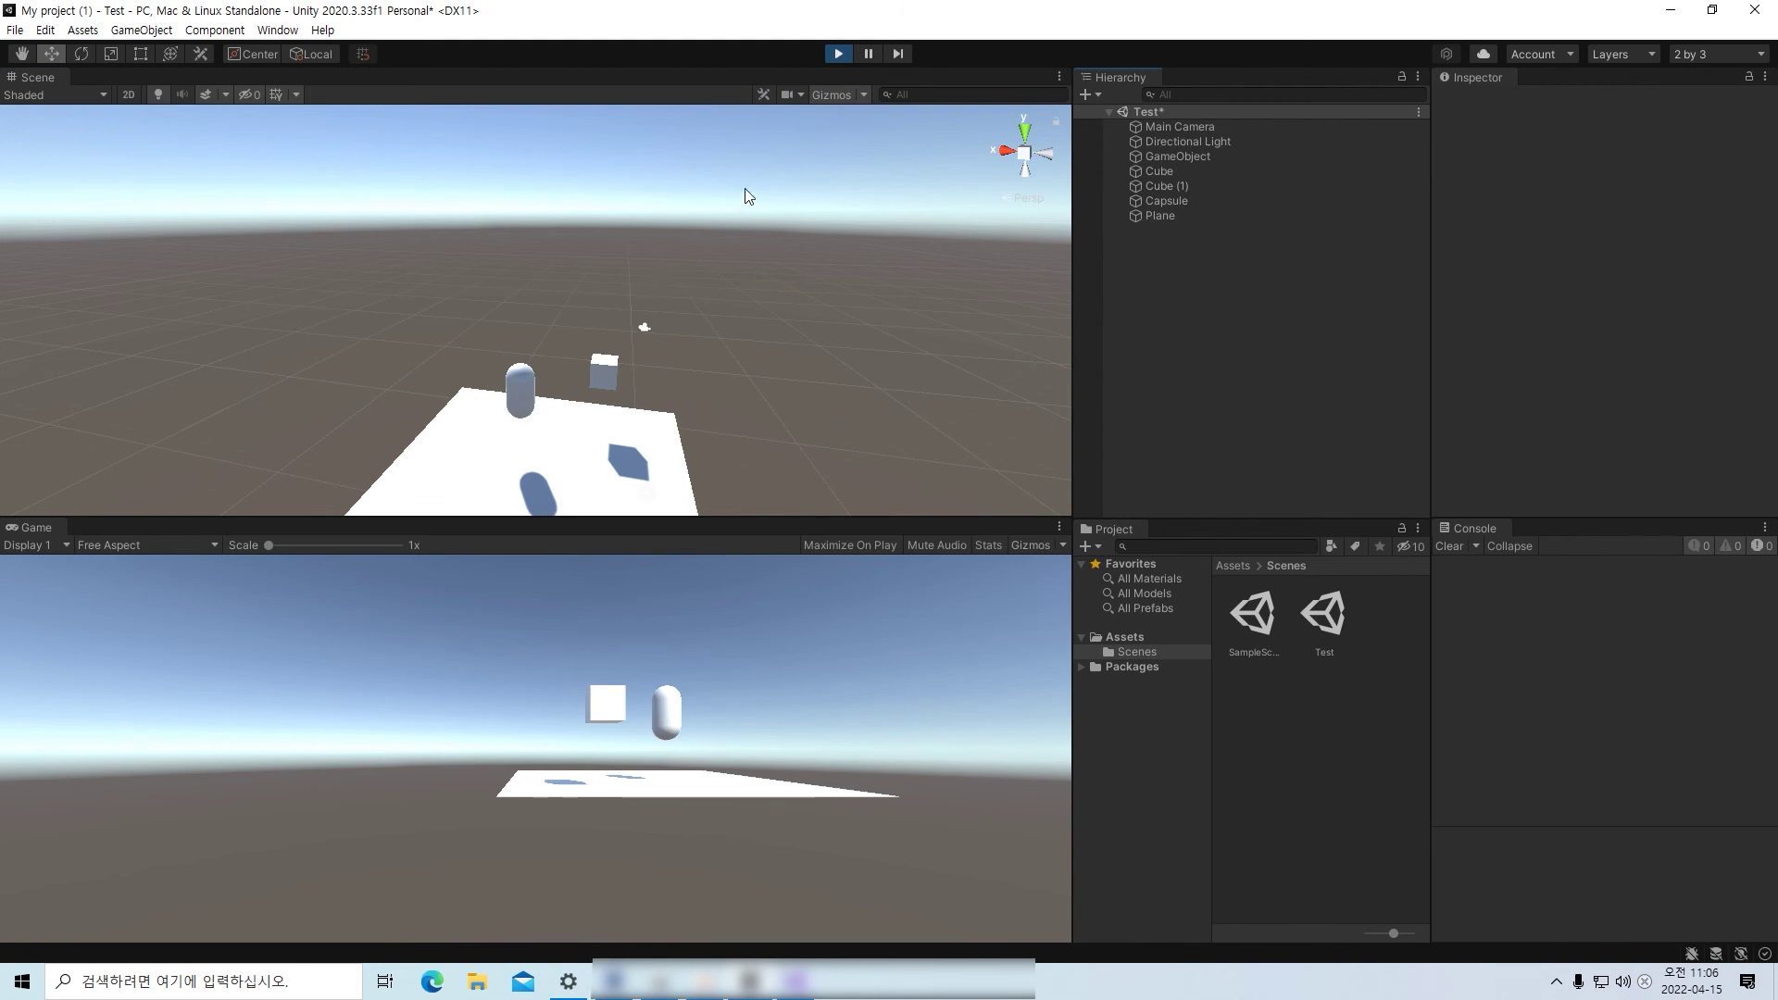
# - Exit Play mode to check which runtime edits persist, and run and stop the scene once more
pyautogui.click(837, 54)
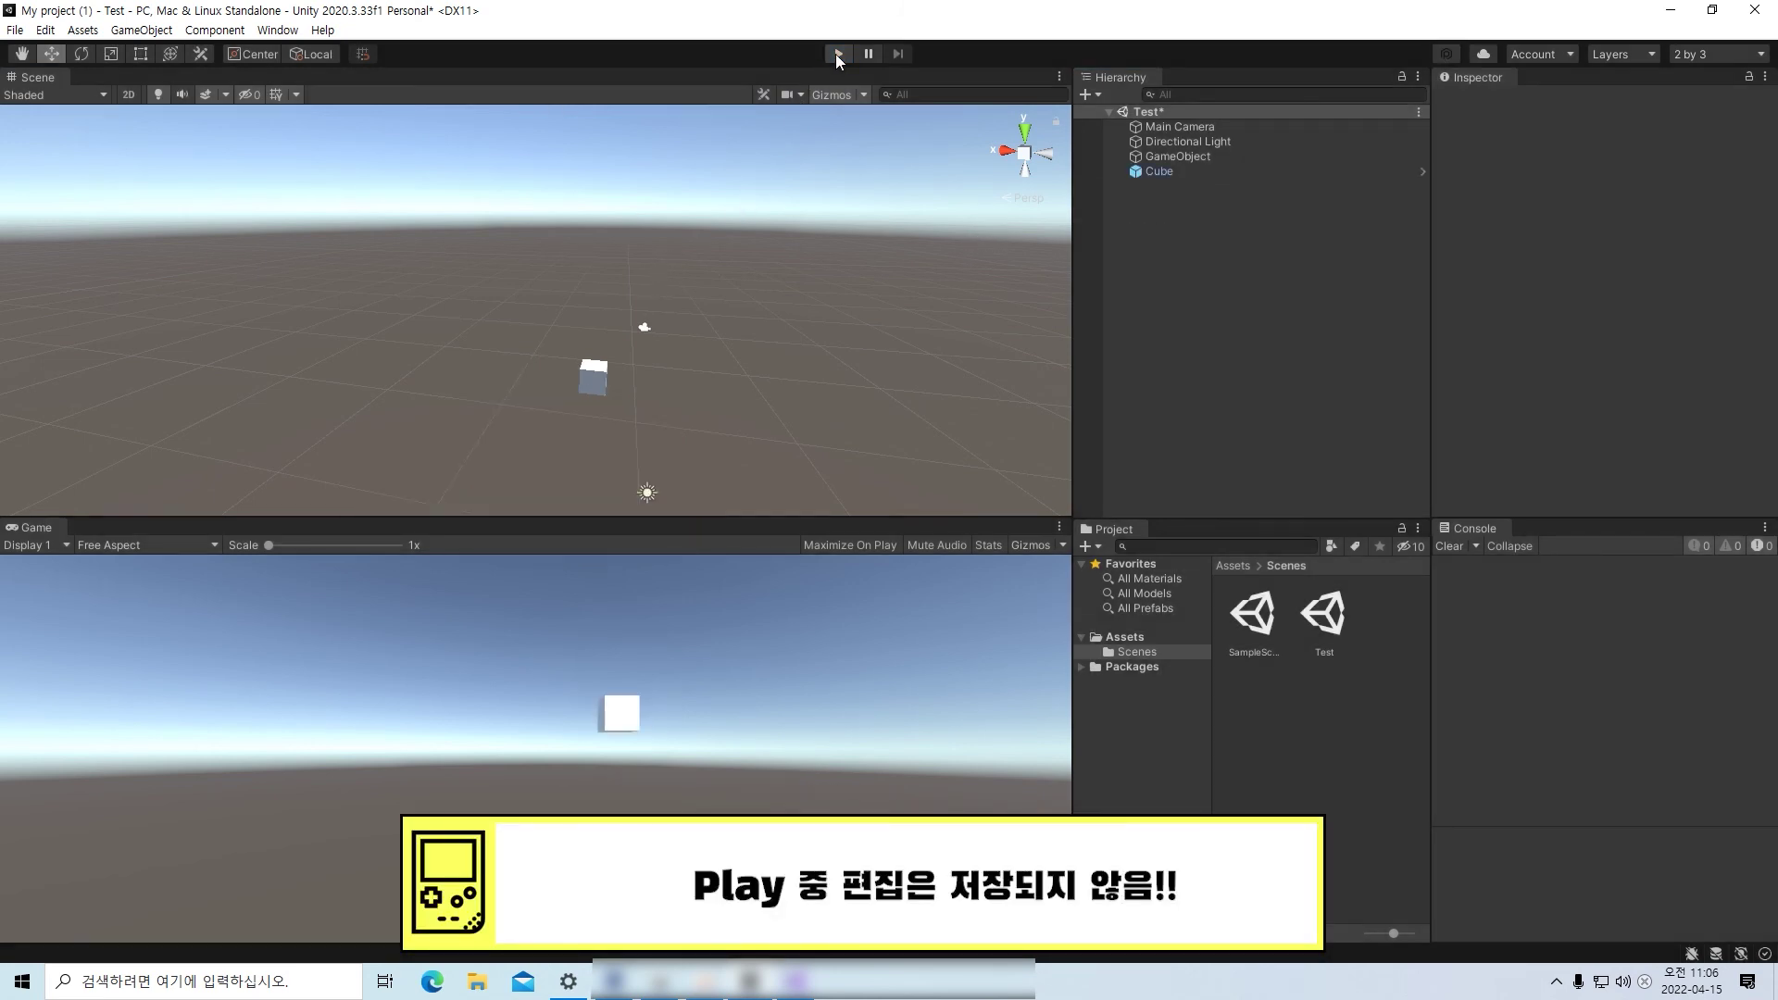
pyautogui.click(839, 53)
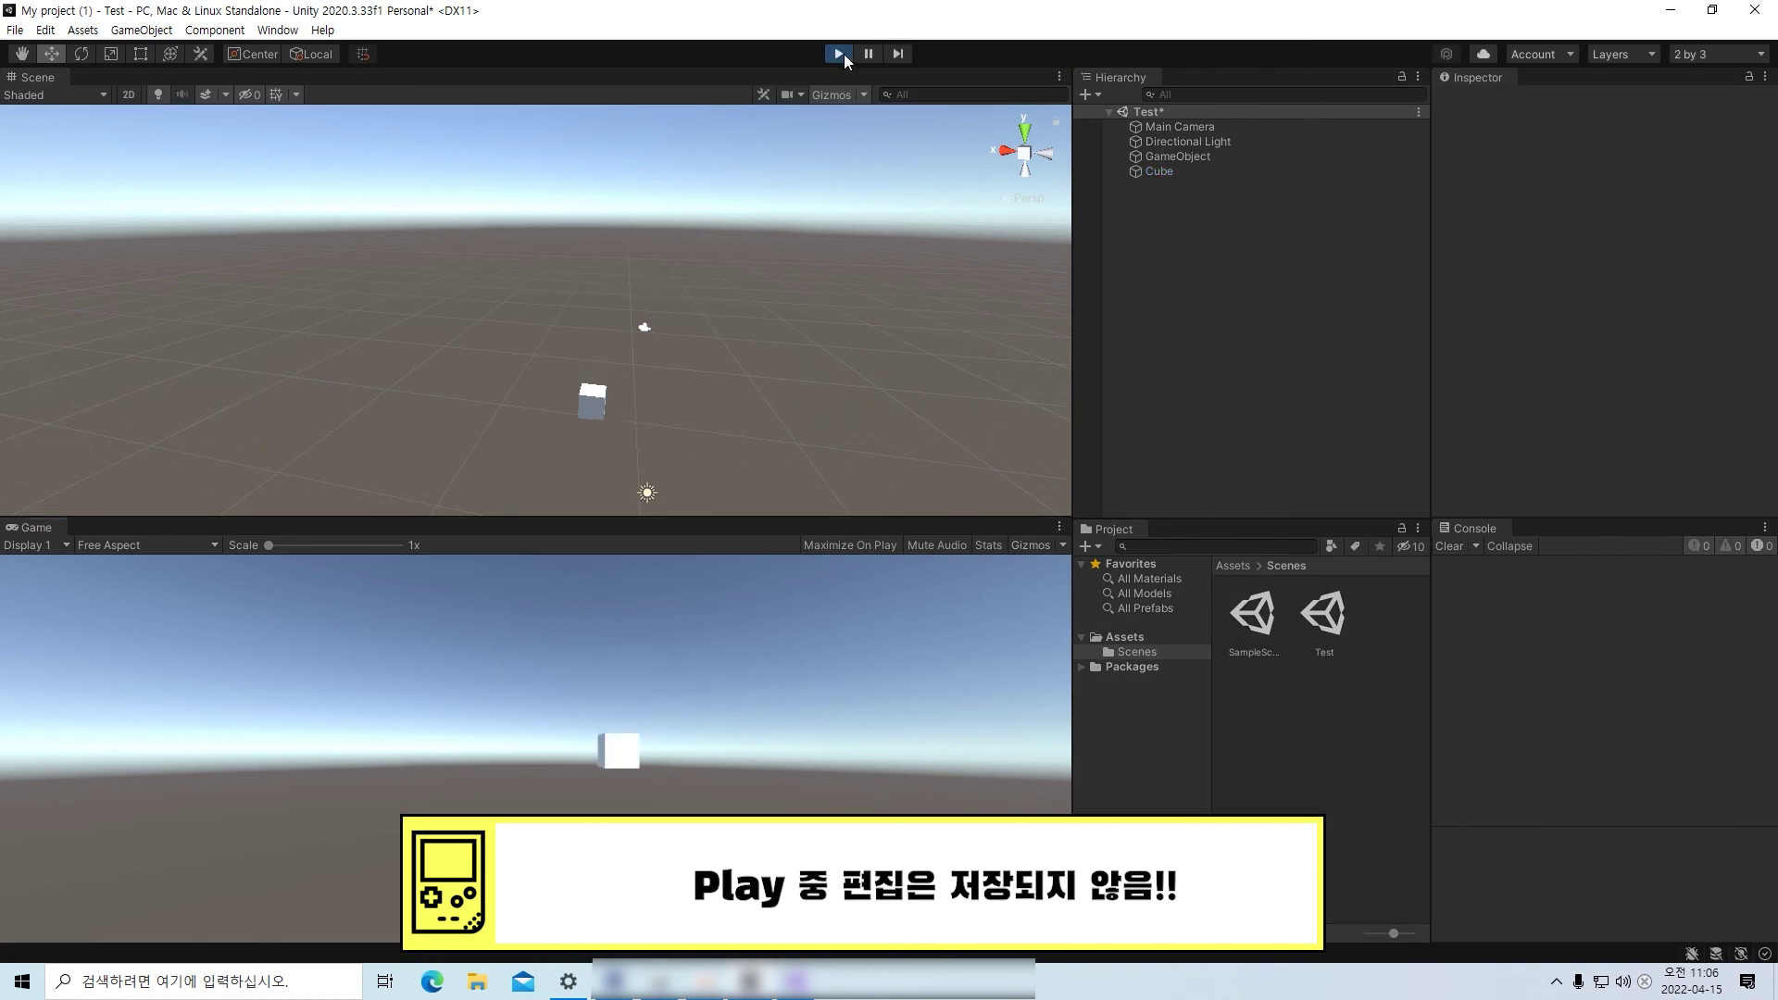
pyautogui.click(840, 54)
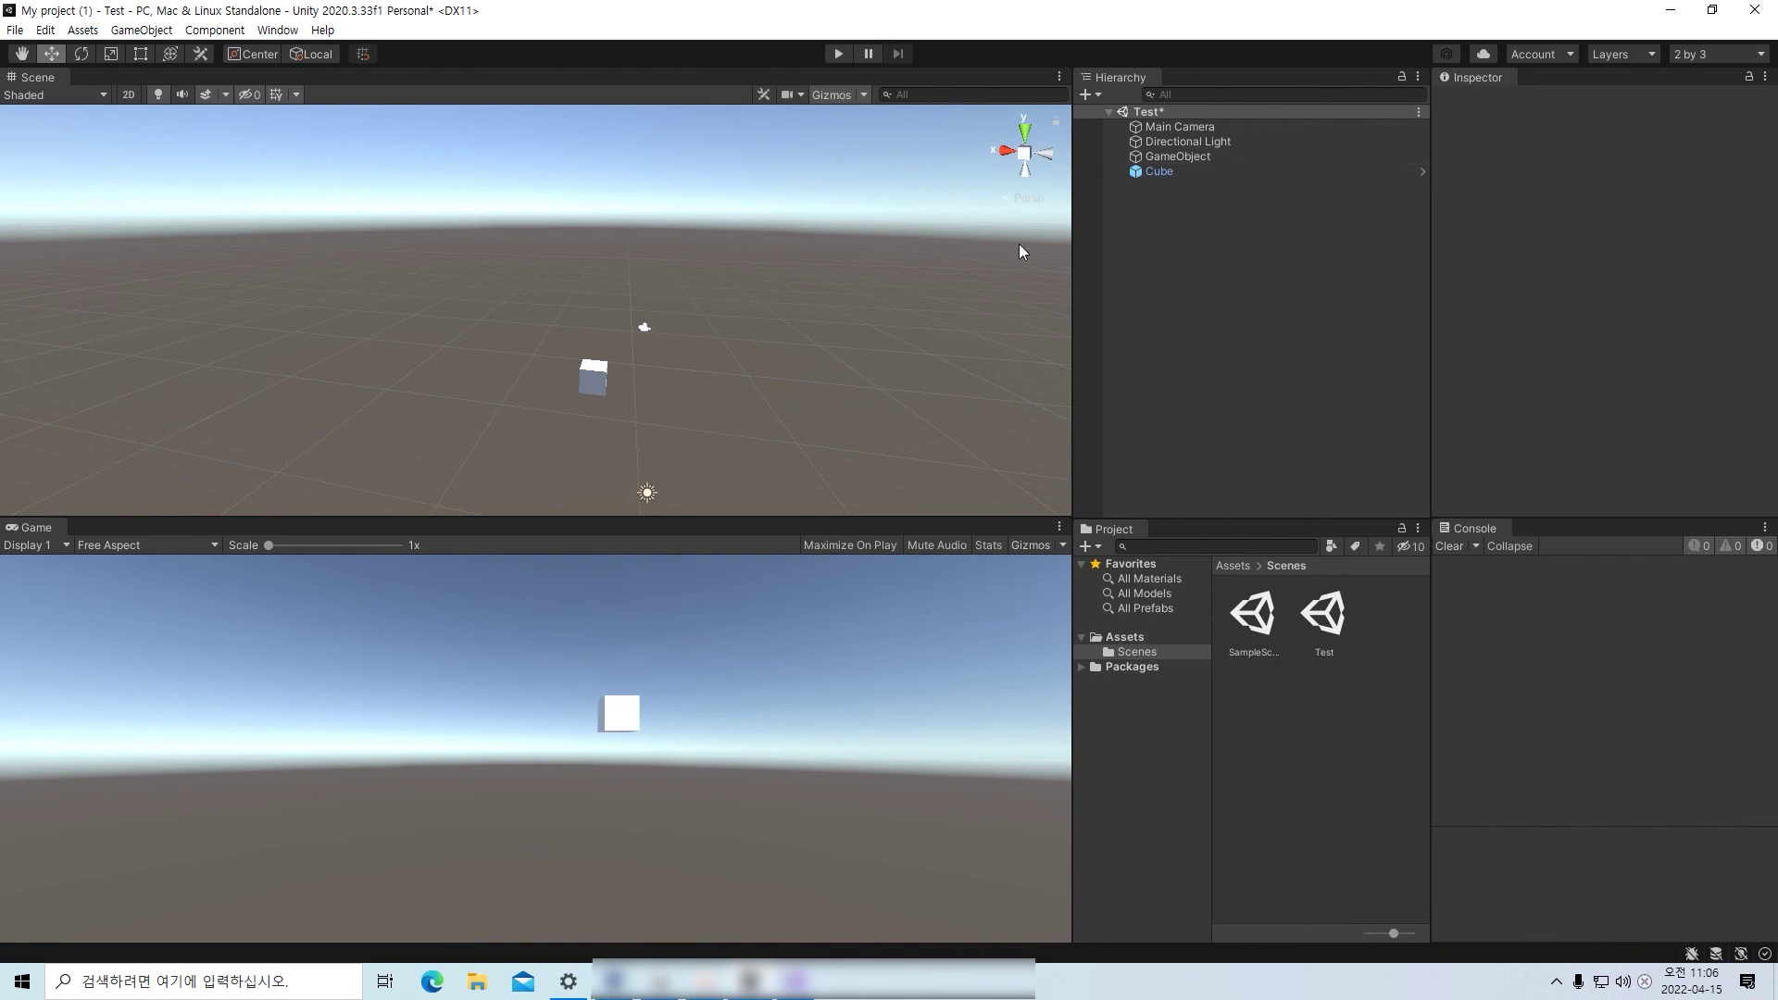
# - Run the scene with the Cube selected to watch its Y position, and pause the game during the fall
pyautogui.click(1158, 172)
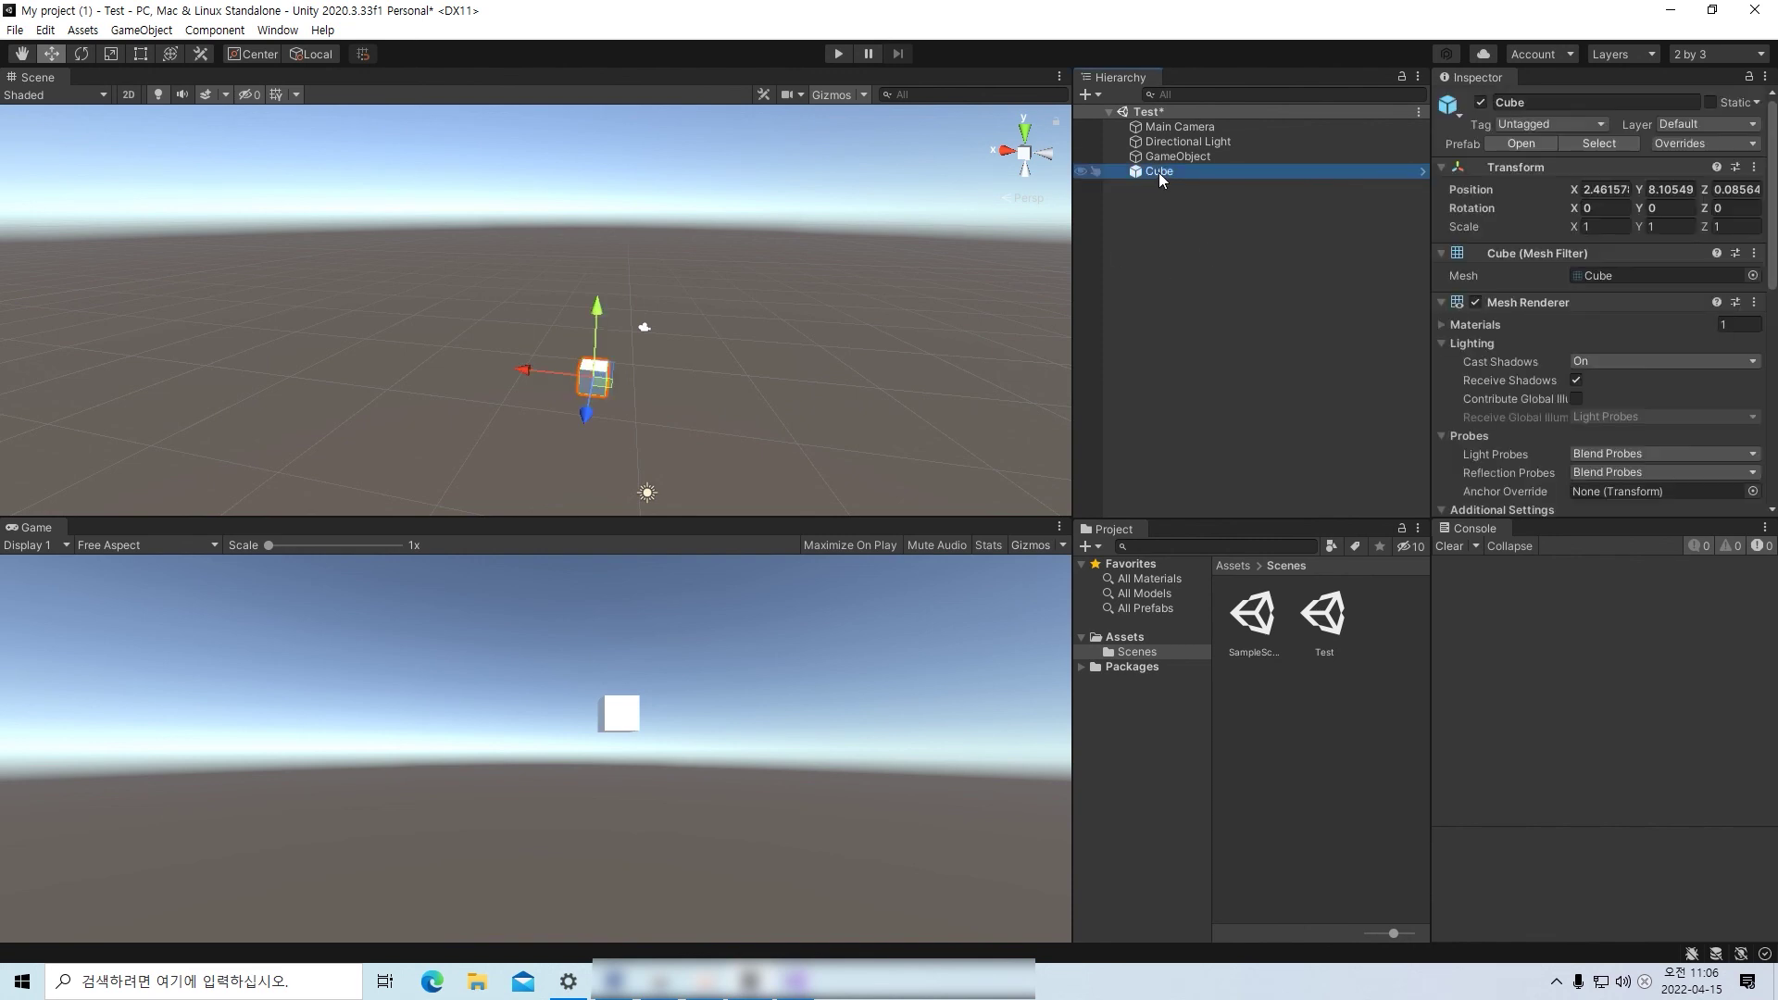
pyautogui.click(838, 56)
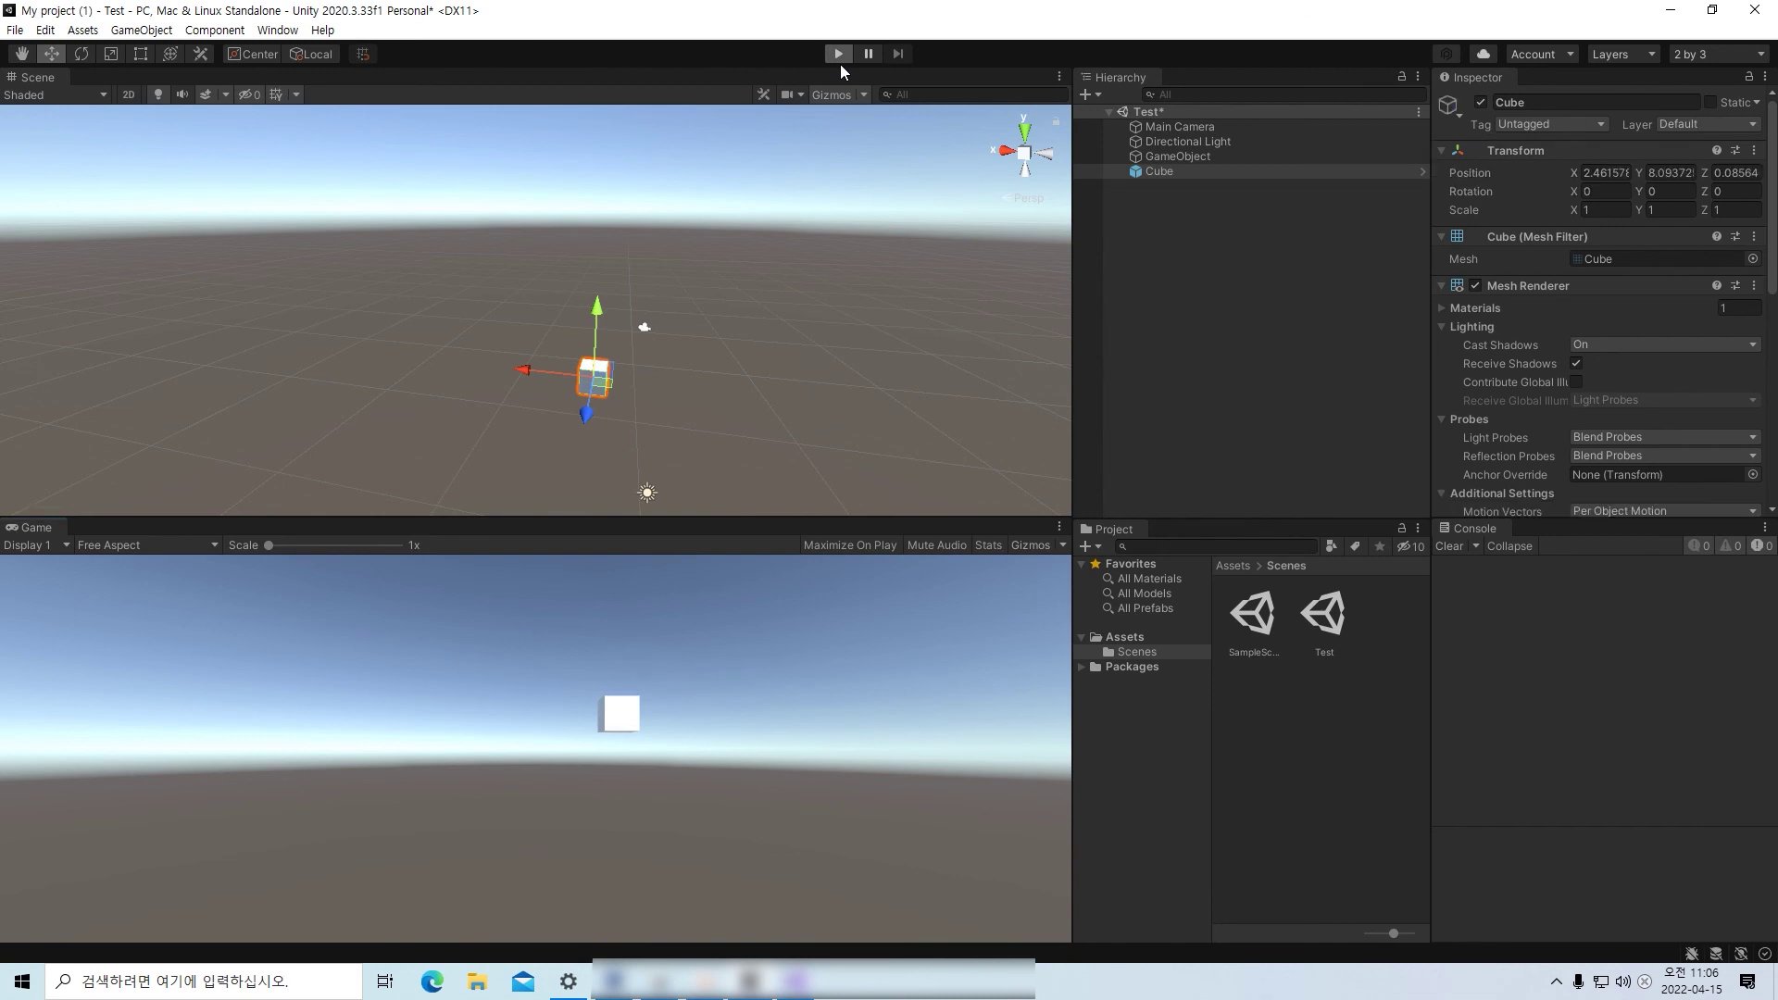
pyautogui.click(1694, 174)
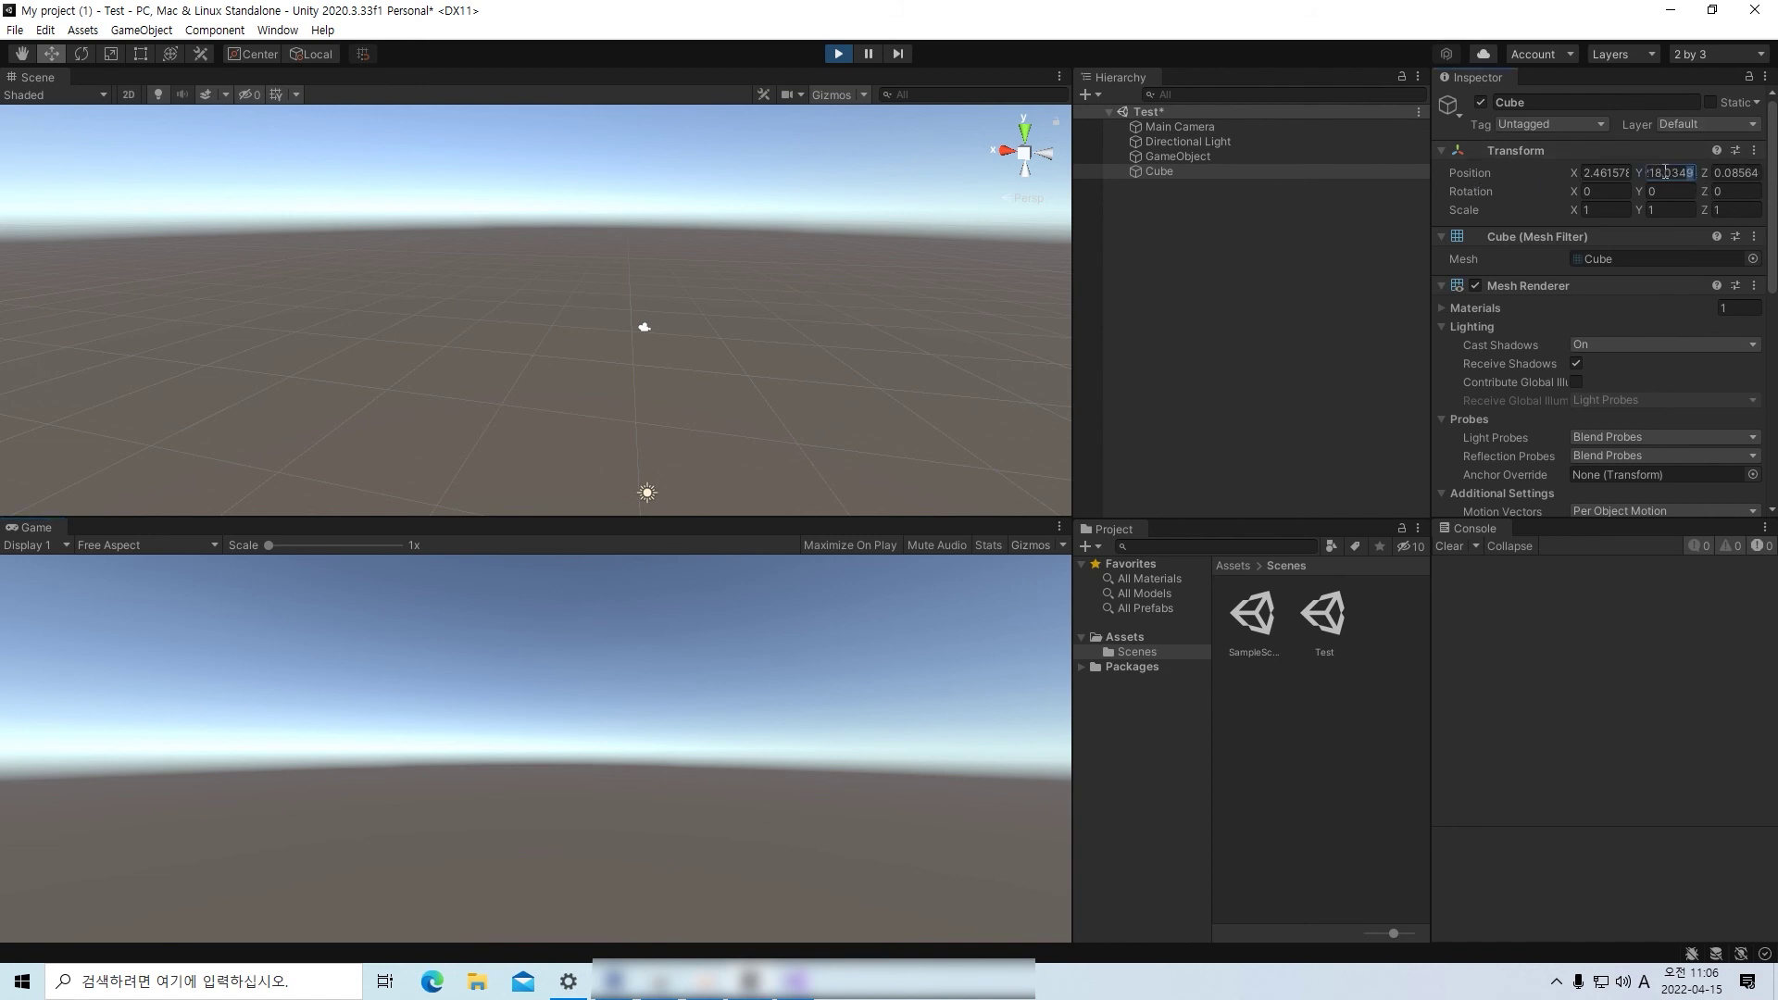
pyautogui.click(1675, 175)
pyautogui.click(868, 56)
# - Set the Cube's Y position to 5 and then to 10 while the game is paused
pyautogui.moveTo(1691, 174); pyautogui.dragTo(1669, 177)
pyautogui.write('51')
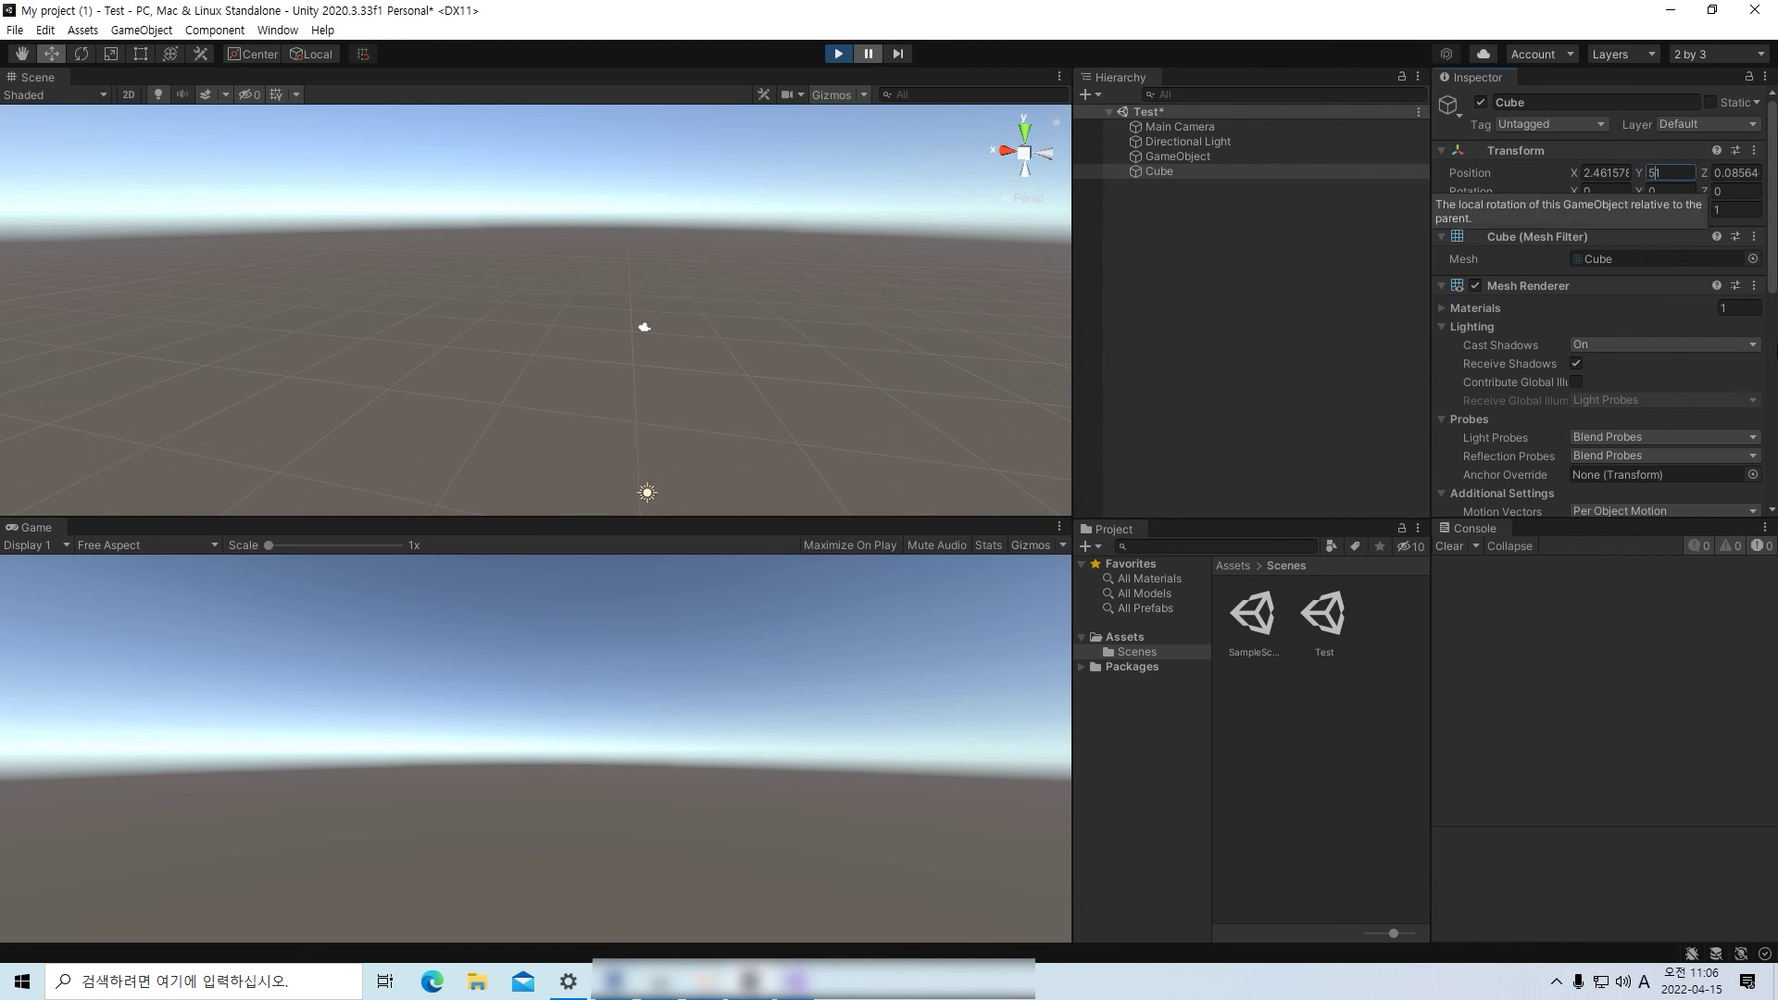
pyautogui.write('5')
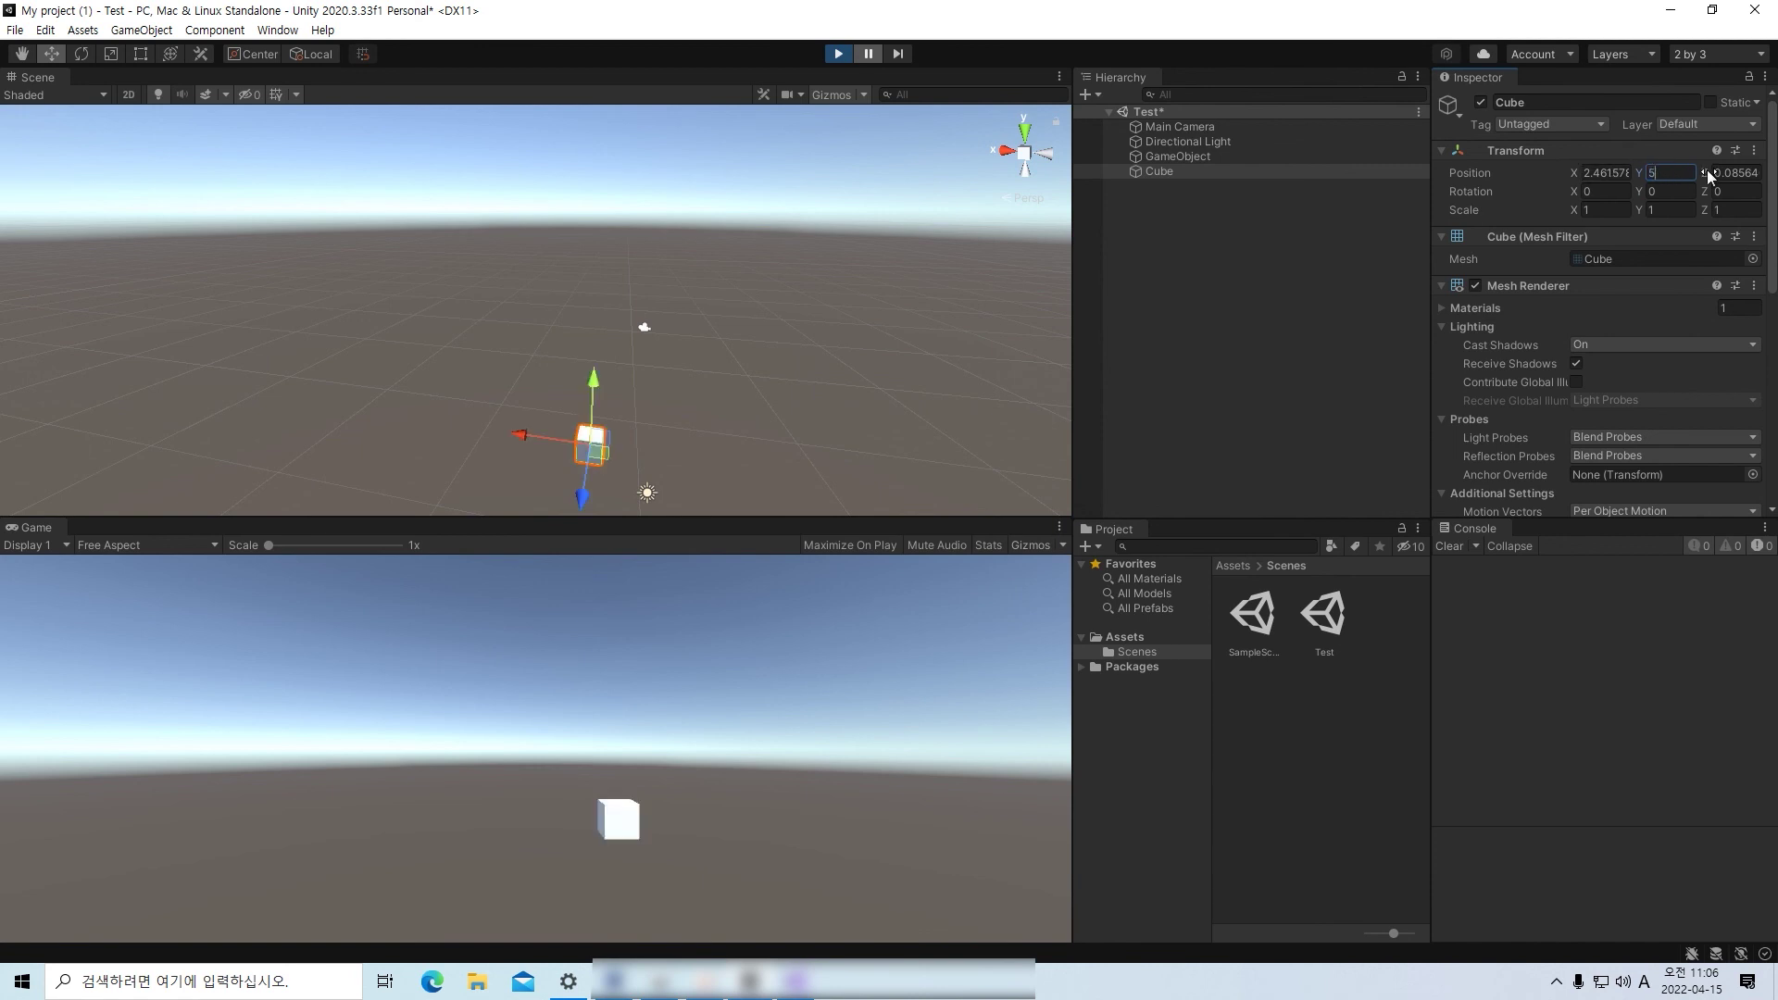
pyautogui.press('BackSpace')
pyautogui.write('10')
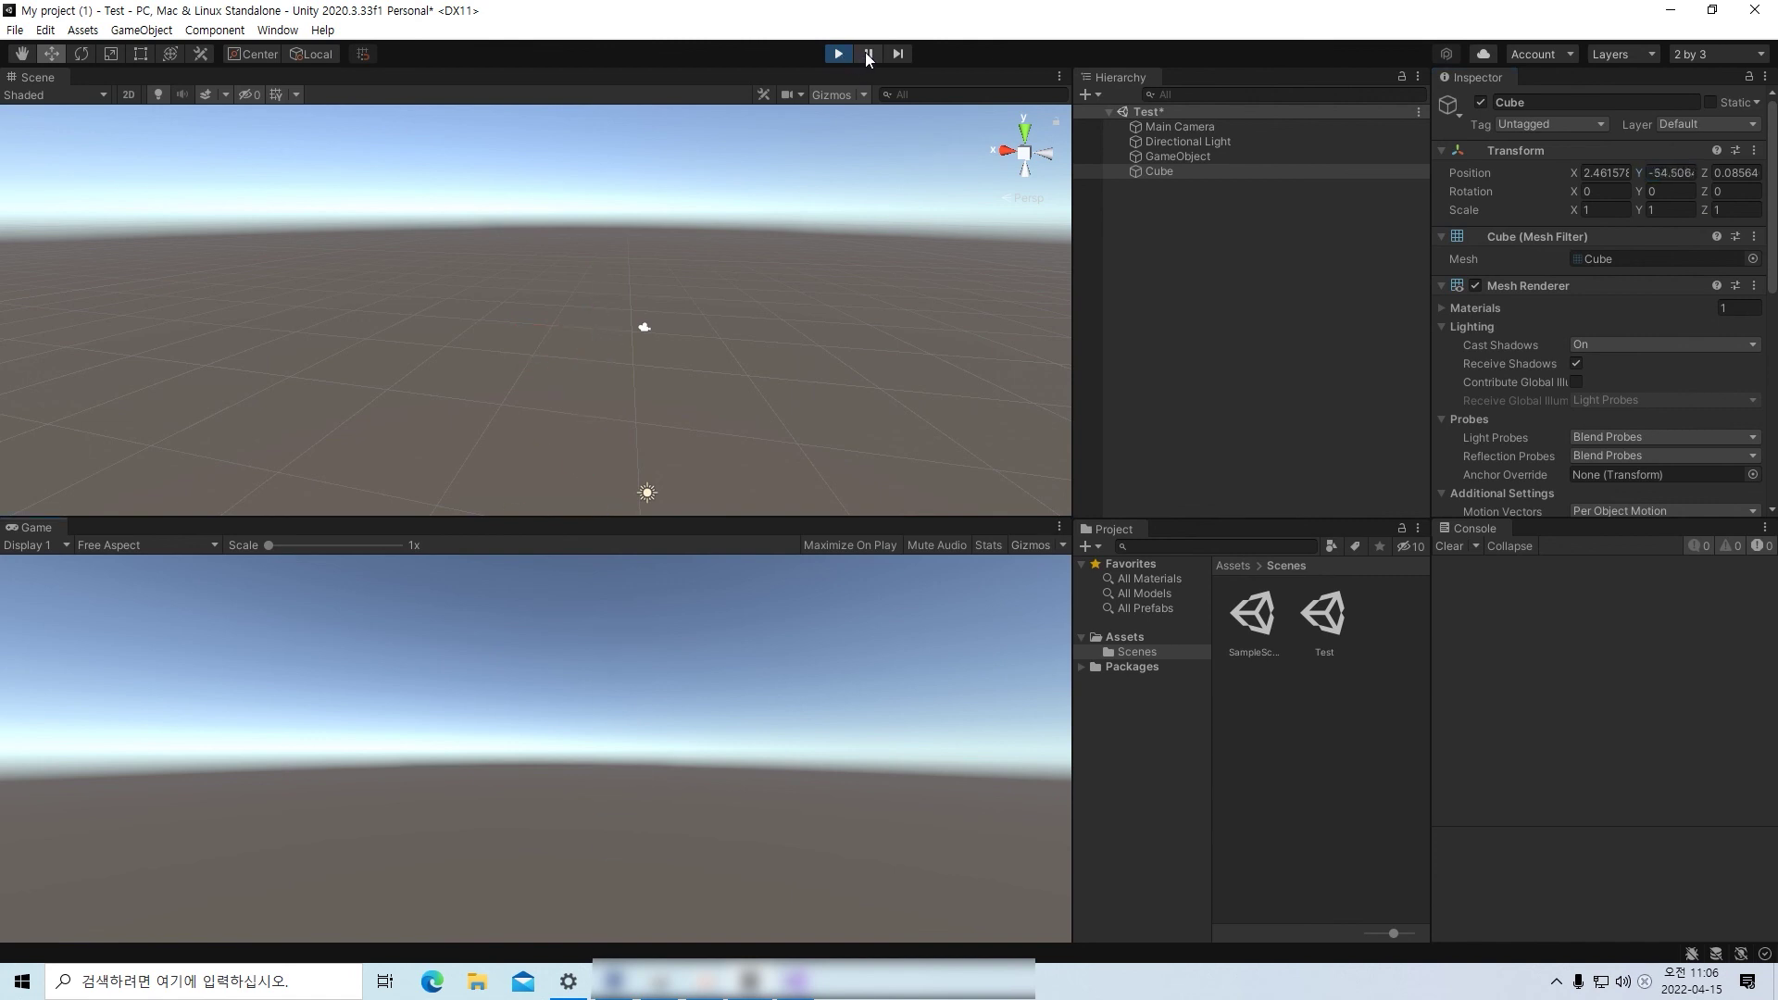
# - Set the paused Cube's X position to 3 and try Y positions such as 10, then resume the game and exit Play mode
pyautogui.click(1667, 172)
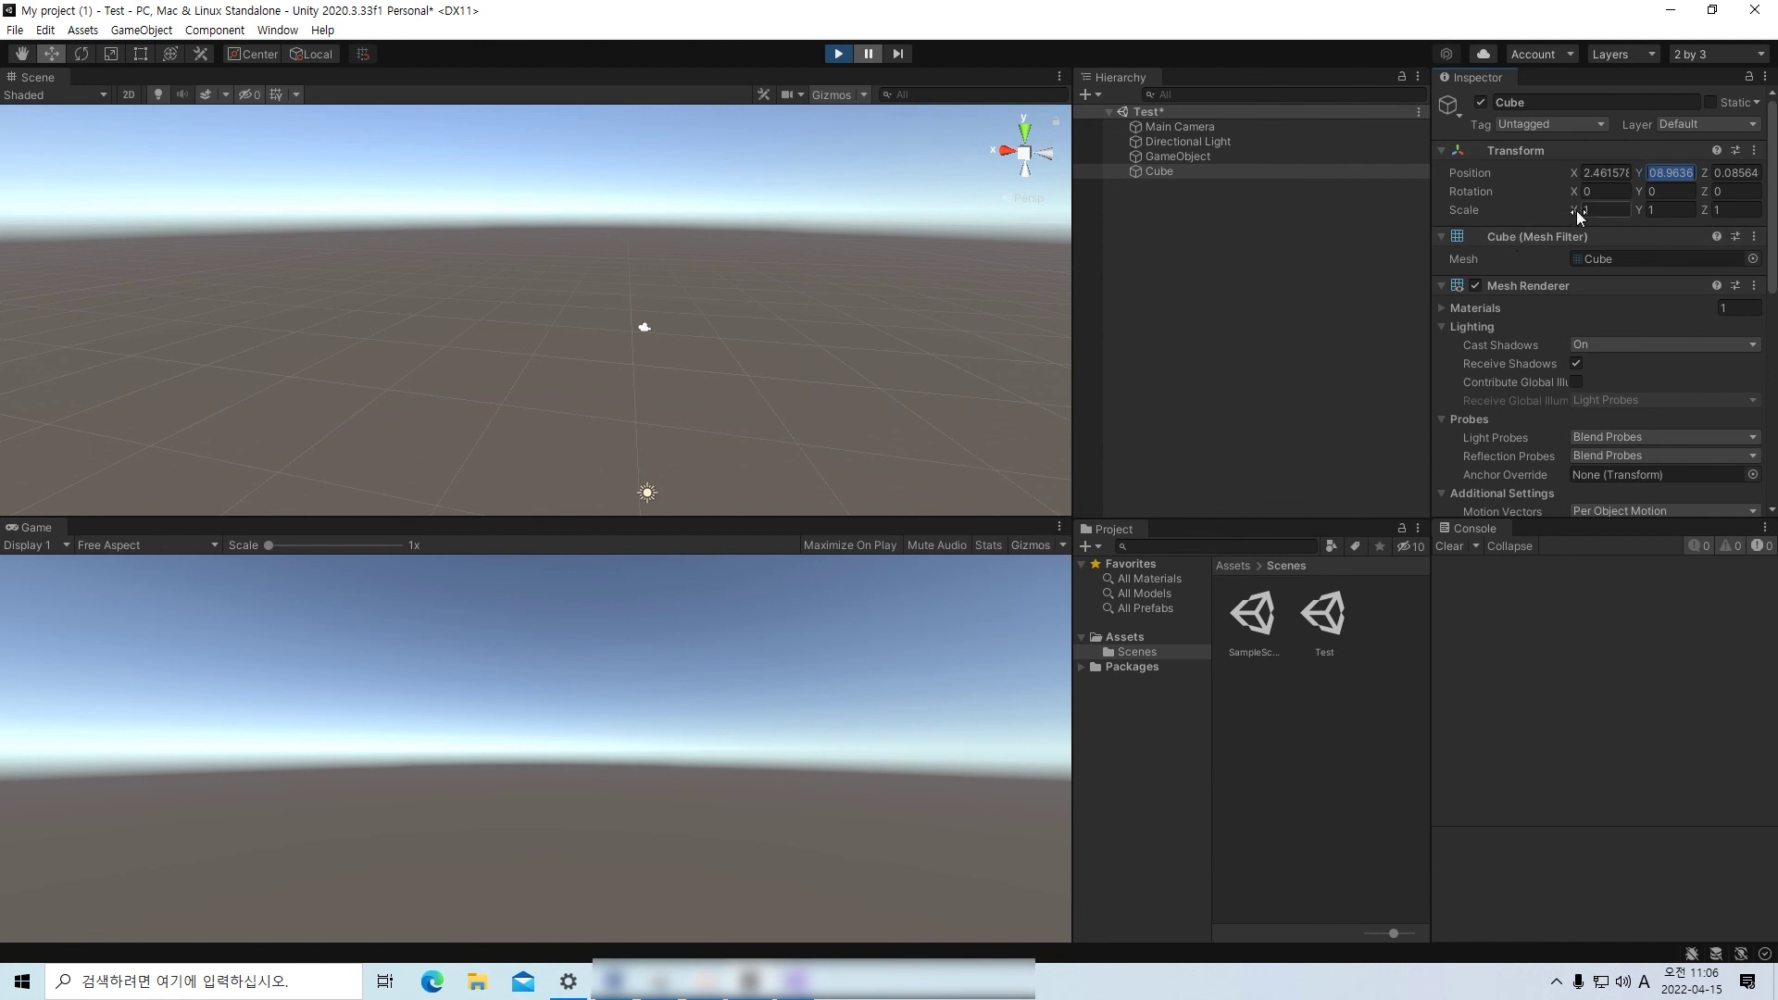
pyautogui.click(1623, 174)
pyautogui.write('378')
pyautogui.write('3')
pyautogui.click(1667, 172)
pyautogui.write('1')
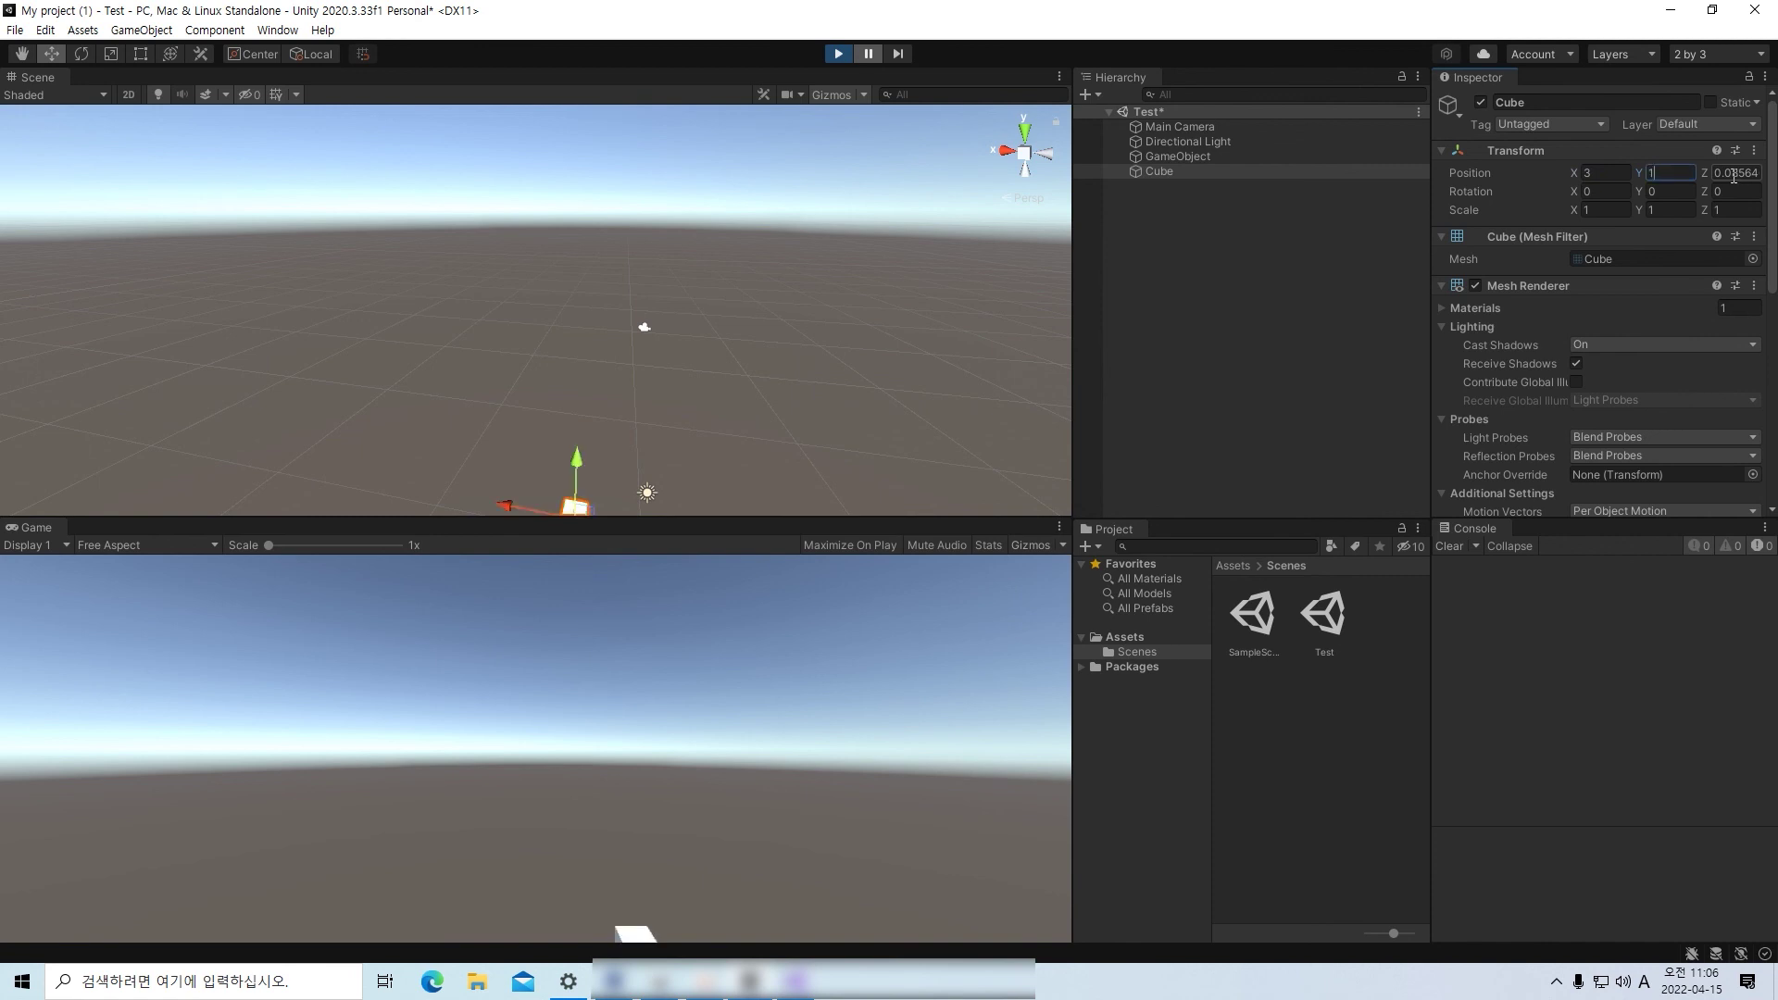
pyautogui.write('2')
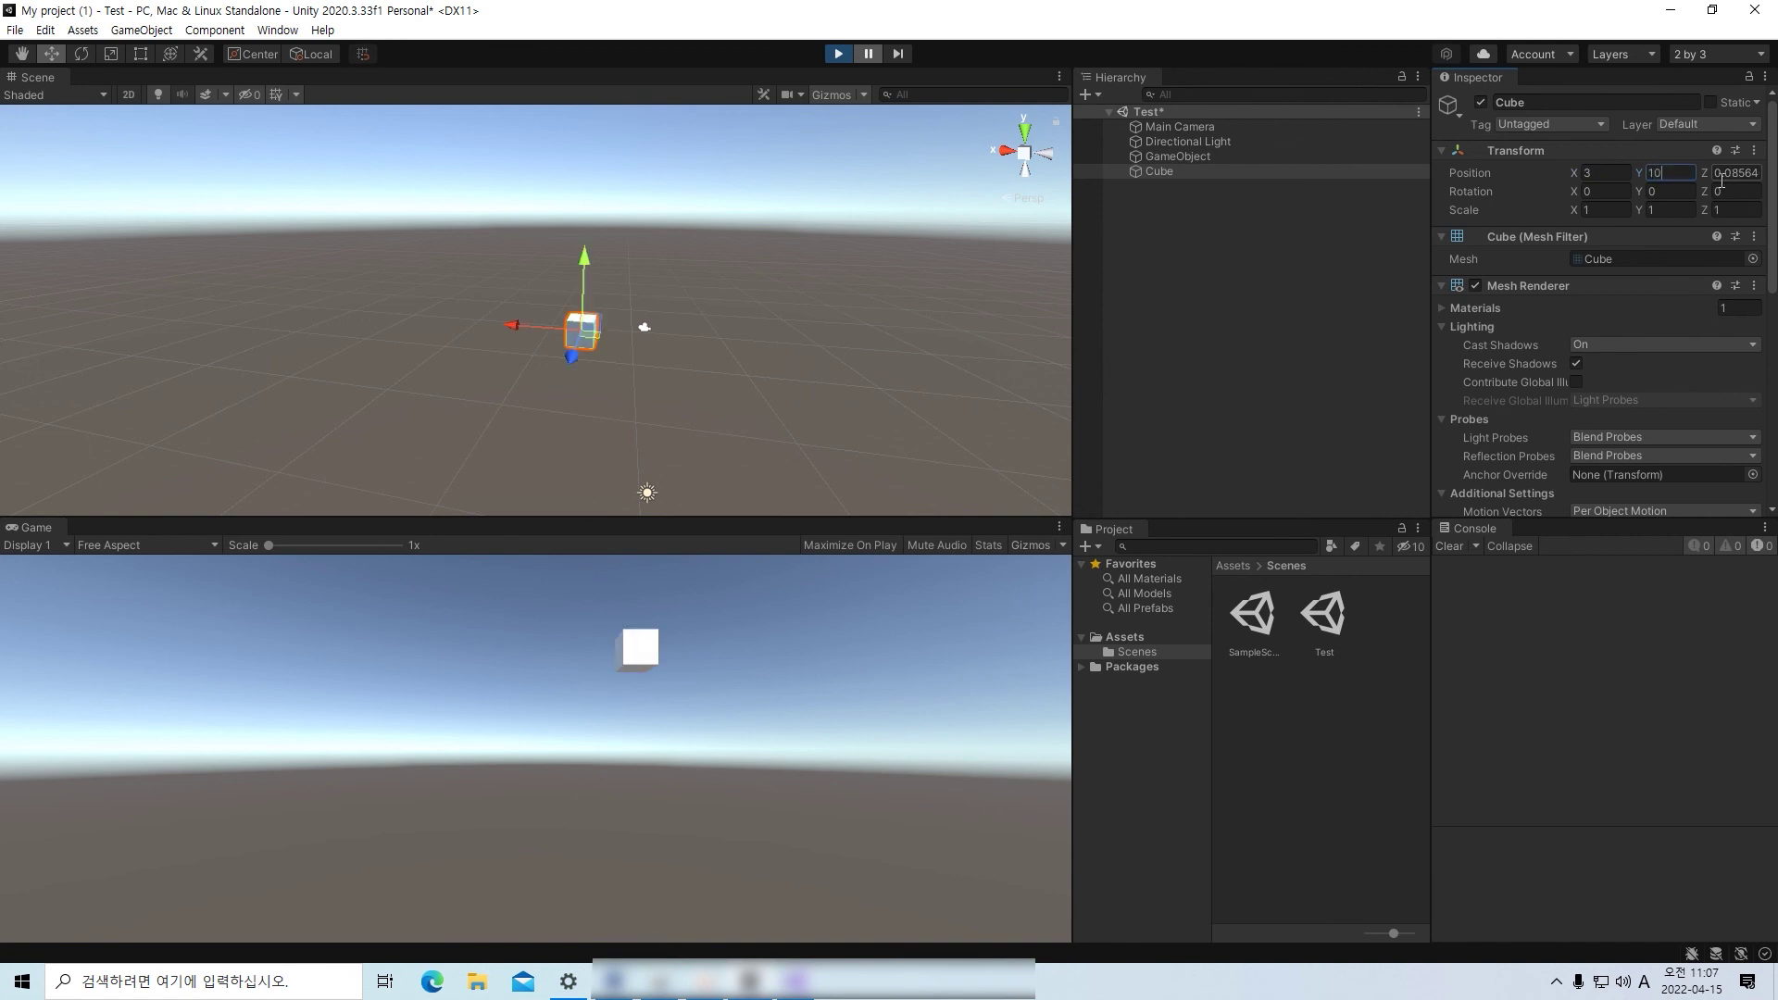
pyautogui.press('BackSpace')
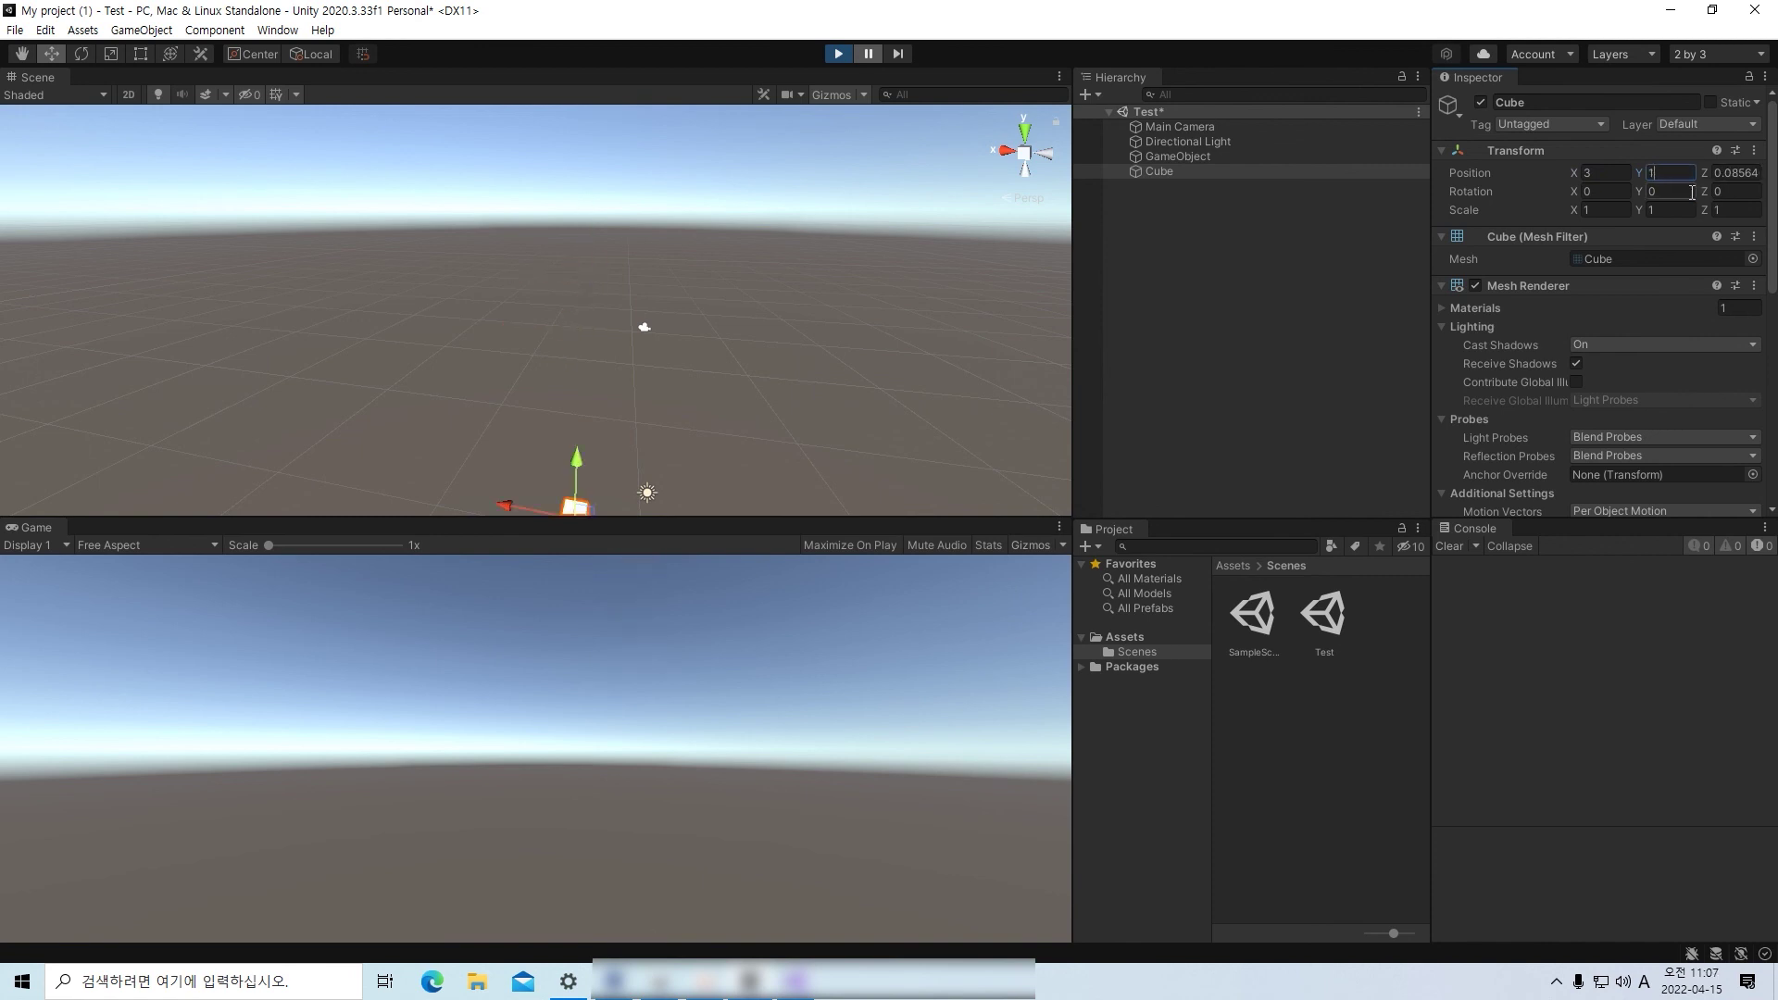
pyautogui.write('5')
pyautogui.click(871, 55)
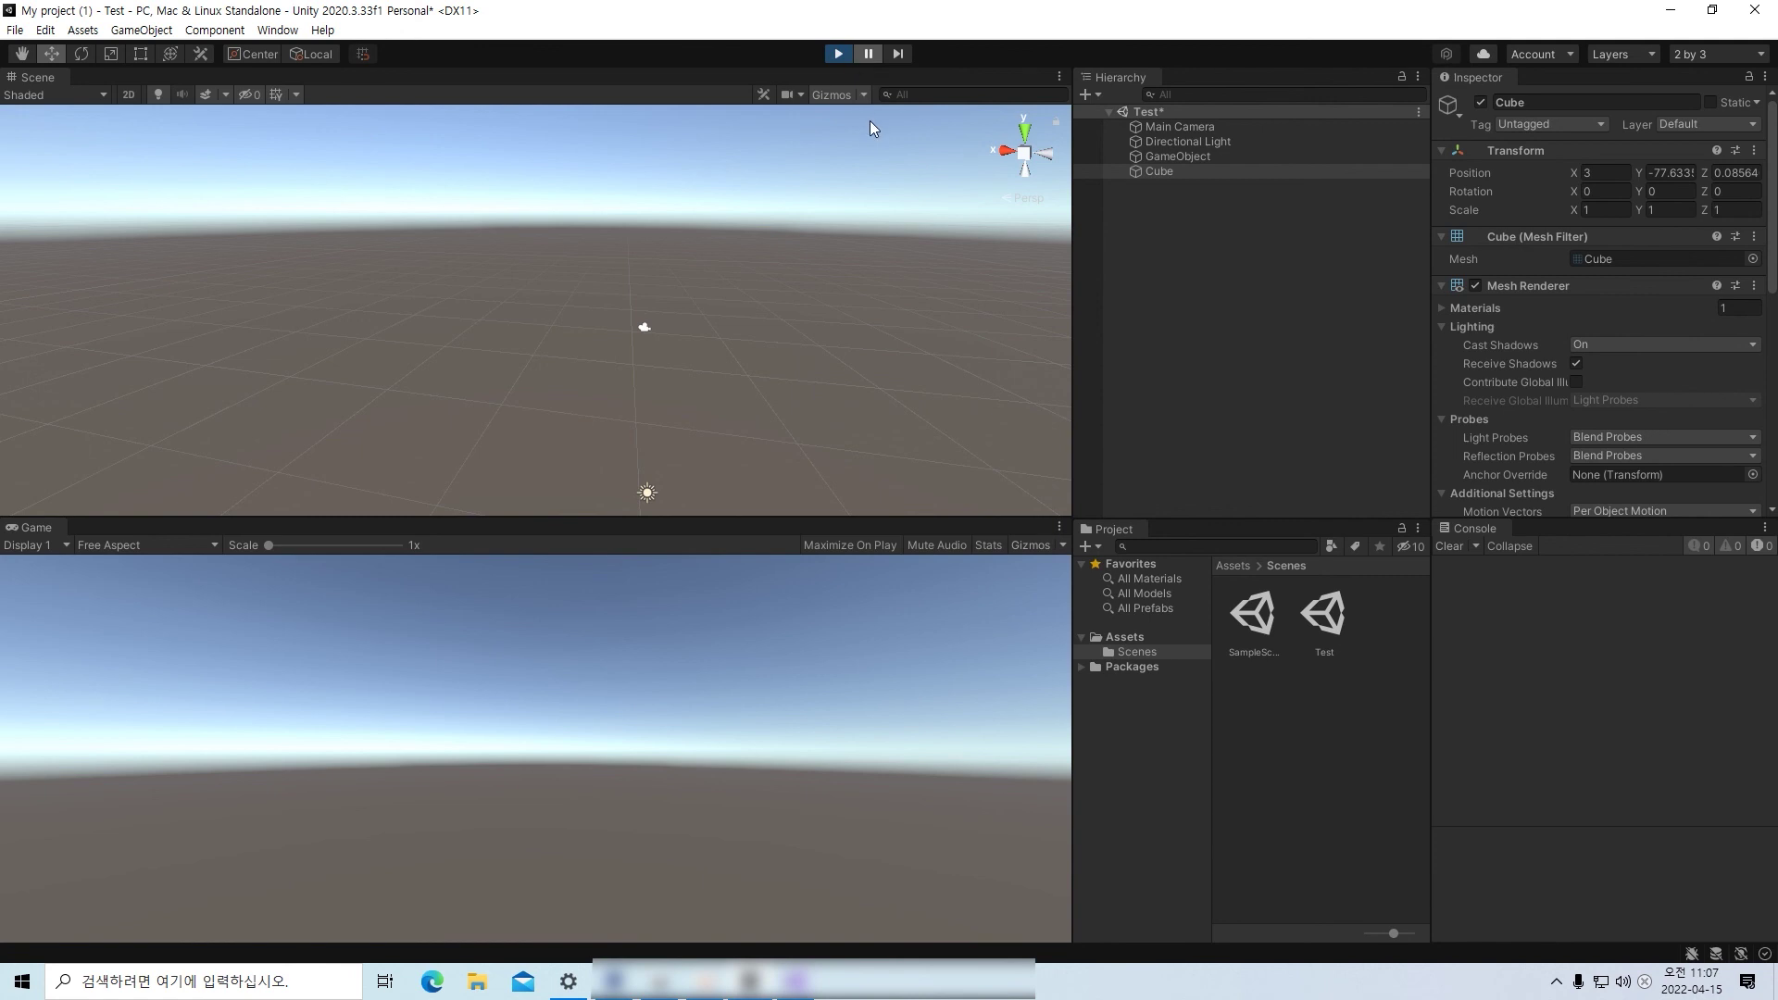
pyautogui.click(839, 54)
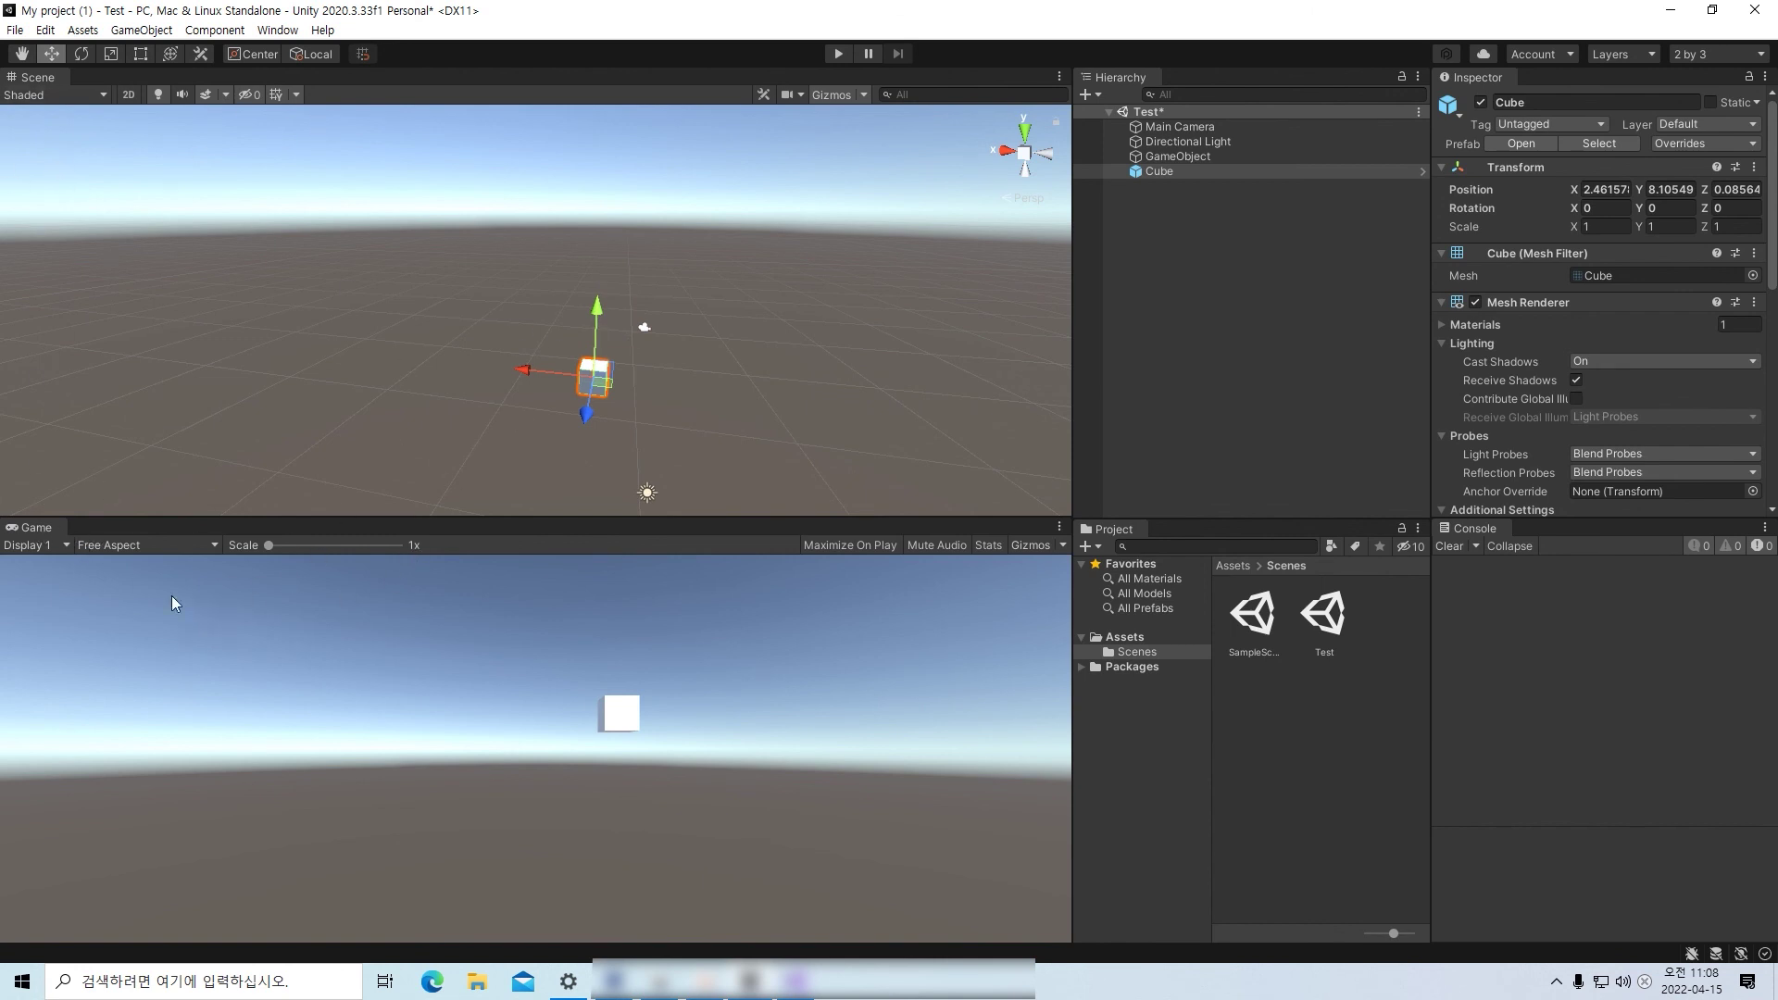
# - Preview the Scene view in Wireframe shading and in 2D mode, returning to the Shaded 3D display
pyautogui.click(60, 96)
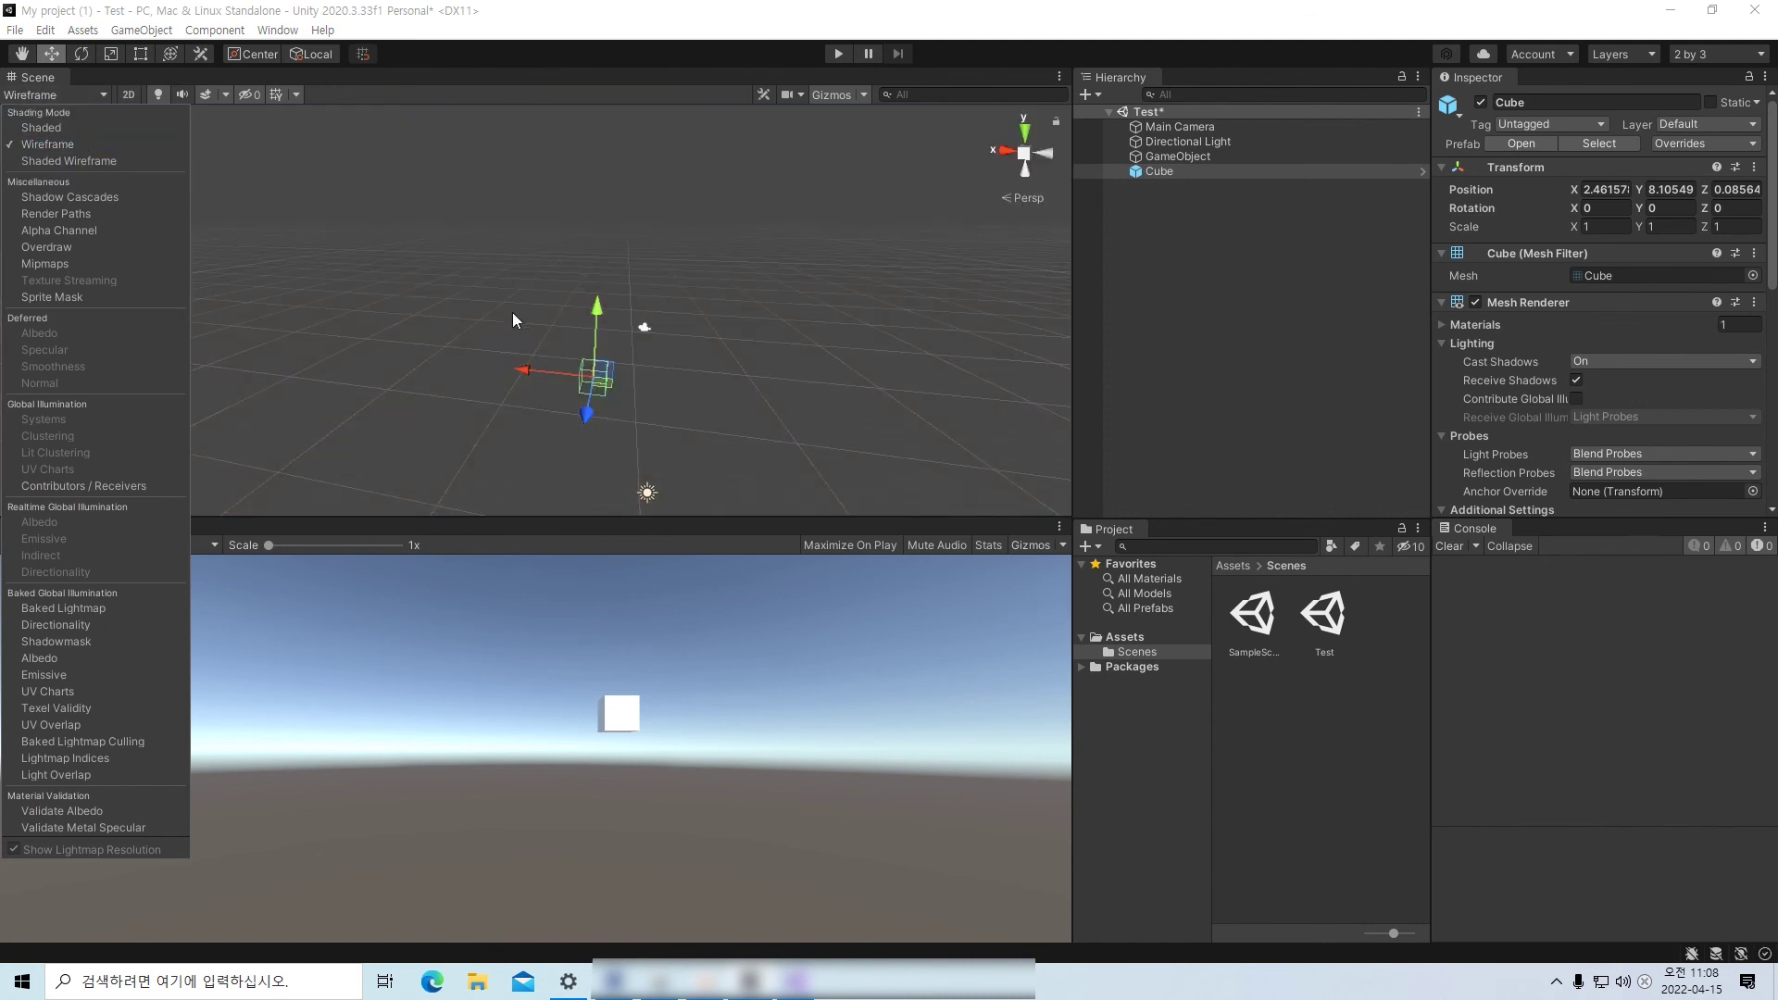
pyautogui.click(215, 124)
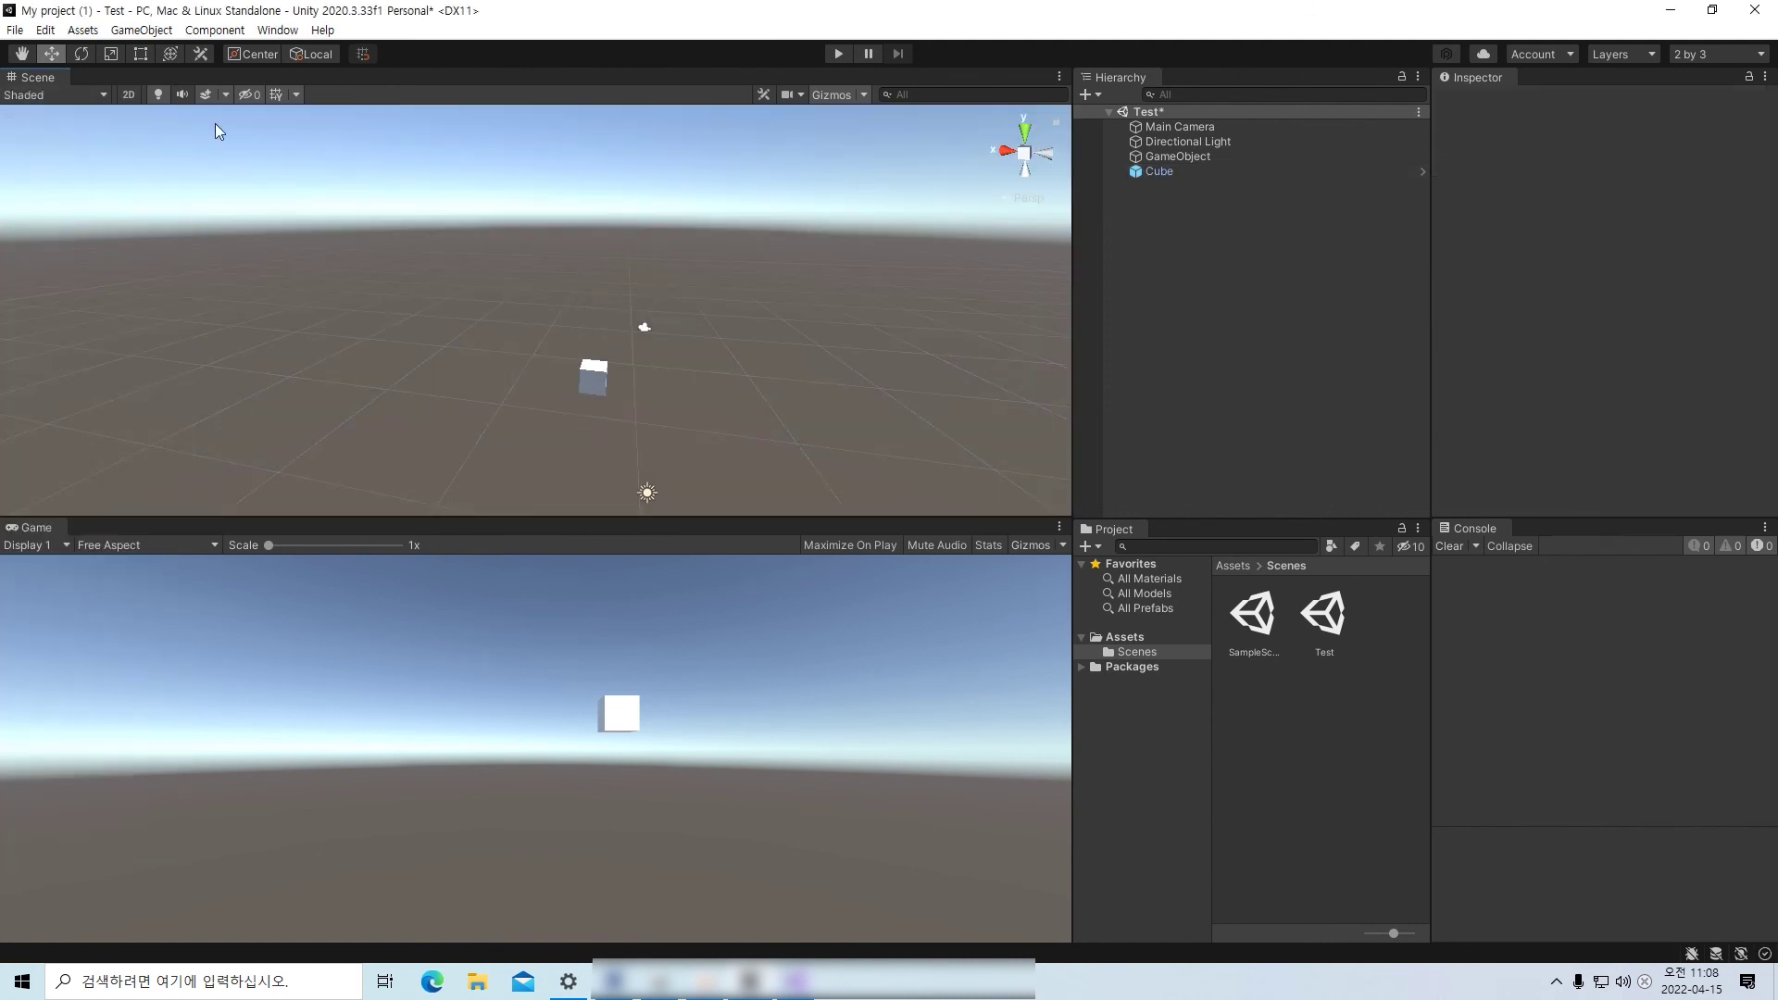
pyautogui.click(134, 93)
pyautogui.click(133, 92)
# - Turn the Scene view lighting off and on to compare how the cube is shaded
pyautogui.click(161, 95)
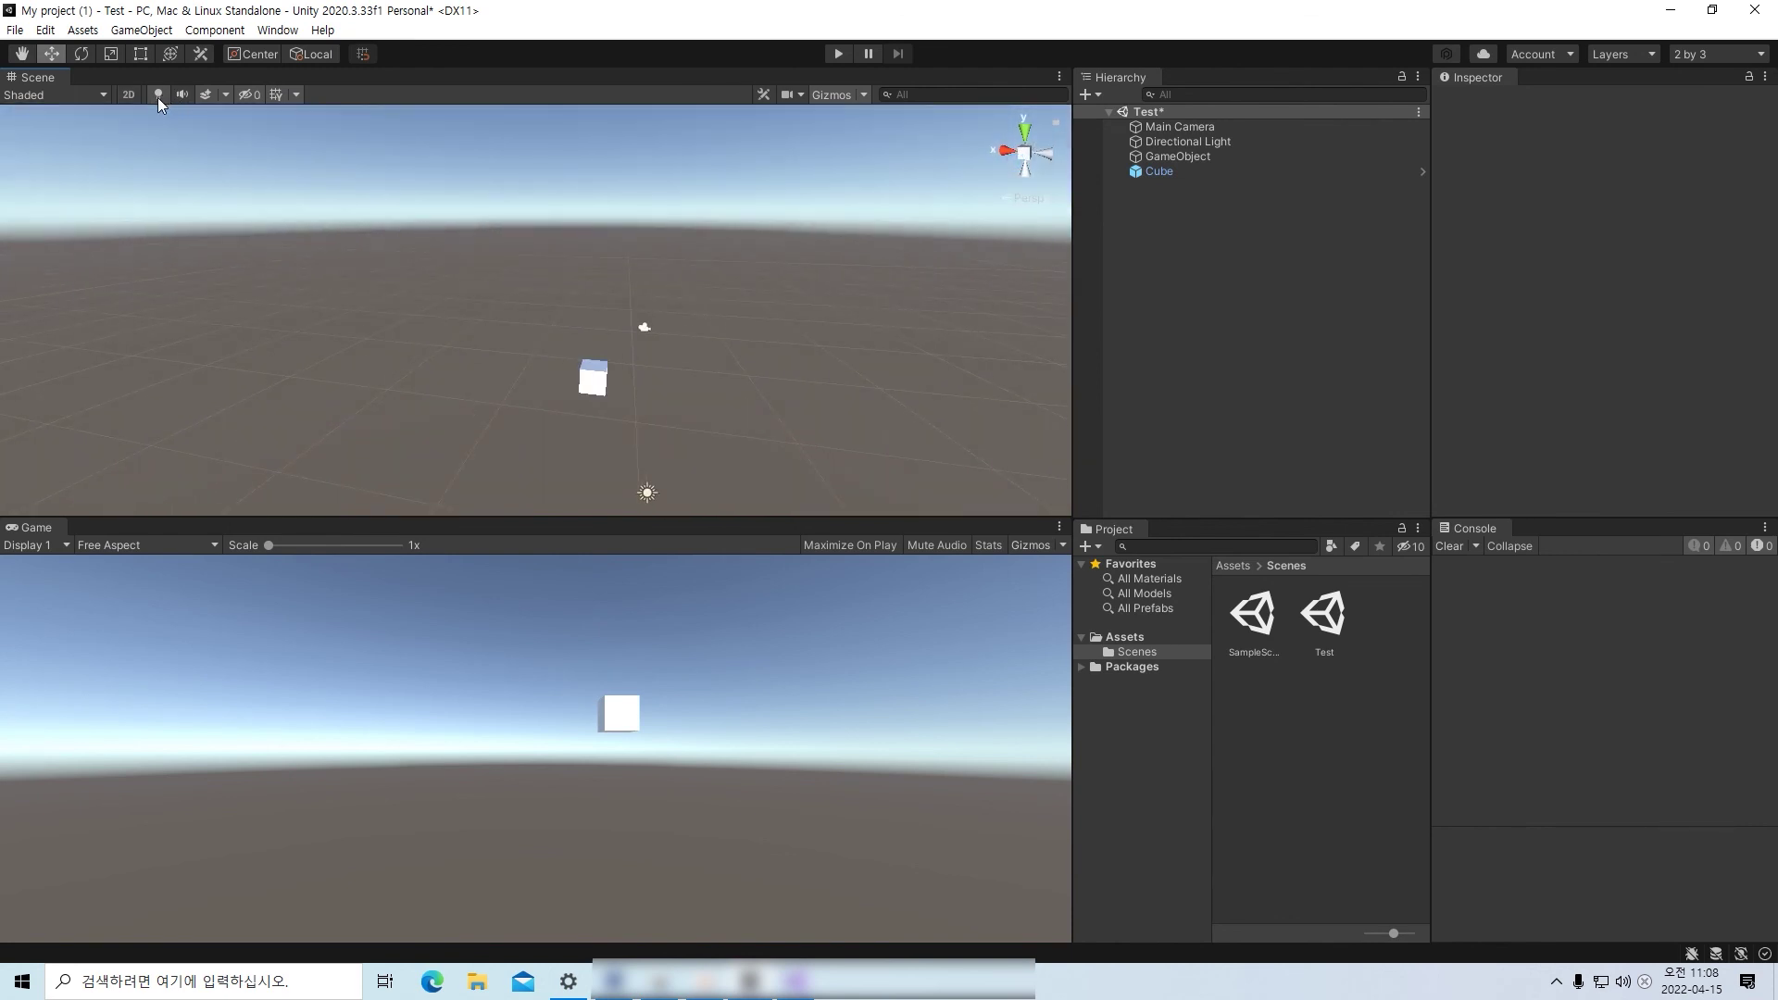
pyautogui.click(157, 97)
pyautogui.click(158, 97)
pyautogui.click(157, 97)
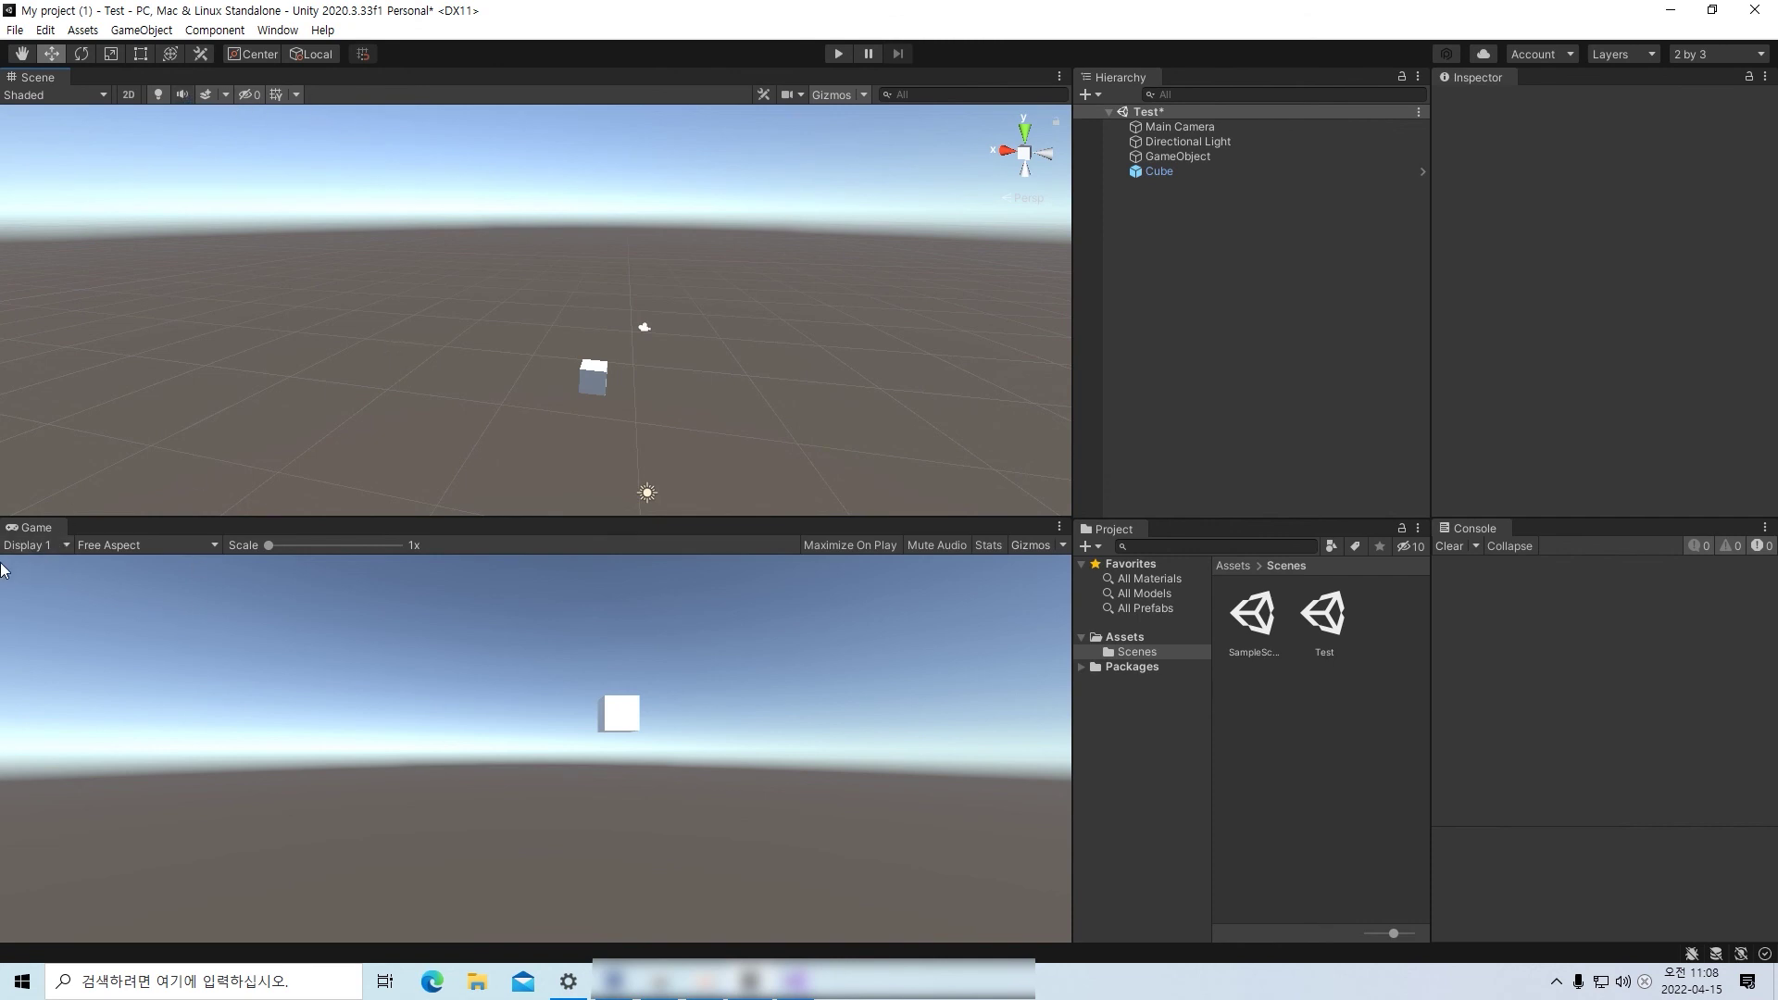
# - Switch the Game view to Display 2 to examine its output, and return it to Display 1
pyautogui.click(42, 548)
pyautogui.click(50, 567)
pyautogui.click(39, 542)
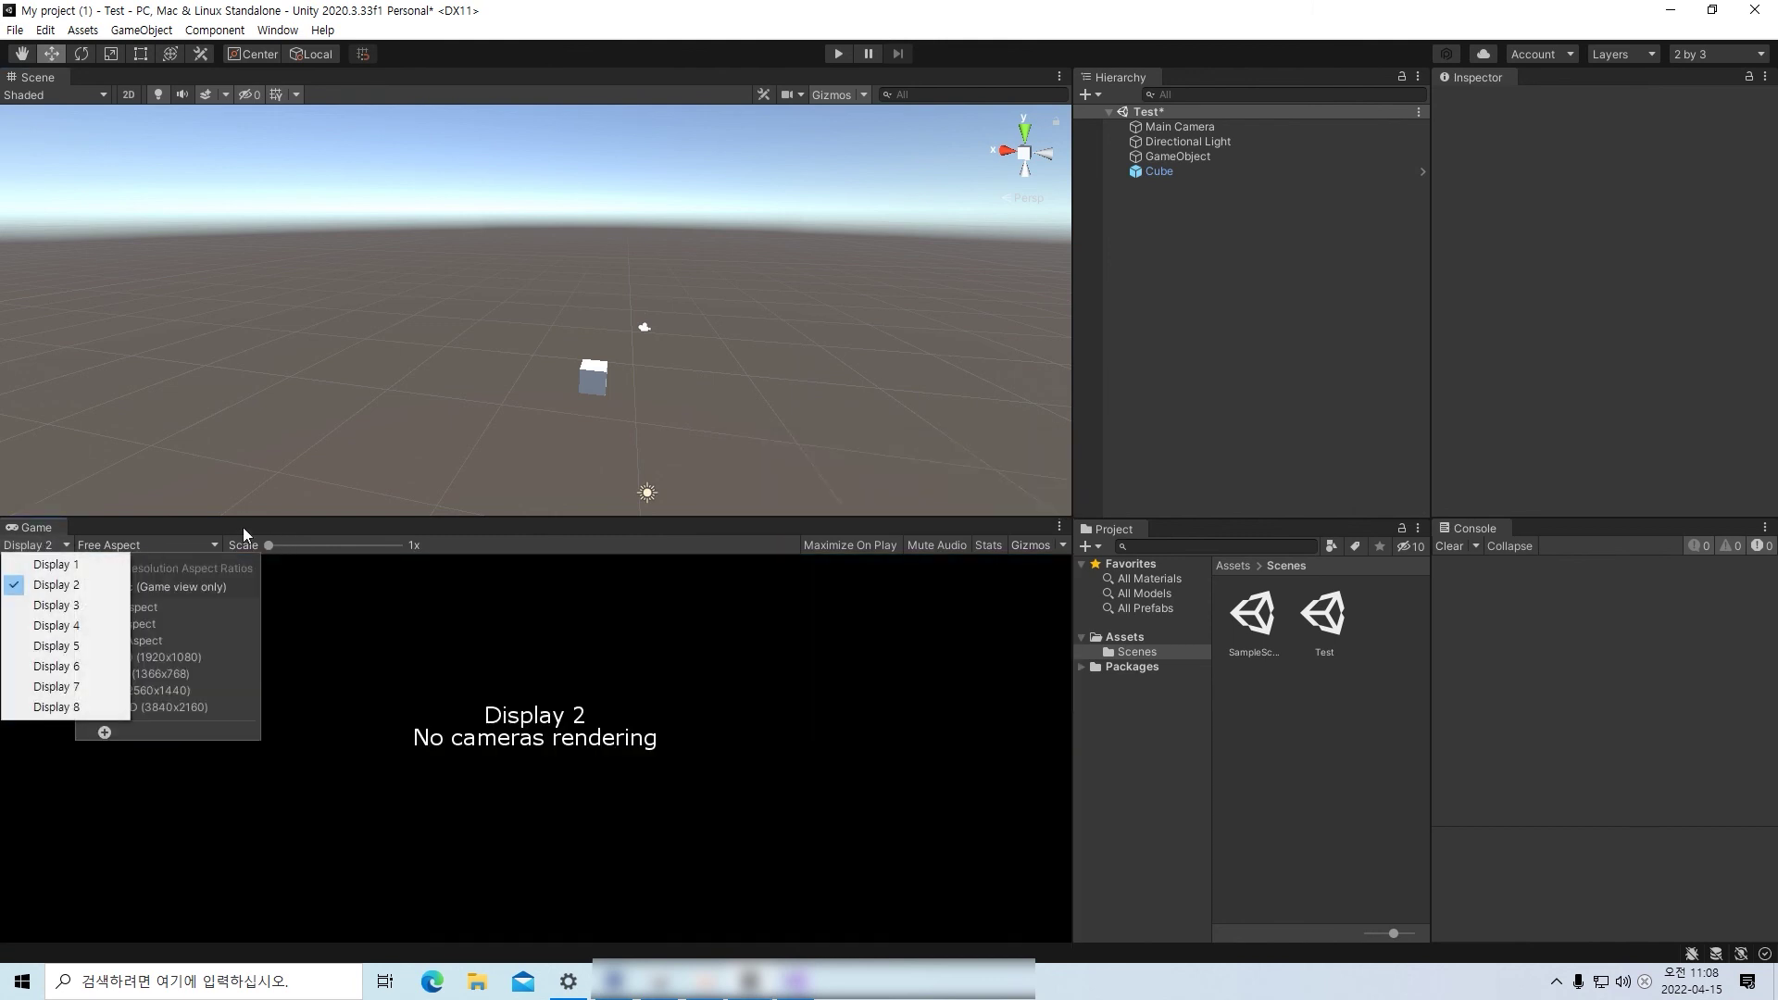
pyautogui.click(84, 565)
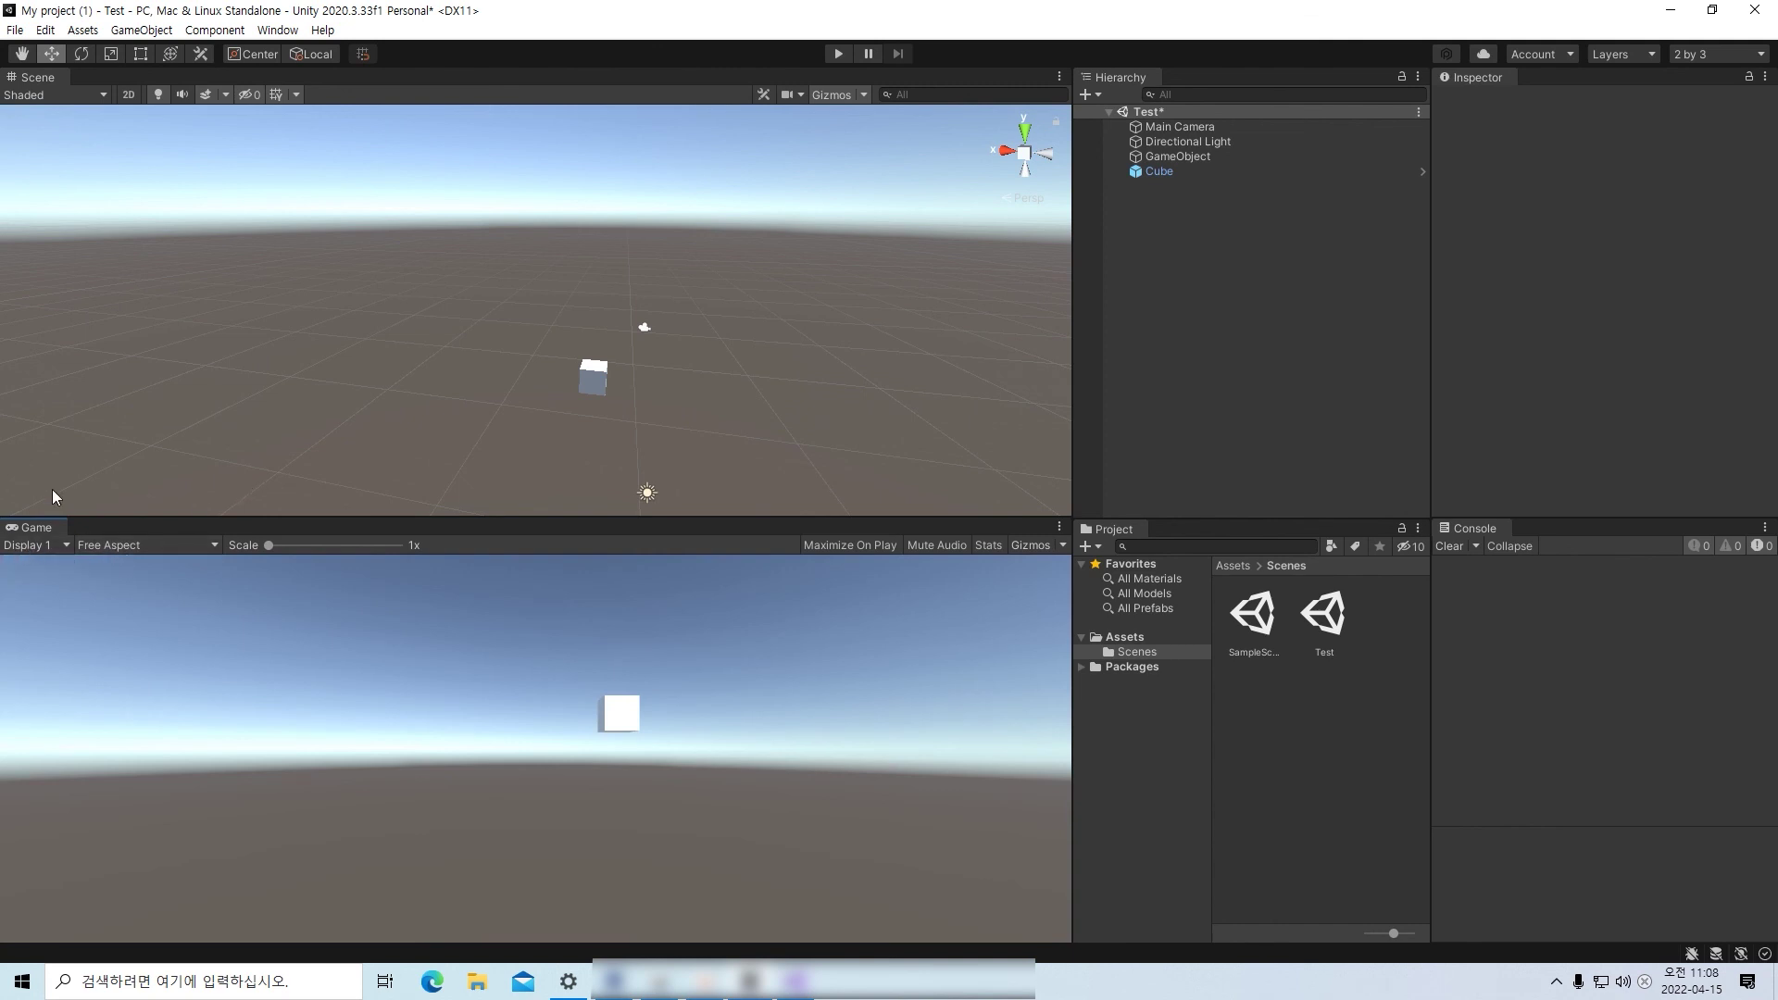
# - Compare the Game view in 16:9, 16:10 and Full HD (1920x1080), and restore it to Free Aspect
pyautogui.click(153, 543)
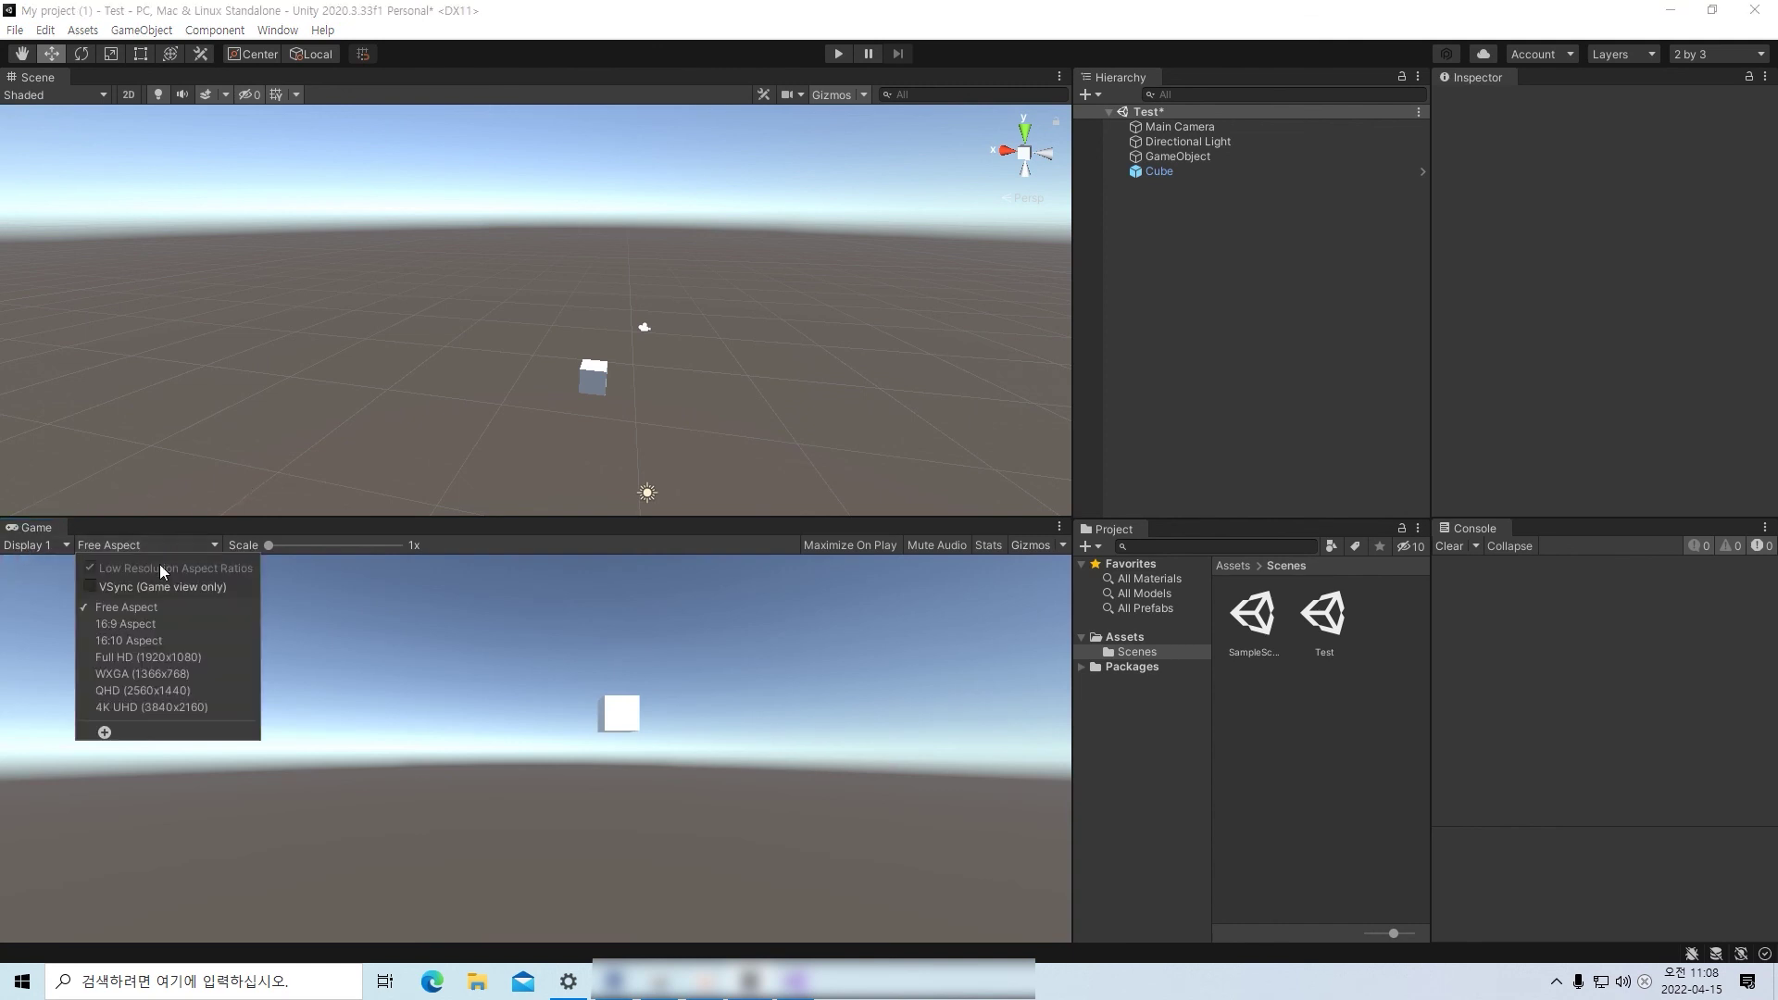
pyautogui.click(157, 608)
pyautogui.click(131, 545)
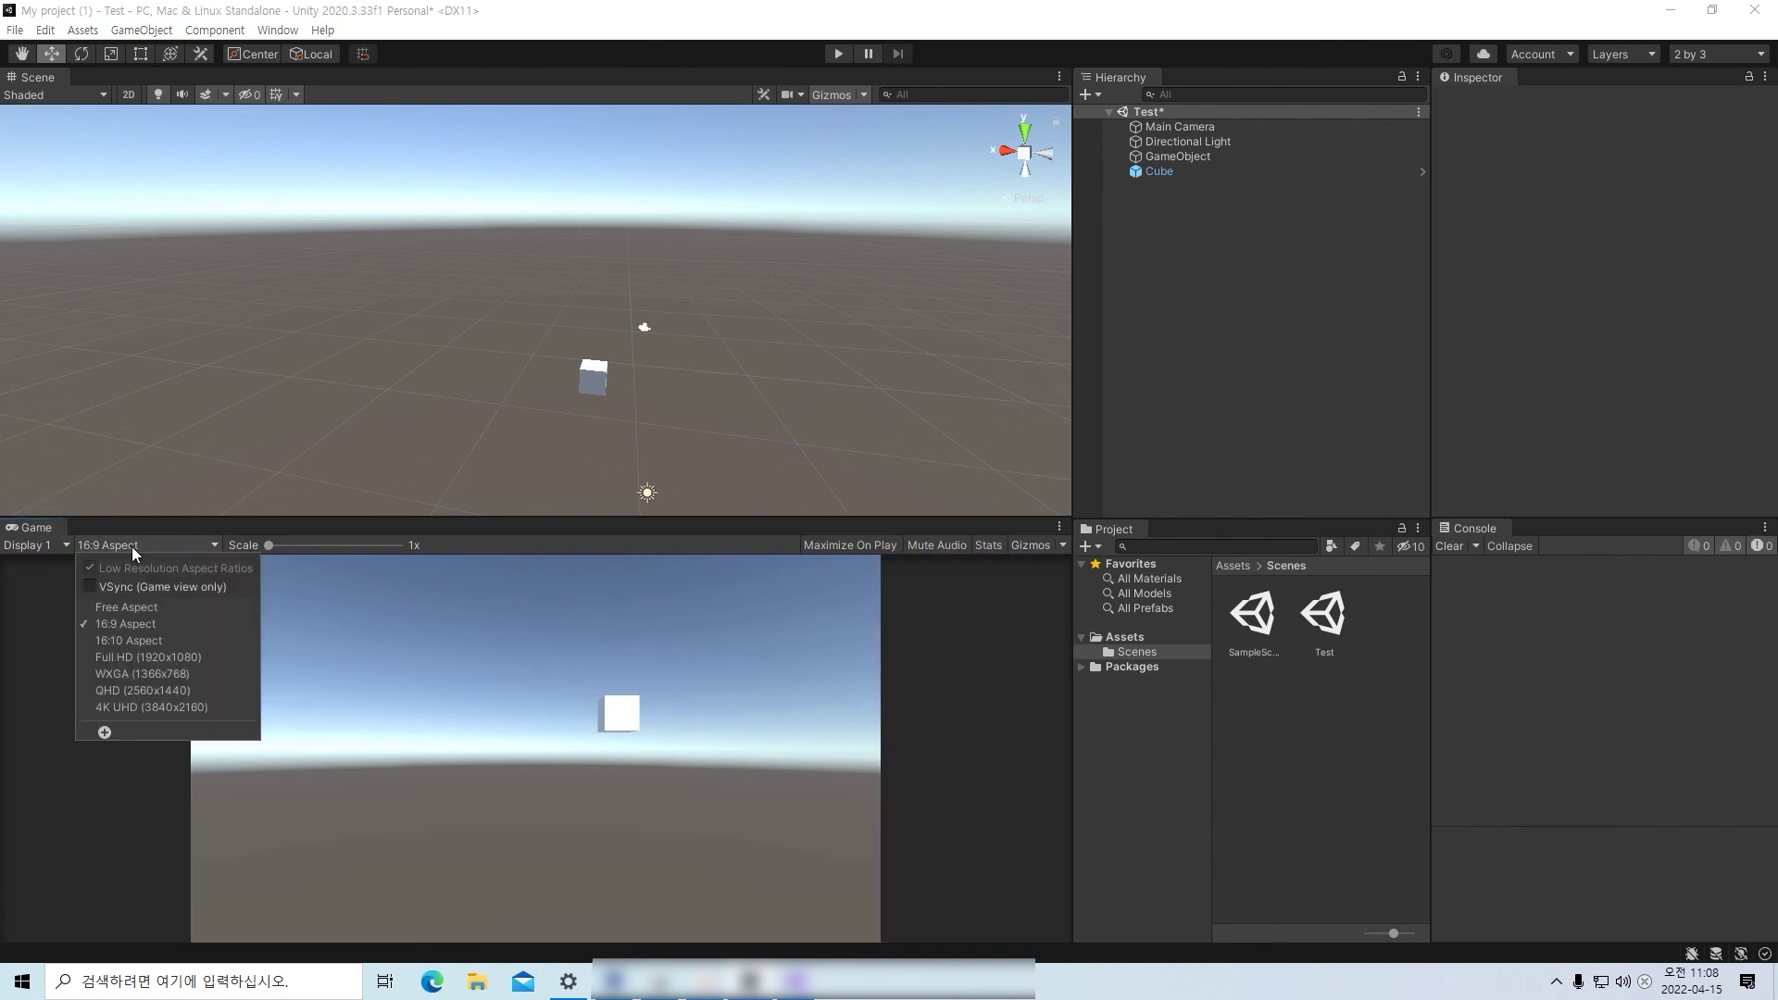
pyautogui.click(154, 643)
pyautogui.click(150, 548)
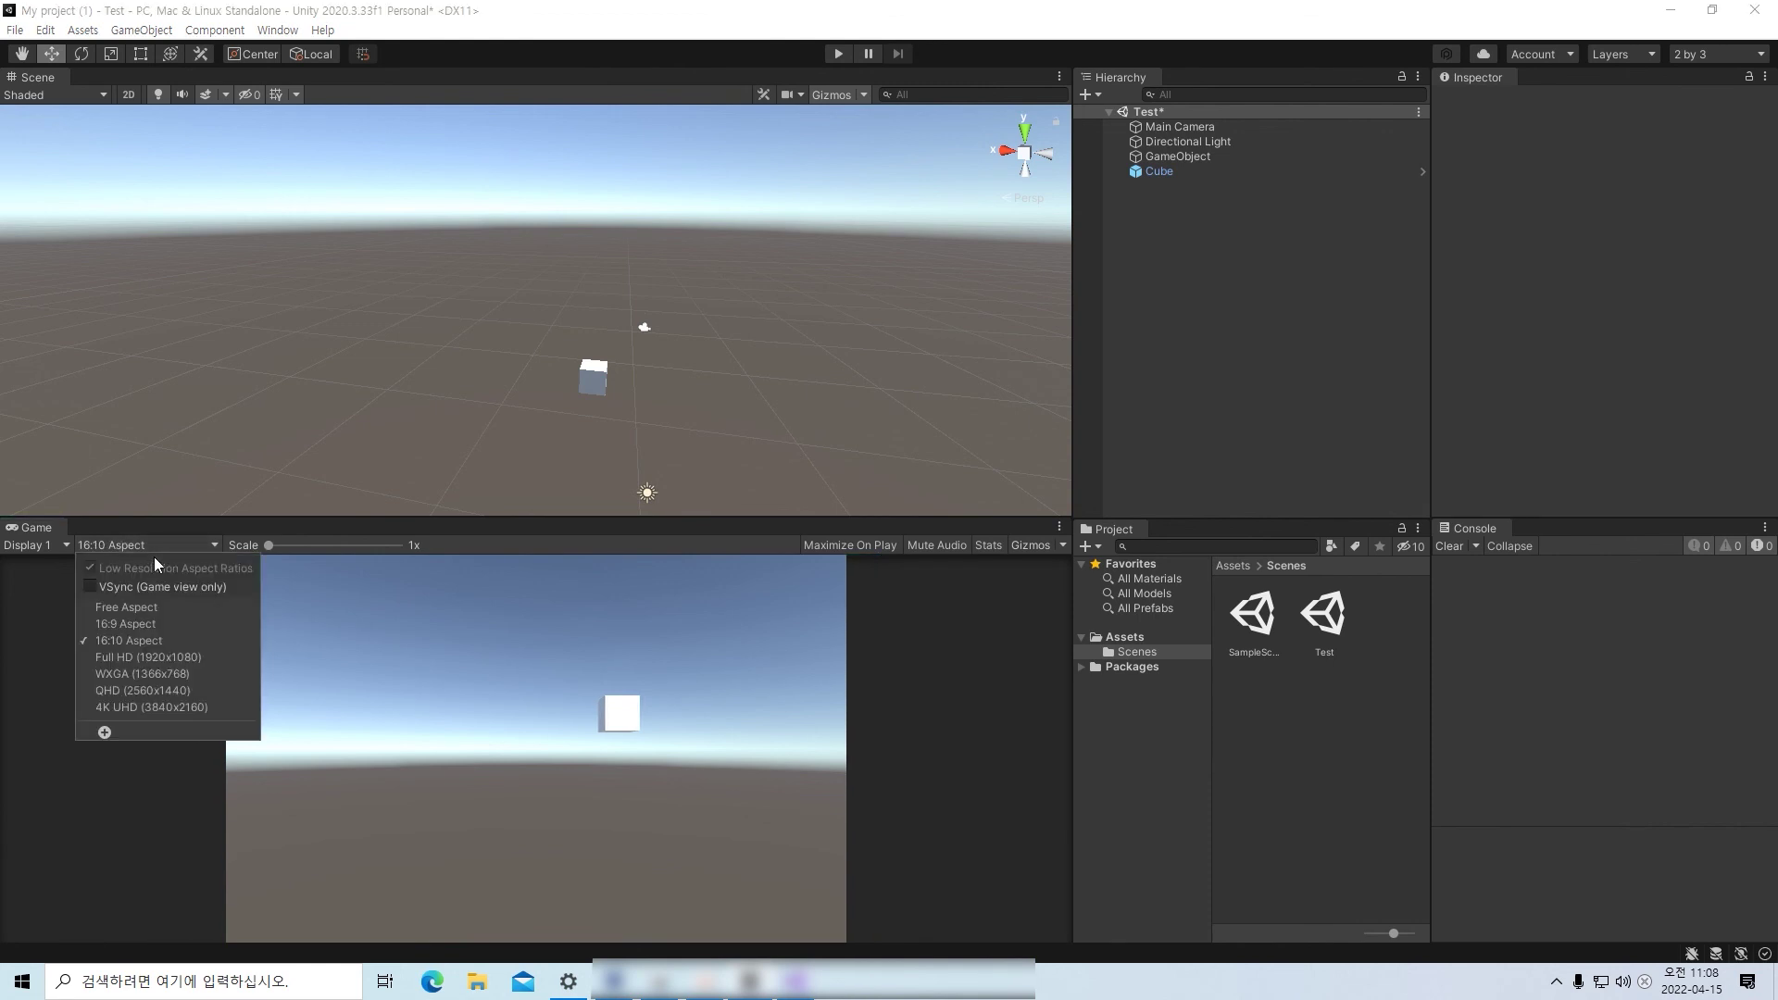
pyautogui.click(160, 657)
pyautogui.click(135, 543)
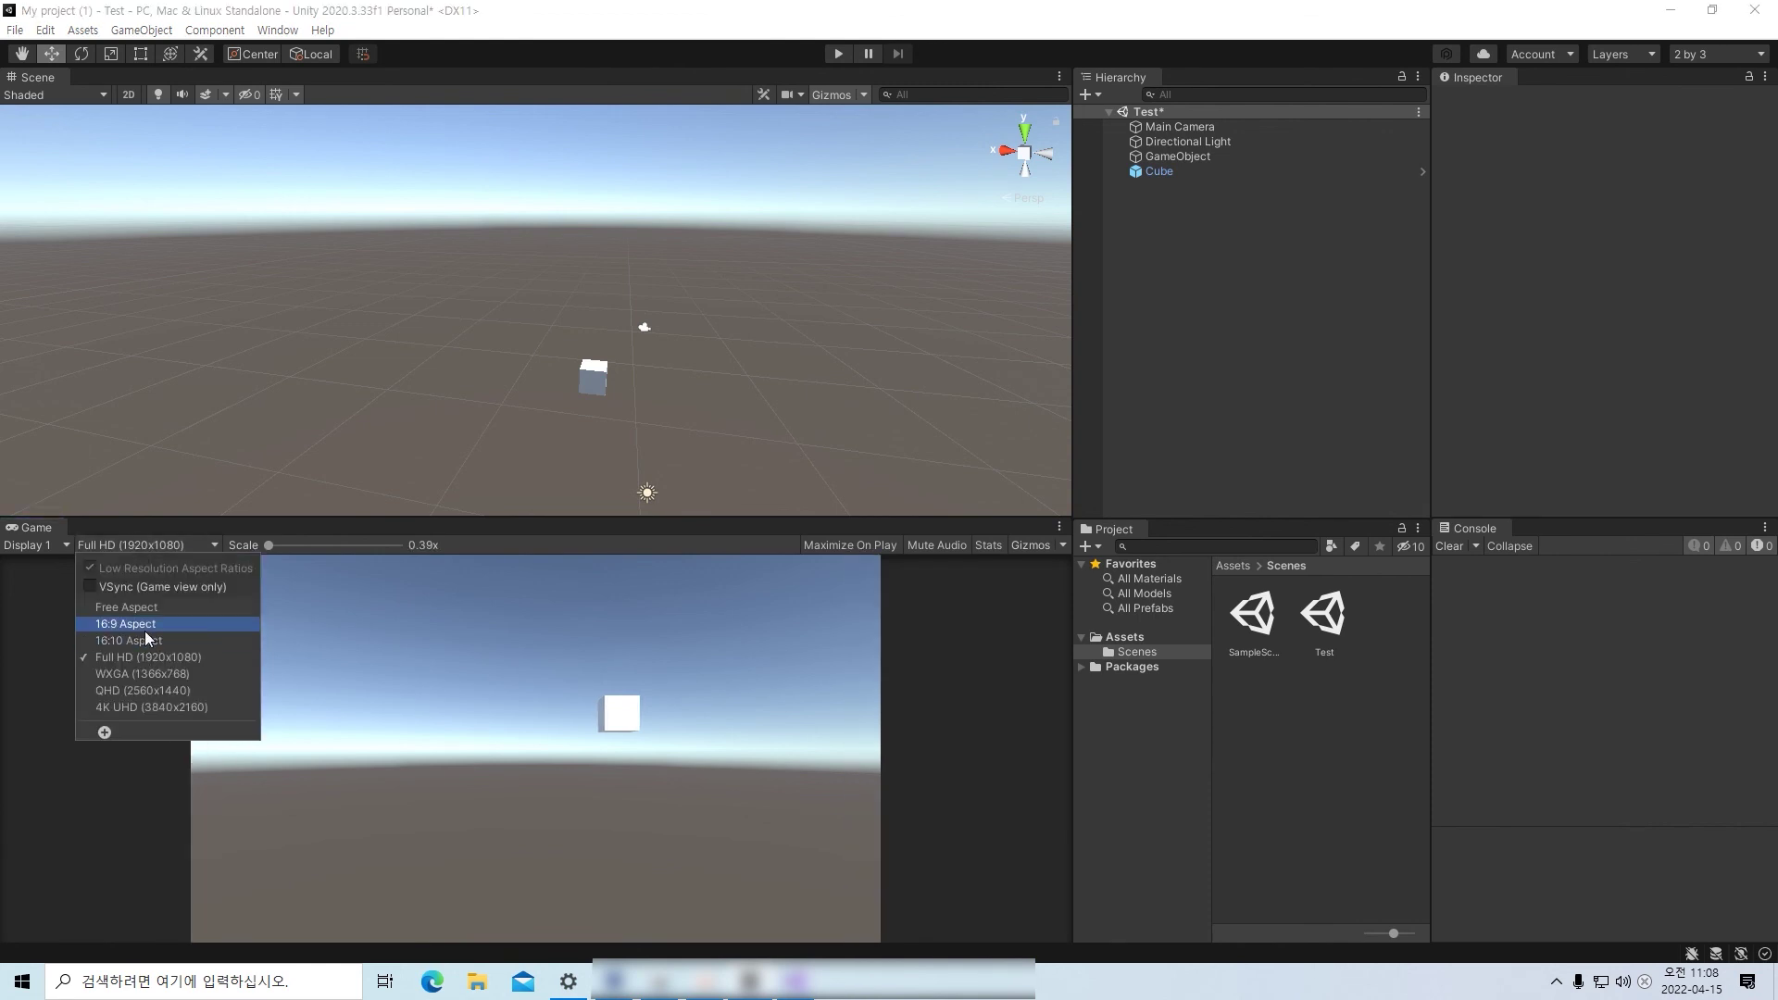
pyautogui.click(147, 624)
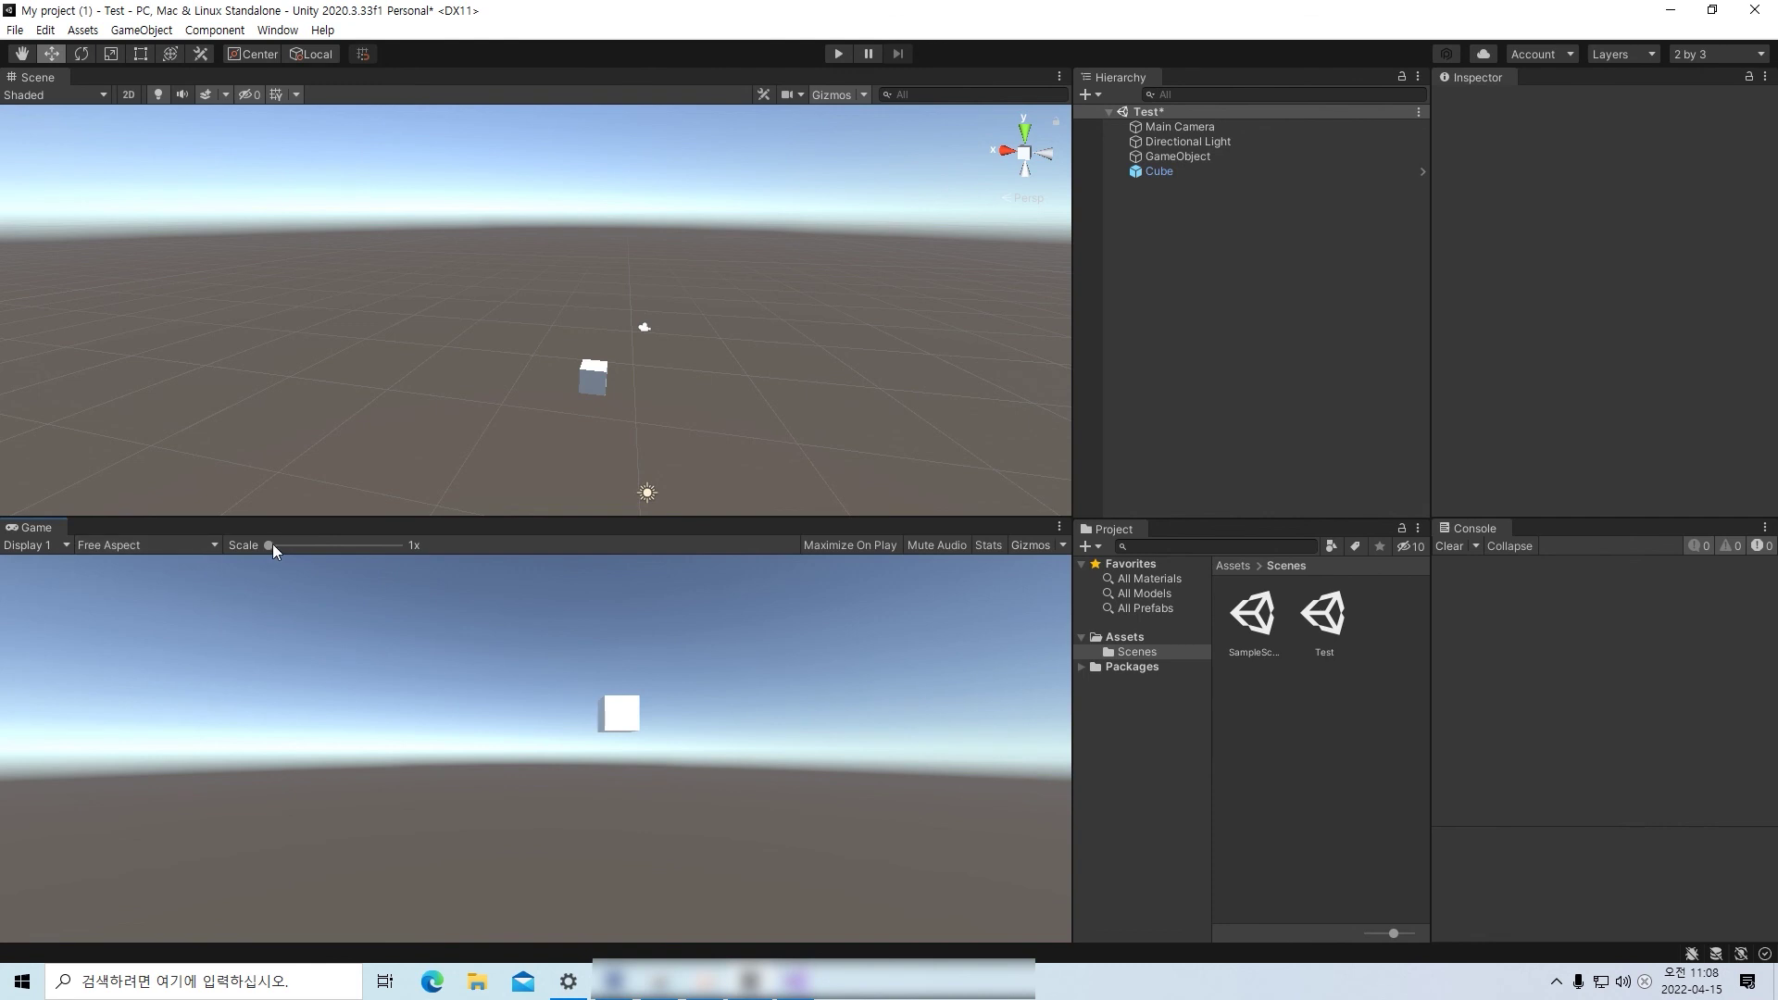
# - Try the Game view's scale control at 1x, and display the rendering Statistics overlay
pyautogui.moveTo(272, 543)
pyautogui.mouseDown()
pyautogui.moveTo(376, 546)
pyautogui.moveTo(241, 551)
pyautogui.mouseUp()
pyautogui.click(989, 544)
pyautogui.click(998, 544)
pyautogui.click(991, 545)
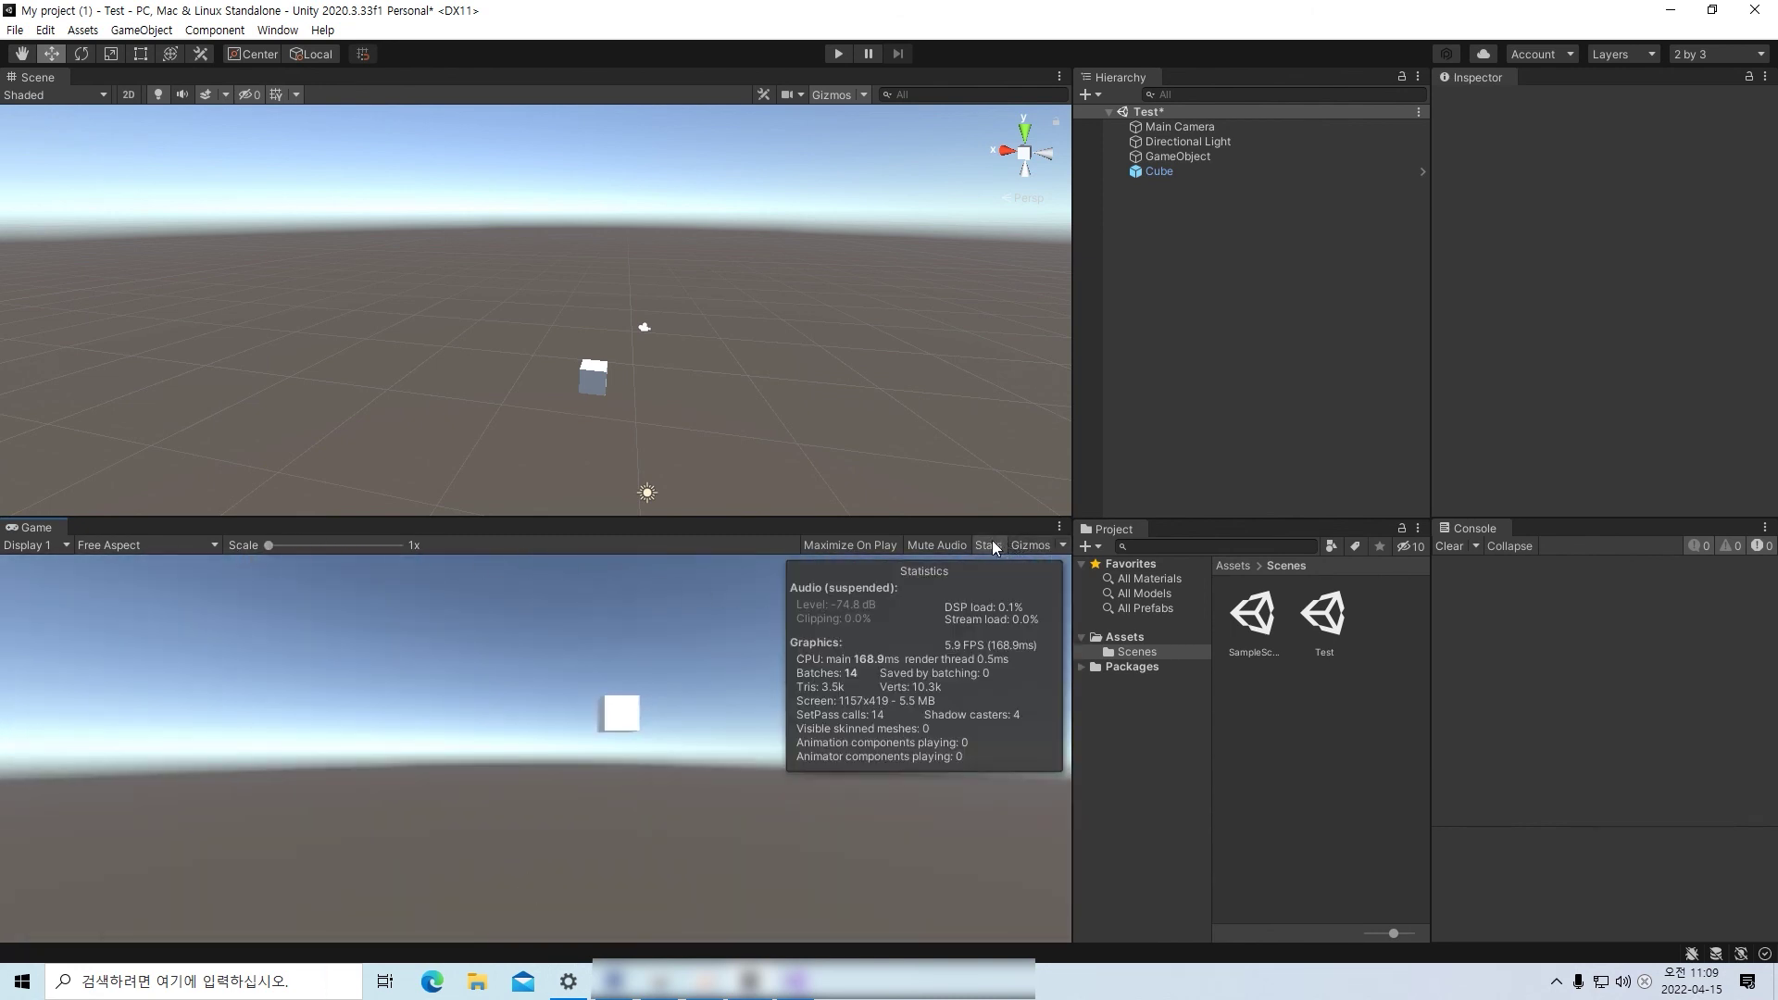
pyautogui.click(992, 546)
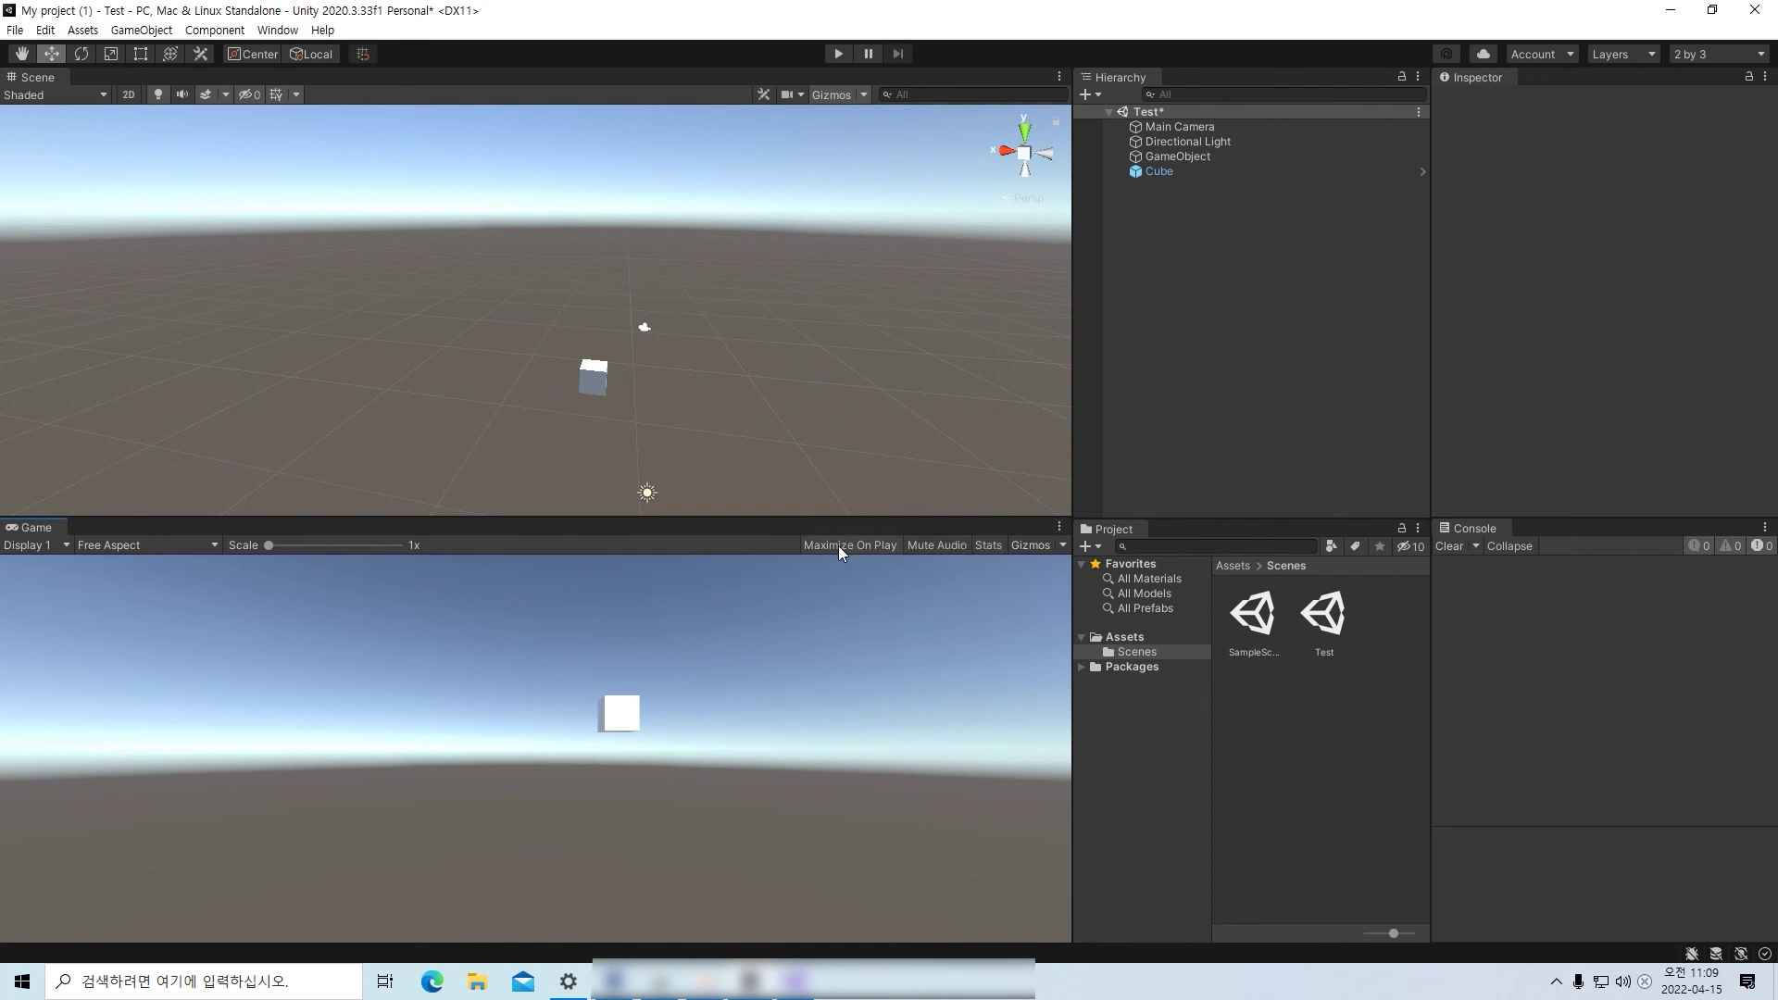
pyautogui.click(991, 546)
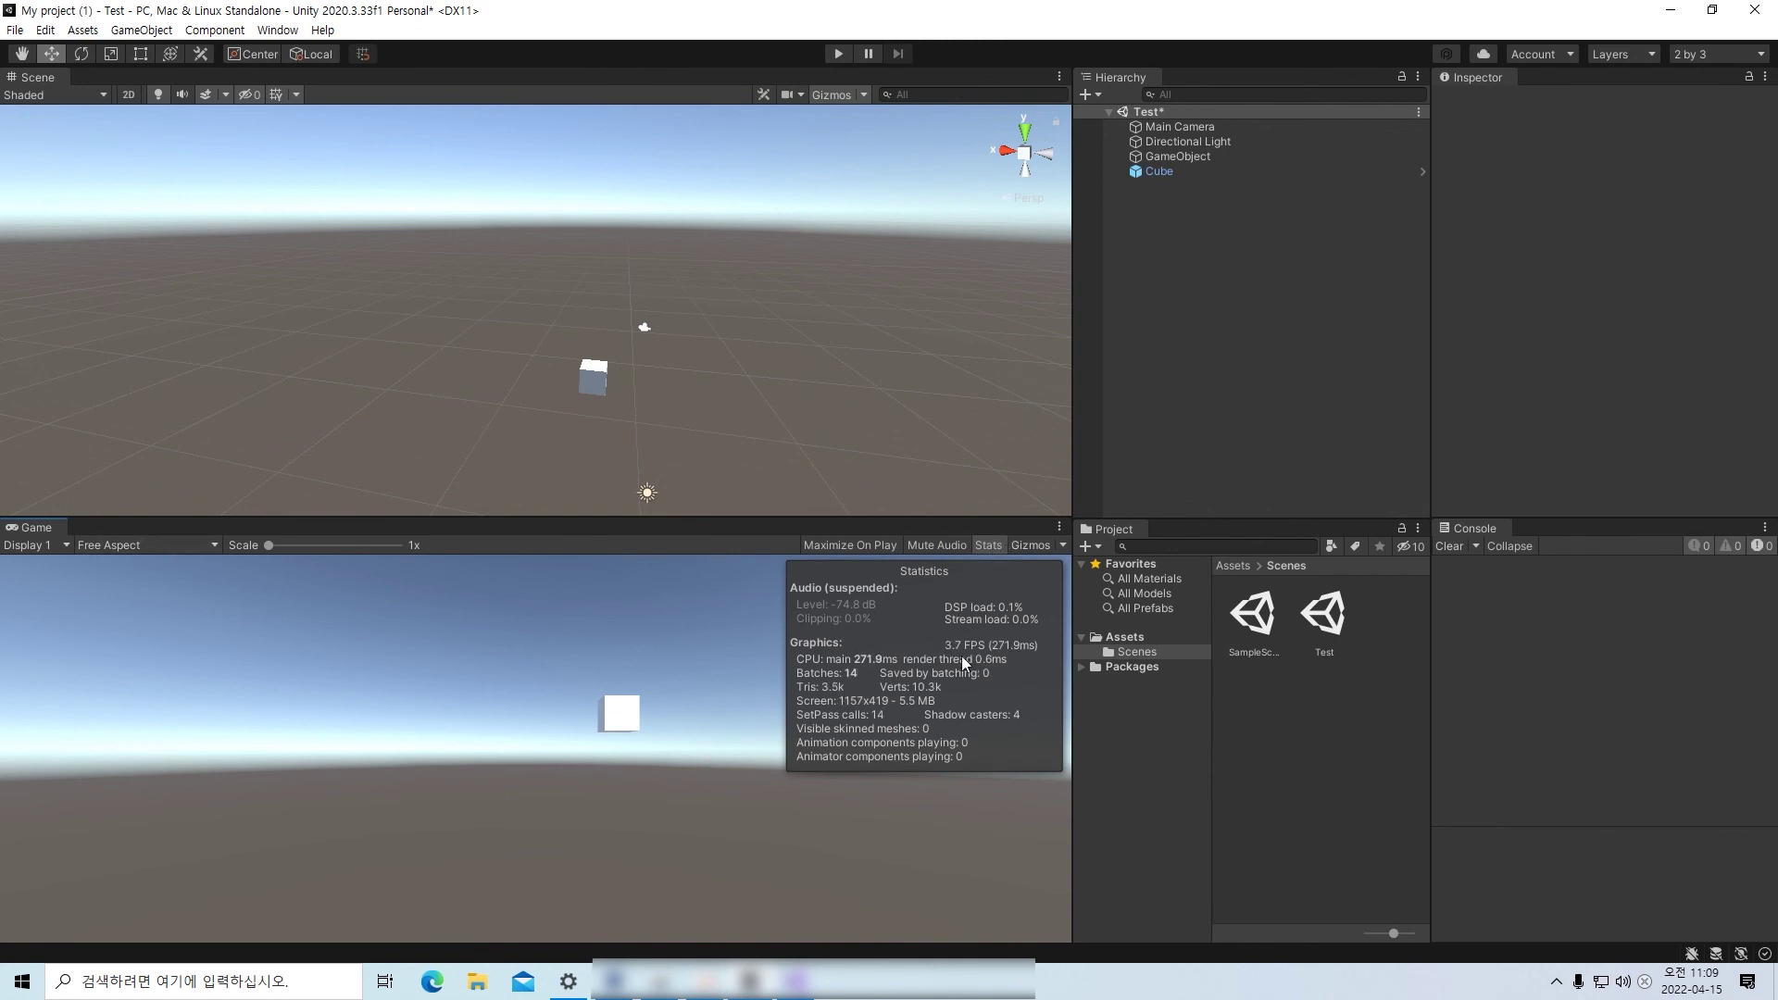
# - Run the scene to examine its frame rate and rendering statistics, stop it, and hide the Statistics overlay
pyautogui.click(839, 53)
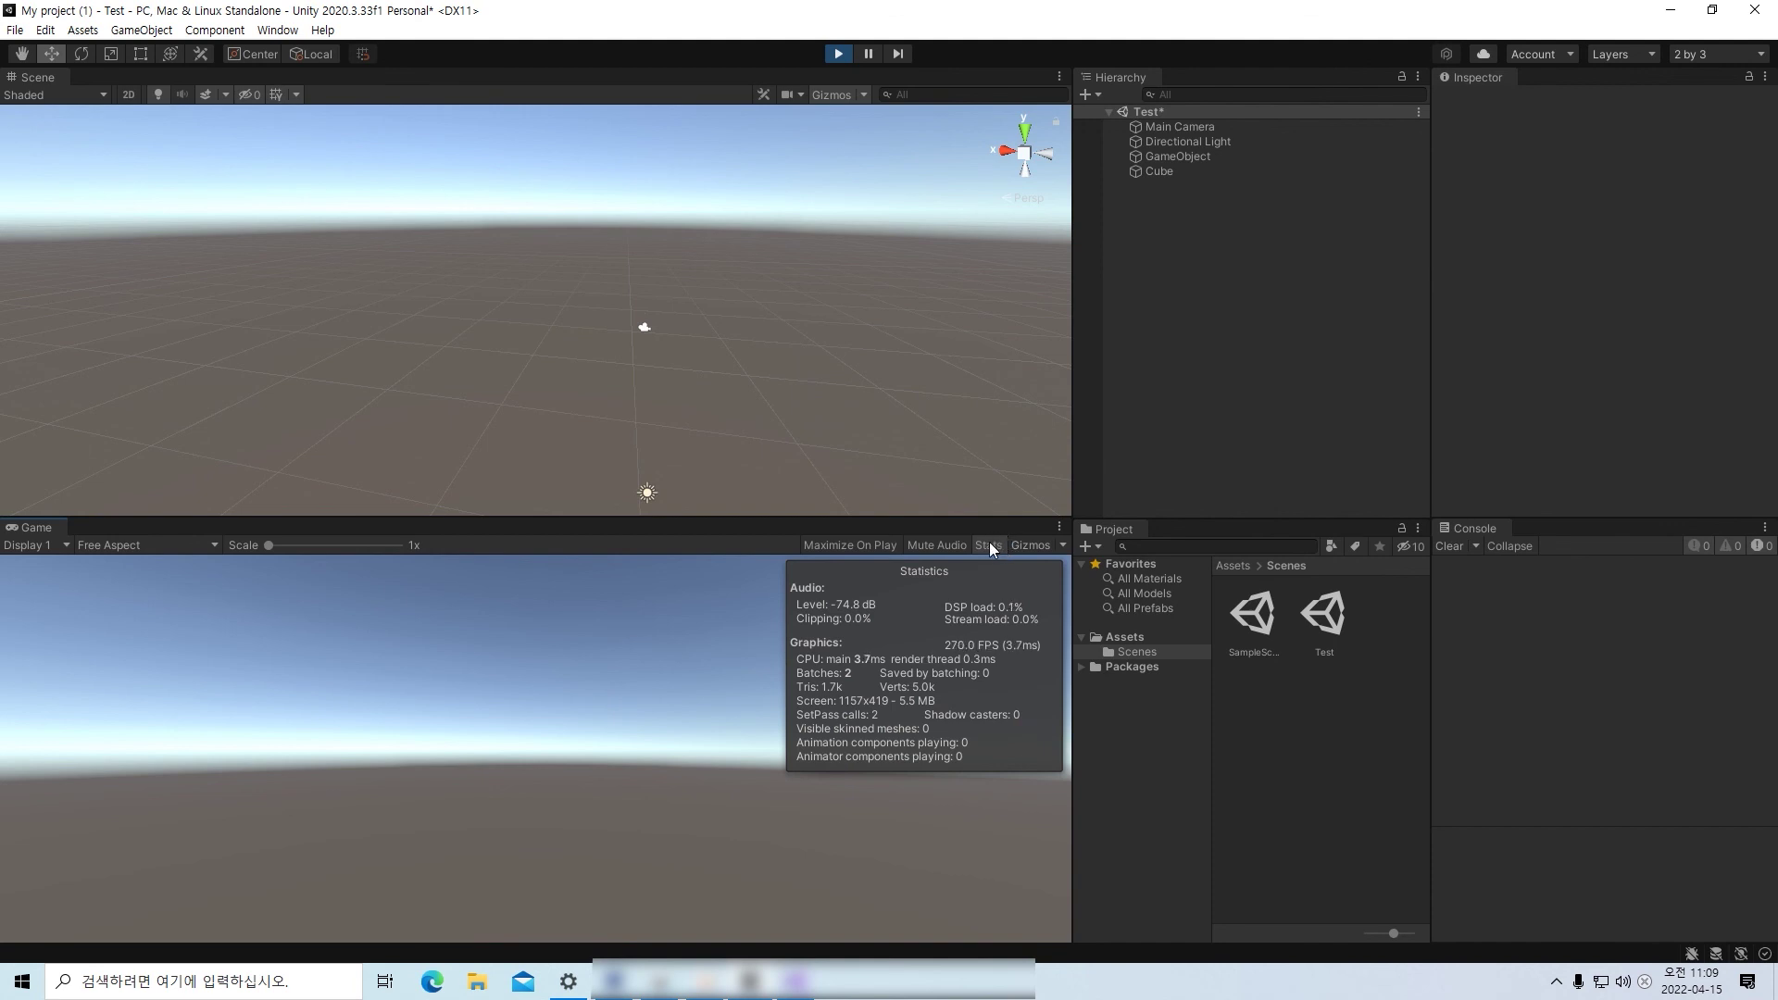
pyautogui.click(839, 54)
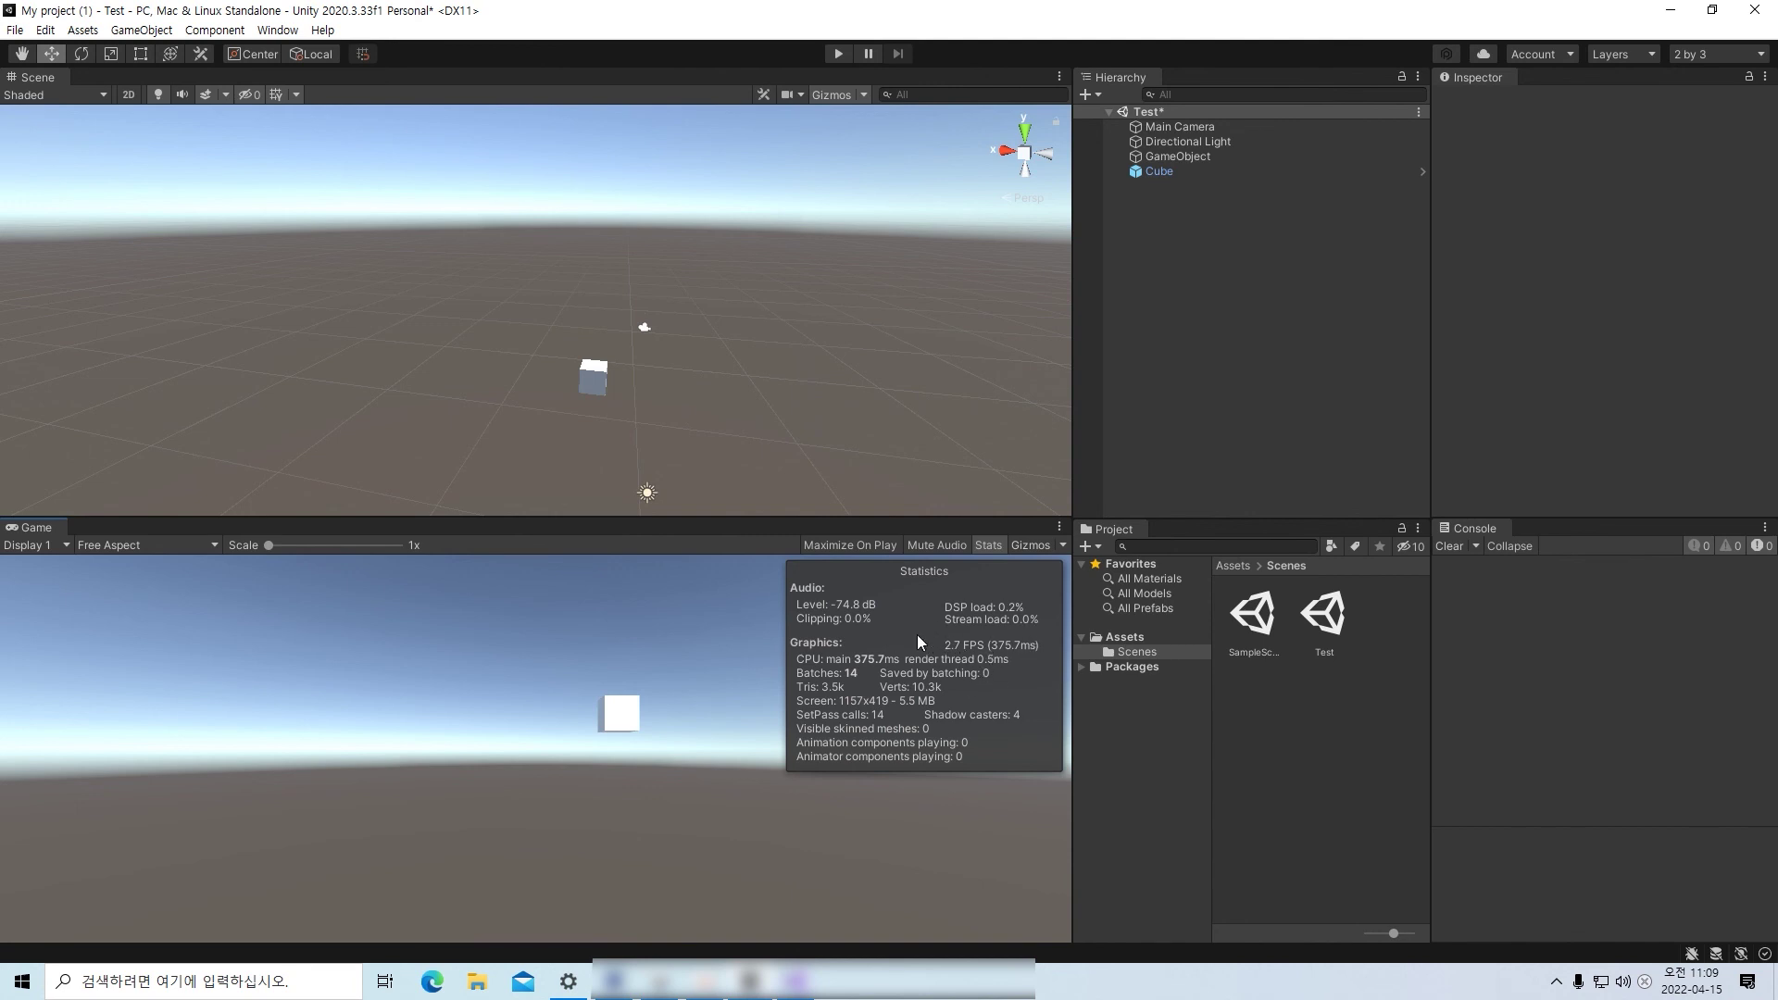
pyautogui.click(989, 546)
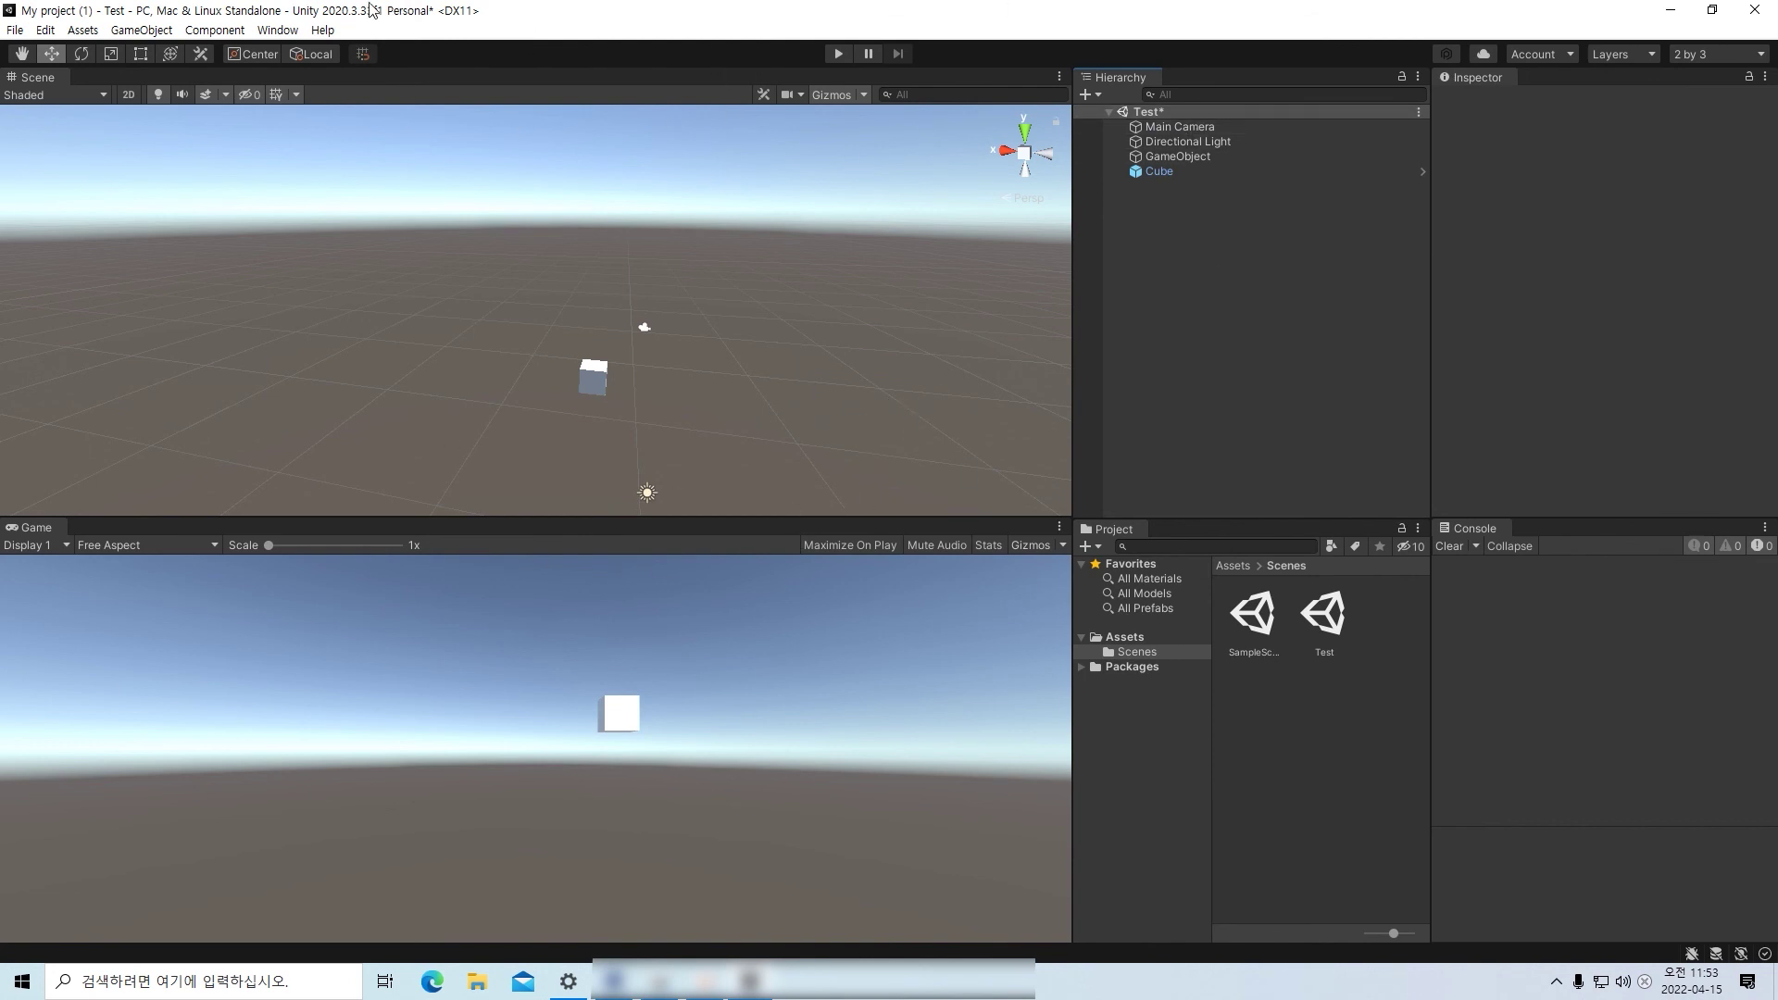
# - Try to close the editor, cancel at the unsaved-changes prompt, and save the Test scene
pyautogui.click(1755, 10)
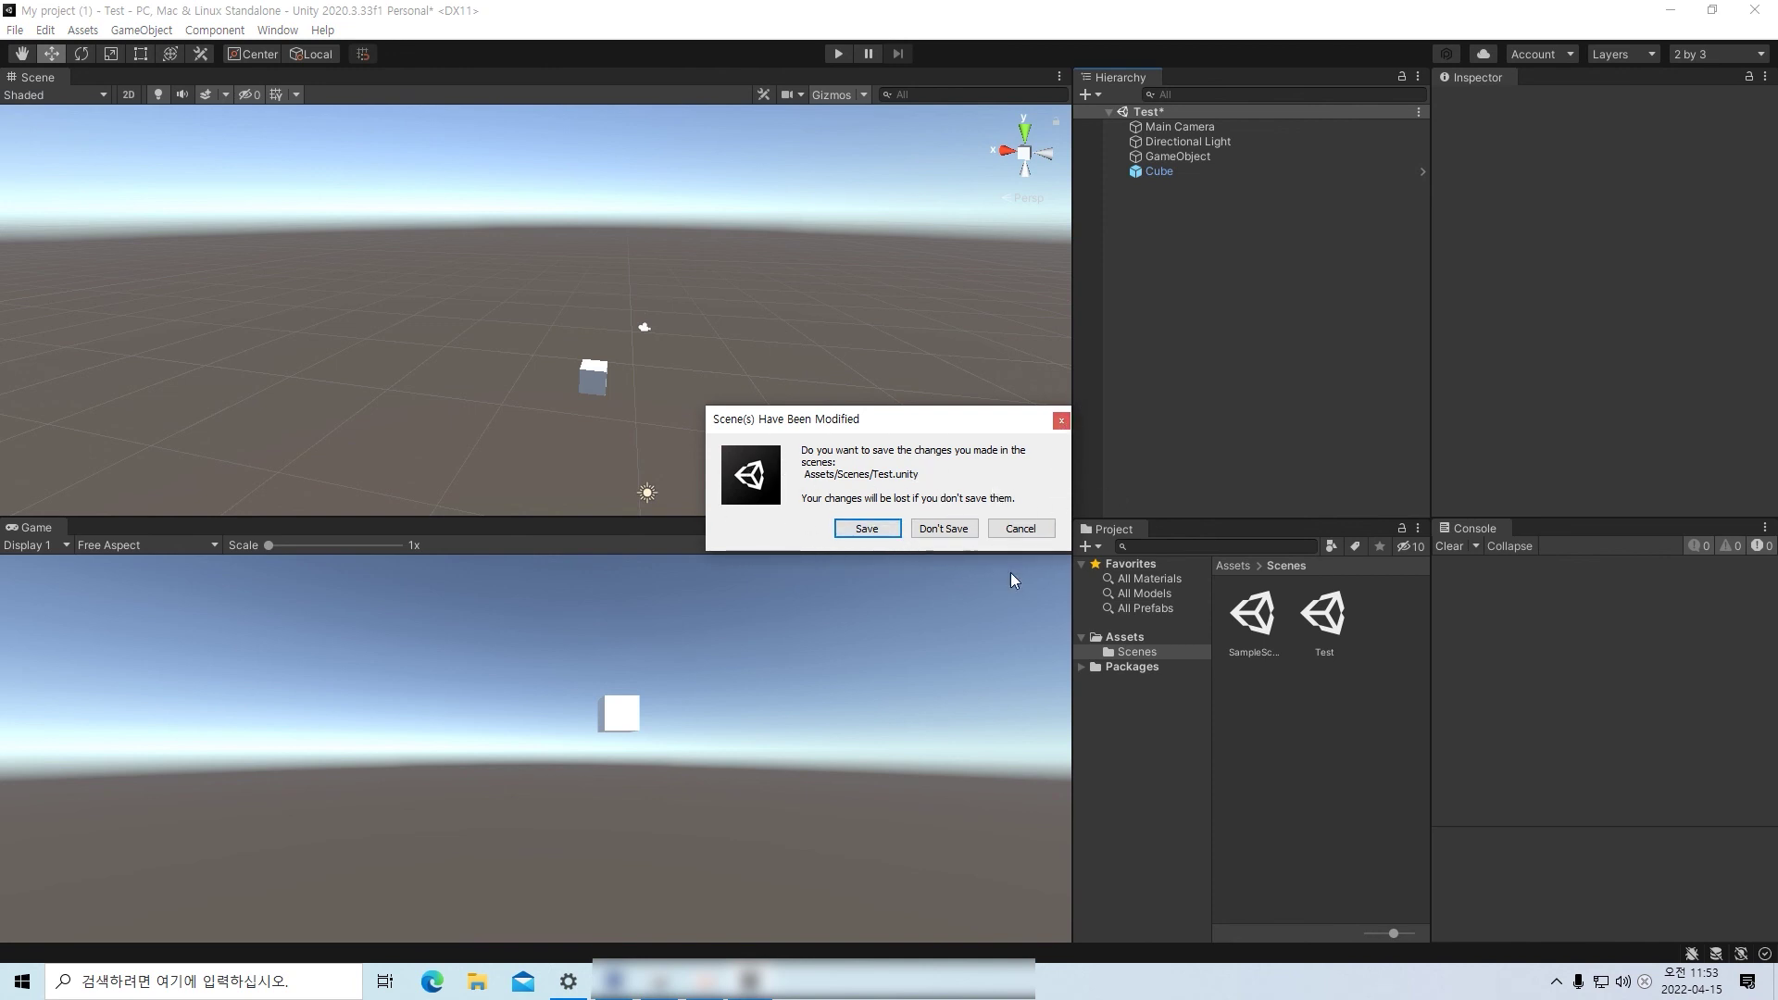
pyautogui.click(1020, 527)
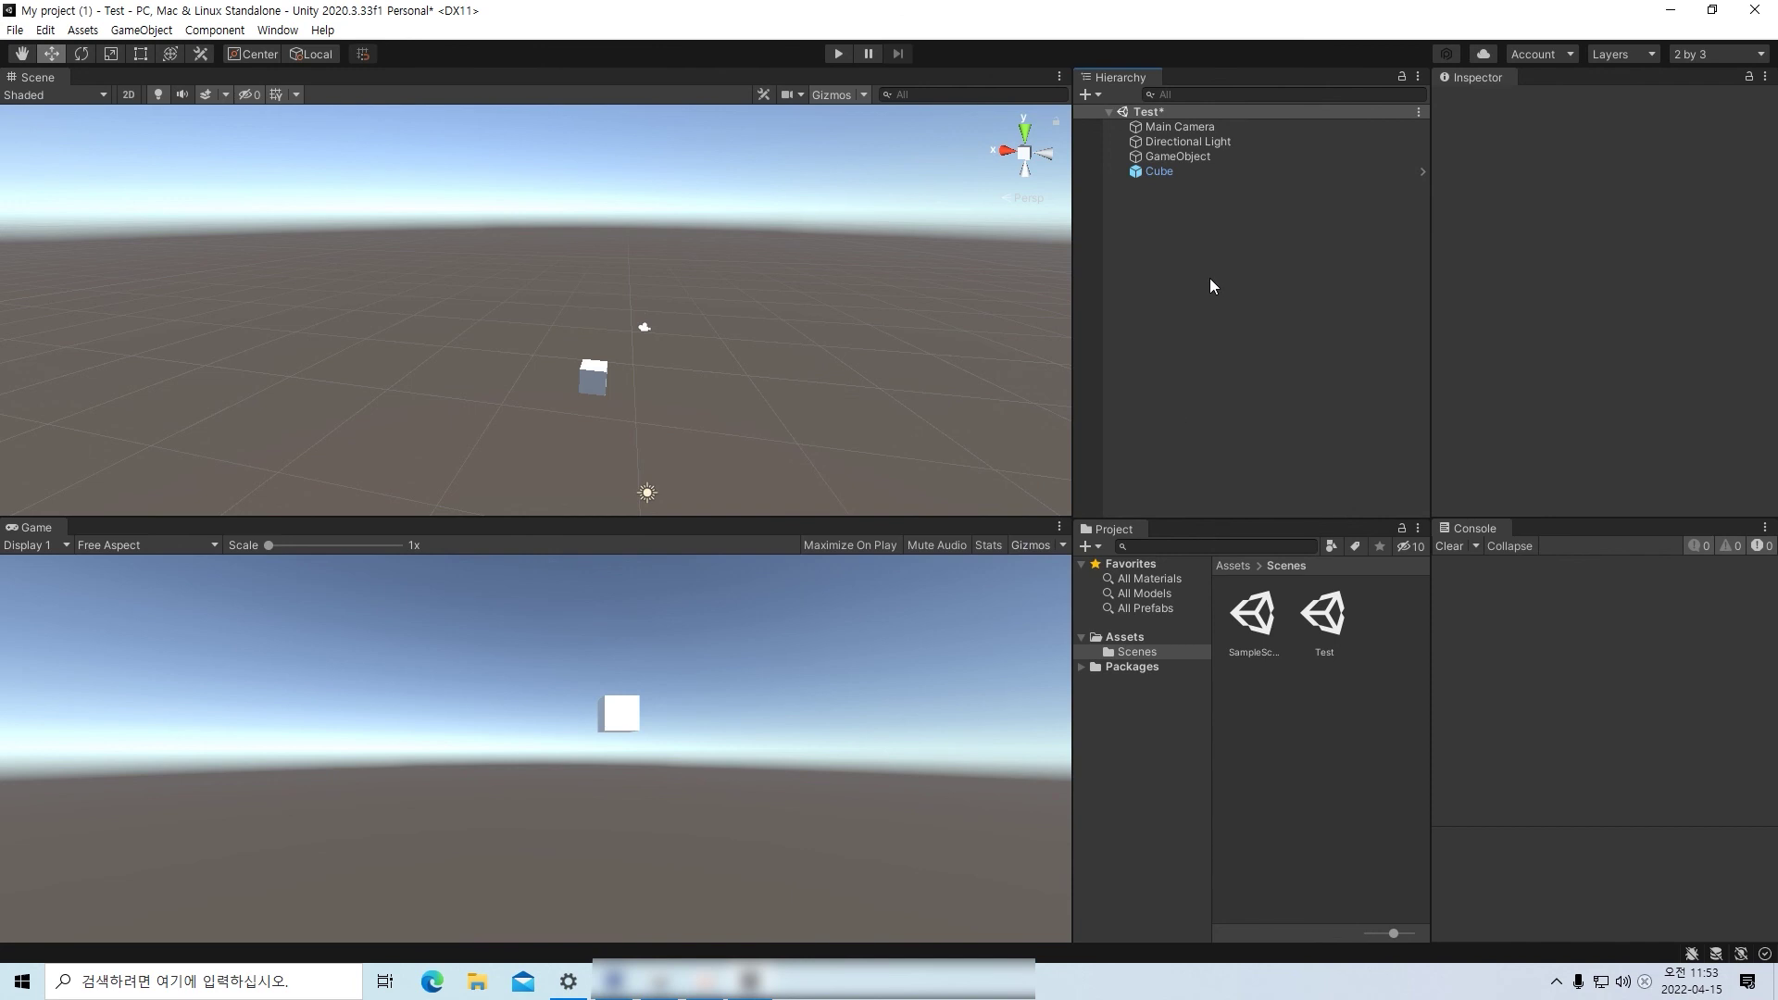
pyautogui.click(15, 29)
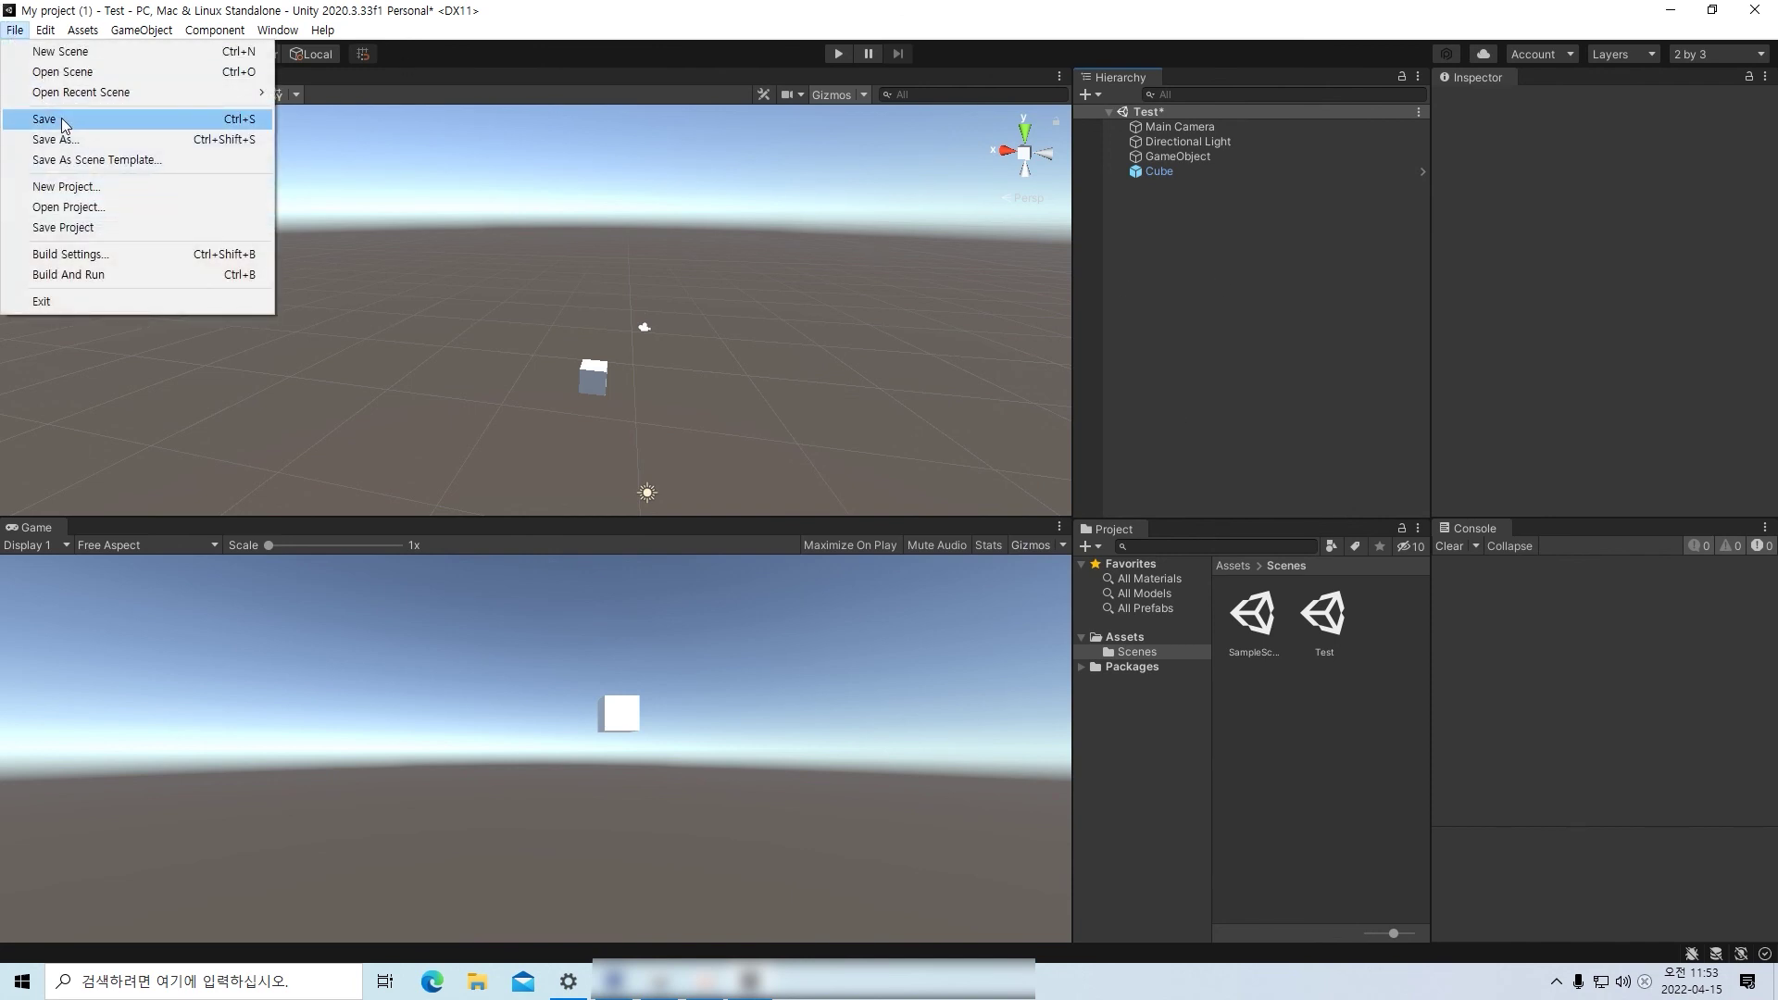
pyautogui.click(44, 118)
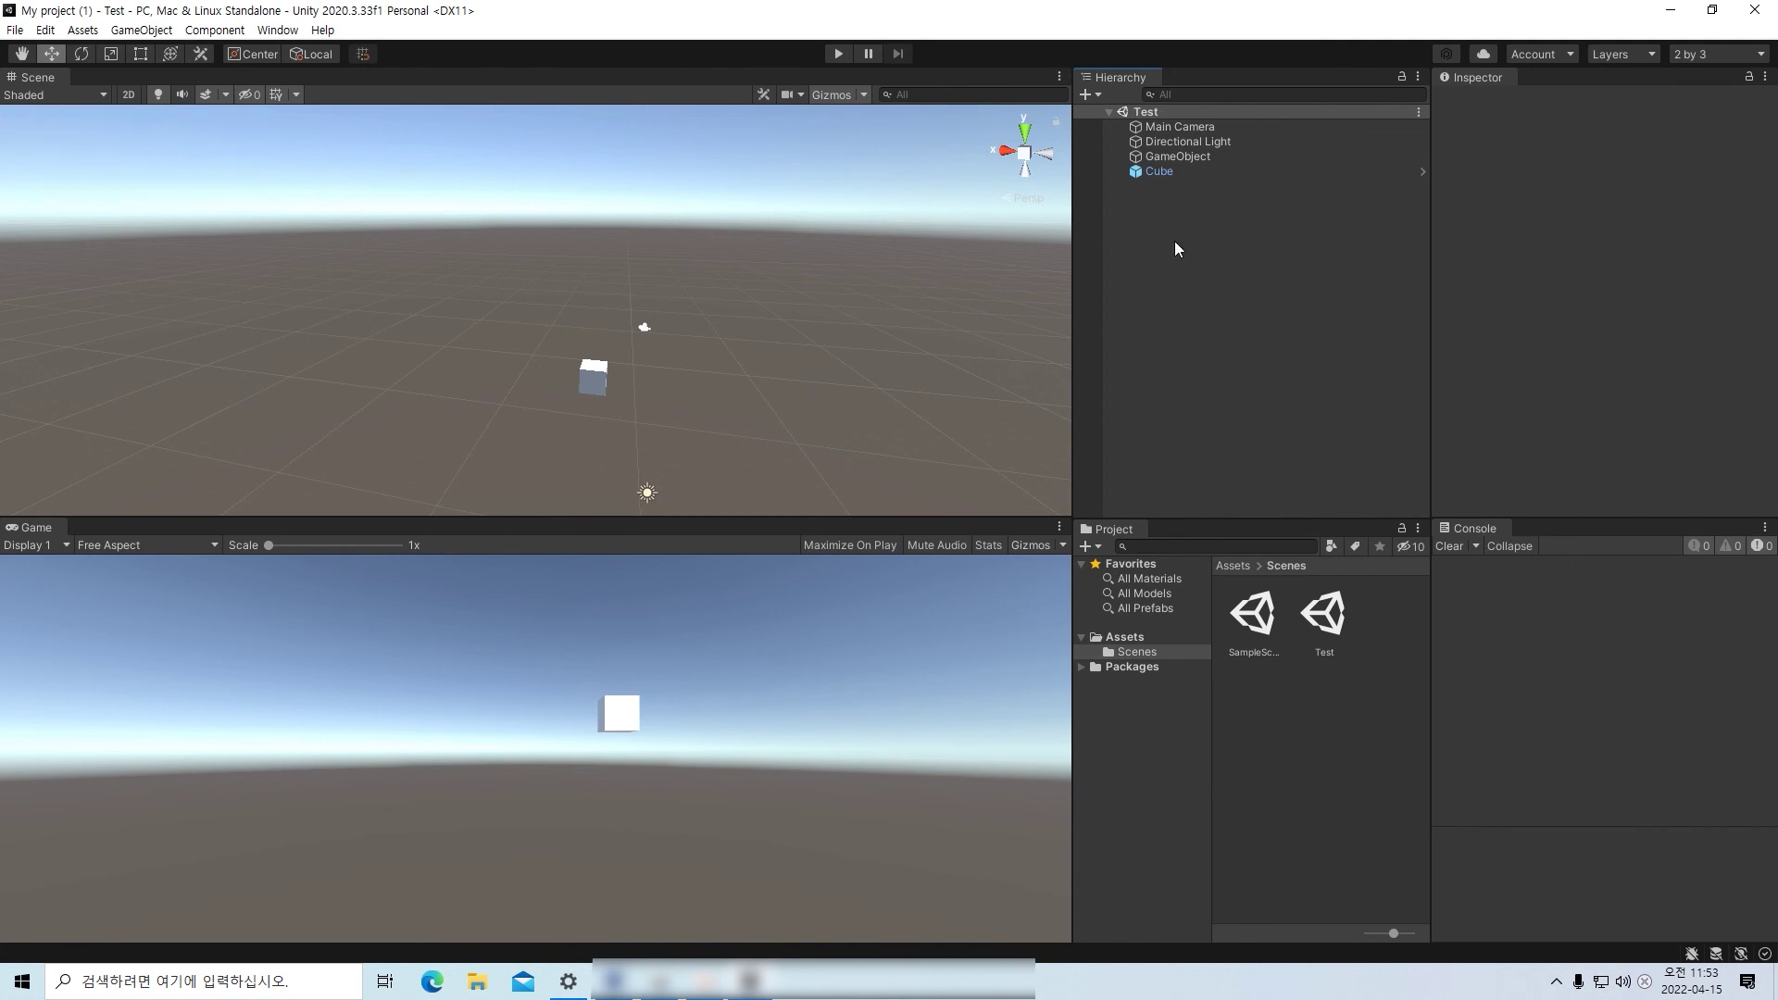
# - Raise the Cube to a Y position of about 9.33, deselect it, and save the Test scene again
pyautogui.click(1168, 172)
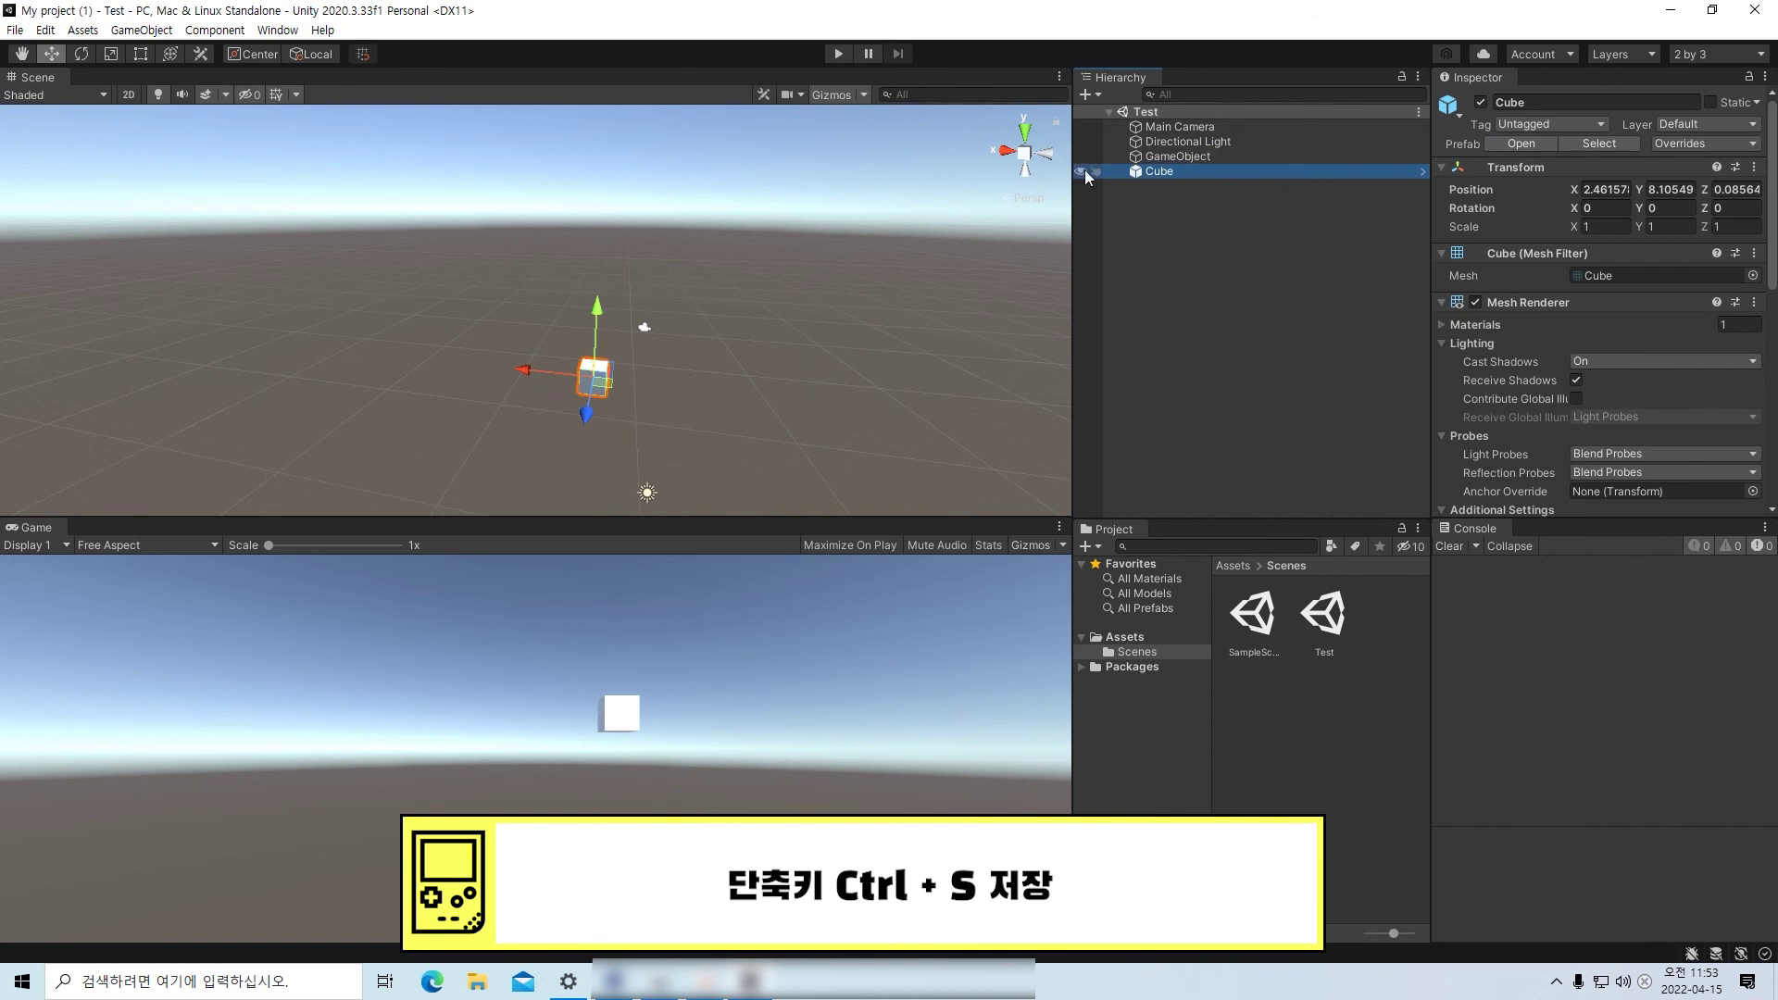
pyautogui.moveTo(597, 324); pyautogui.dragTo(602, 292)
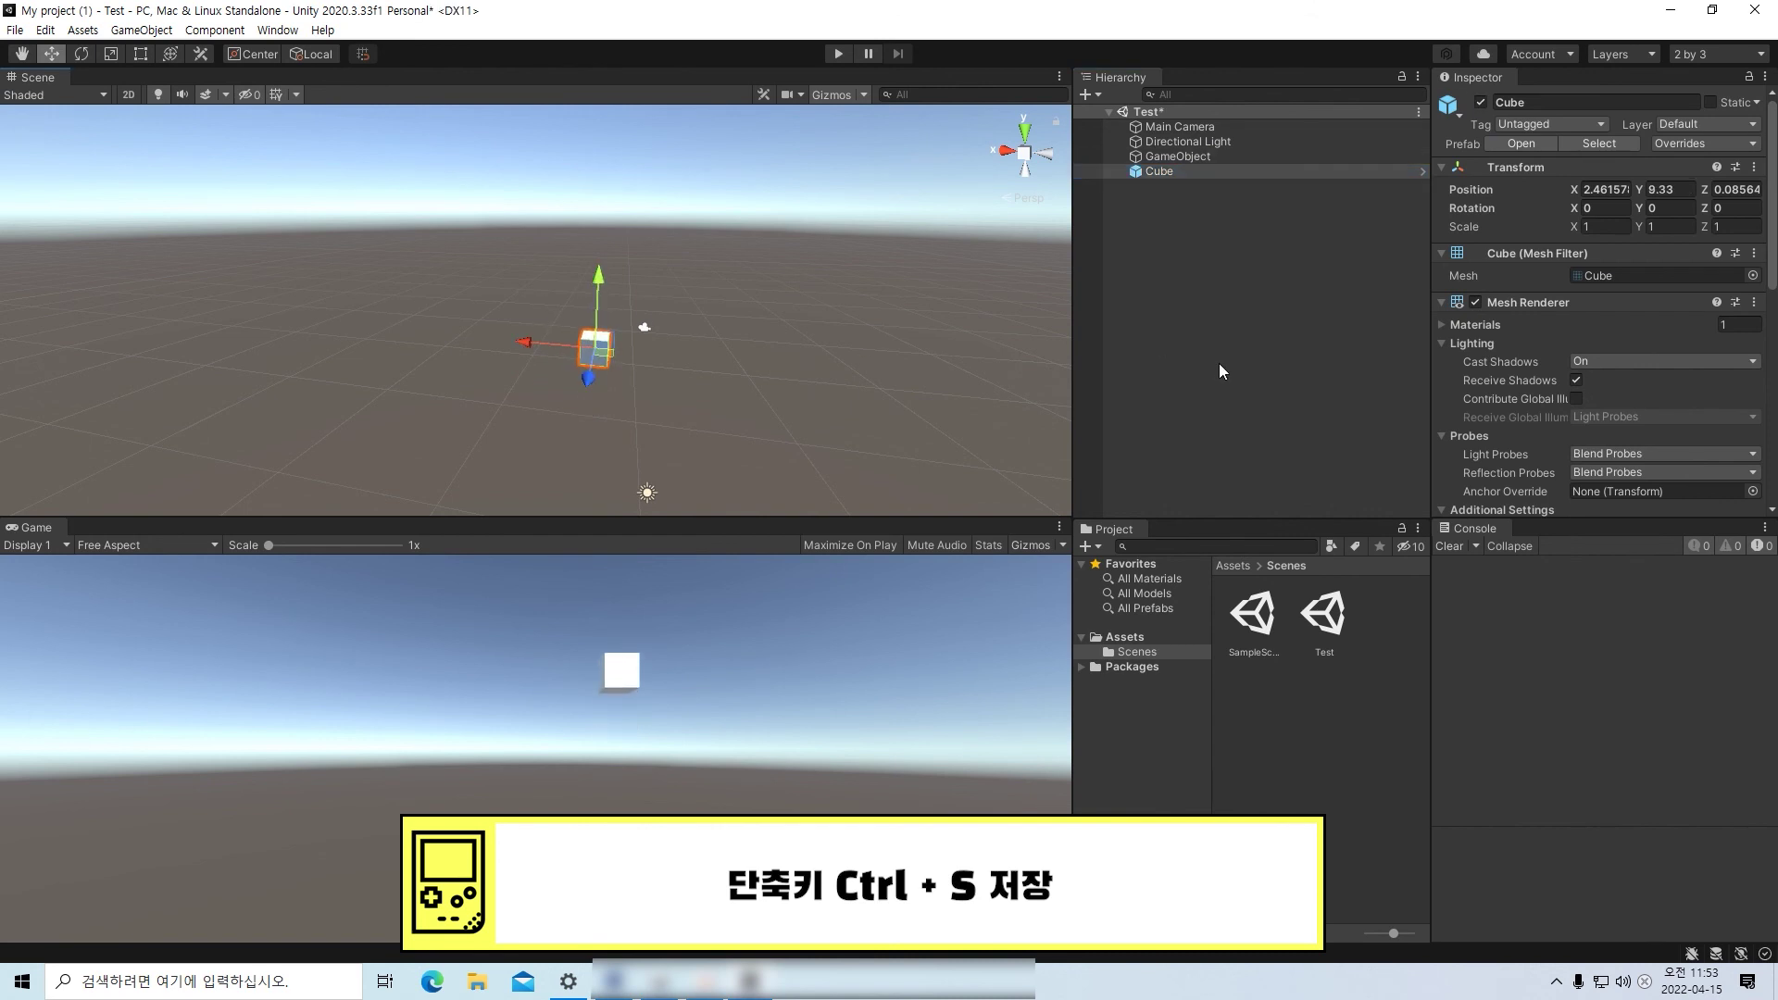
pyautogui.click(1220, 208)
pyautogui.hotkey('ctrl', 's')
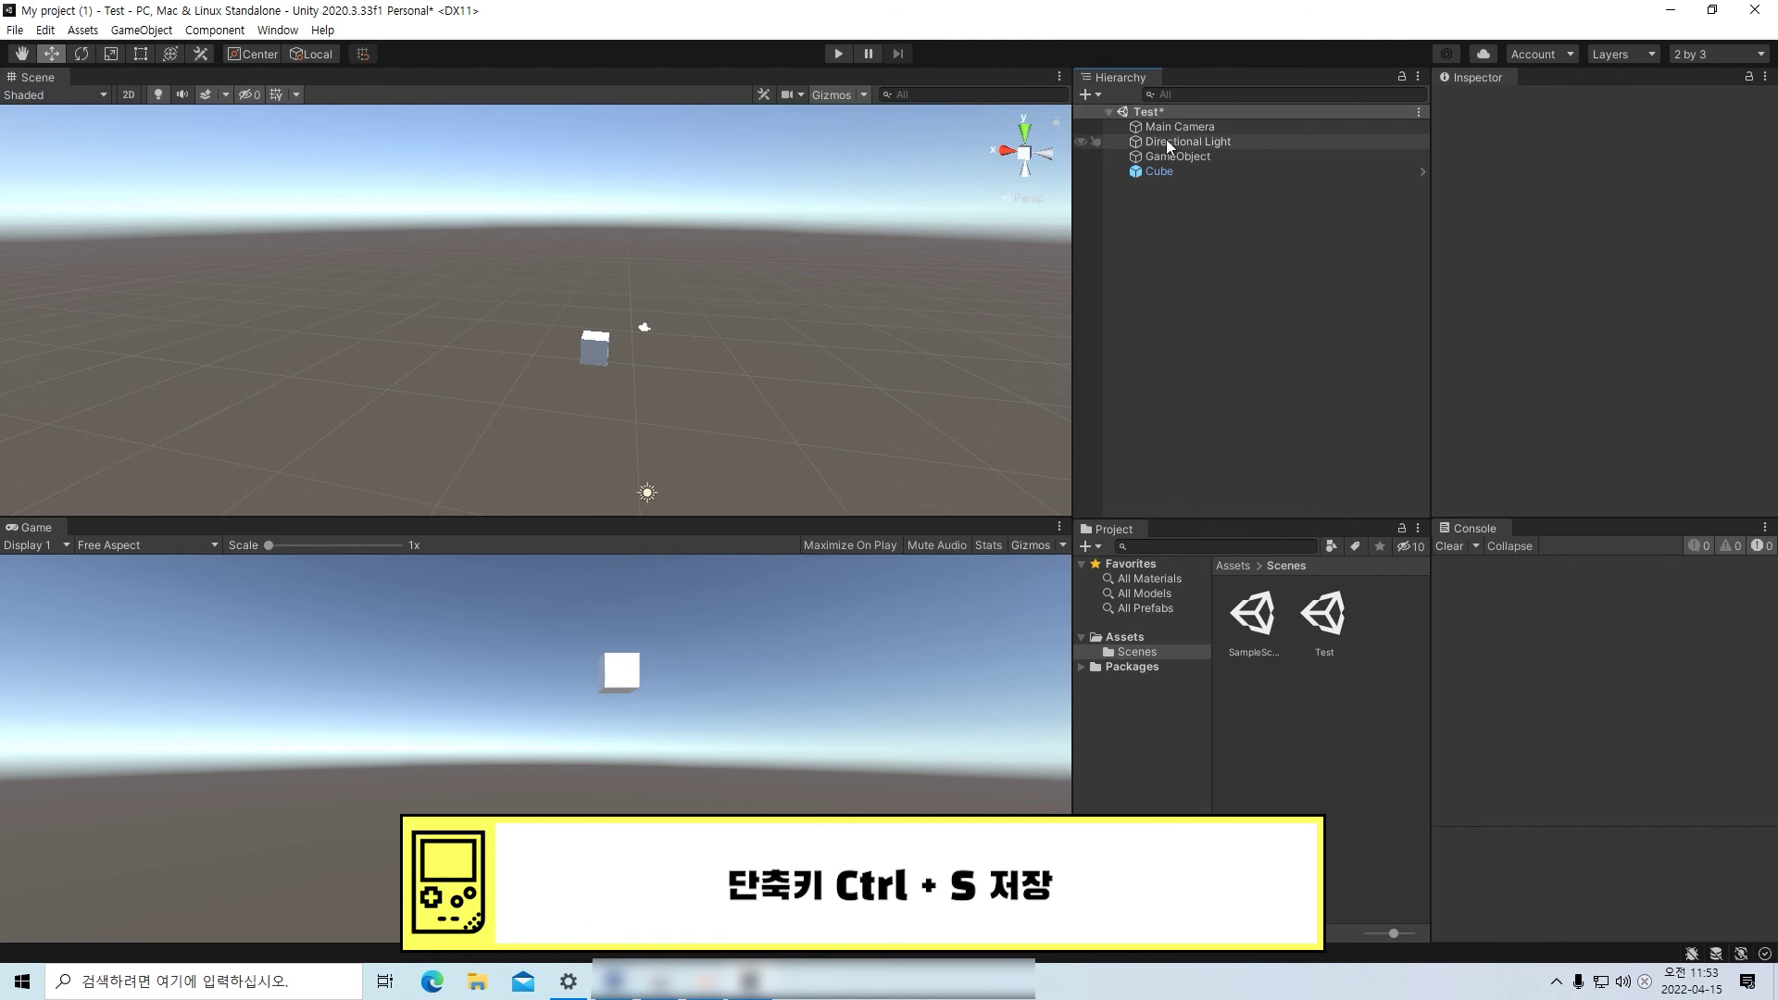
pyautogui.hotkey('ctrl', 's')
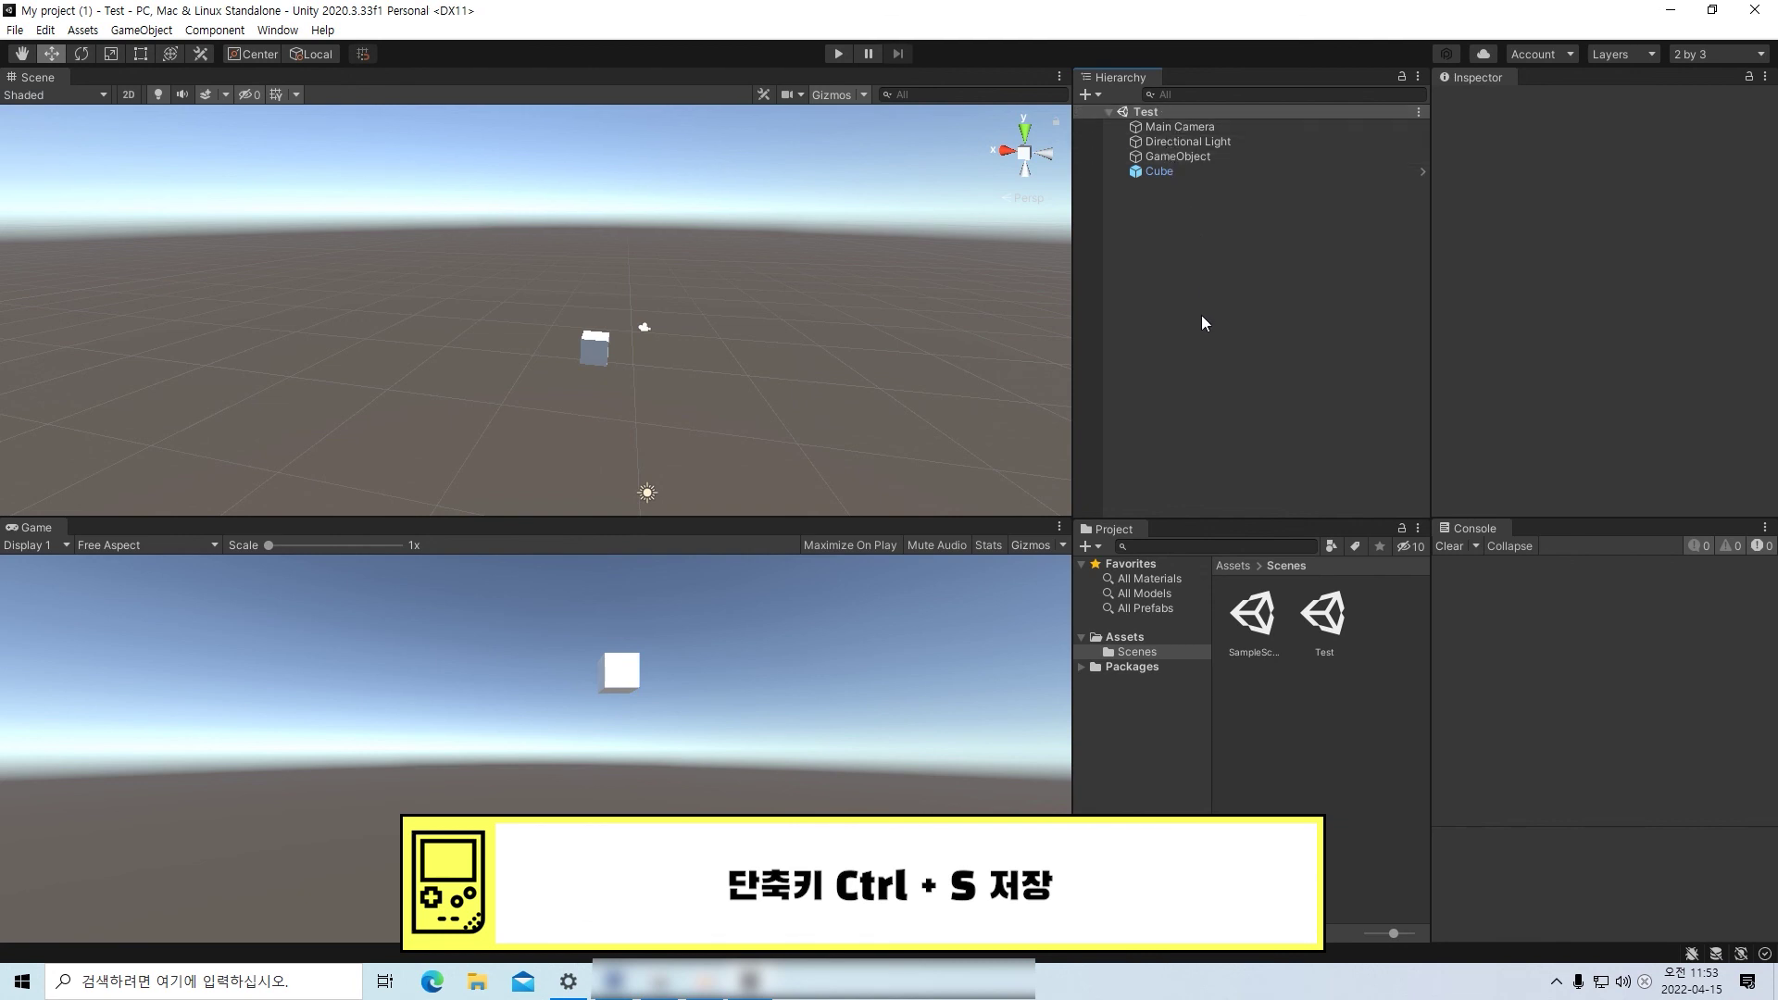